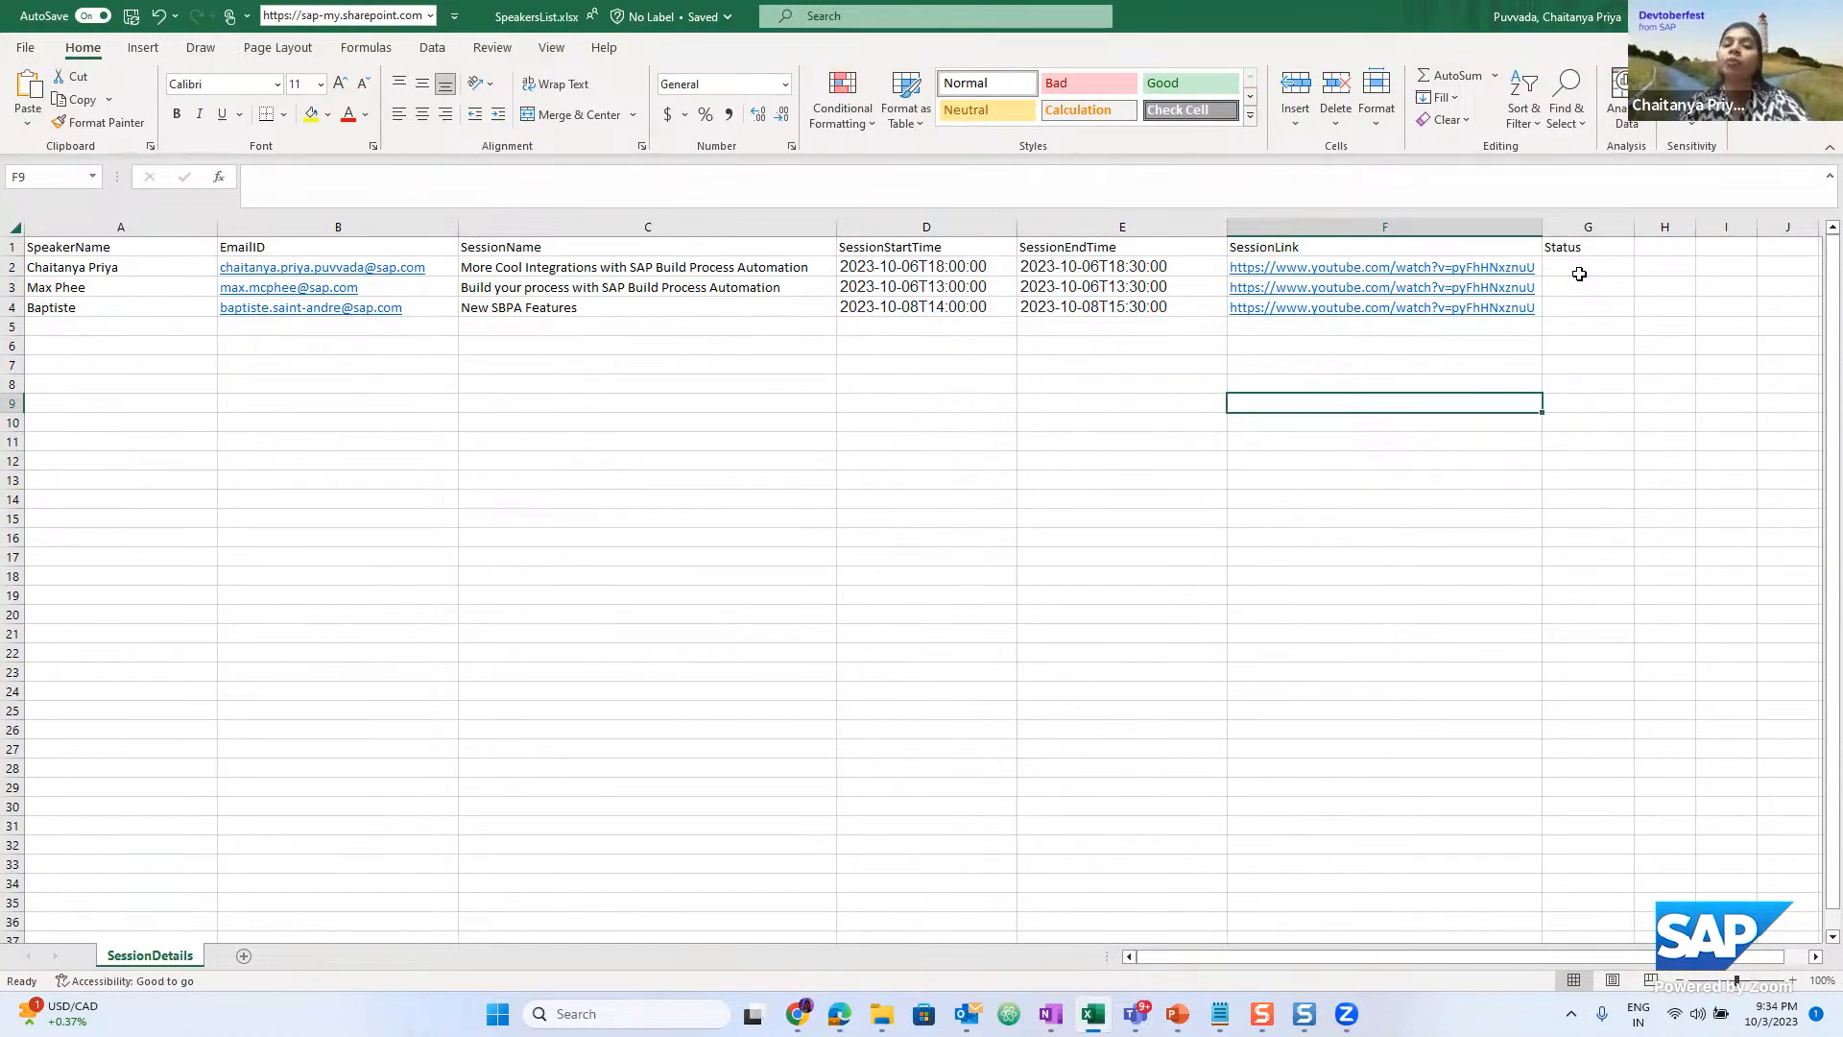
# Check the first speaker's entry and its Status cell in the session list, and switch to SAP Build's external authentication settings in Chrome
pyautogui.click(192, 269)
pyautogui.click(1562, 263)
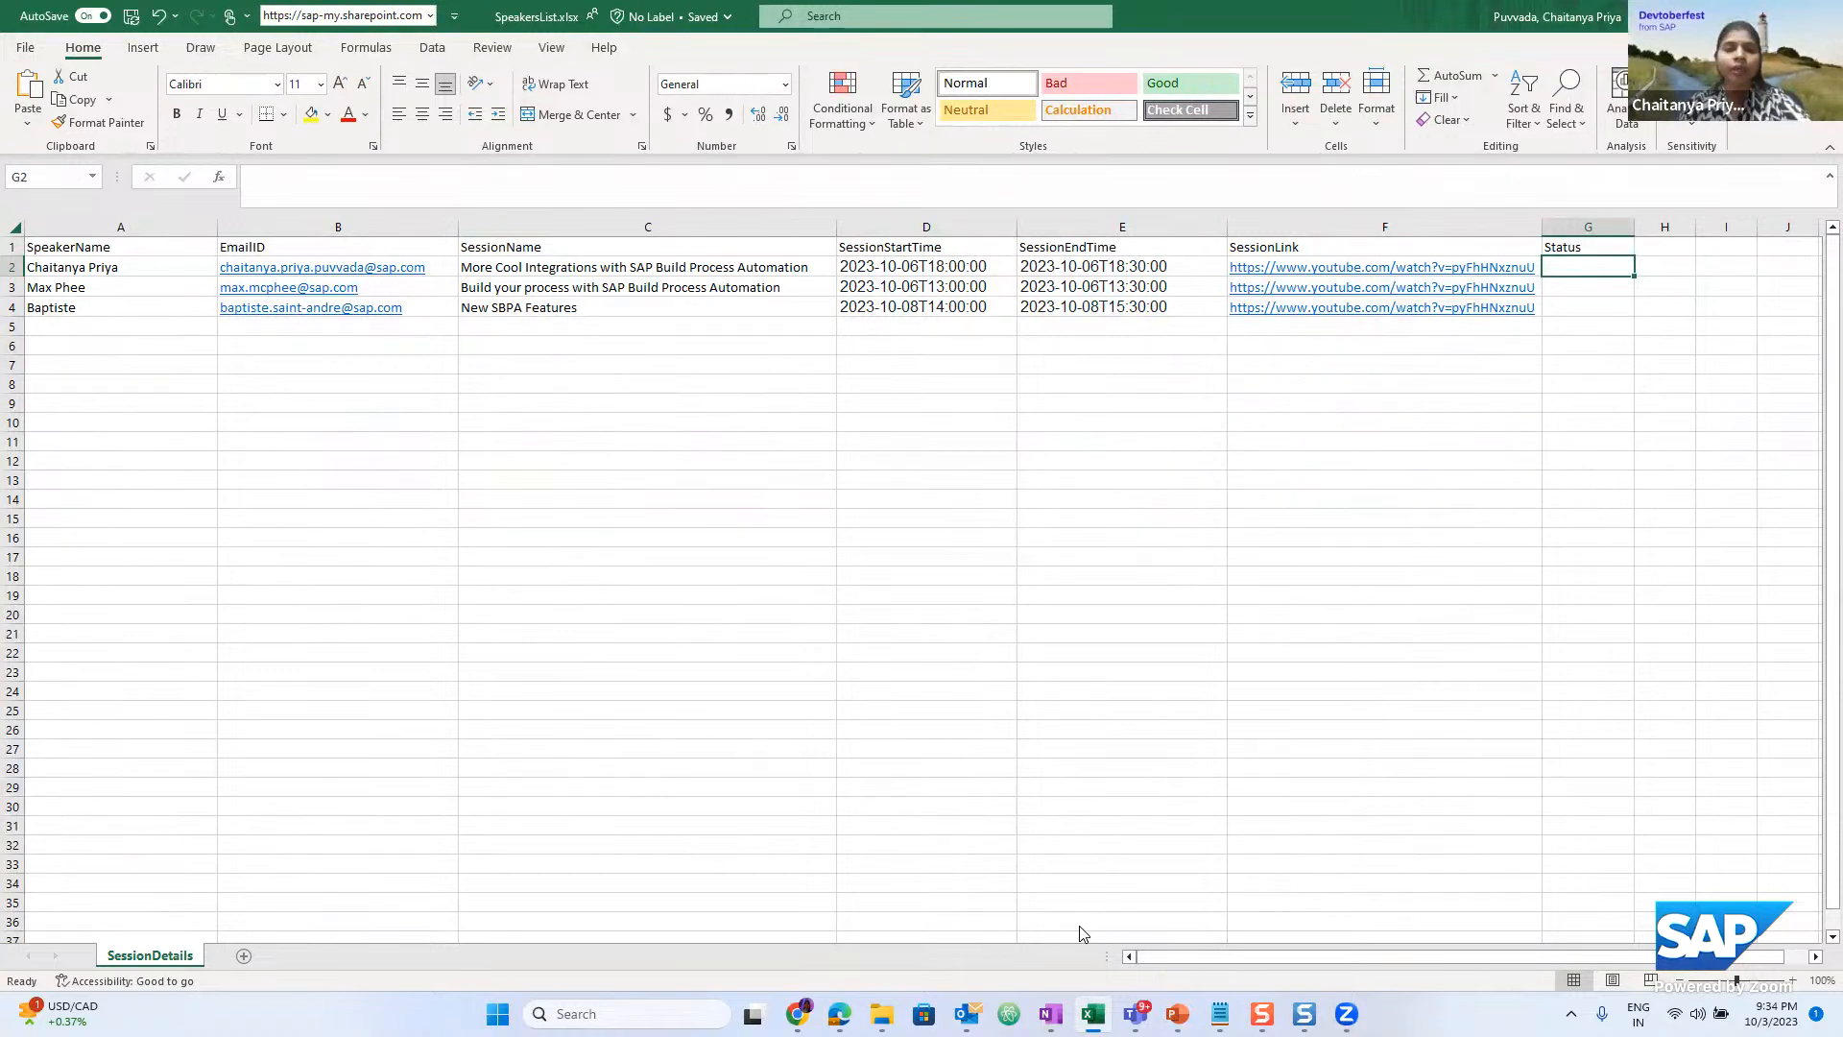
pyautogui.moveTo(798, 1015)
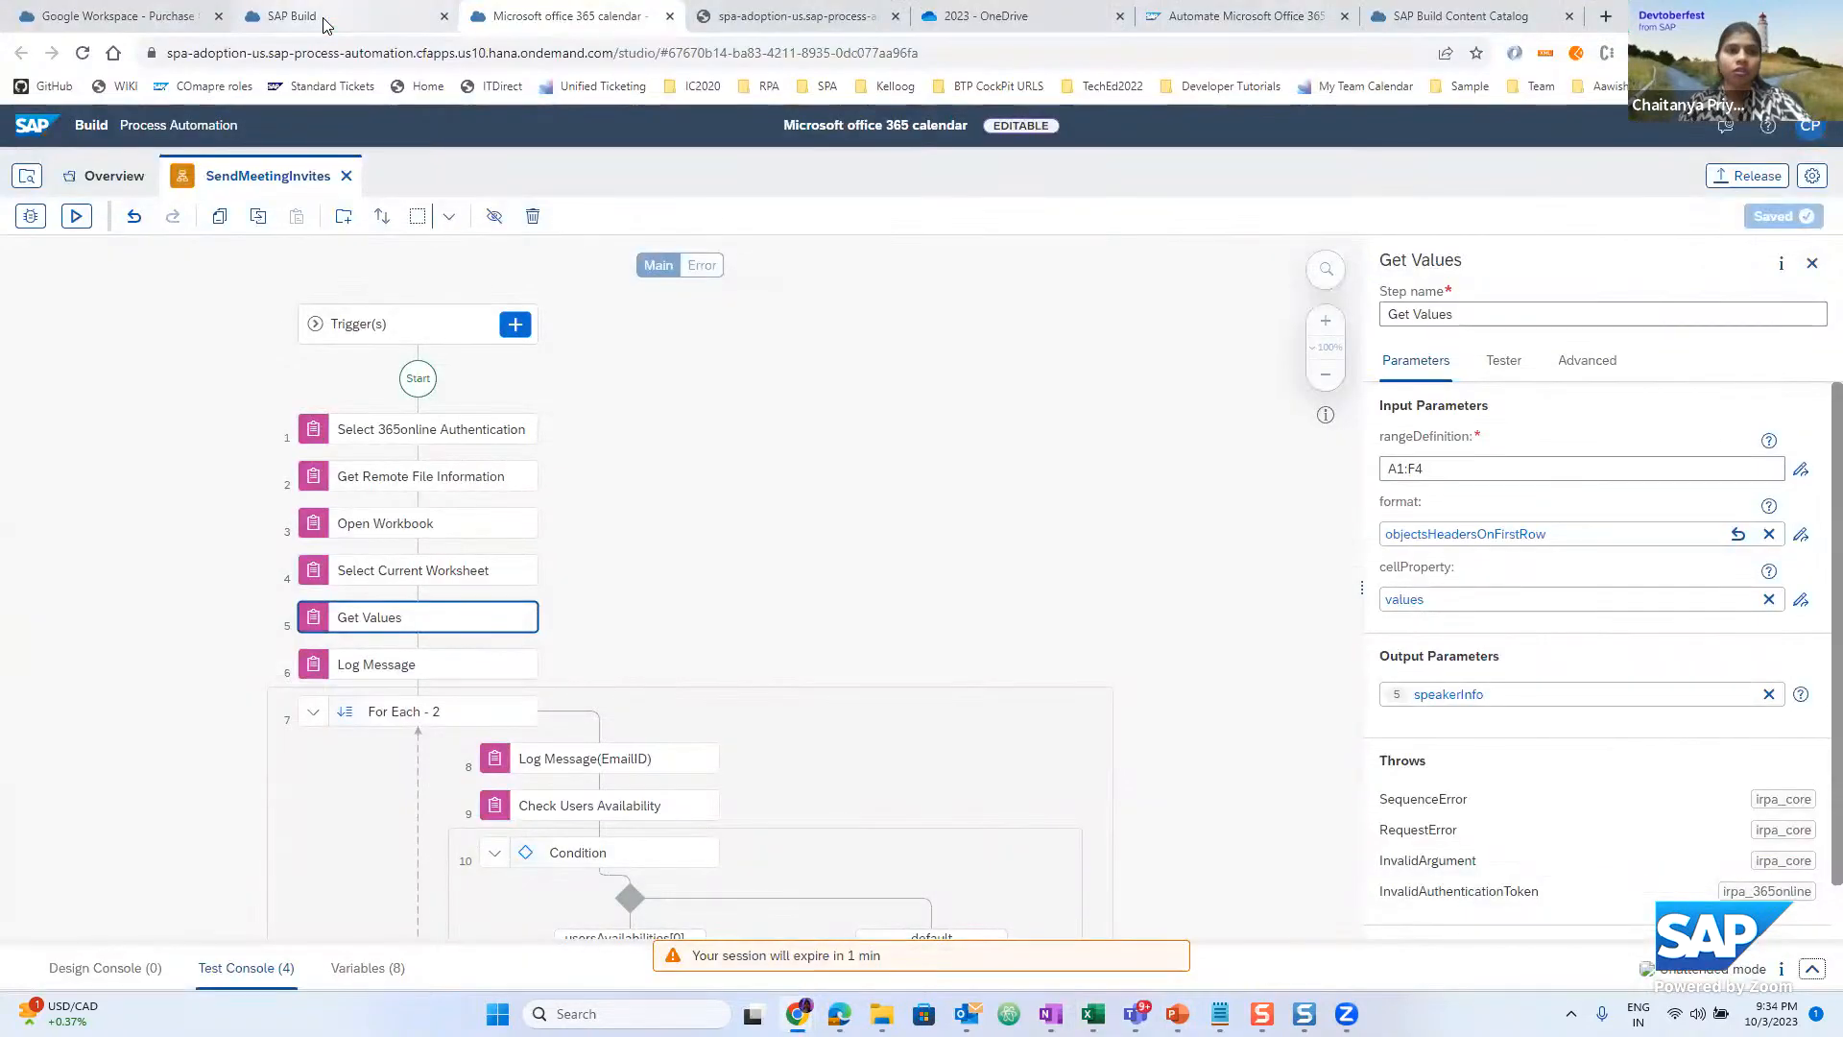
pyautogui.click(321, 17)
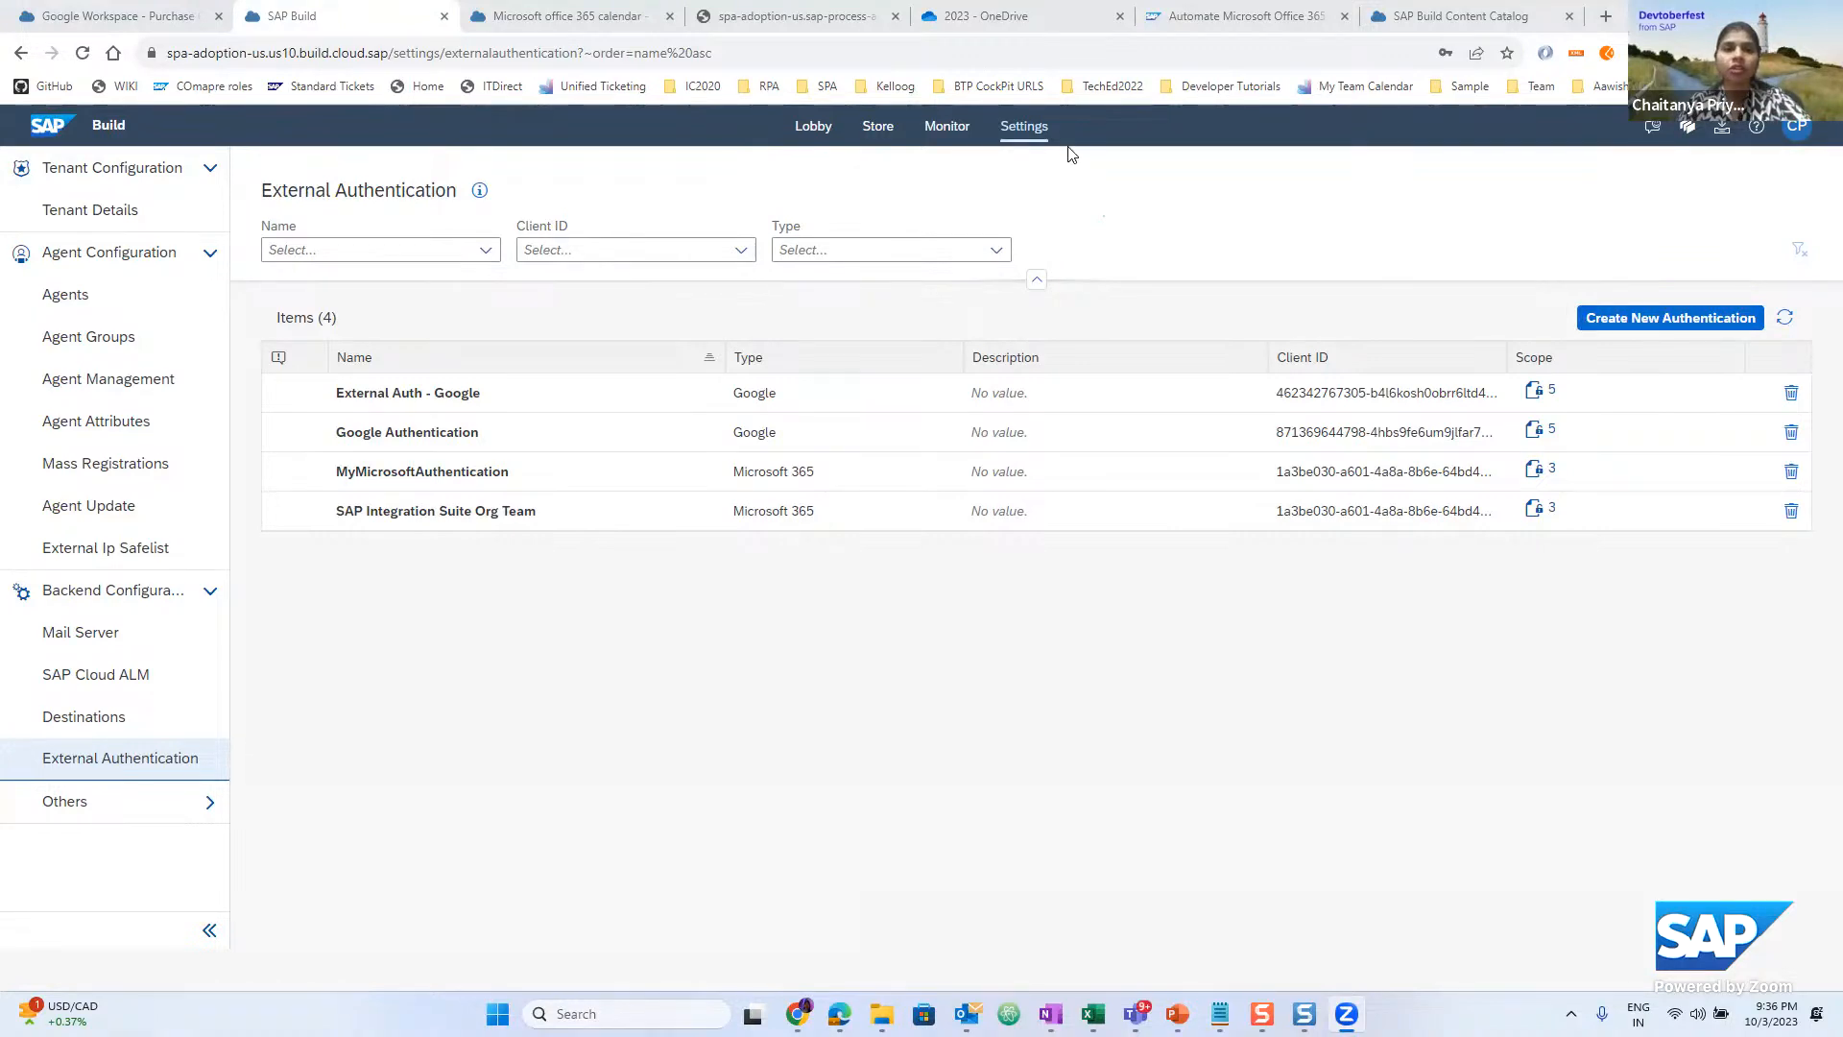
# Examine the required fields and available scopes for a new Microsoft 365 external authentication, and cancel without creating it
pyautogui.click(1671, 319)
pyautogui.click(1034, 439)
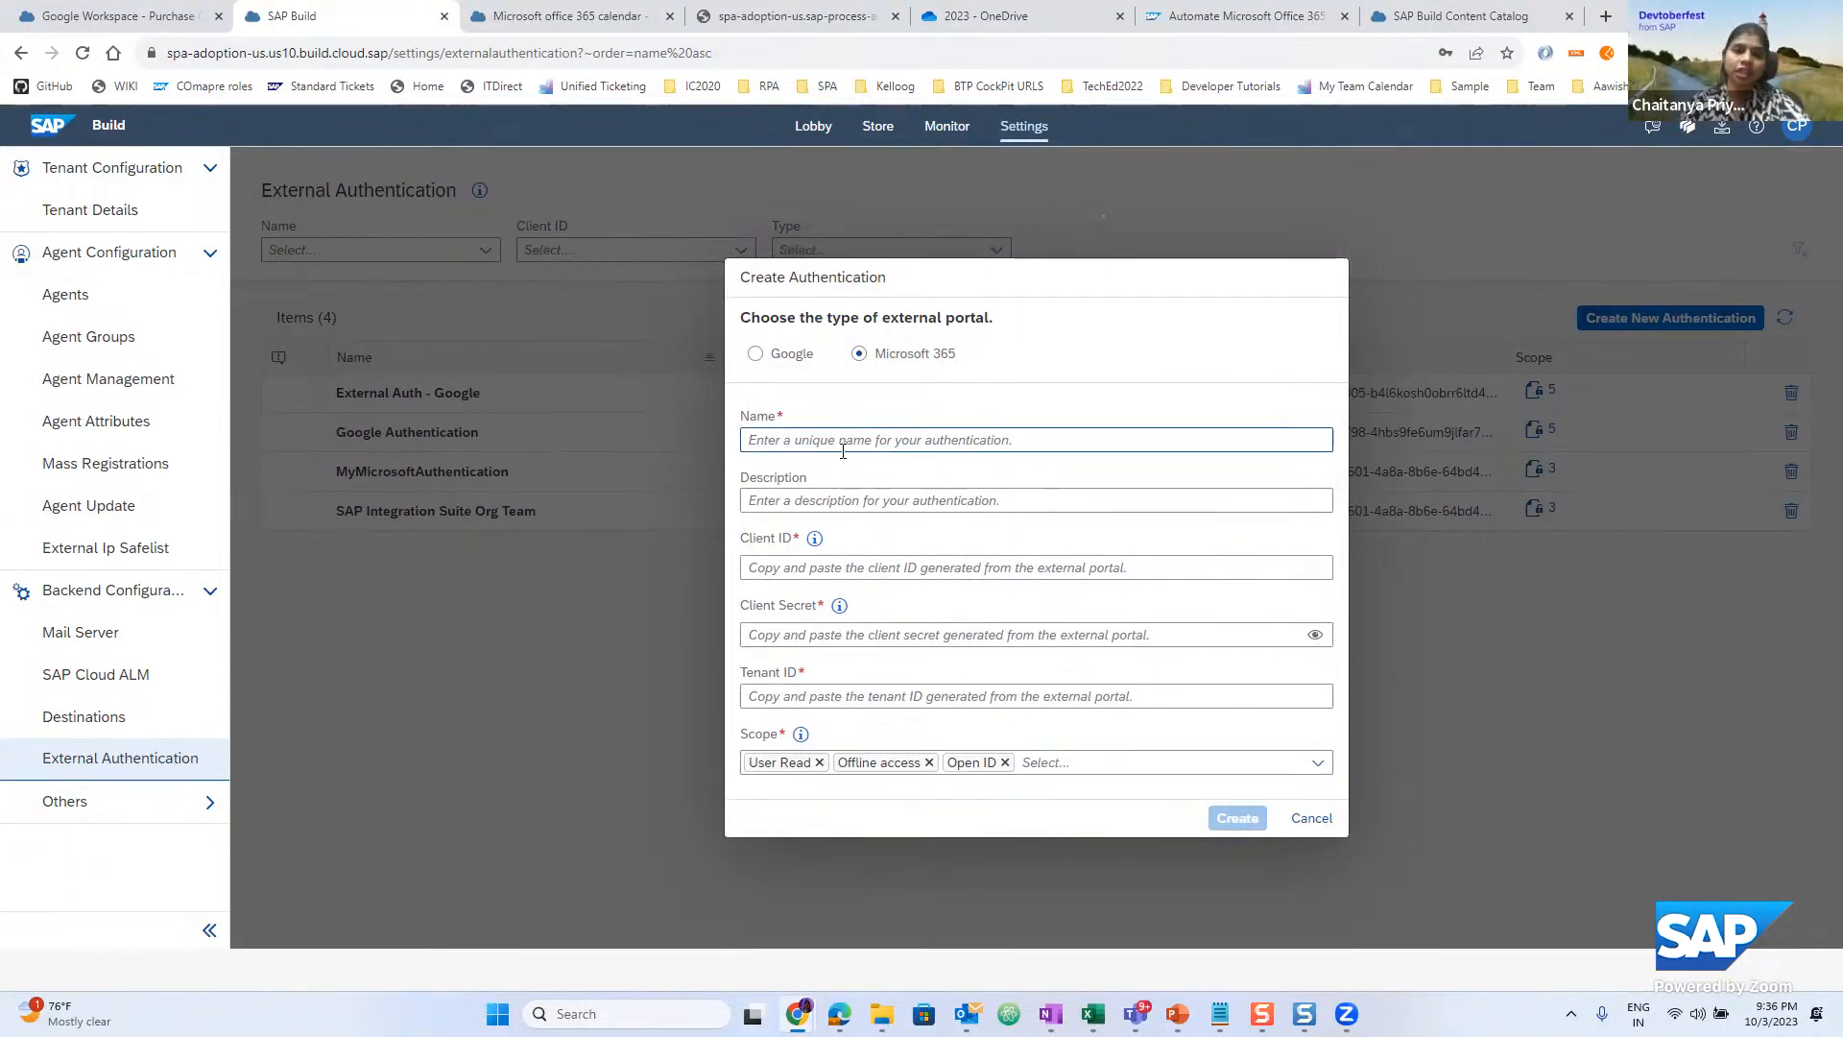
pyautogui.click(812, 564)
pyautogui.click(789, 635)
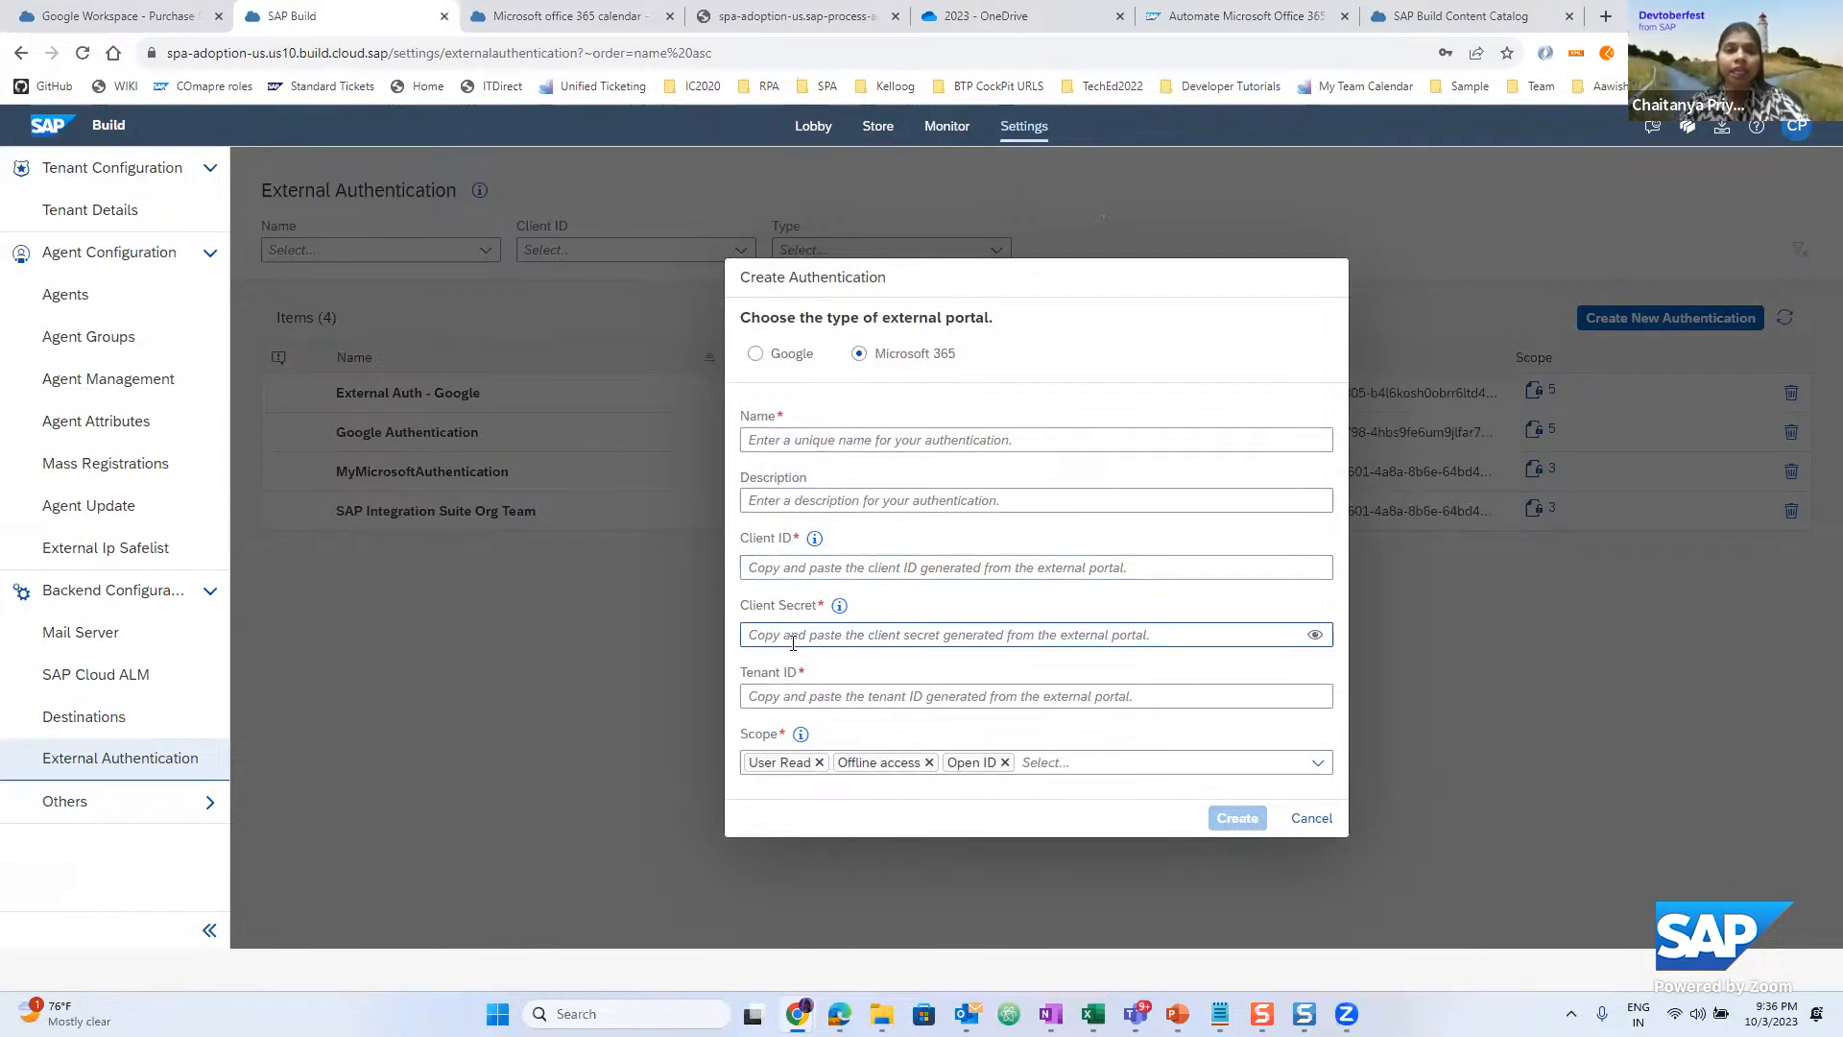
pyautogui.click(787, 680)
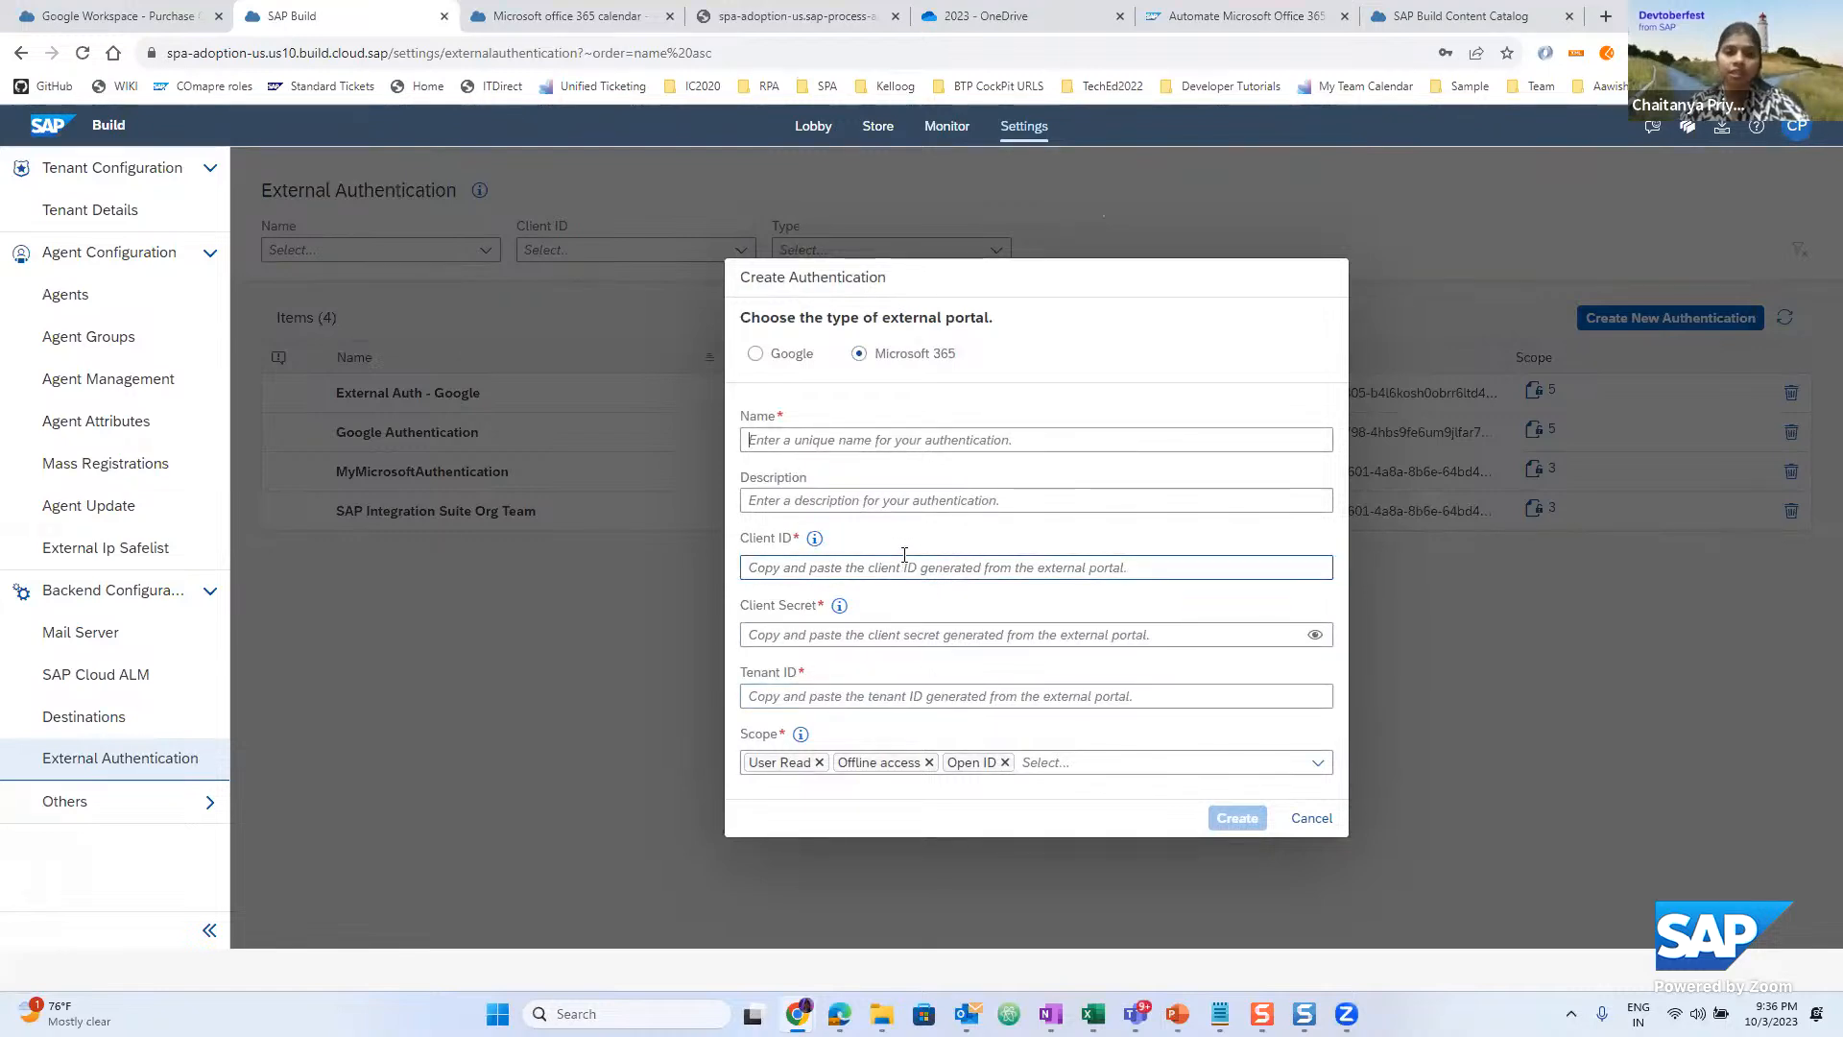
pyautogui.click(1317, 762)
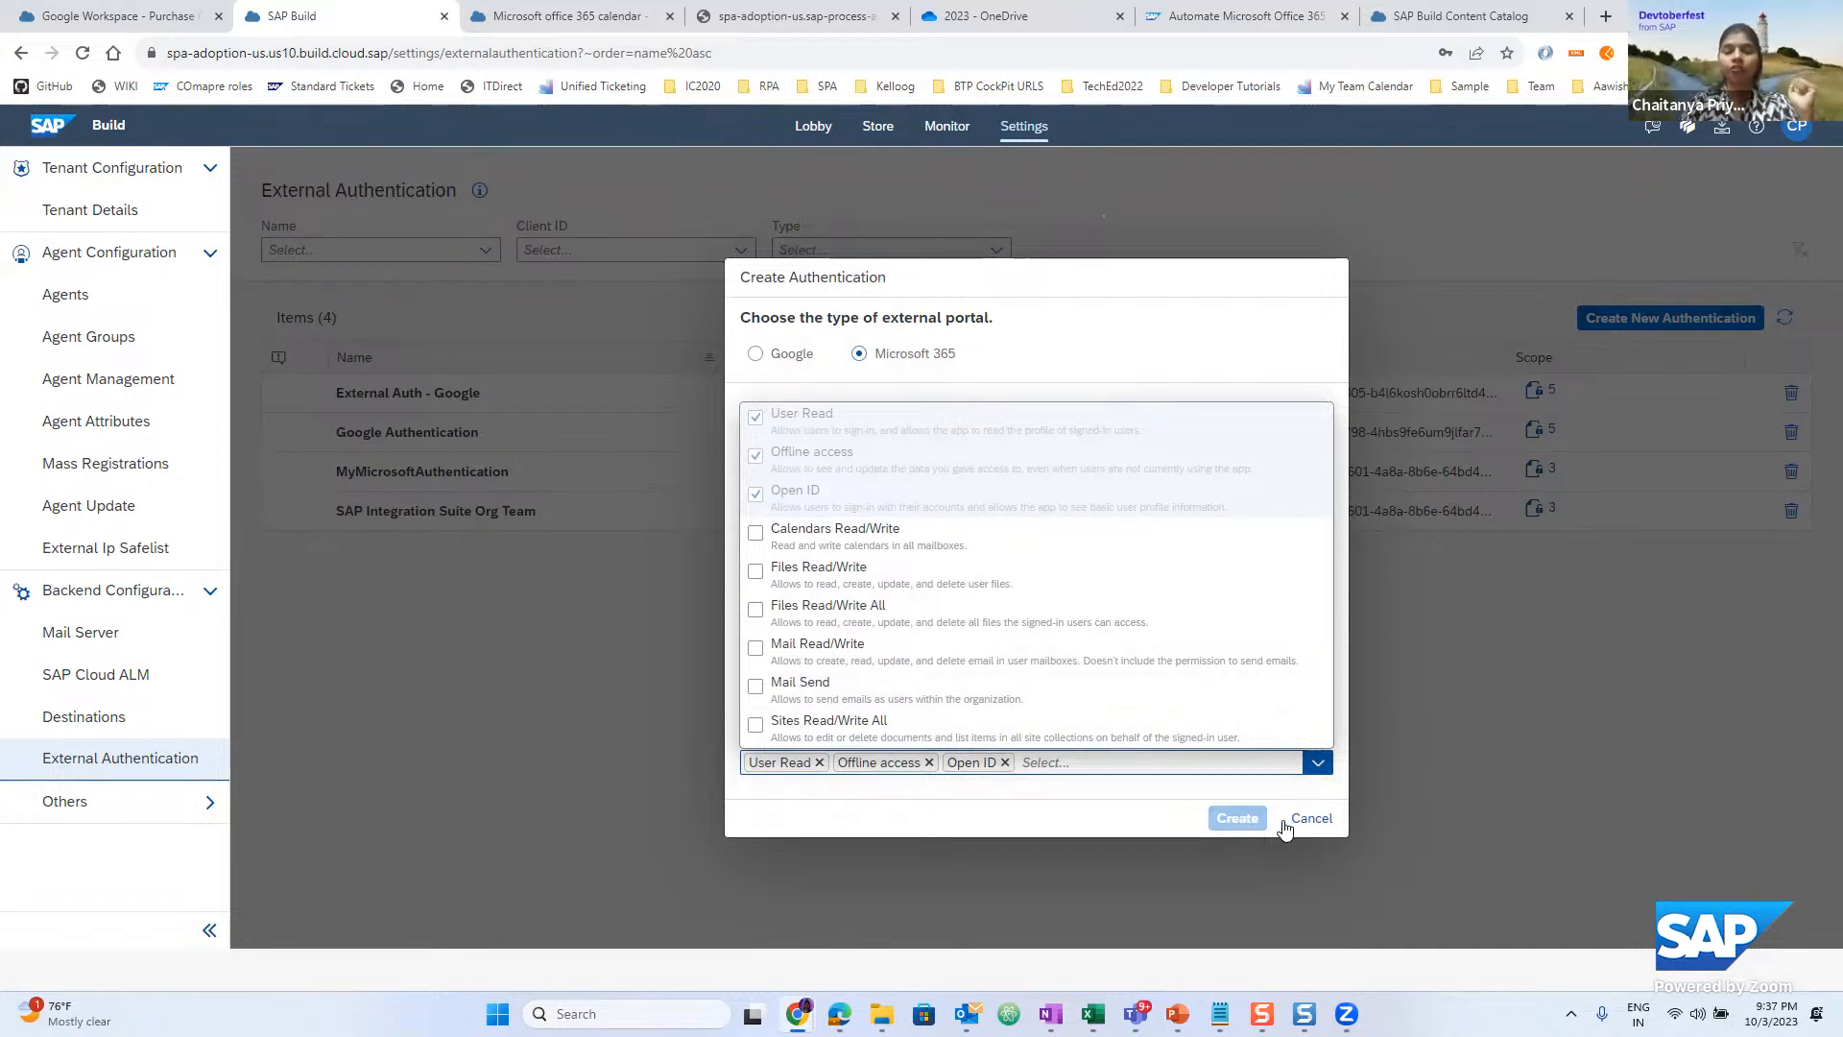
pyautogui.click(1311, 821)
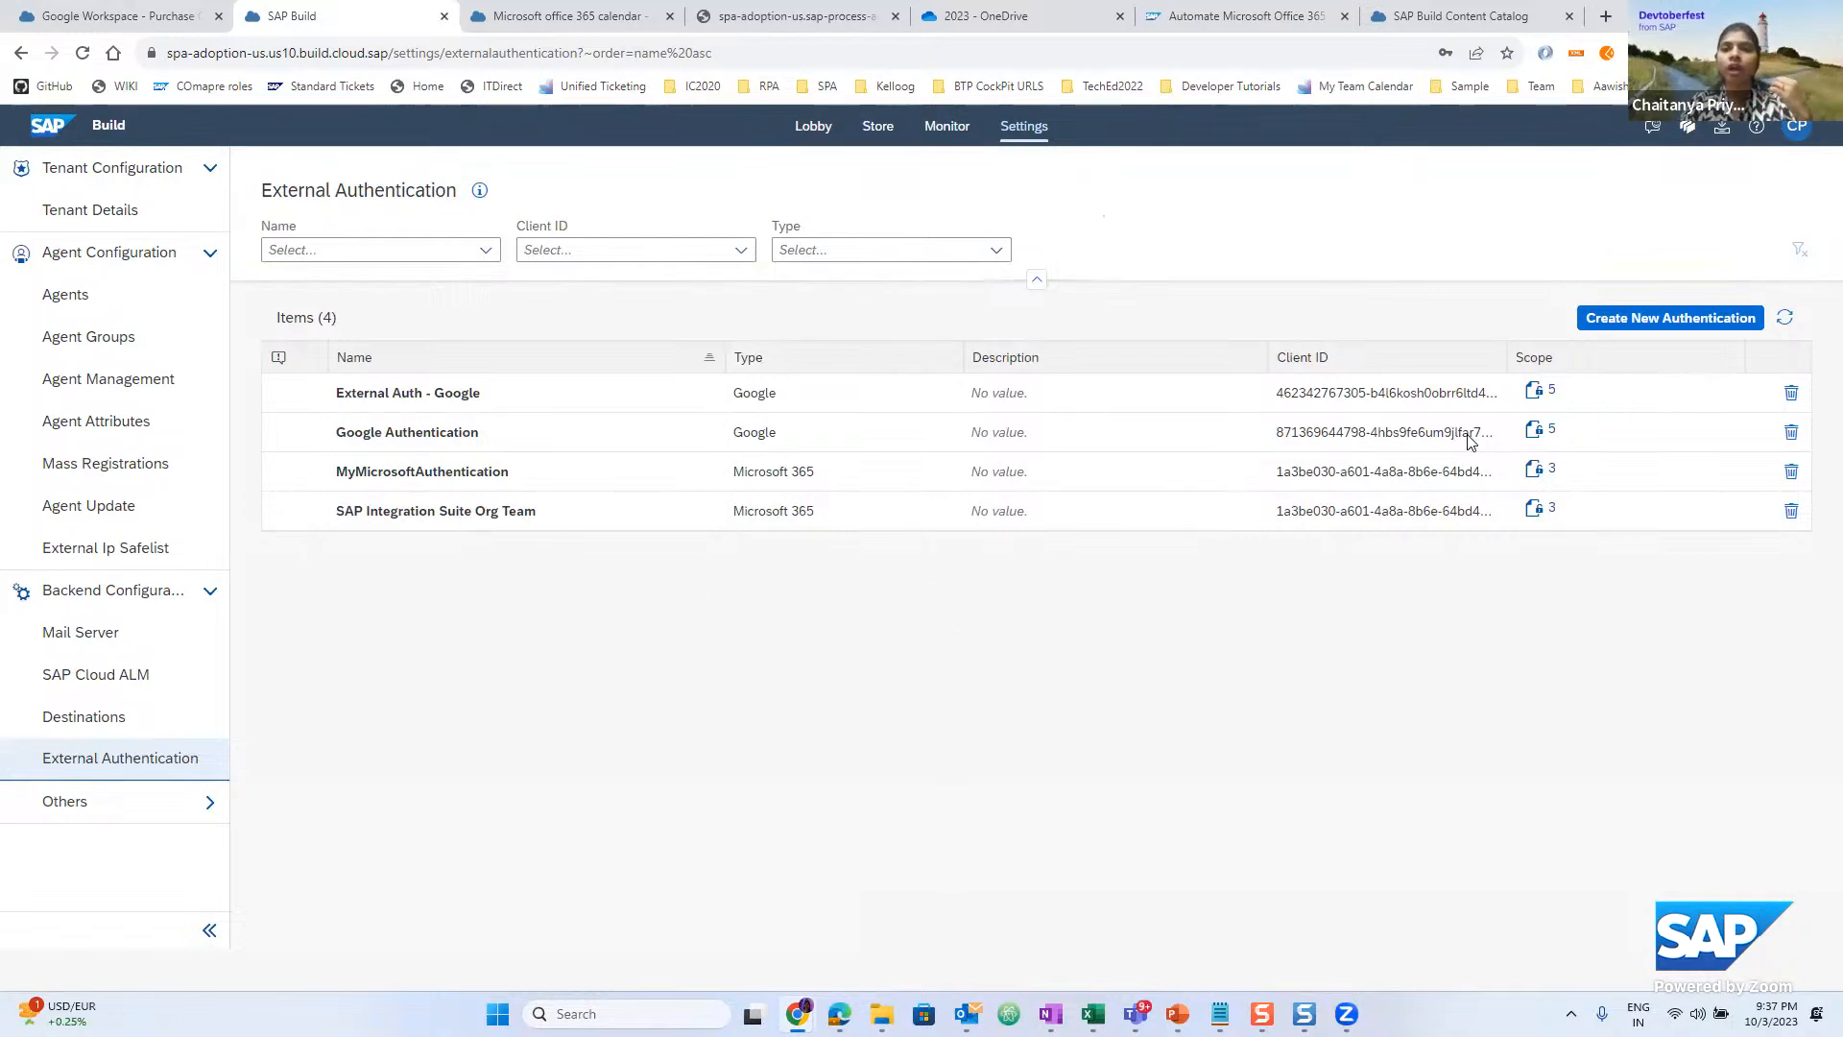
# View the scopes of MyMicrosoftAuthentication and open its registration details in the desktop agent's external authentication settings
pyautogui.click(1536, 469)
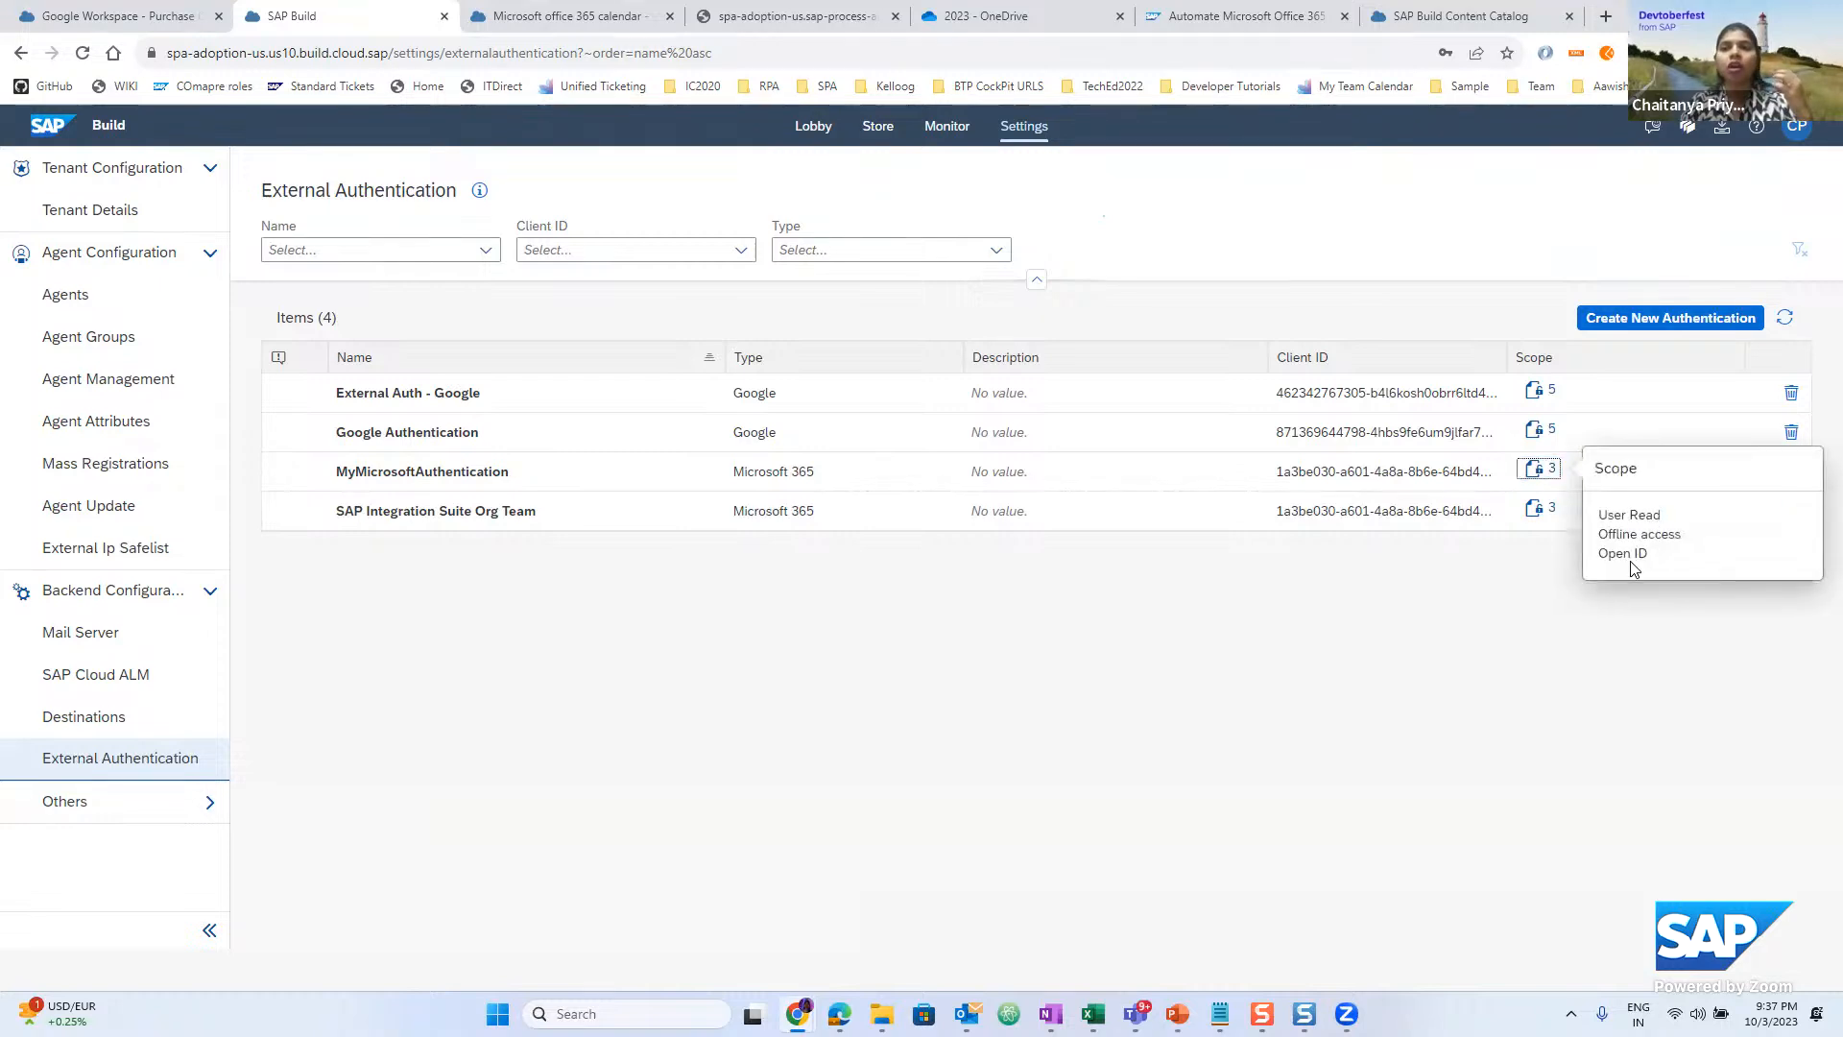
pyautogui.click(1530, 616)
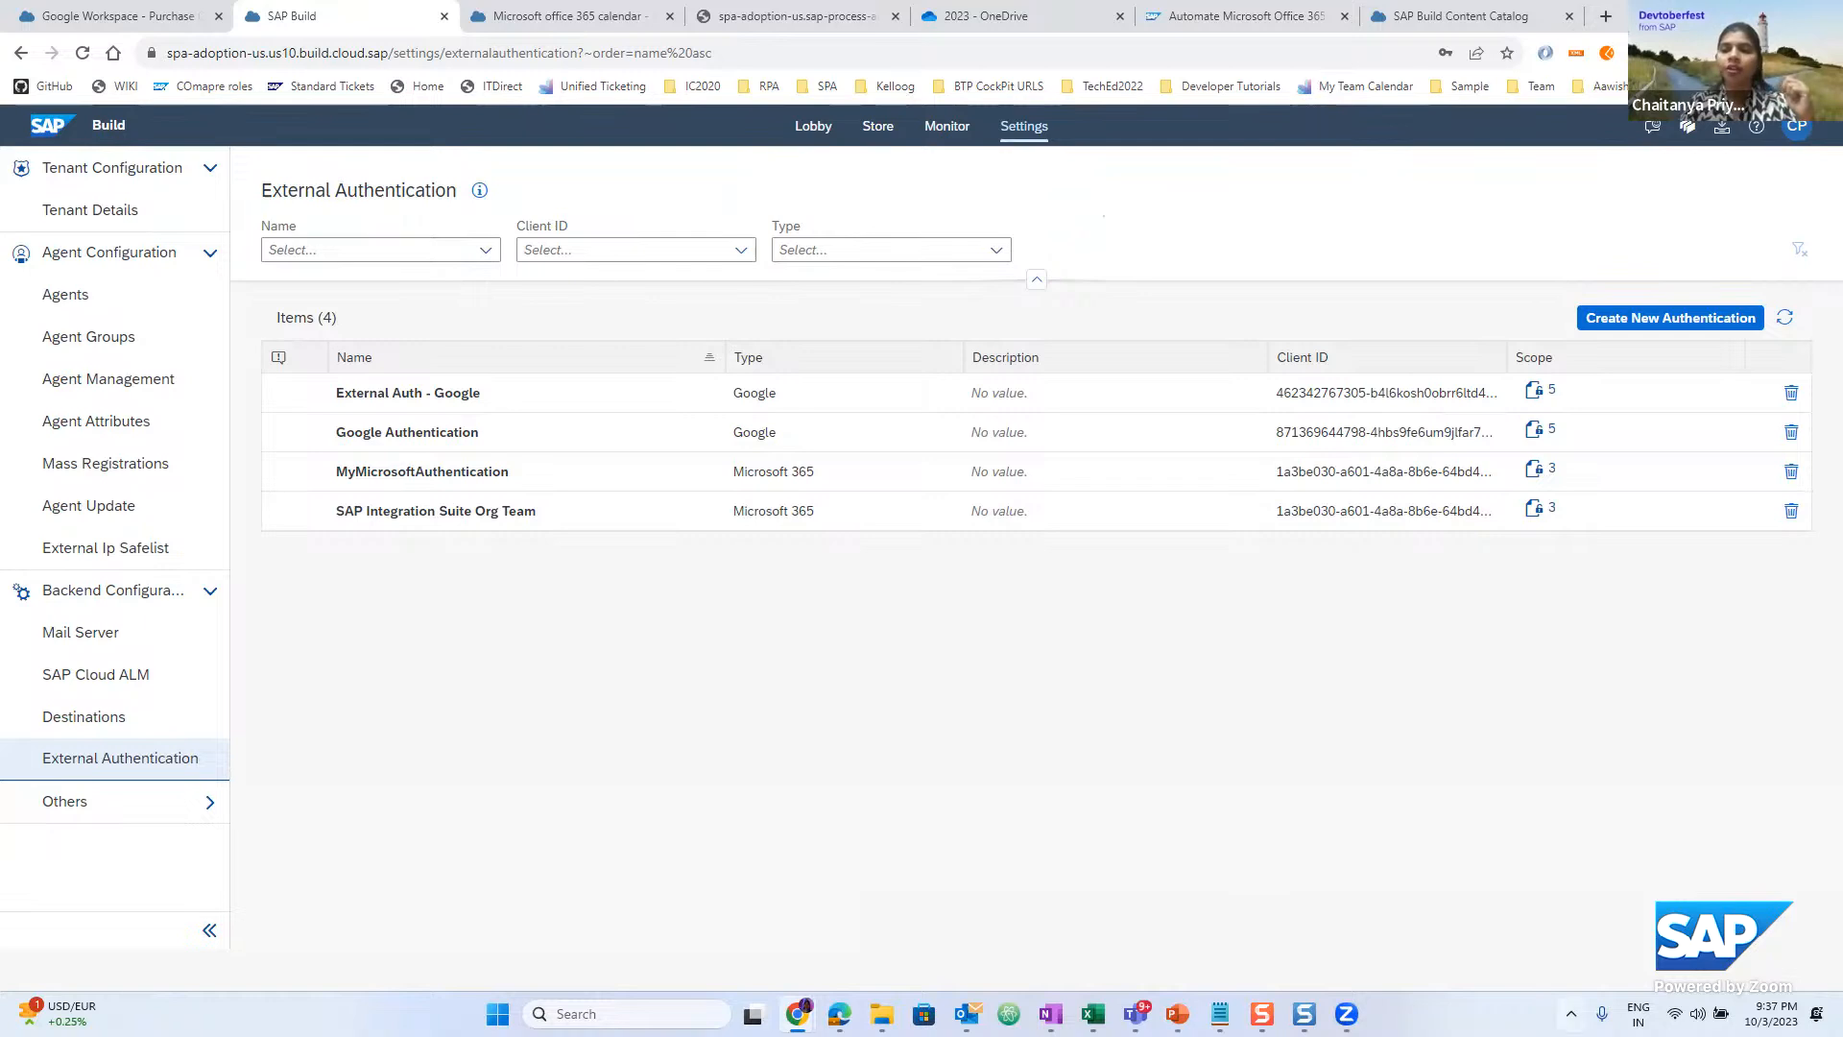
pyautogui.click(1571, 1014)
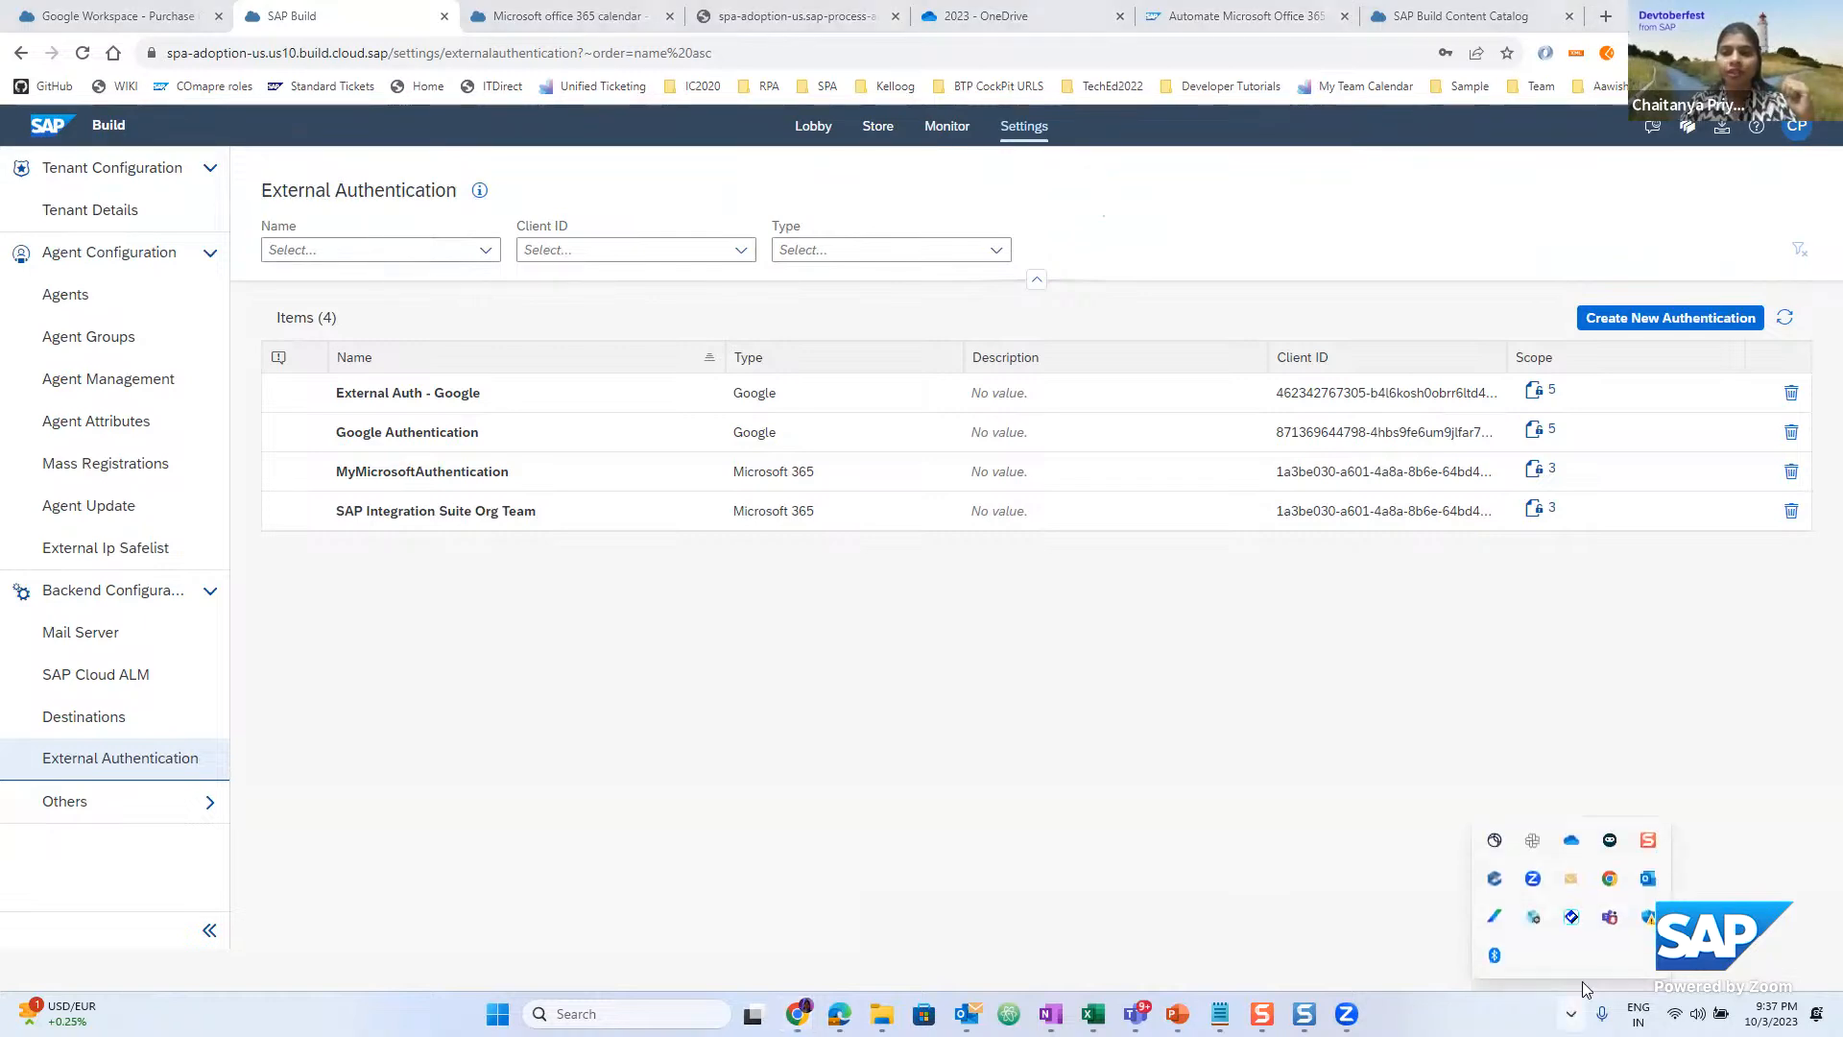
pyautogui.click(1610, 842)
pyautogui.click(1342, 877)
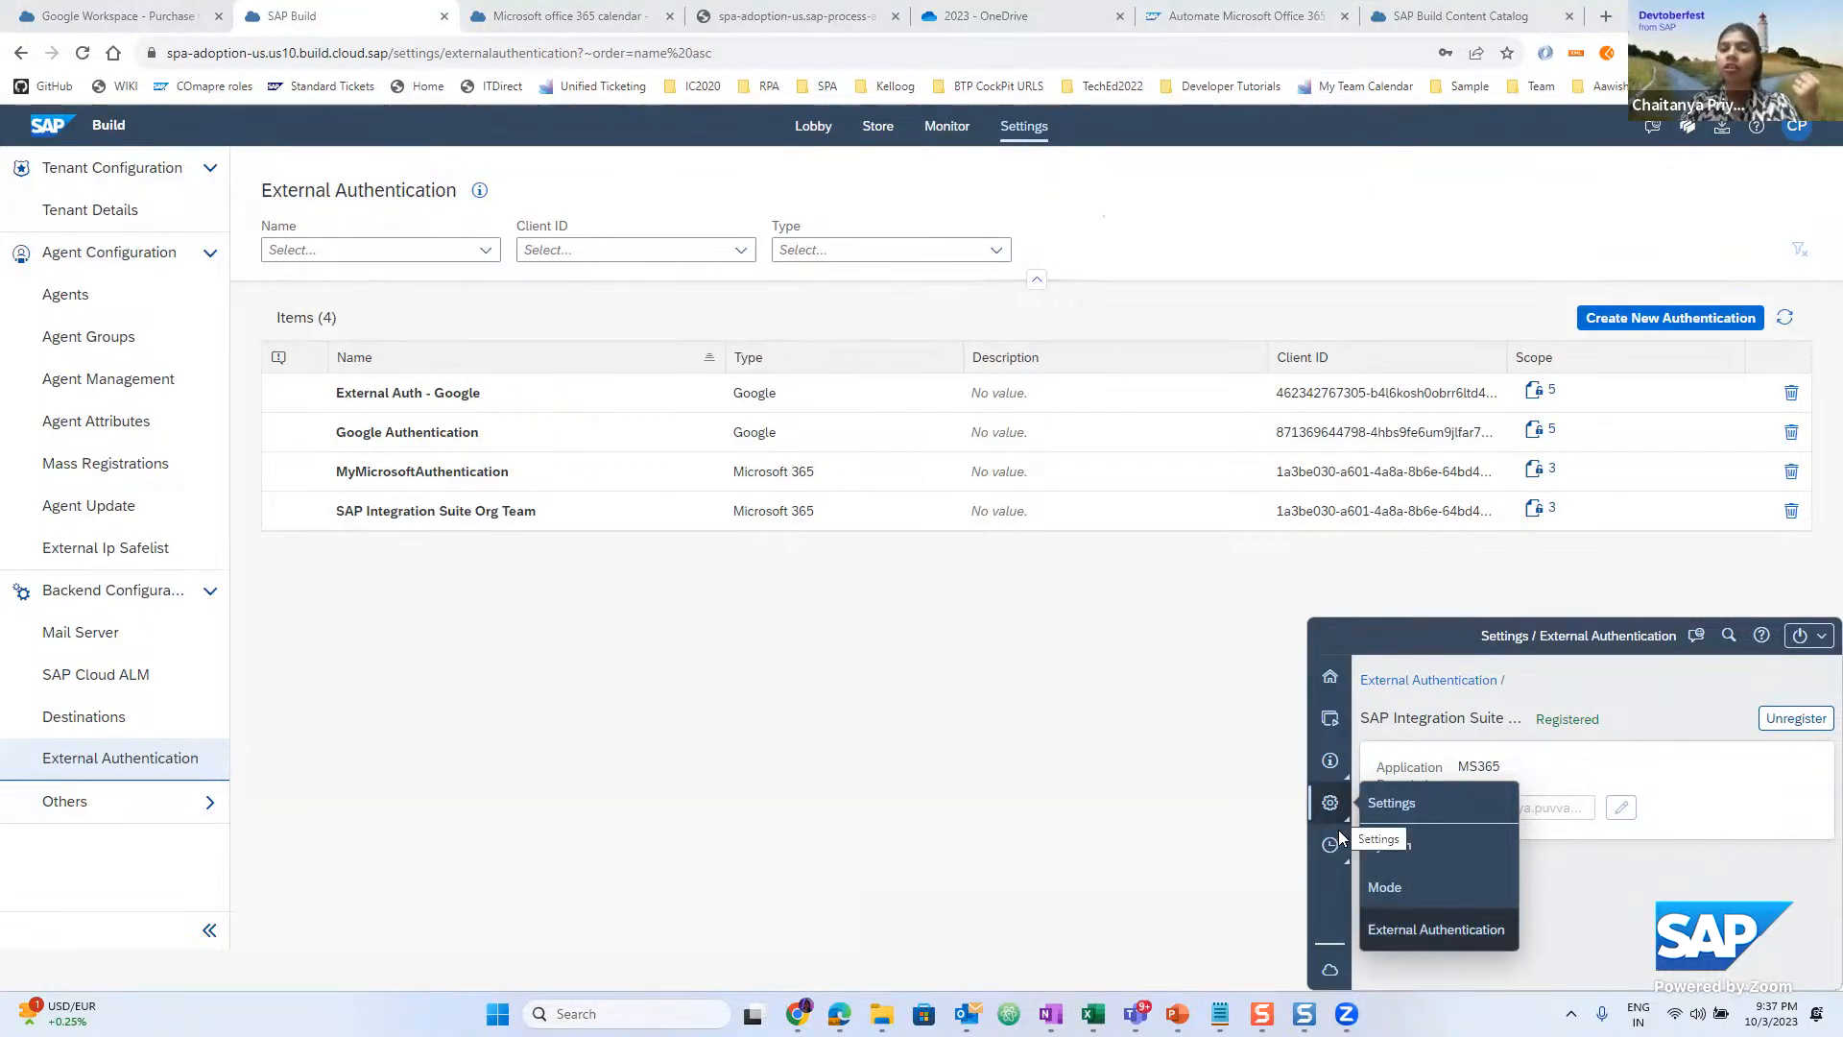
pyautogui.click(1418, 943)
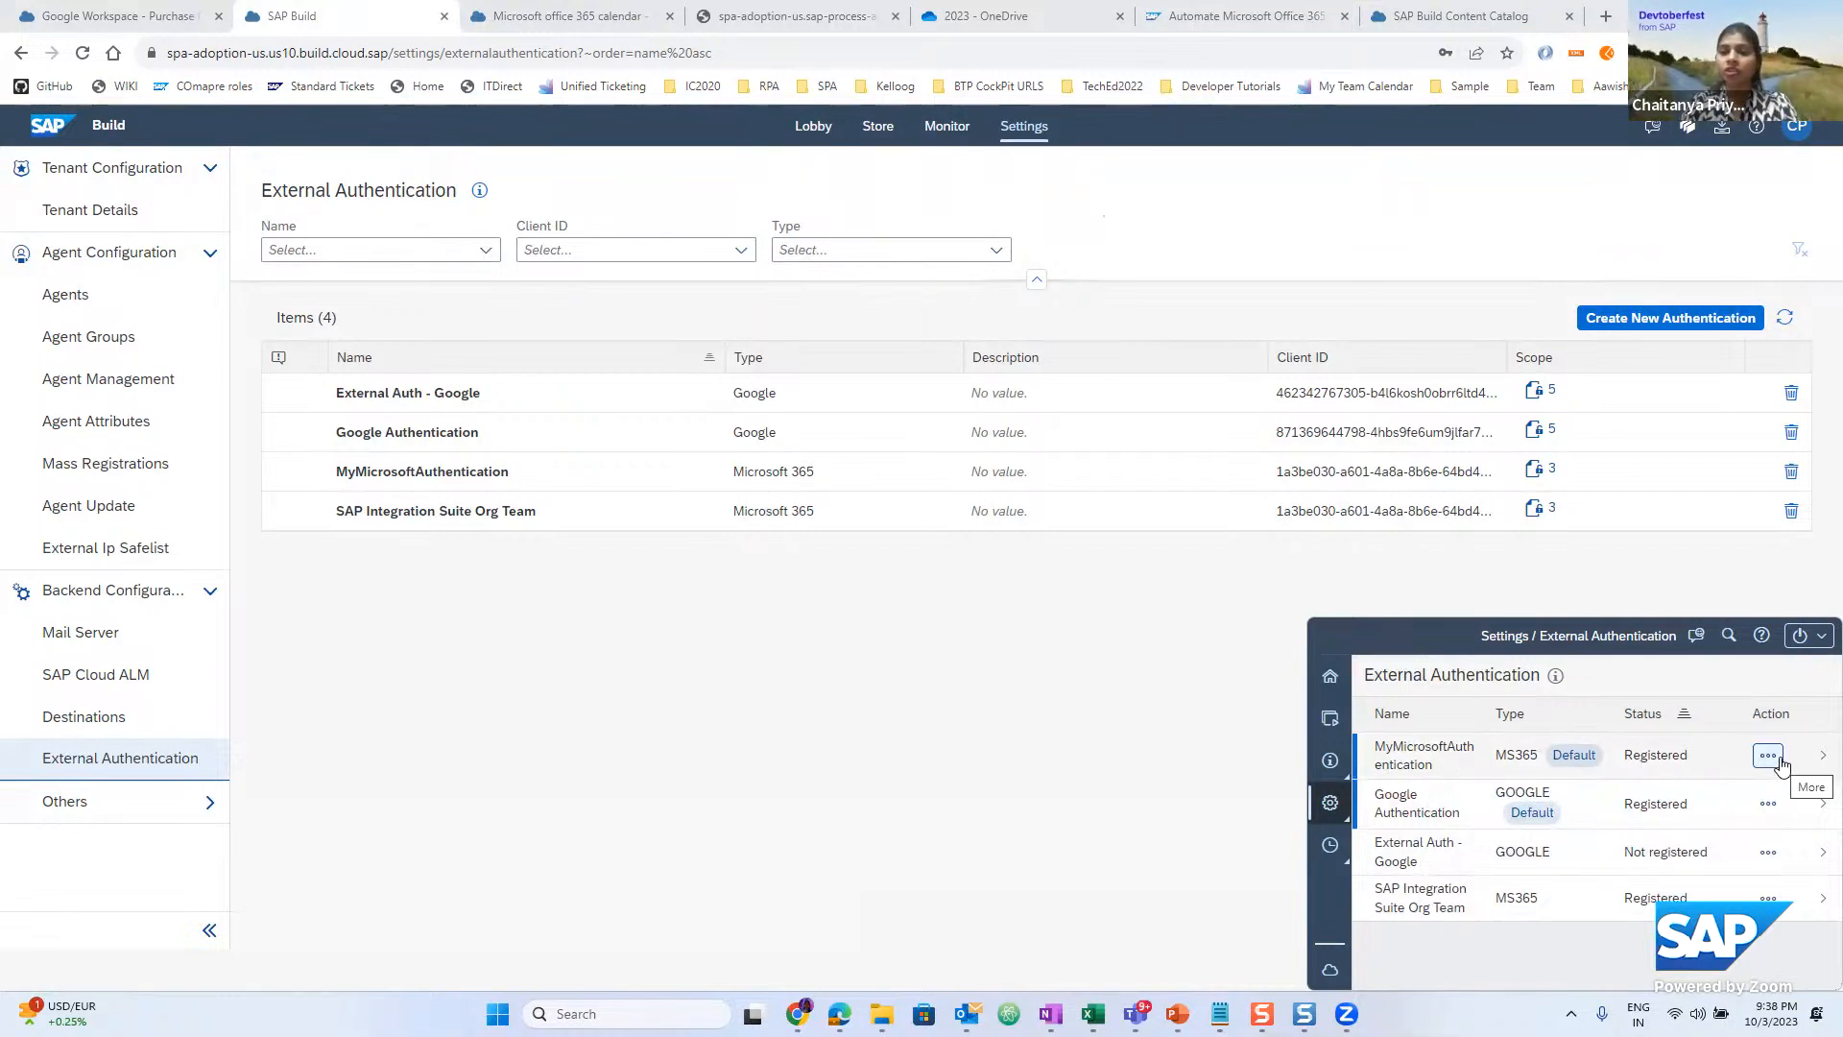
pyautogui.click(1815, 763)
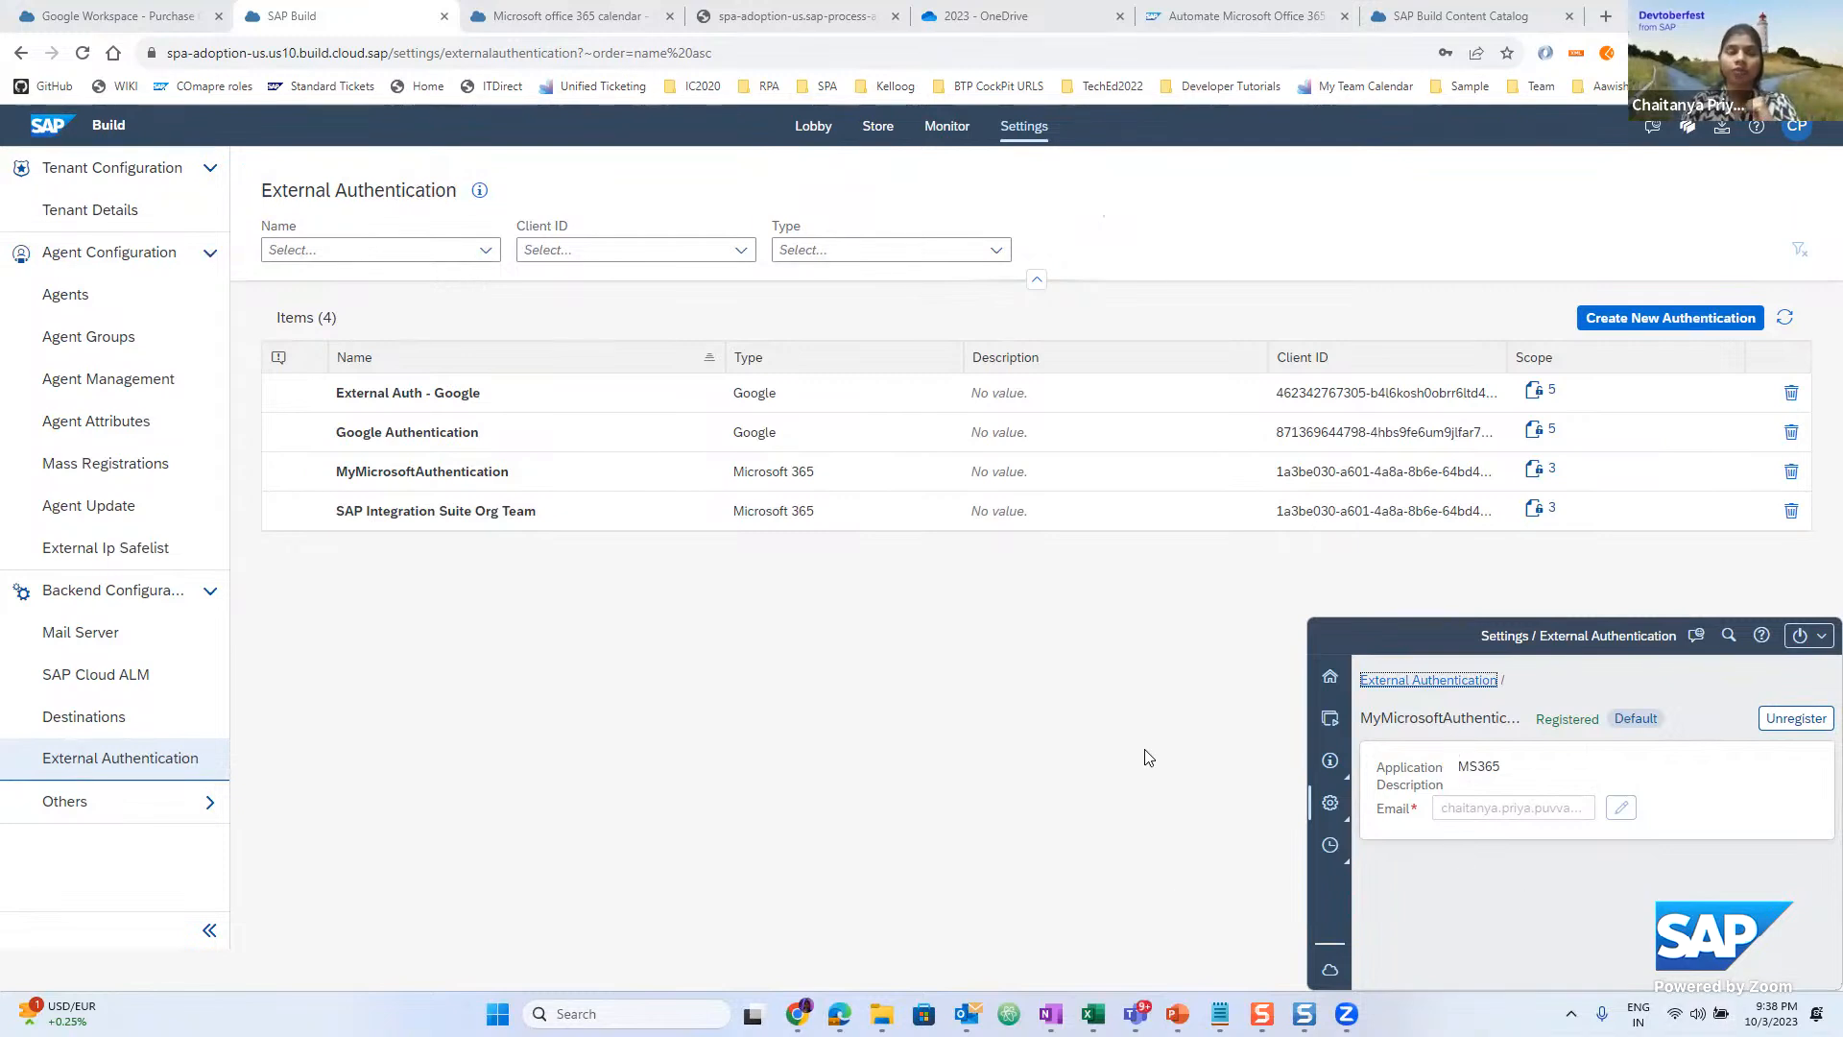
# Switch to the Microsoft office 365 calendar project and review its SDK dependencies and the packages offered for a Business Process project dependency
pyautogui.click(555, 19)
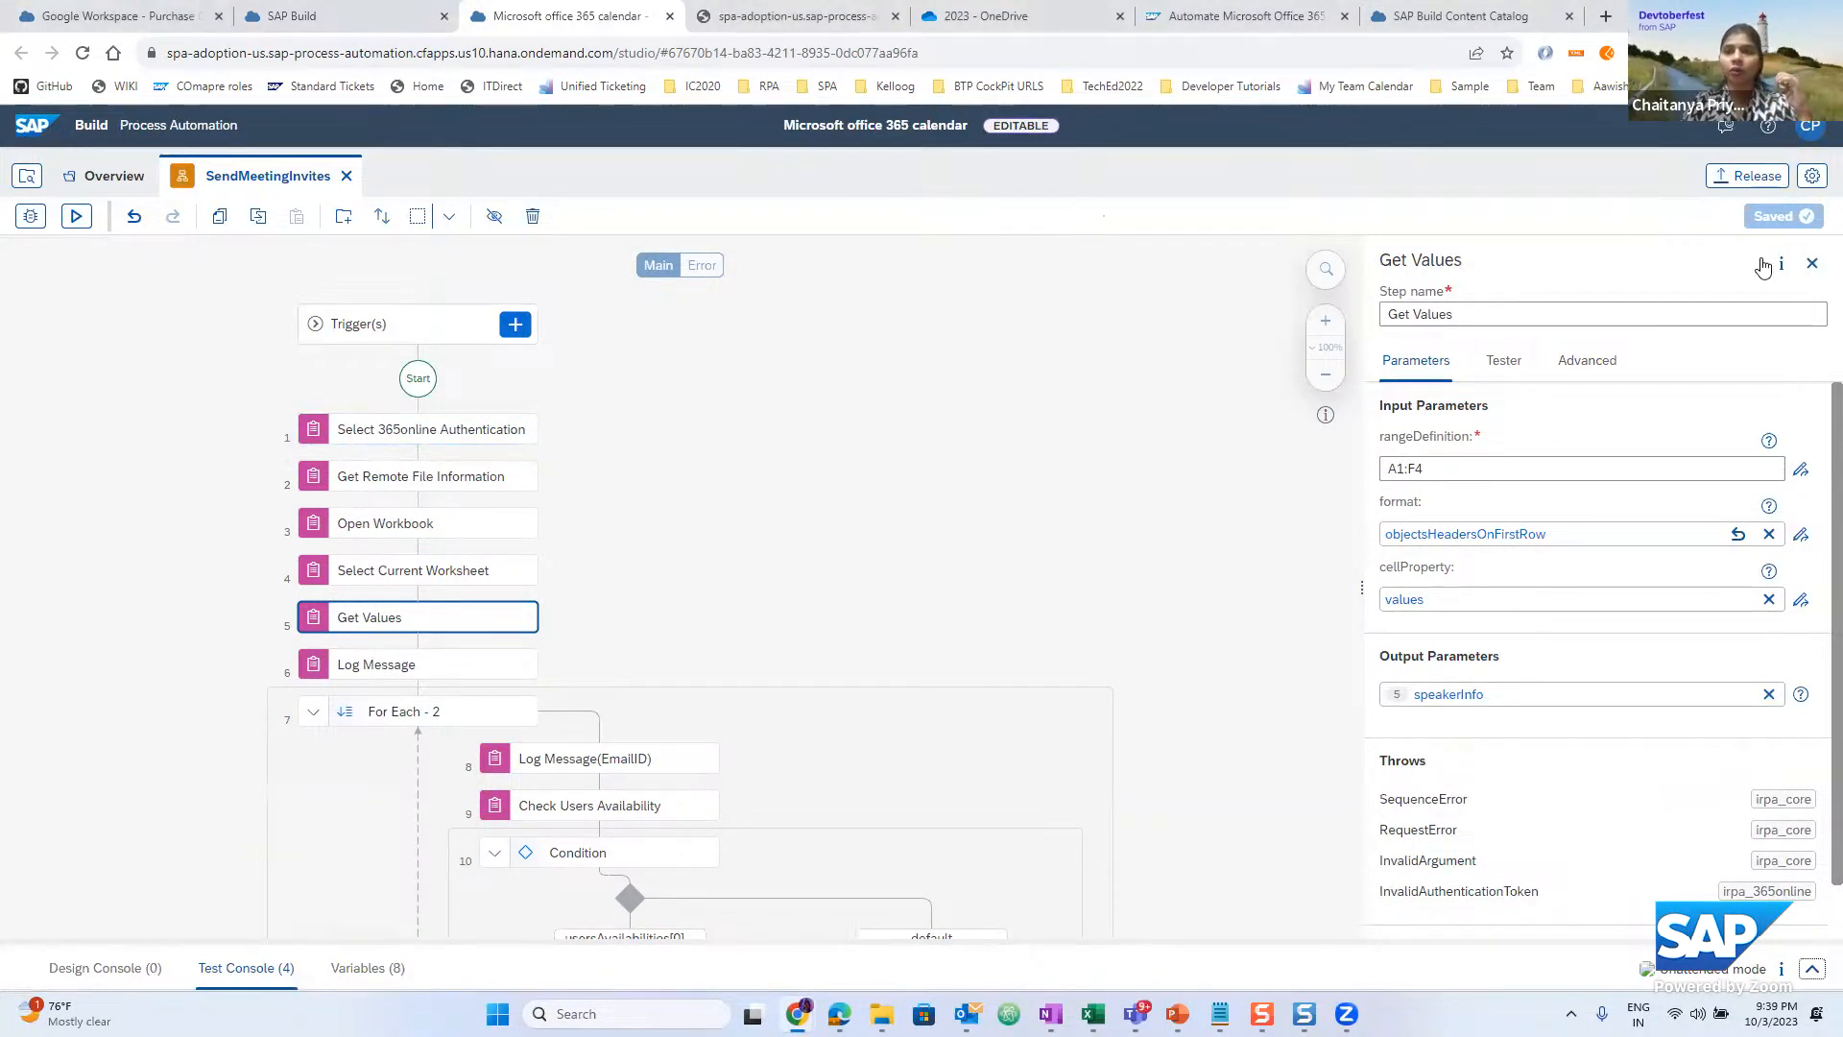
pyautogui.click(1812, 265)
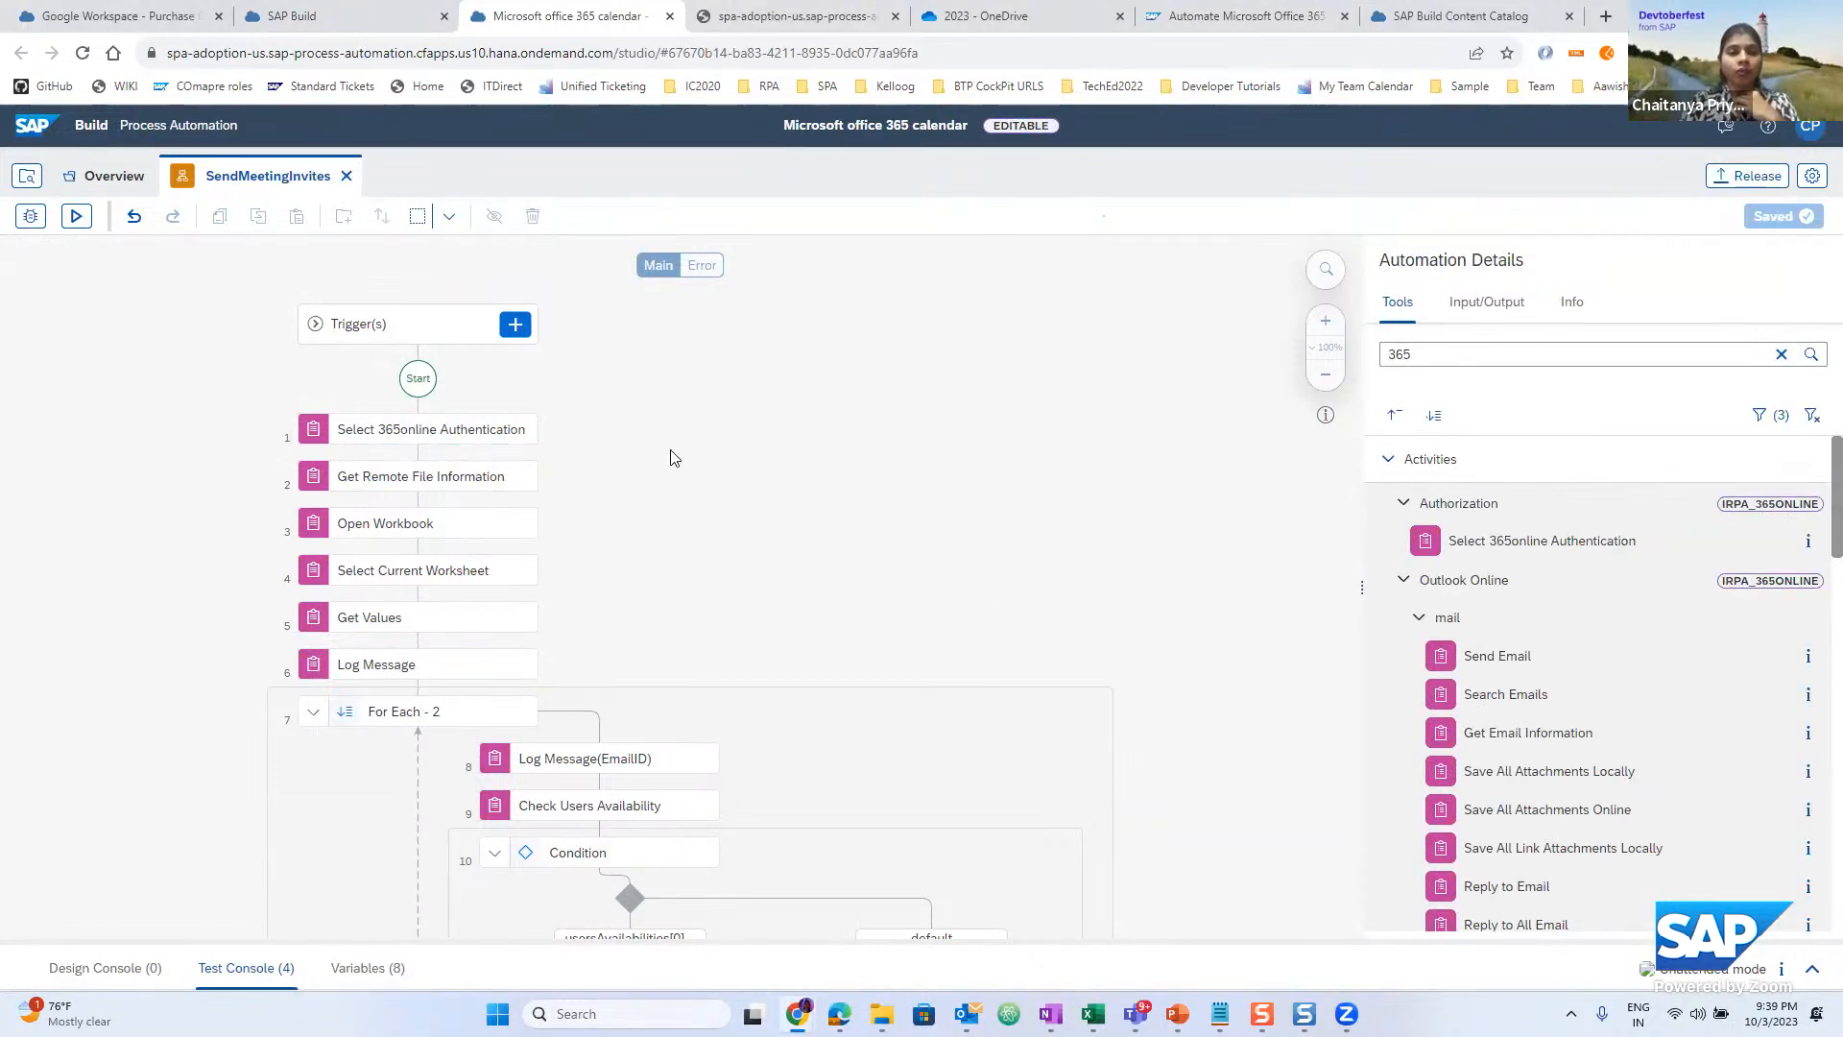
pyautogui.click(1810, 185)
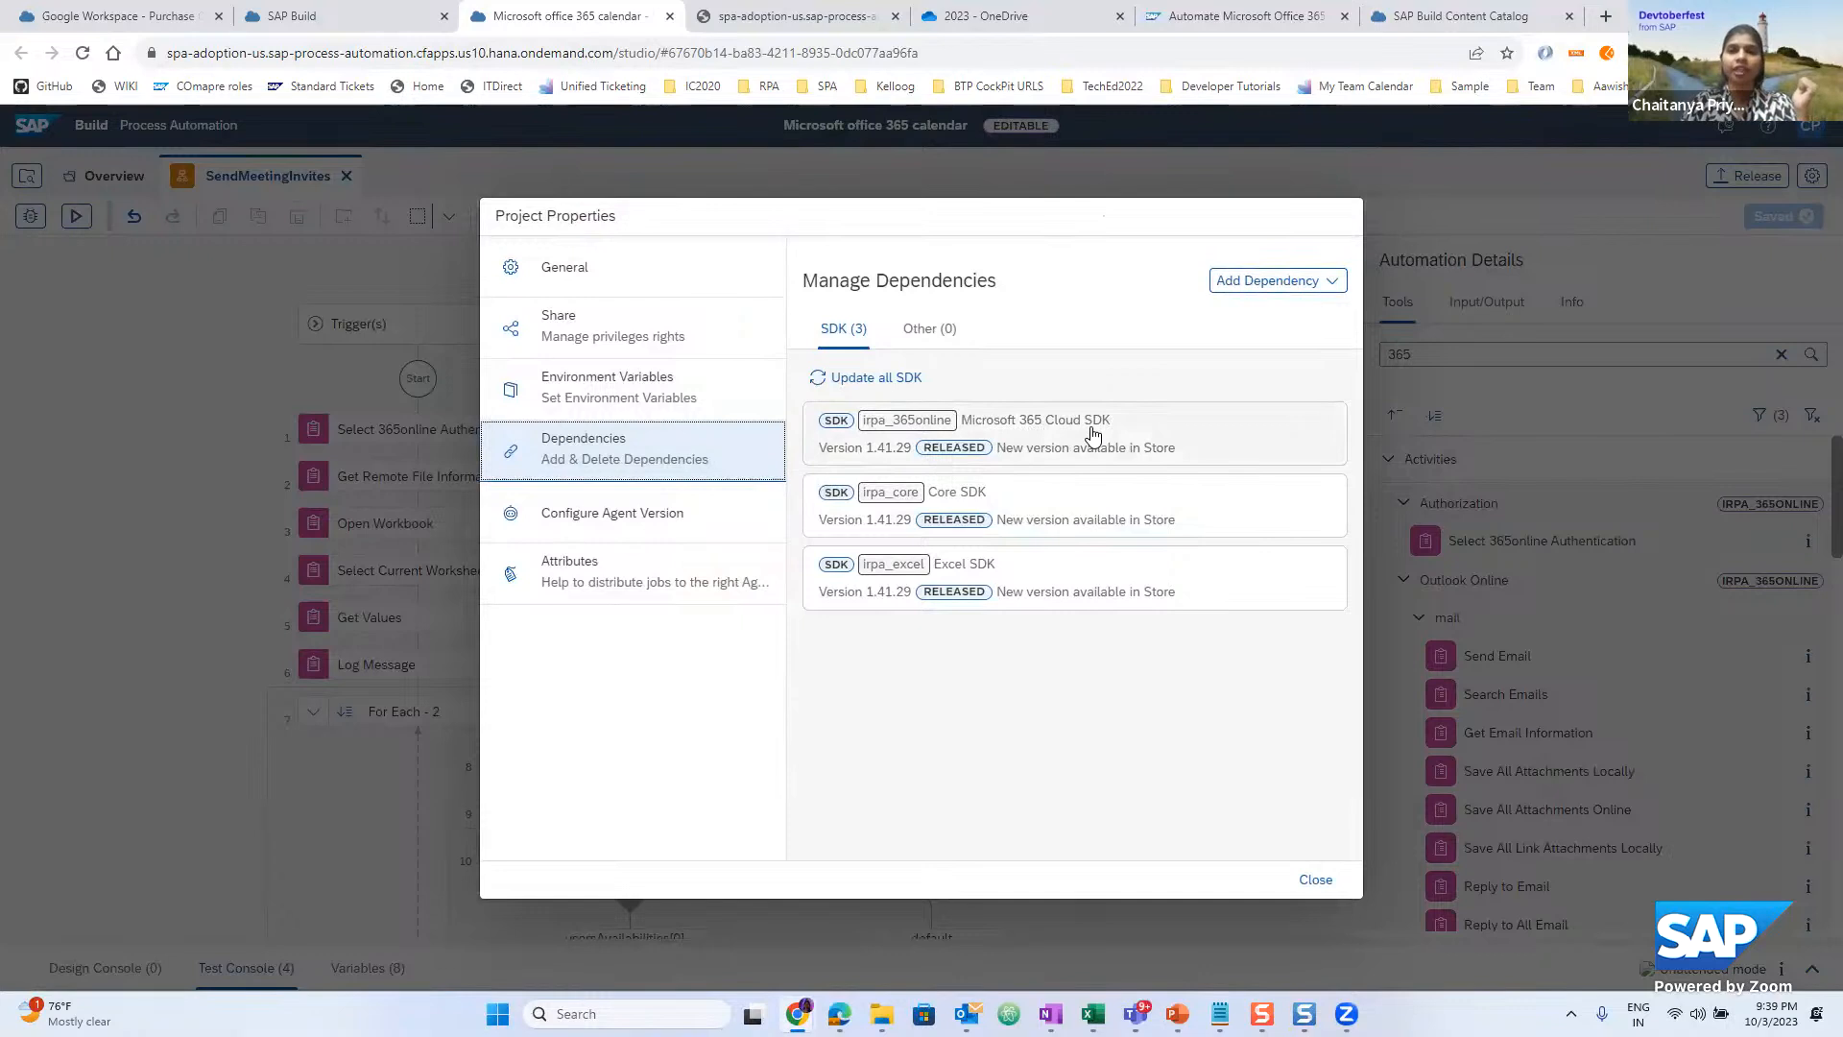
pyautogui.click(1347, 285)
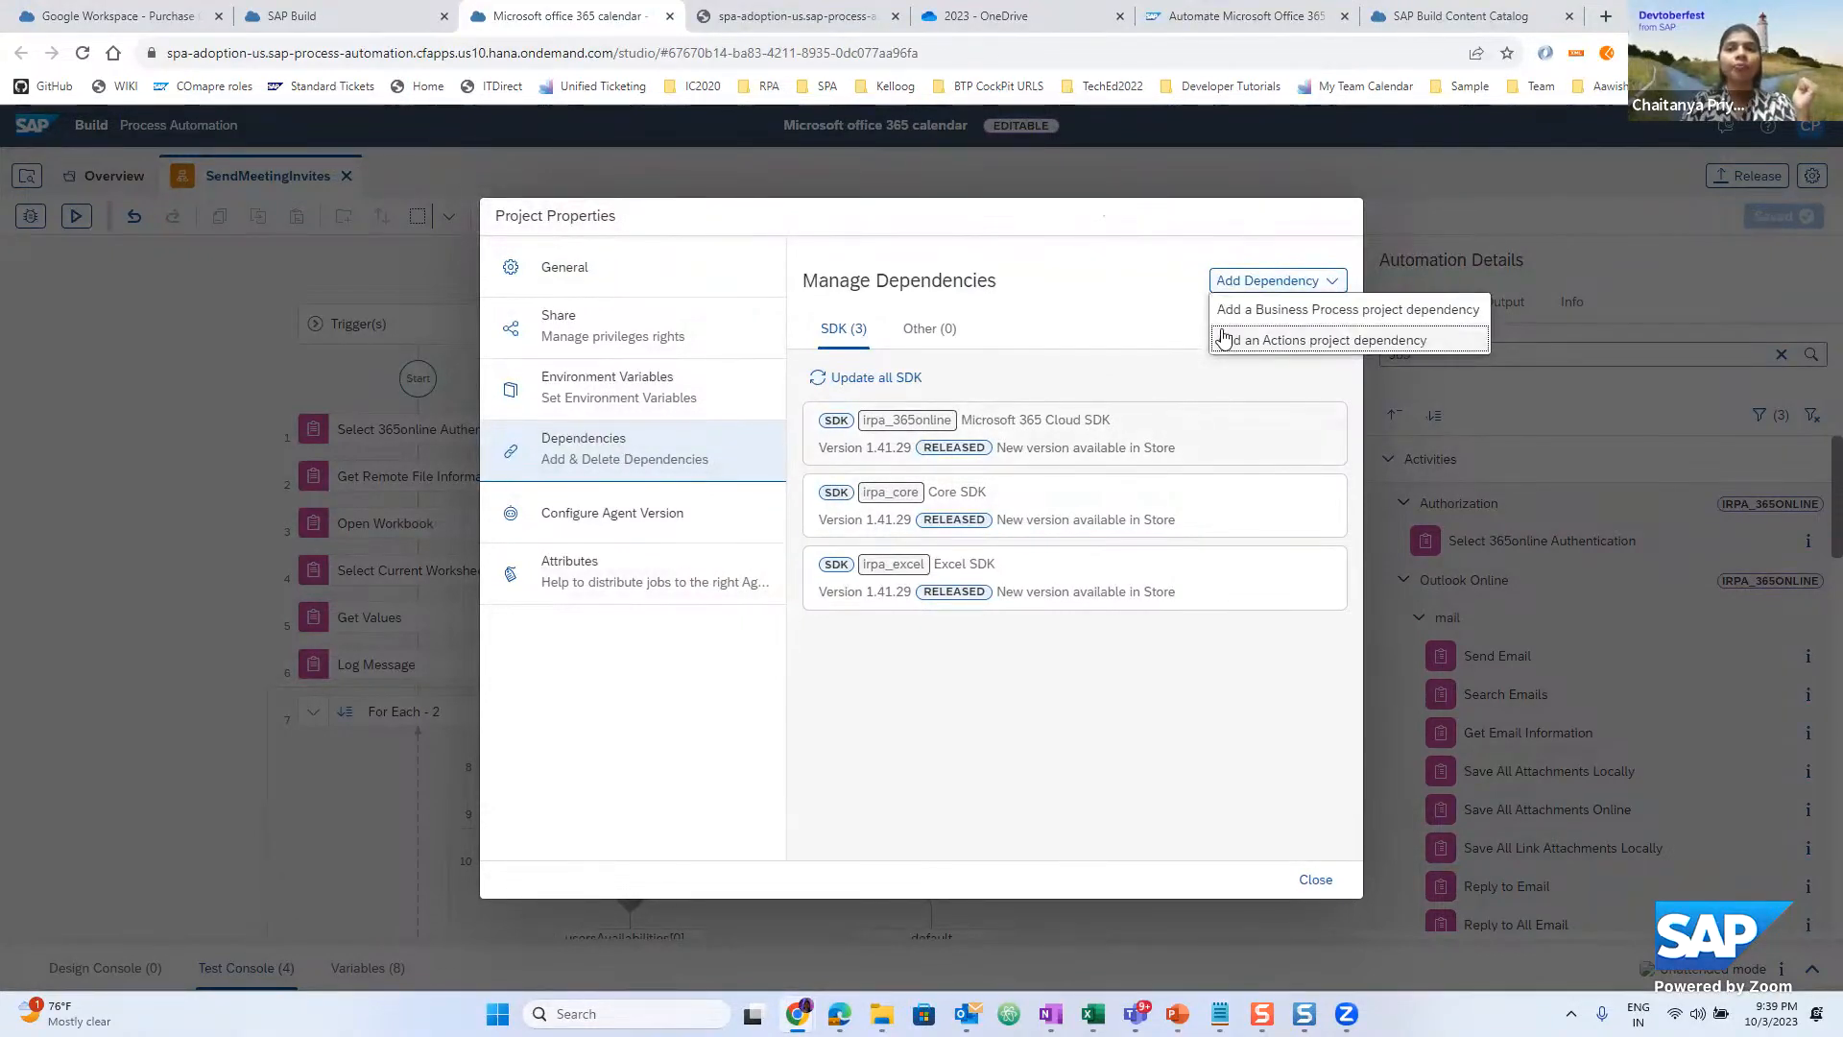
pyautogui.click(1328, 309)
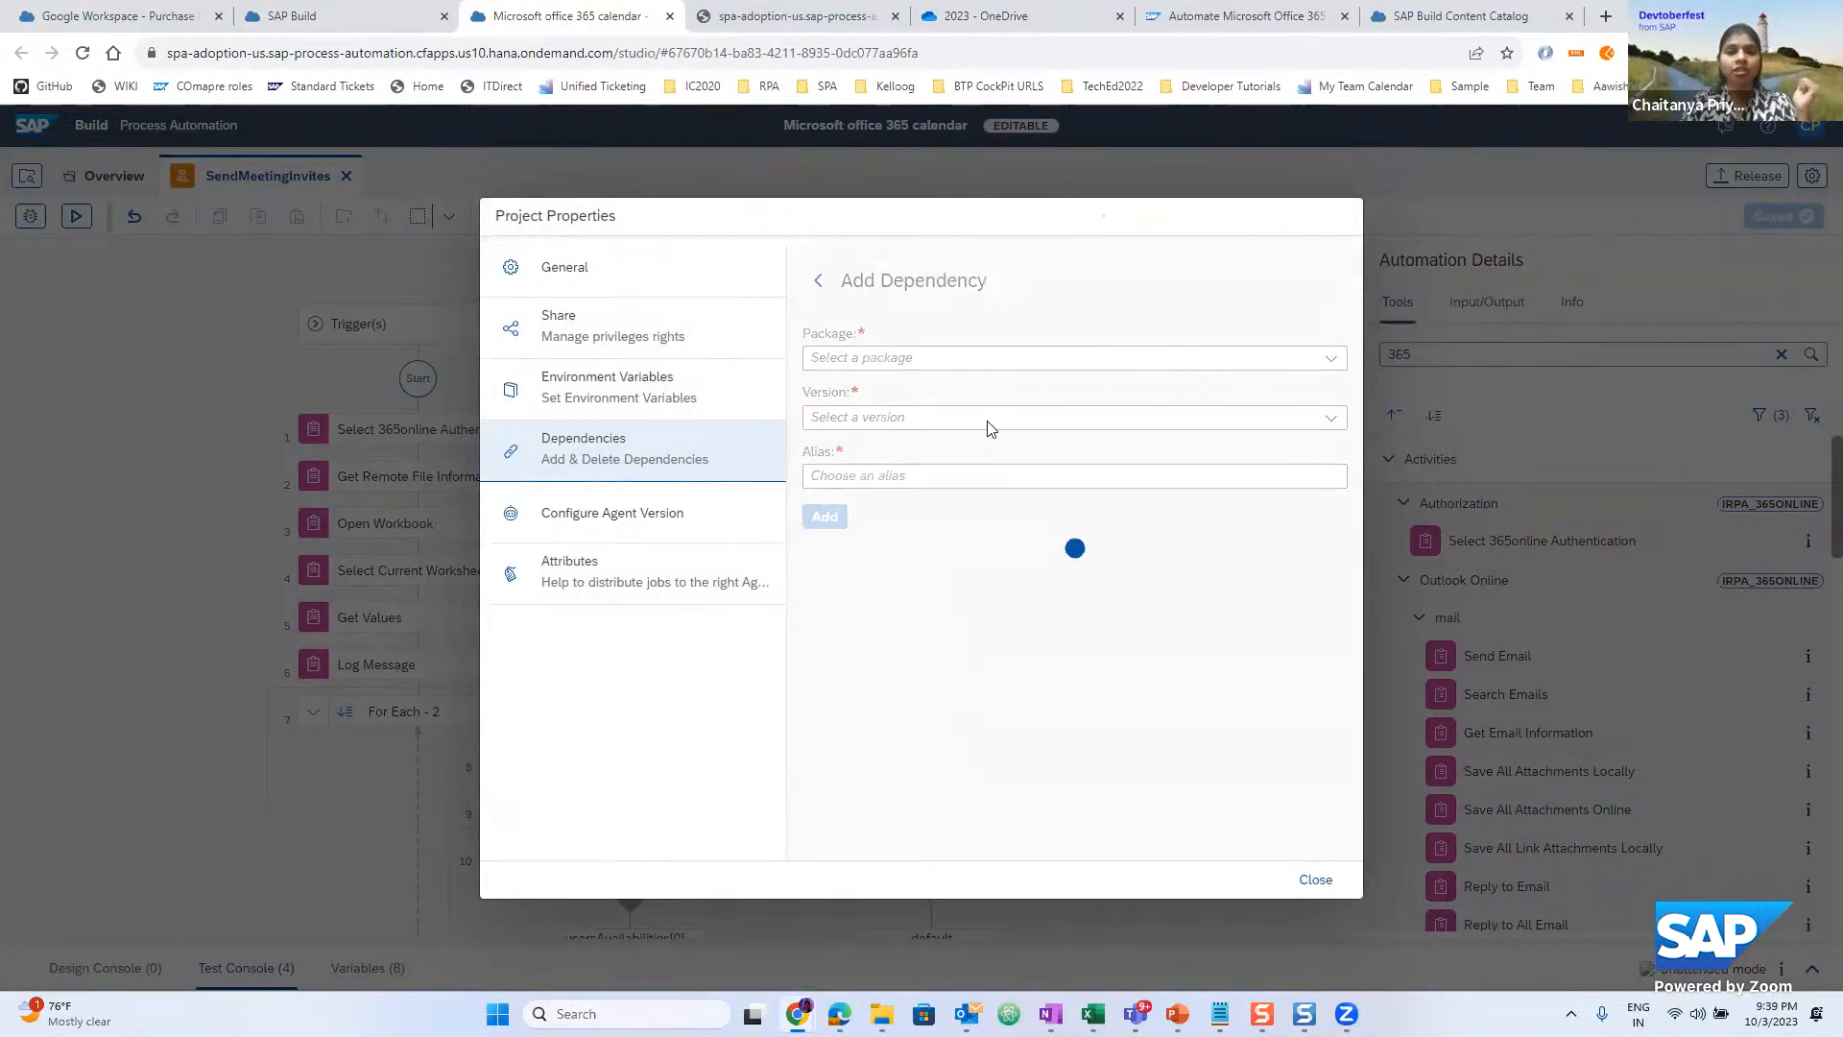
pyautogui.click(1327, 363)
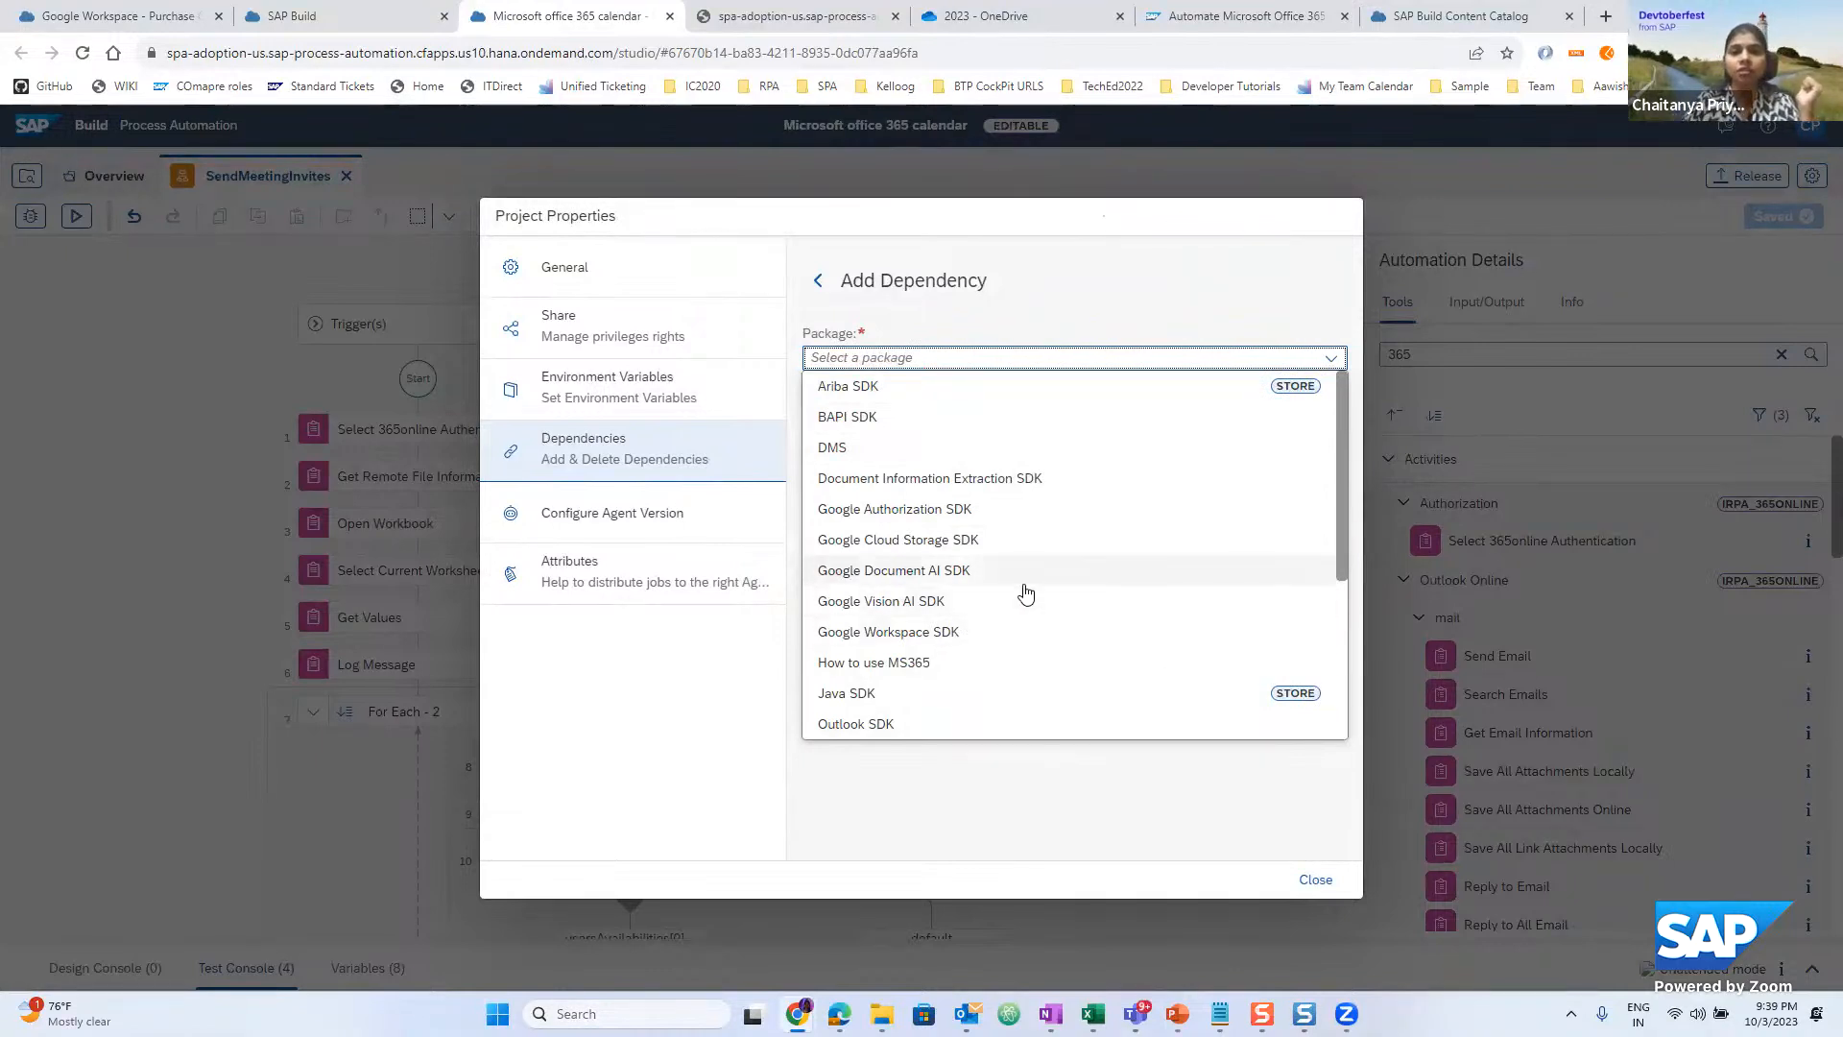
pyautogui.scroll(-3, 1027, 605)
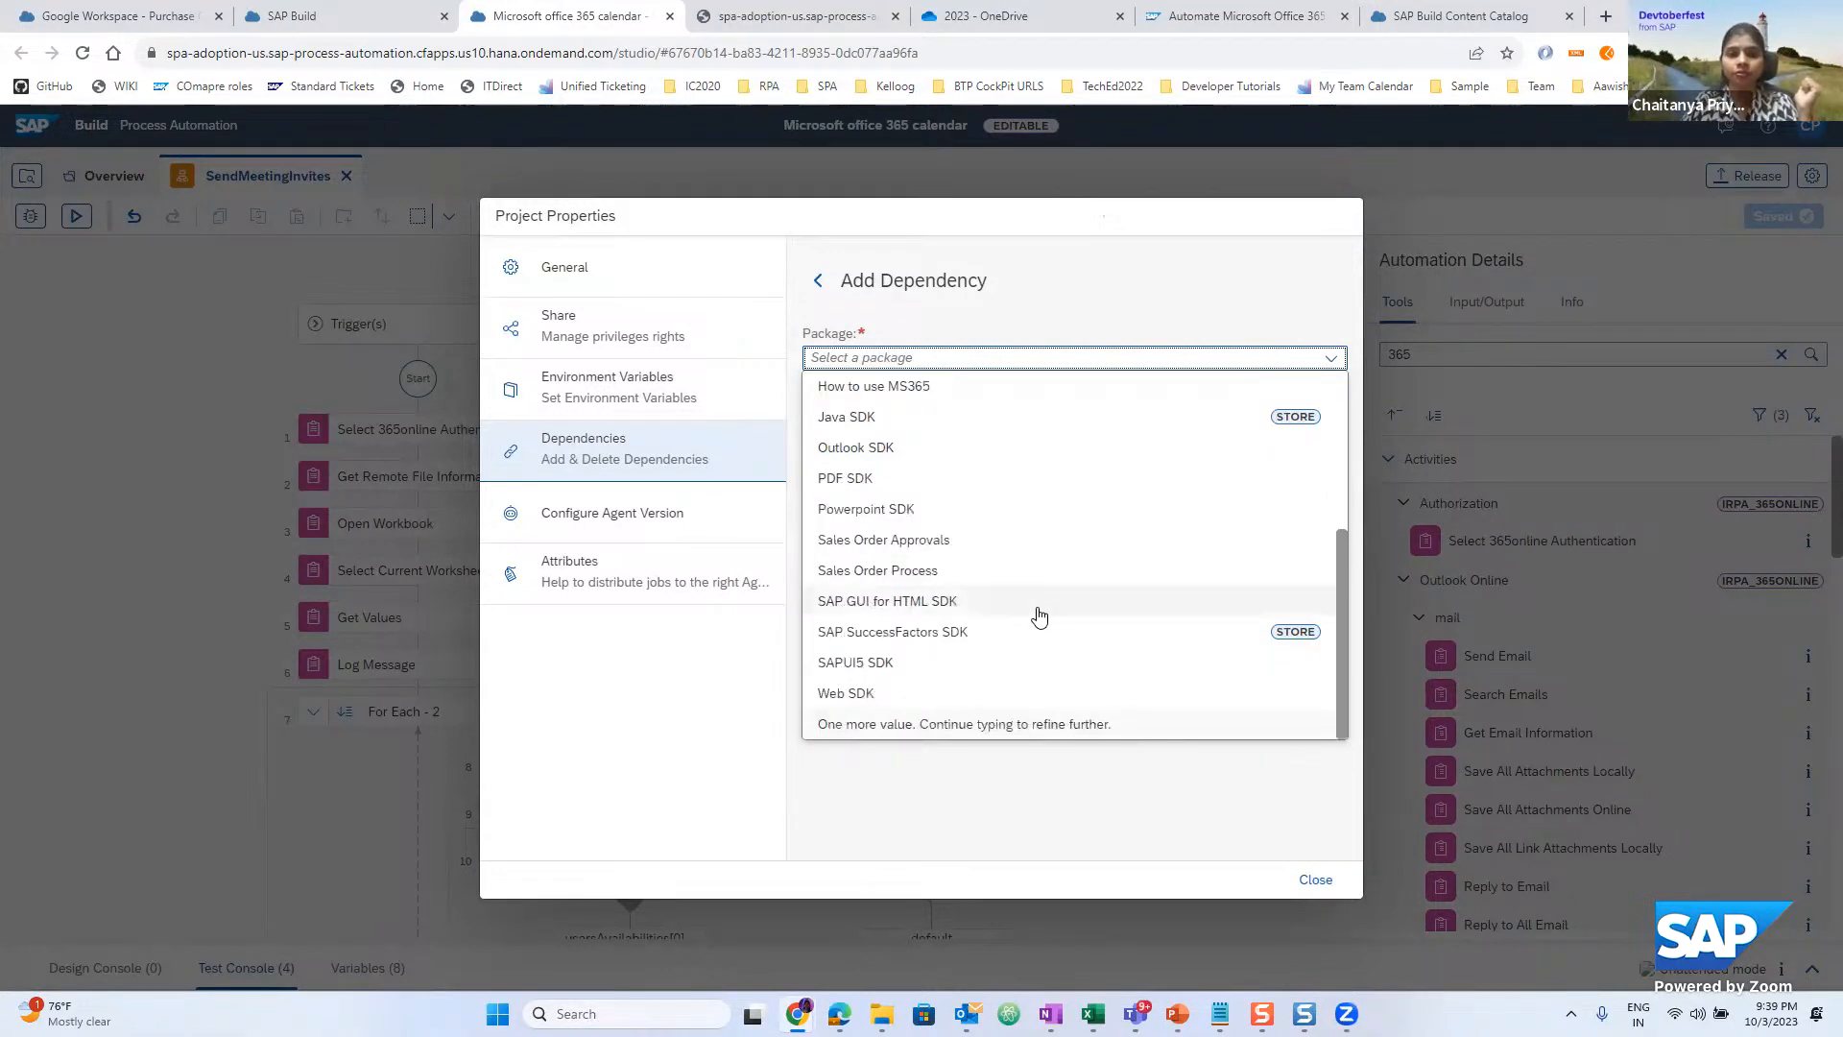
pyautogui.click(899, 824)
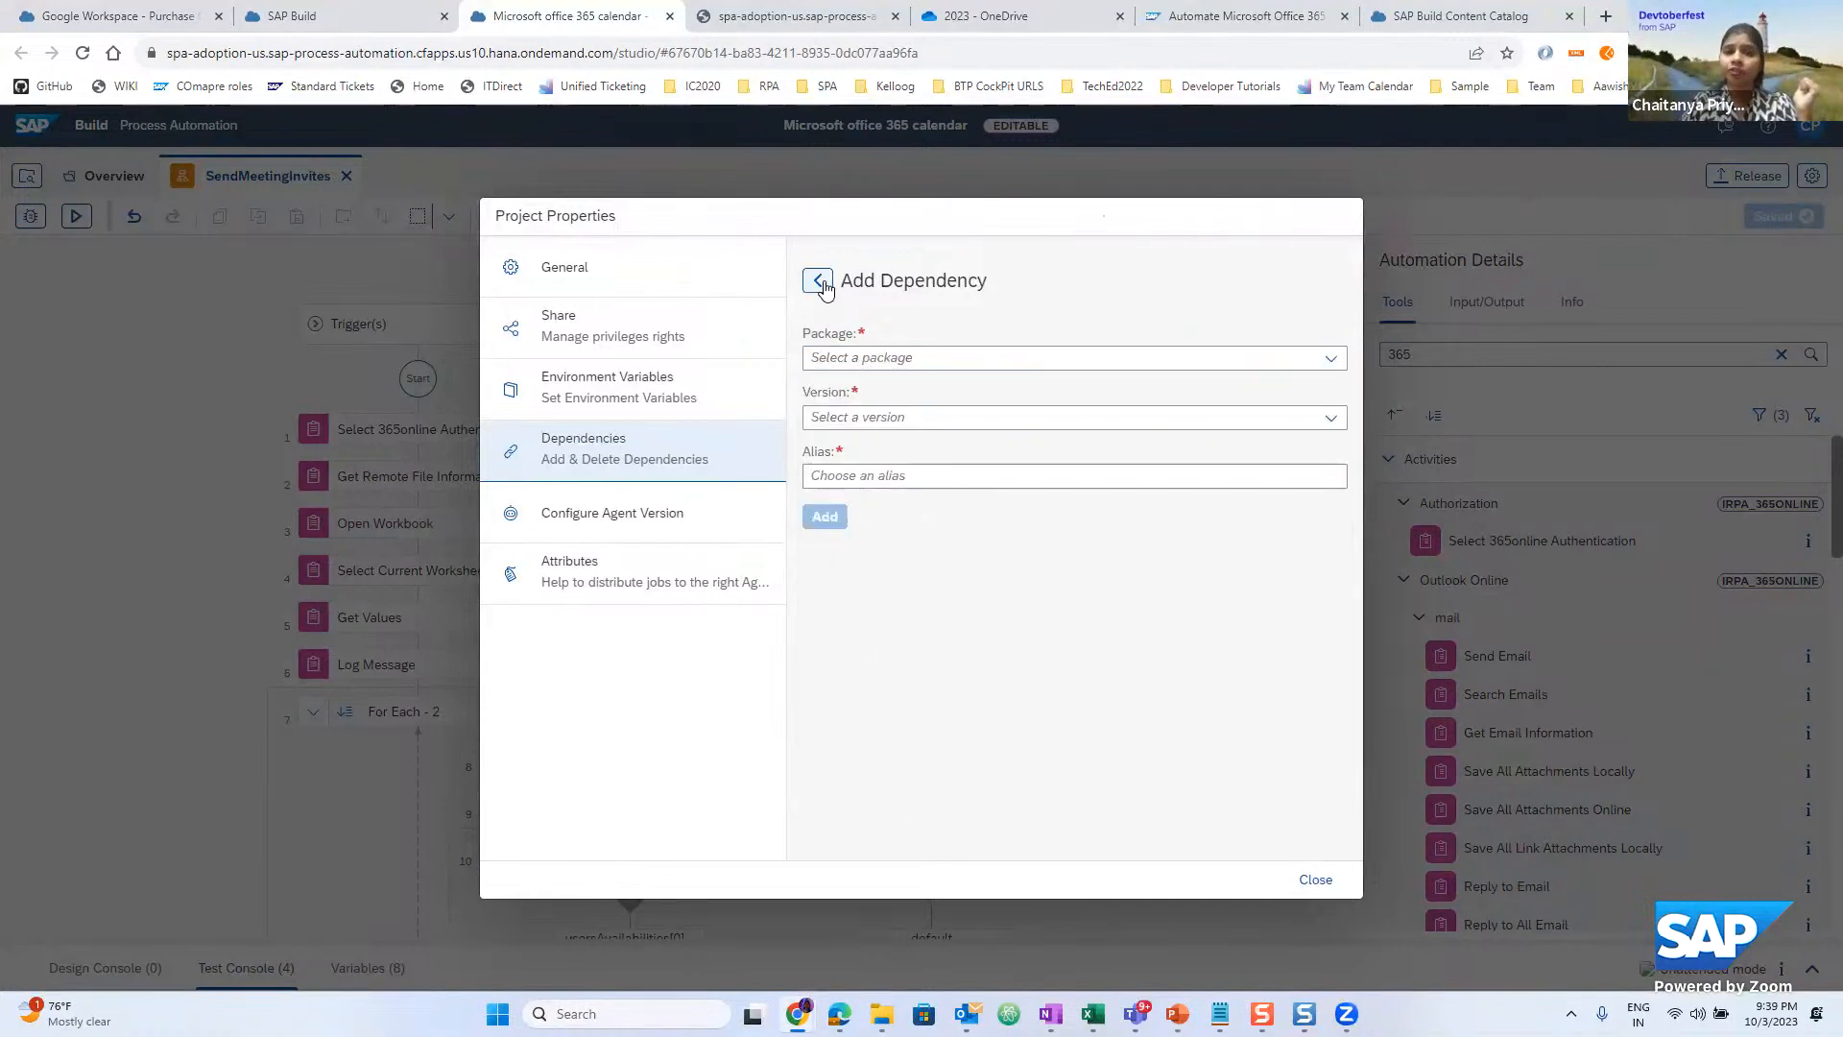
pyautogui.click(818, 284)
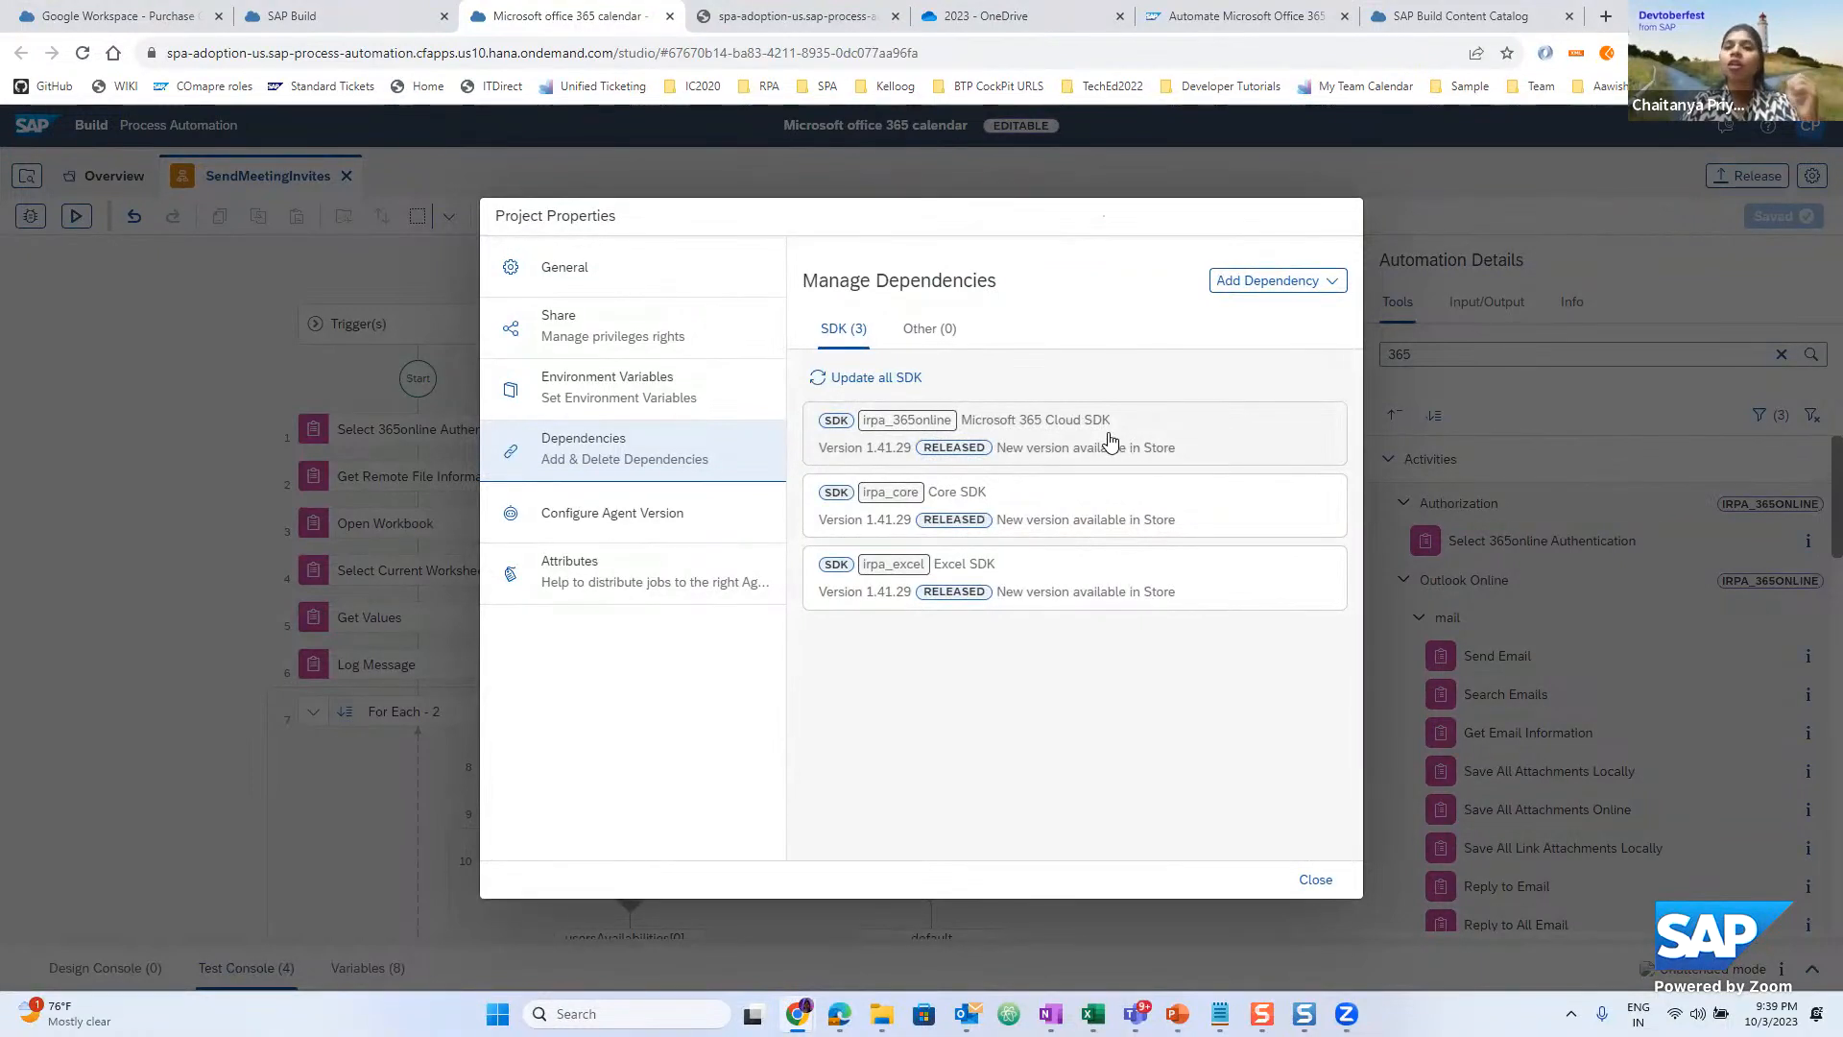
pyautogui.click(1317, 880)
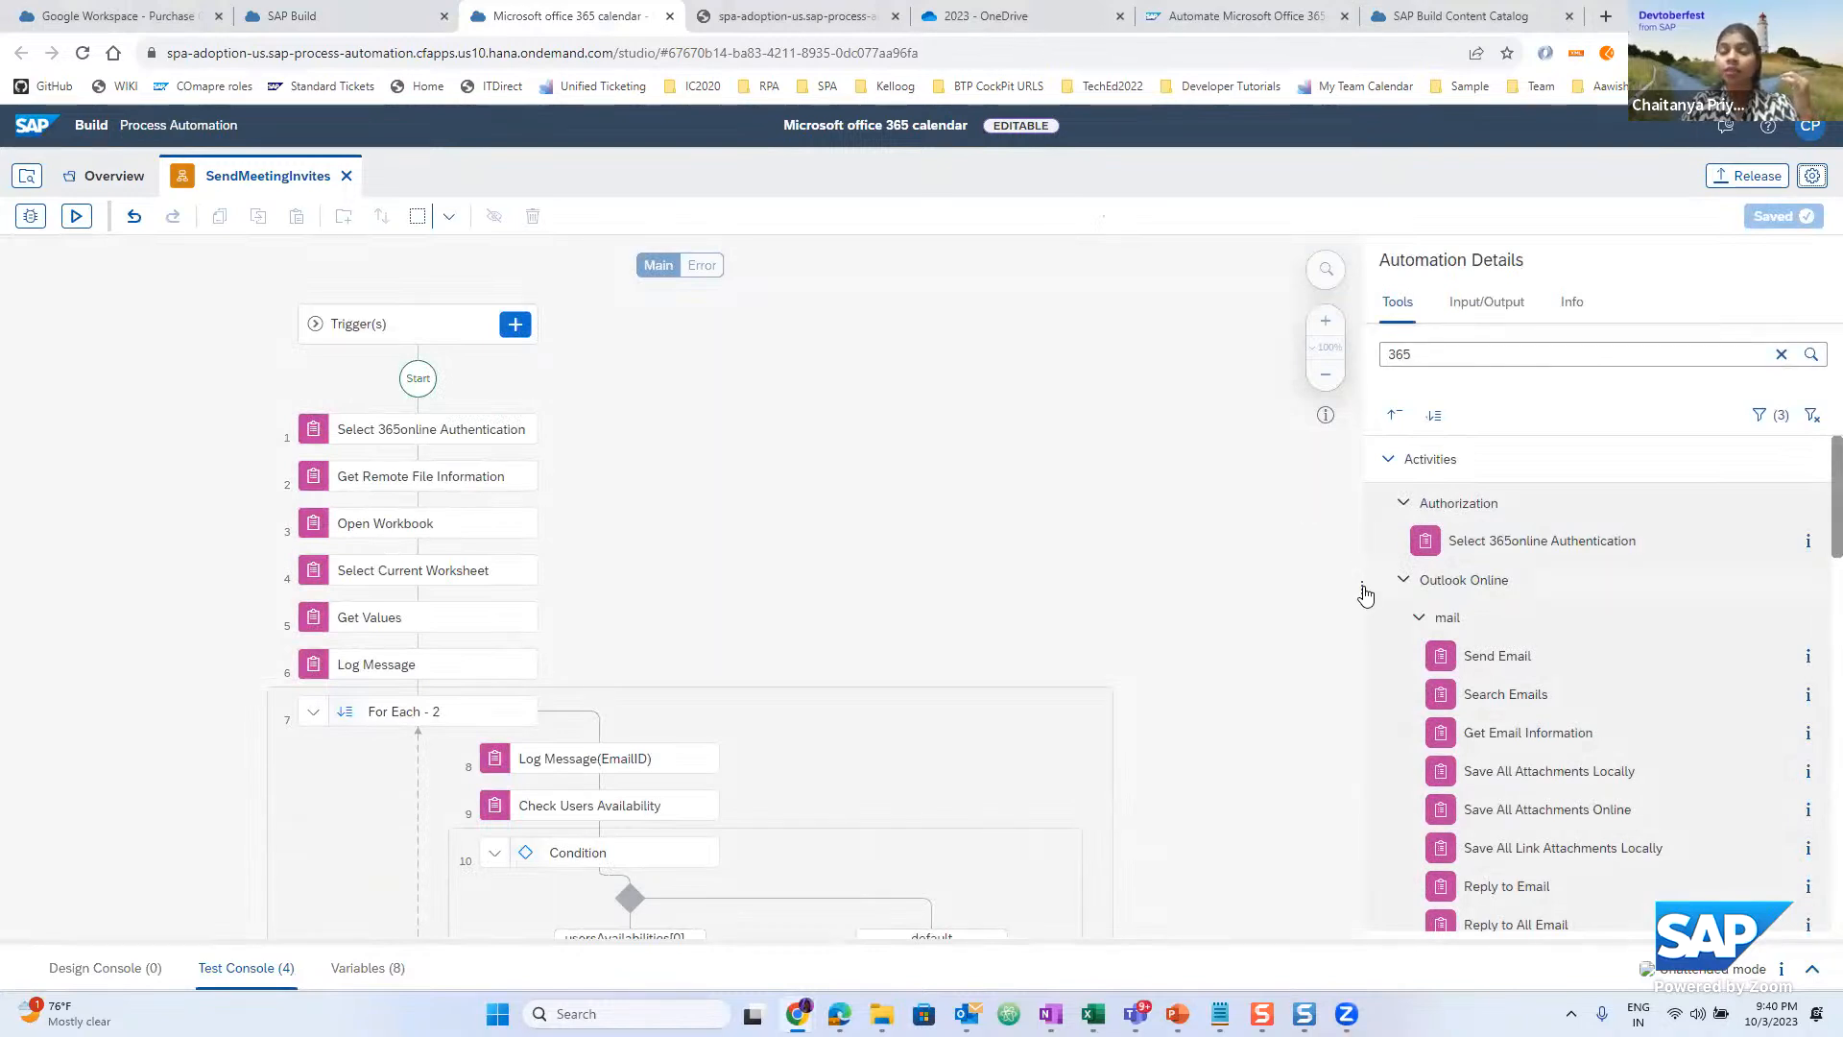
# Widen the automation details area, review the Outlook Online mail and calendar activities, and collapse that group
pyautogui.moveTo(1360, 588); pyautogui.dragTo(1248, 585)
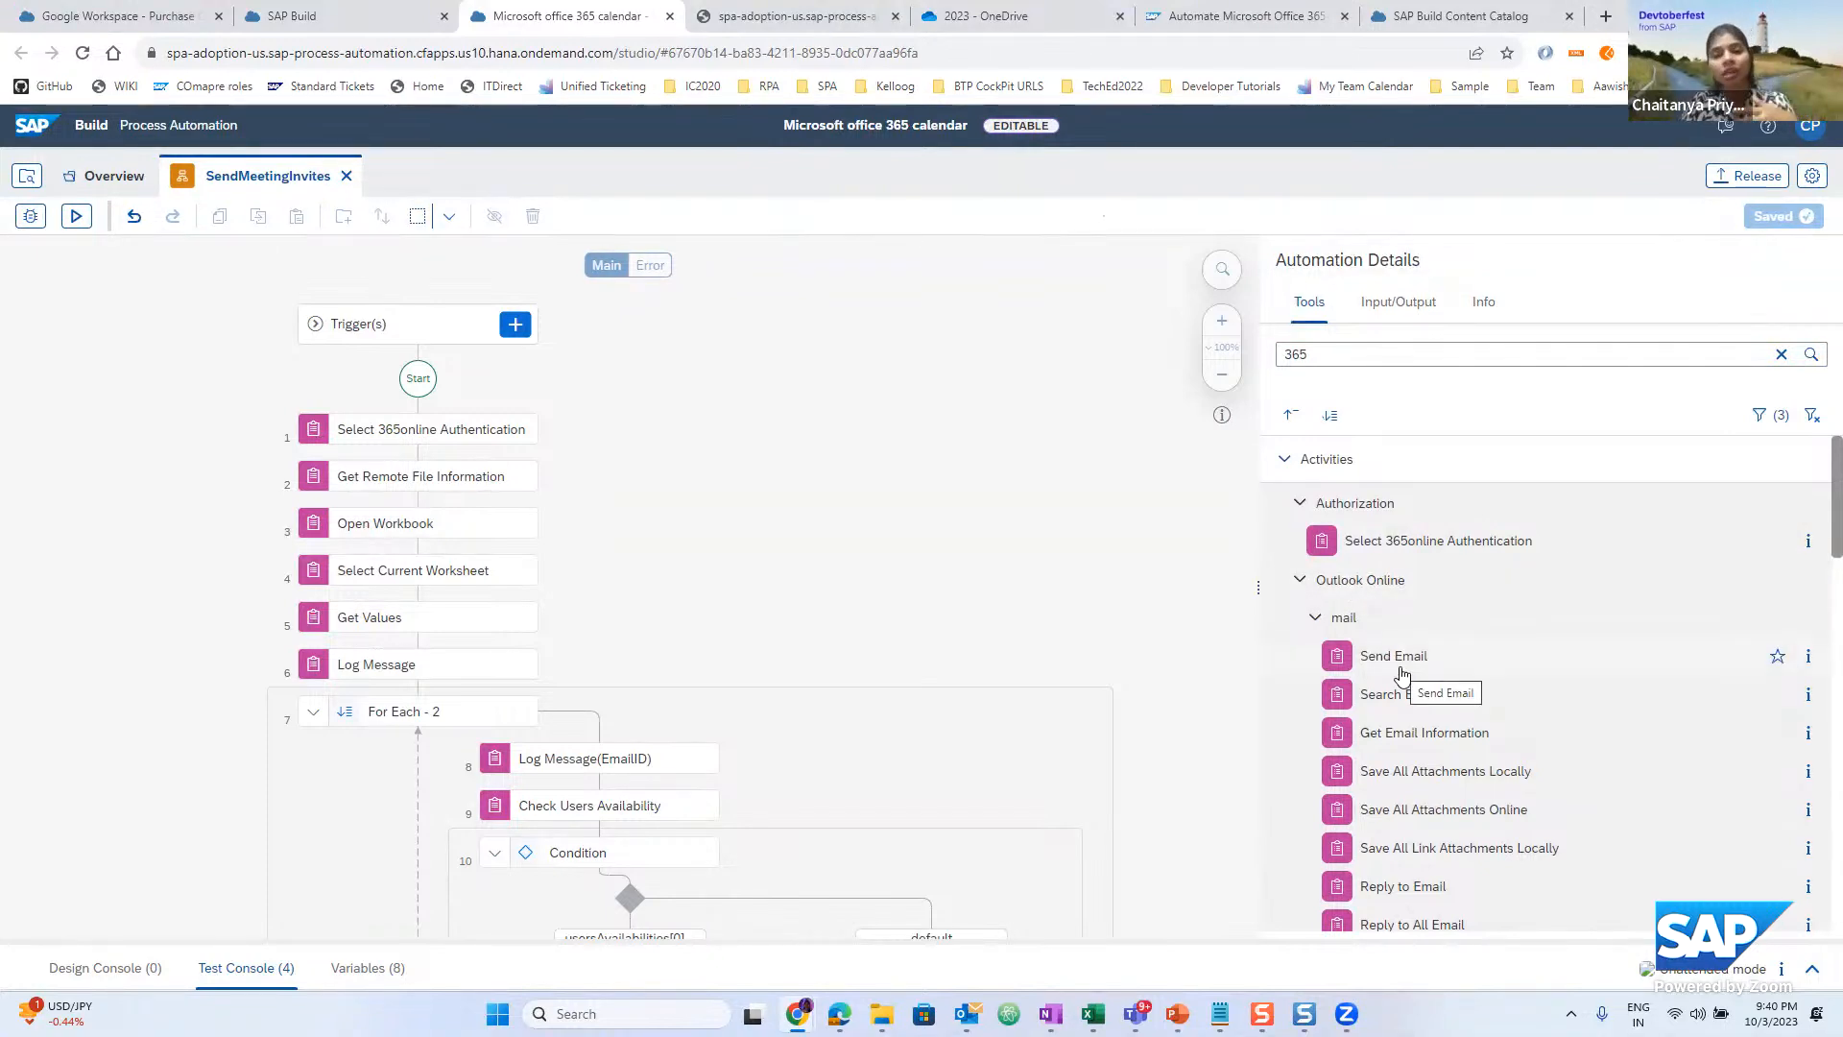
pyautogui.scroll(-2, 1510, 767)
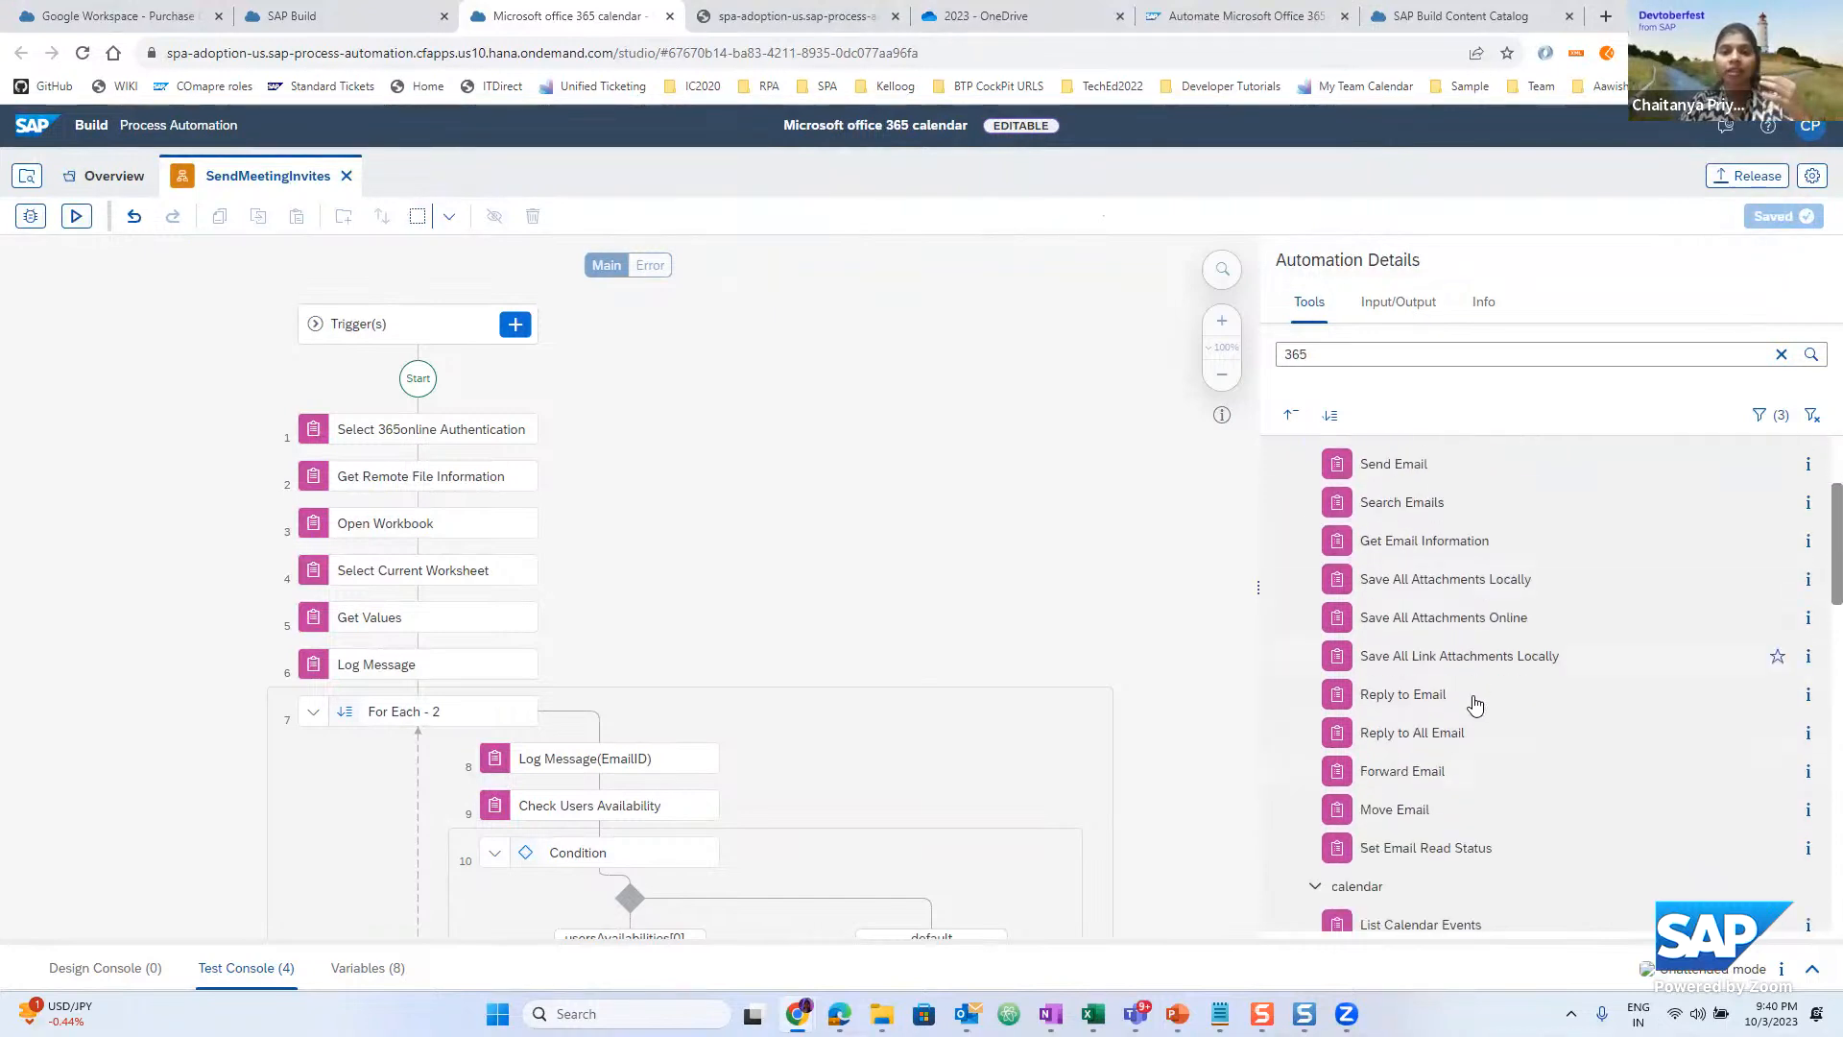
pyautogui.scroll(-2, 1448, 693)
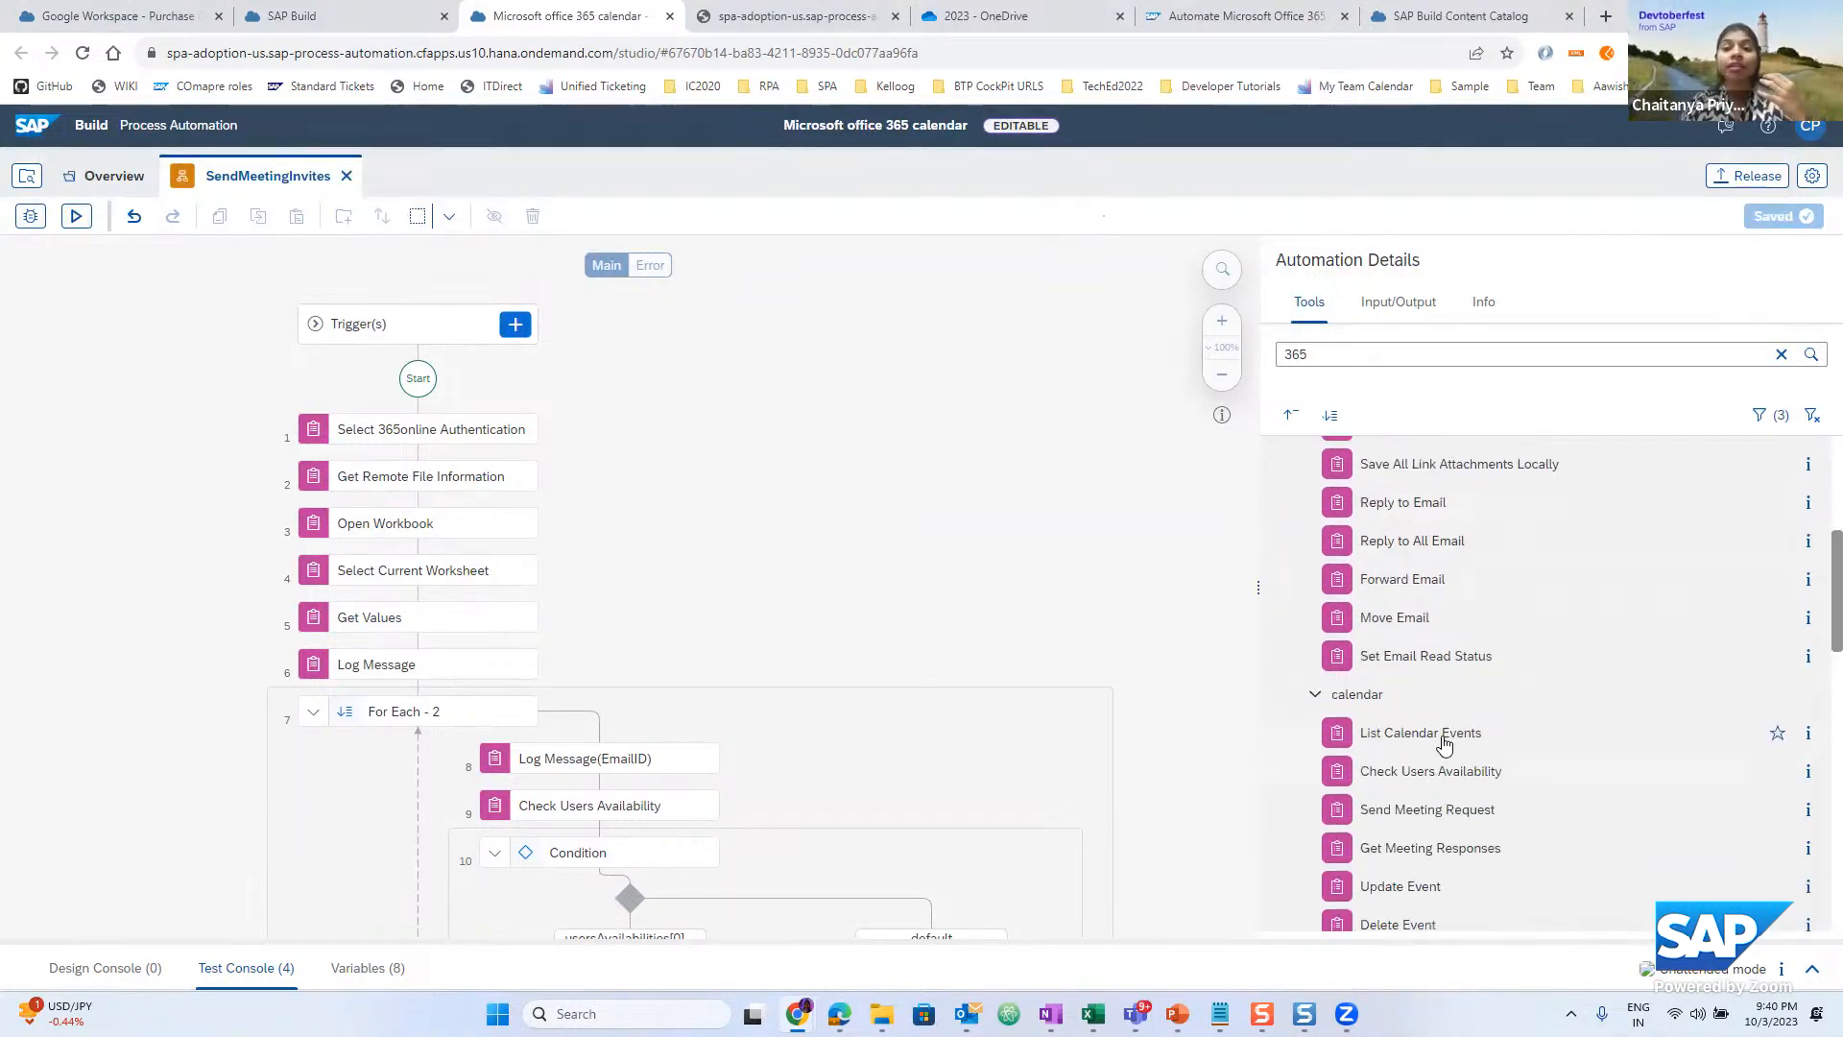
pyautogui.scroll(-1, 1450, 787)
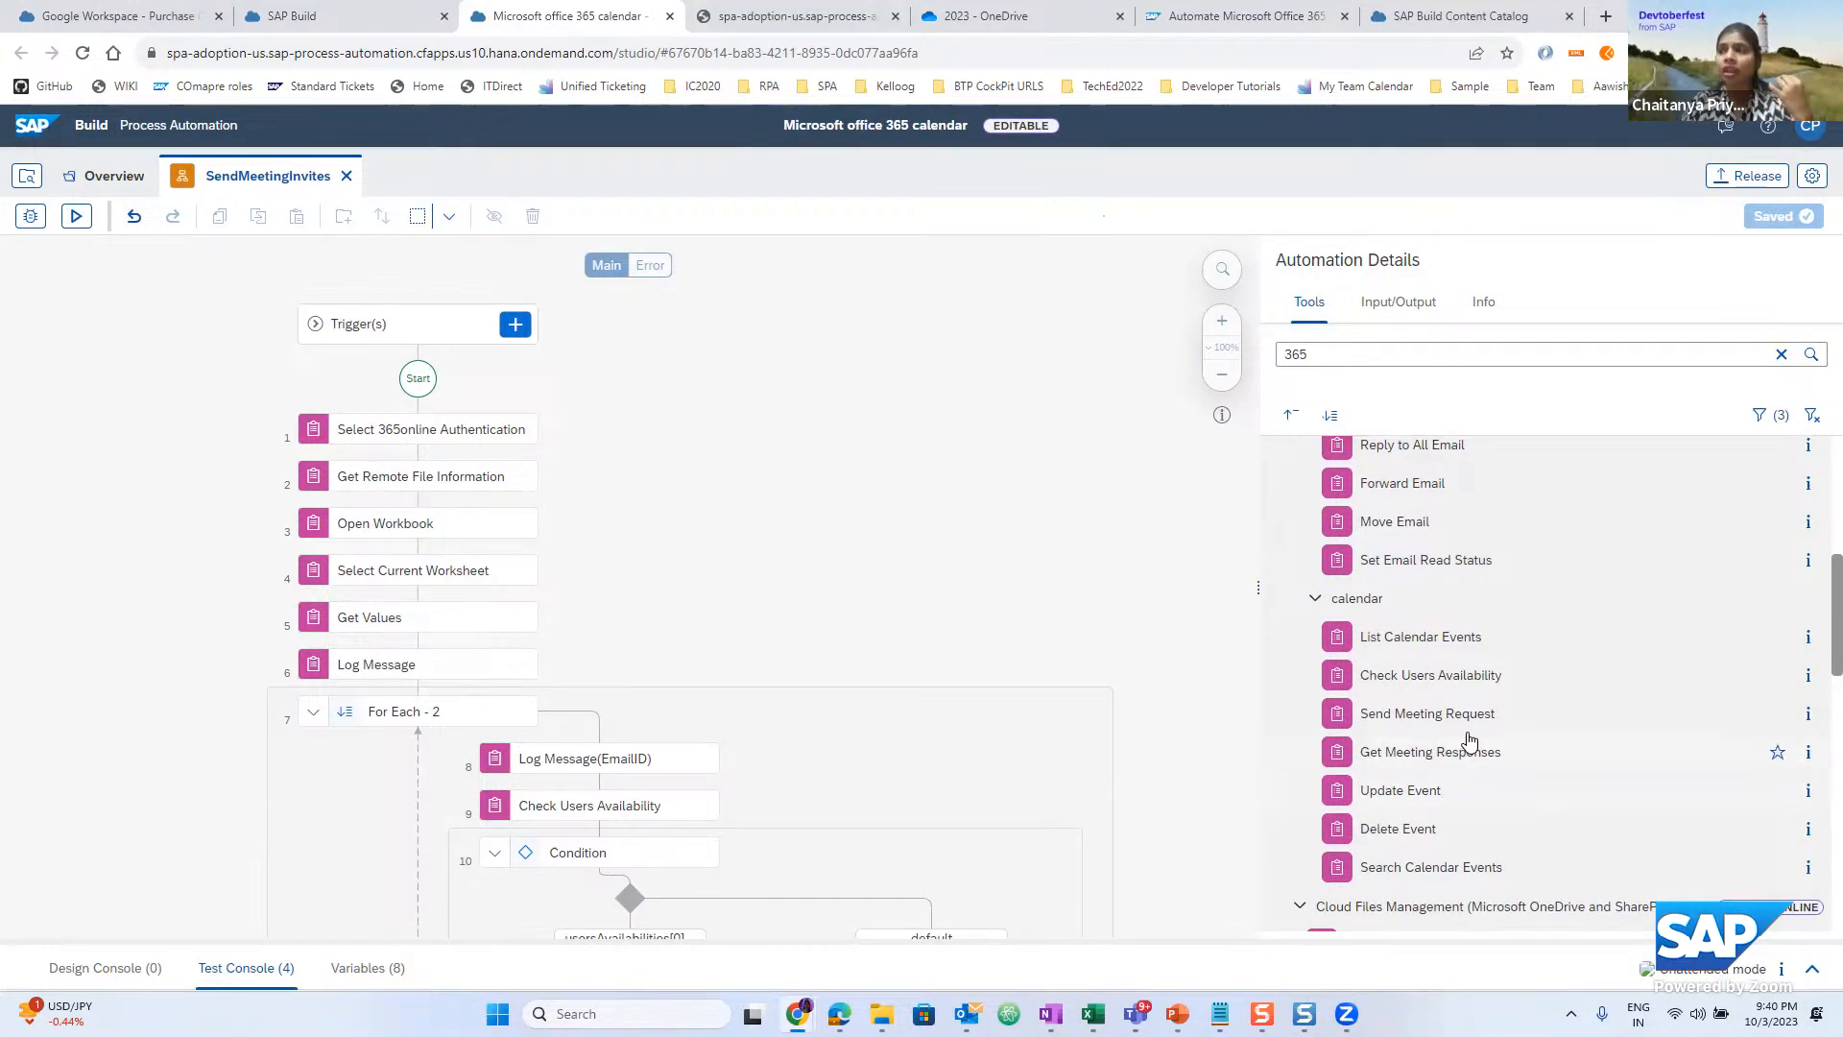
pyautogui.scroll(1, 1407, 684)
pyautogui.scroll(2, 1344, 634)
pyautogui.scroll(1, 1306, 537)
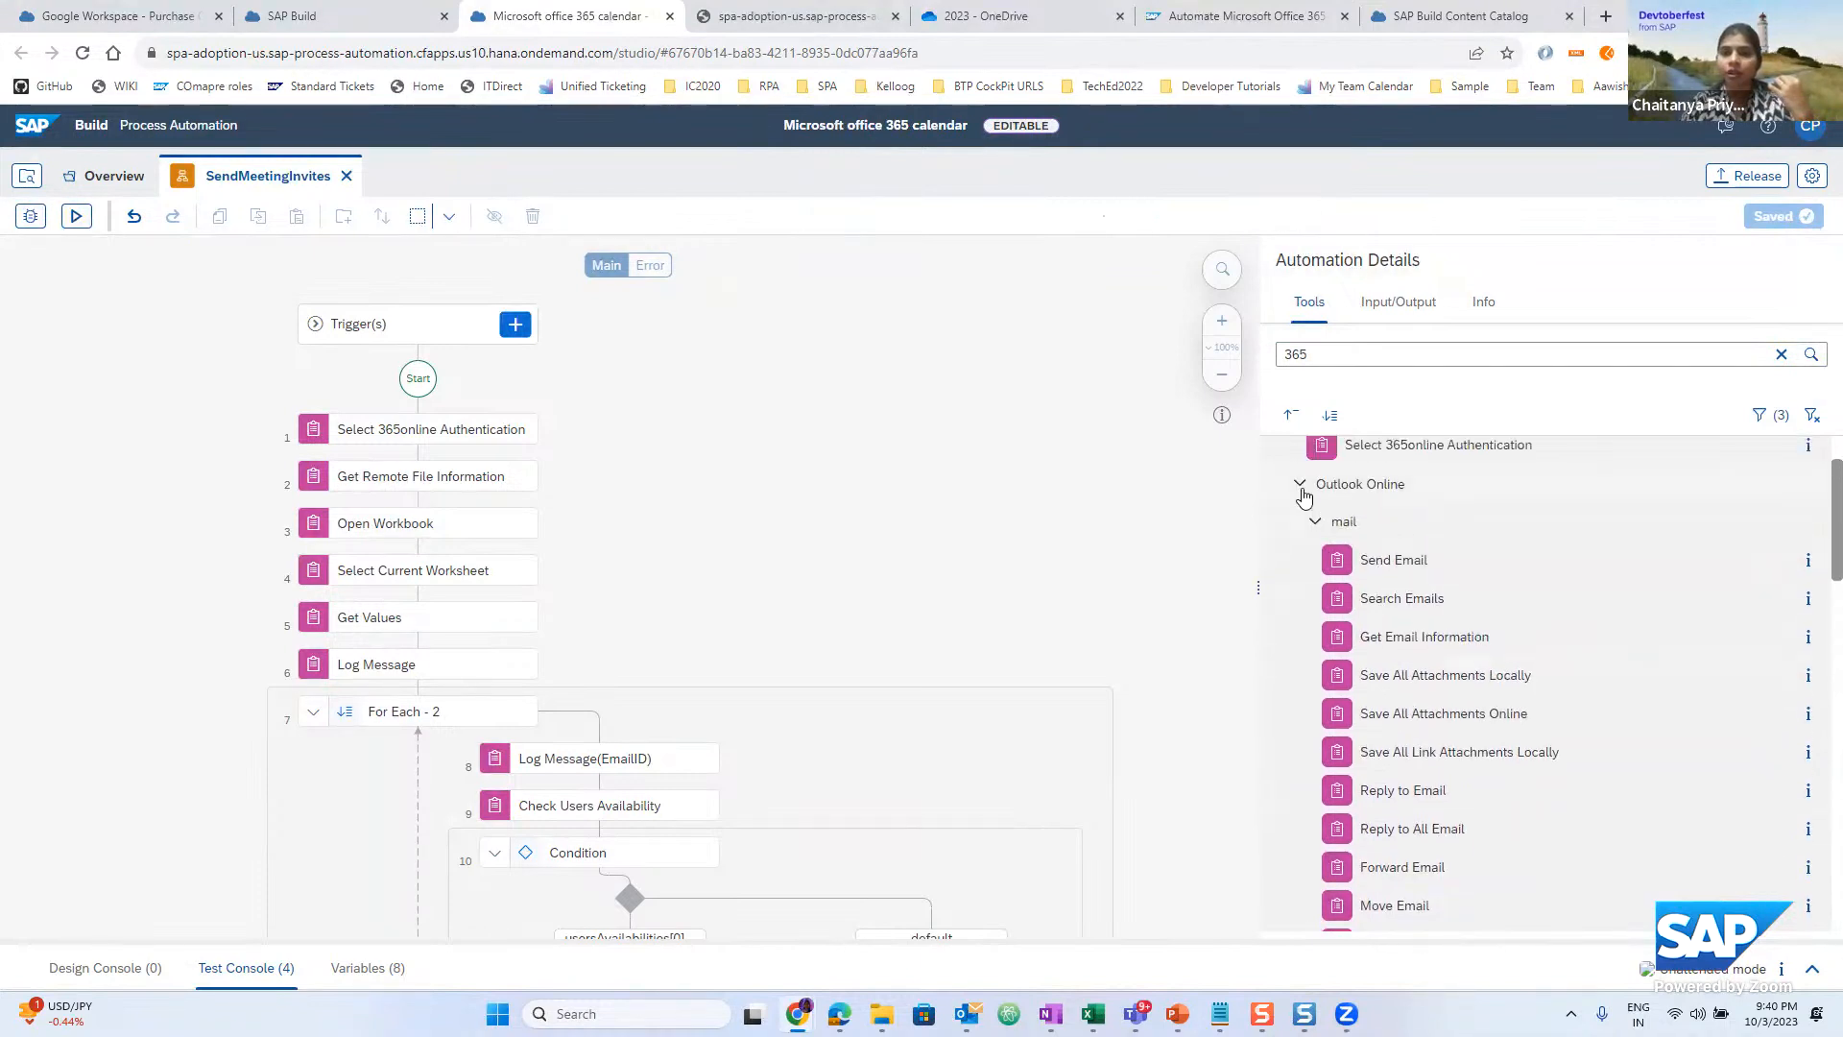
pyautogui.click(1301, 486)
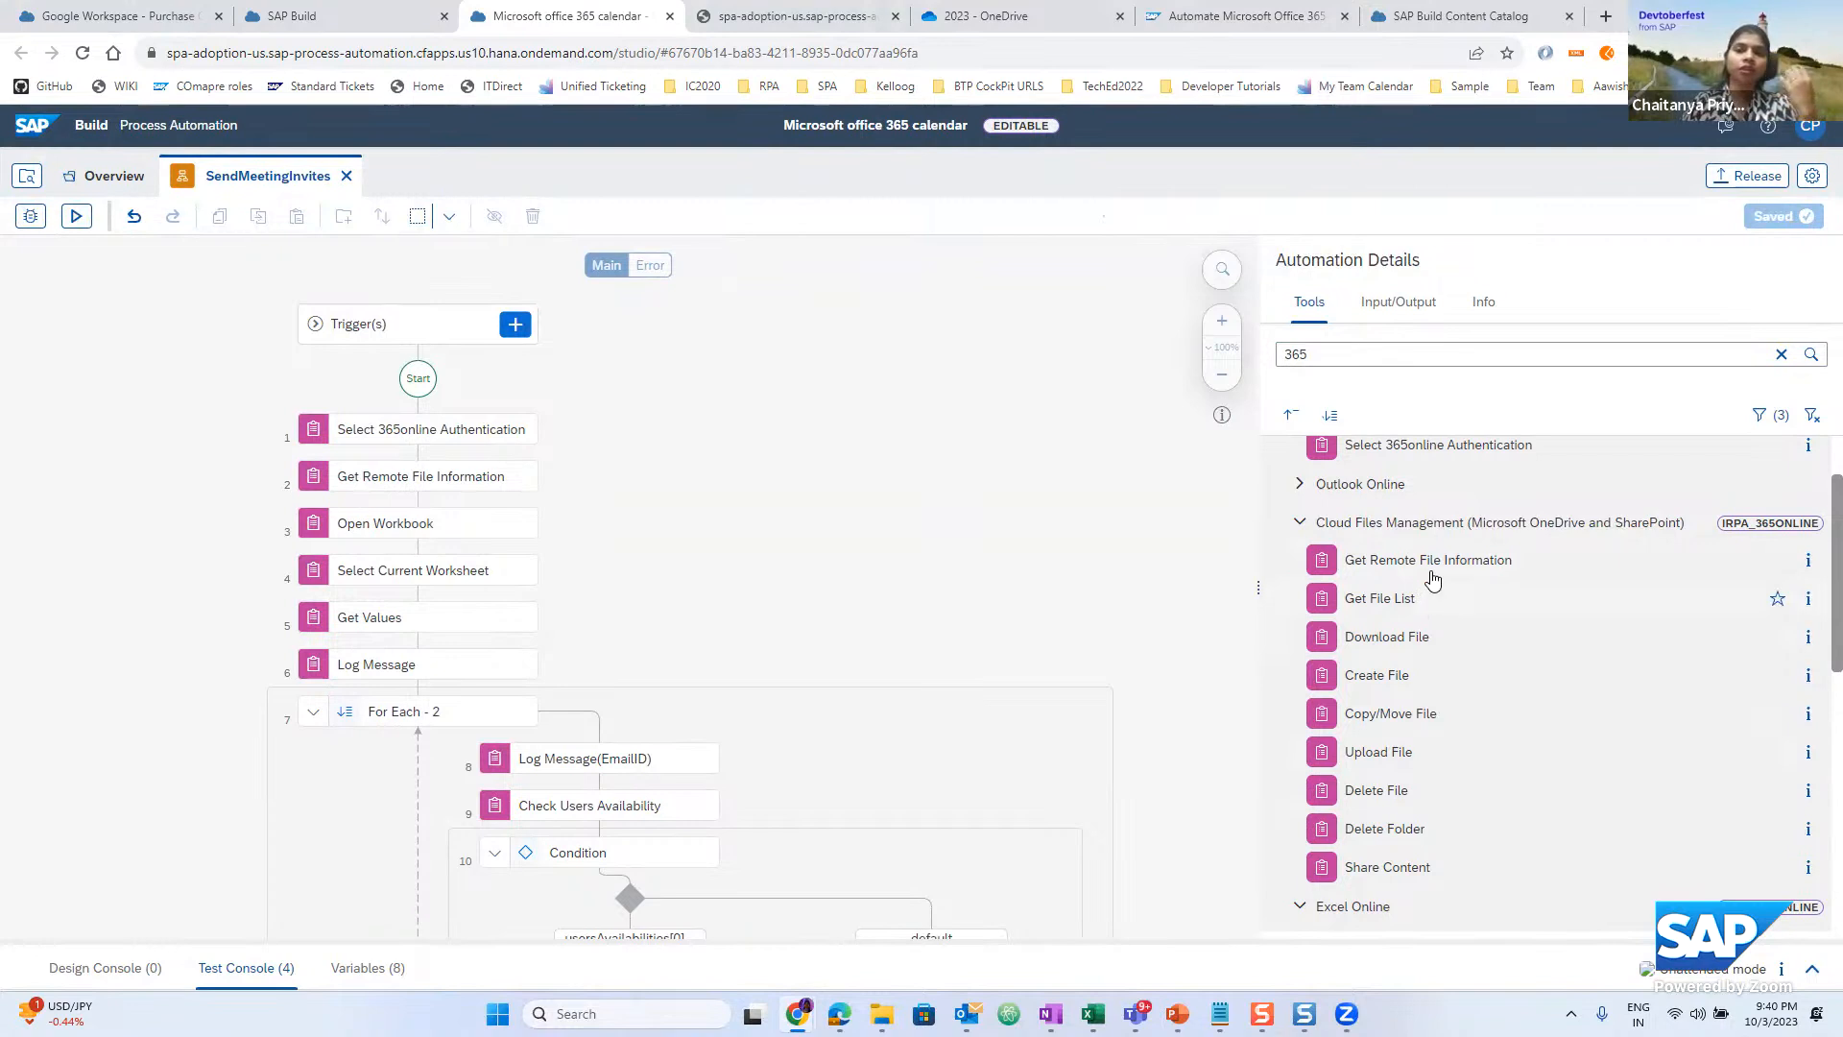
# Collapse the Cloud Files Management activities, and review the Excel Online workbook and worksheet activities before collapsing them too
pyautogui.click(1301, 524)
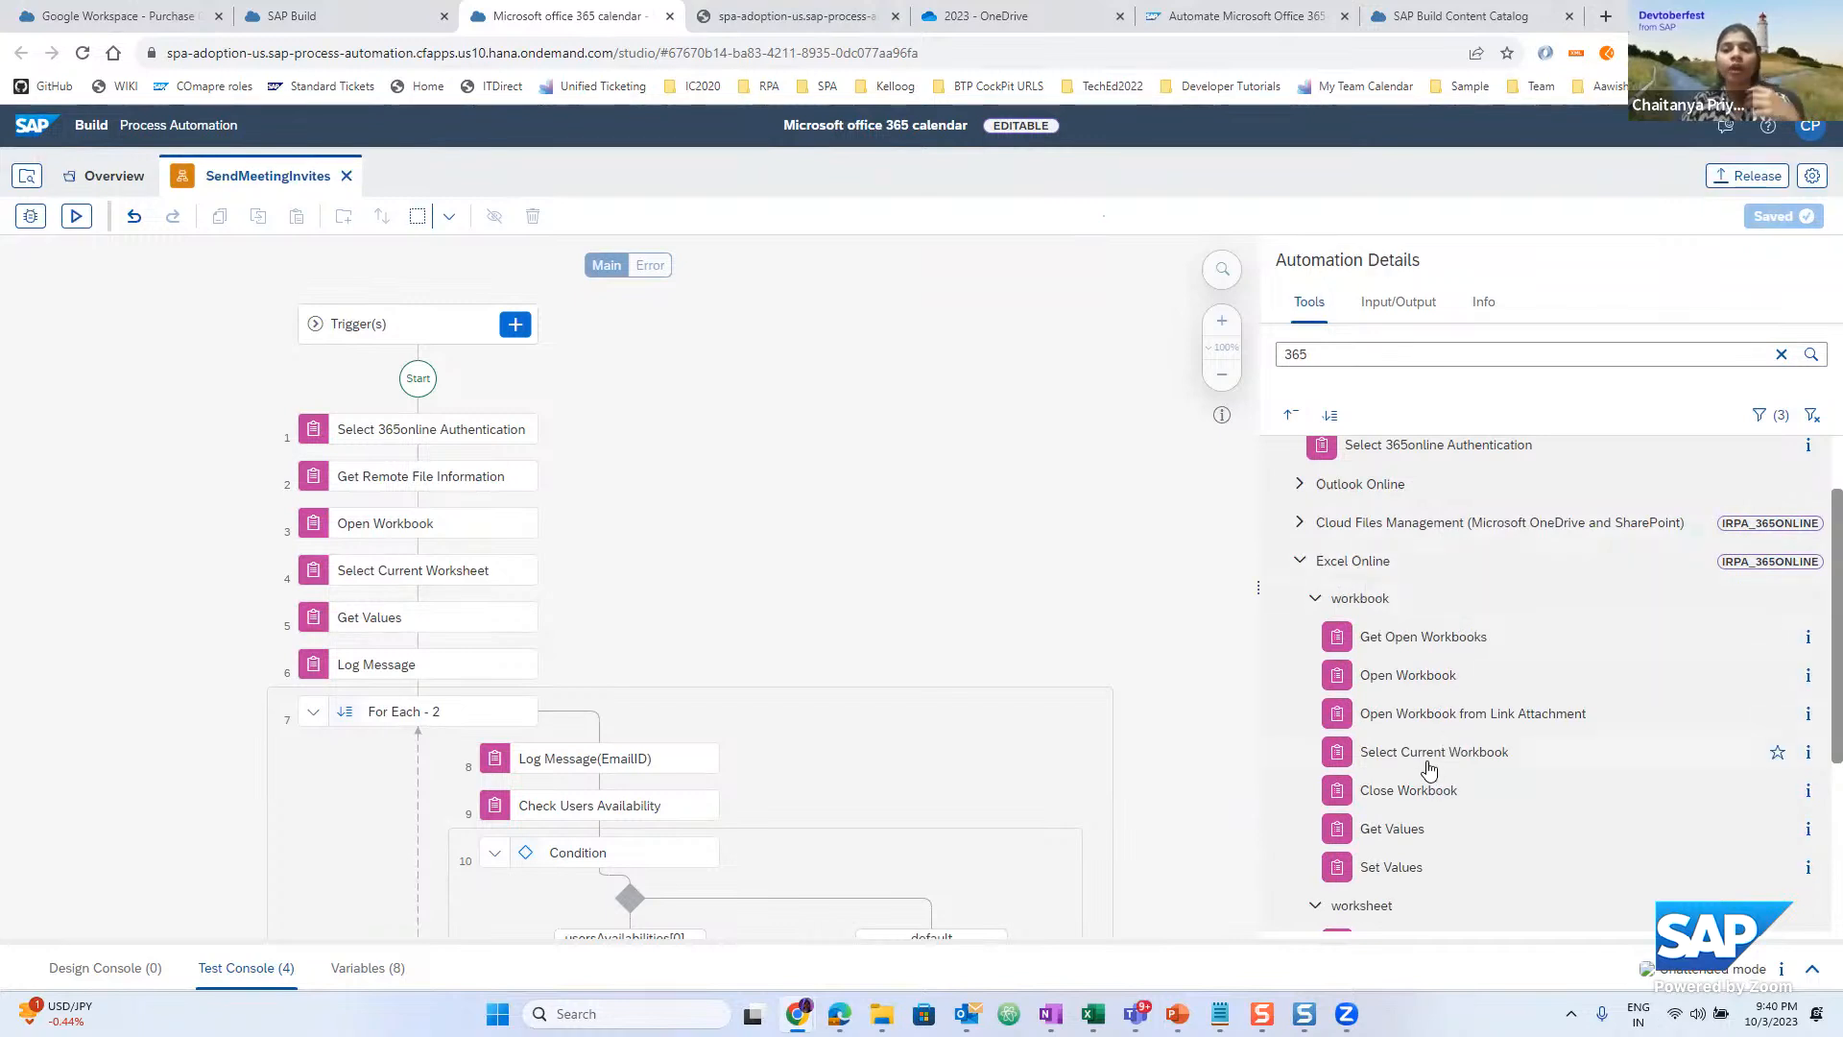
pyautogui.scroll(-1, 1445, 739)
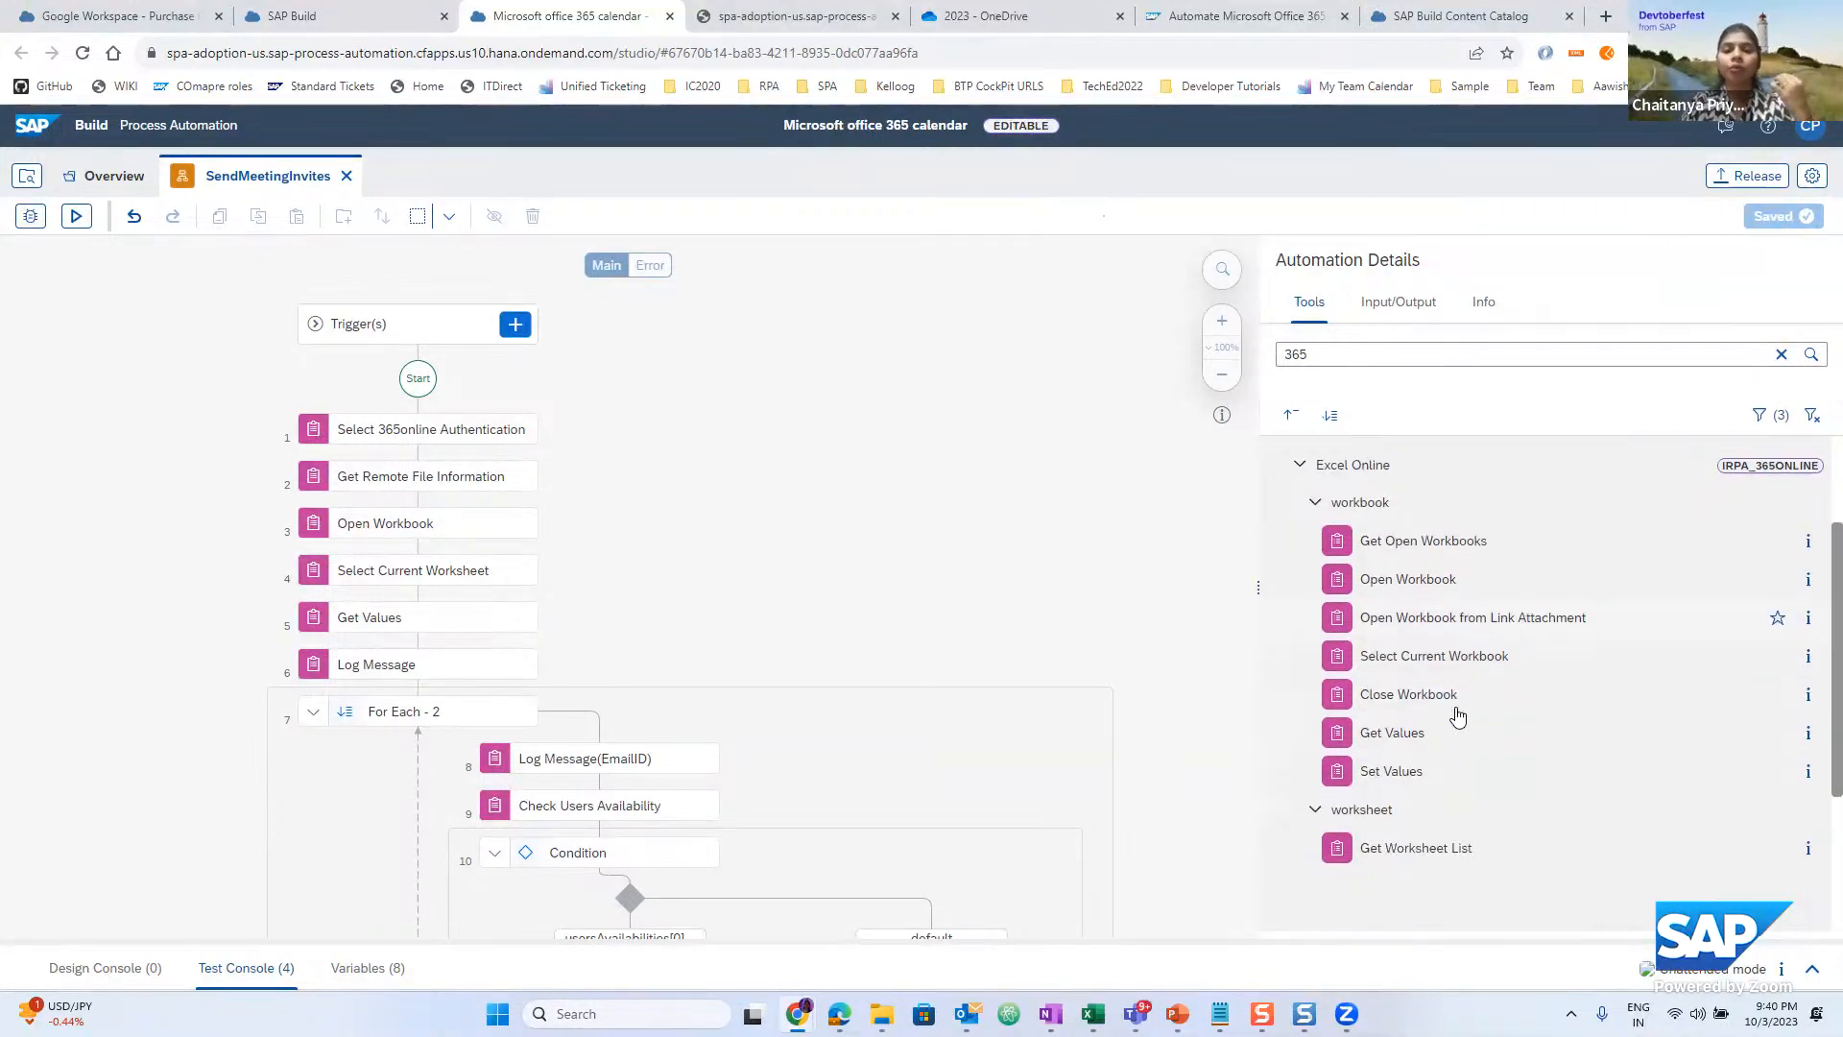
pyautogui.scroll(-1, 1433, 788)
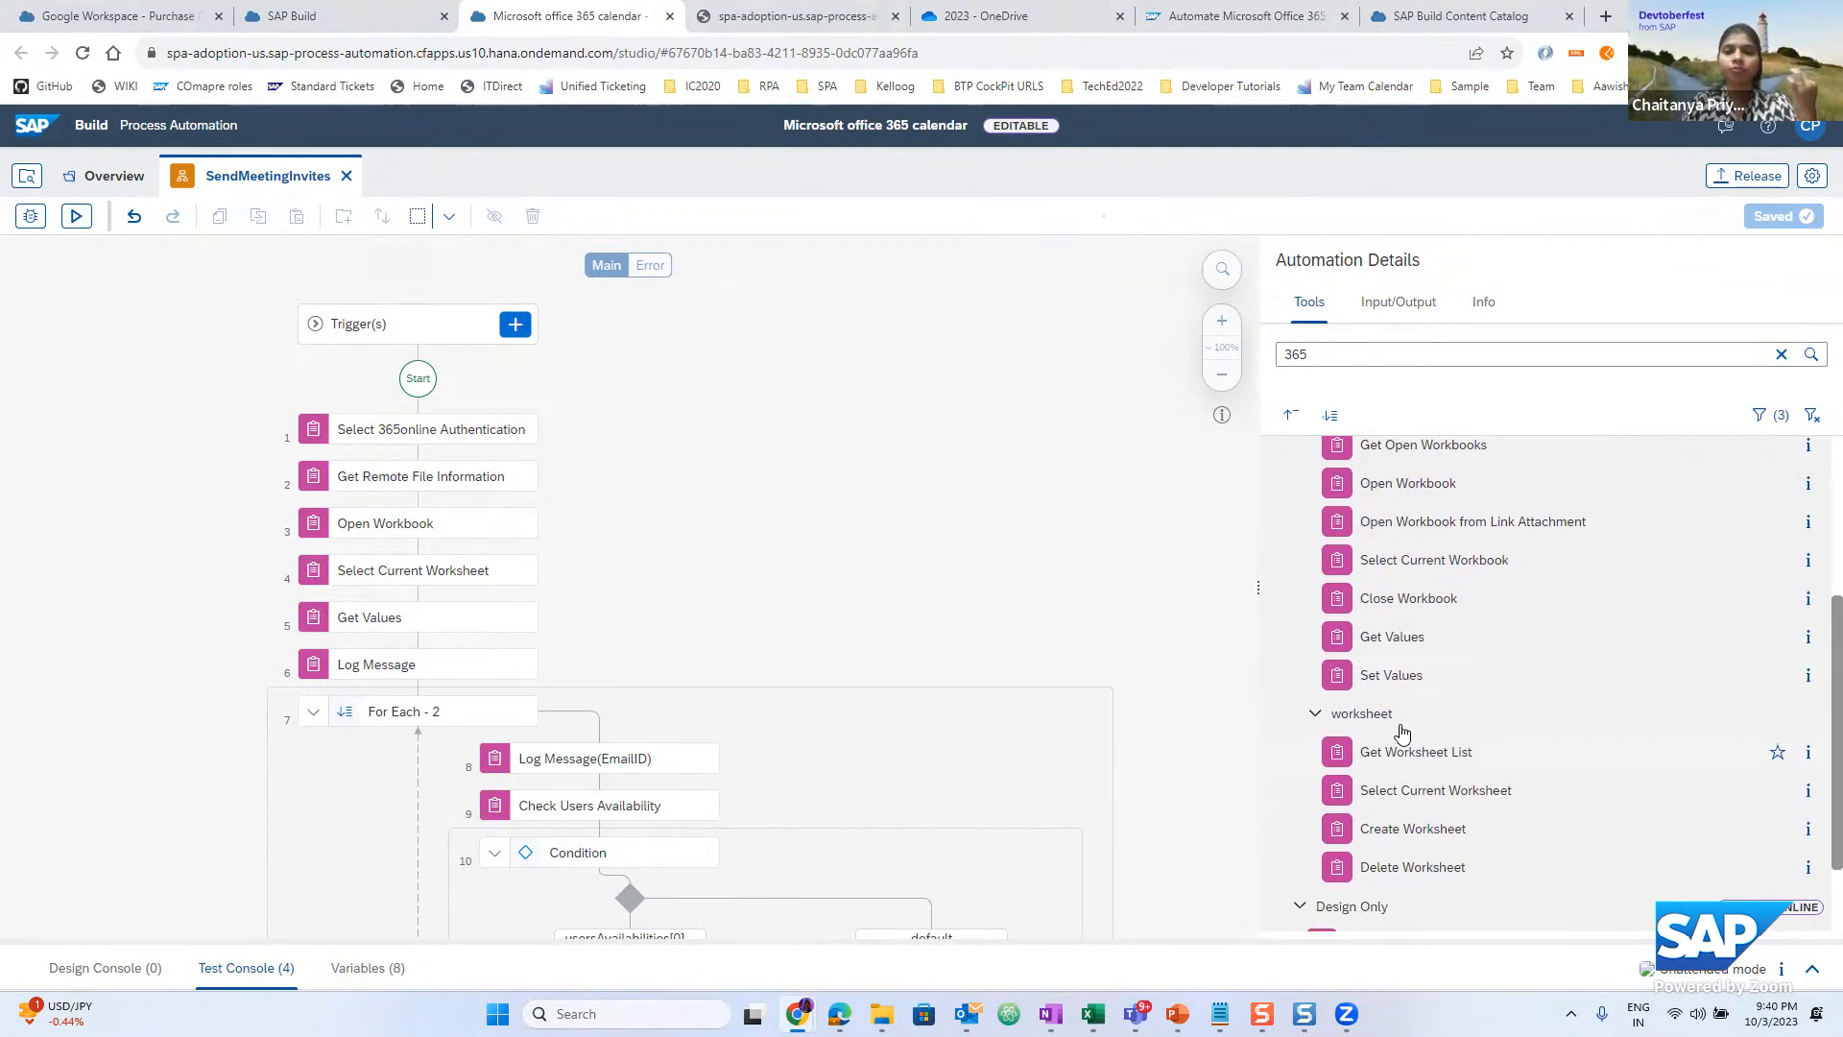
pyautogui.scroll(3, 1355, 705)
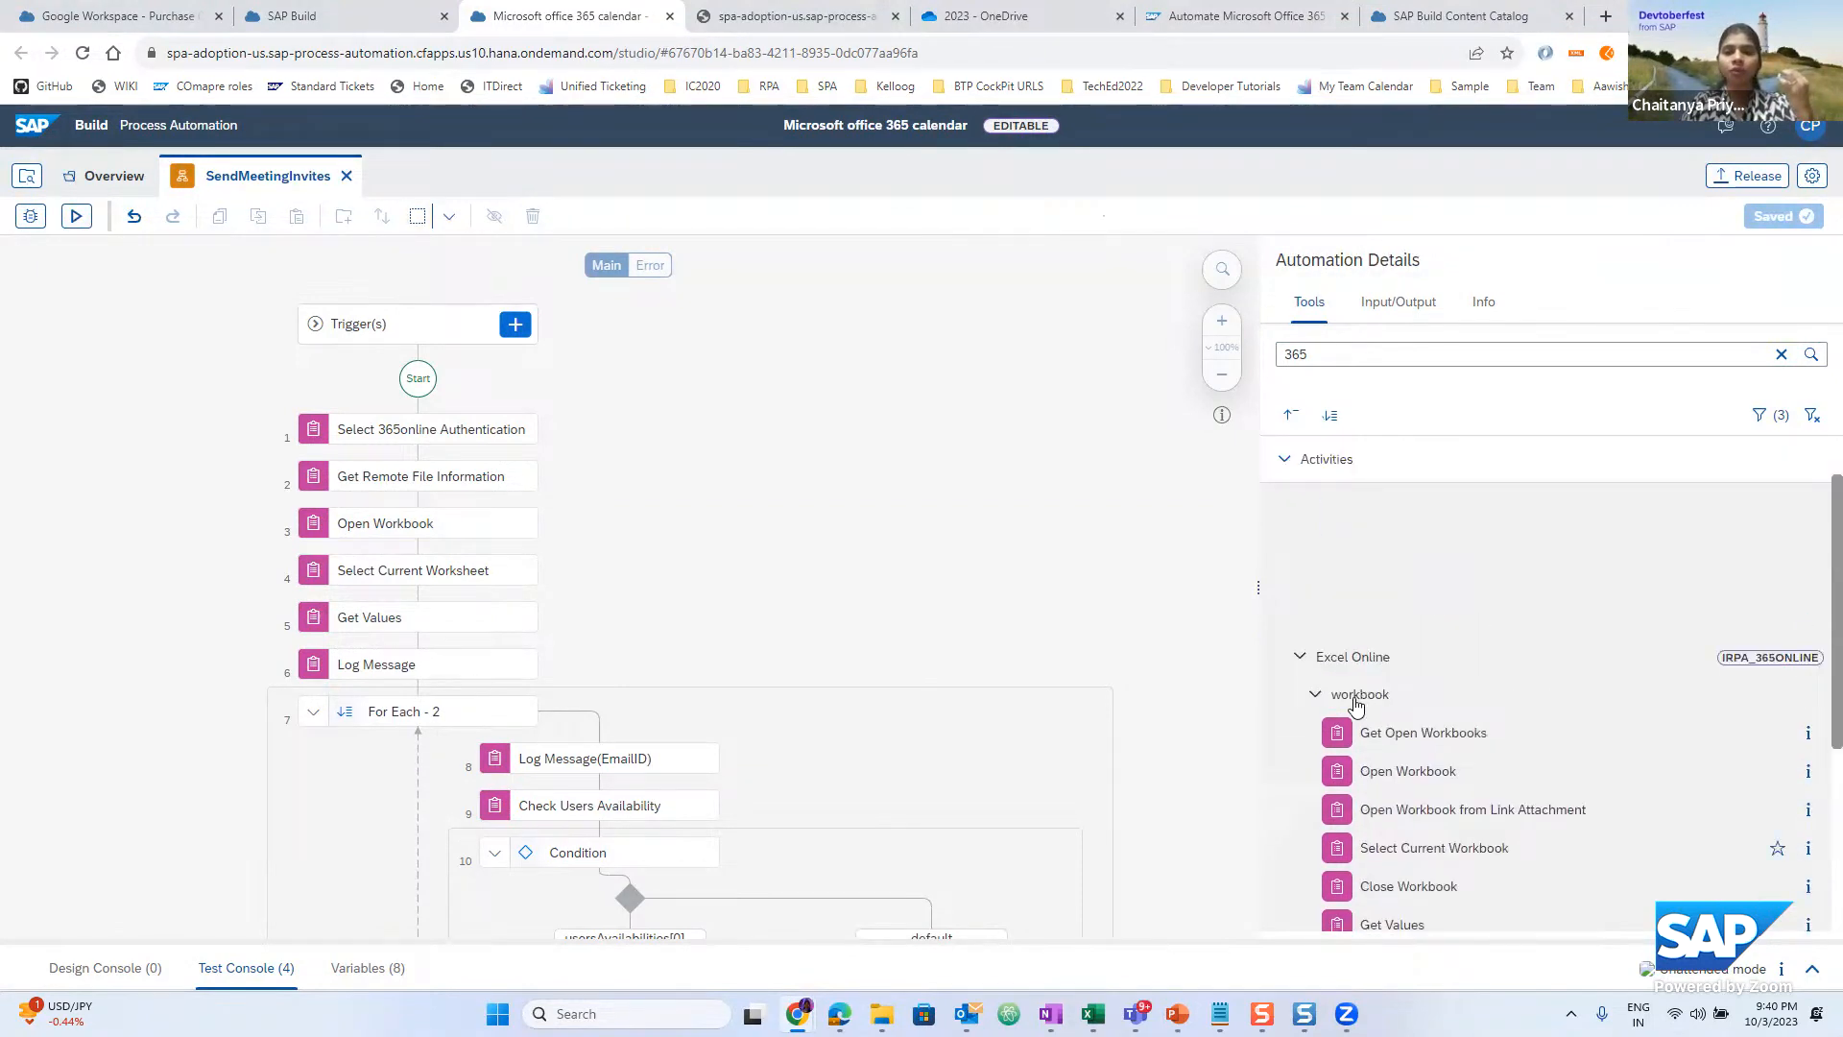
pyautogui.click(1301, 656)
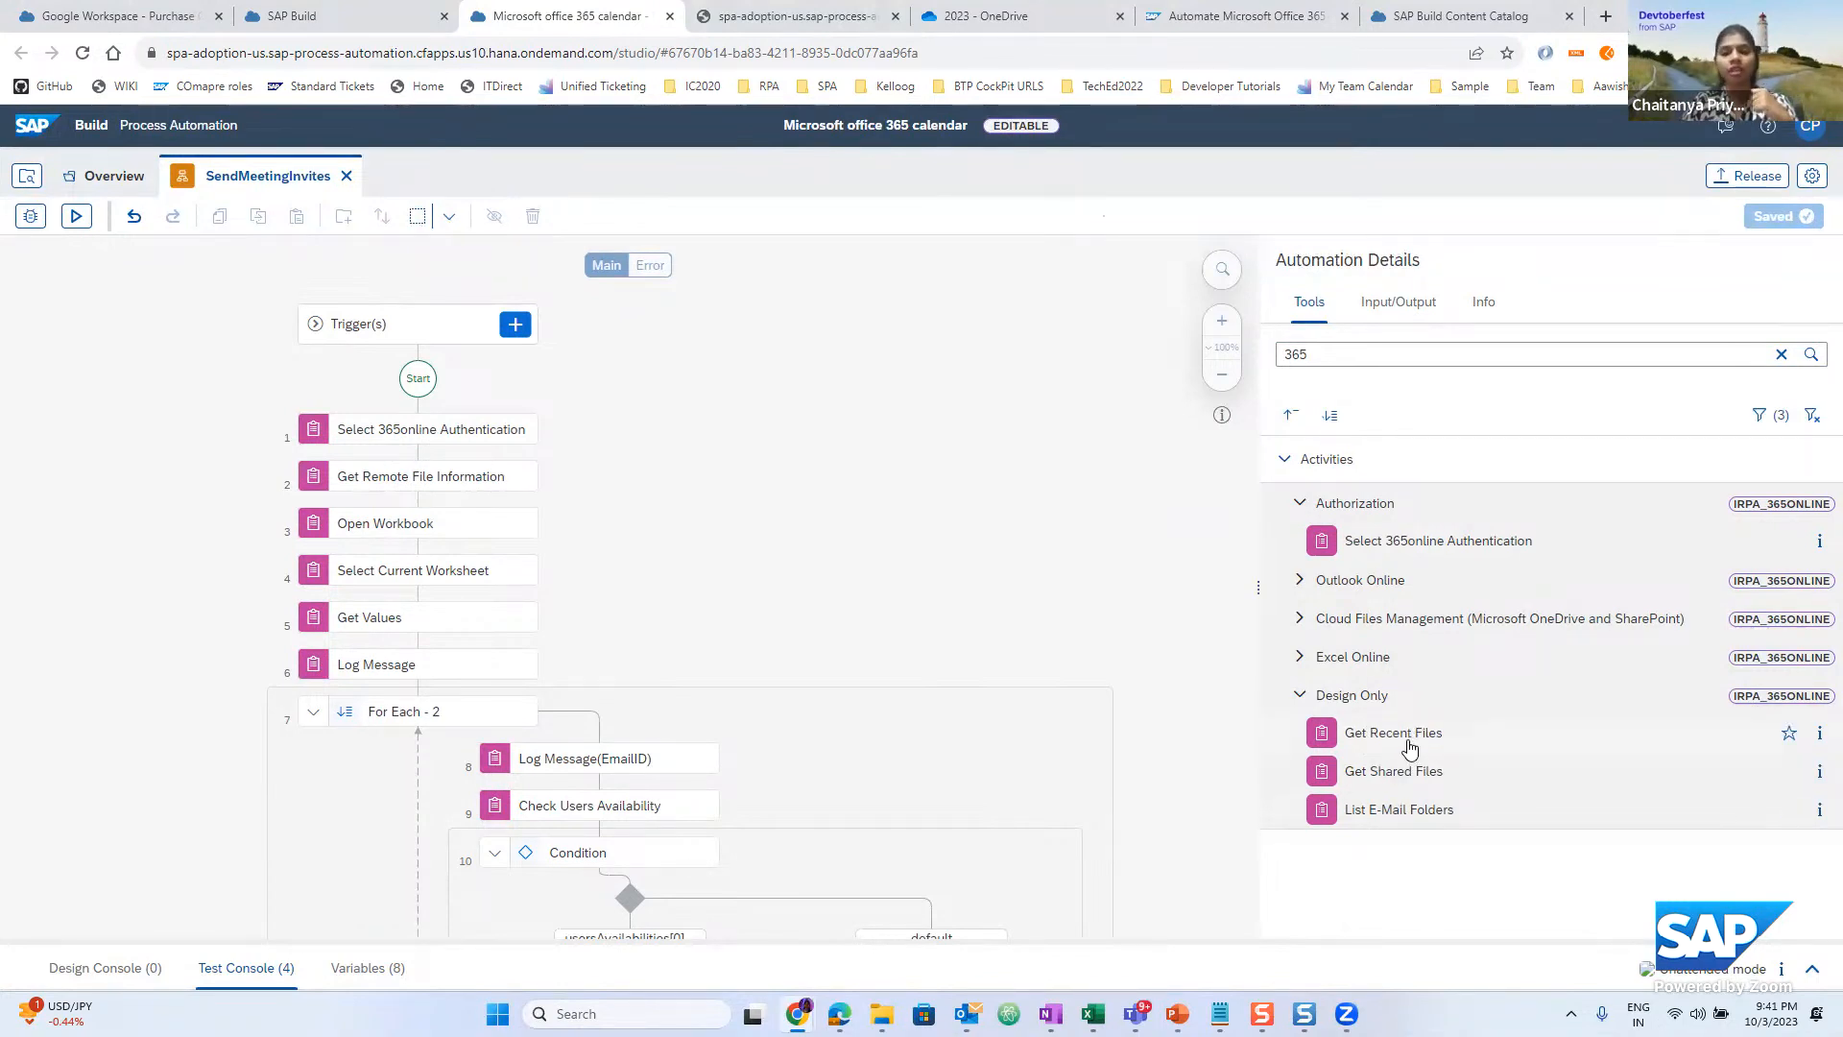
# Collapse the Design Only activities, and review the Select 365online Authentication step against the external authentications listed in the desktop agent
pyautogui.click(1298, 698)
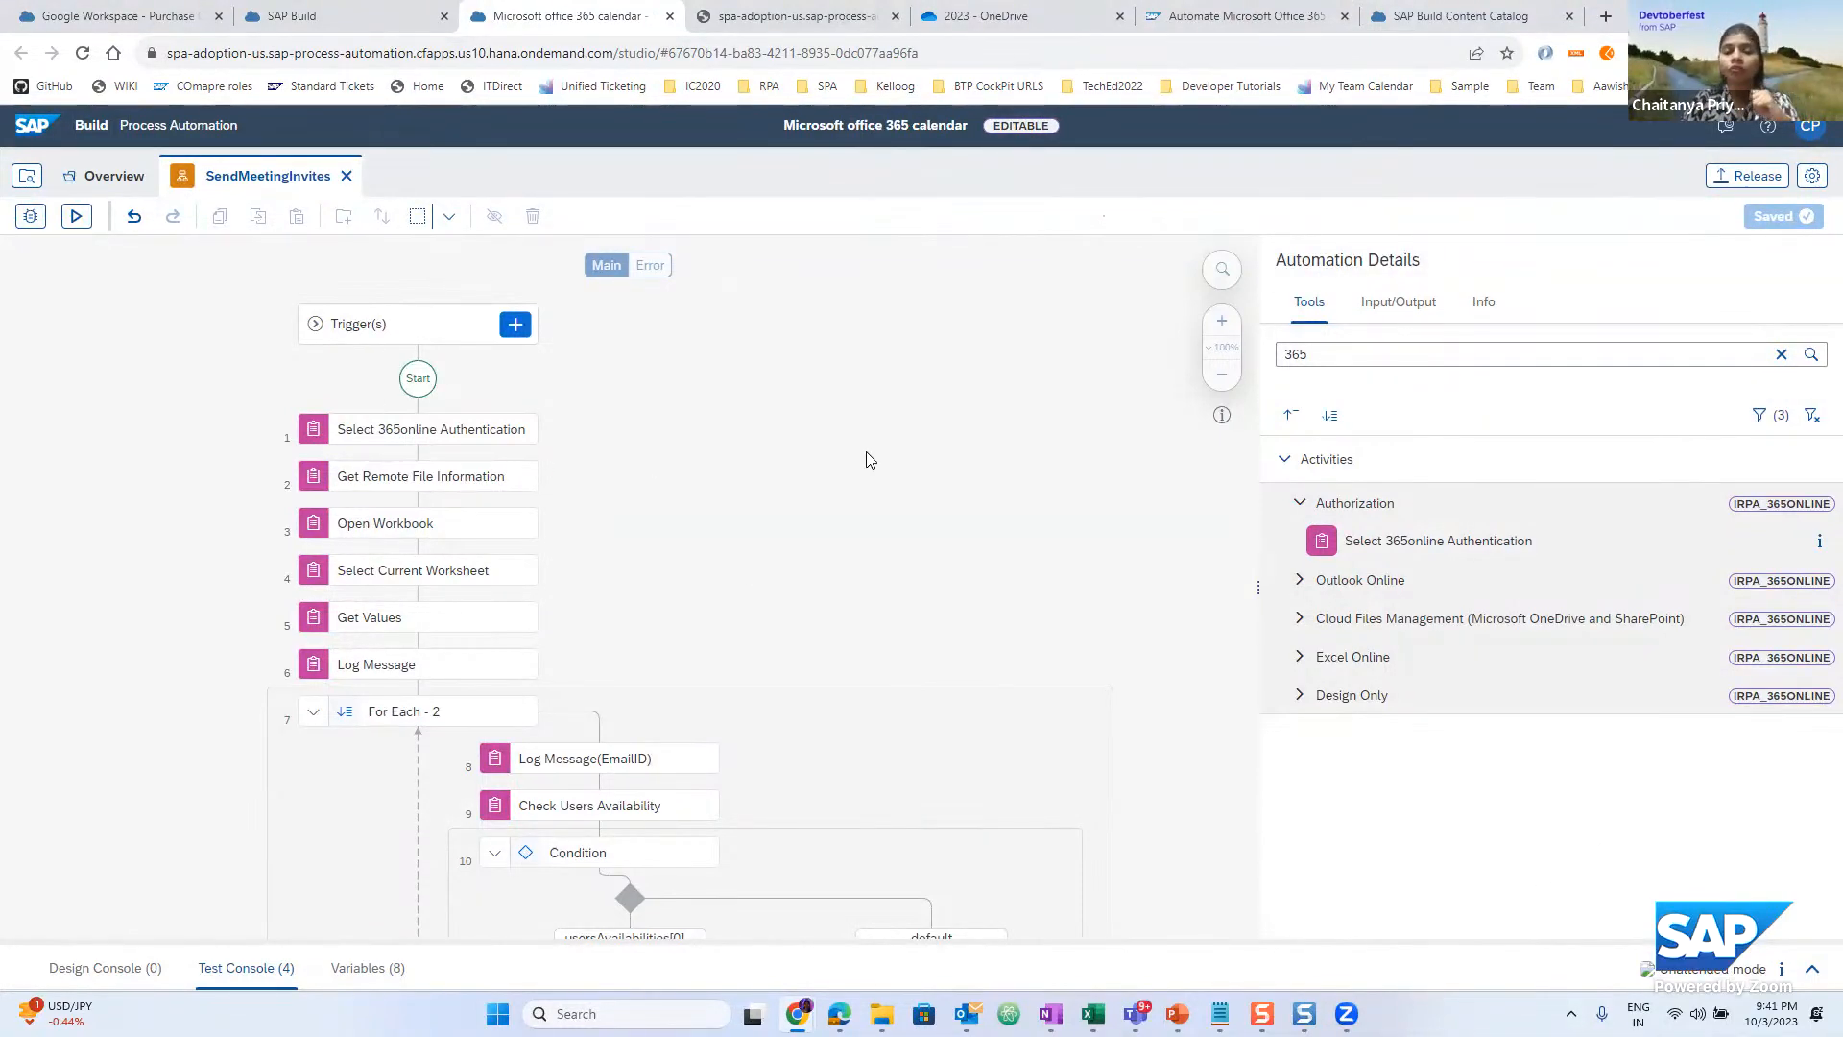
pyautogui.click(435, 432)
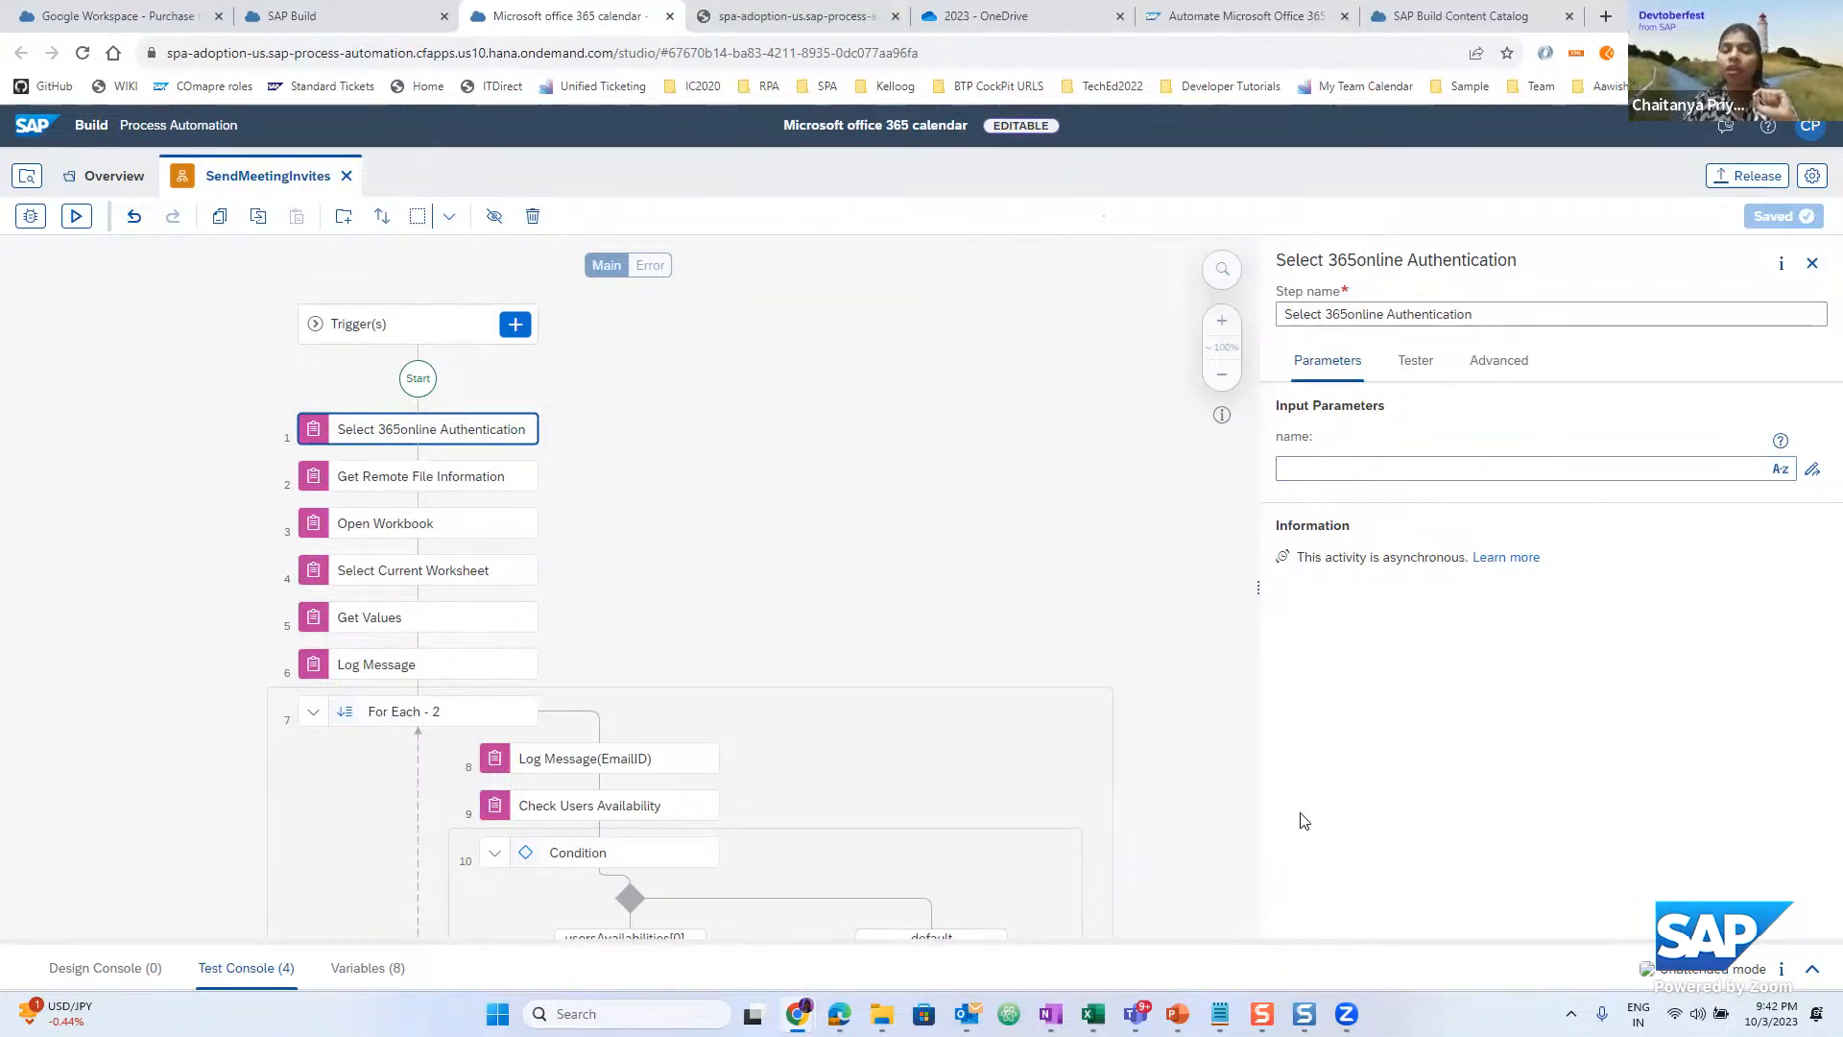
pyautogui.click(1570, 1013)
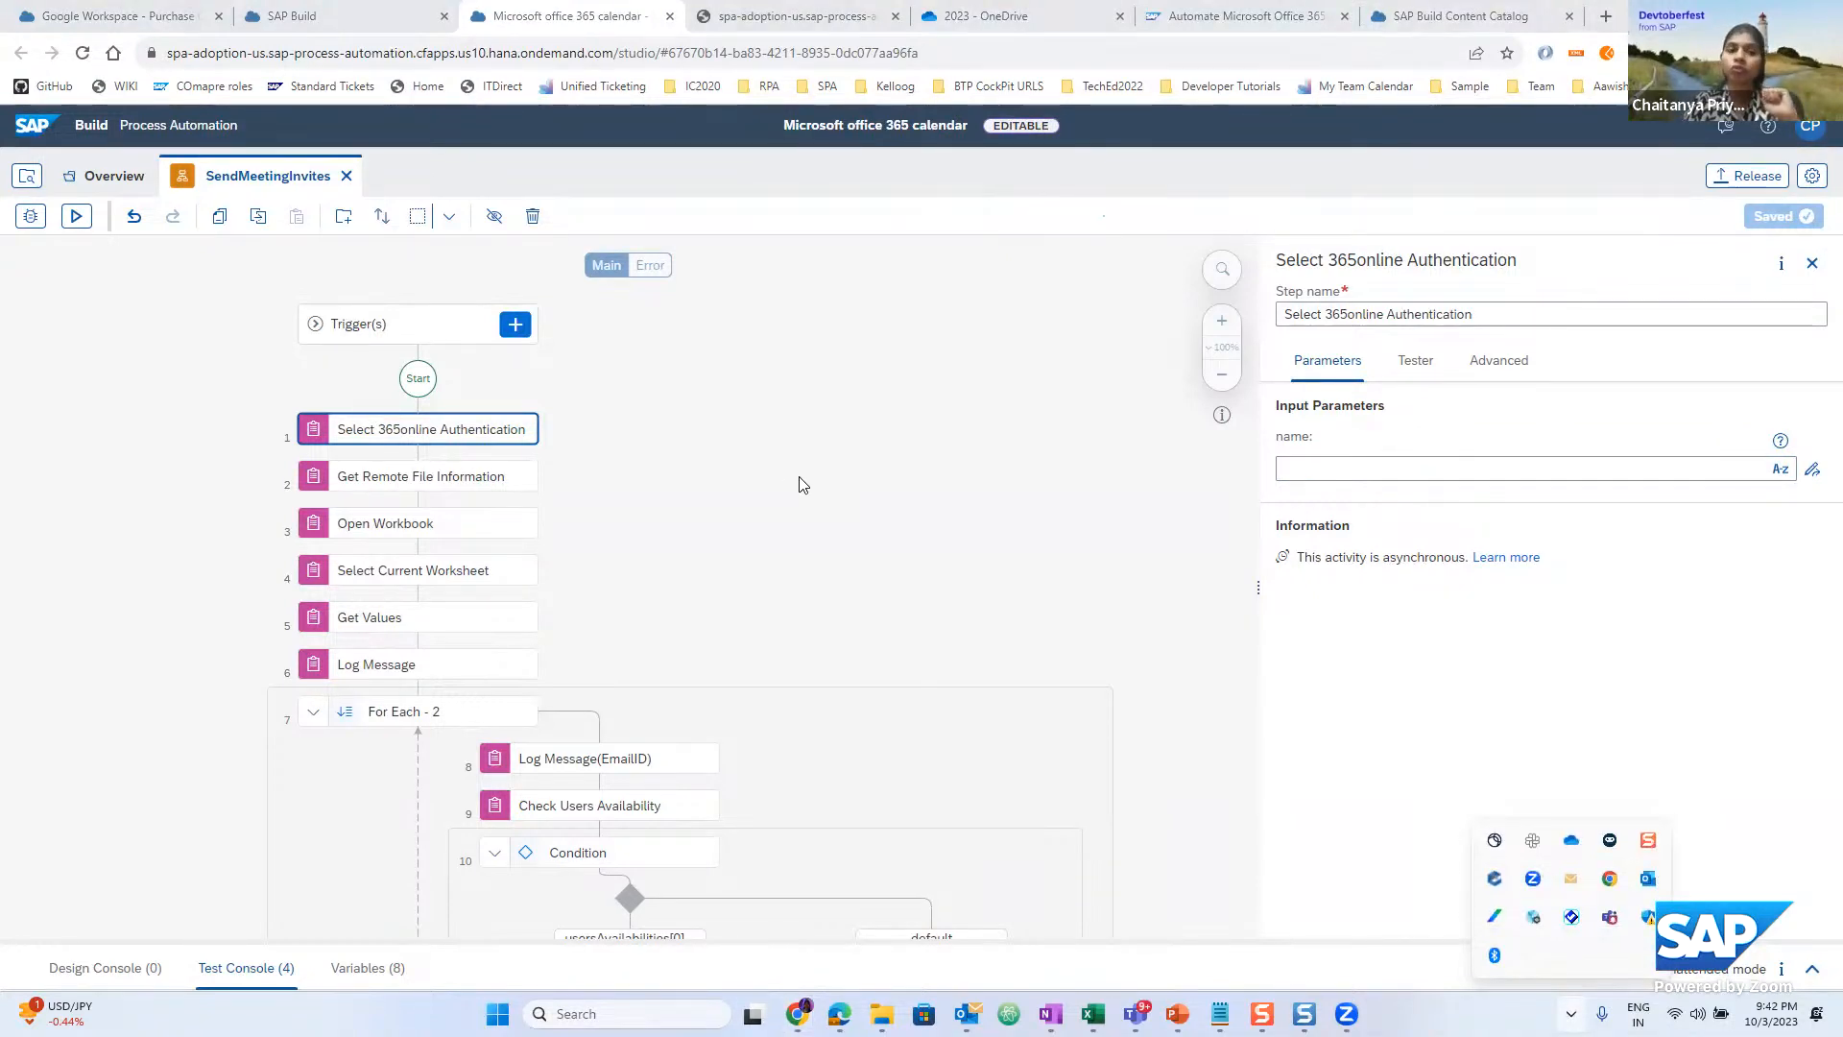
pyautogui.click(1610, 842)
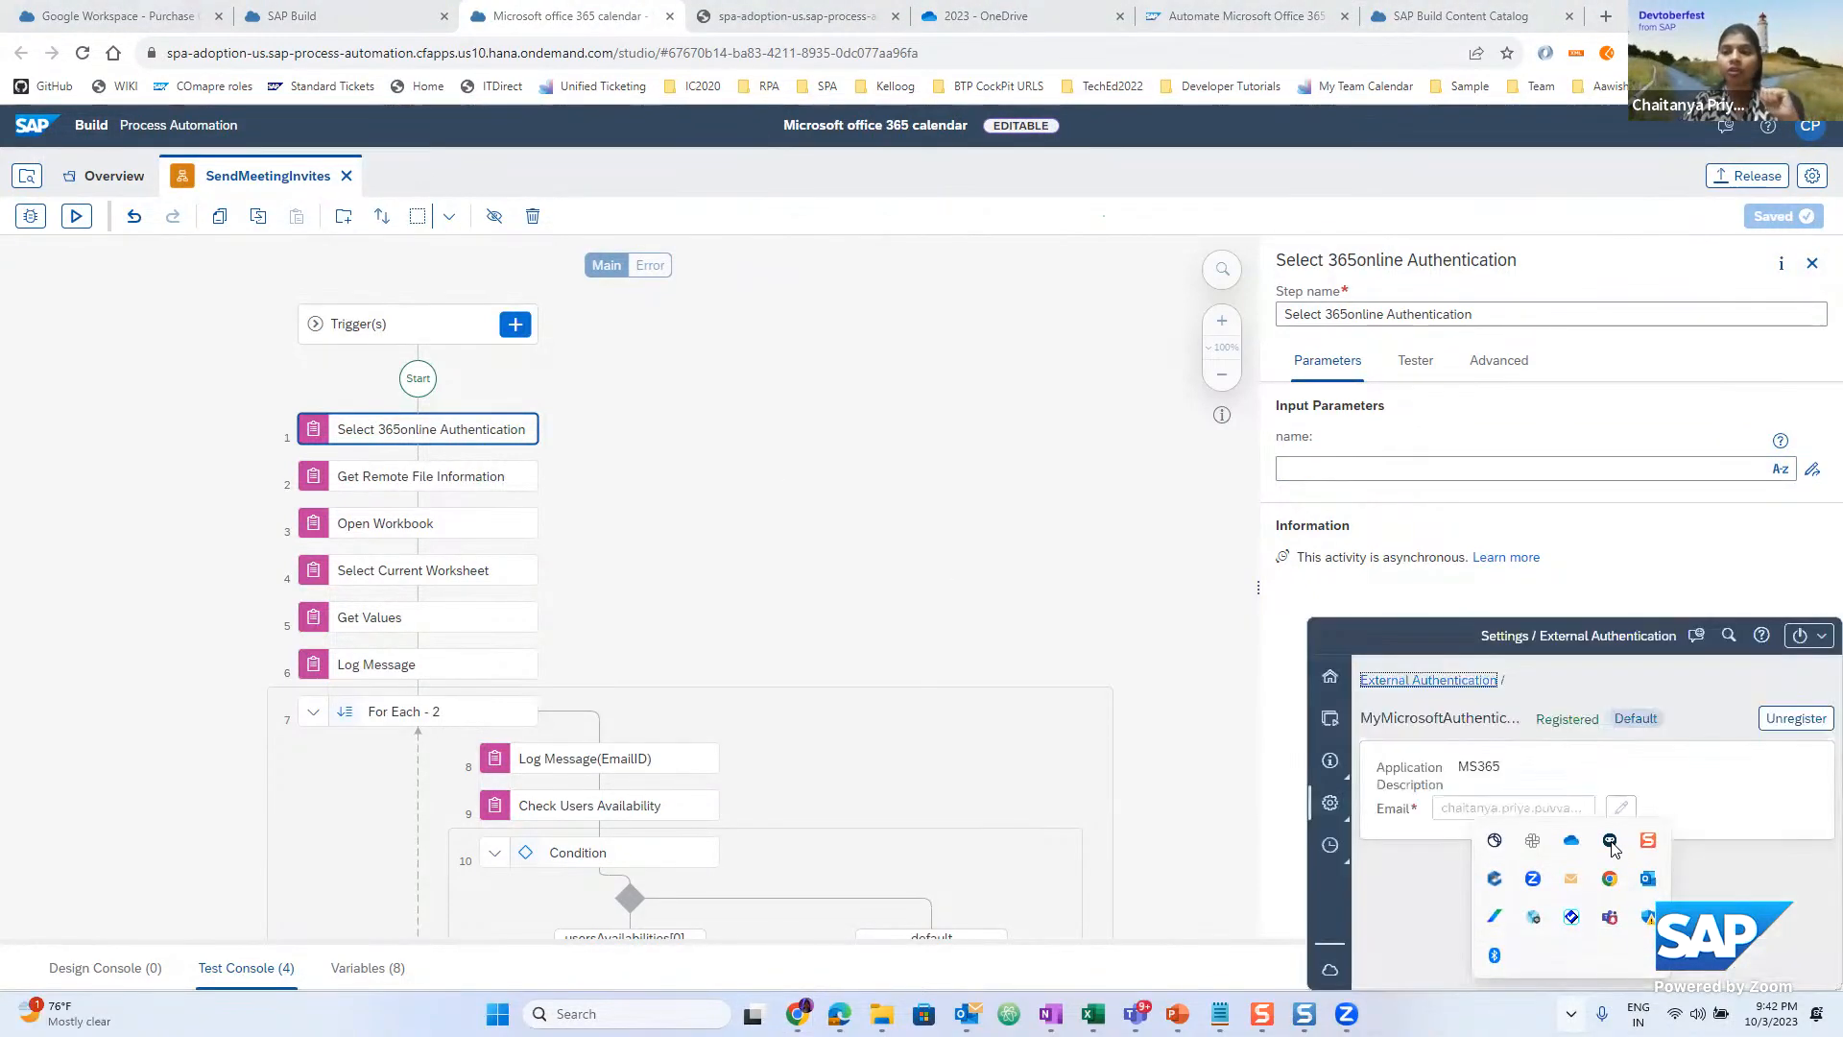
pyautogui.click(1396, 939)
pyautogui.click(1389, 683)
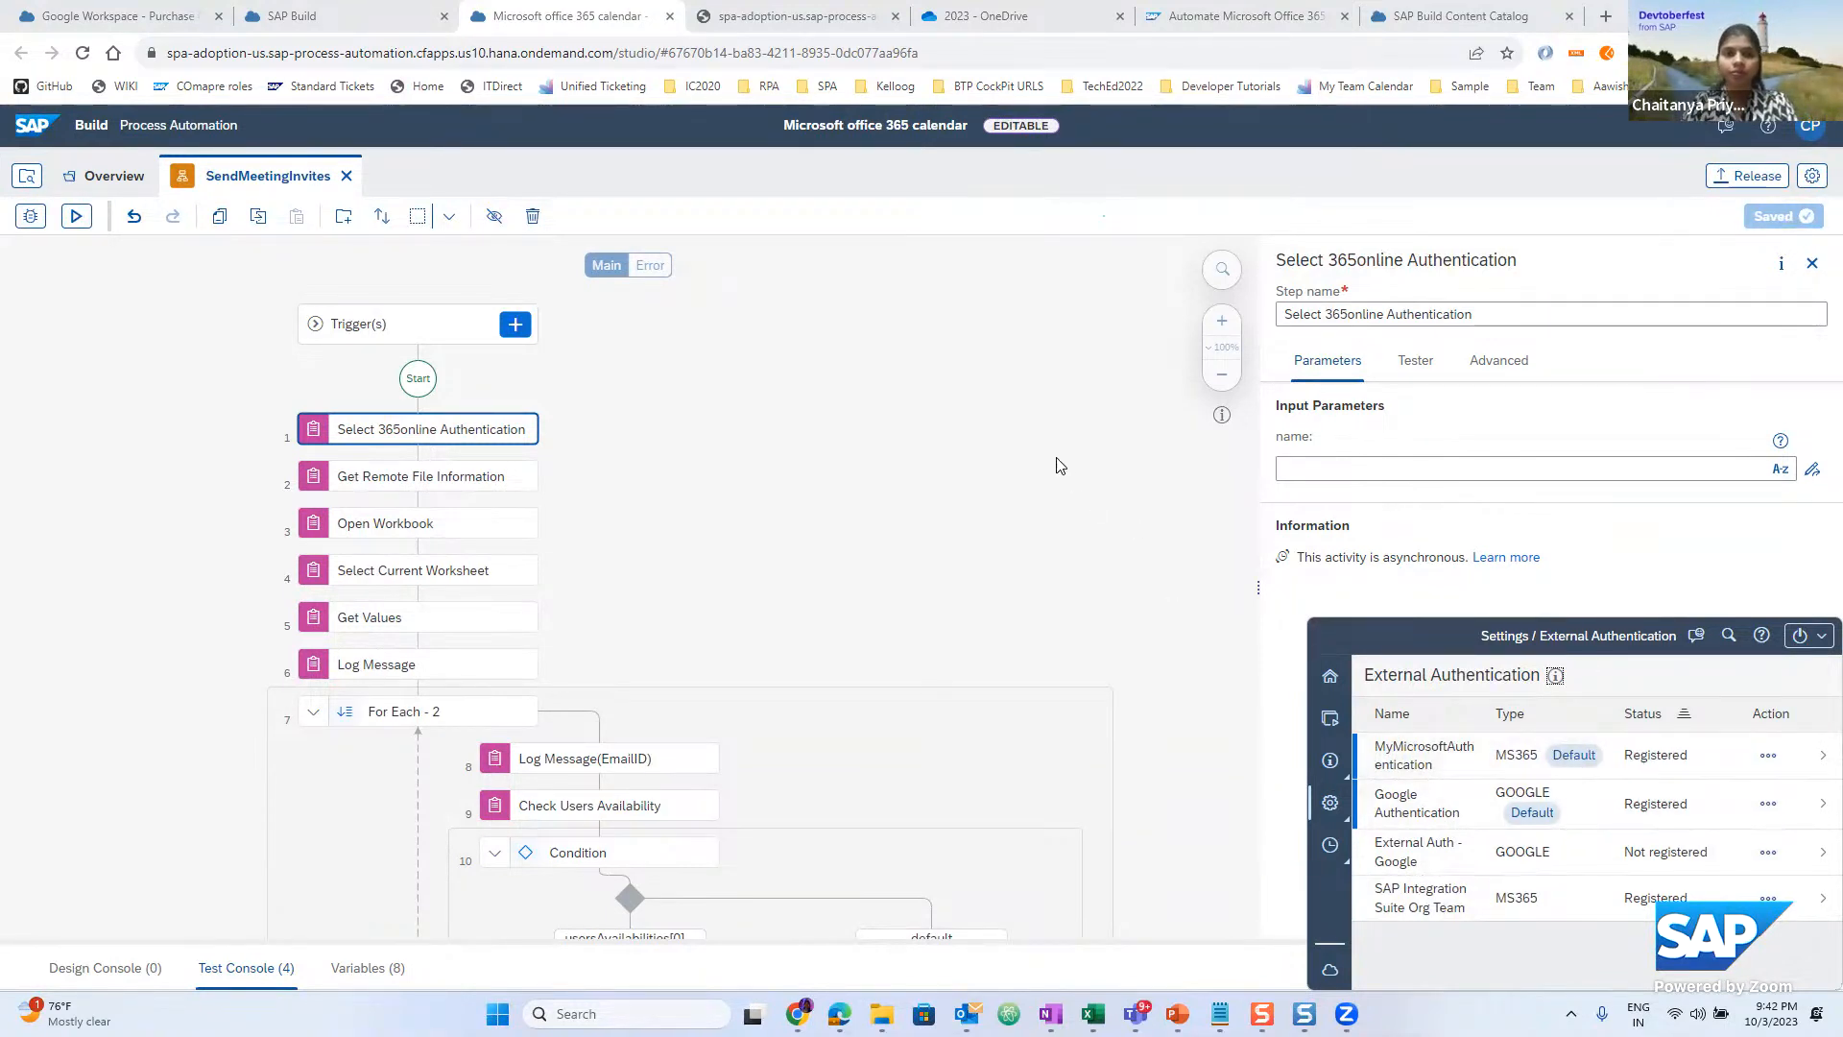
pyautogui.click(1057, 484)
# Open the Get Remote File Information step and check the SharePoint address of SpeakersList.xlsx in Excel before returning to the automation
pyautogui.click(370, 477)
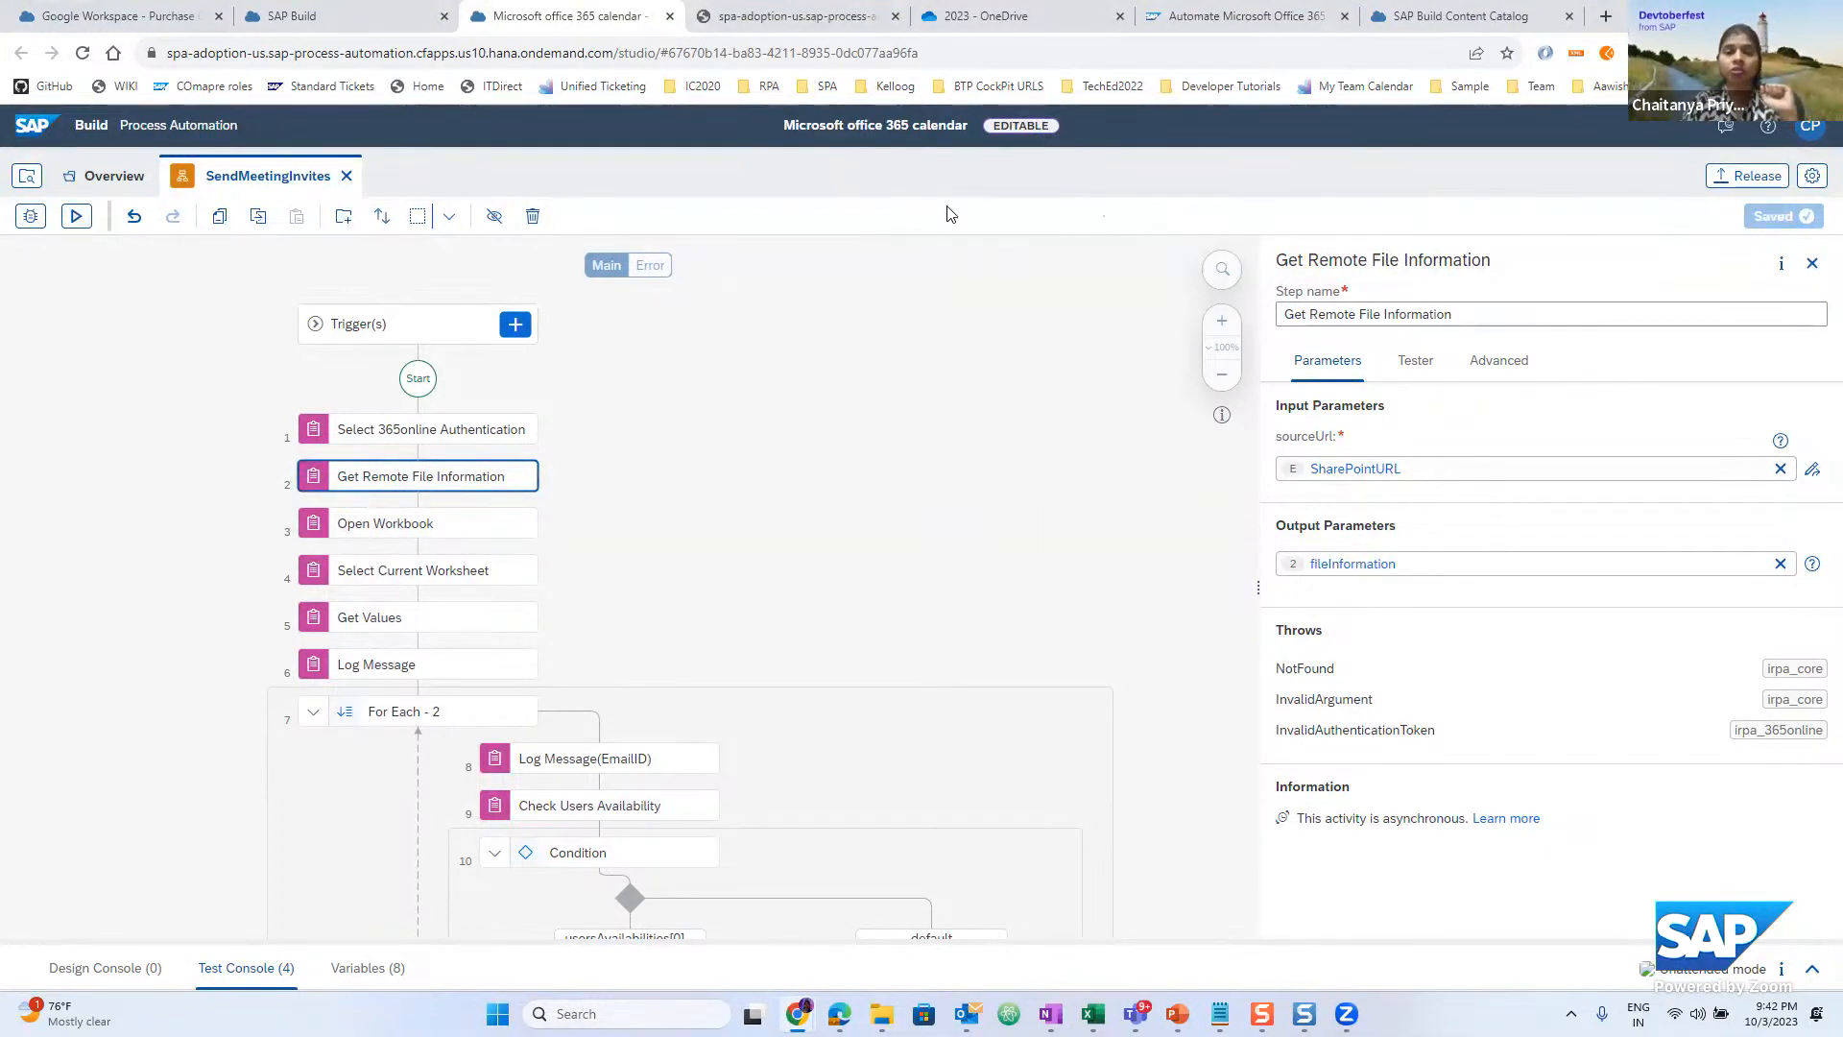
pyautogui.click(1092, 1013)
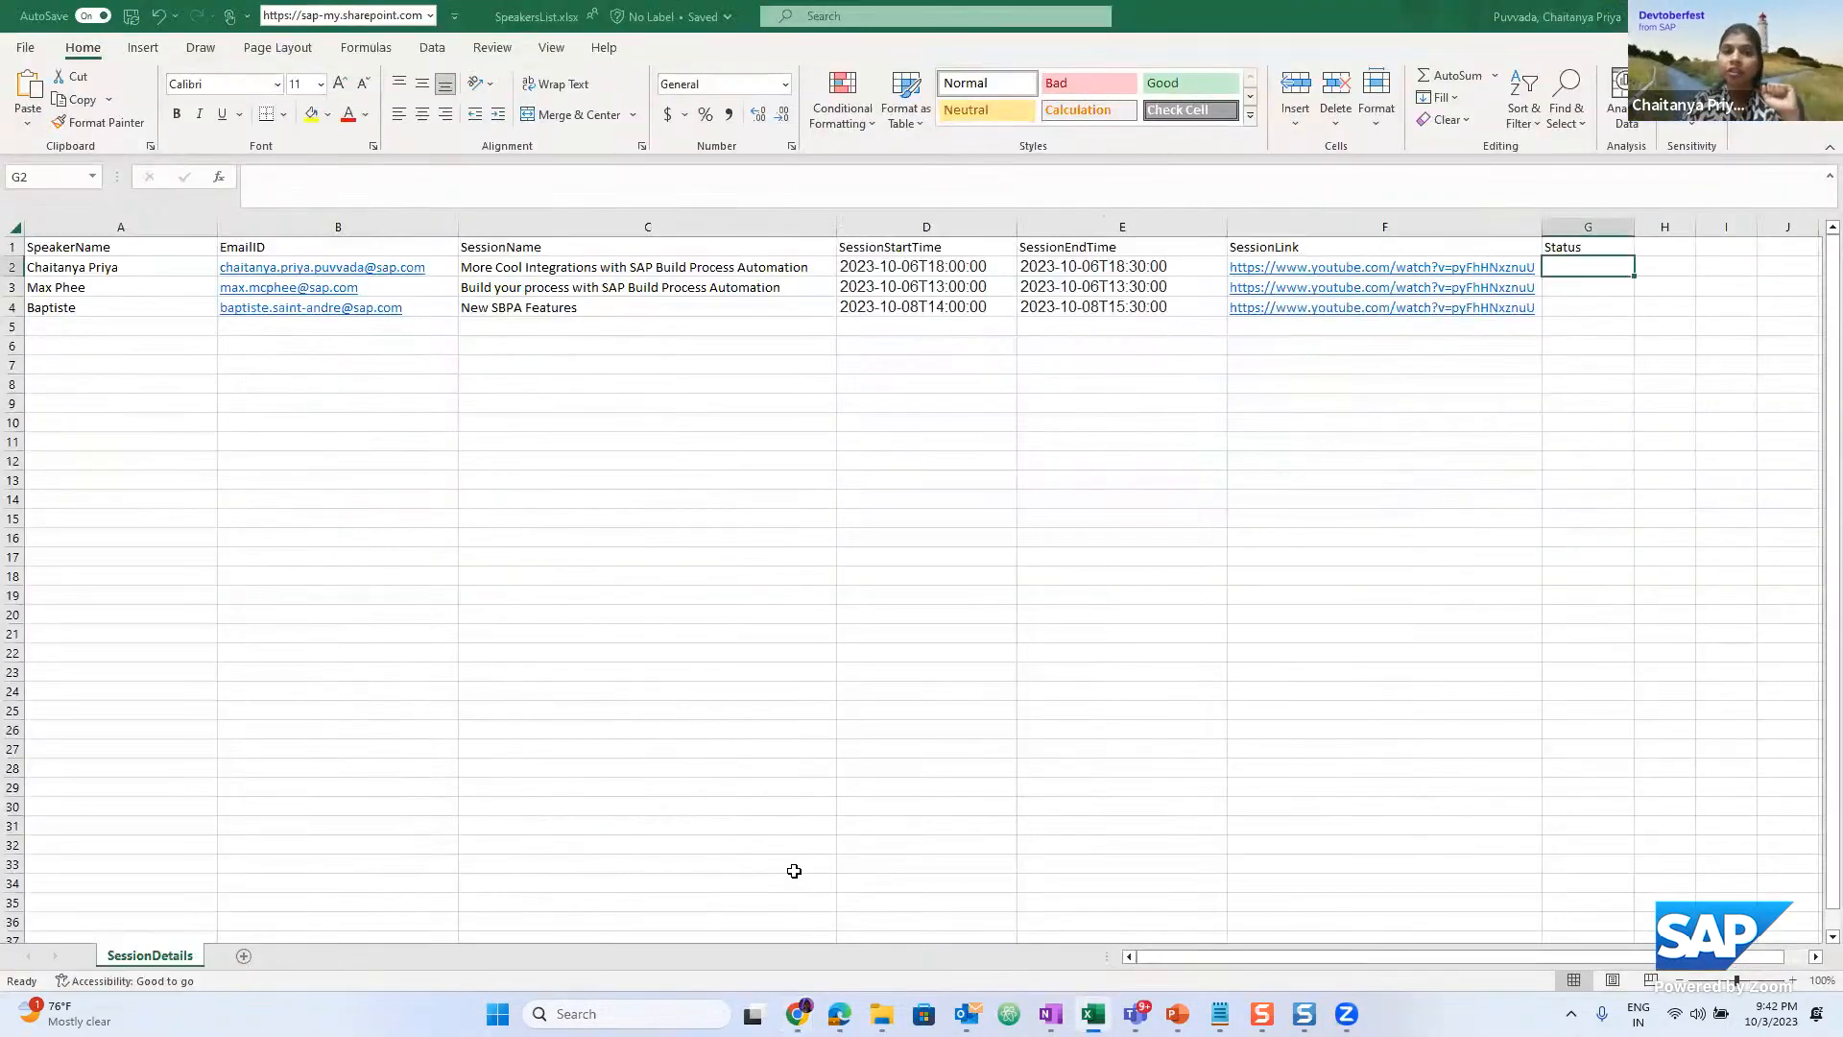
pyautogui.click(319, 16)
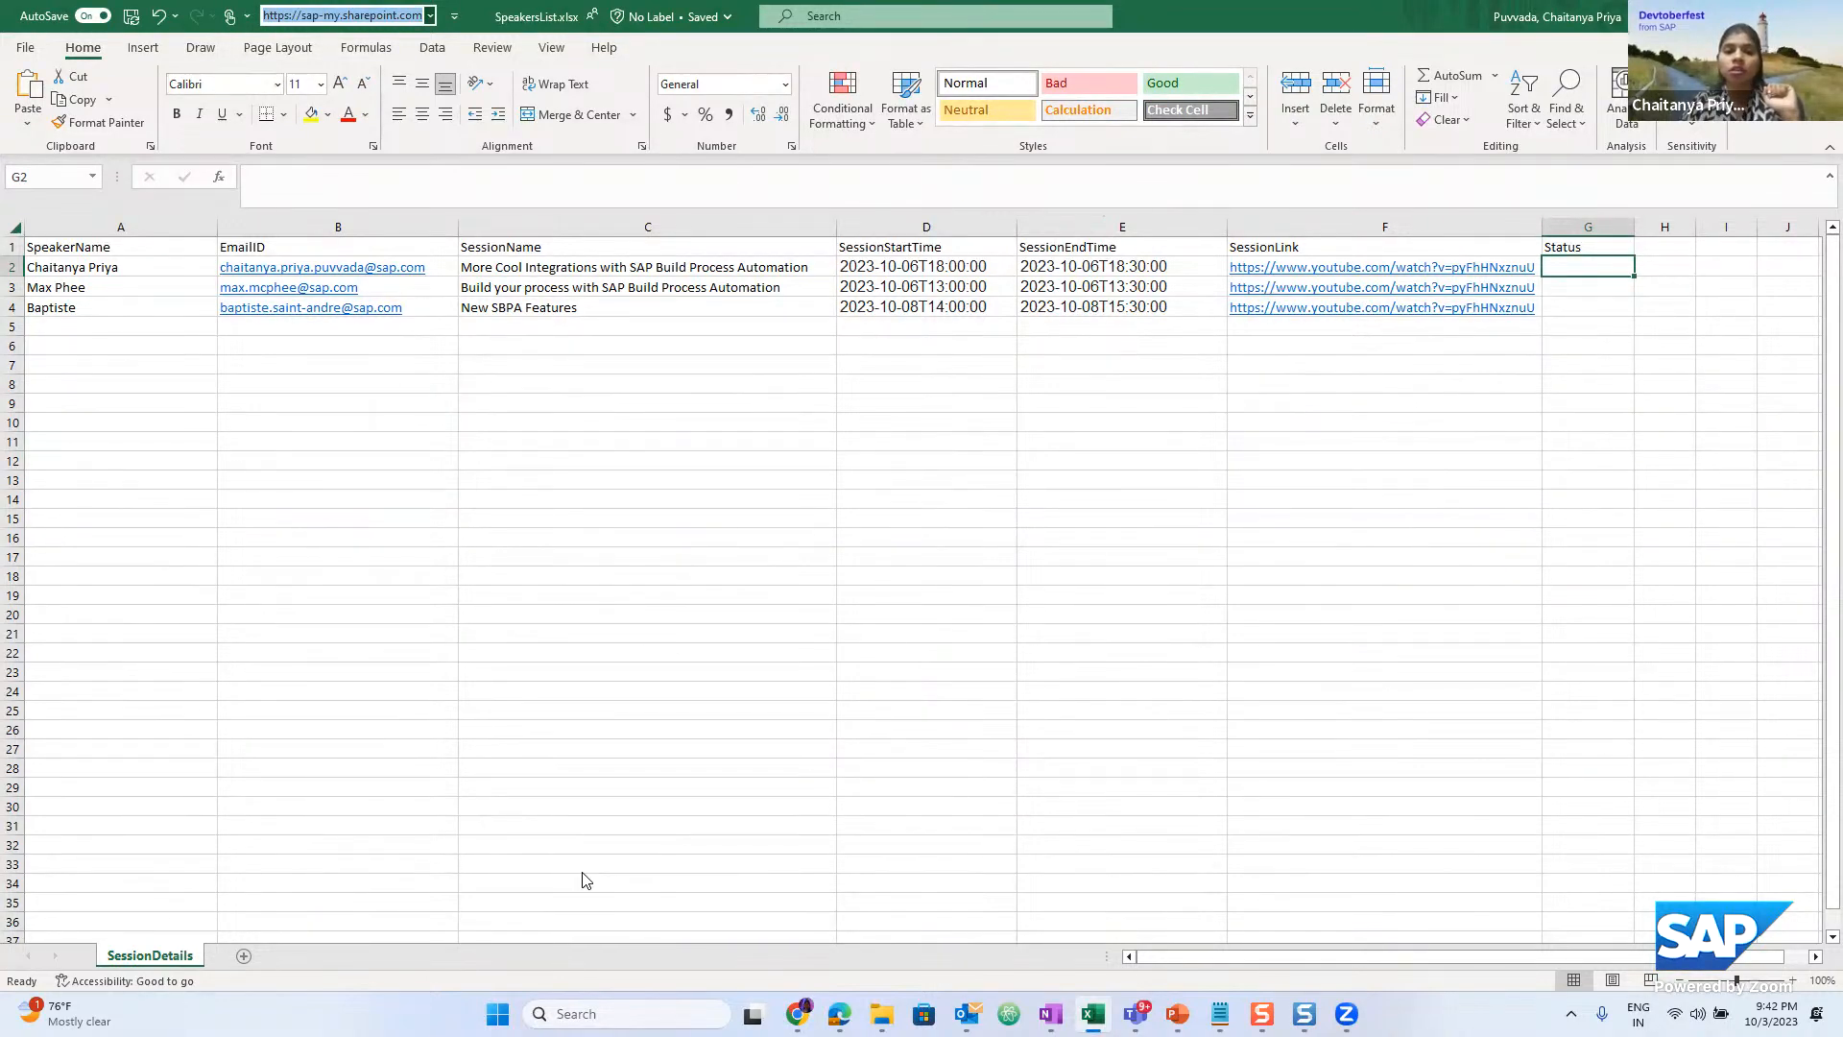
pyautogui.moveTo(798, 1014)
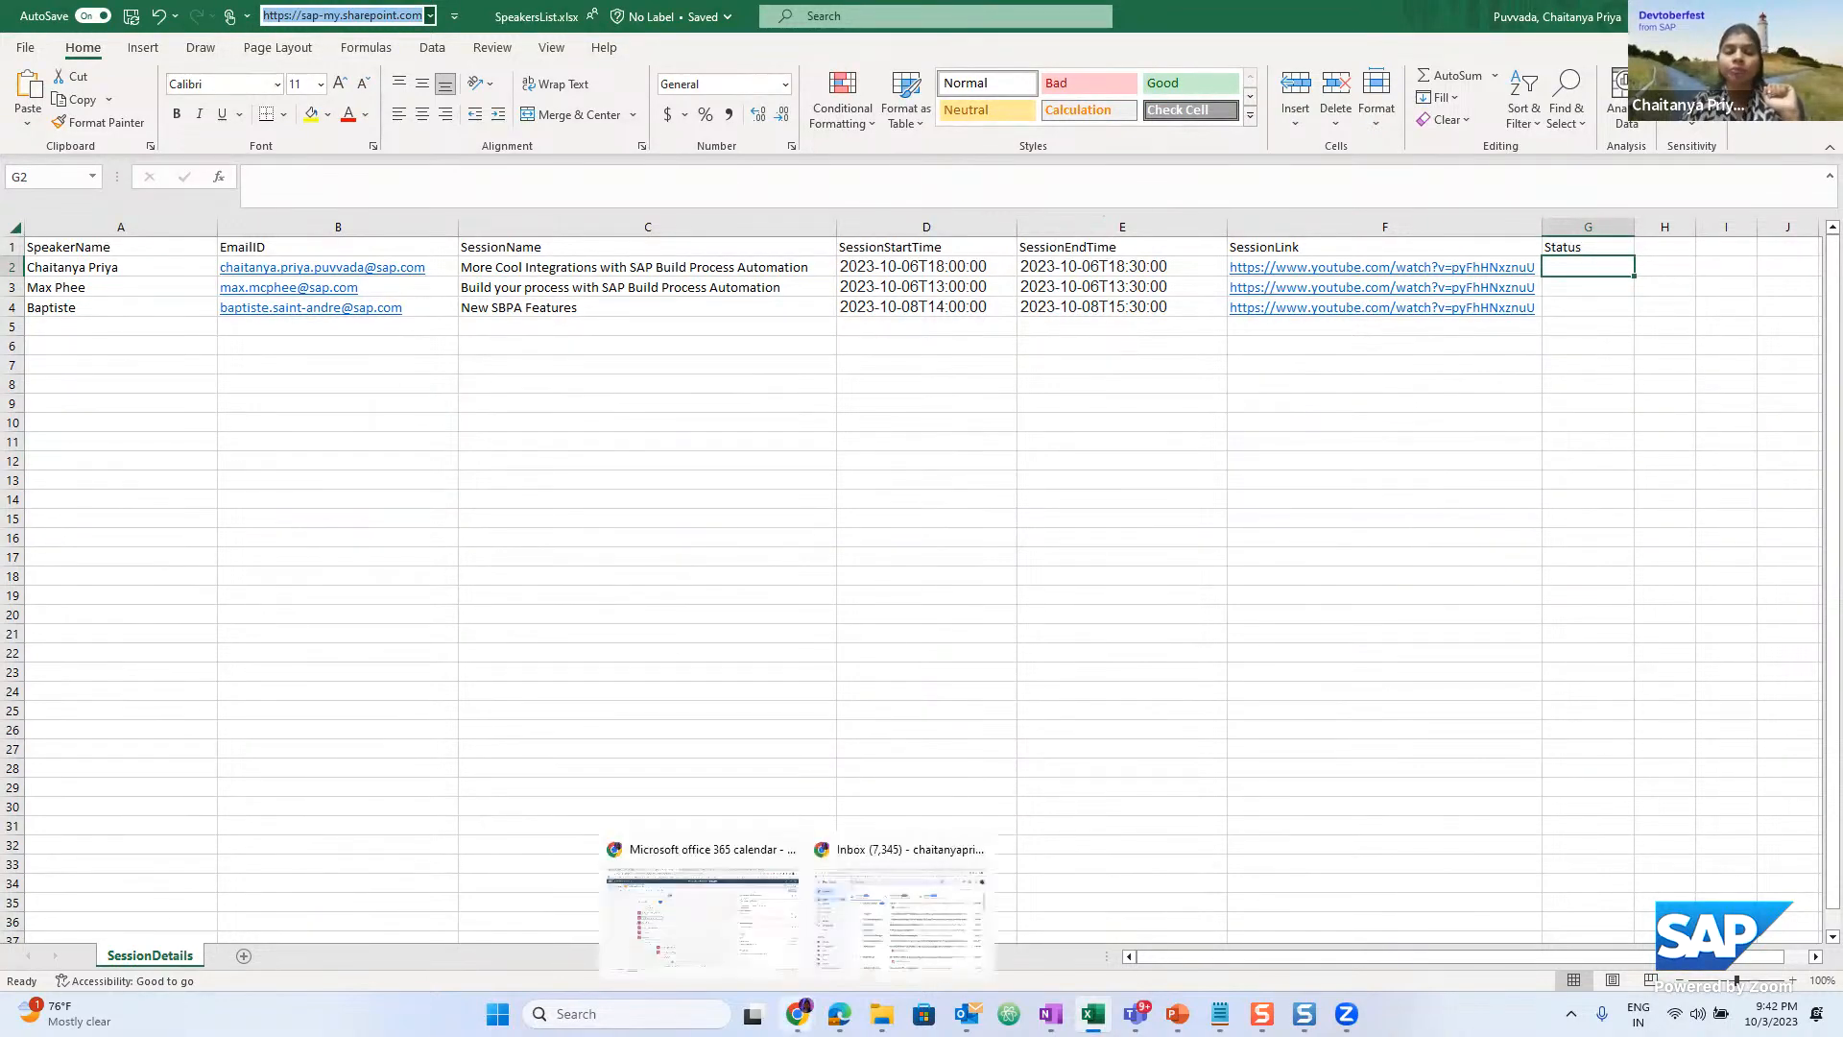
pyautogui.click(735, 965)
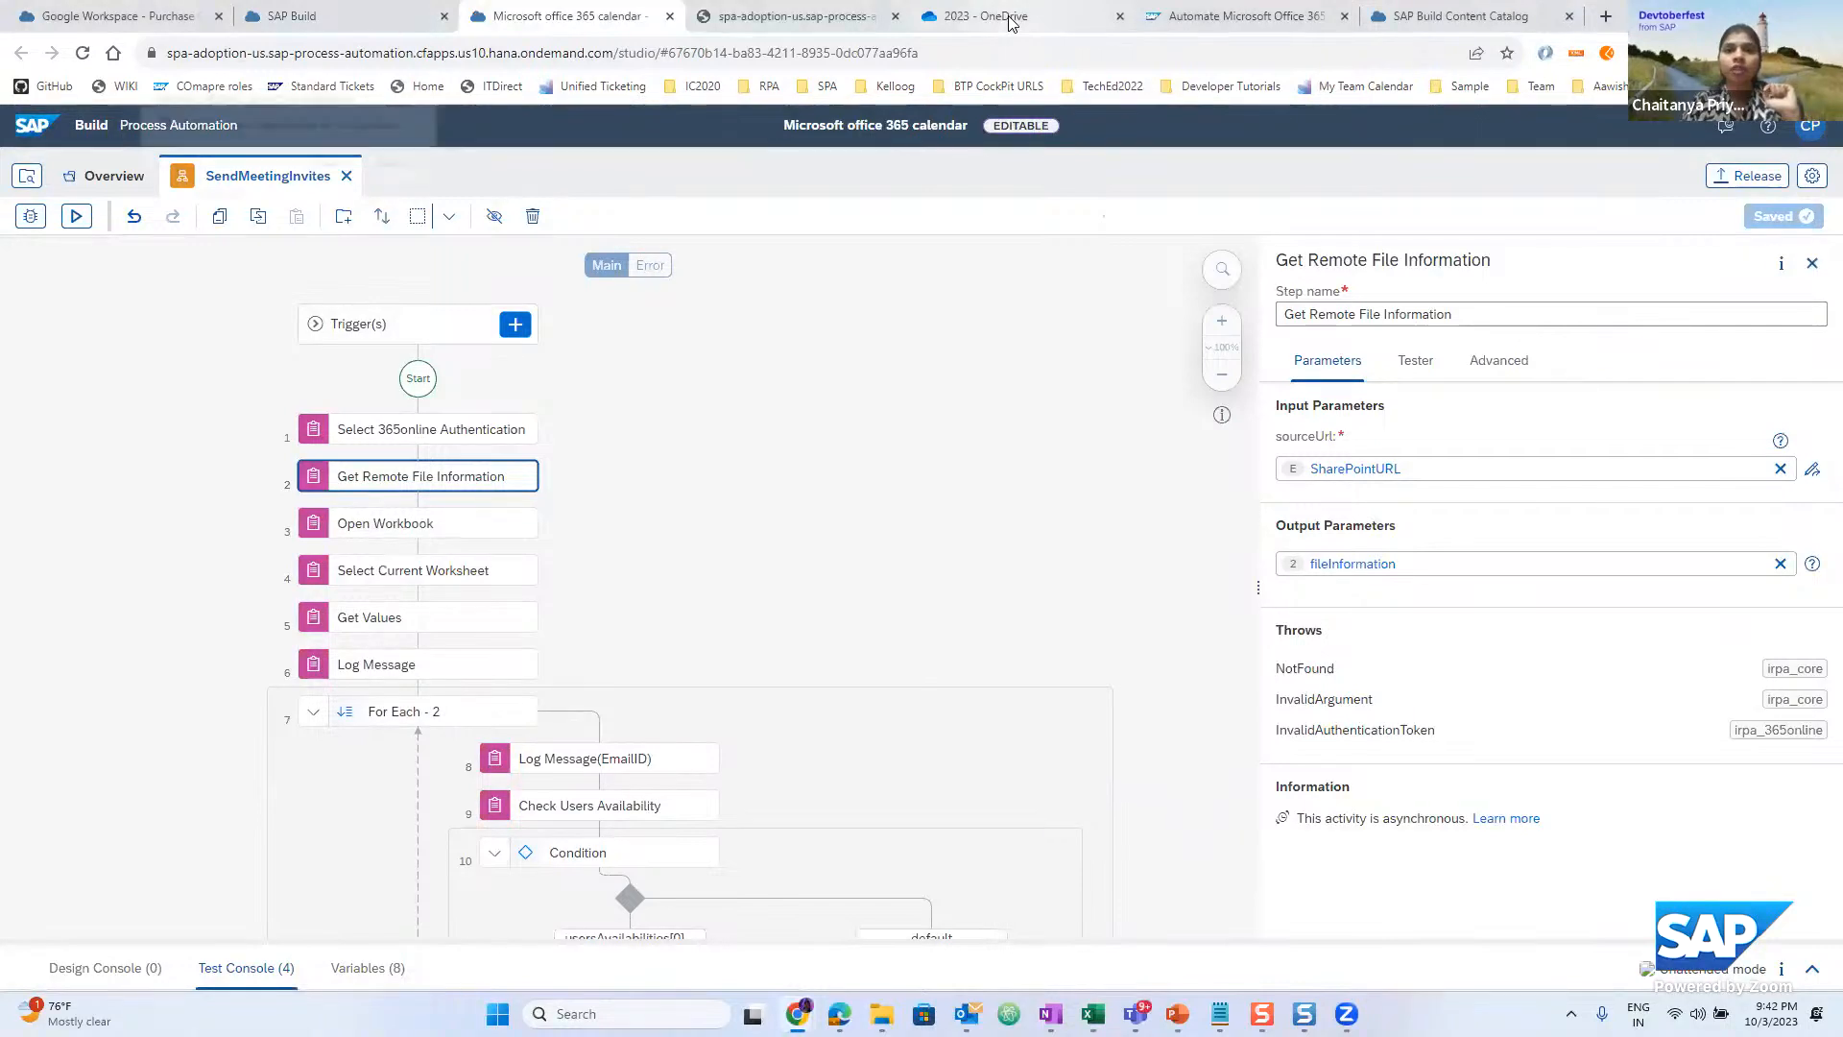
# Create a link to SpeakersList.xlsx in OneDrive's 2023 folder and return to the Microsoft office 365 calendar project
pyautogui.click(998, 17)
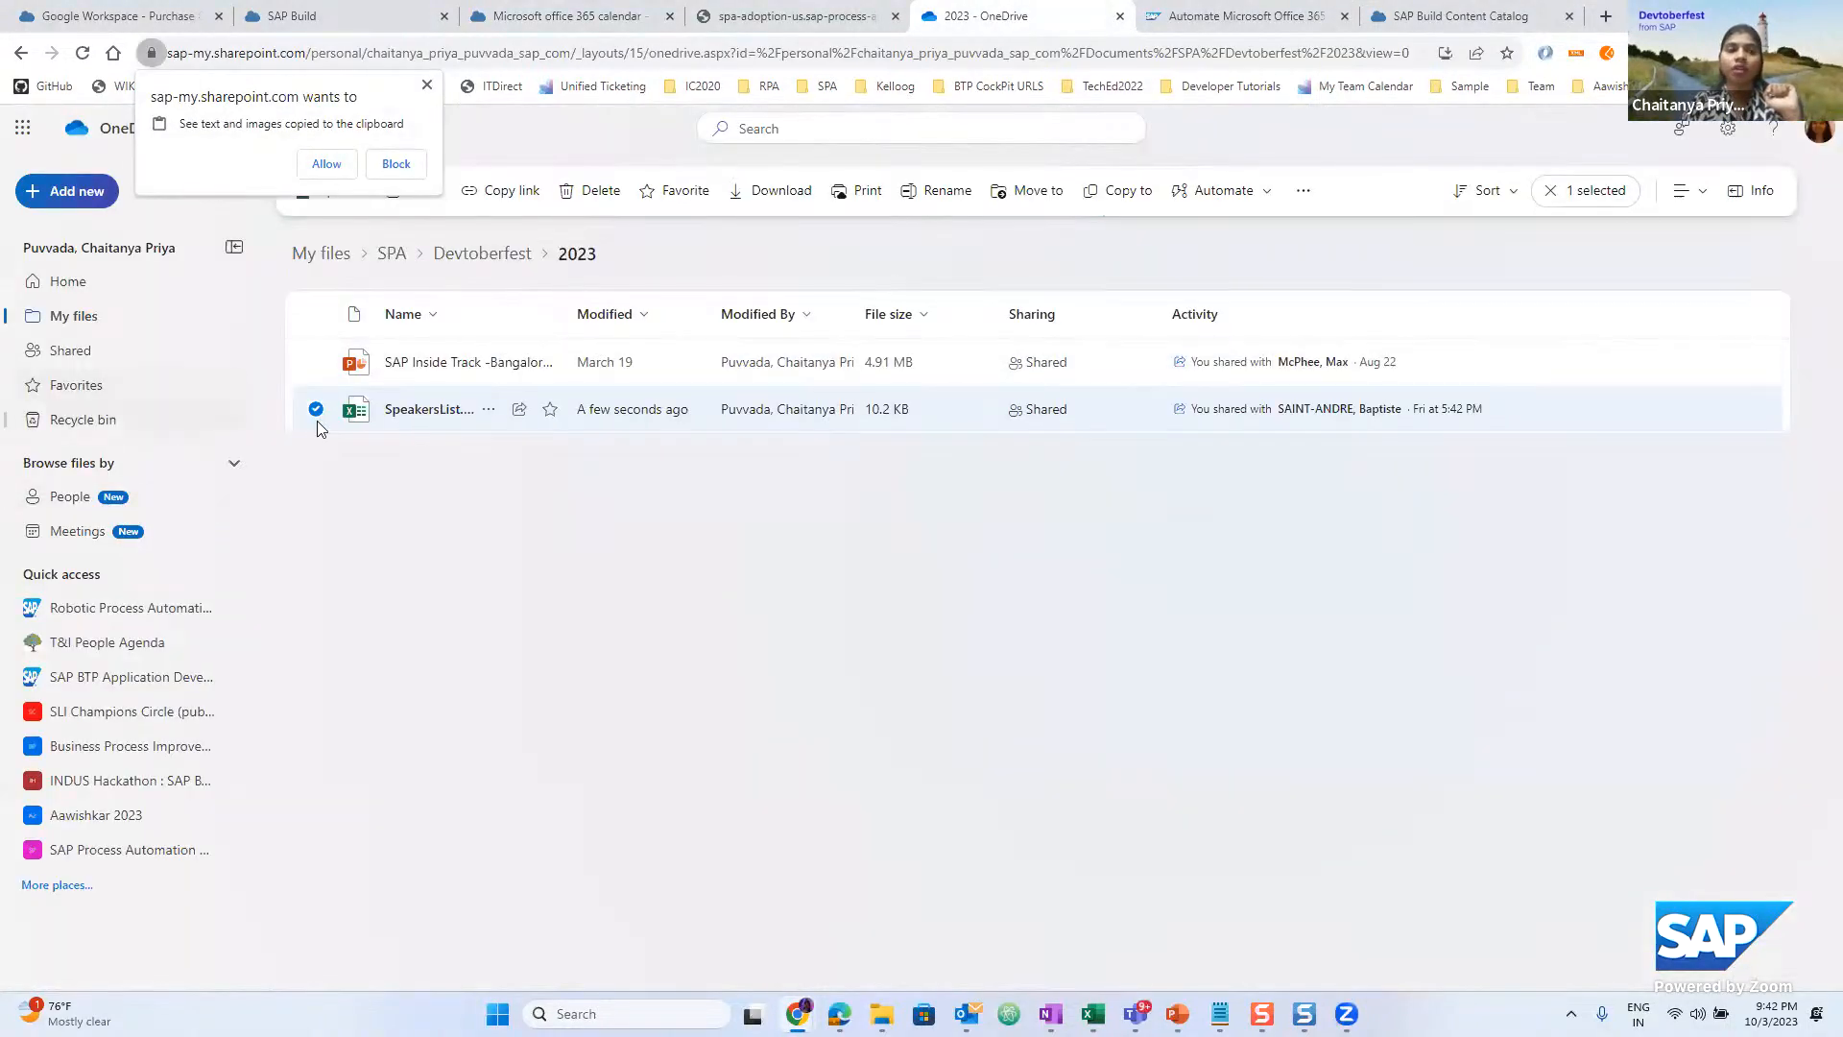
pyautogui.click(515, 190)
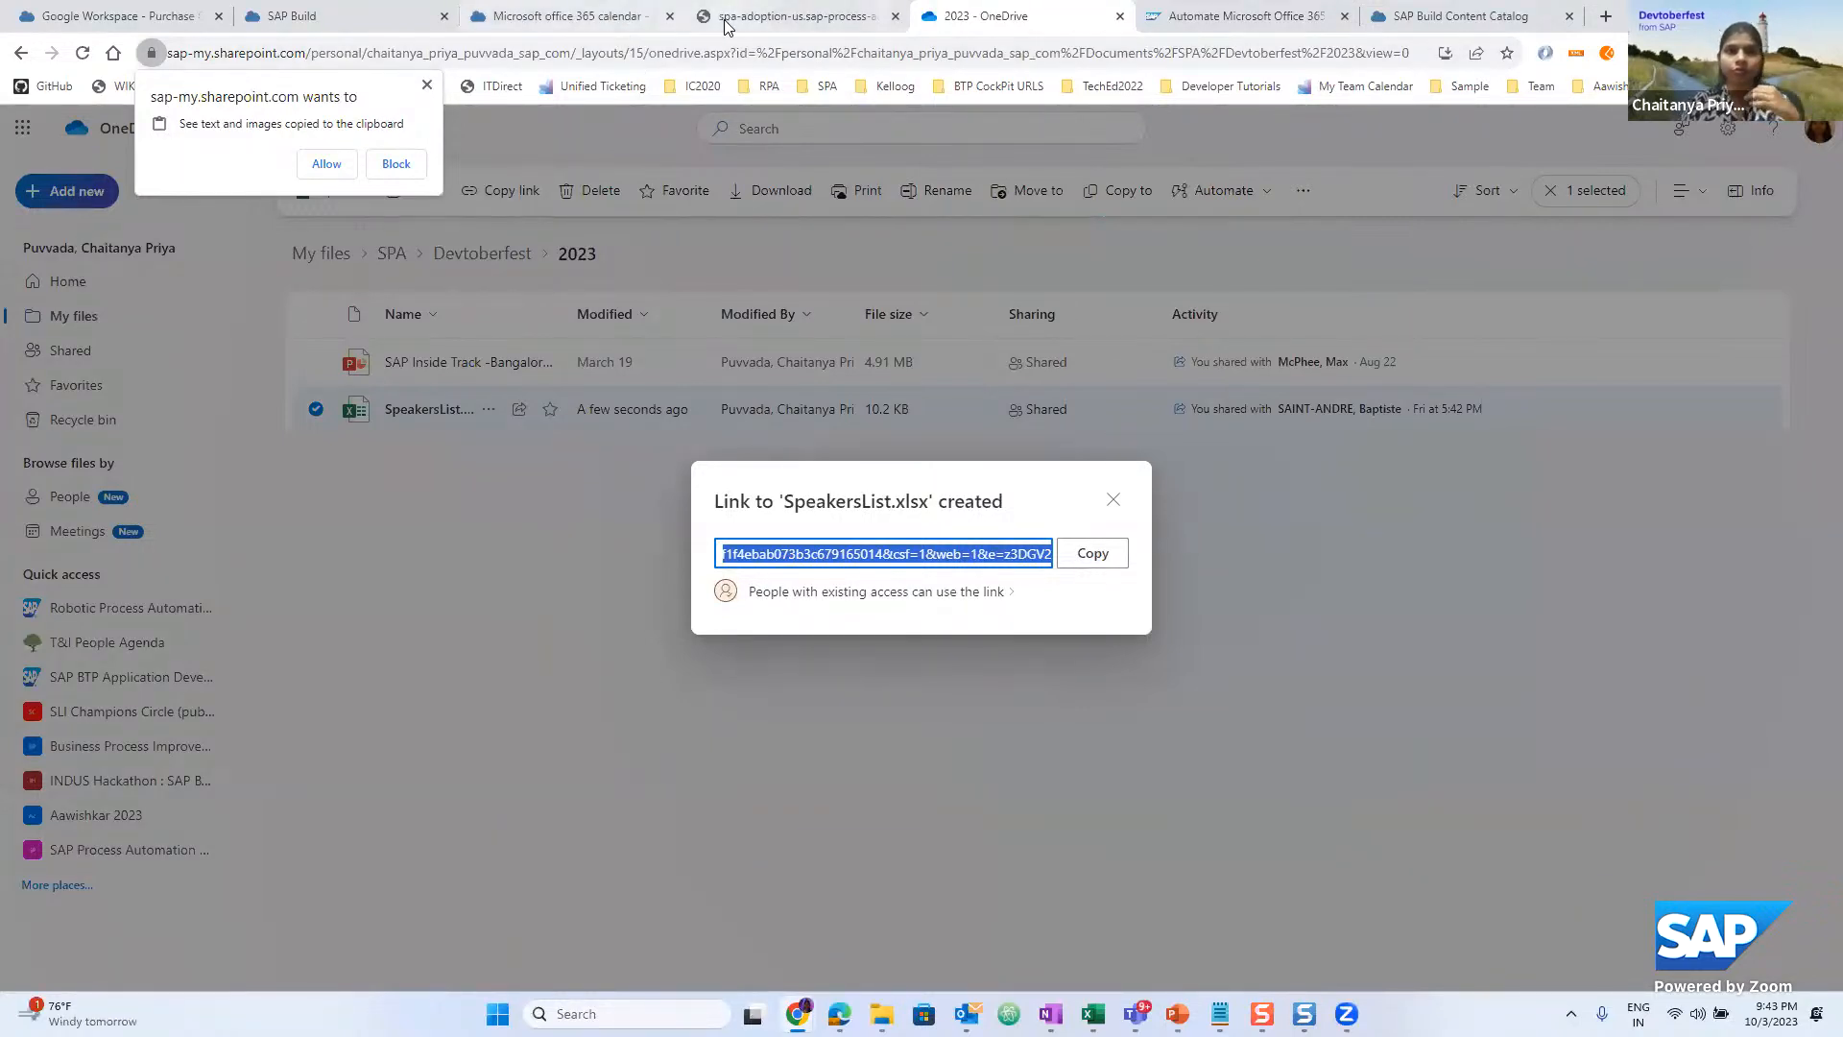
pyautogui.click(556, 19)
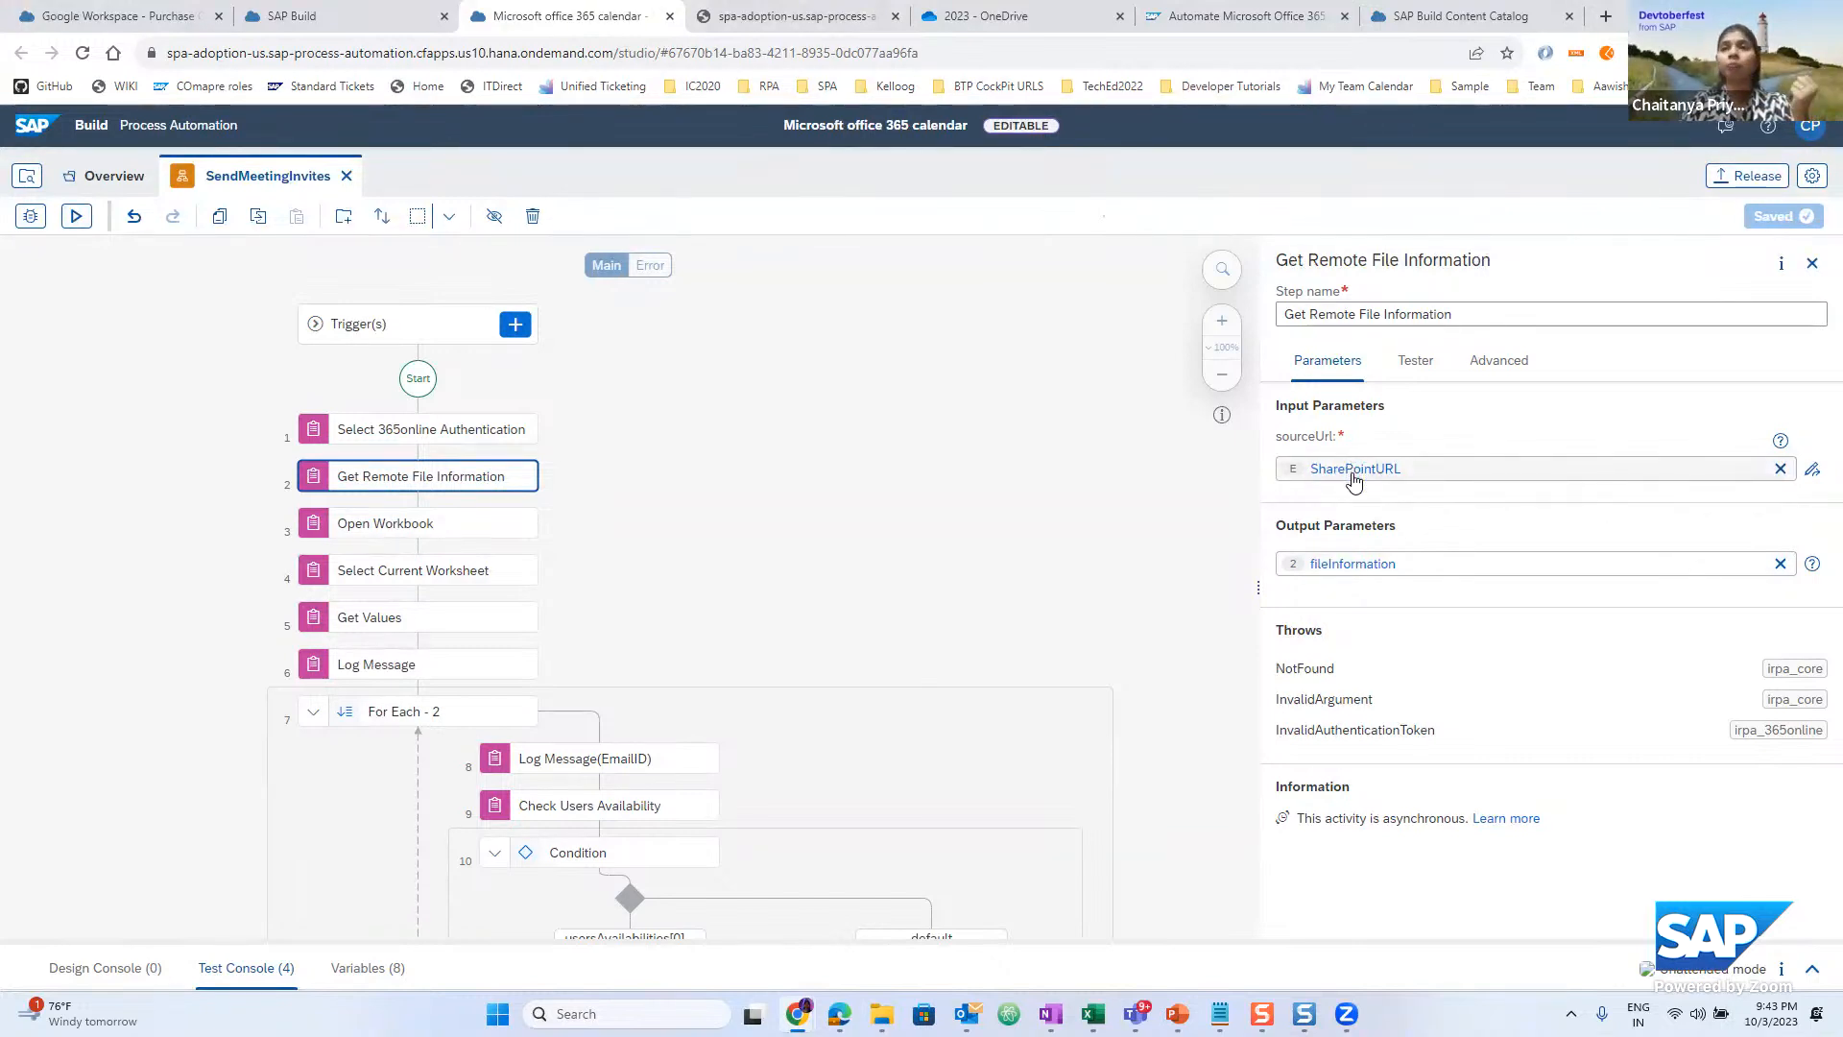
# Review the parameters of the Open Workbook and Select Current Worksheet steps, checking the worksheet name against SpeakersList.xlsx in Excel
pyautogui.click(388, 524)
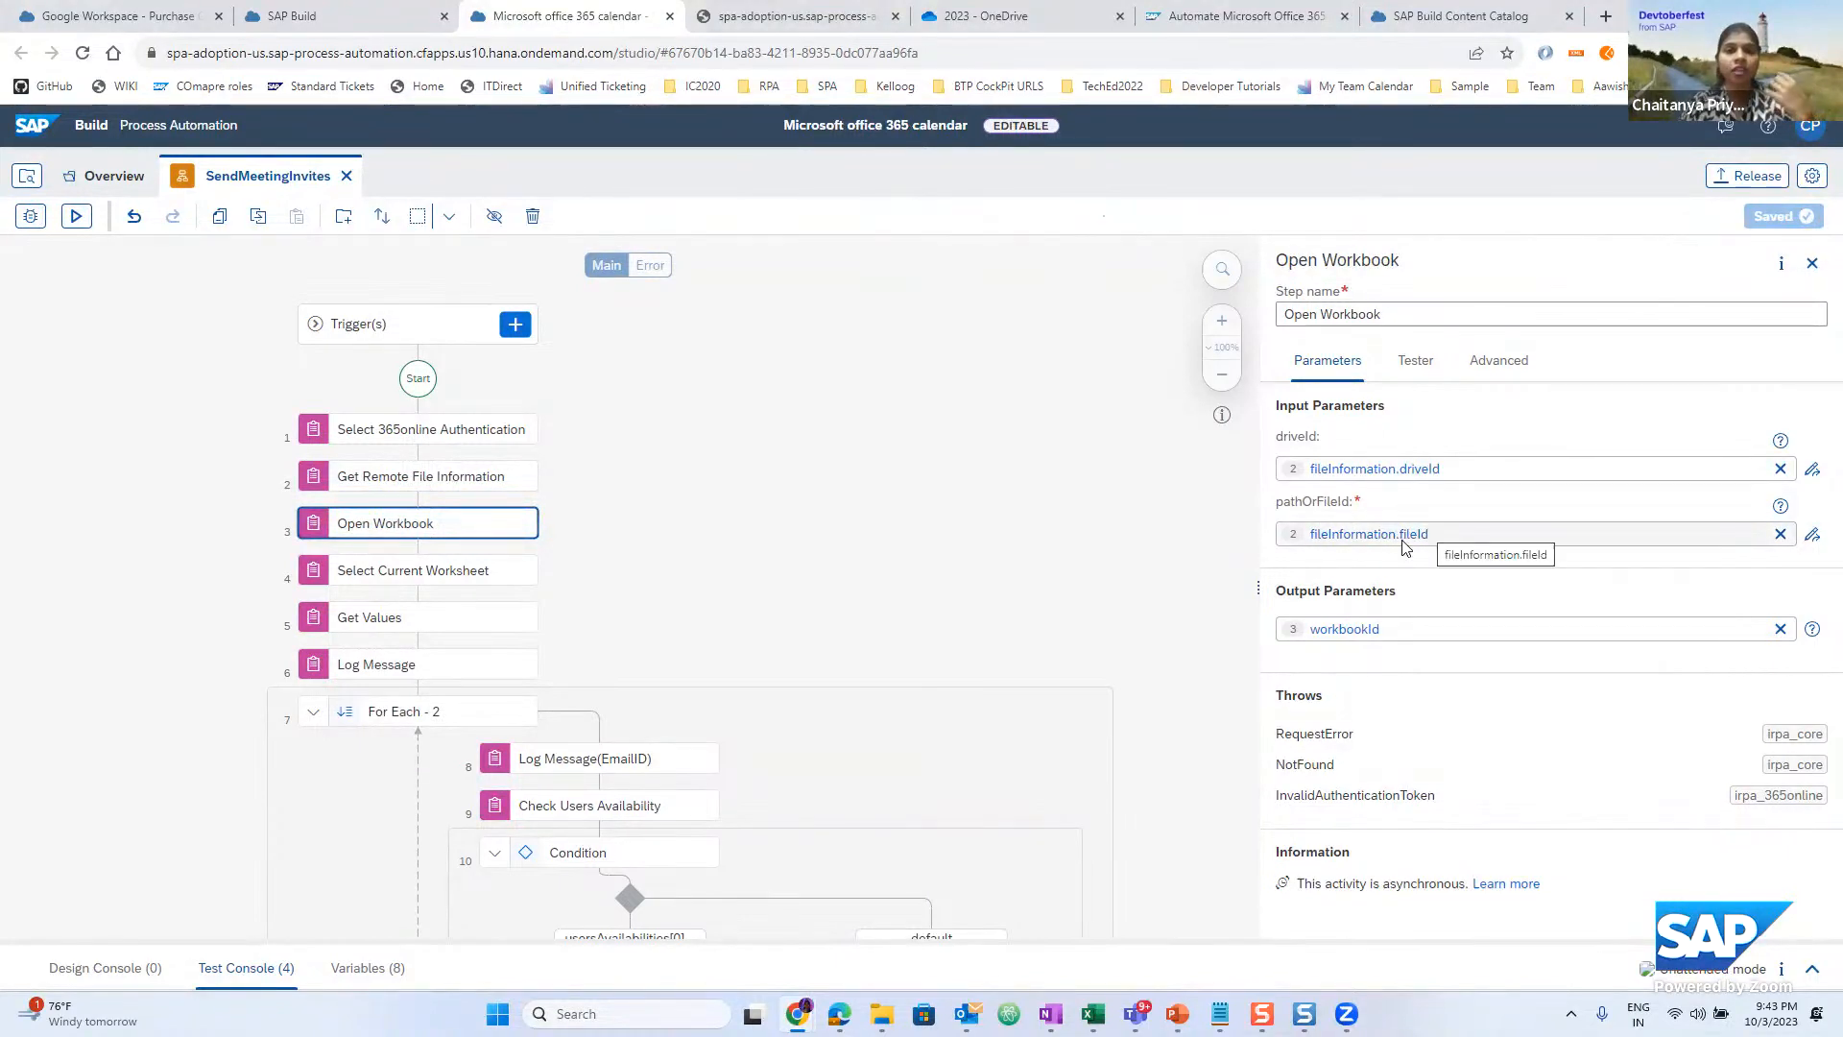
pyautogui.click(446, 573)
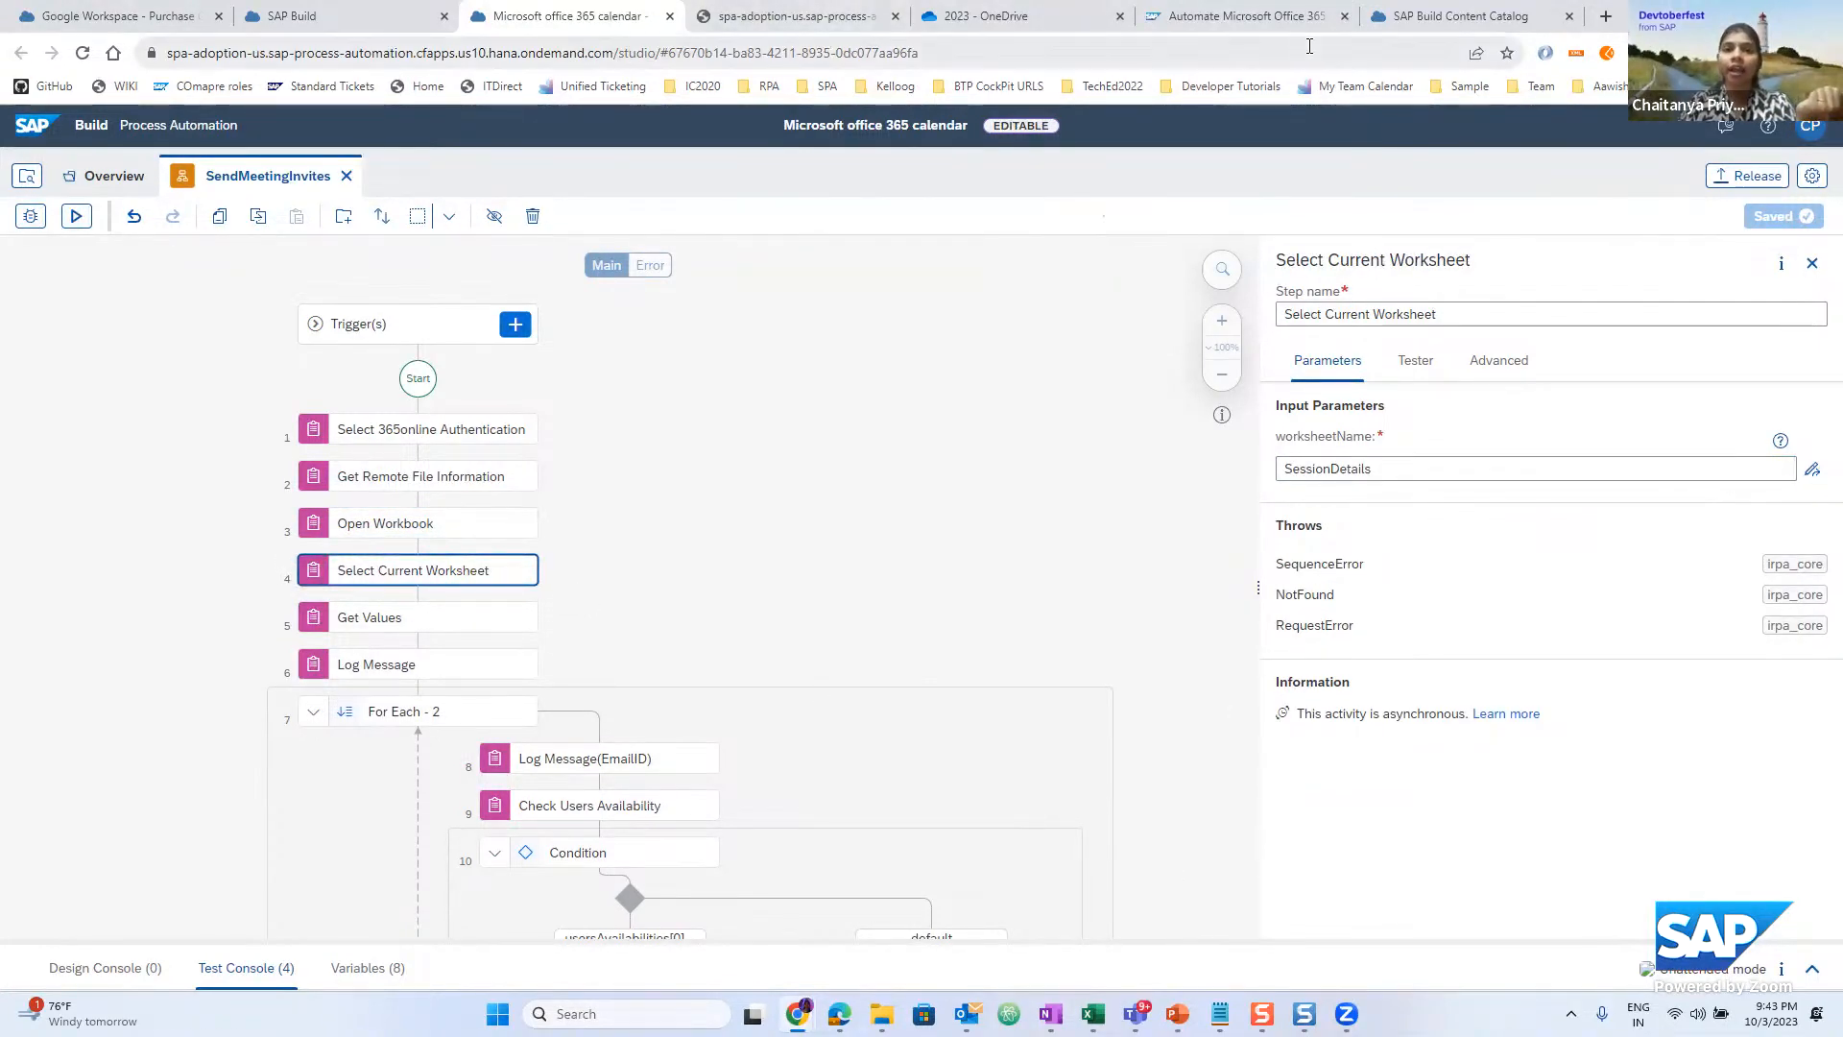
pyautogui.click(1088, 1008)
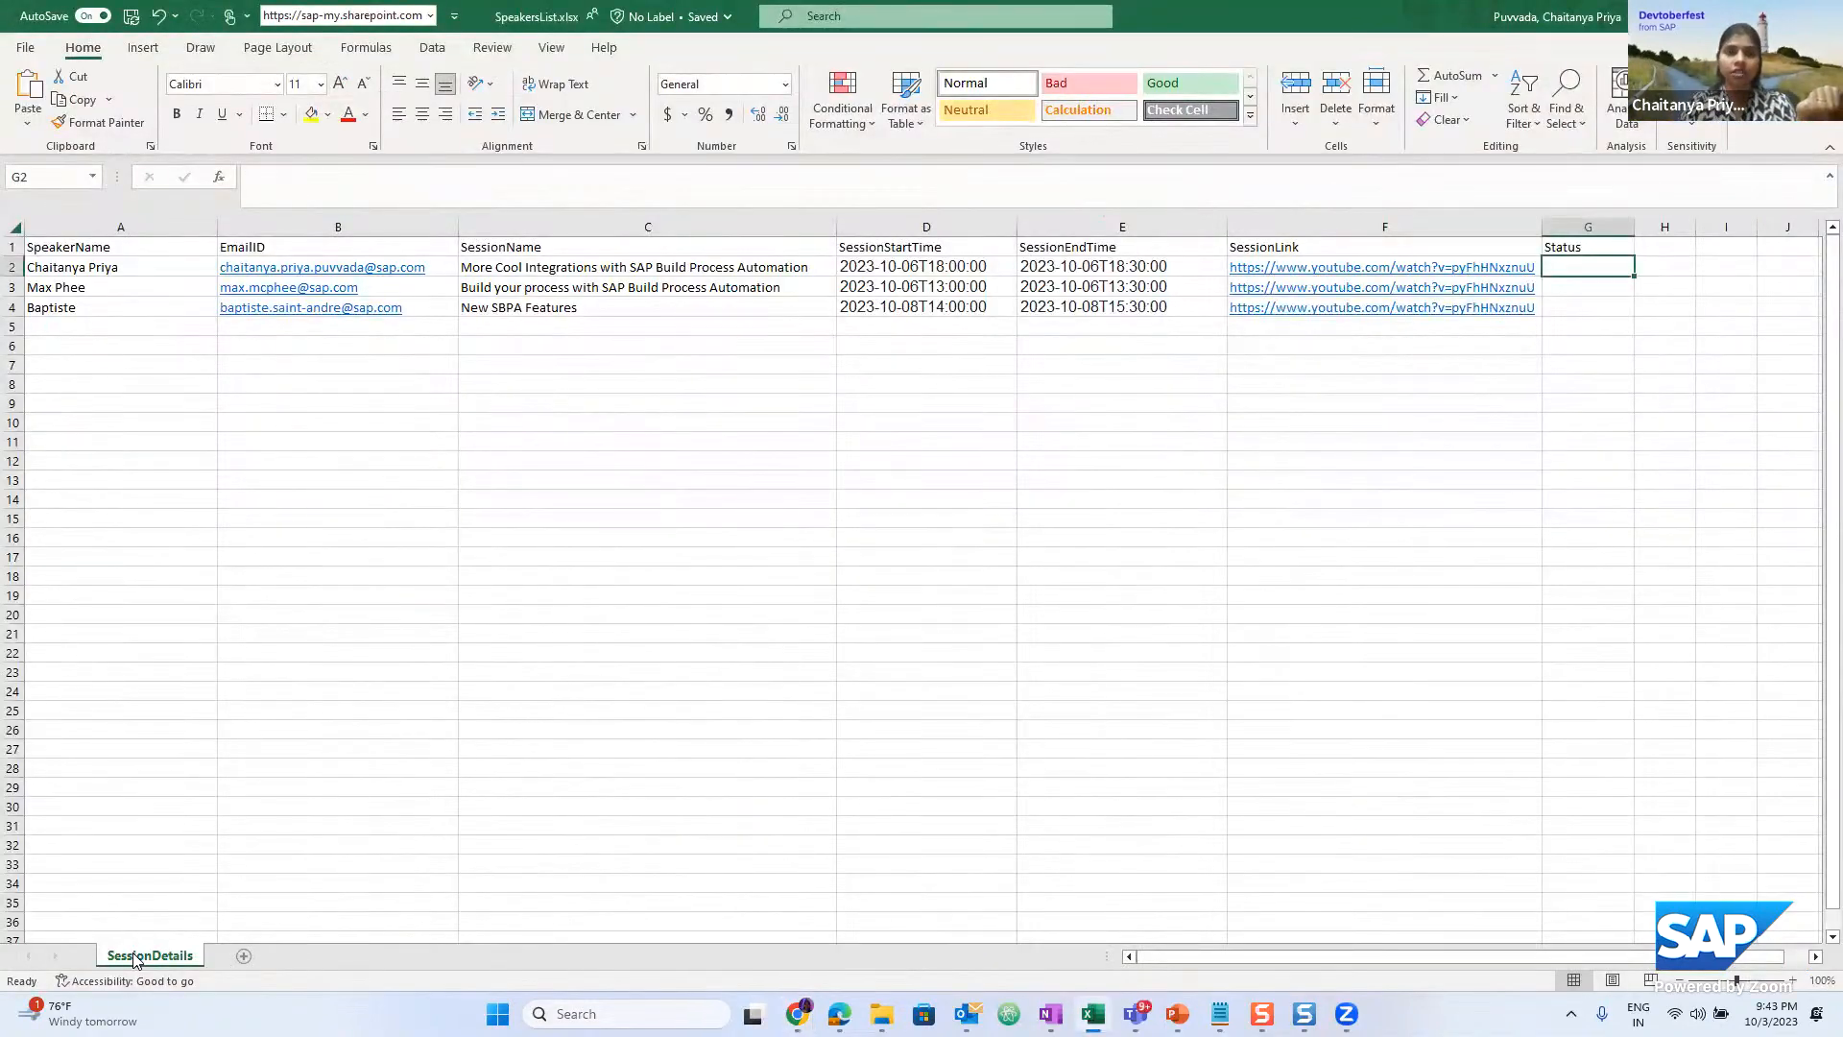
pyautogui.hotkey('alt', 'Tab')
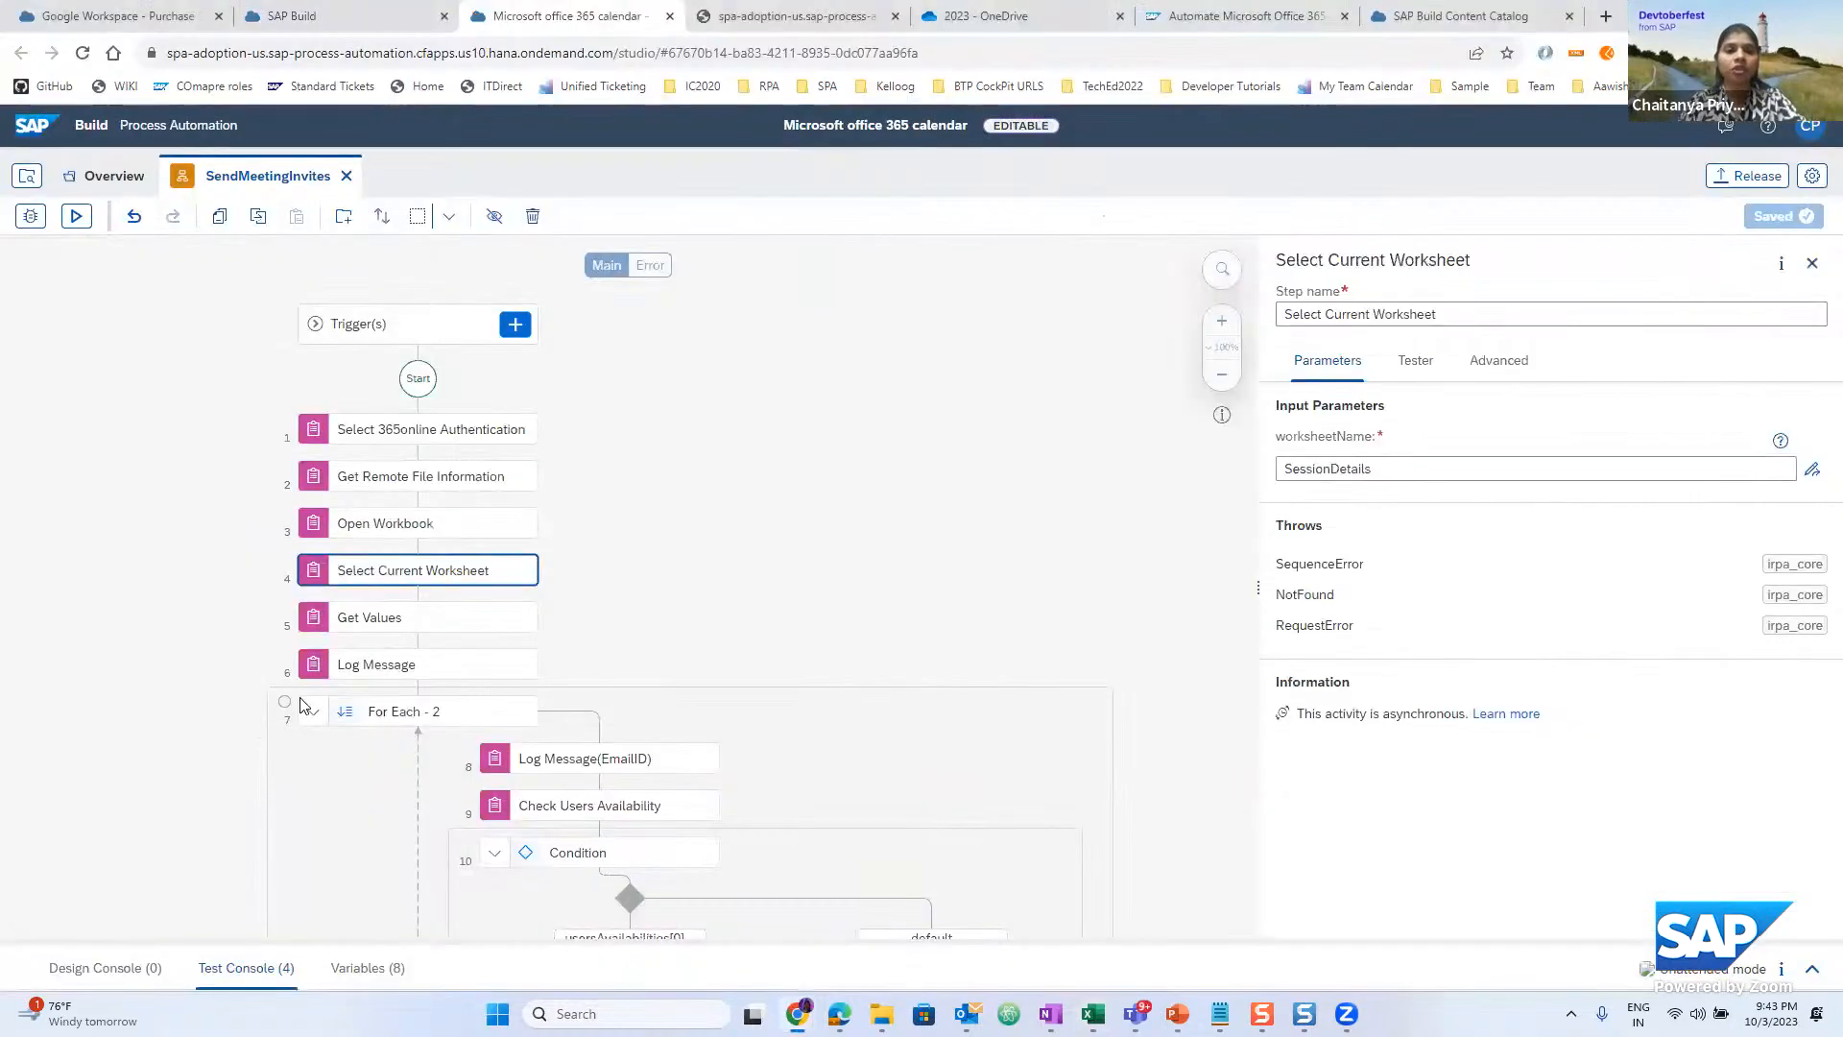
# Review the Get Values step's range, format and output parameters against the header and speaker rows in the SessionDetails sheet
pyautogui.click(372, 618)
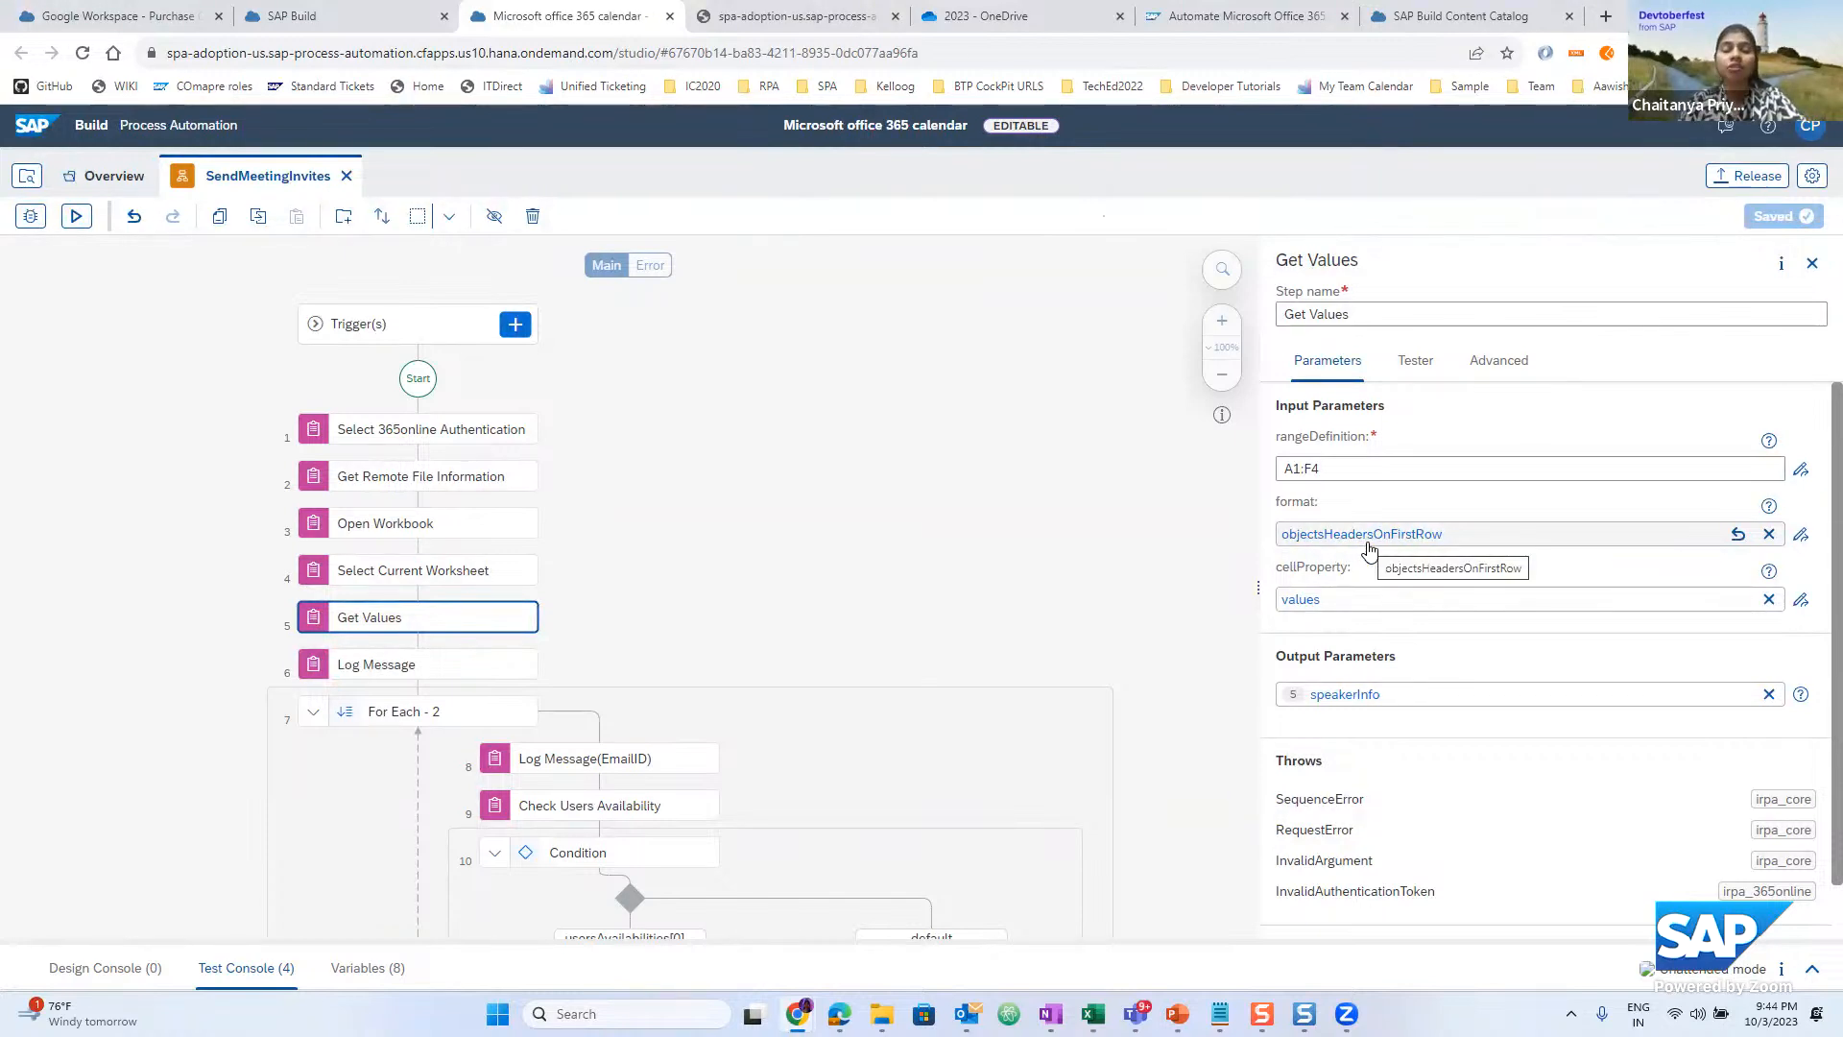
pyautogui.hotkey('alt', 'Tab')
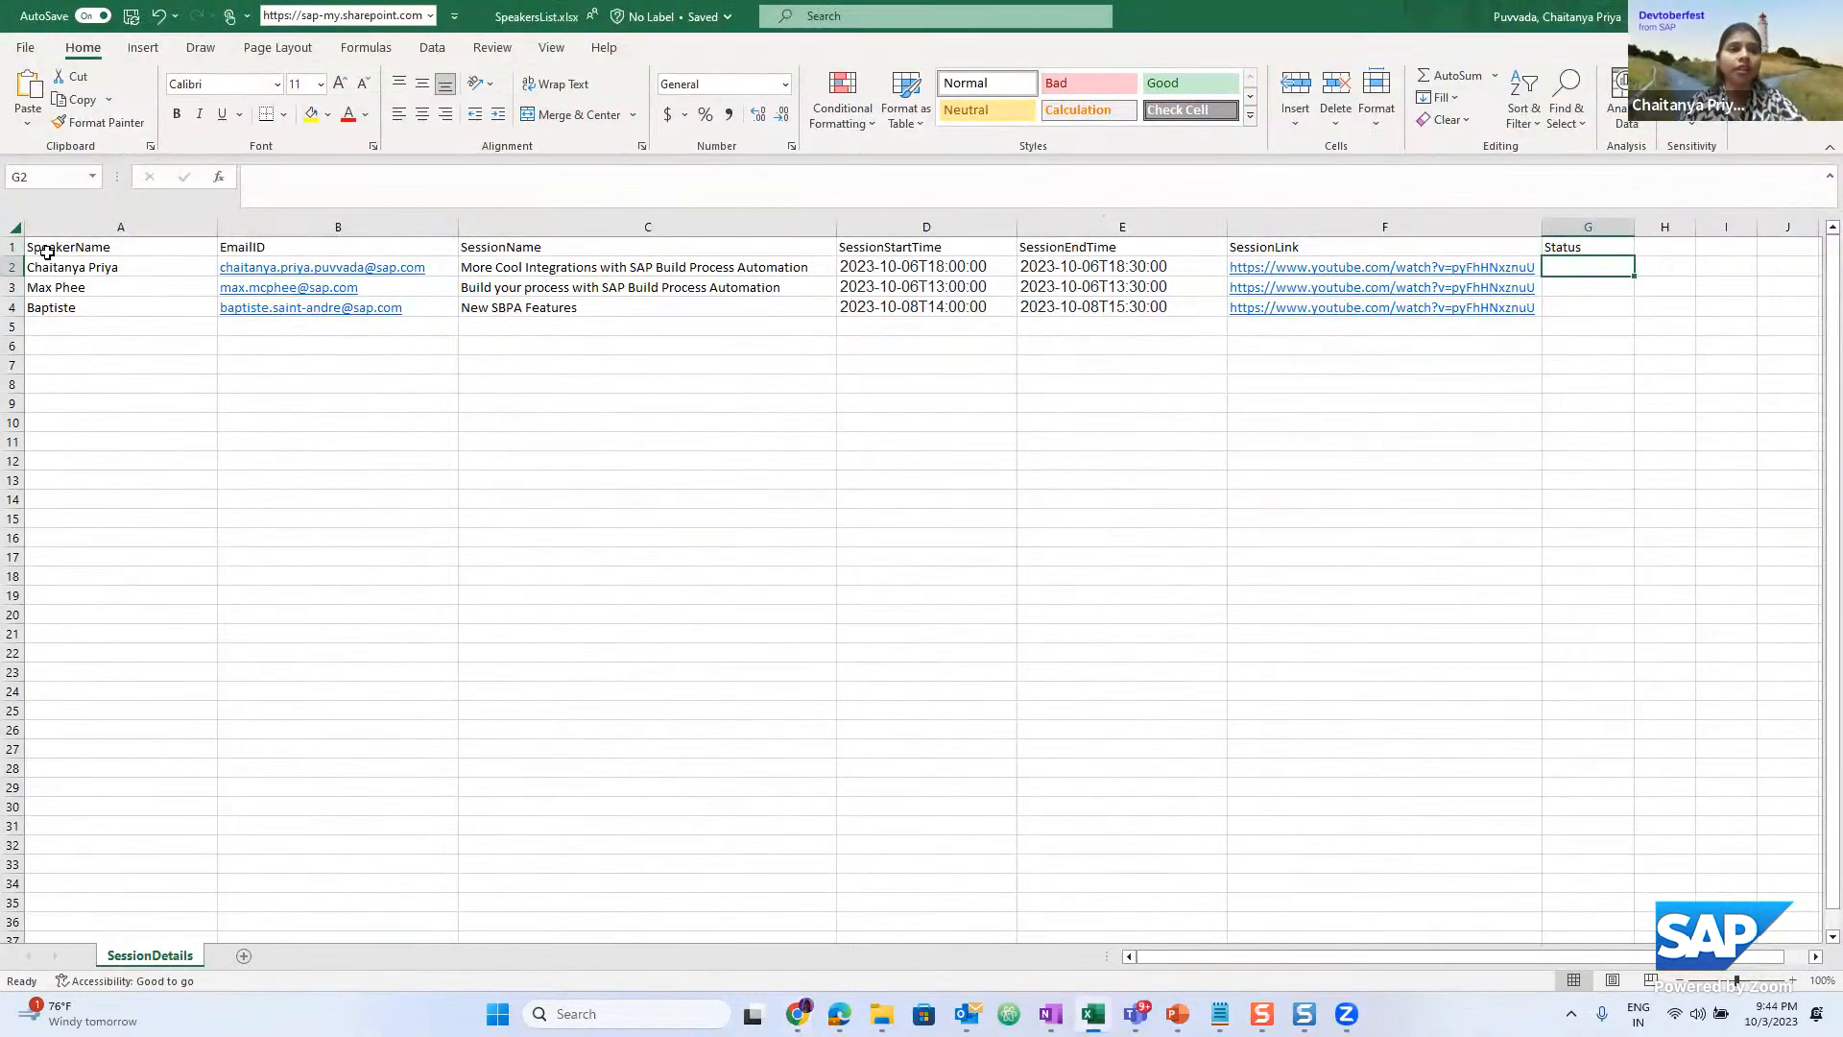
pyautogui.click(11, 247)
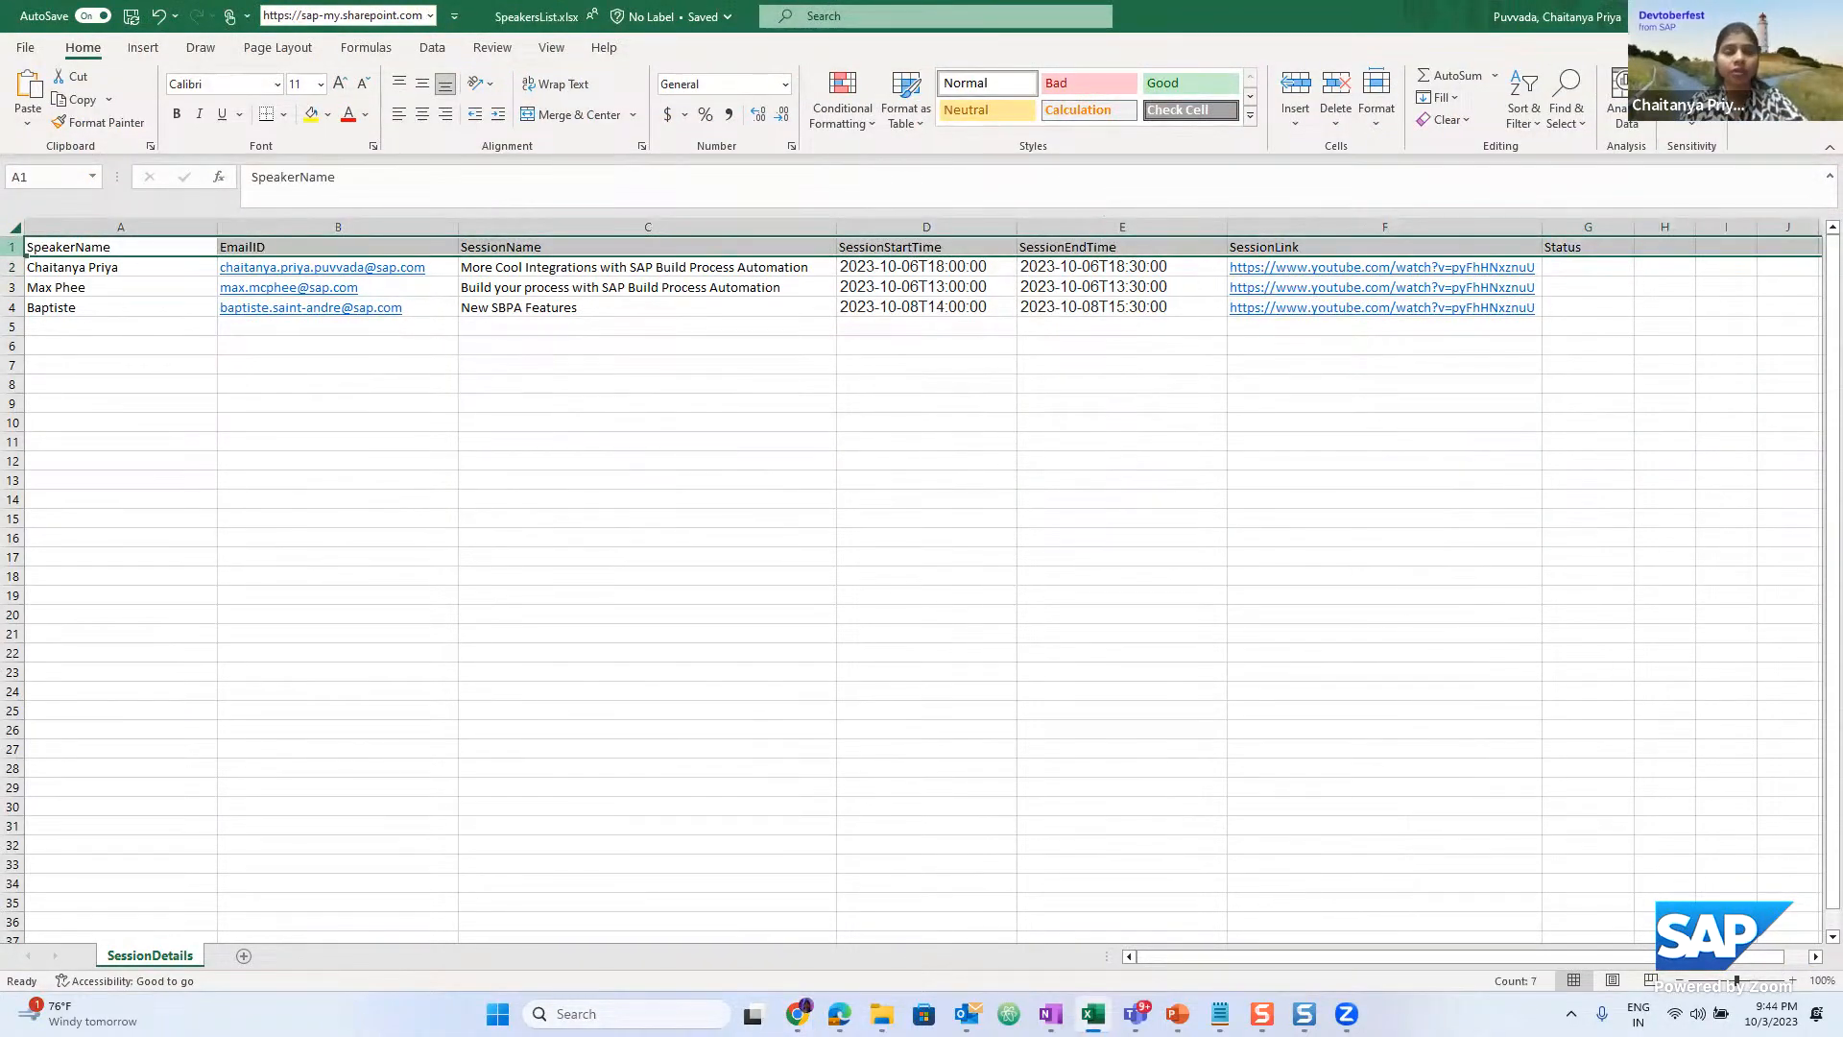
pyautogui.click(11, 267)
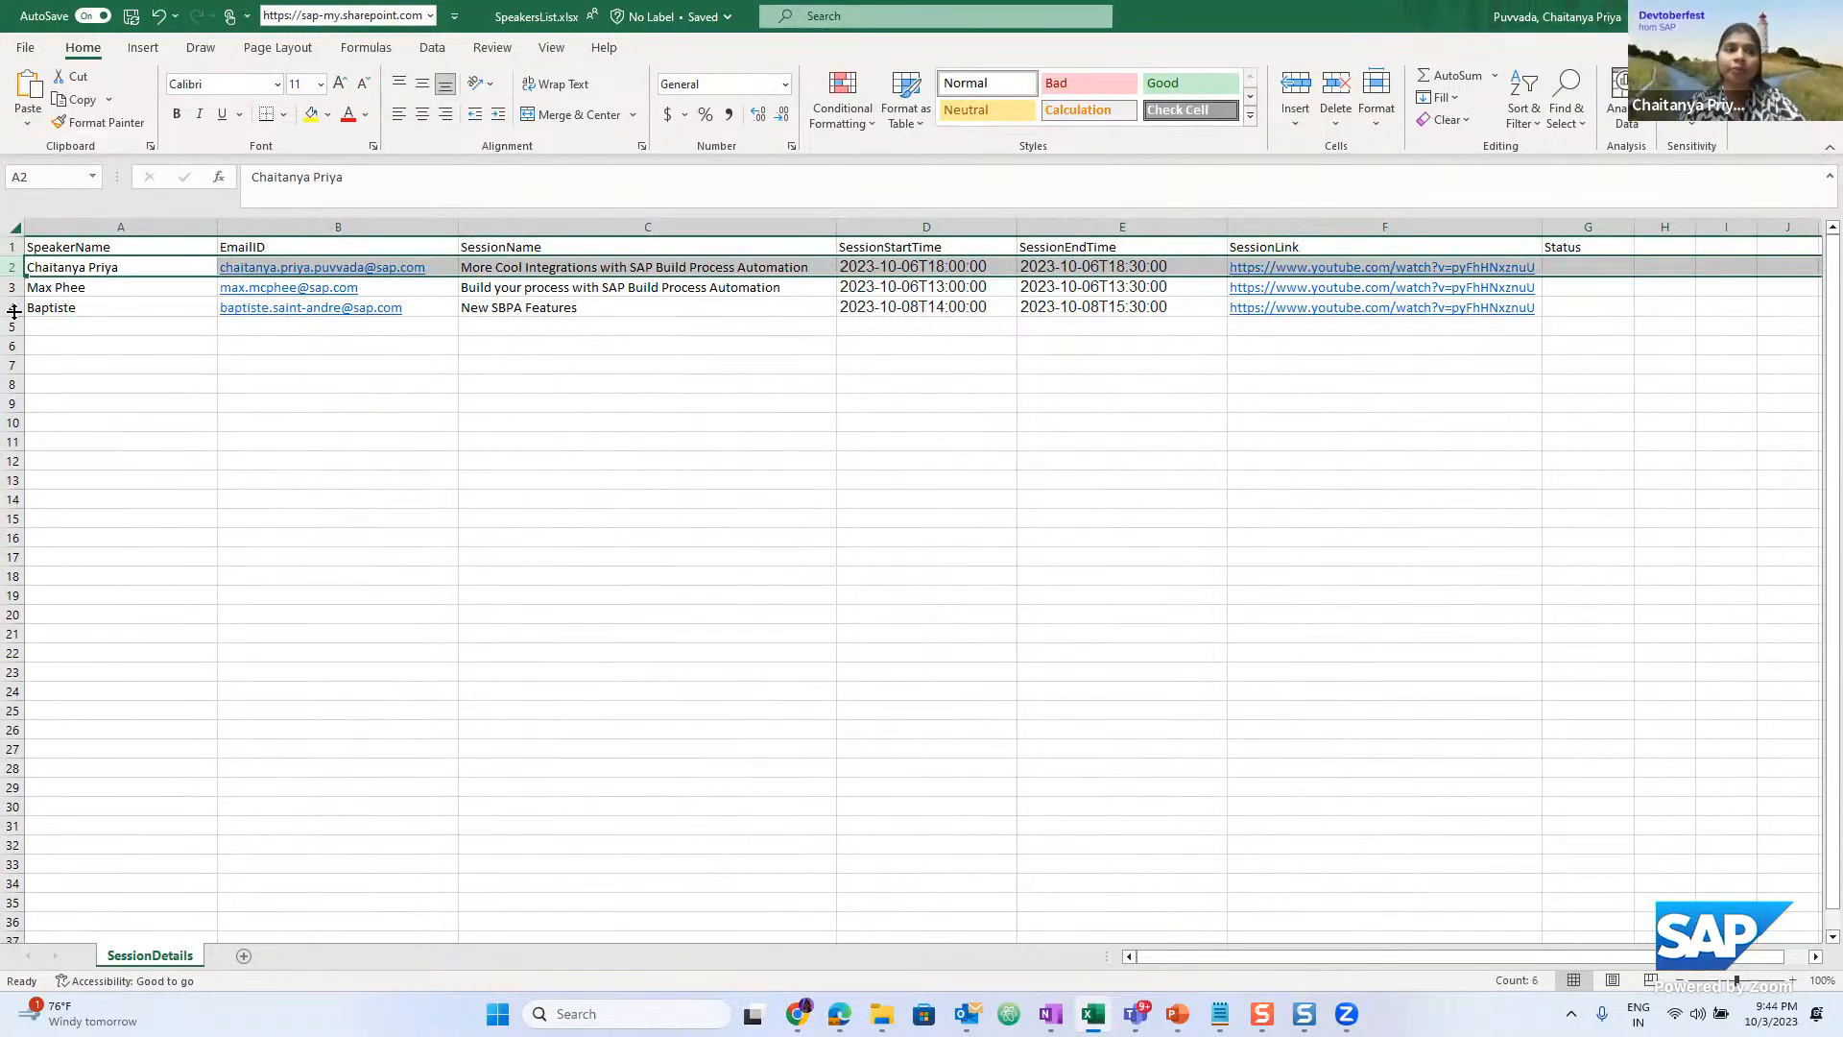
pyautogui.hotkey('alt', 'Tab')
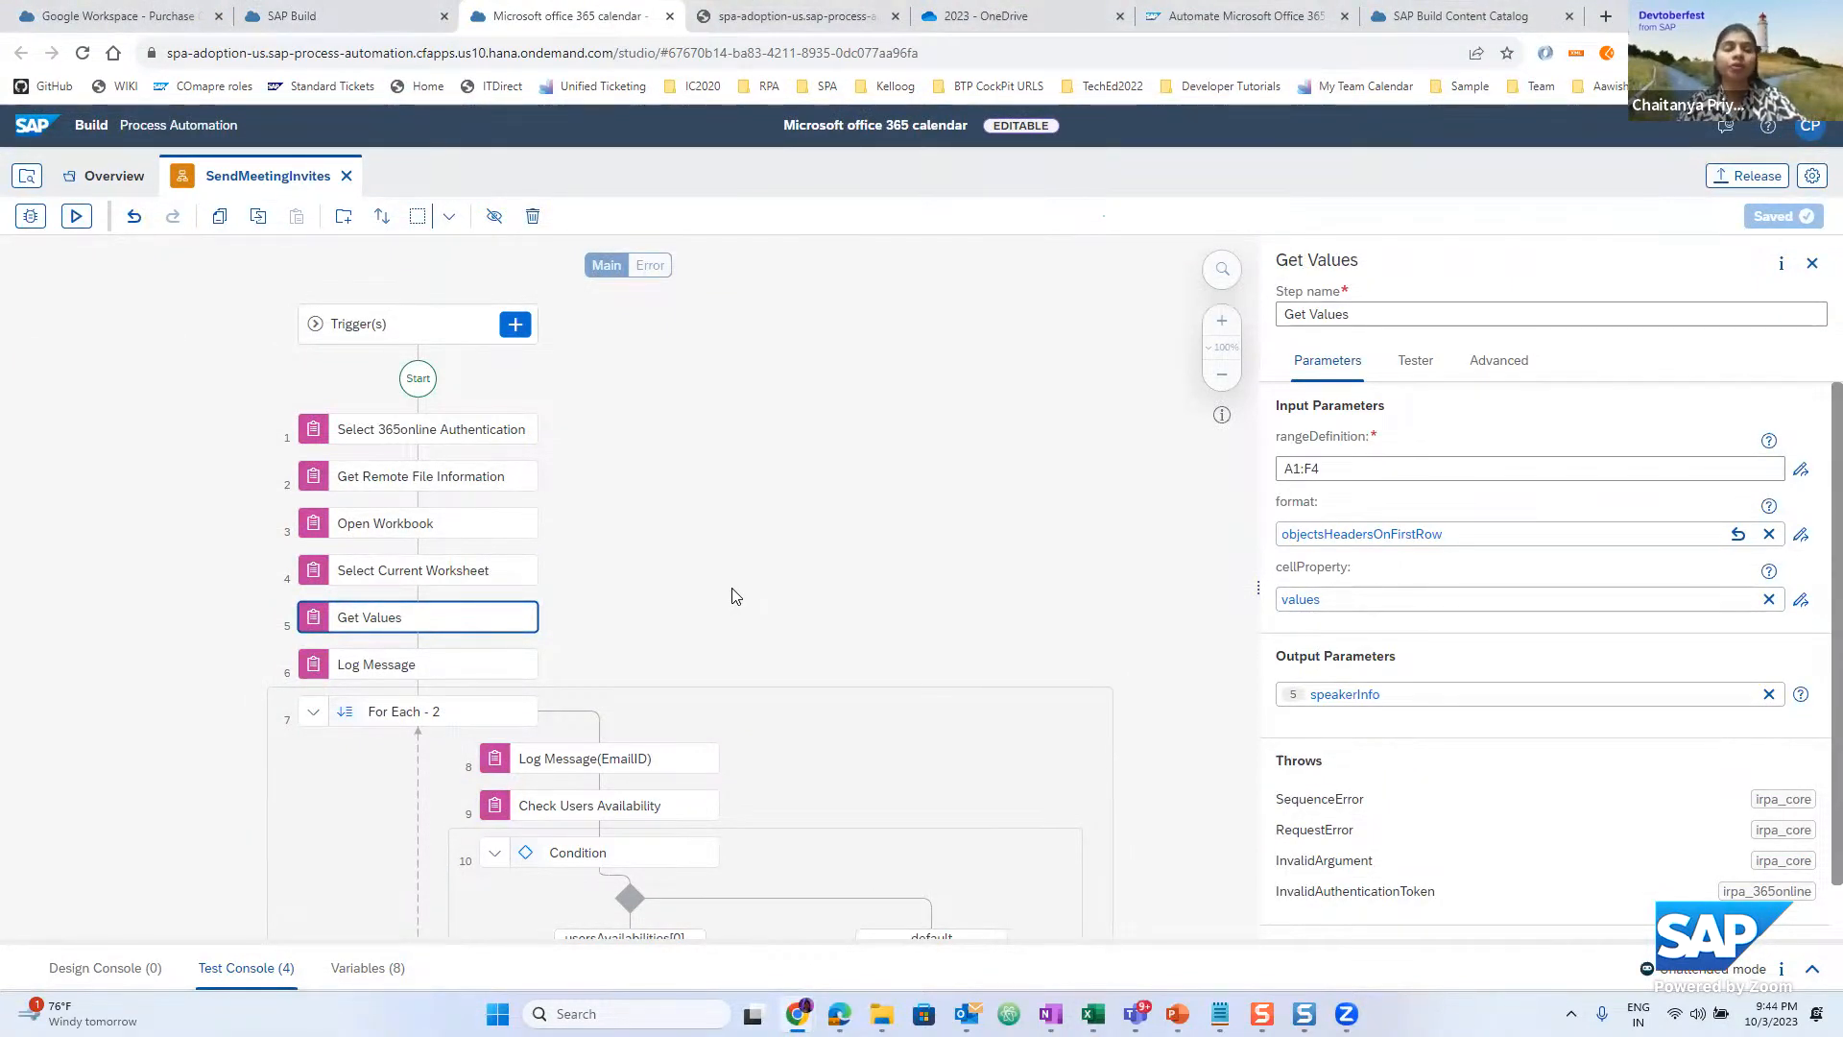
pyautogui.hotkey('alt', 'Tab')
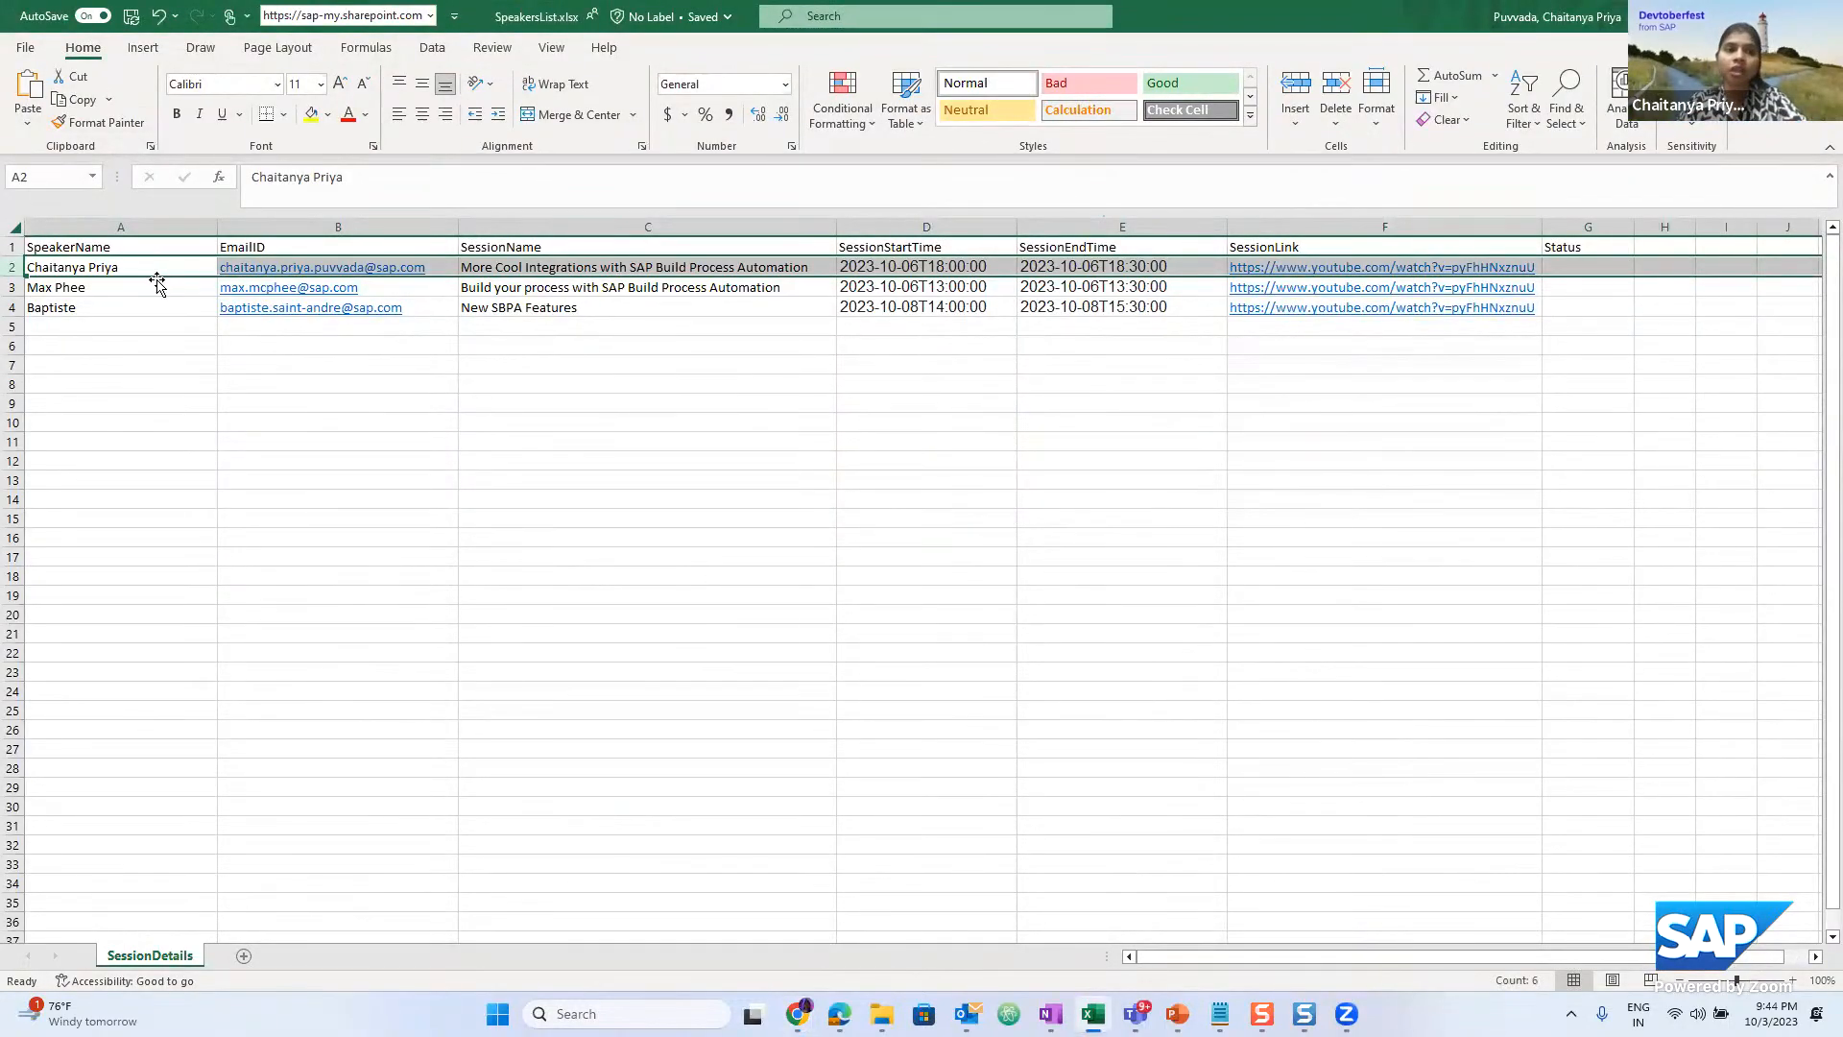
pyautogui.hotkey('alt', 'Tab')
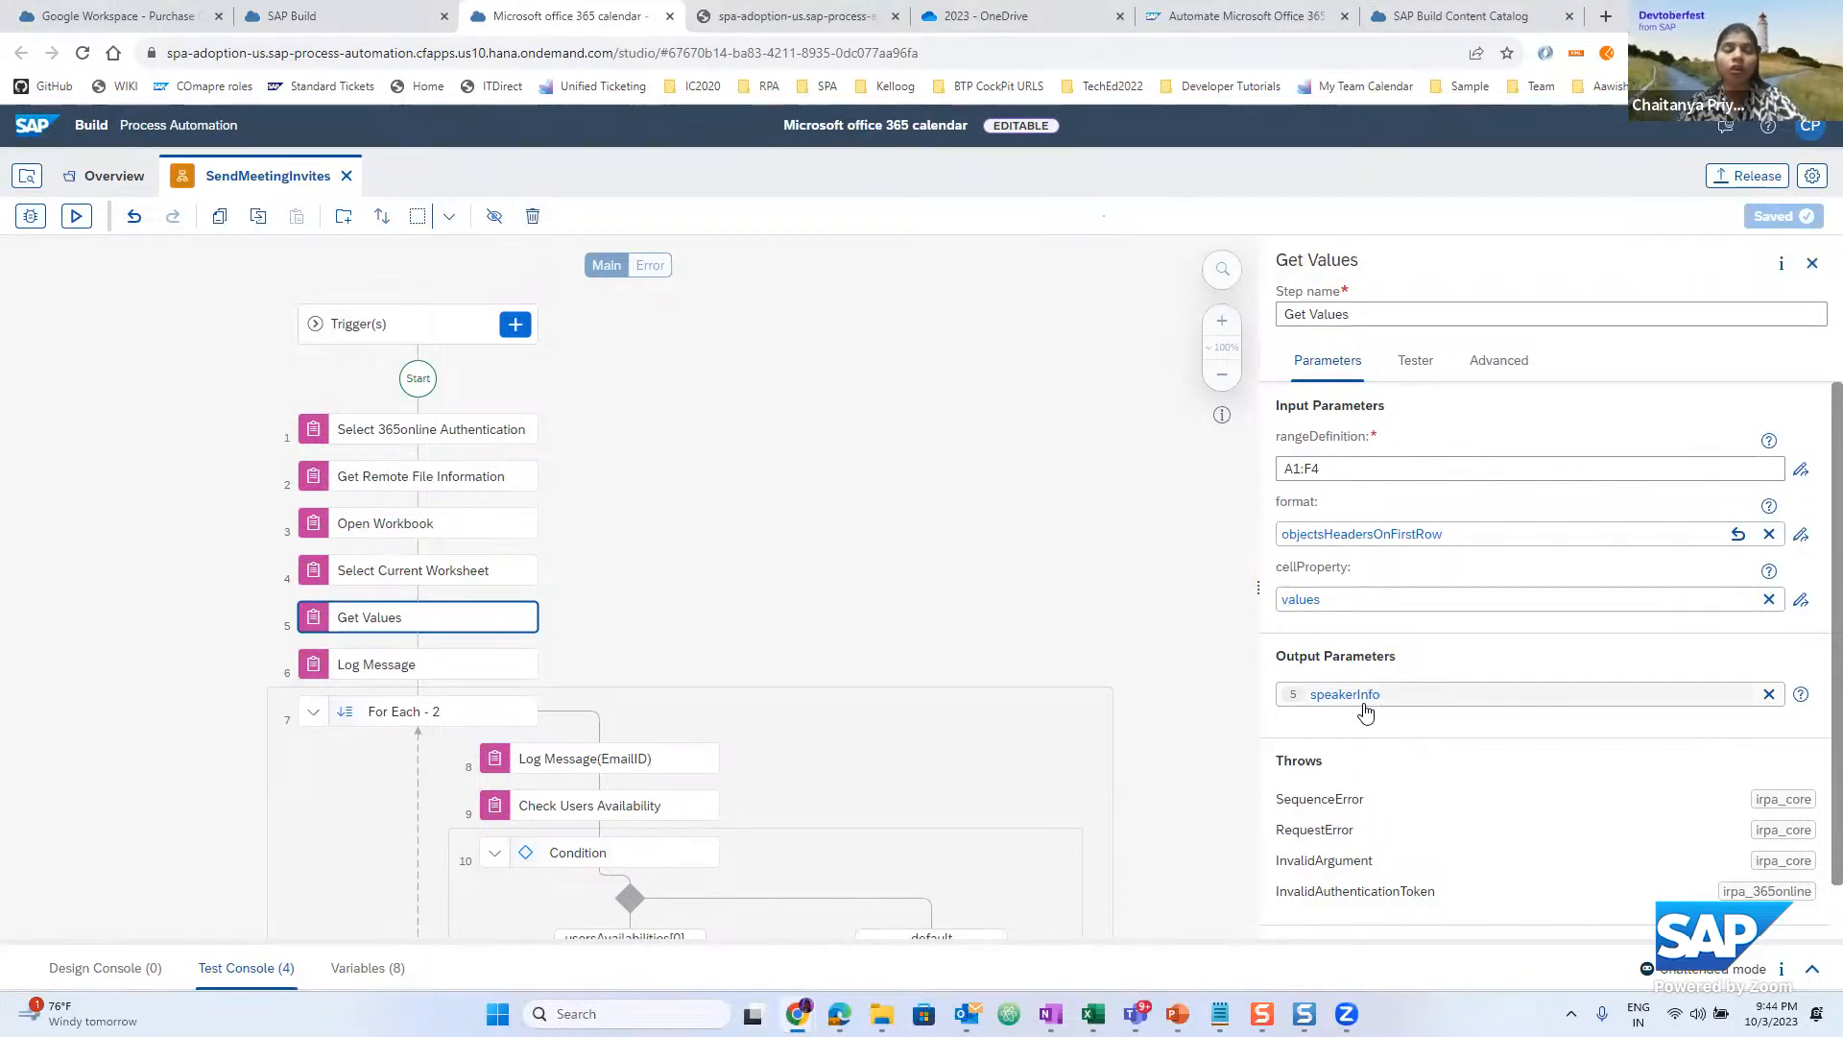
pyautogui.hotkey('alt', 'Tab')
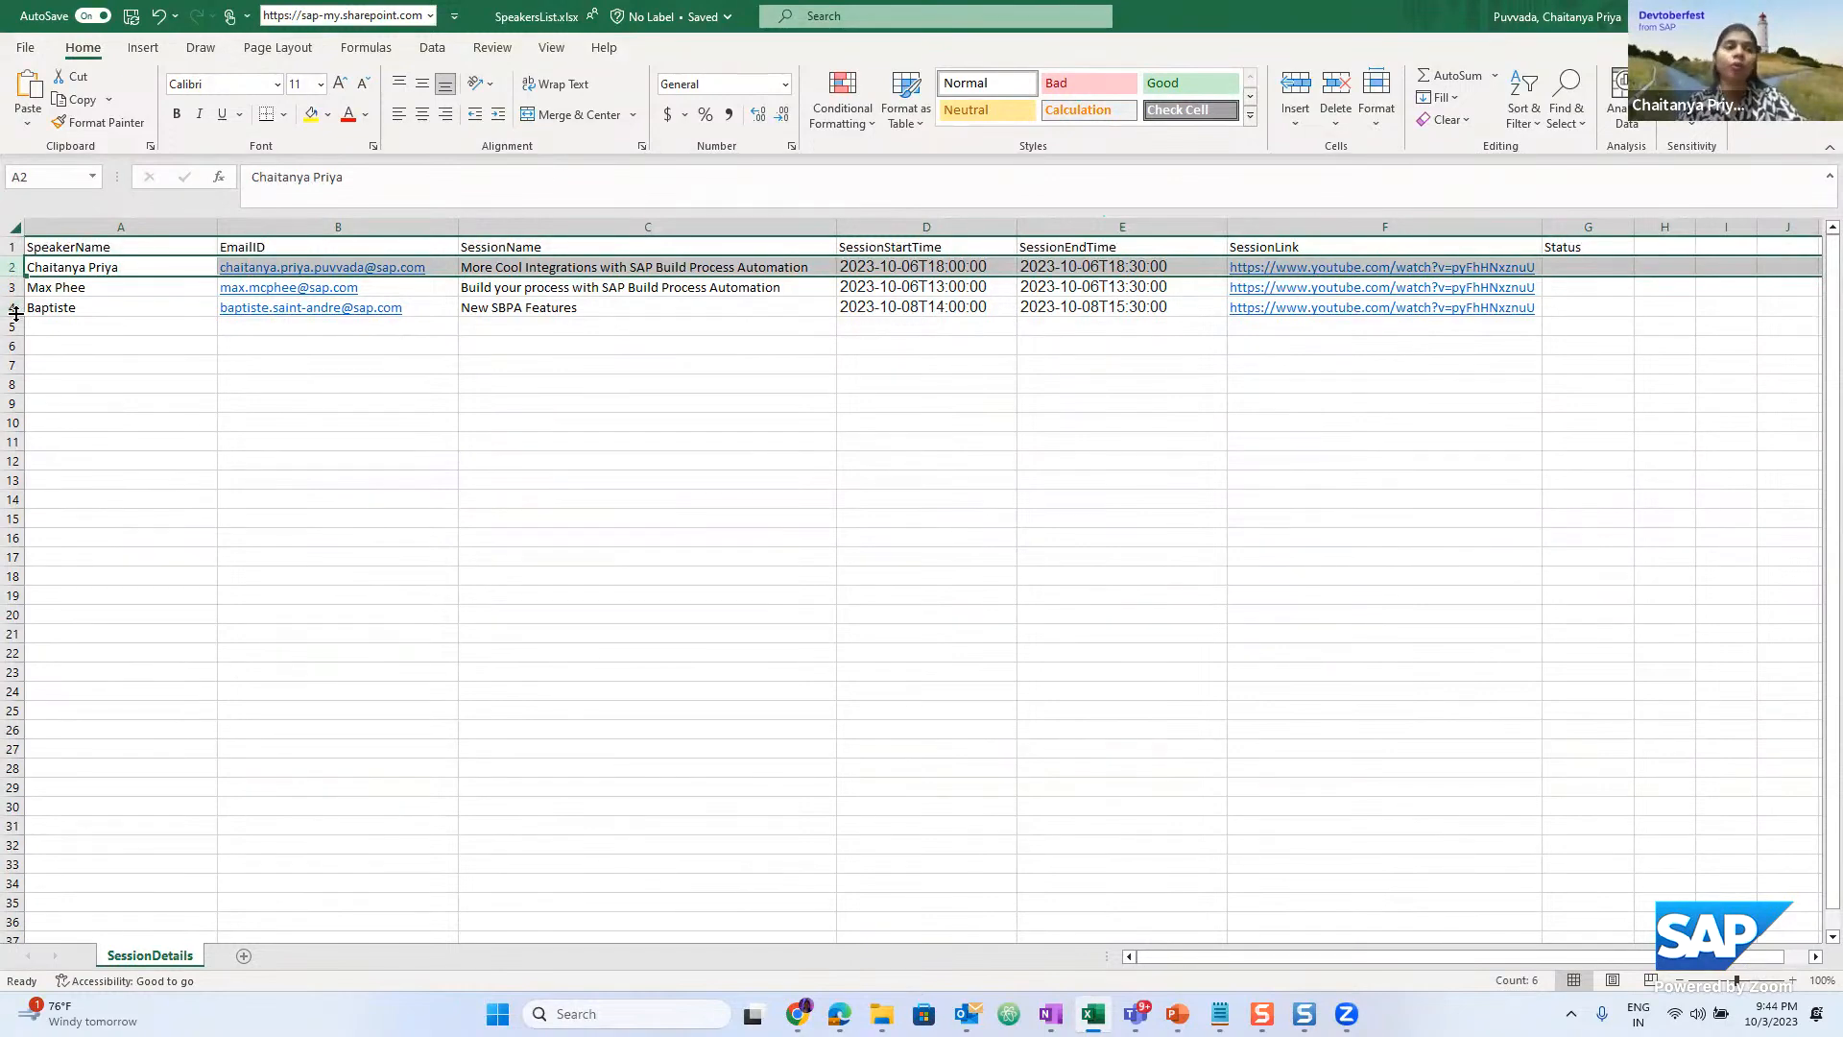
pyautogui.hotkey('alt', 'Tab')
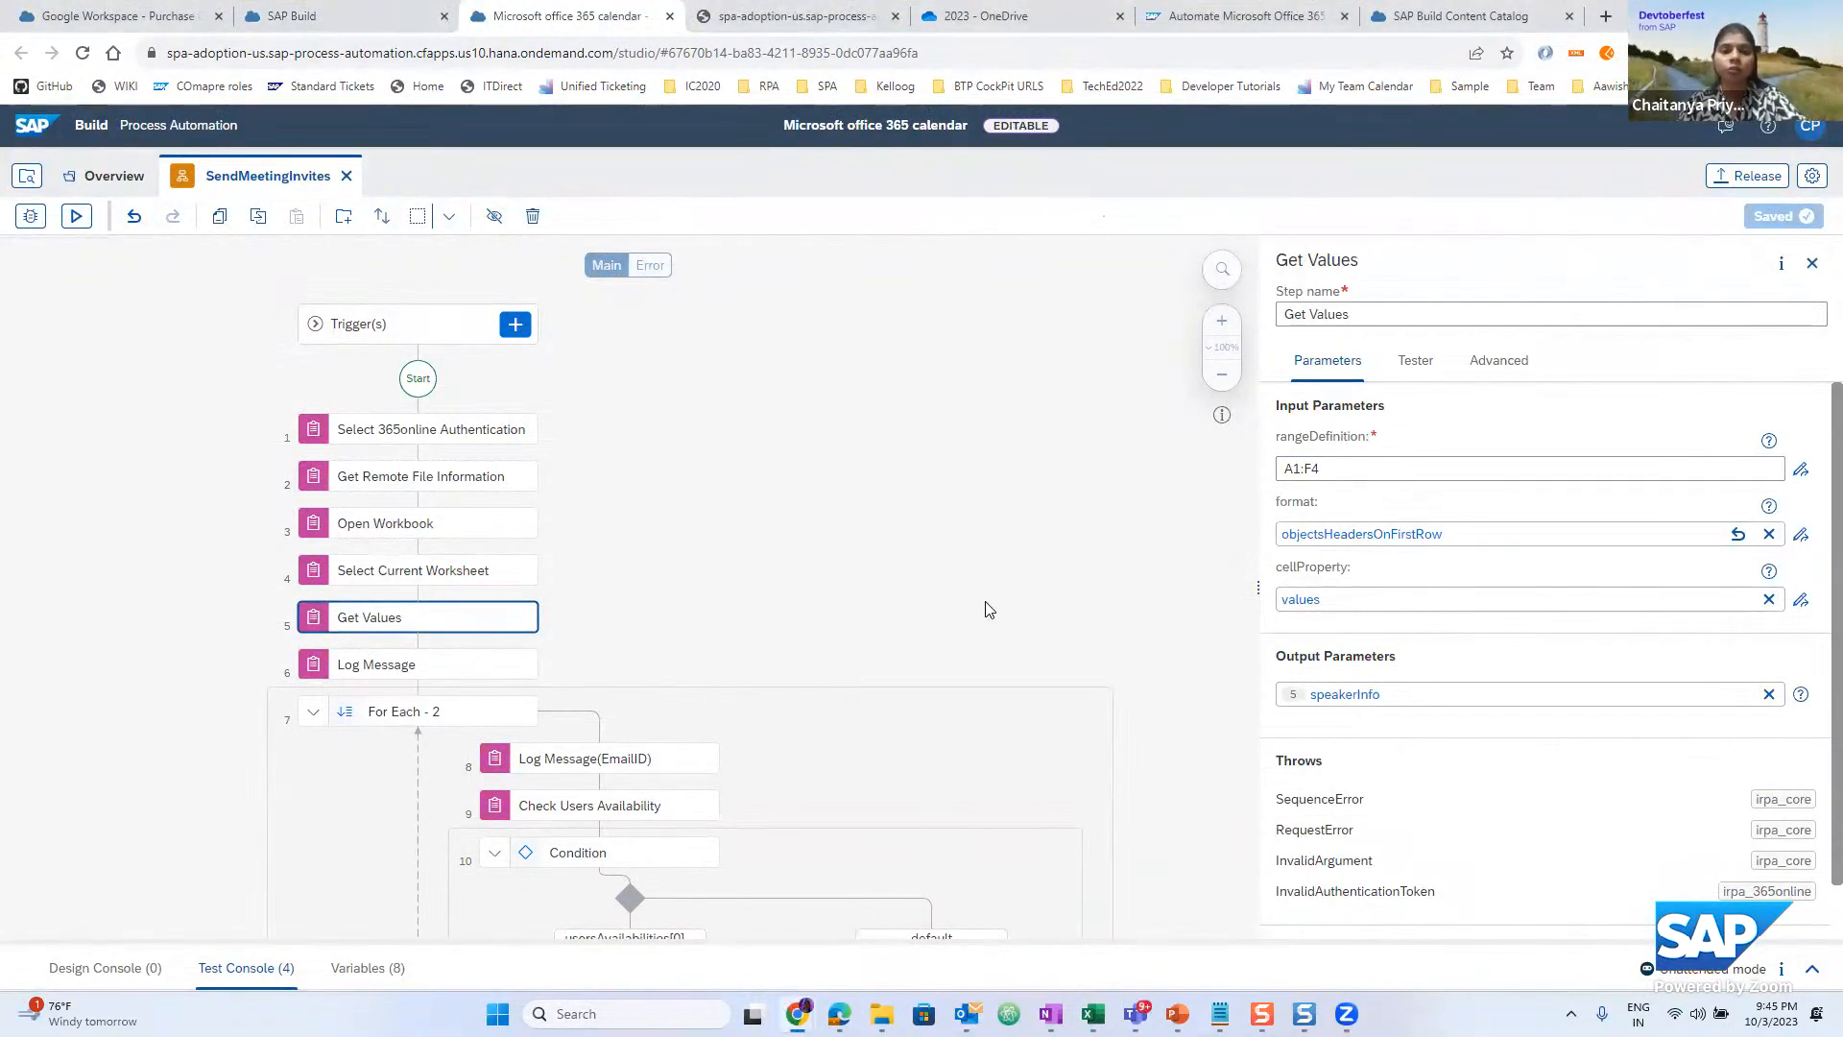
# Review the message parameter of the Log Message step and the contents of the For Each loop below it
pyautogui.scroll(-1, 655, 623)
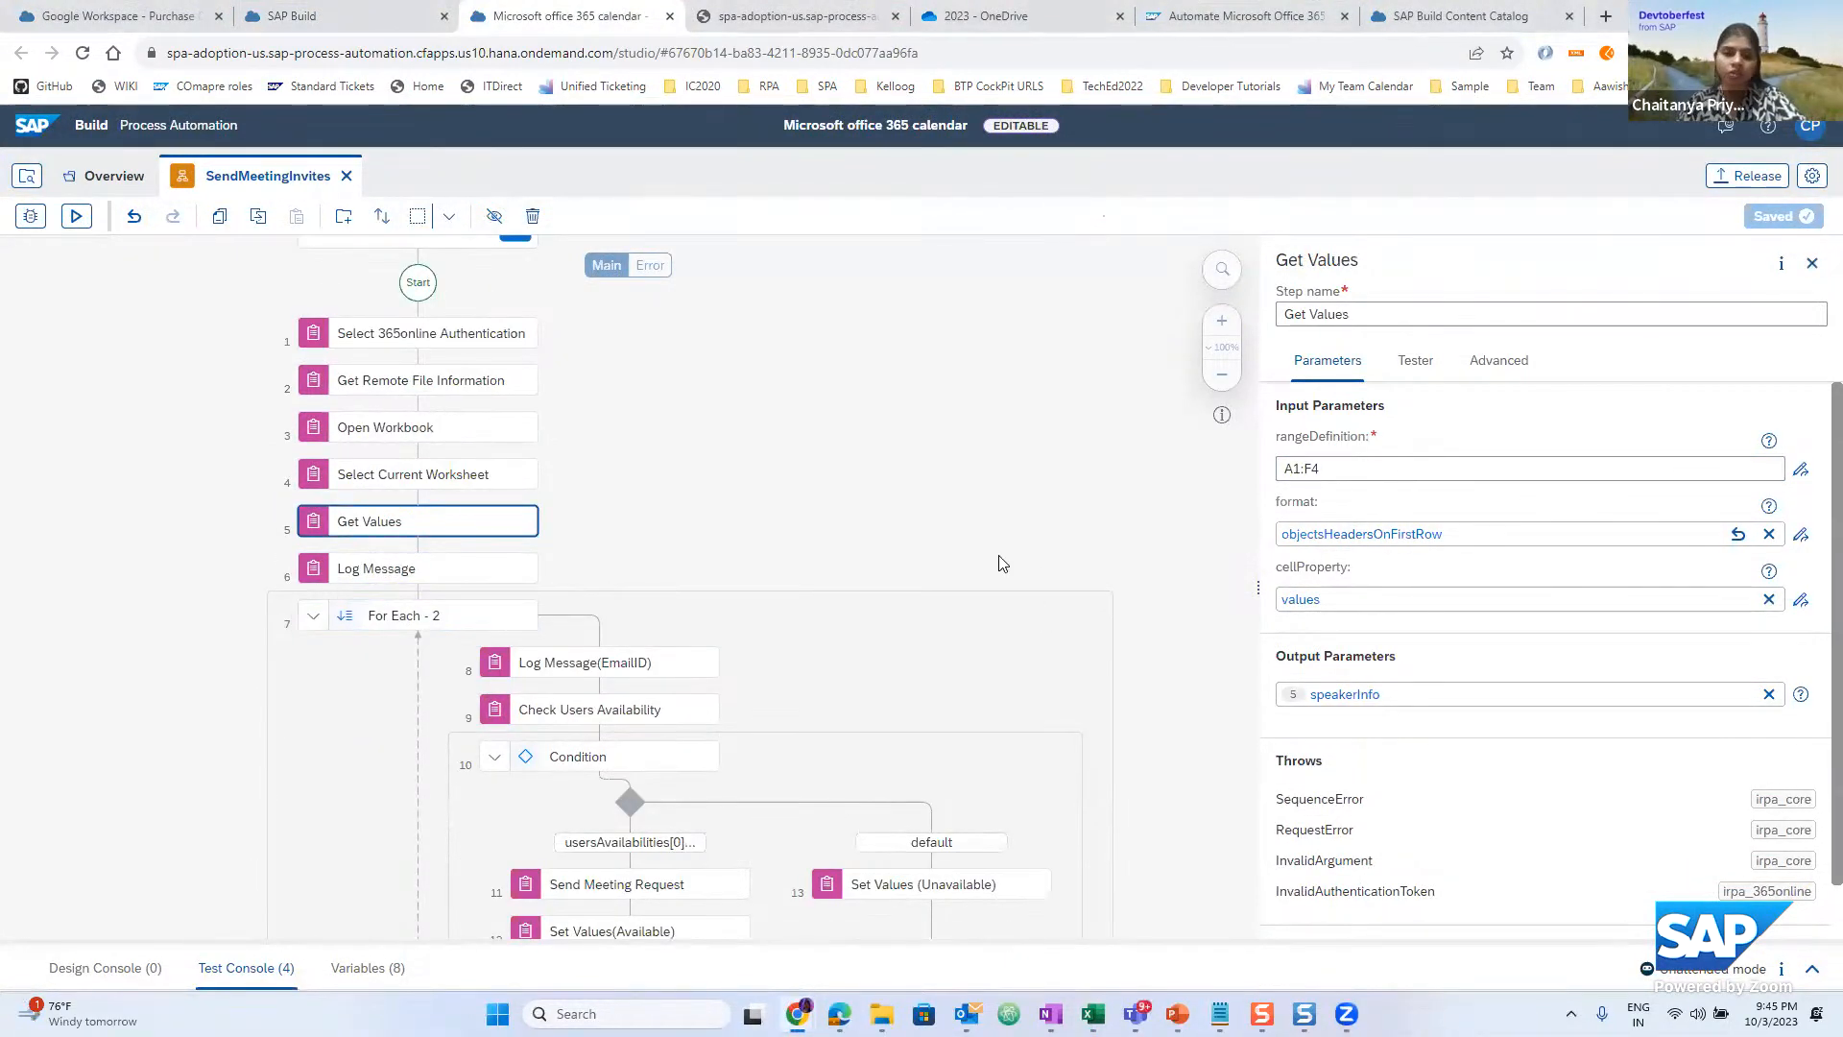
pyautogui.click(396, 574)
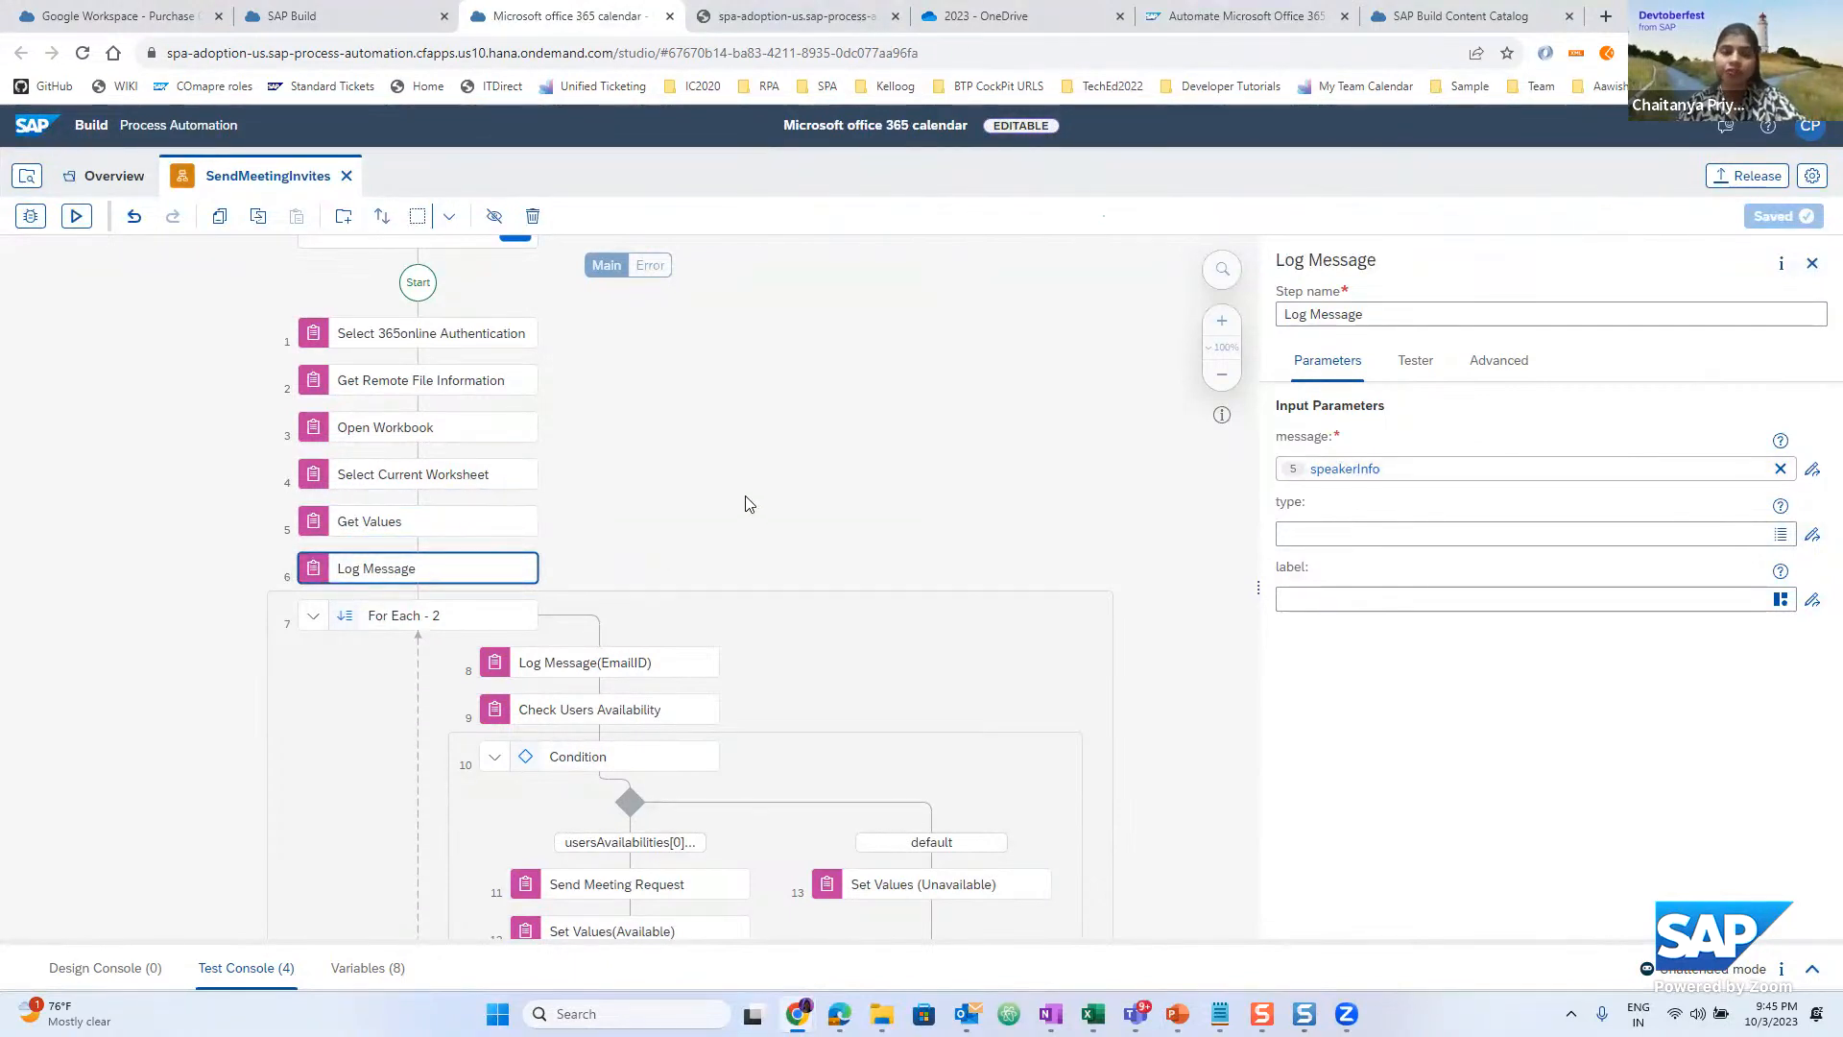
pyautogui.scroll(-1, 752, 499)
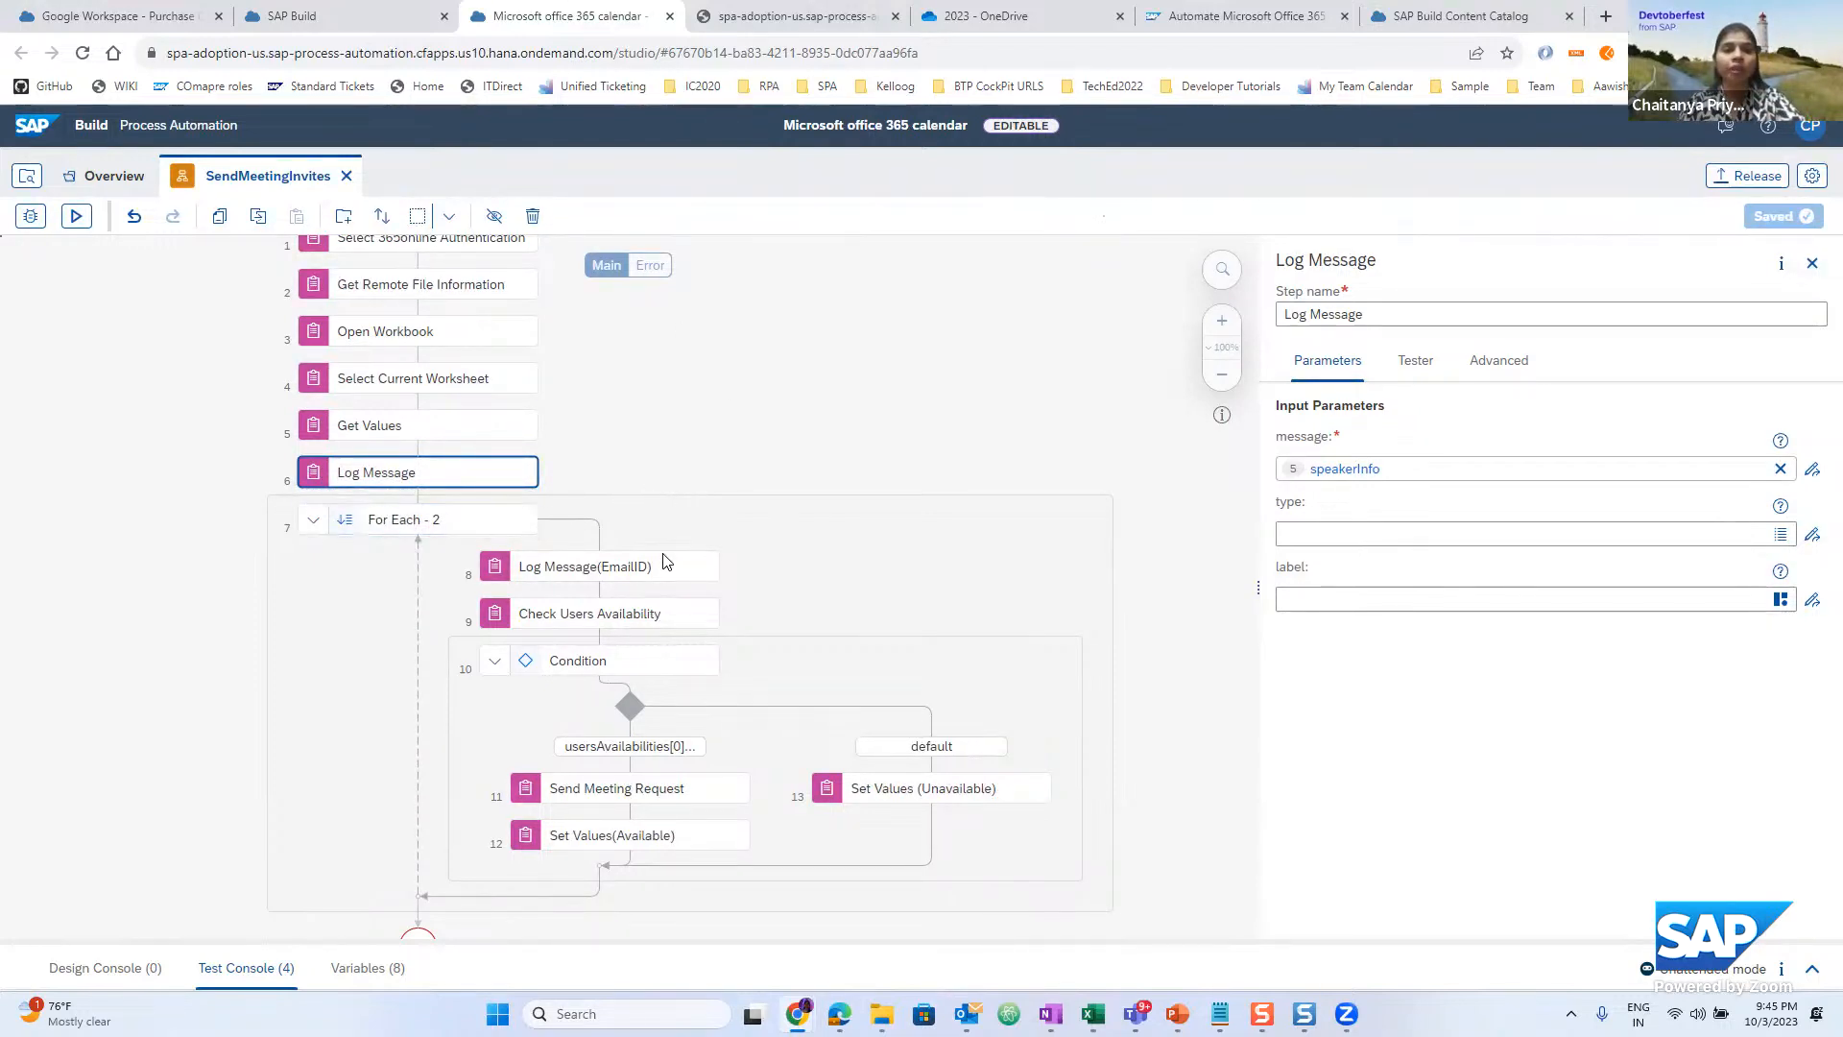
# Open the Check Users Availability step, widen its details area, and compare its date-time parameters with the session times in Excel
pyautogui.click(619, 619)
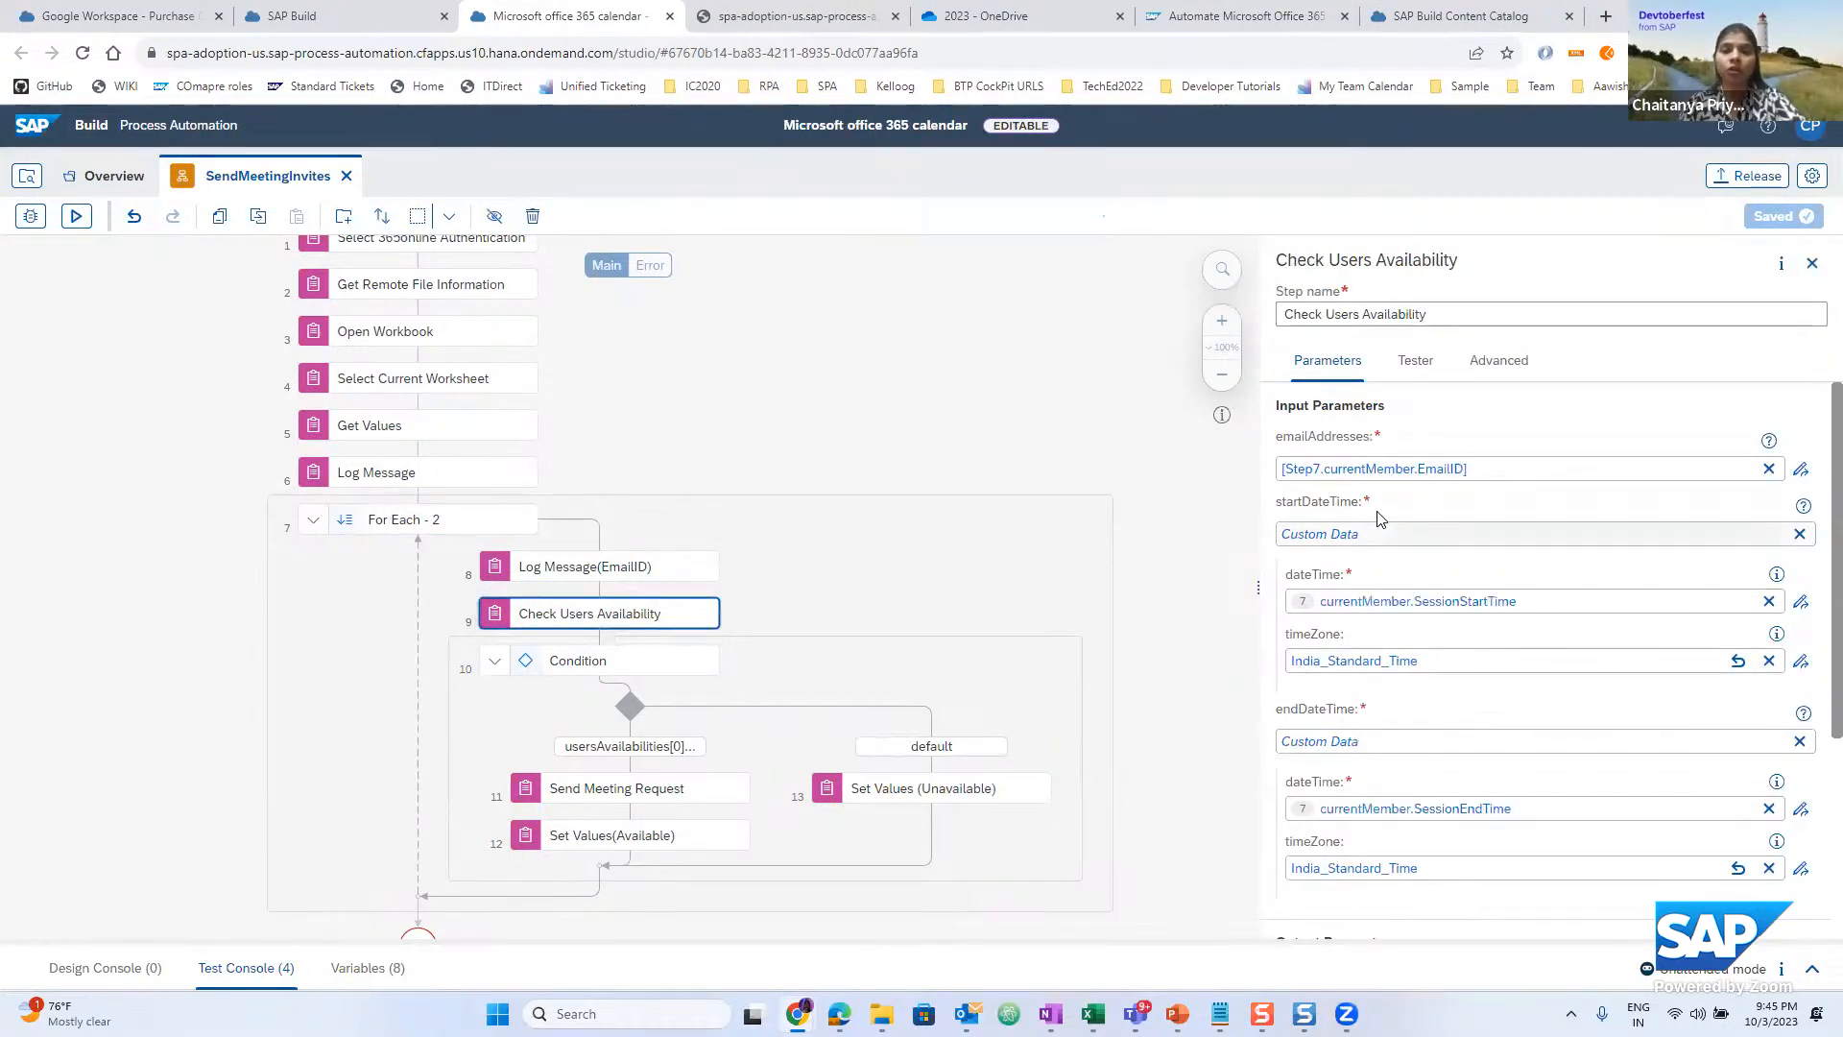
pyautogui.moveTo(1256, 588); pyautogui.dragTo(1160, 587)
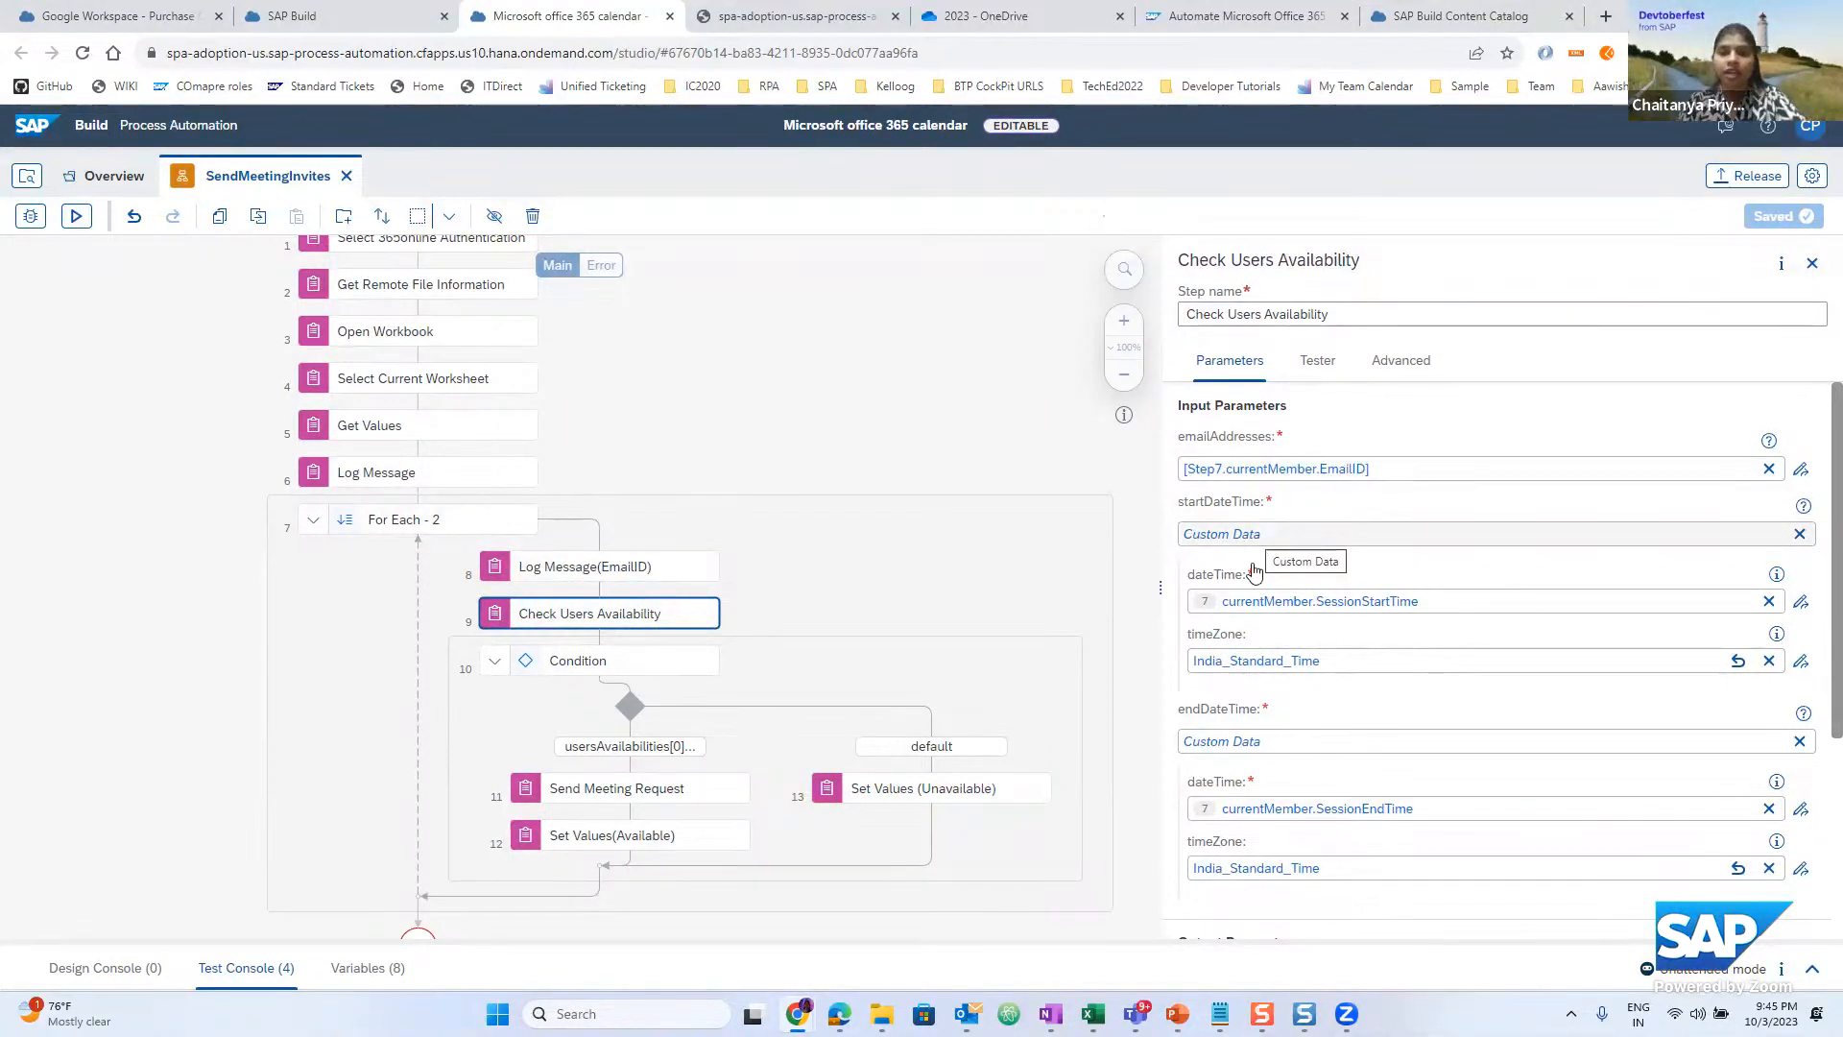
pyautogui.hotkey('alt', 'Tab')
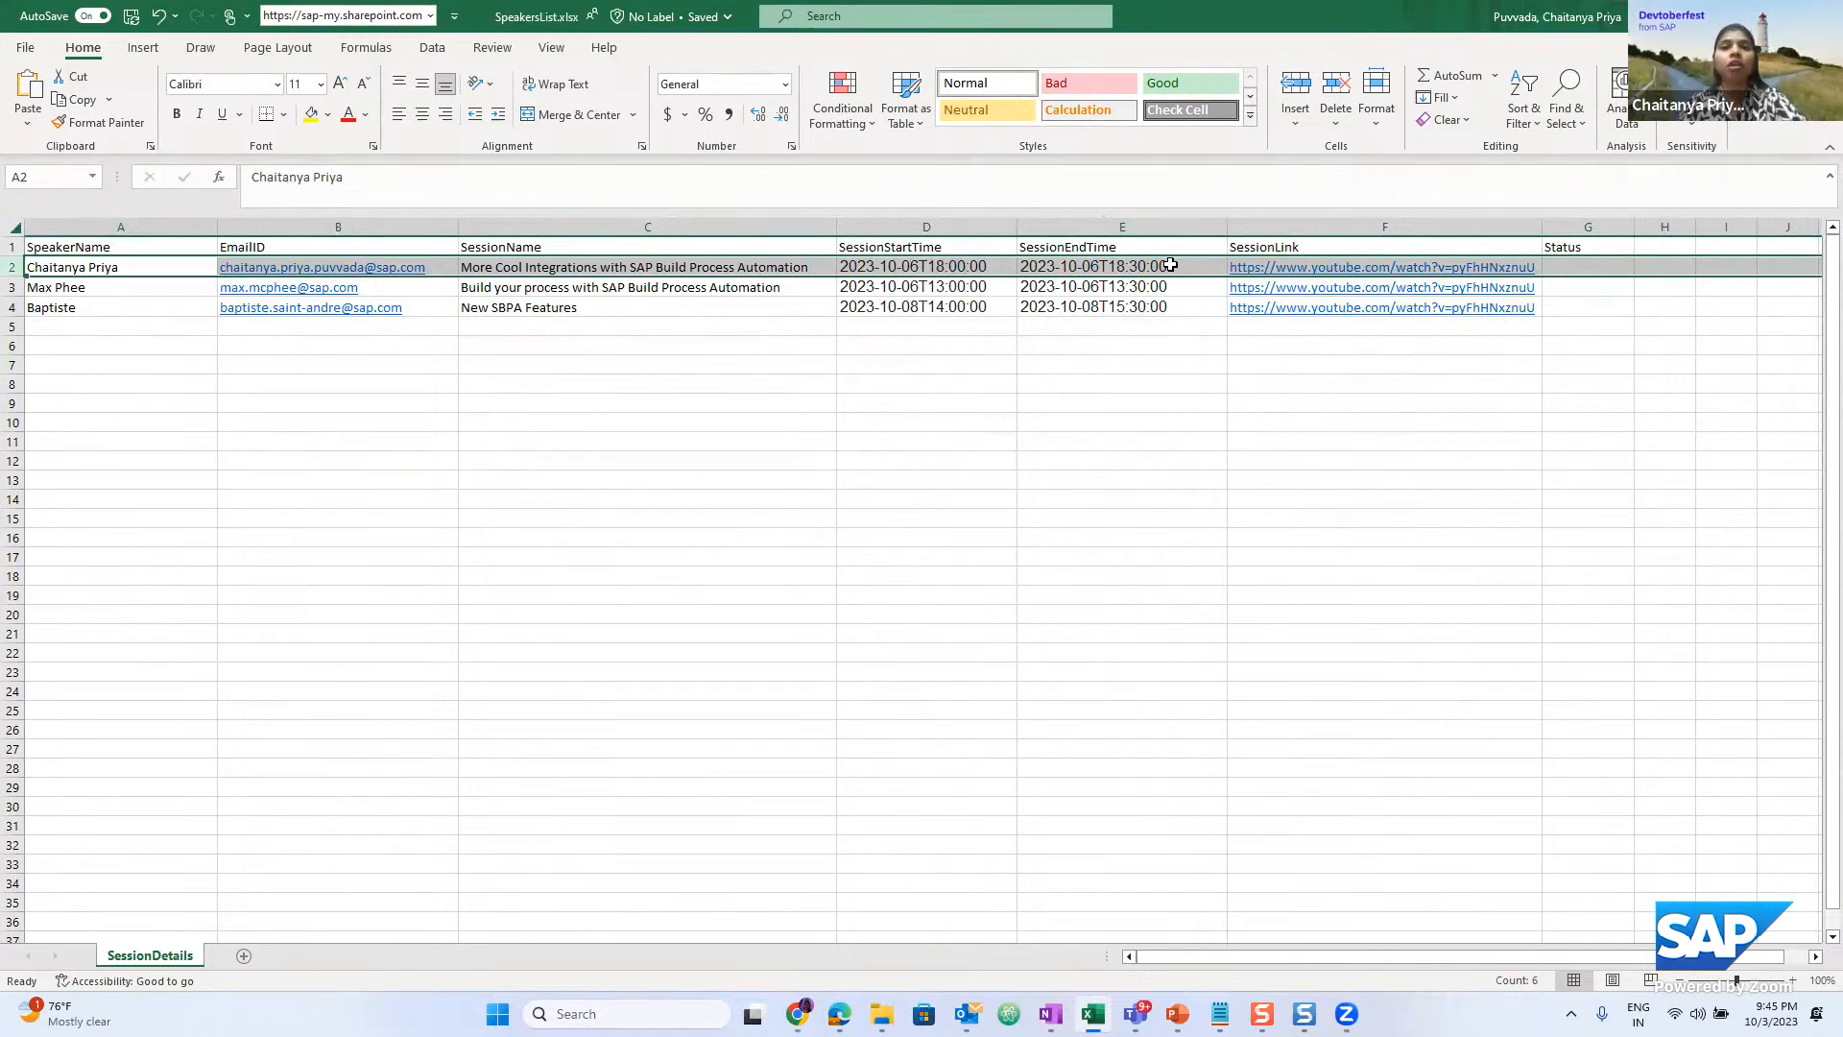
pyautogui.hotkey('alt', 'Tab')
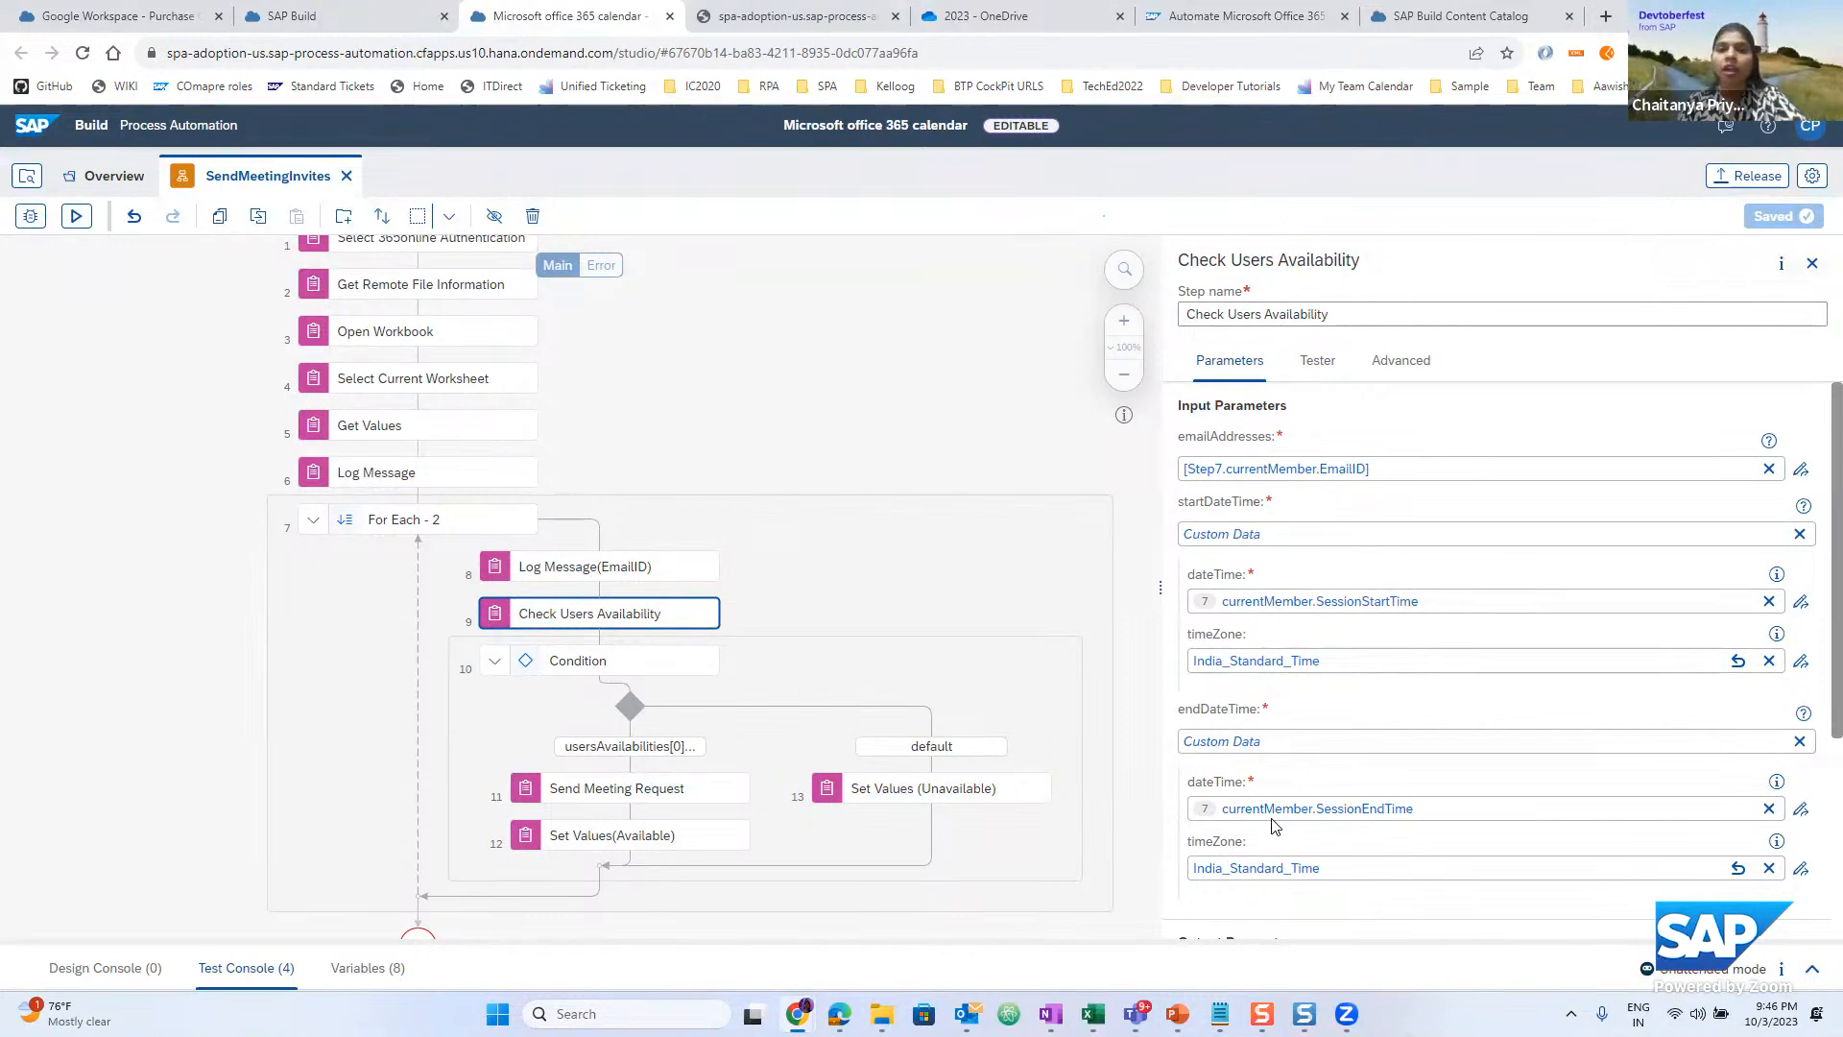
pyautogui.hotkey('alt', 'Tab')
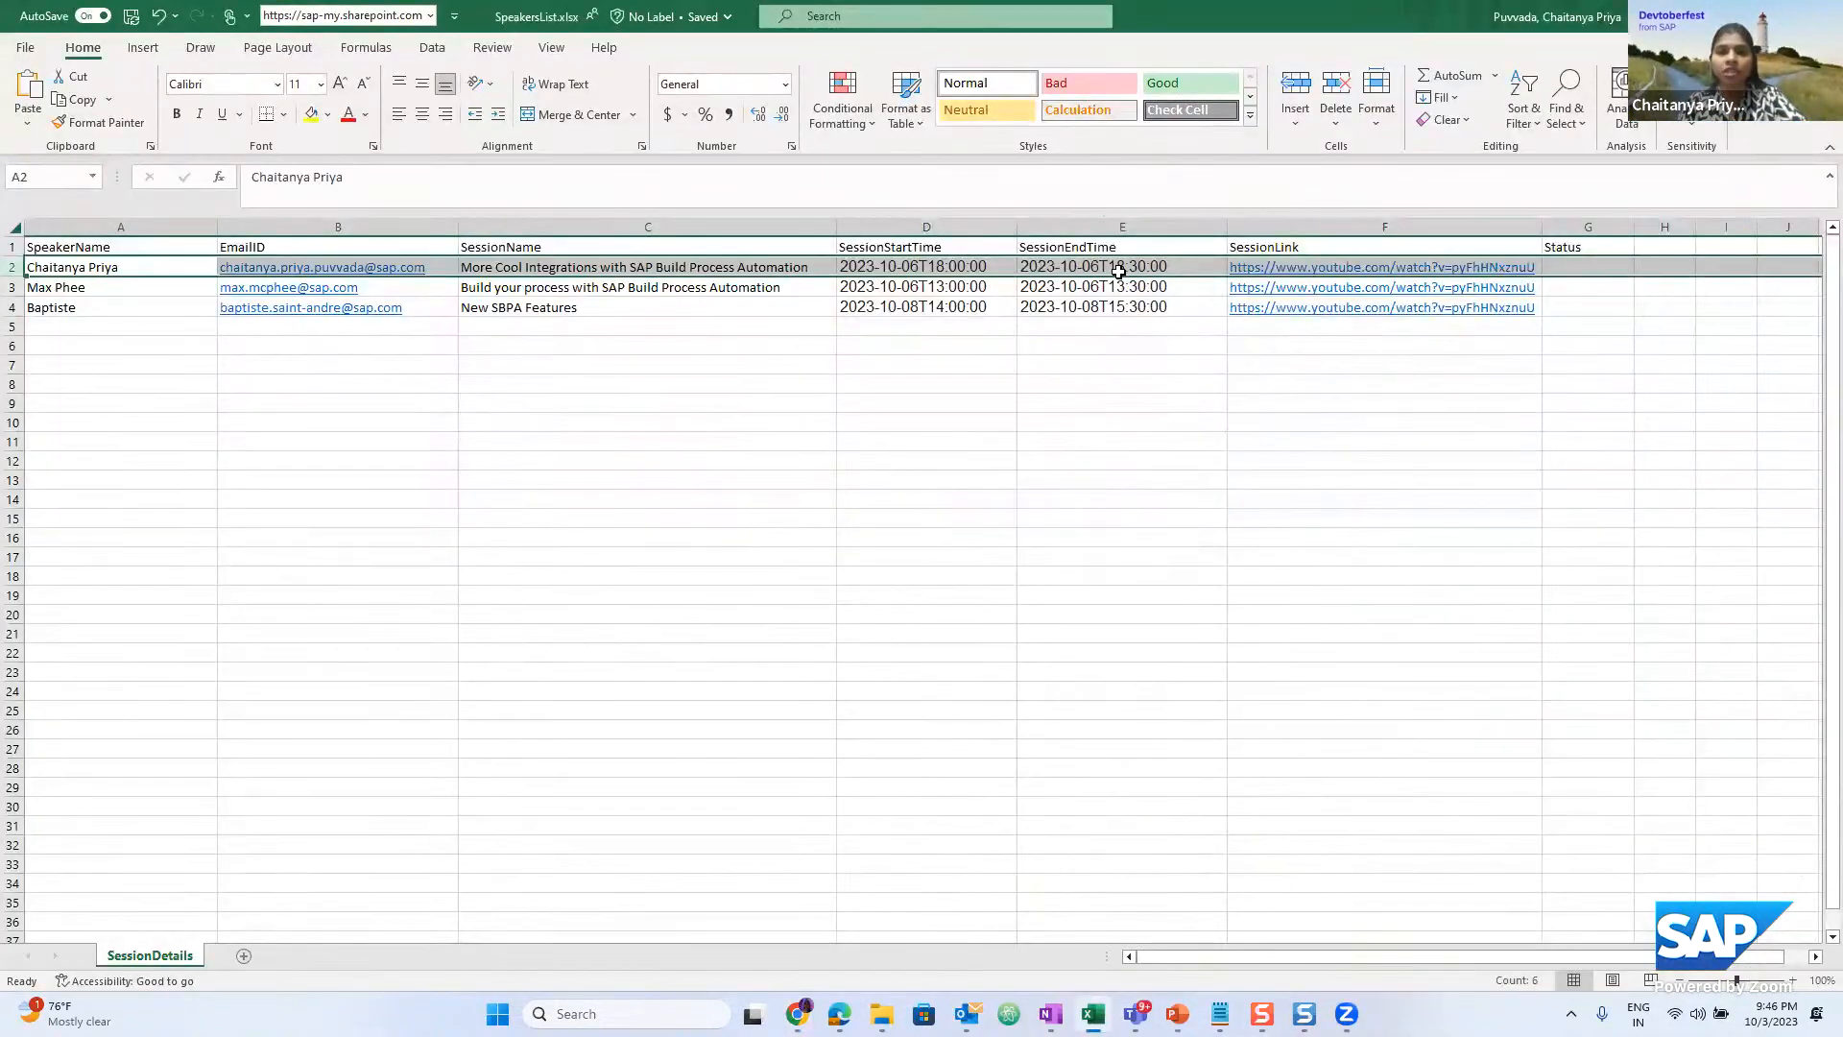
pyautogui.hotkey('alt', 'Tab')
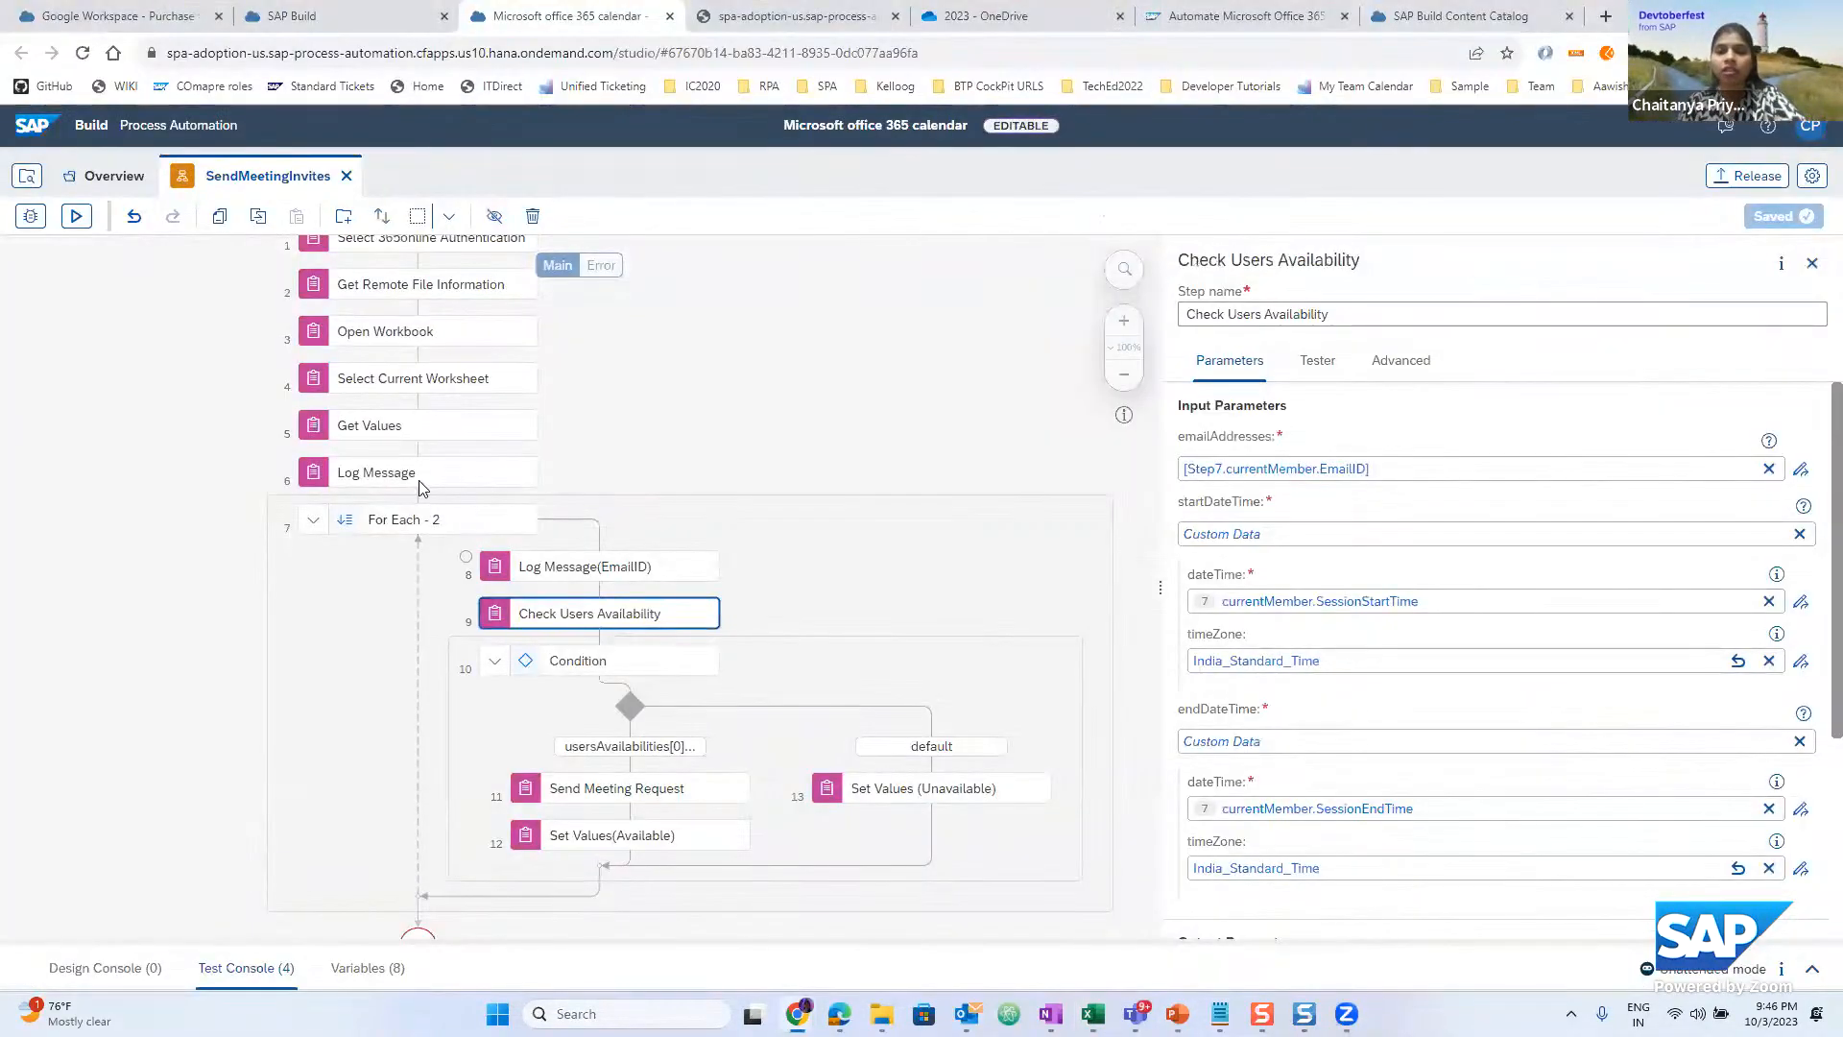
# Review the remaining Check Users Availability parameters and open the Condition step's expression in the expression editor
pyautogui.scroll(-1, 1330, 828)
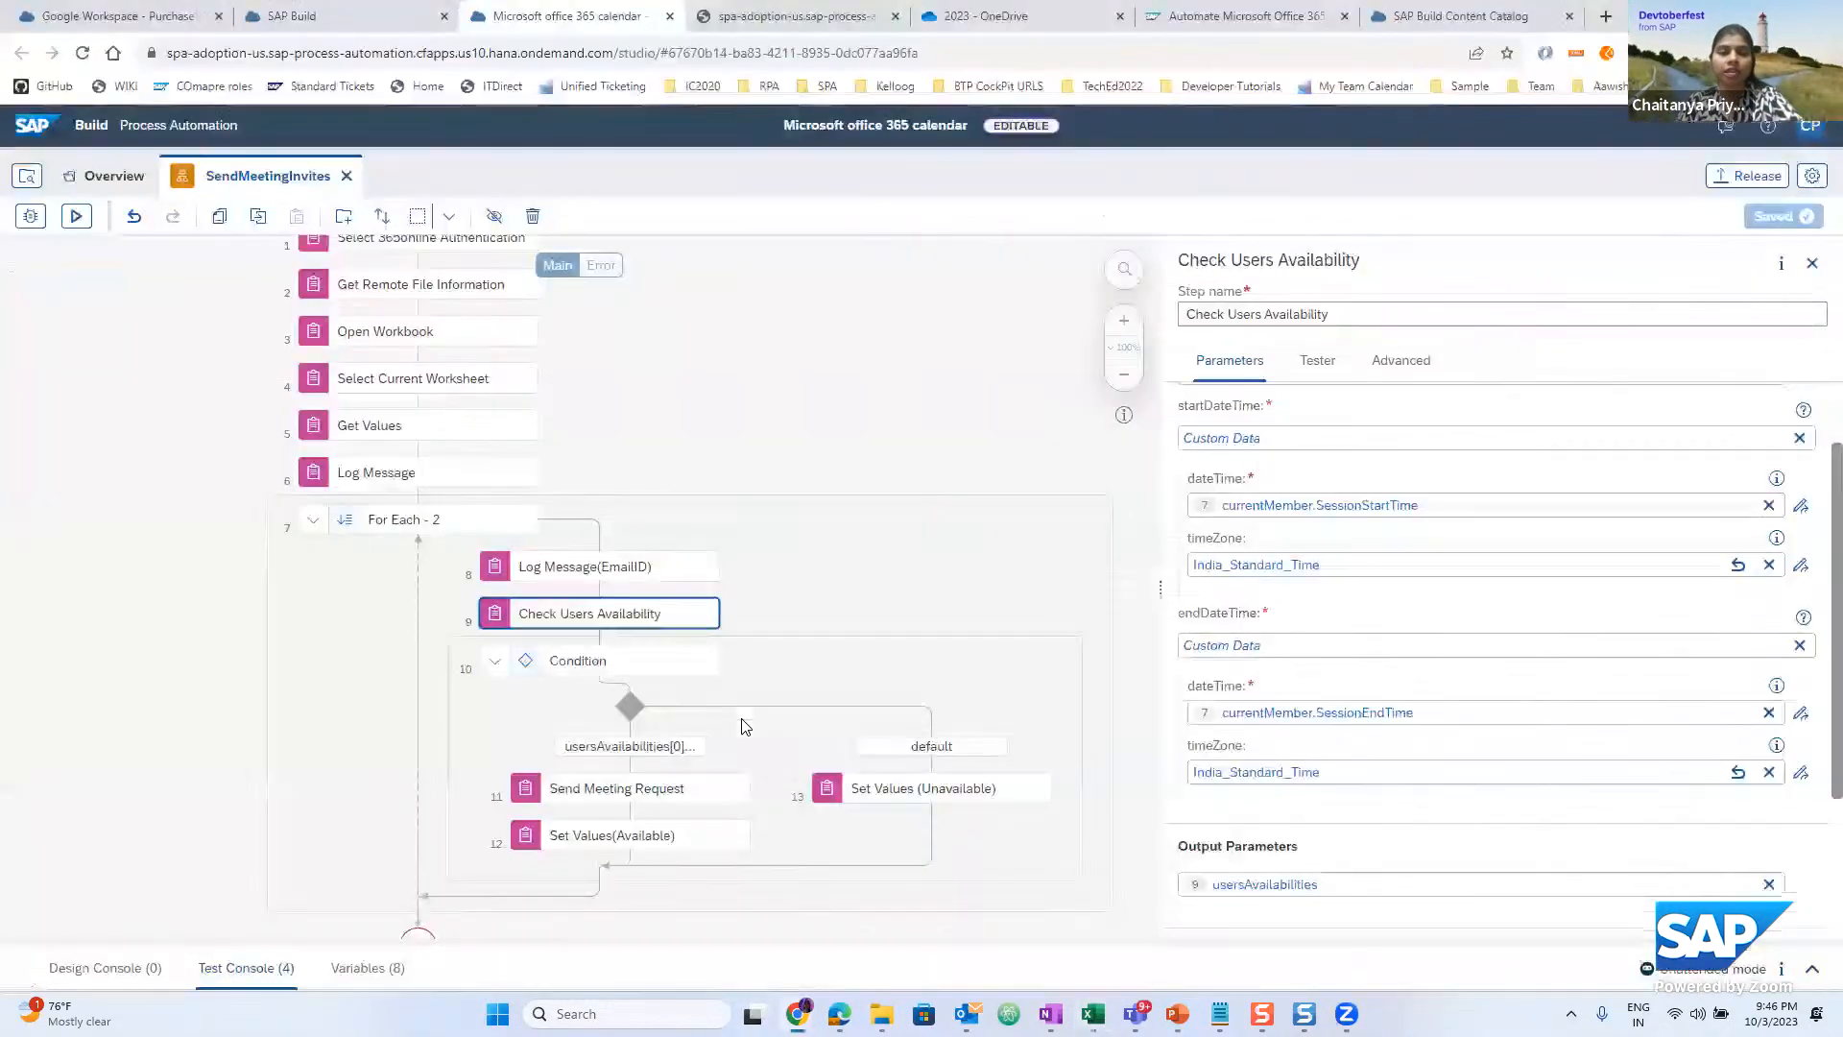
pyautogui.scroll(-1, 744, 727)
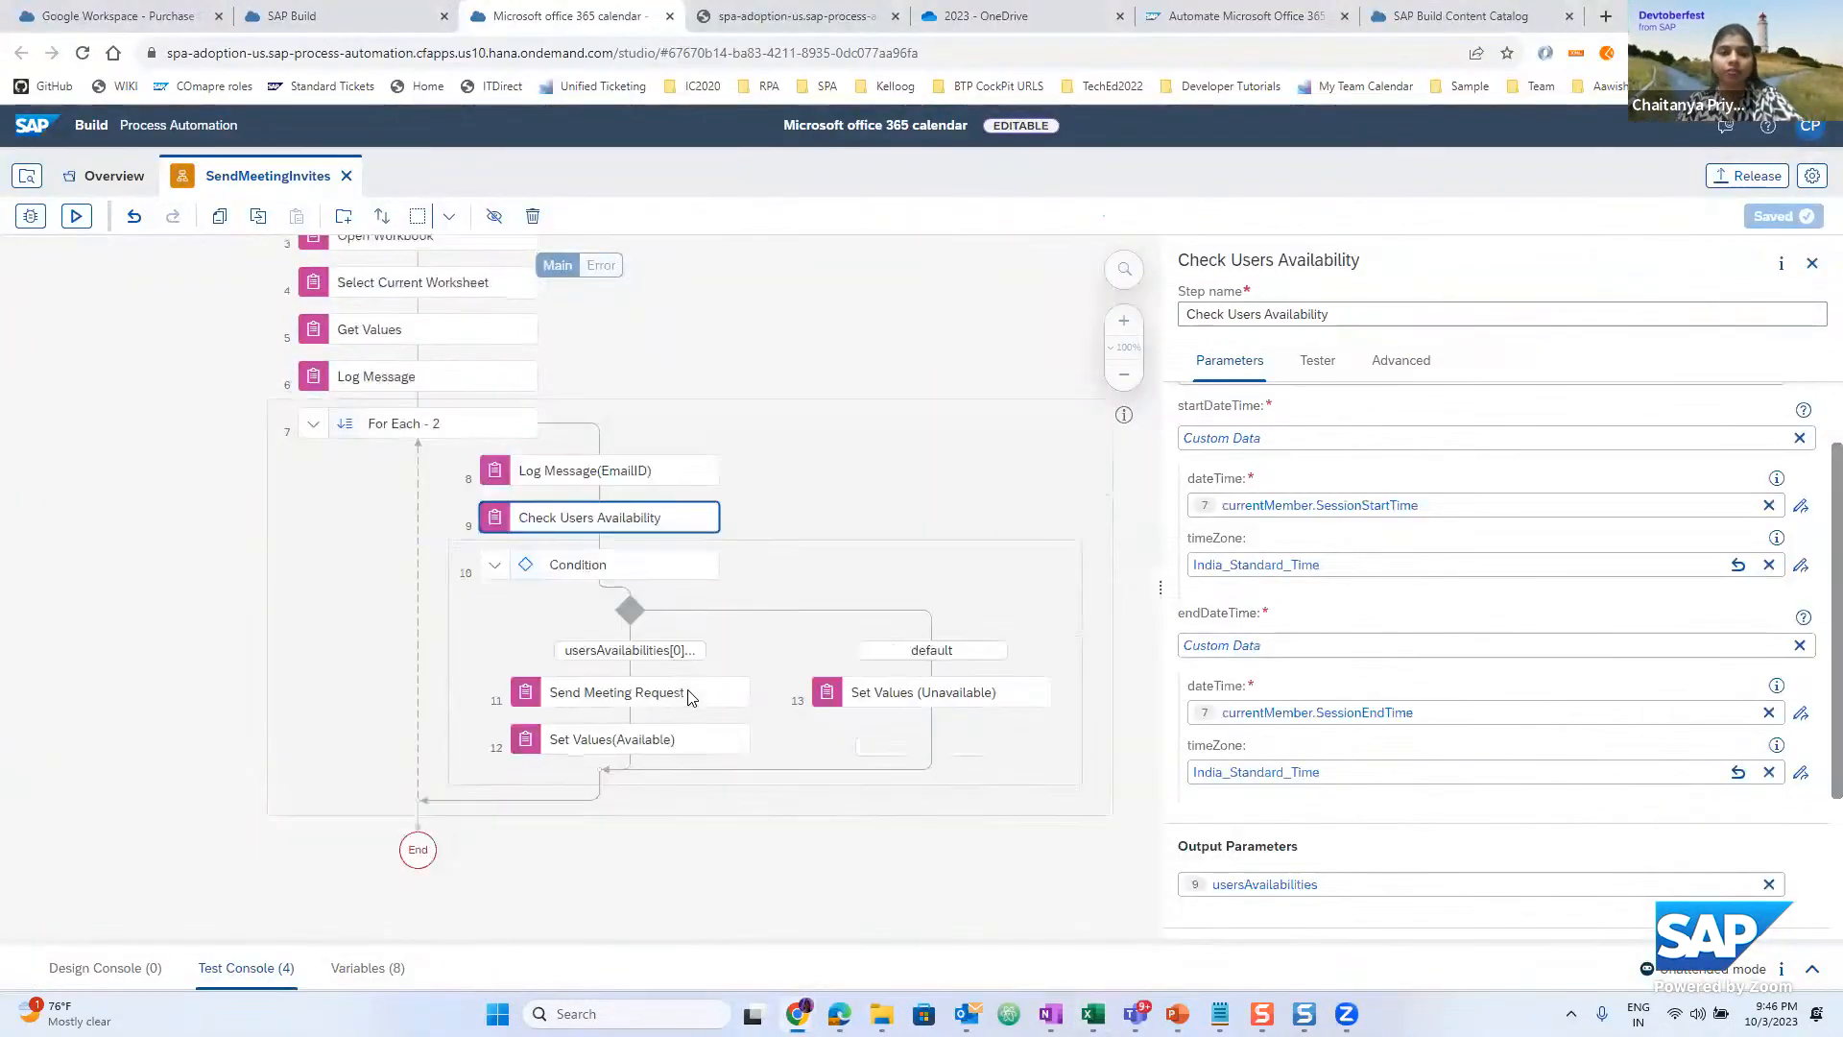
pyautogui.click(576, 563)
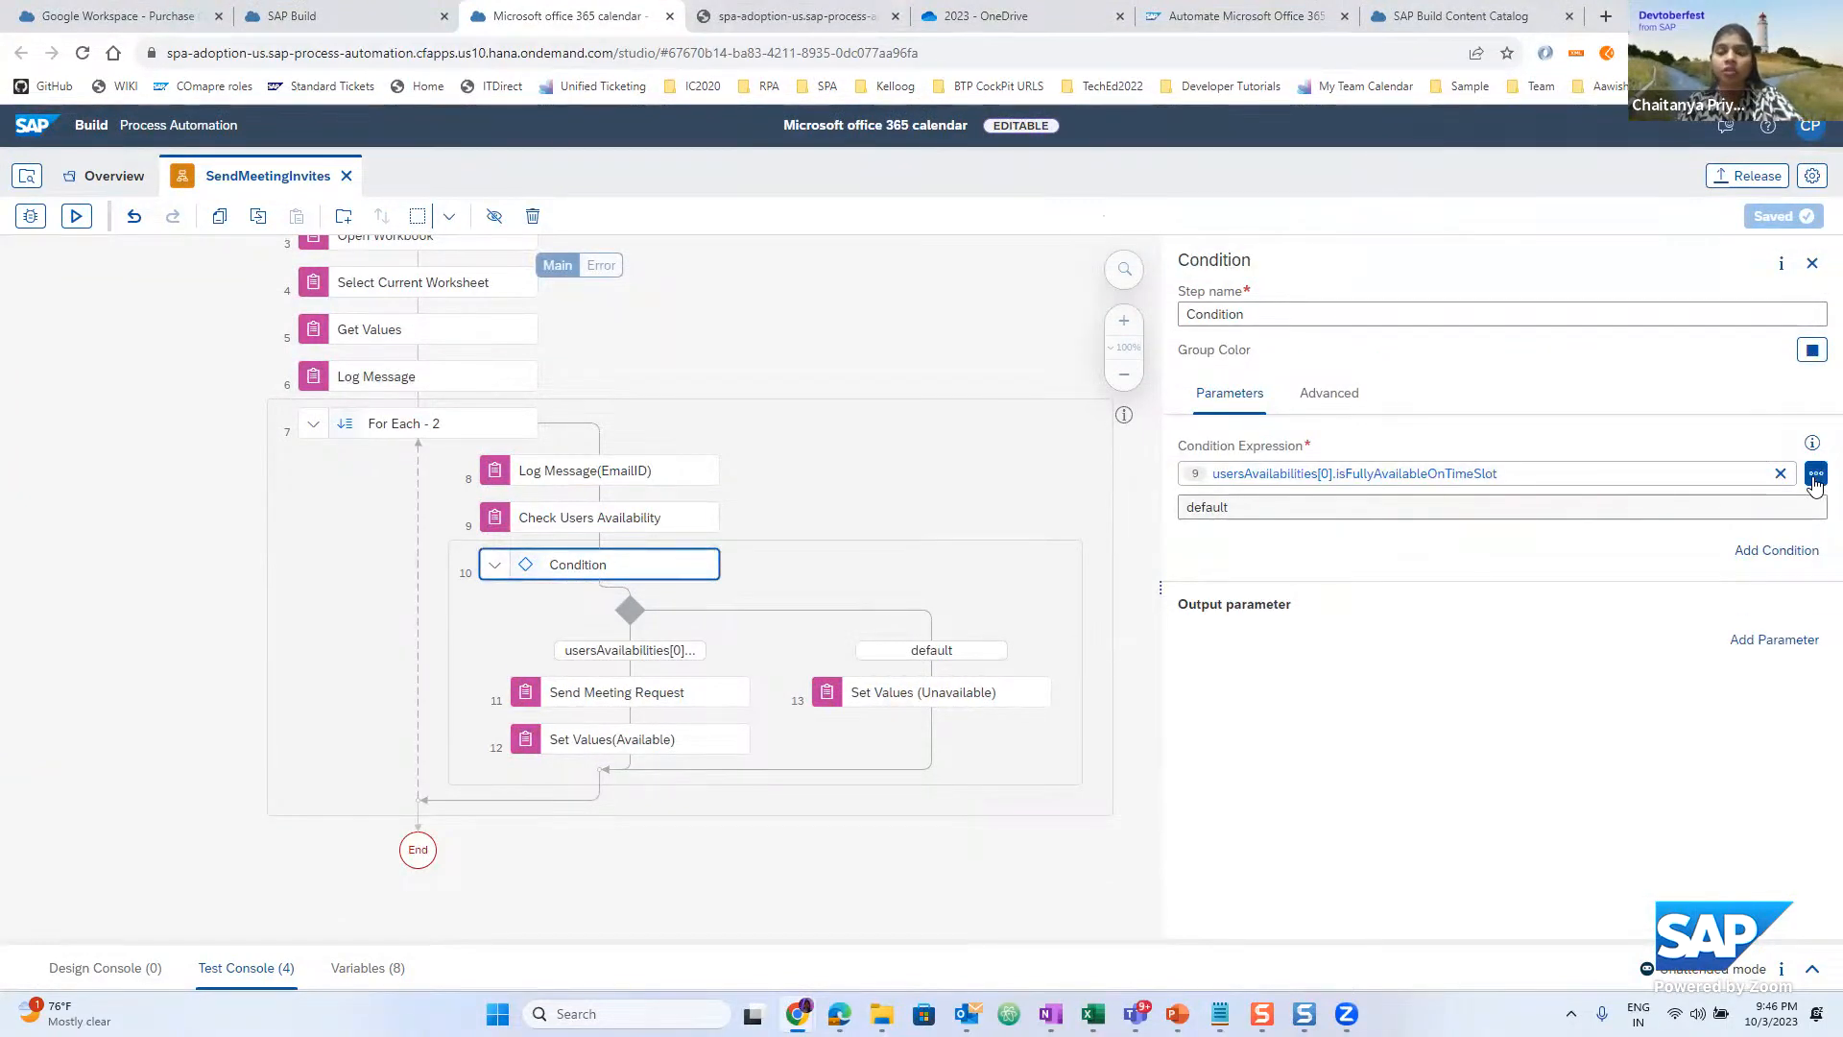
pyautogui.click(1814, 480)
pyautogui.click(1725, 508)
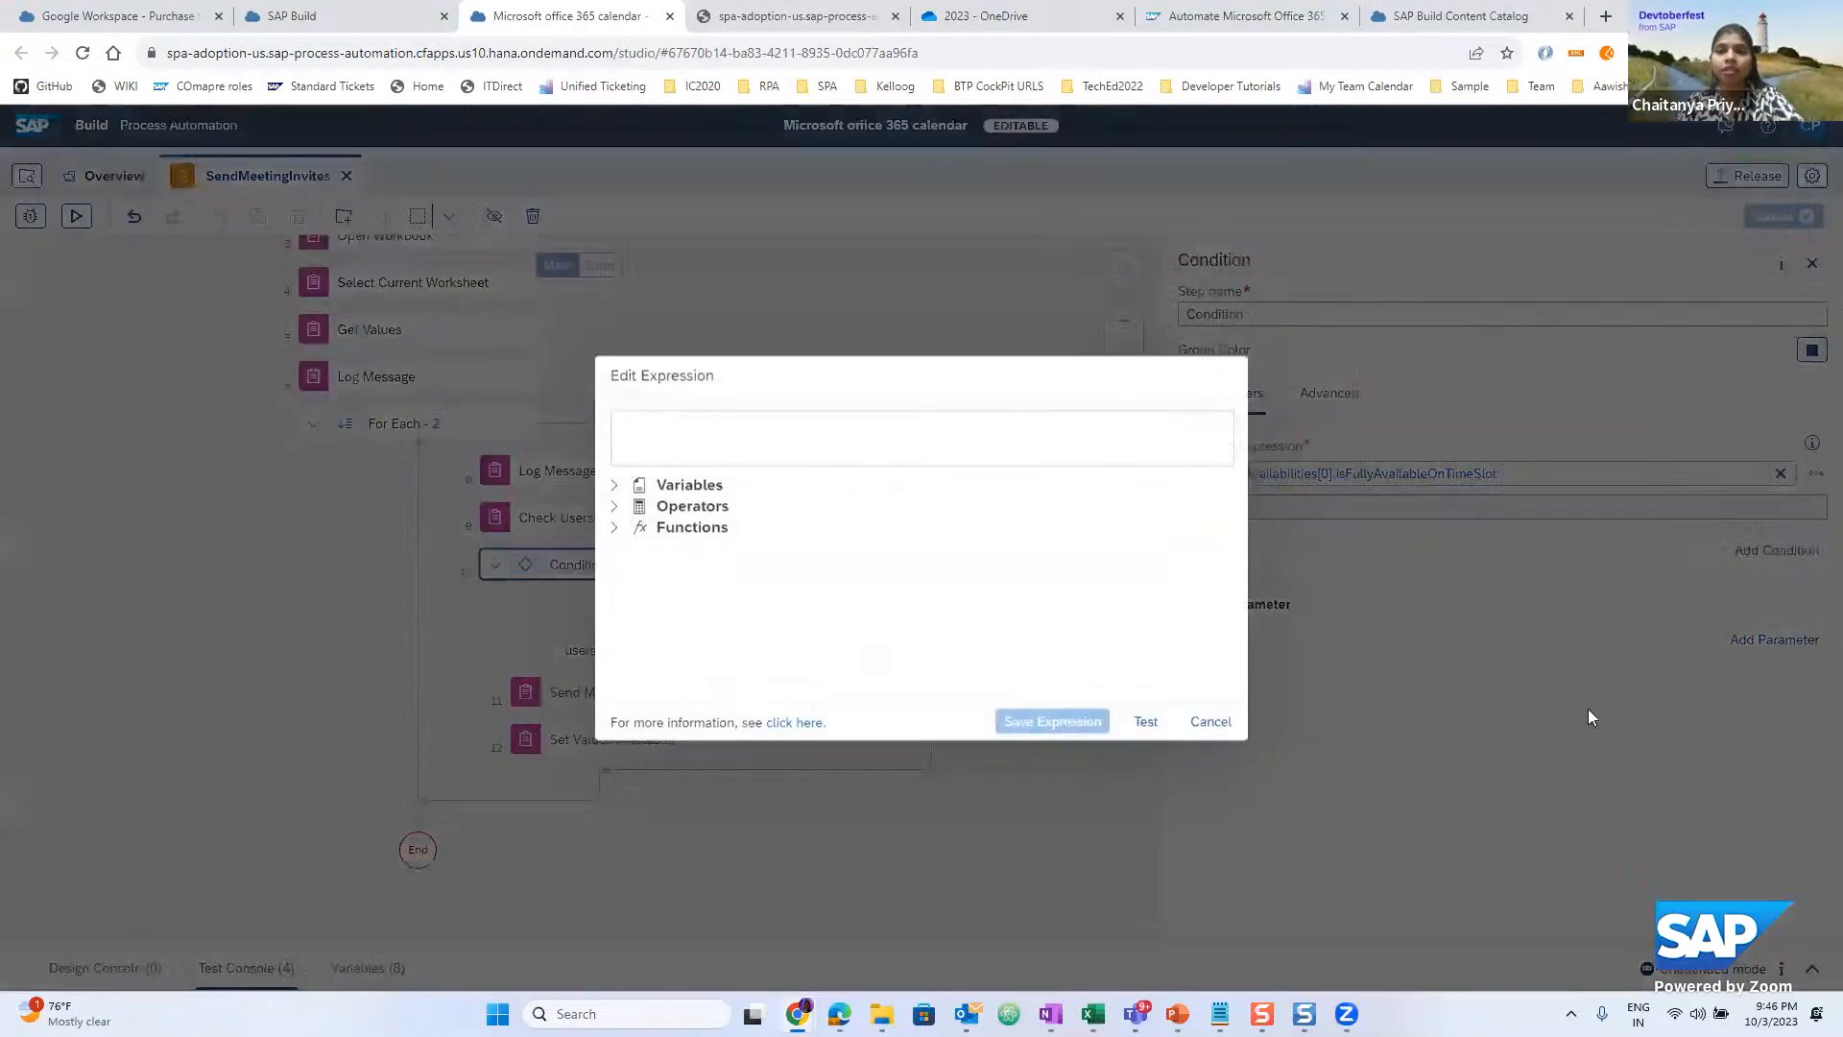
# Examine the usersAvailabilities fields among the variables against the condition expression, and close the expression editor without saving
pyautogui.click(615, 485)
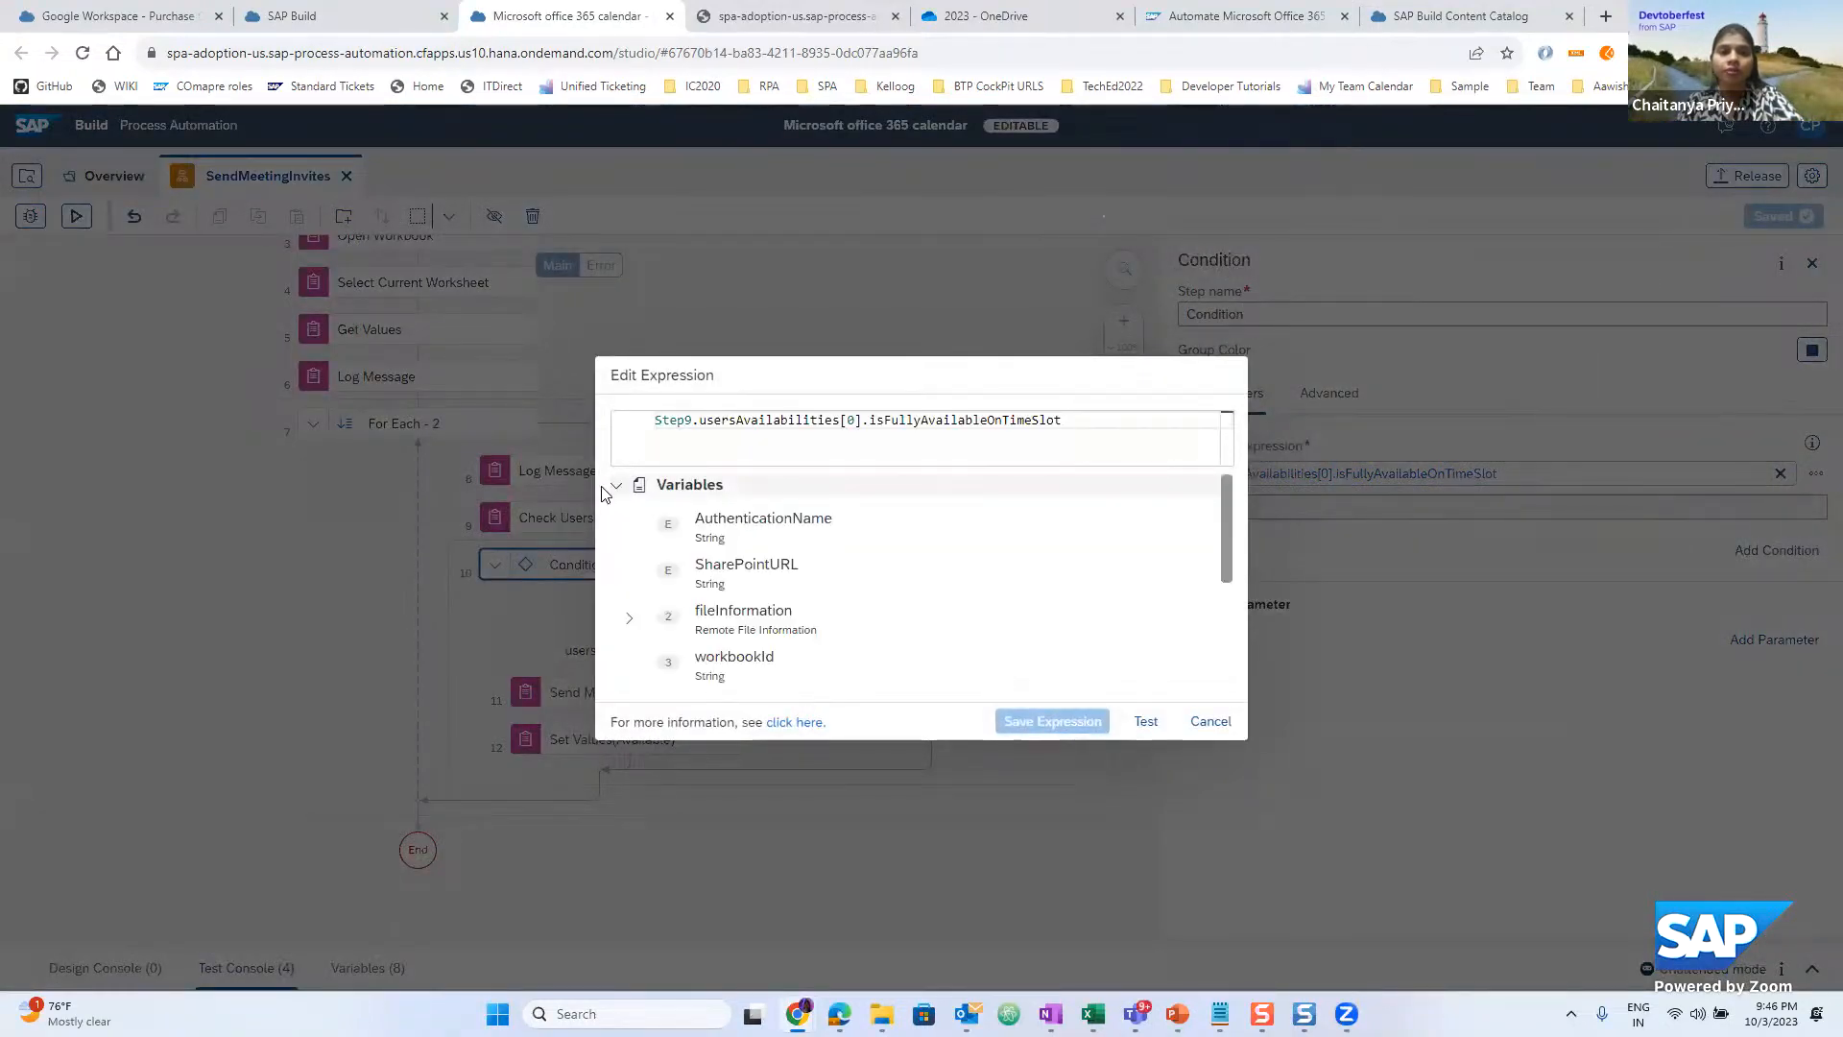
pyautogui.scroll(-1, 857, 626)
pyautogui.scroll(-3, 831, 630)
pyautogui.click(631, 622)
pyautogui.scroll(-3, 825, 605)
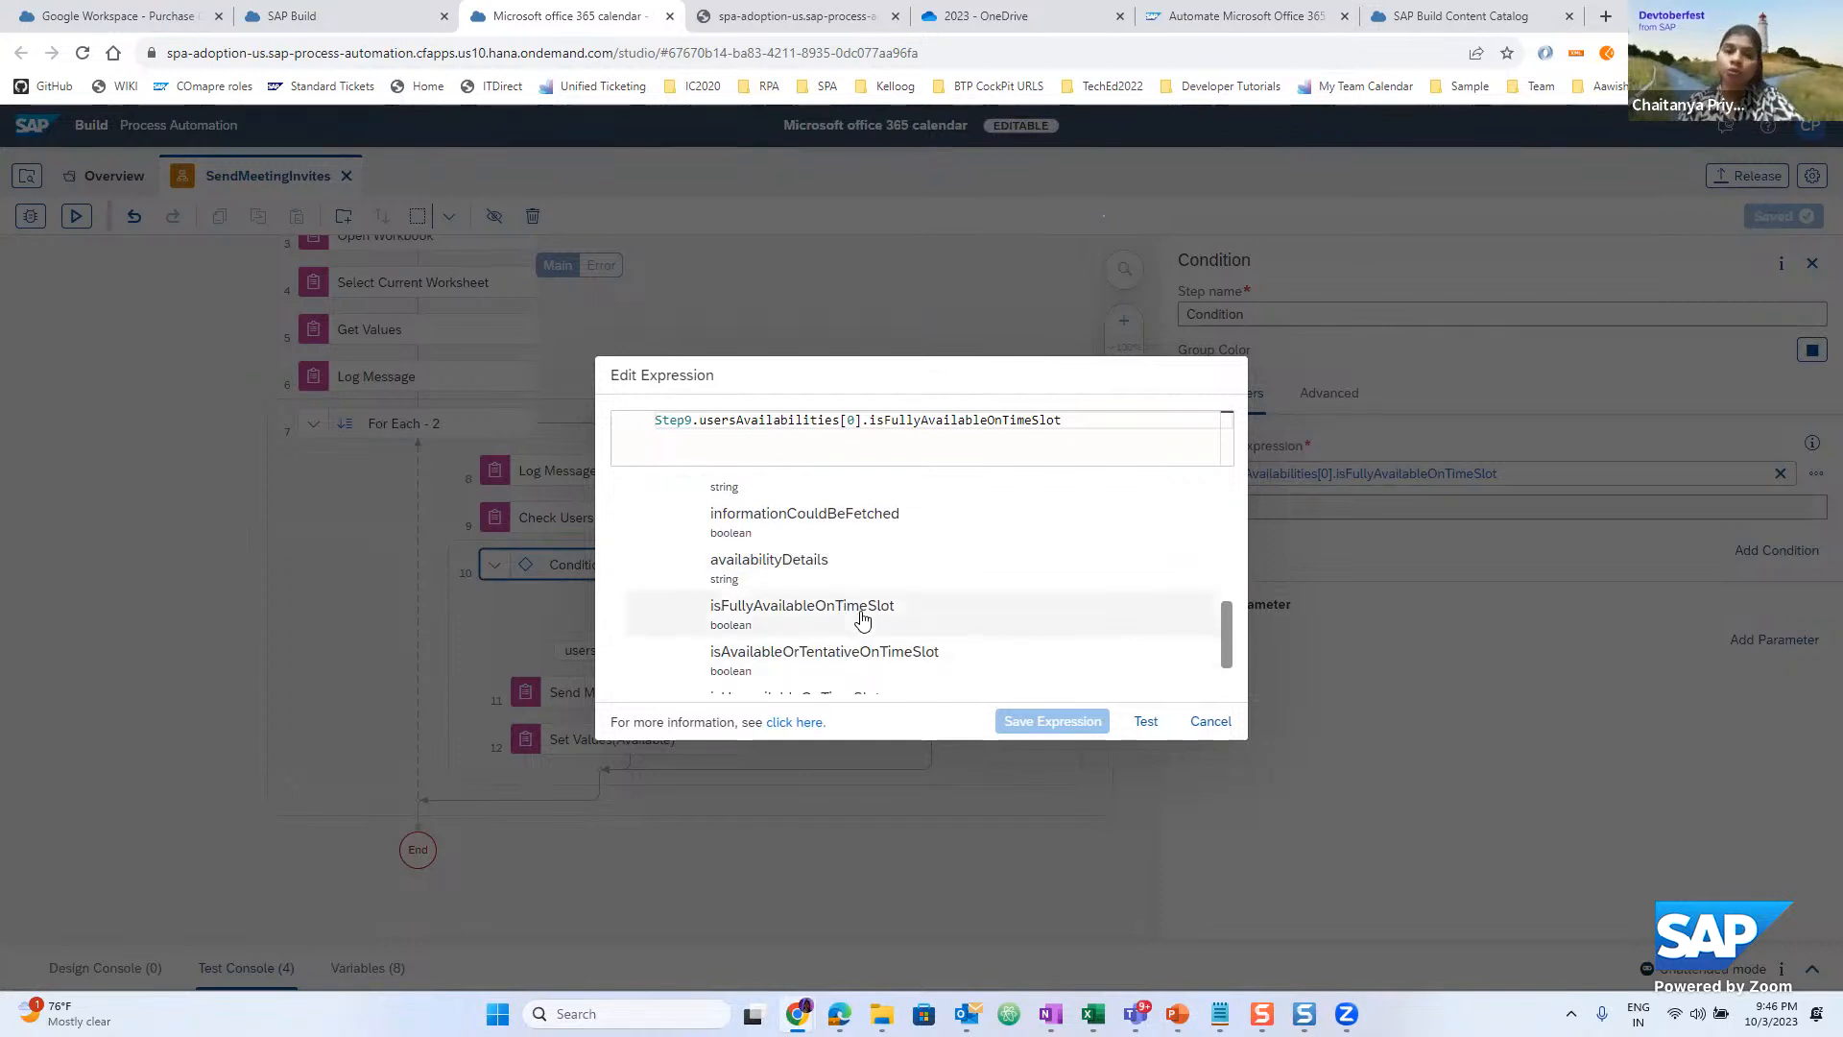
pyautogui.scroll(-2, 835, 629)
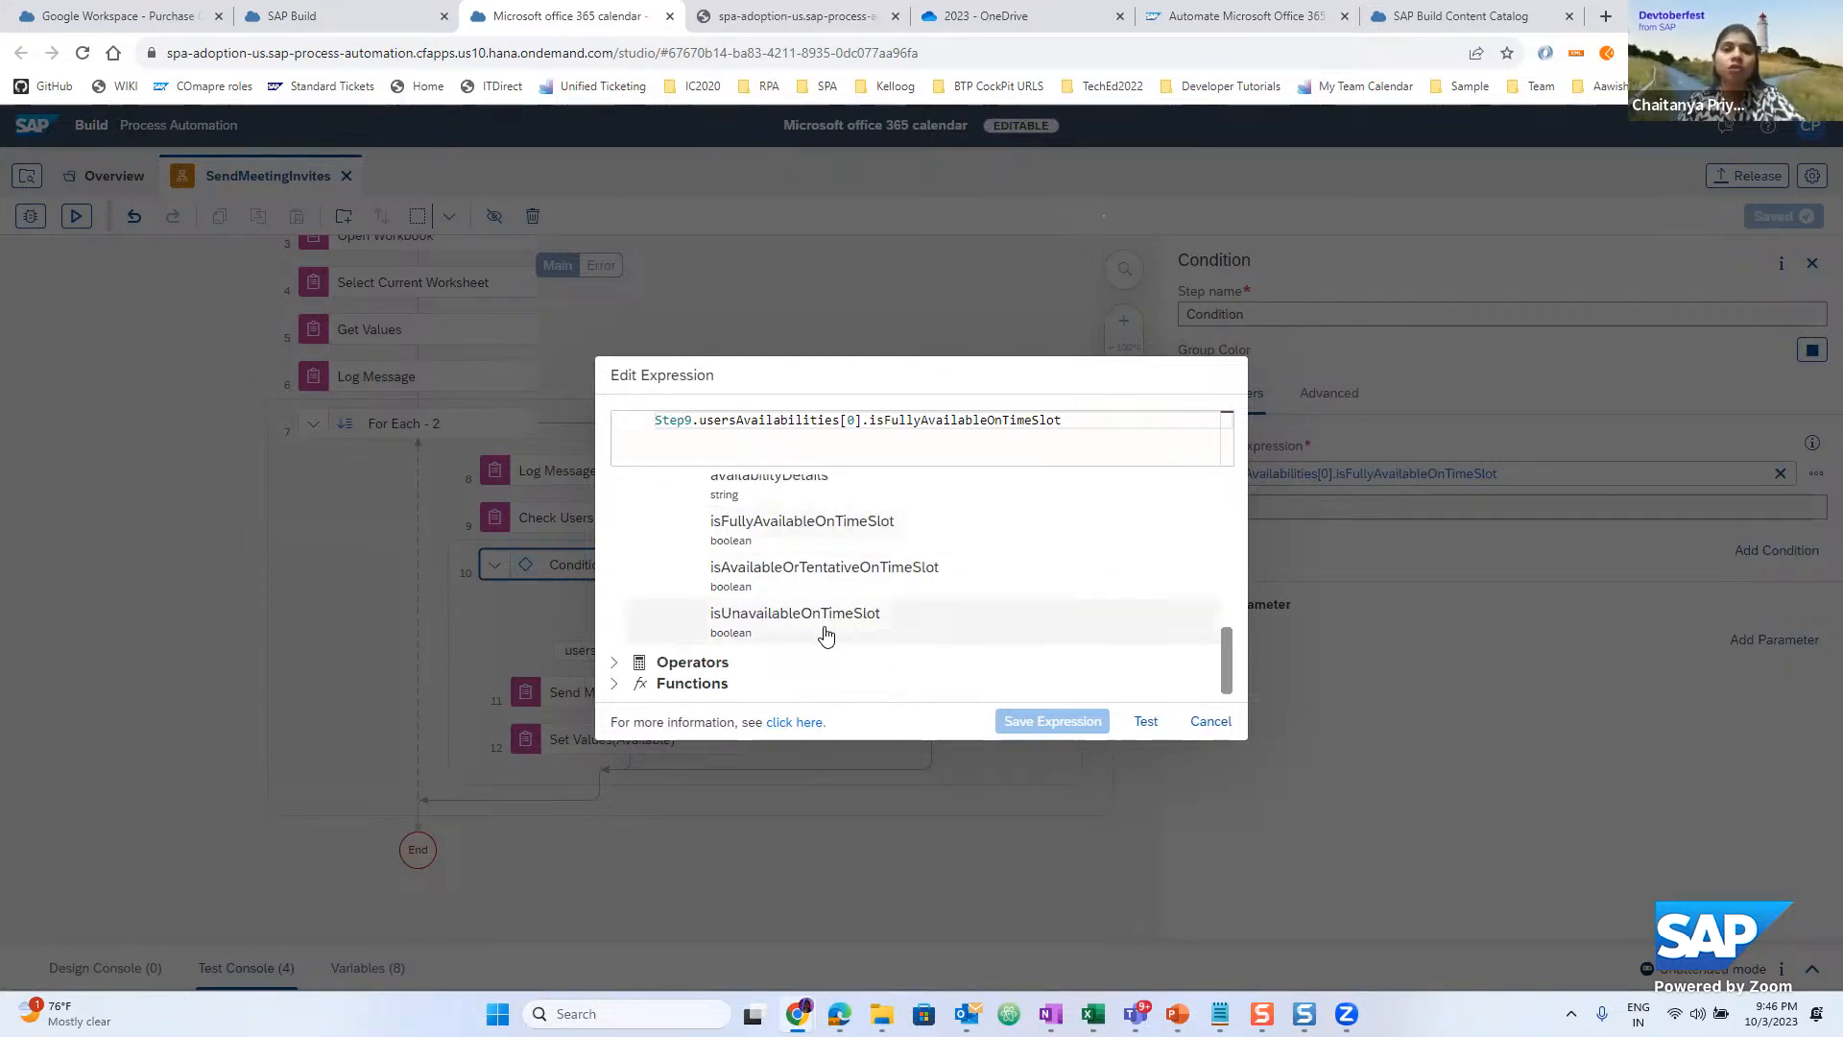
pyautogui.scroll(3, 825, 634)
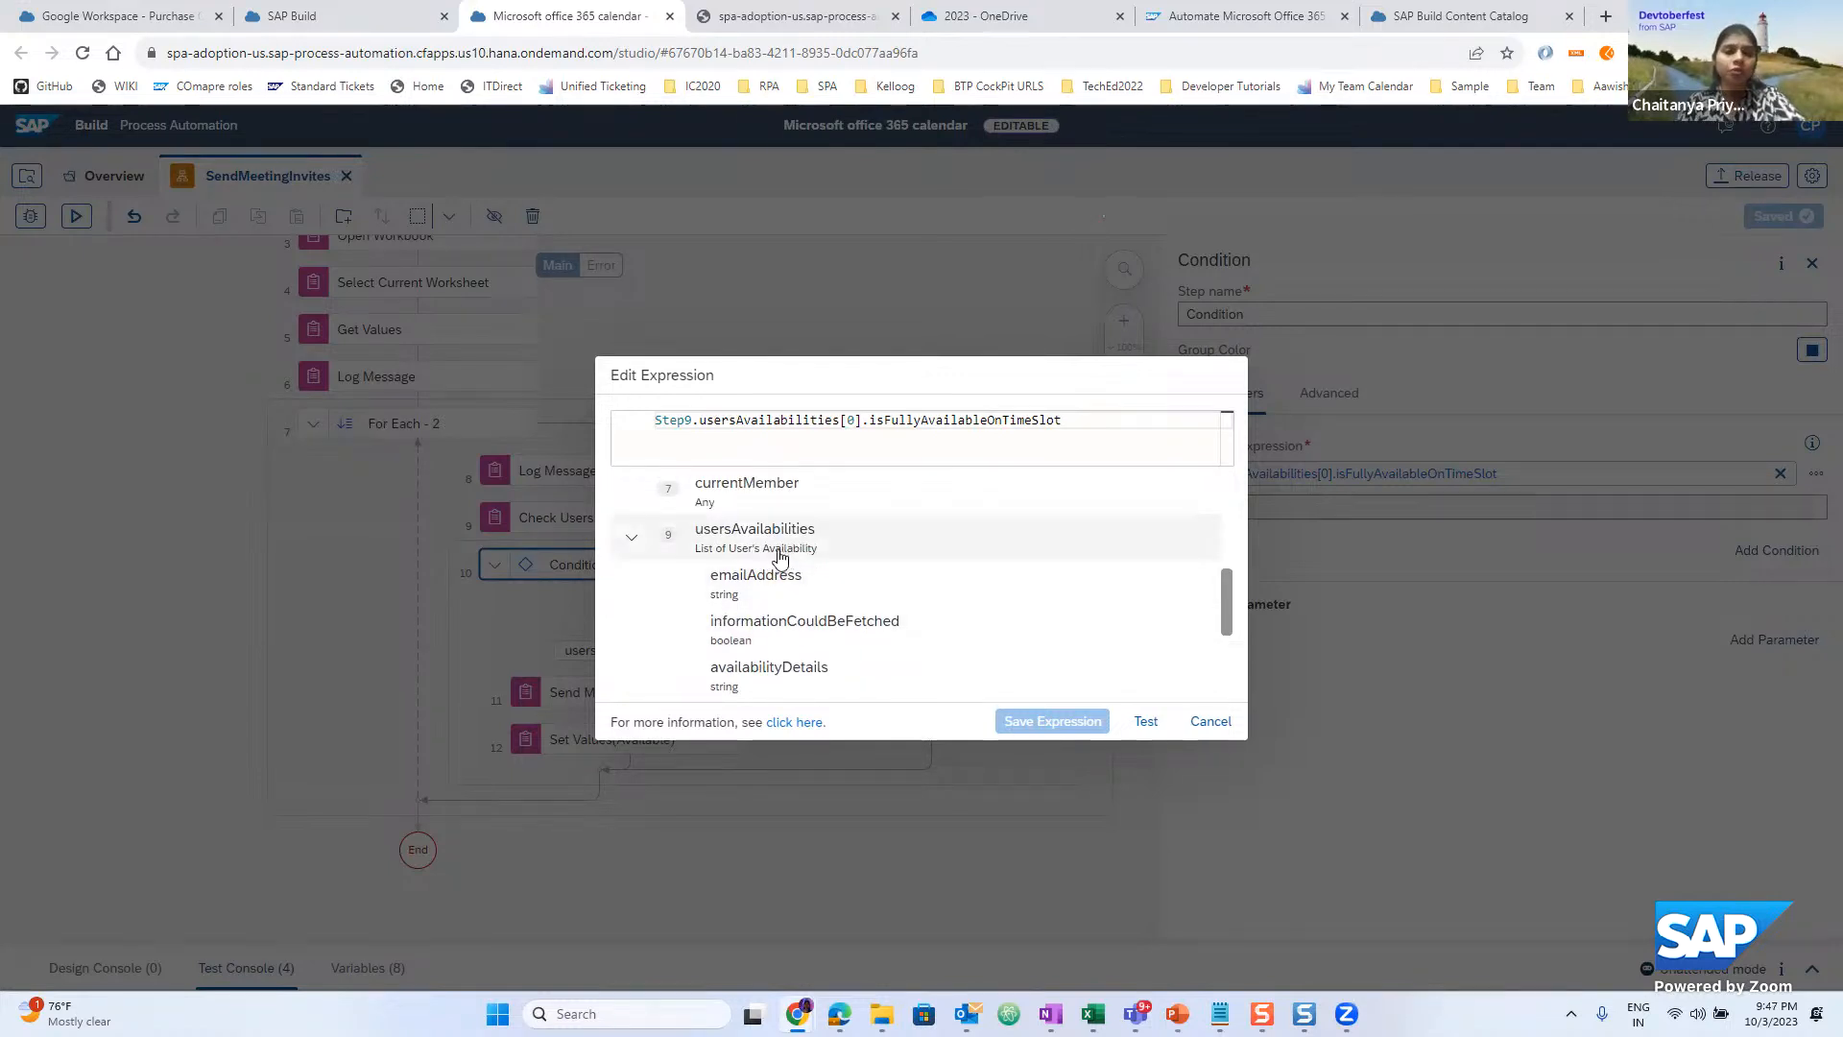
pyautogui.scroll(-2, 795, 587)
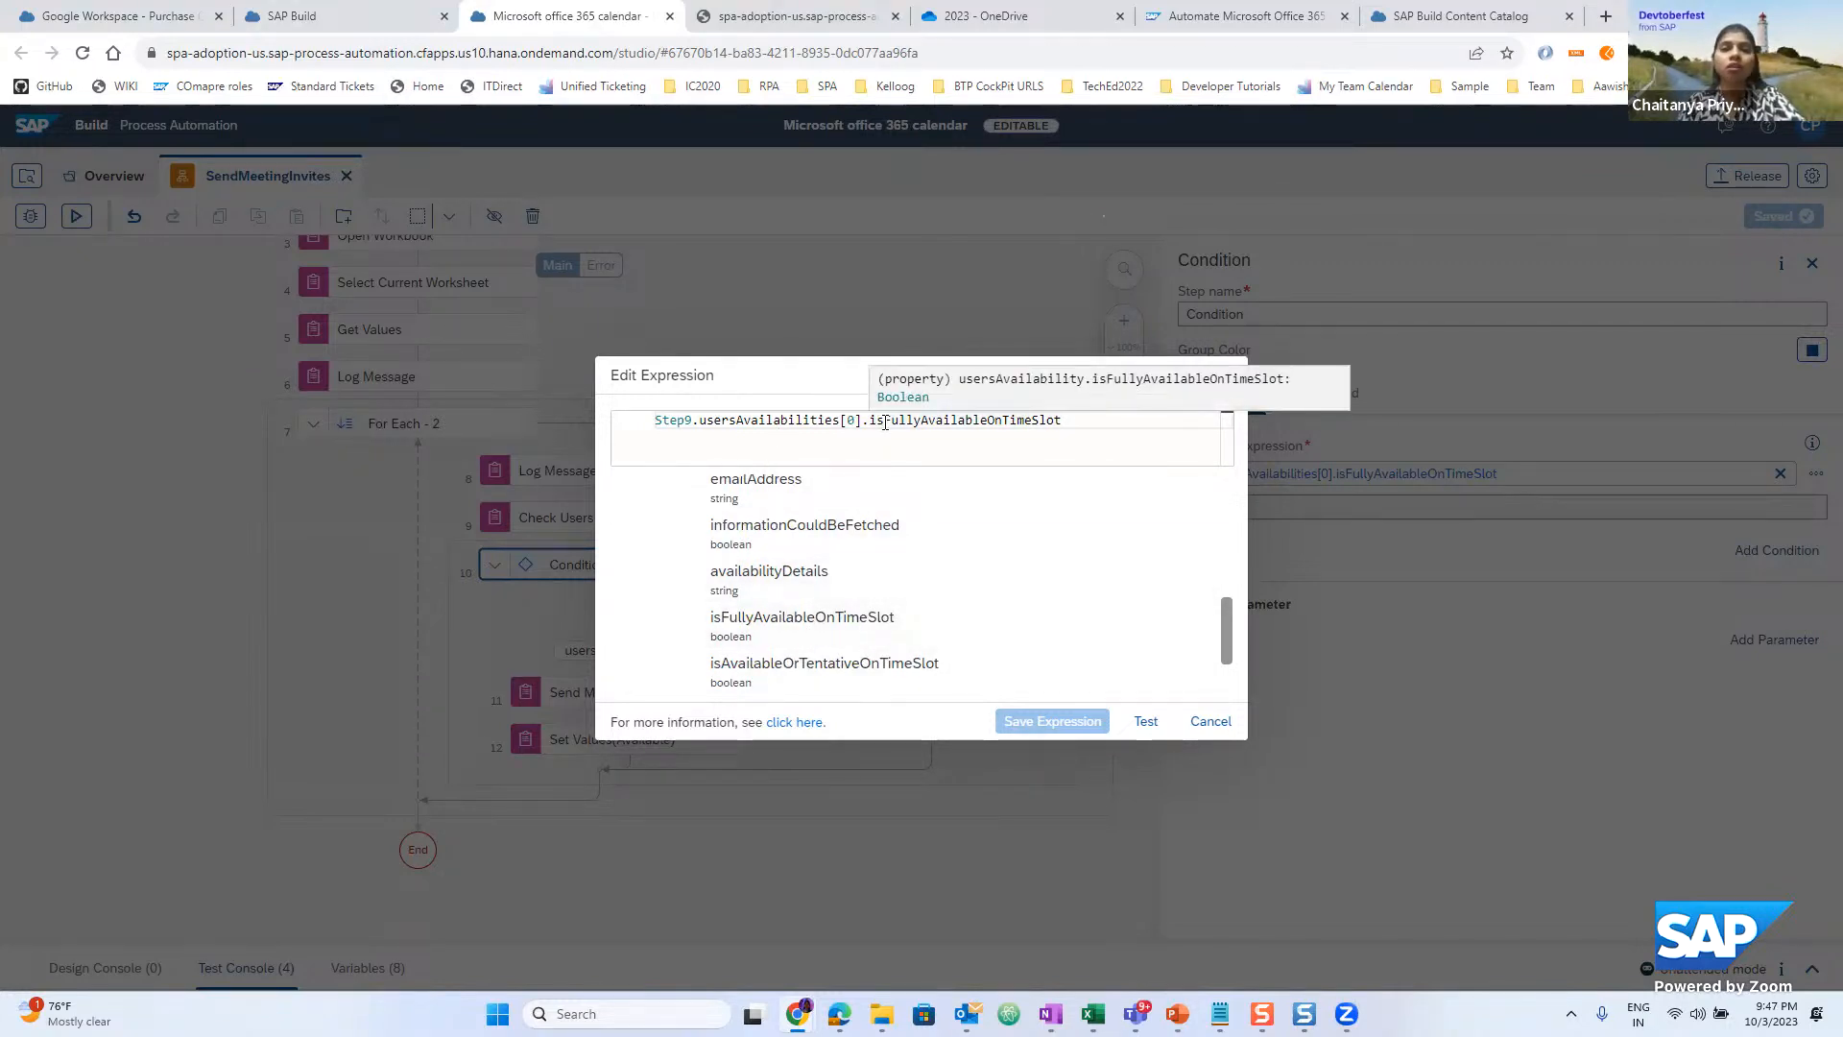
pyautogui.click(1207, 722)
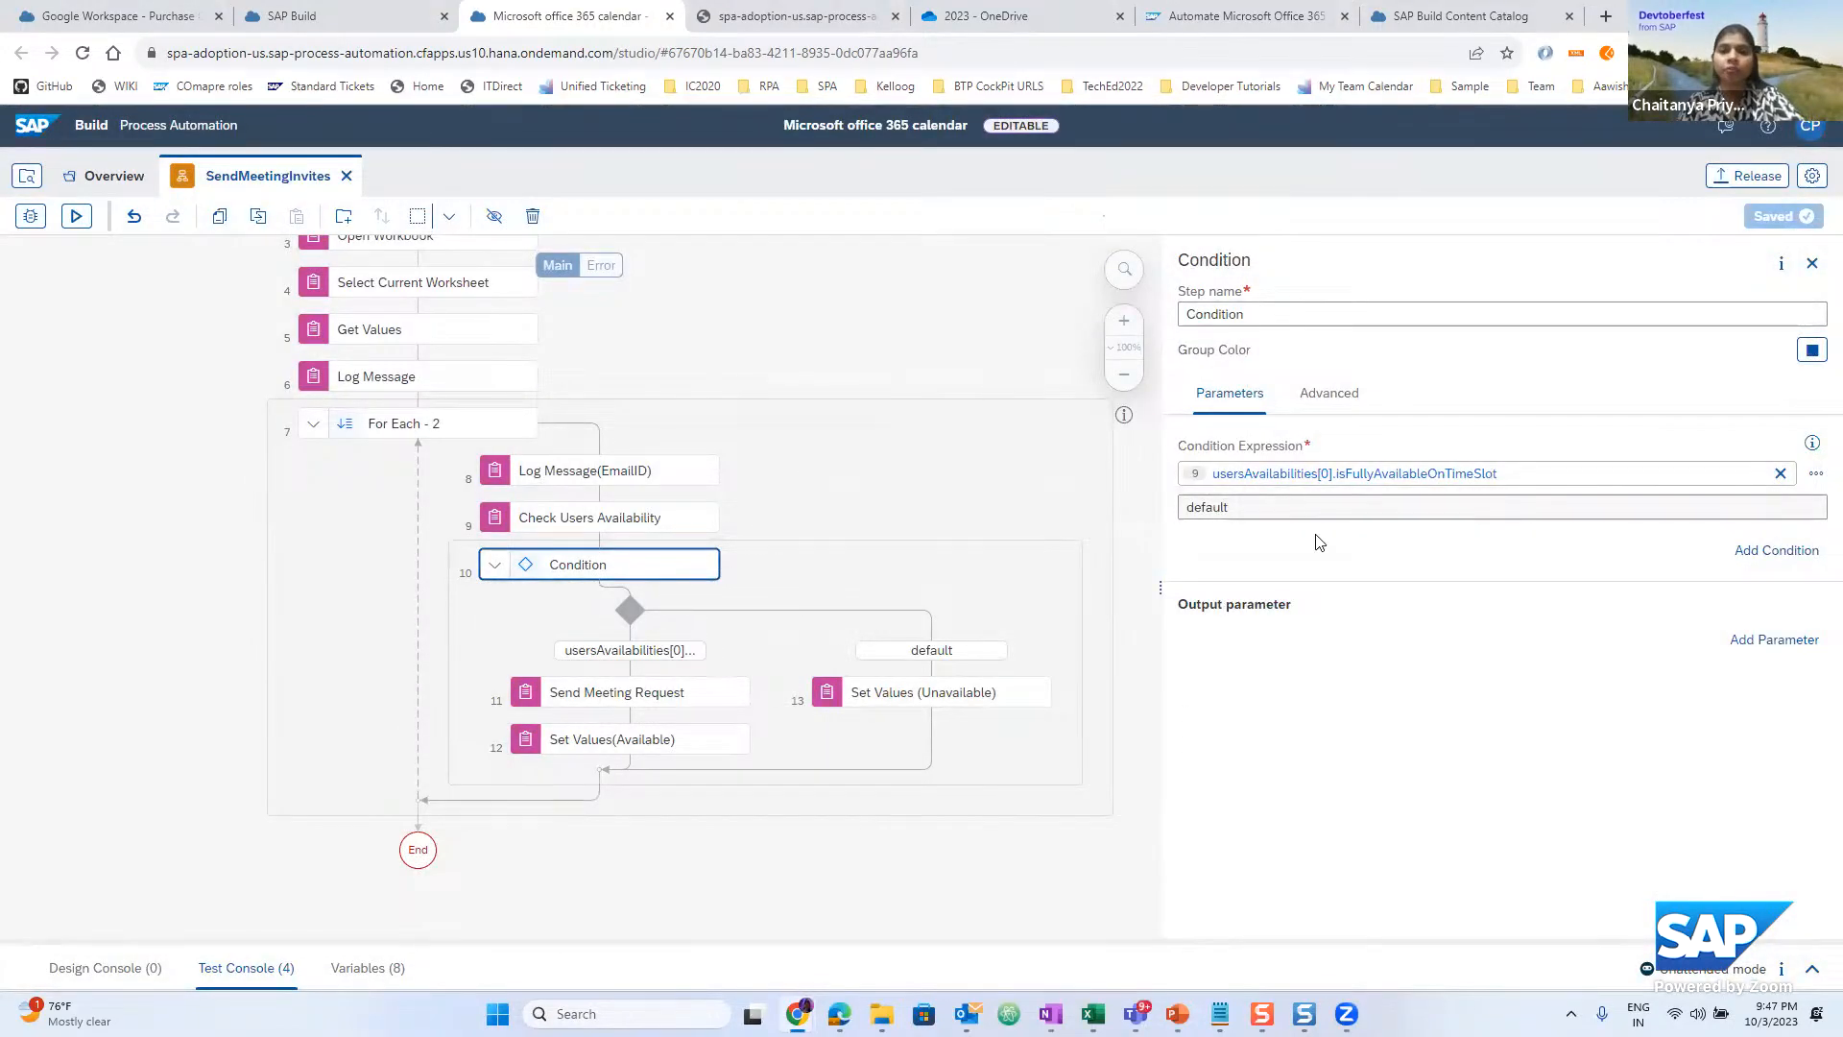
# Review the steps in both condition branches, comparing the range and values parameters of Set Values (Unavailable) and Set Values(Available)
pyautogui.click(589, 695)
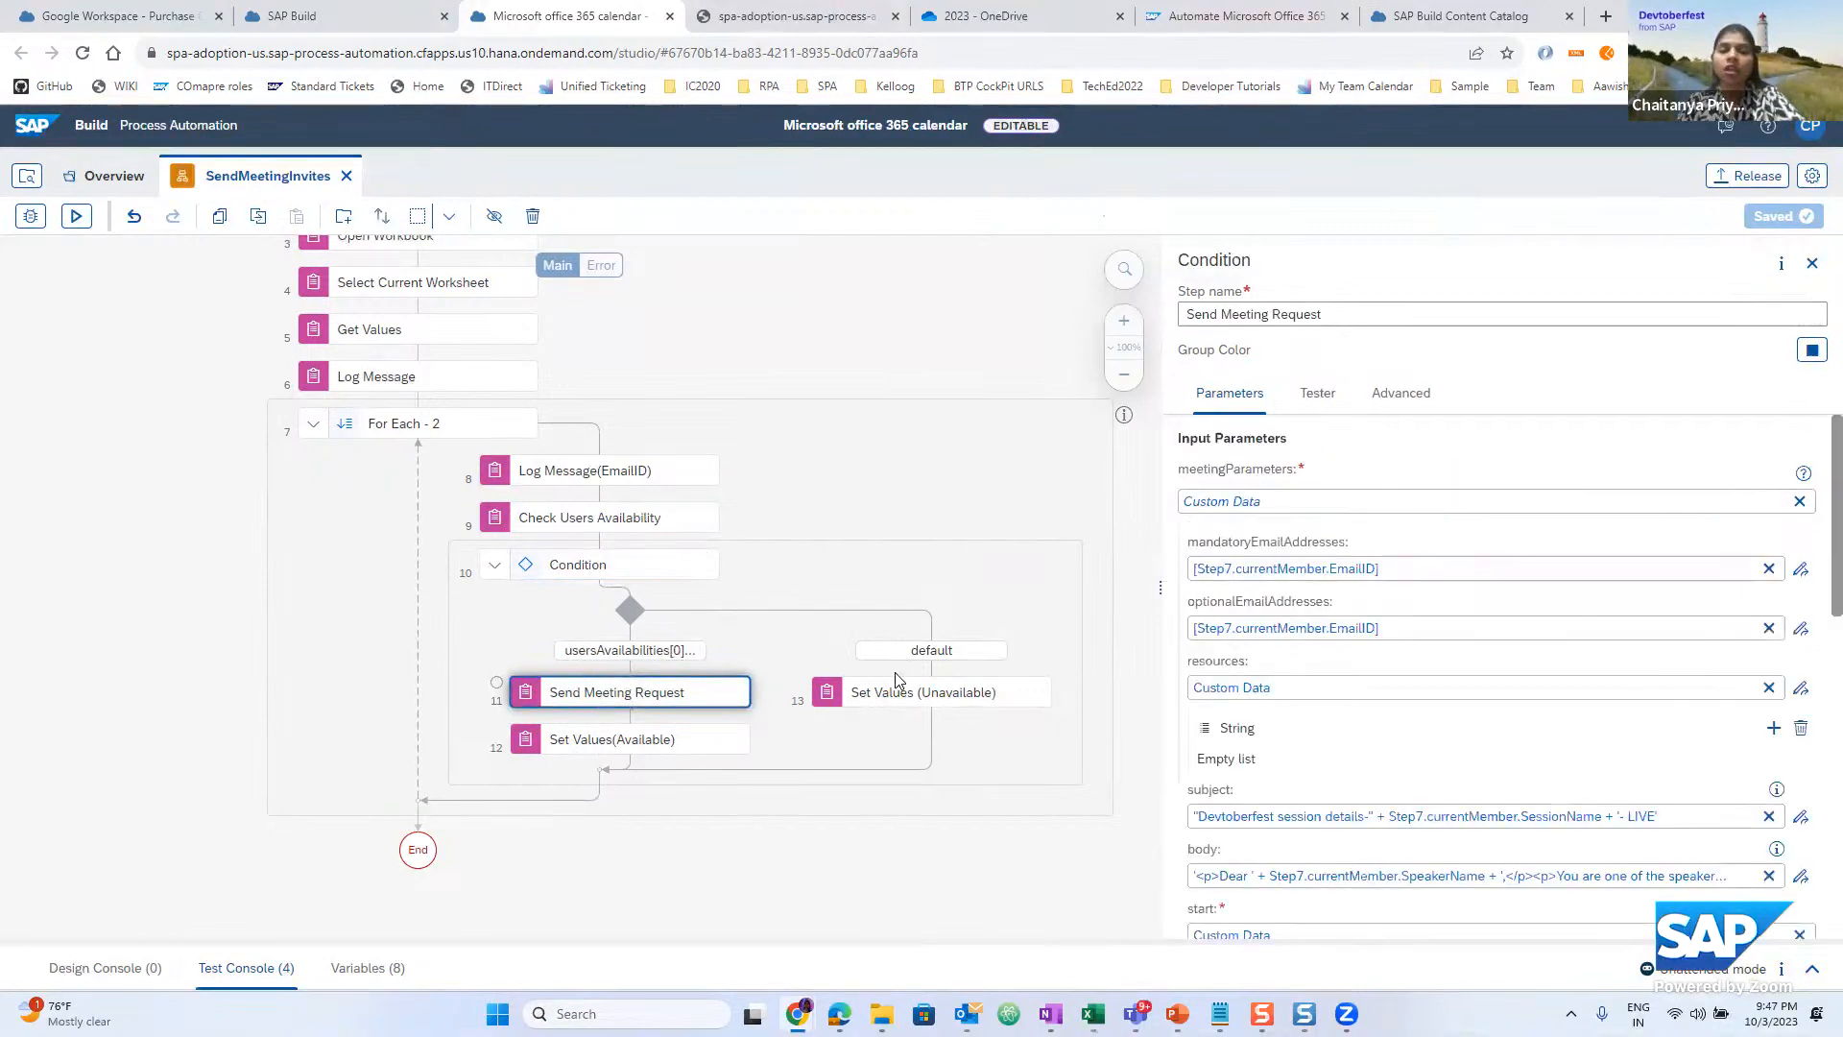
pyautogui.click(923, 697)
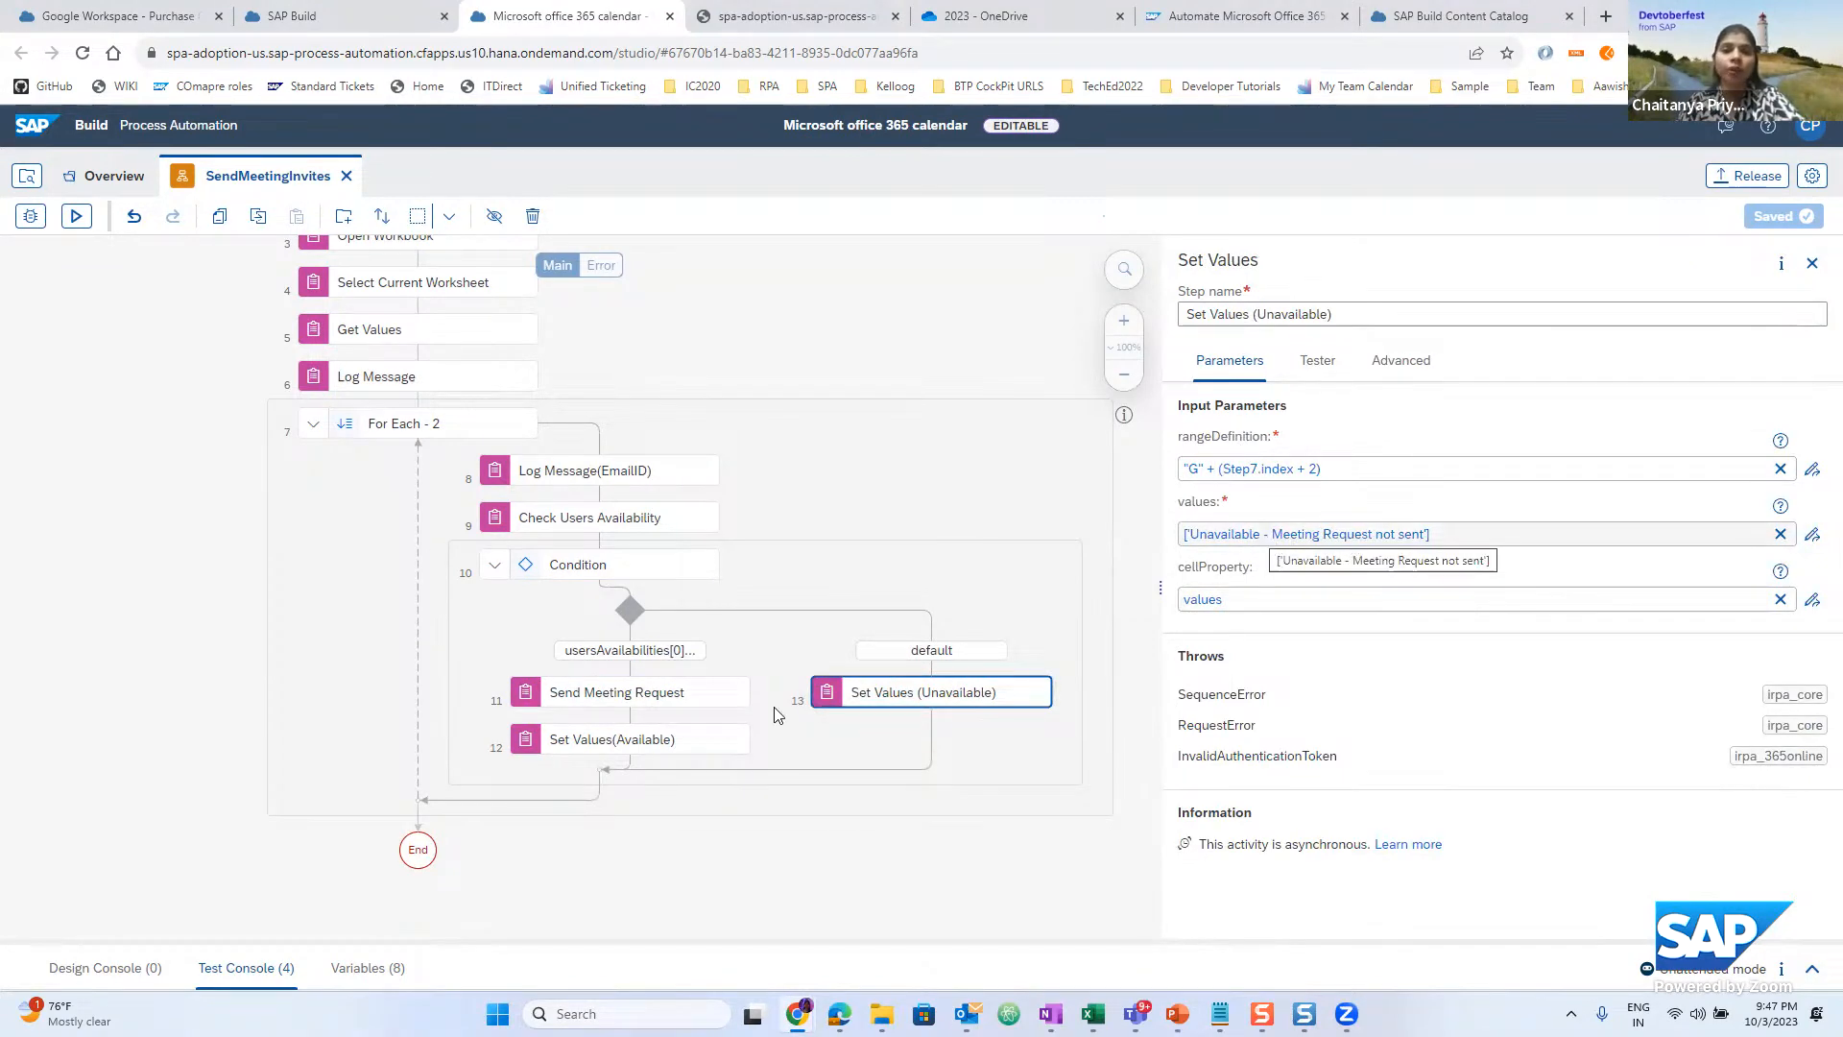
pyautogui.hotkey('alt', 'Tab')
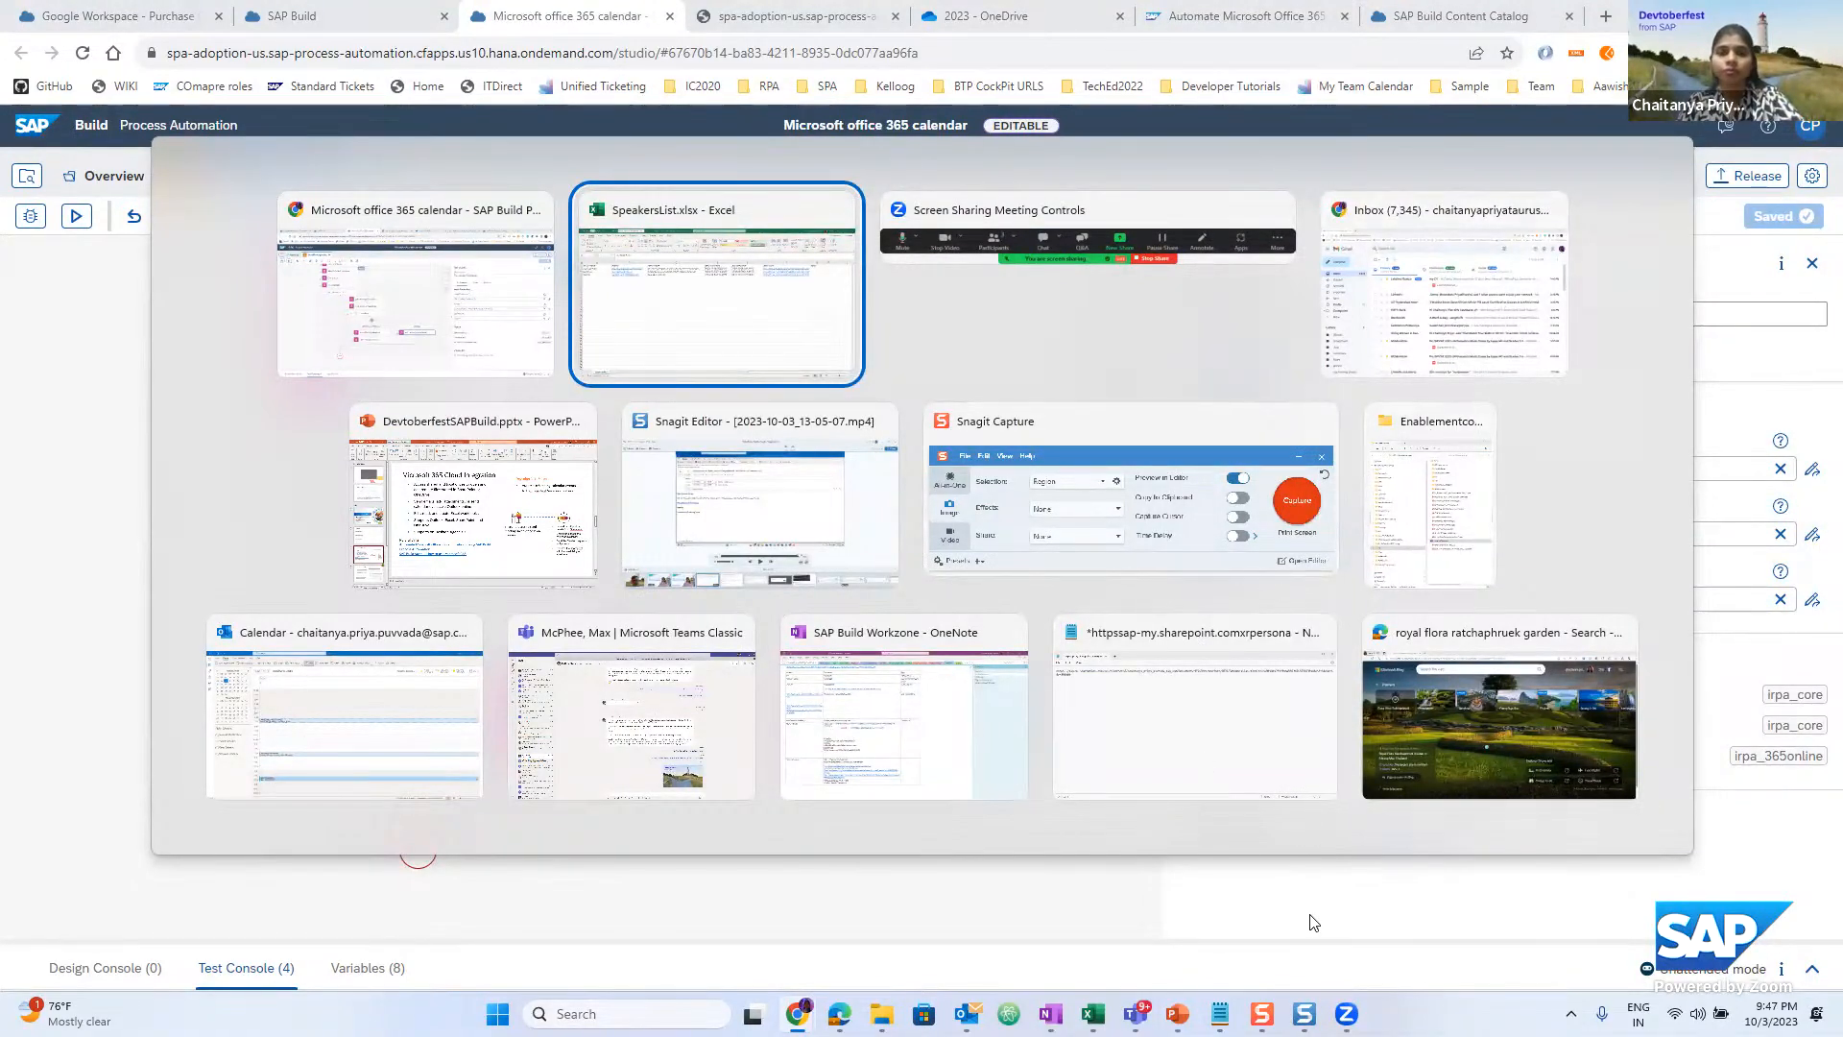
pyautogui.press('Escape')
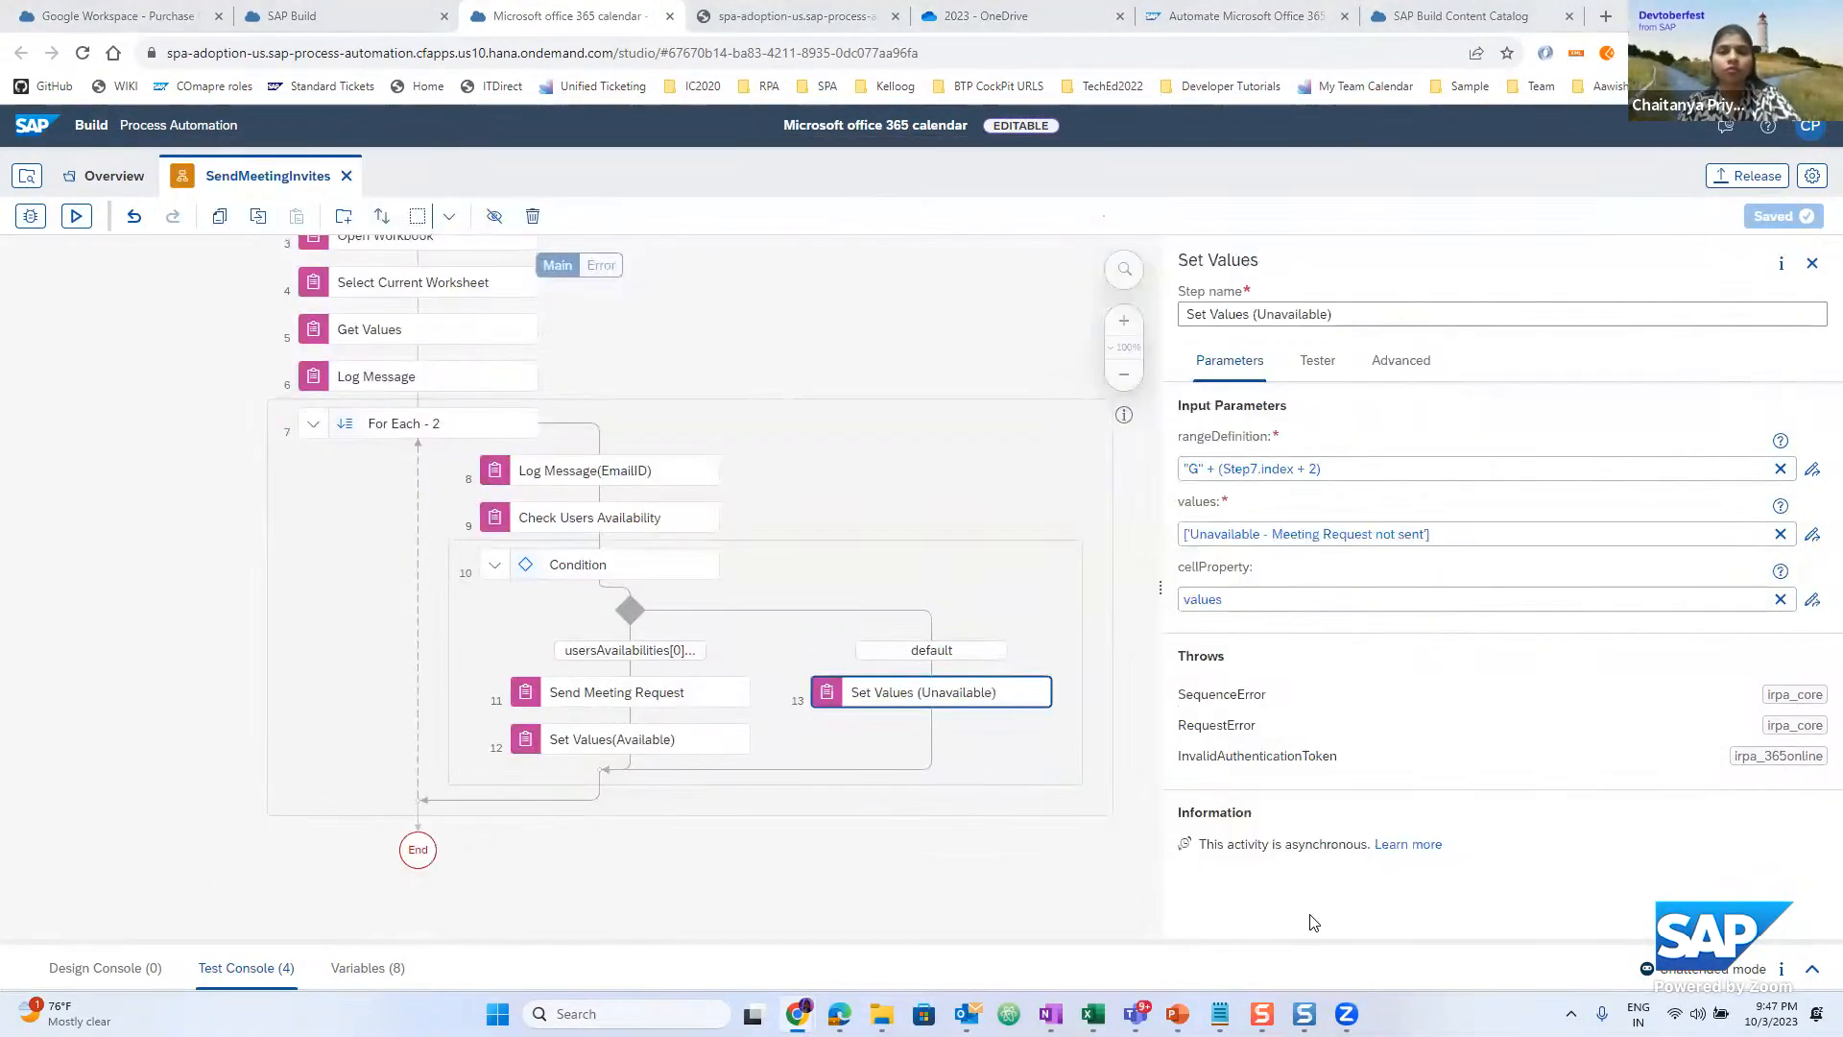
pyautogui.click(620, 741)
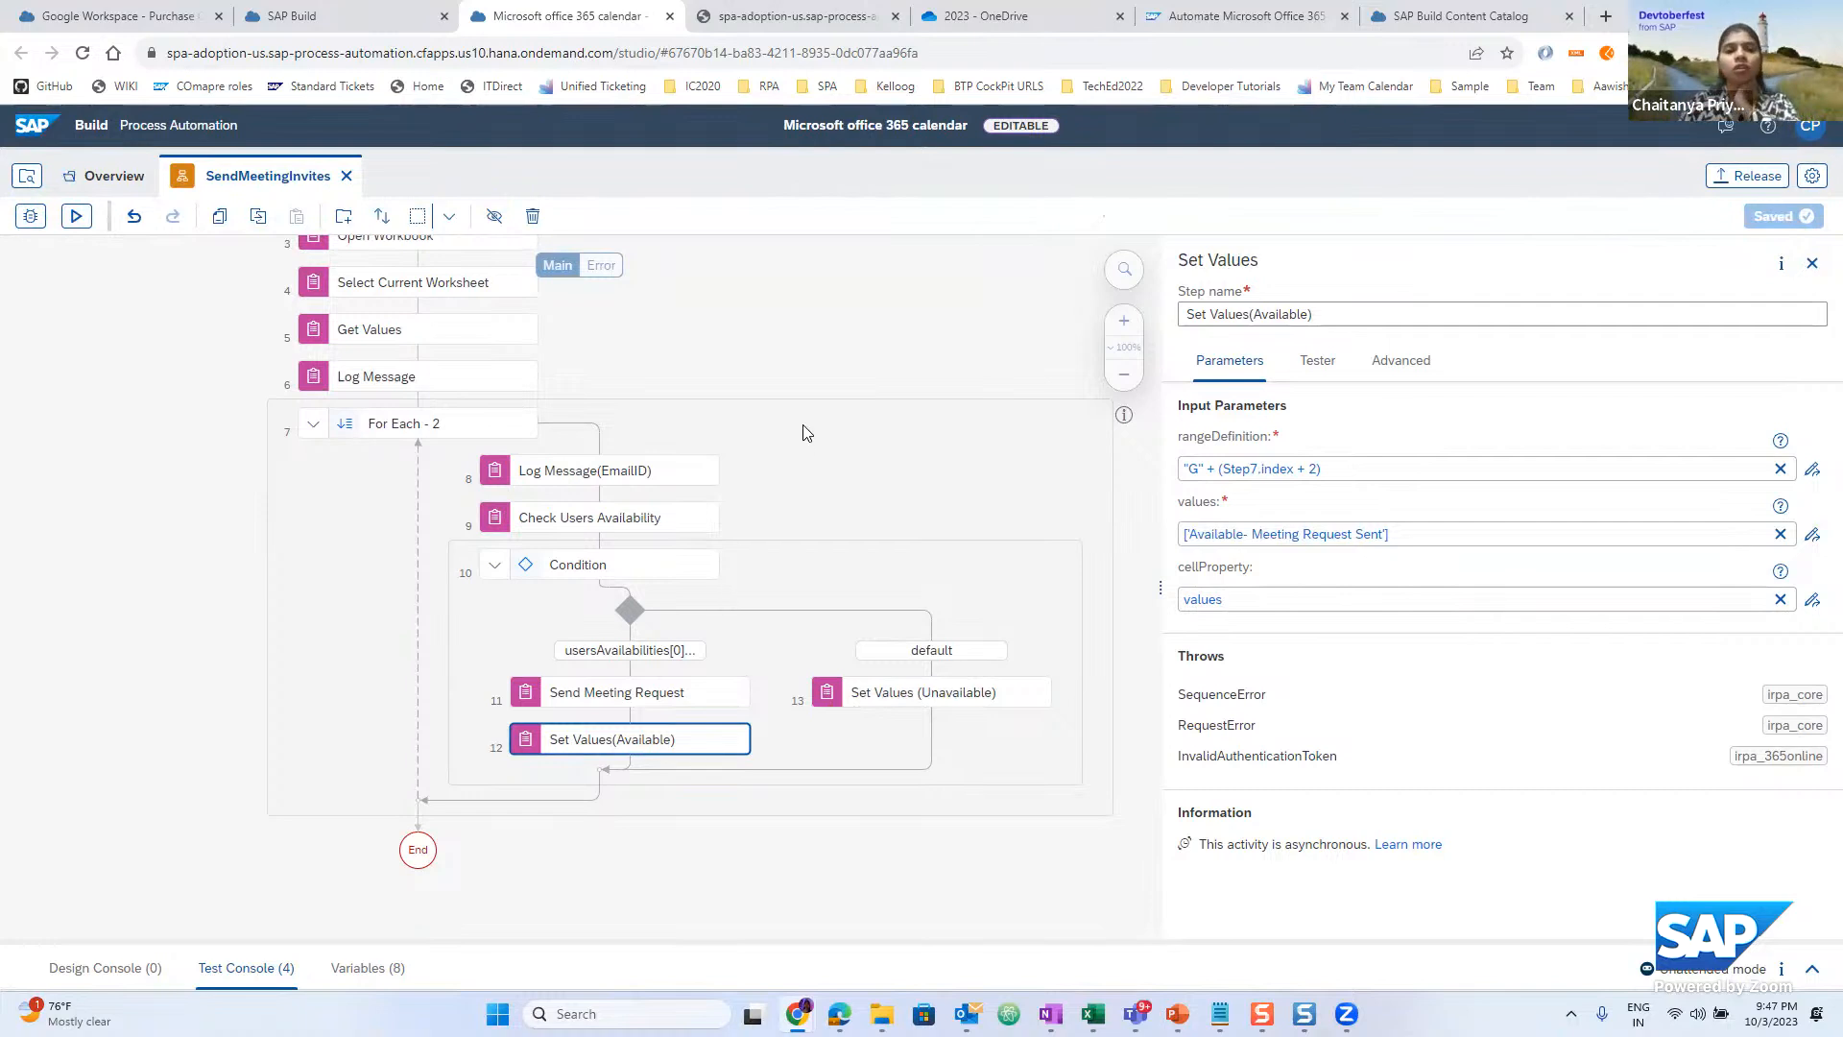
pyautogui.scroll(1, 804, 429)
pyautogui.scroll(1, 805, 439)
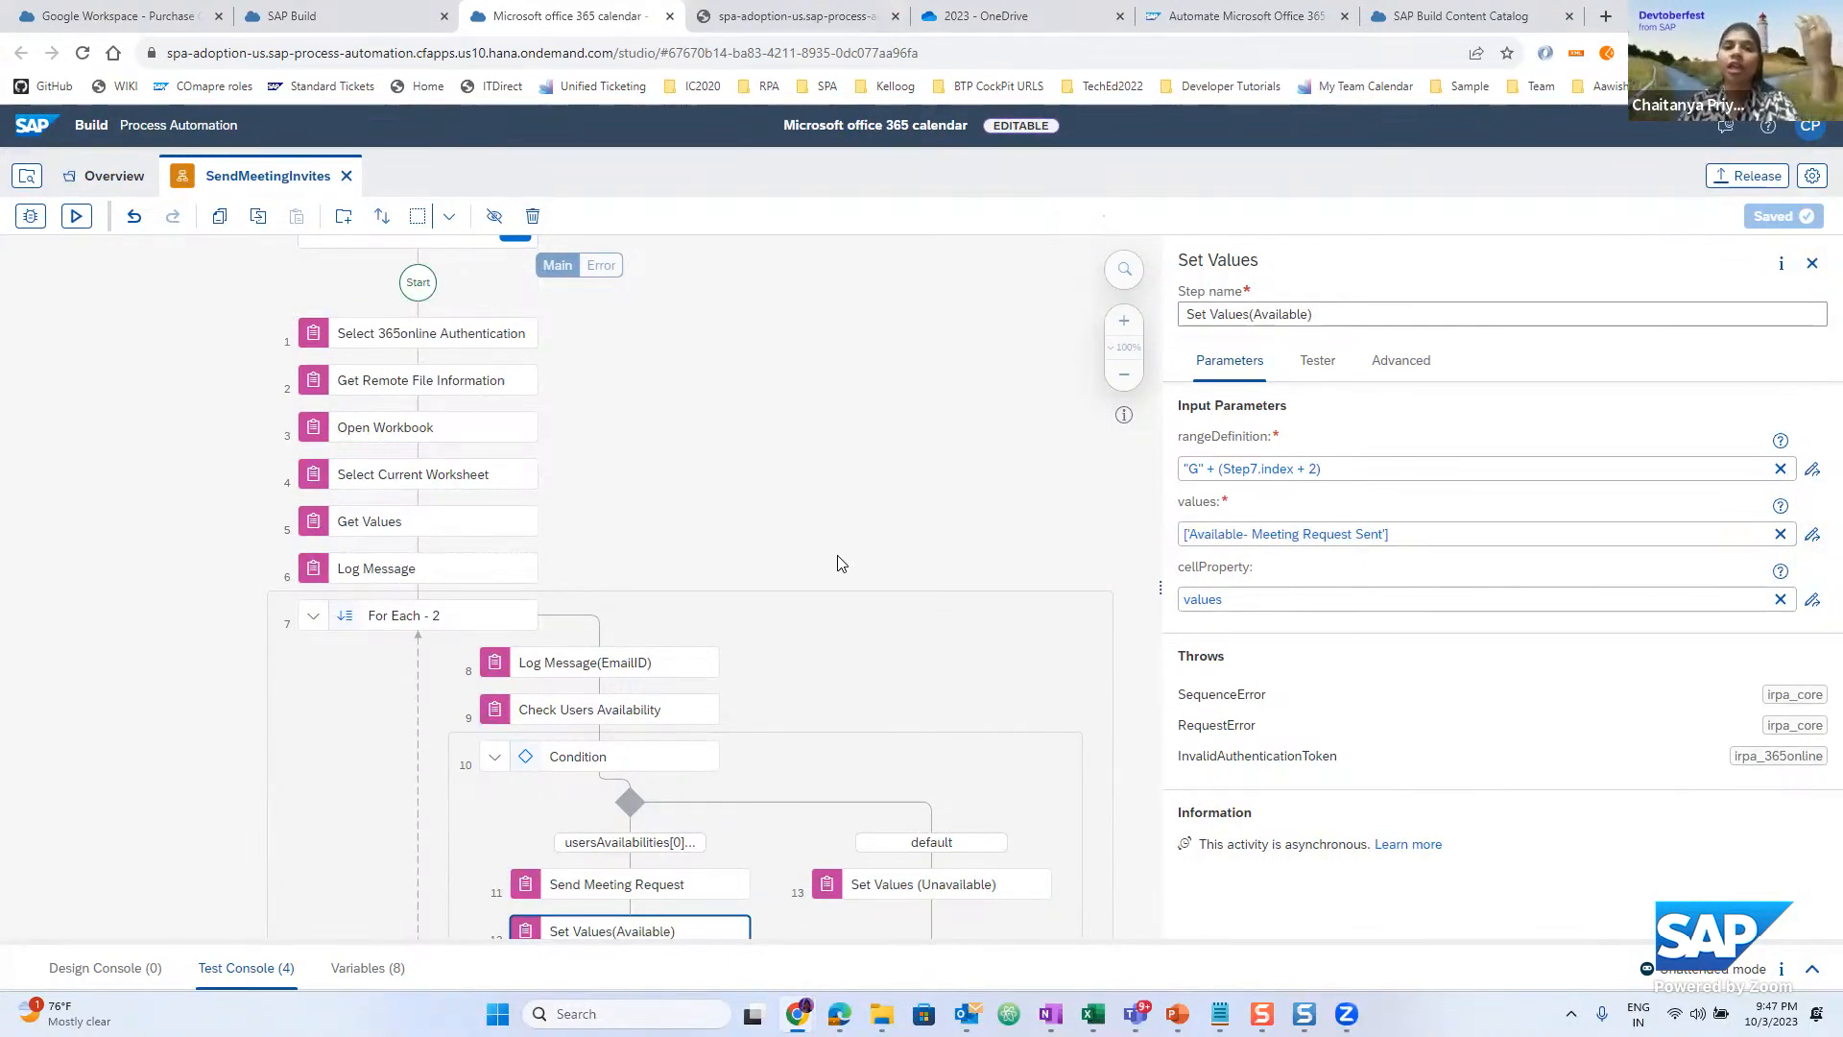
pyautogui.scroll(-2, 841, 562)
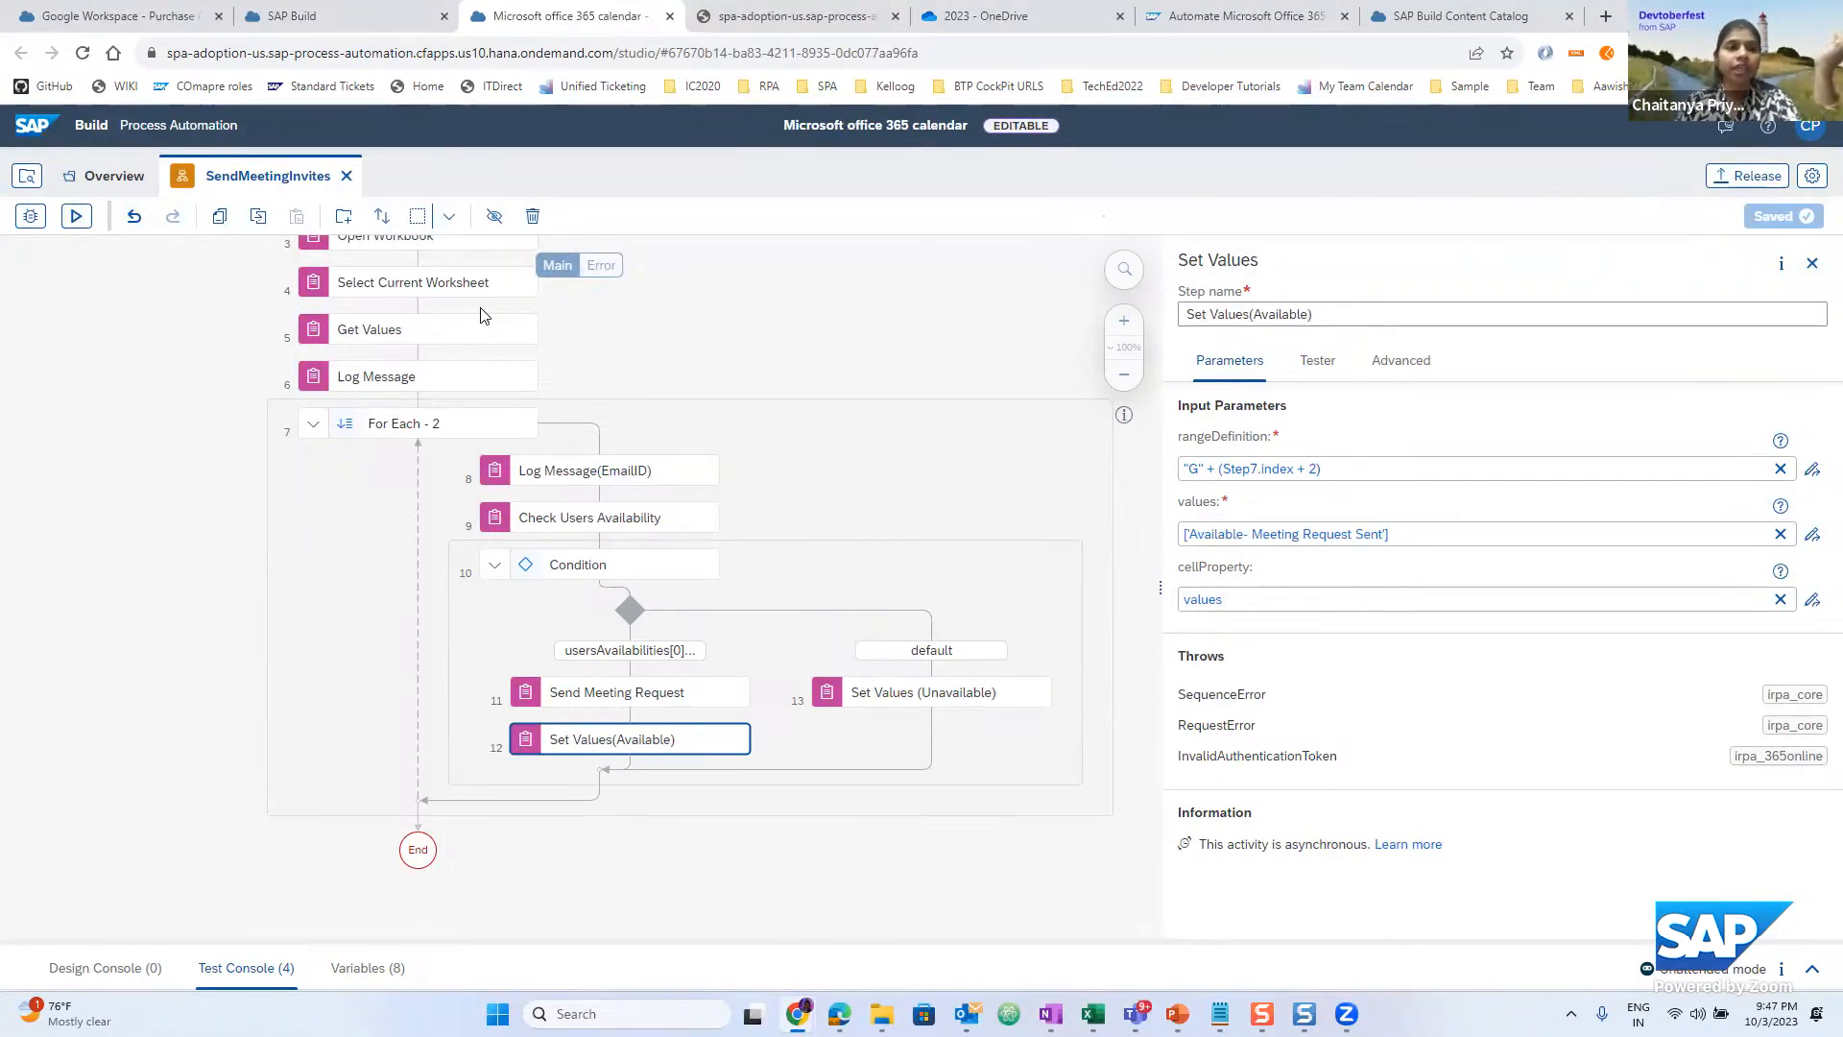
# Check the first speaker's session name and SessionStartTime in SpeakersList.xlsx in Excel, and return to the automation
pyautogui.click(1090, 1013)
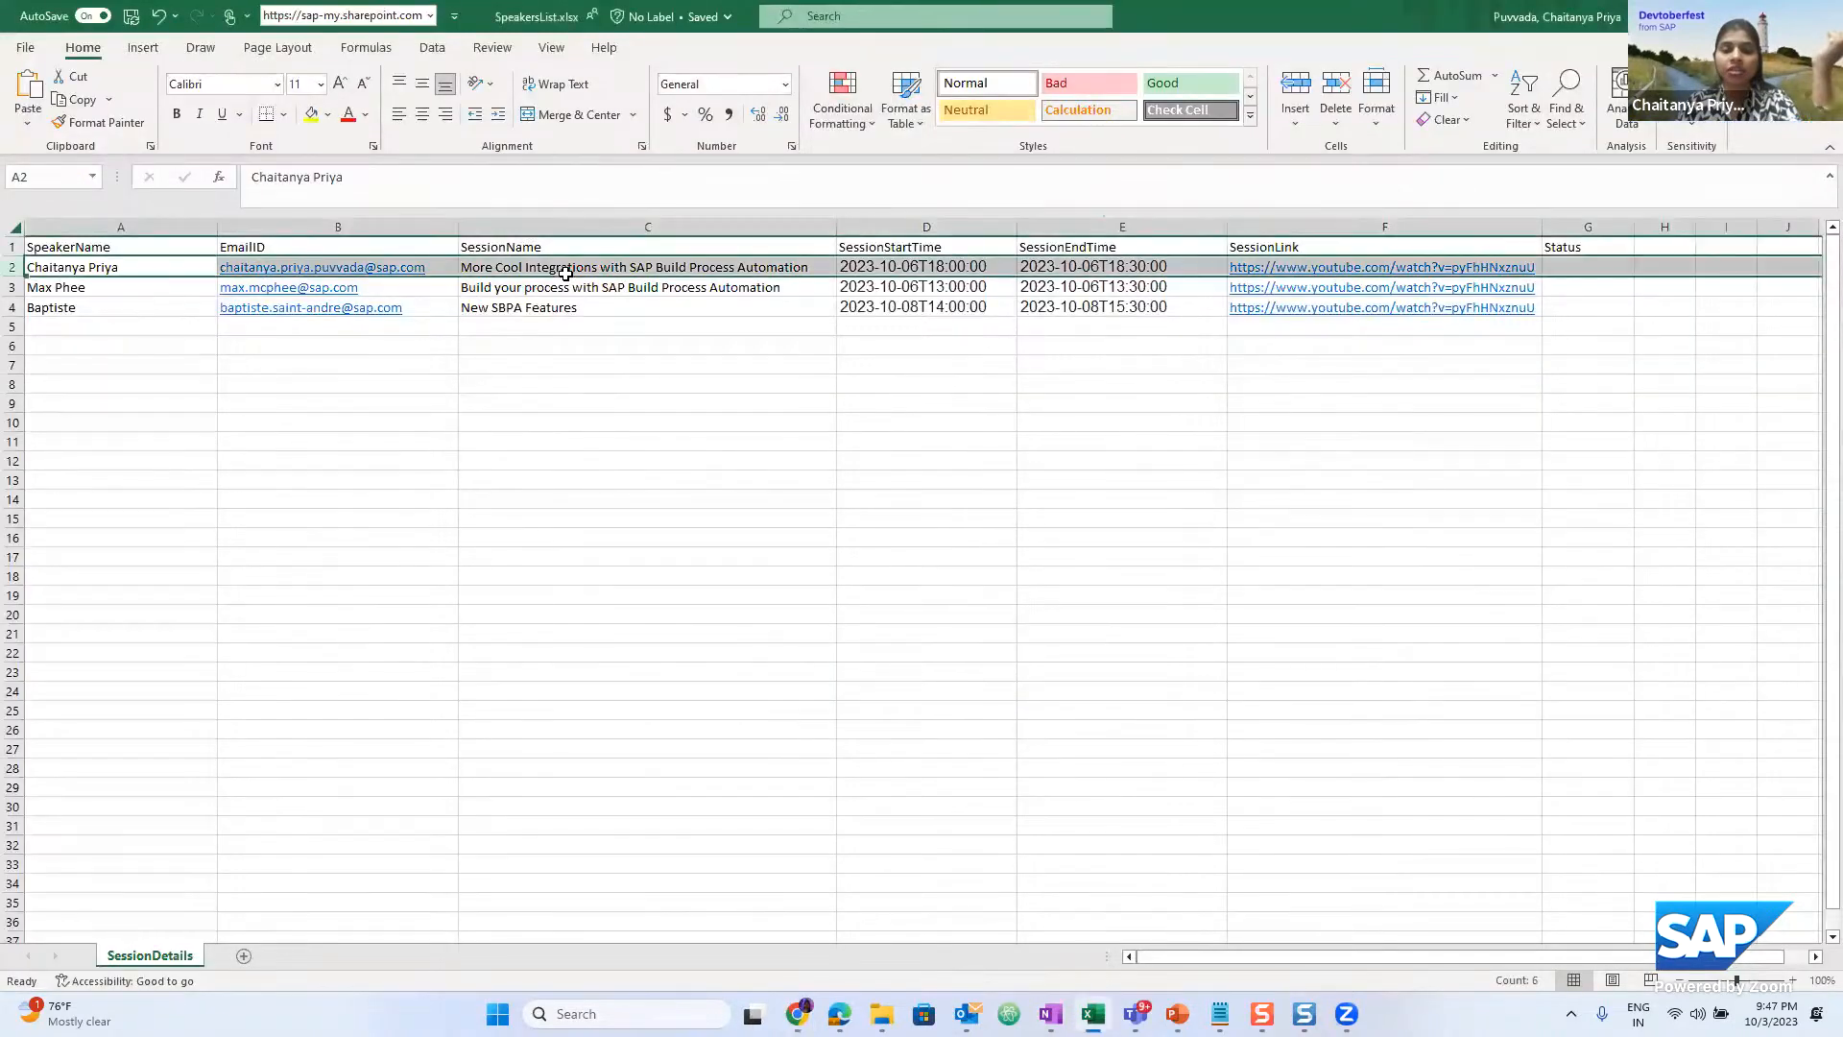
pyautogui.click(895, 274)
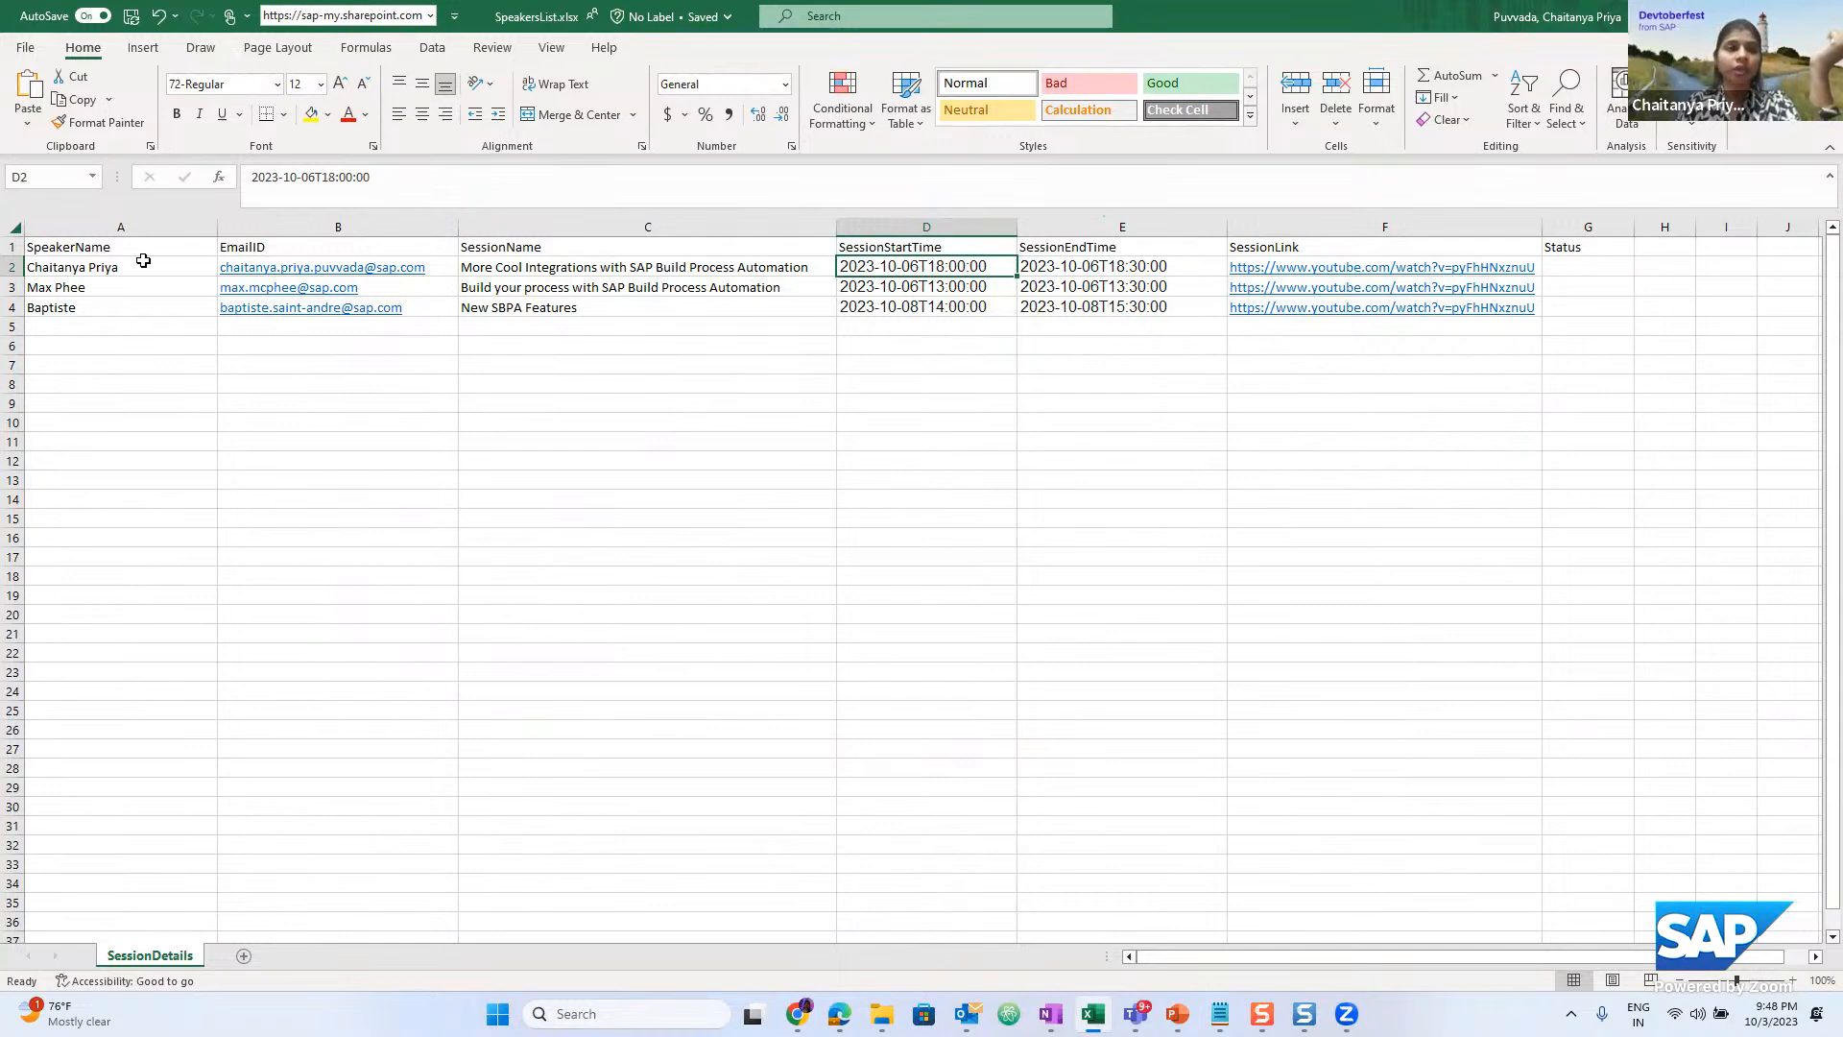
pyautogui.hotkey('alt', 'Tab')
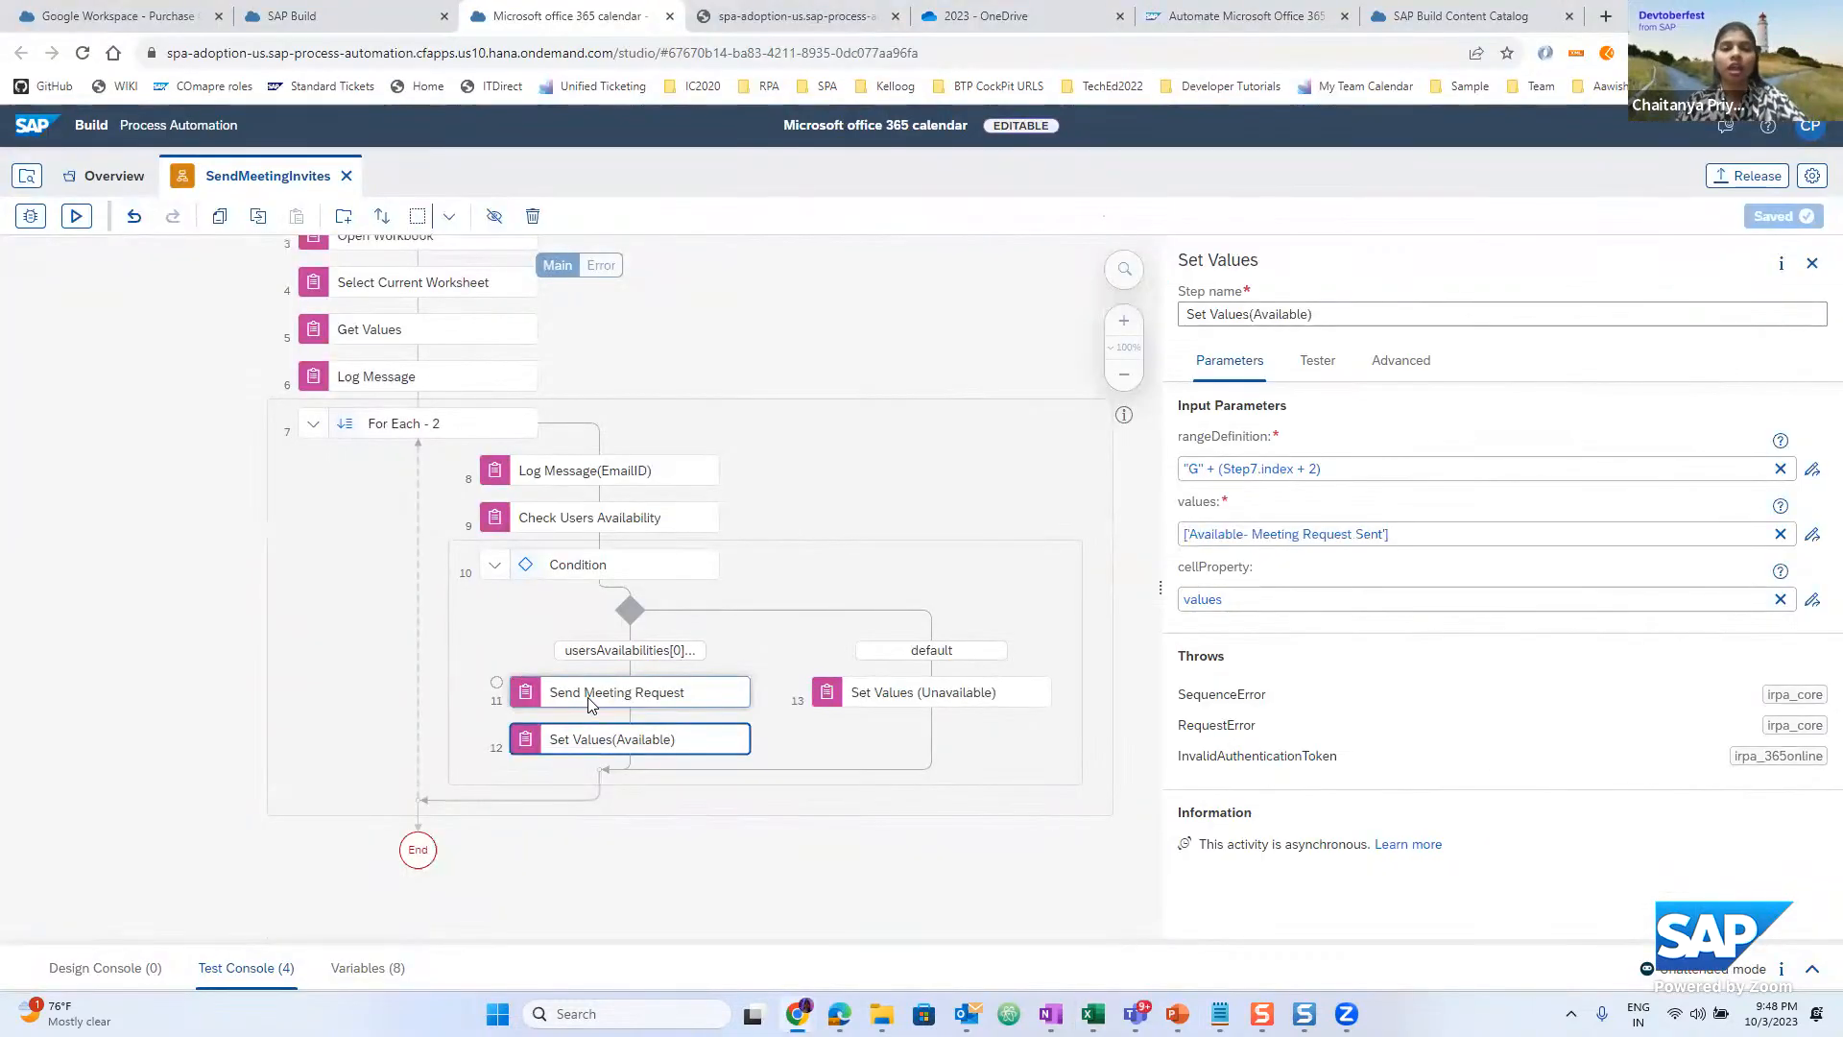
# Review the Send Meeting Request step's parameters, including the full body expression, the end time, the location and the online meeting option
pyautogui.click(643, 689)
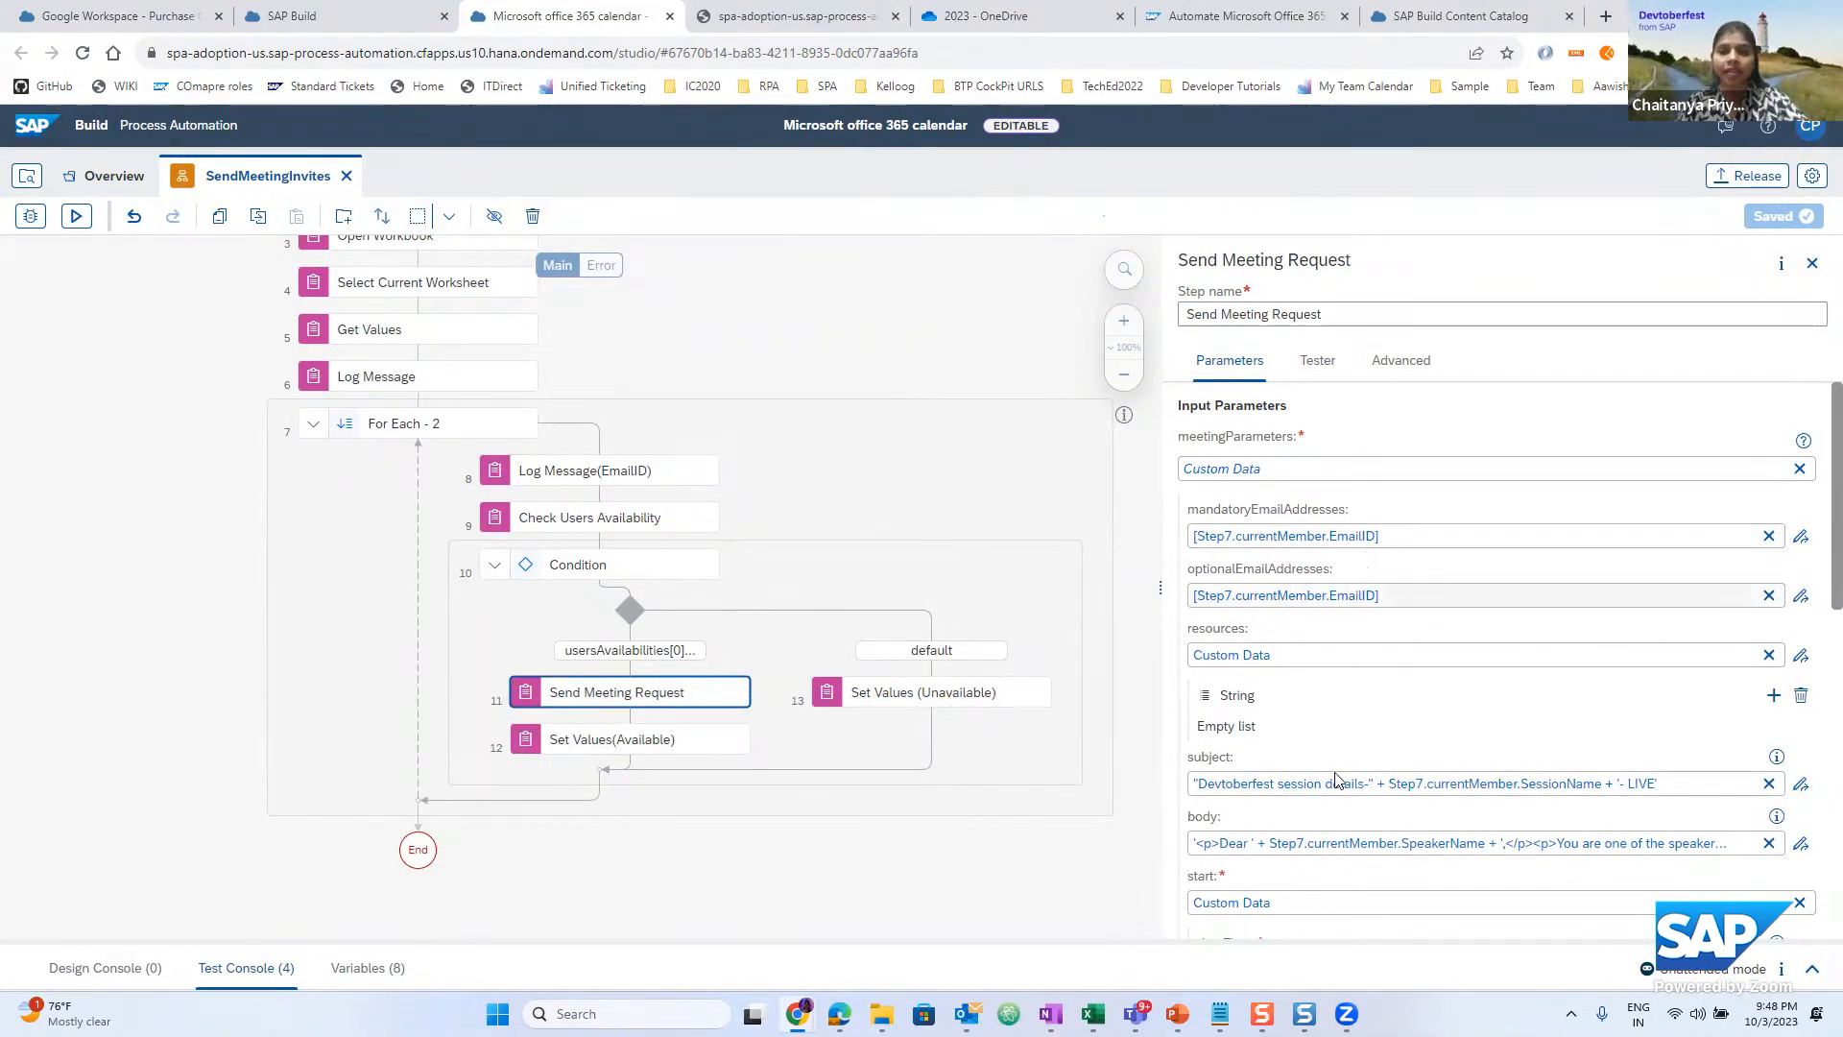
pyautogui.click(1801, 845)
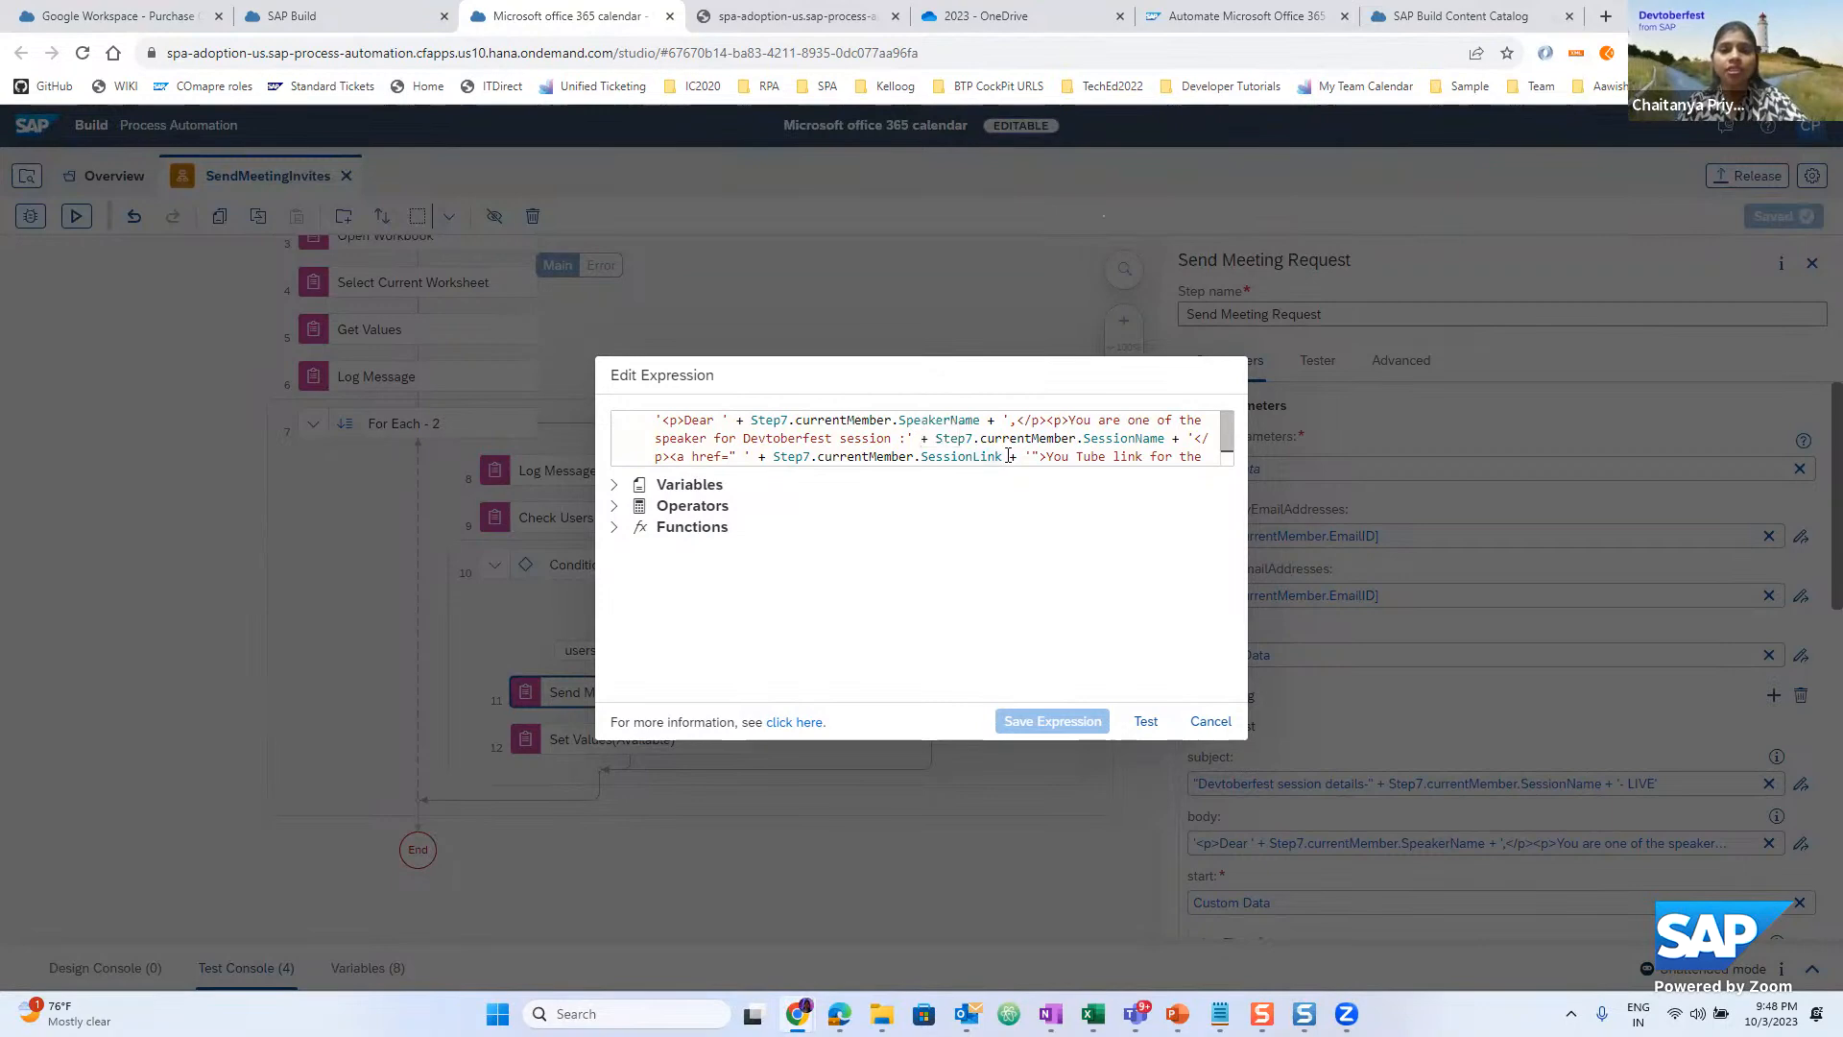
pyautogui.click(1210, 721)
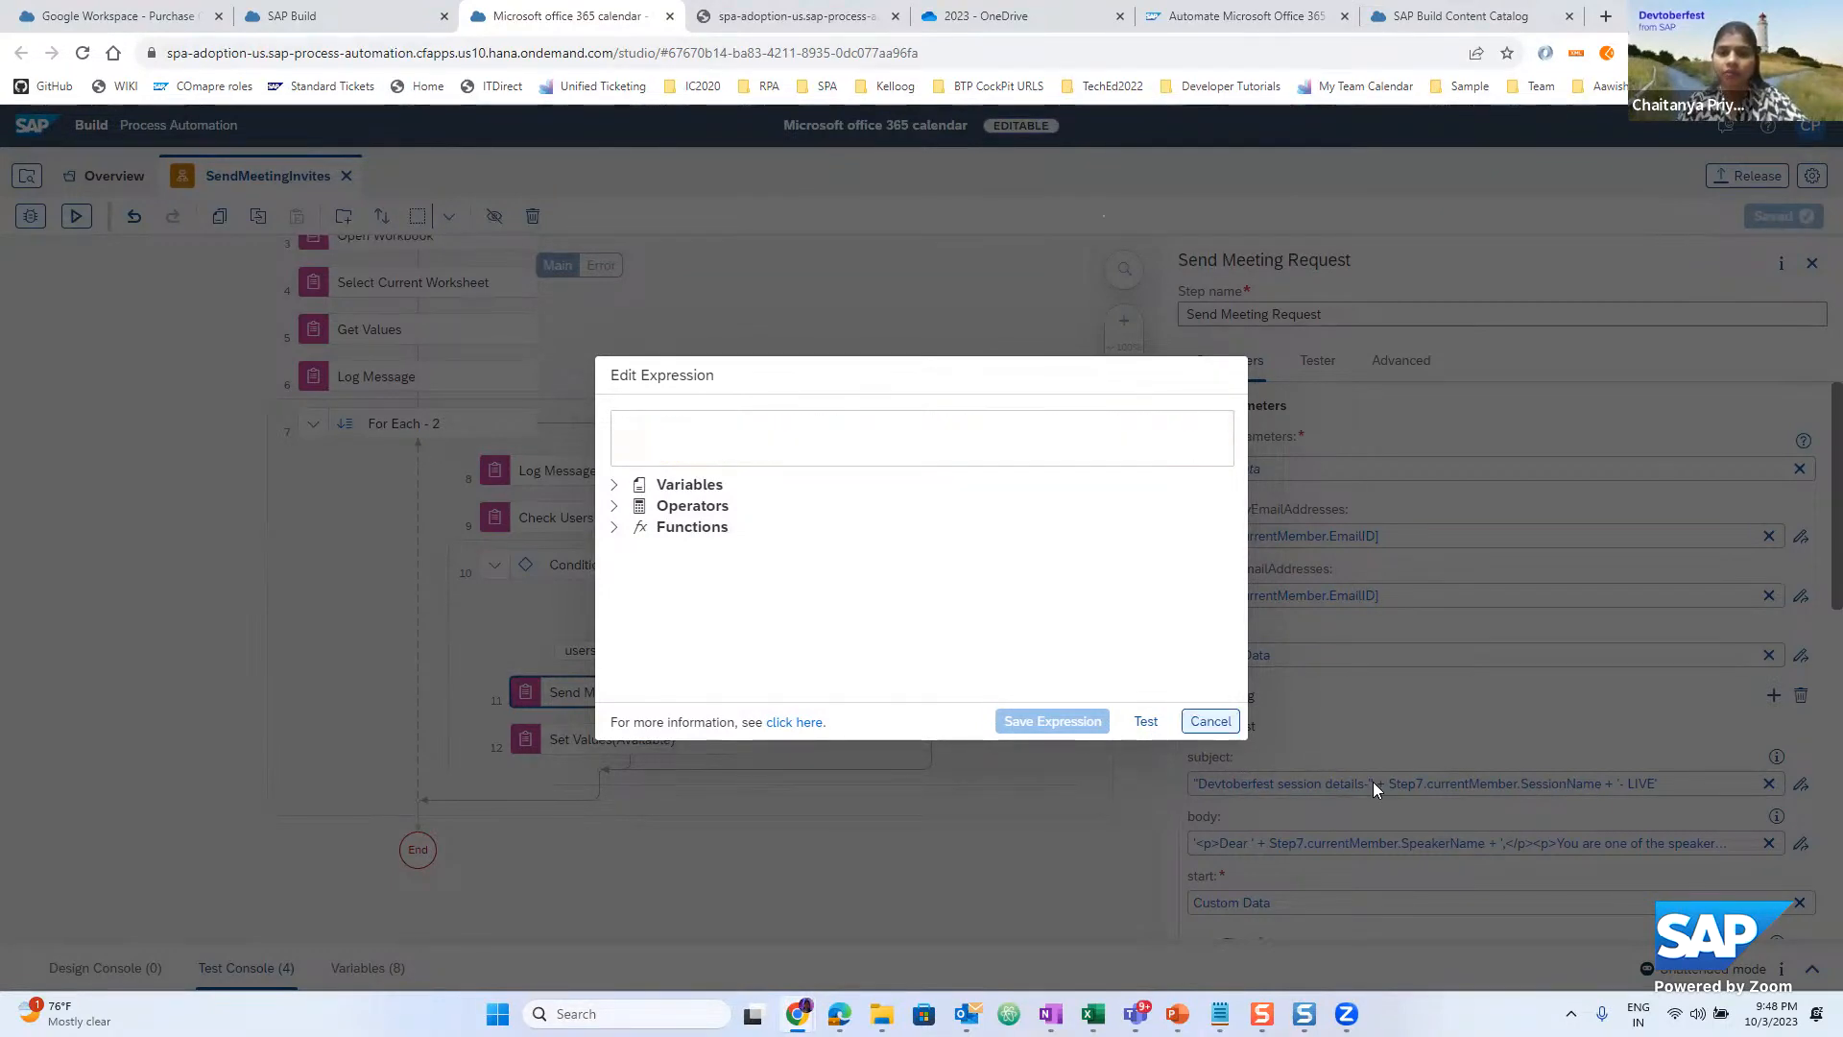
pyautogui.scroll(-6, 1344, 778)
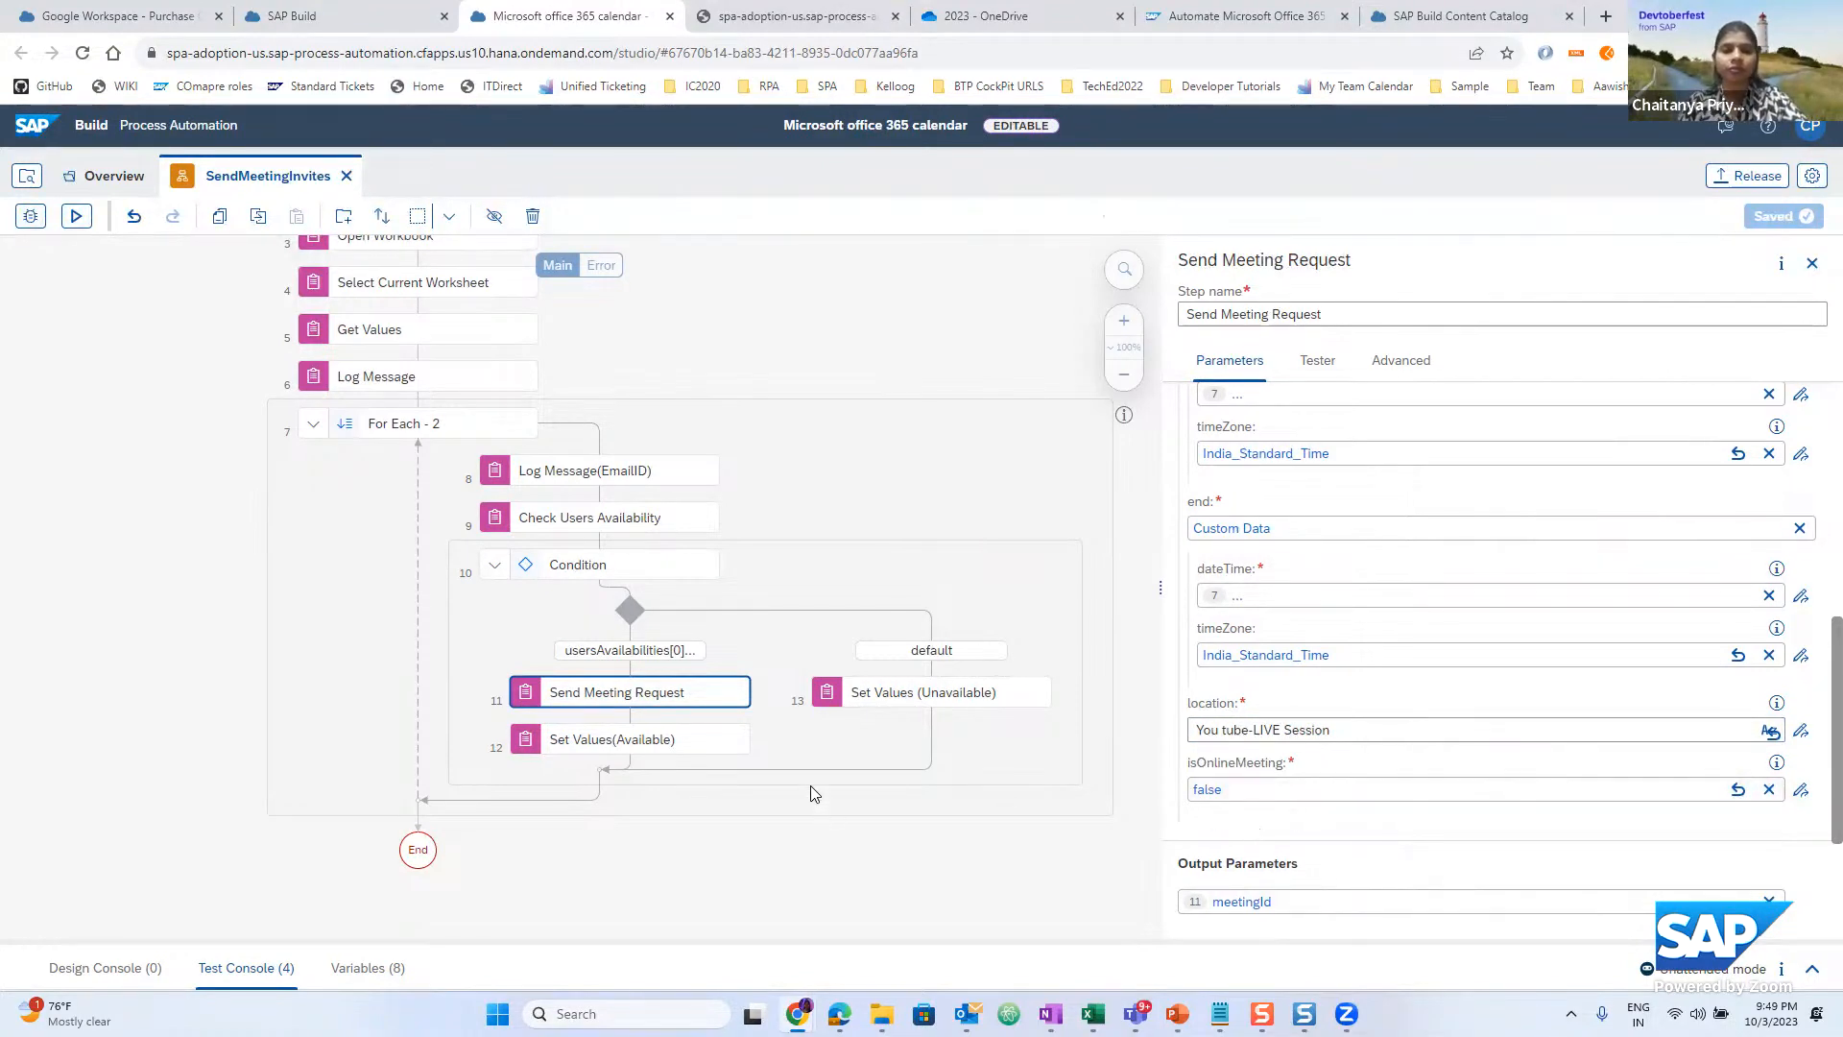
# Compare the session times in SpeakersList.xlsx with the October 6, 2023 day view of the Outlook calendar
pyautogui.hotkey('alt', 'Tab')
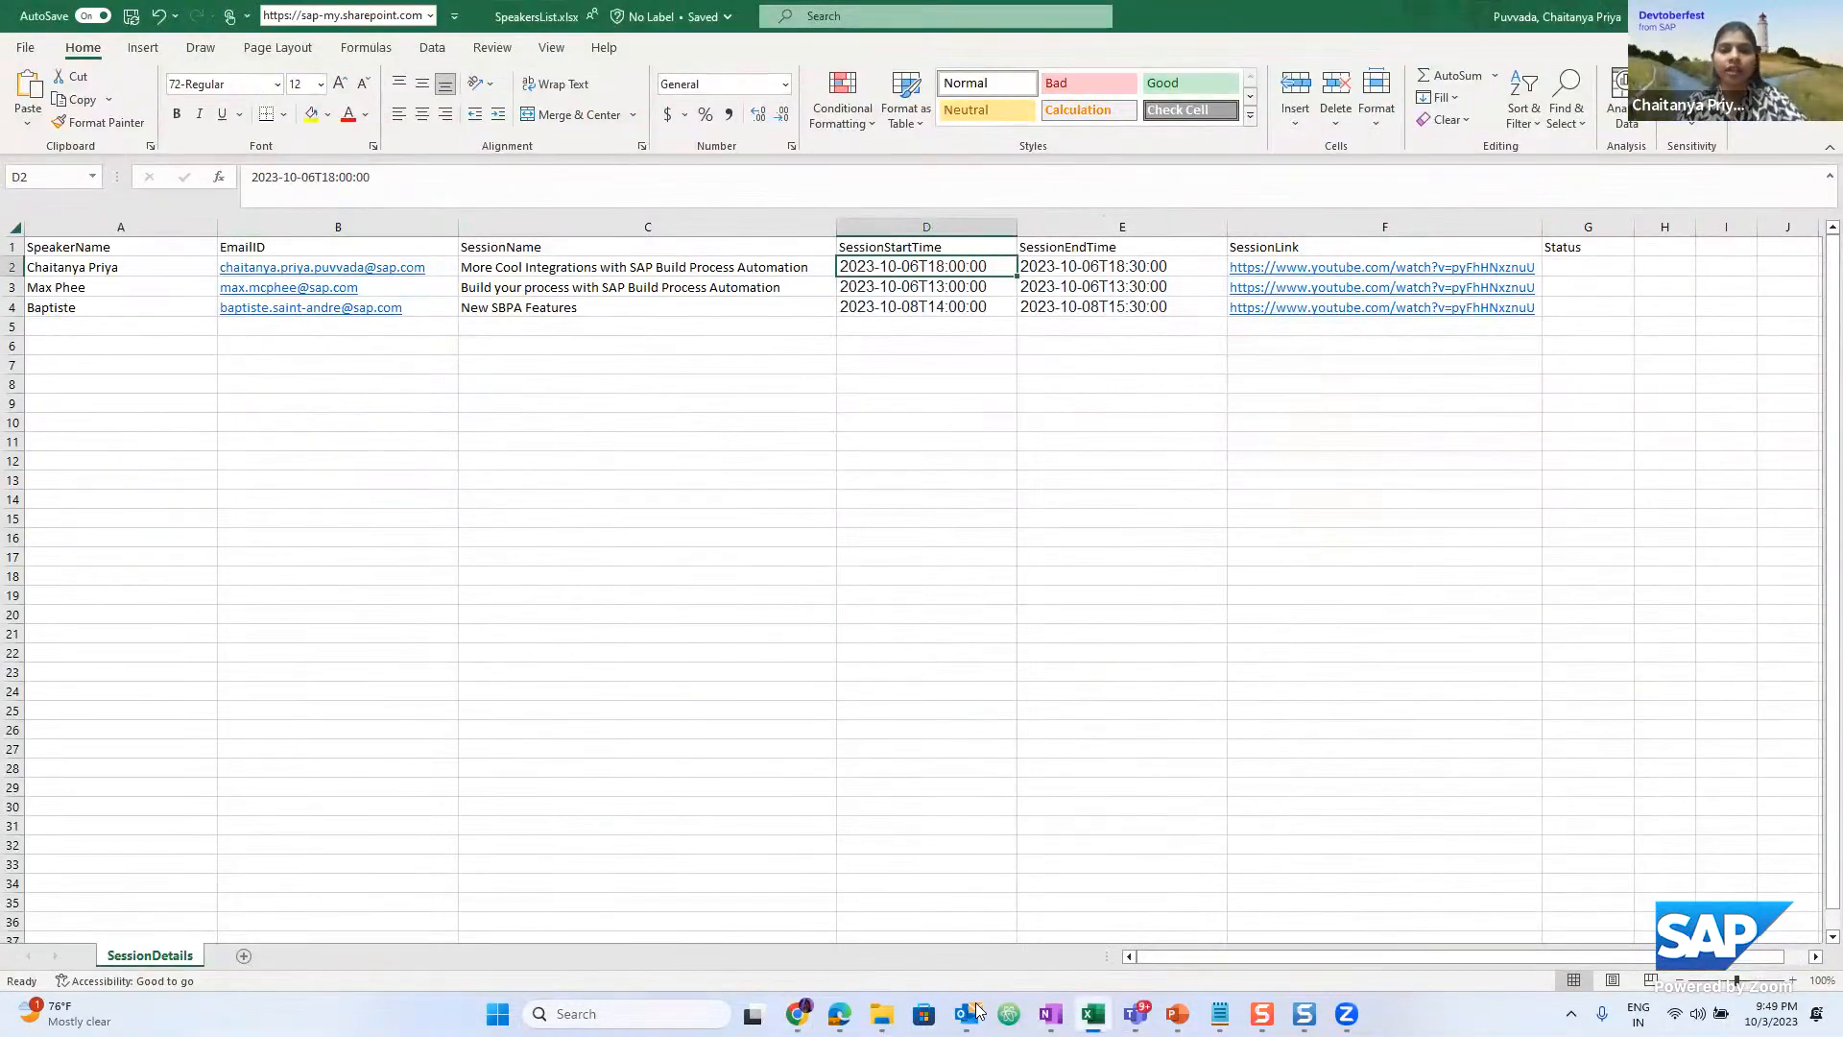
pyautogui.moveTo(969, 1012)
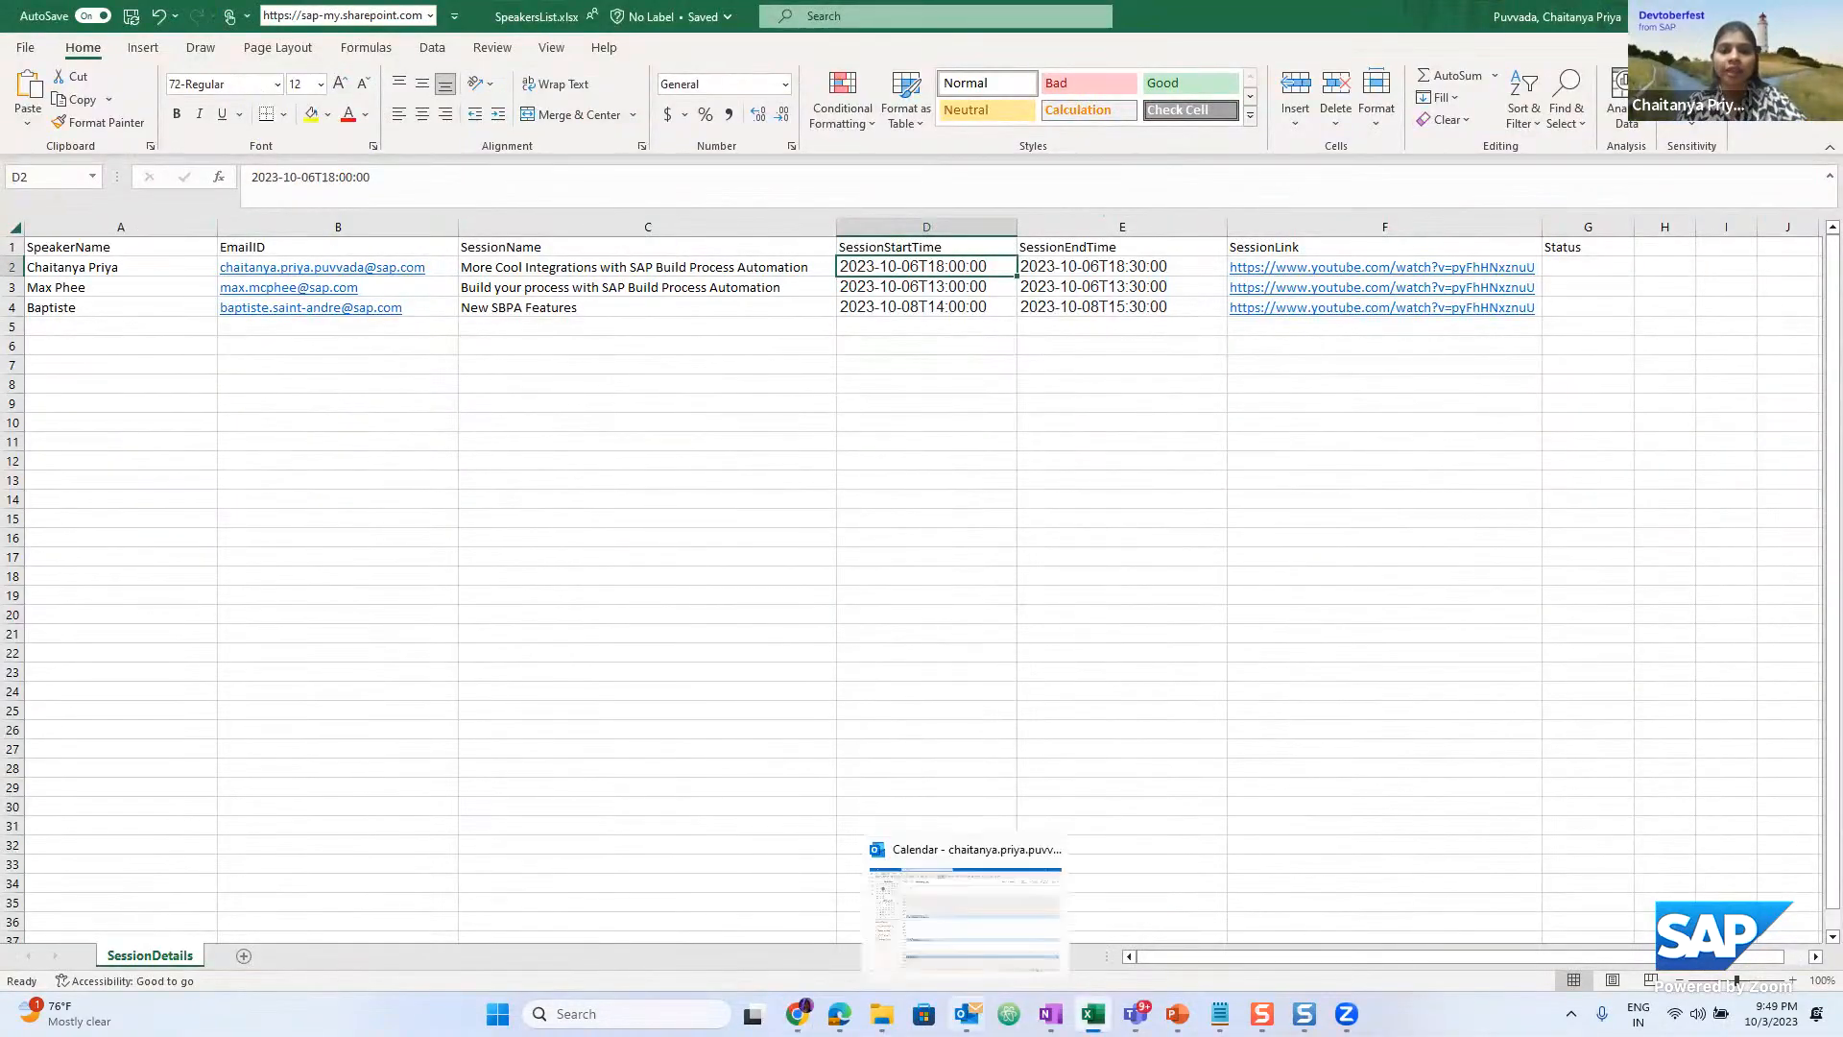
pyautogui.click(961, 970)
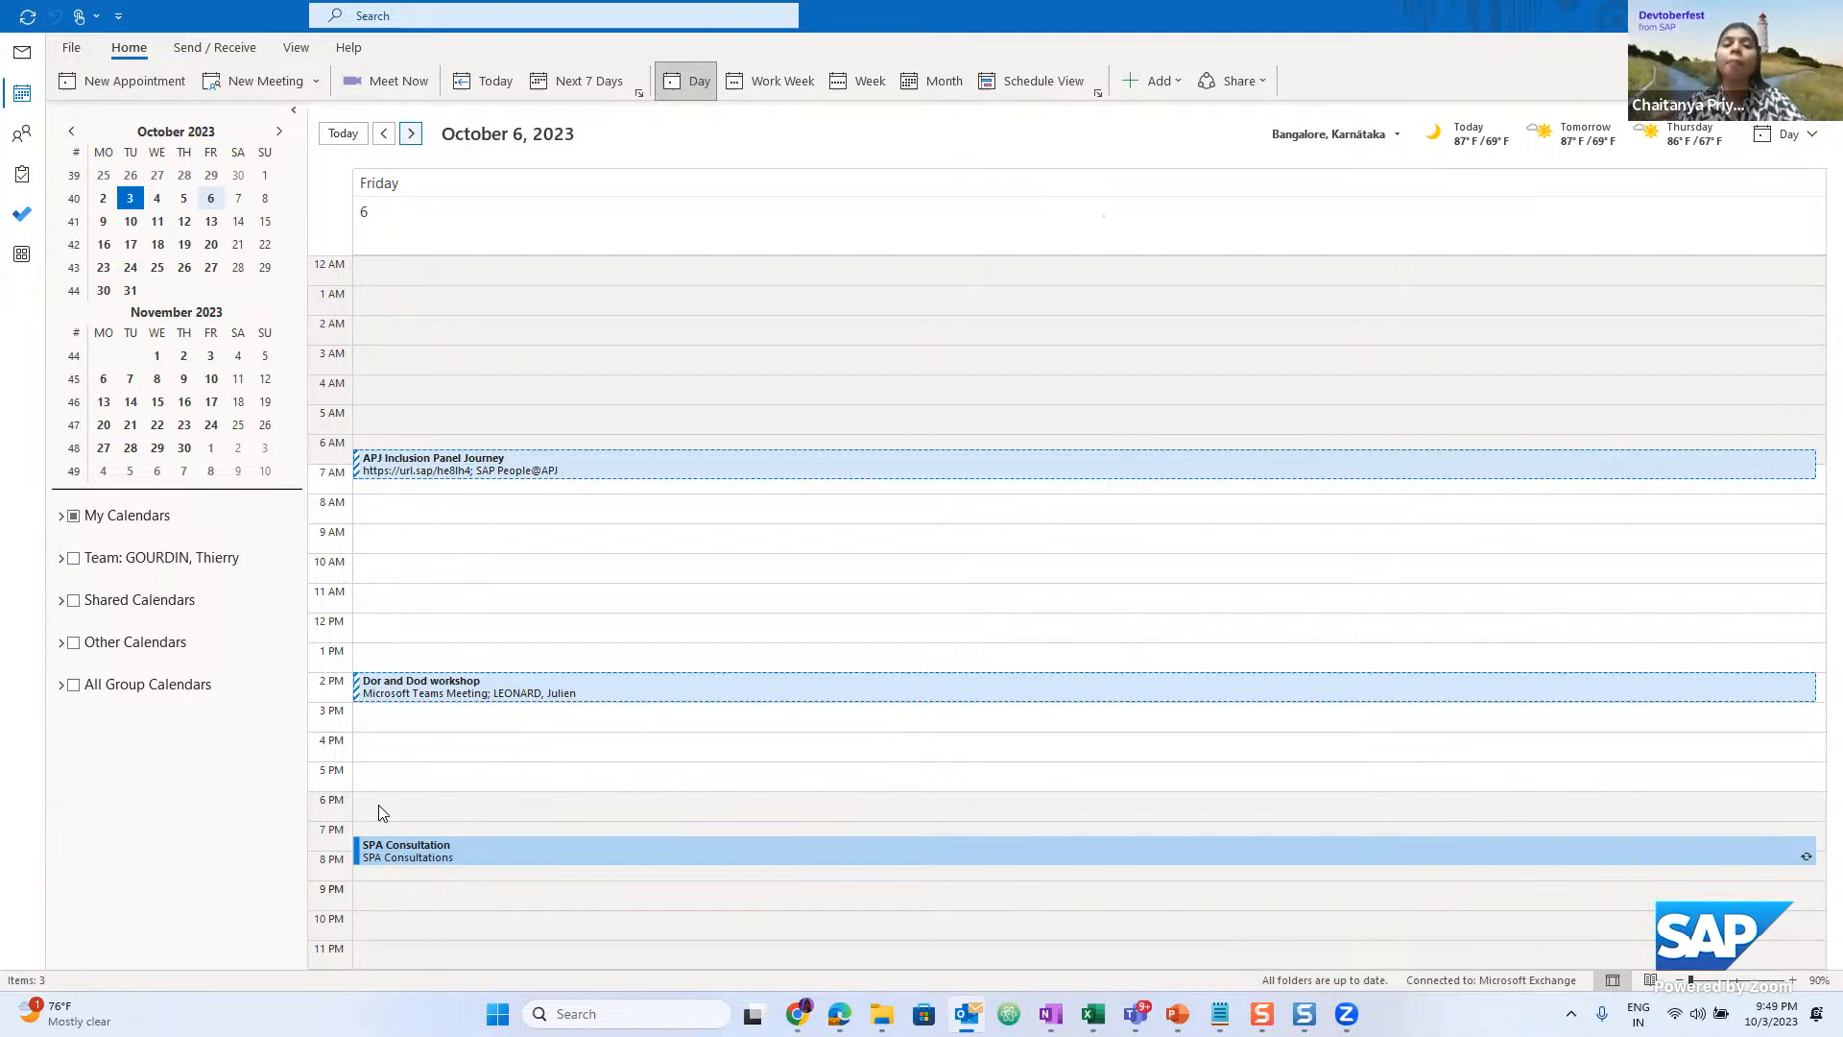
pyautogui.hotkey('alt', 'Tab')
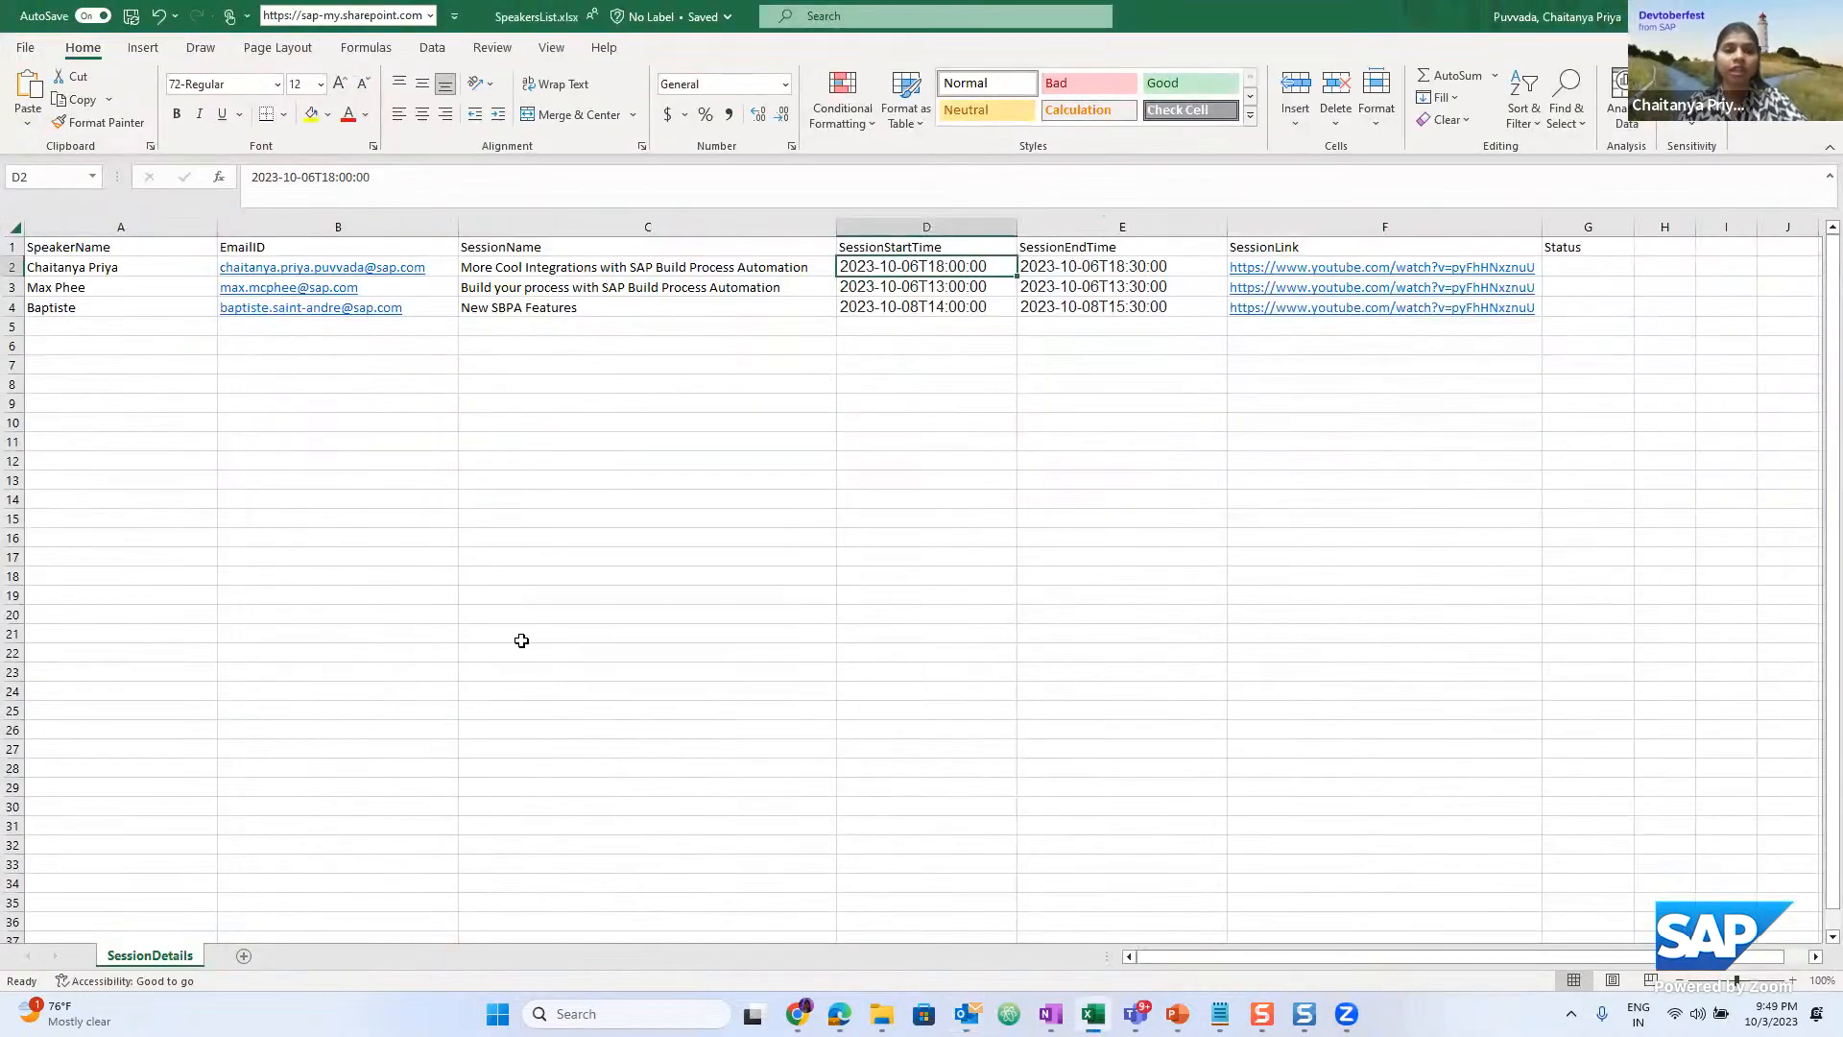
pyautogui.hotkey('alt', 'Tab')
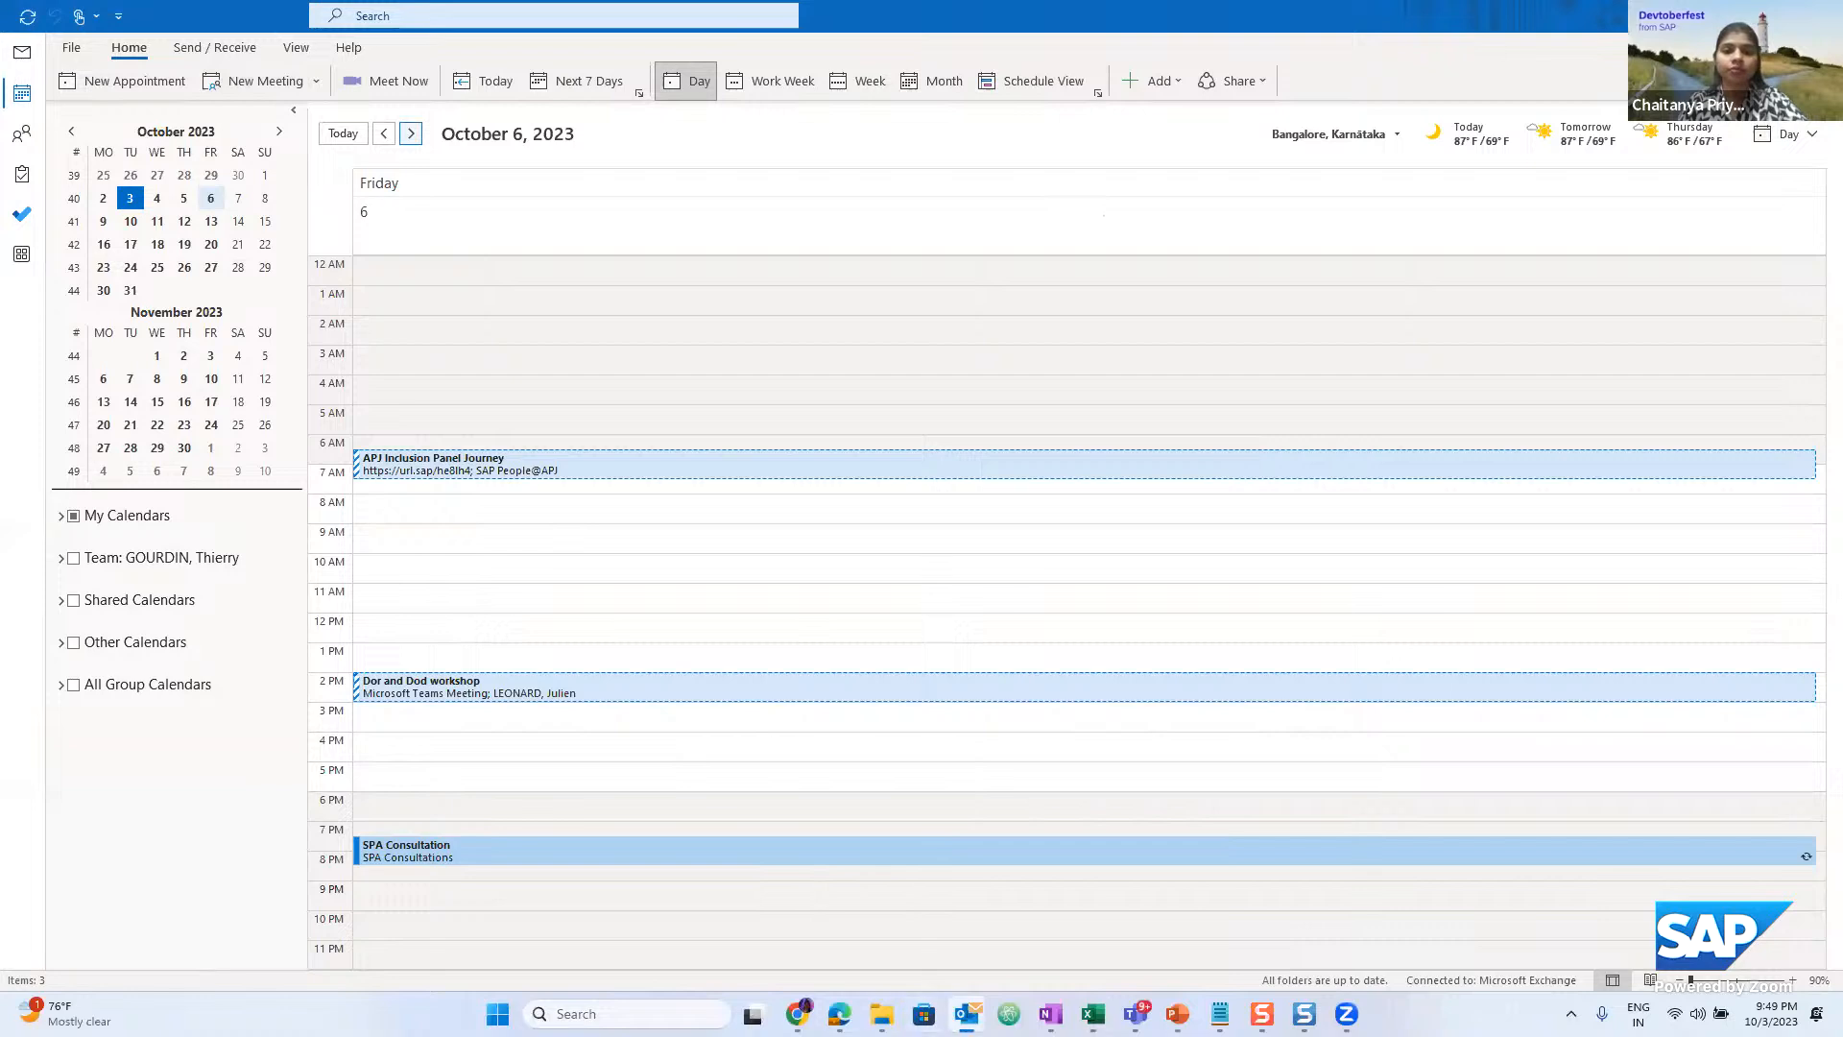
# Switch back to SAP Build in the browser and start a test of the SendMeetingInvites automation
pyautogui.moveTo(797, 1014)
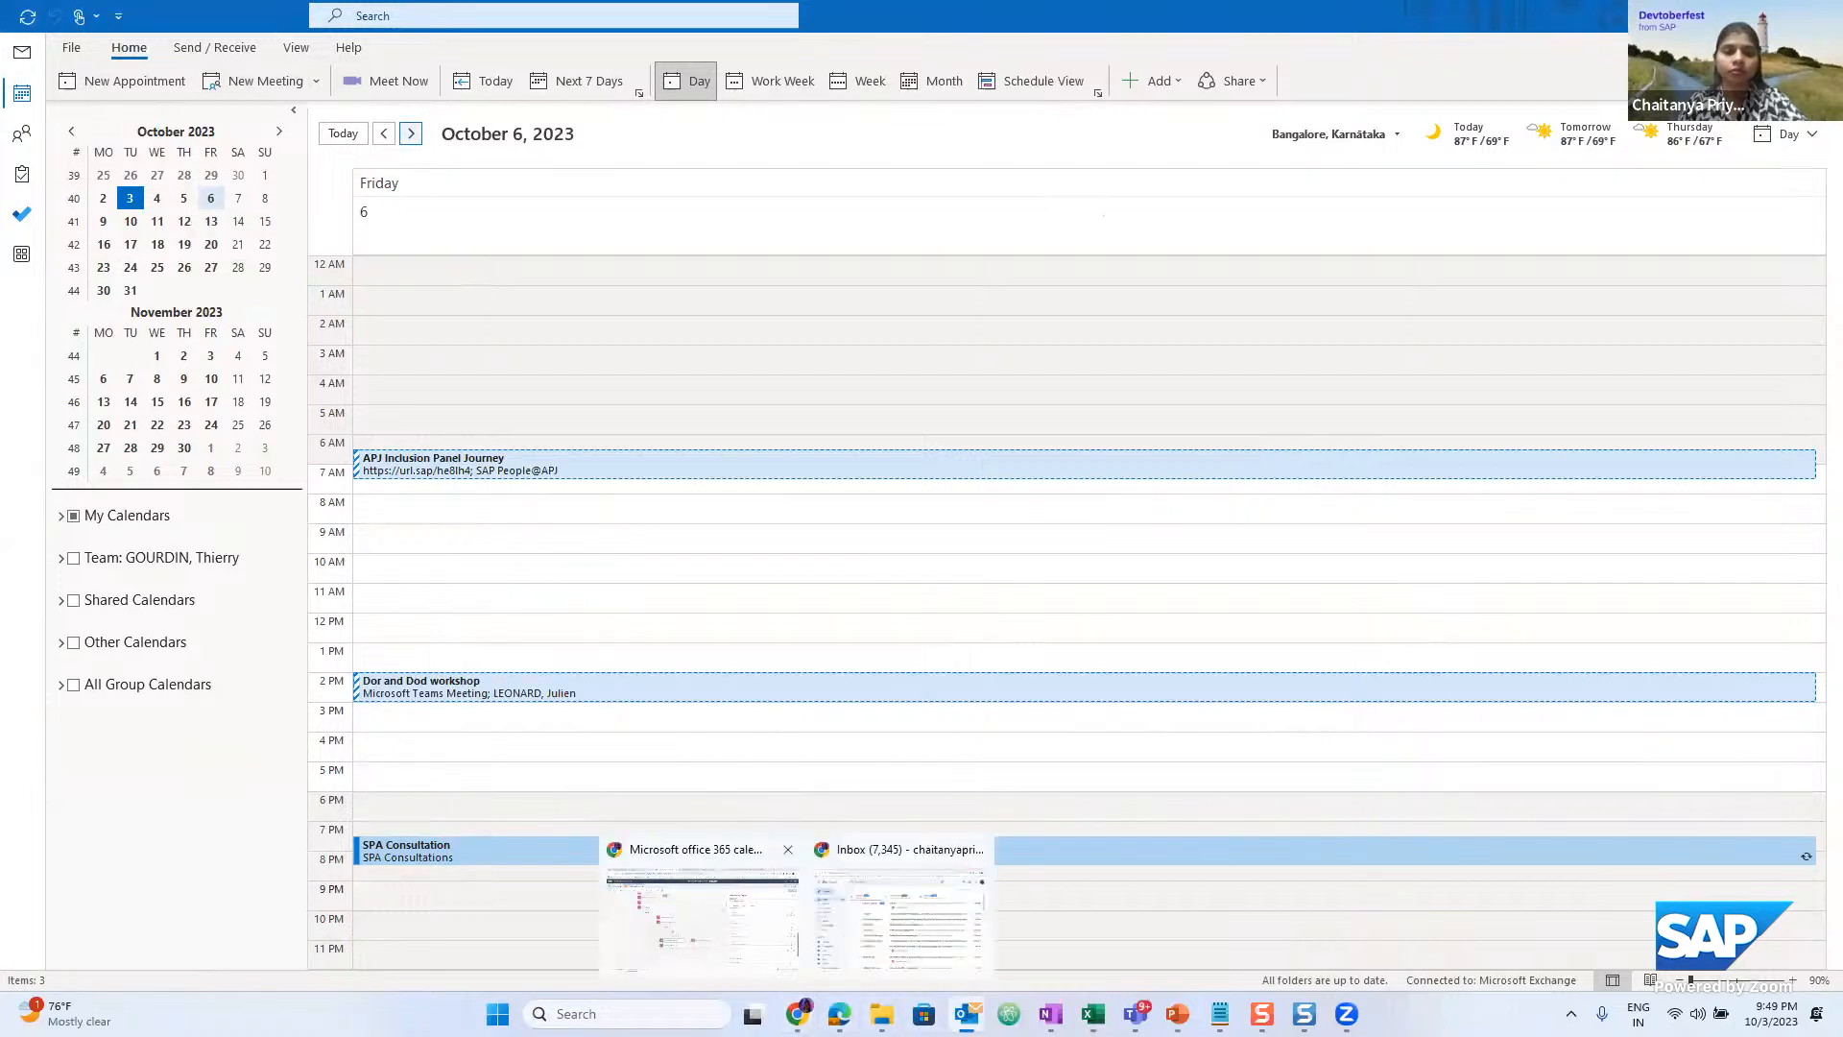
pyautogui.click(701, 912)
pyautogui.click(75, 217)
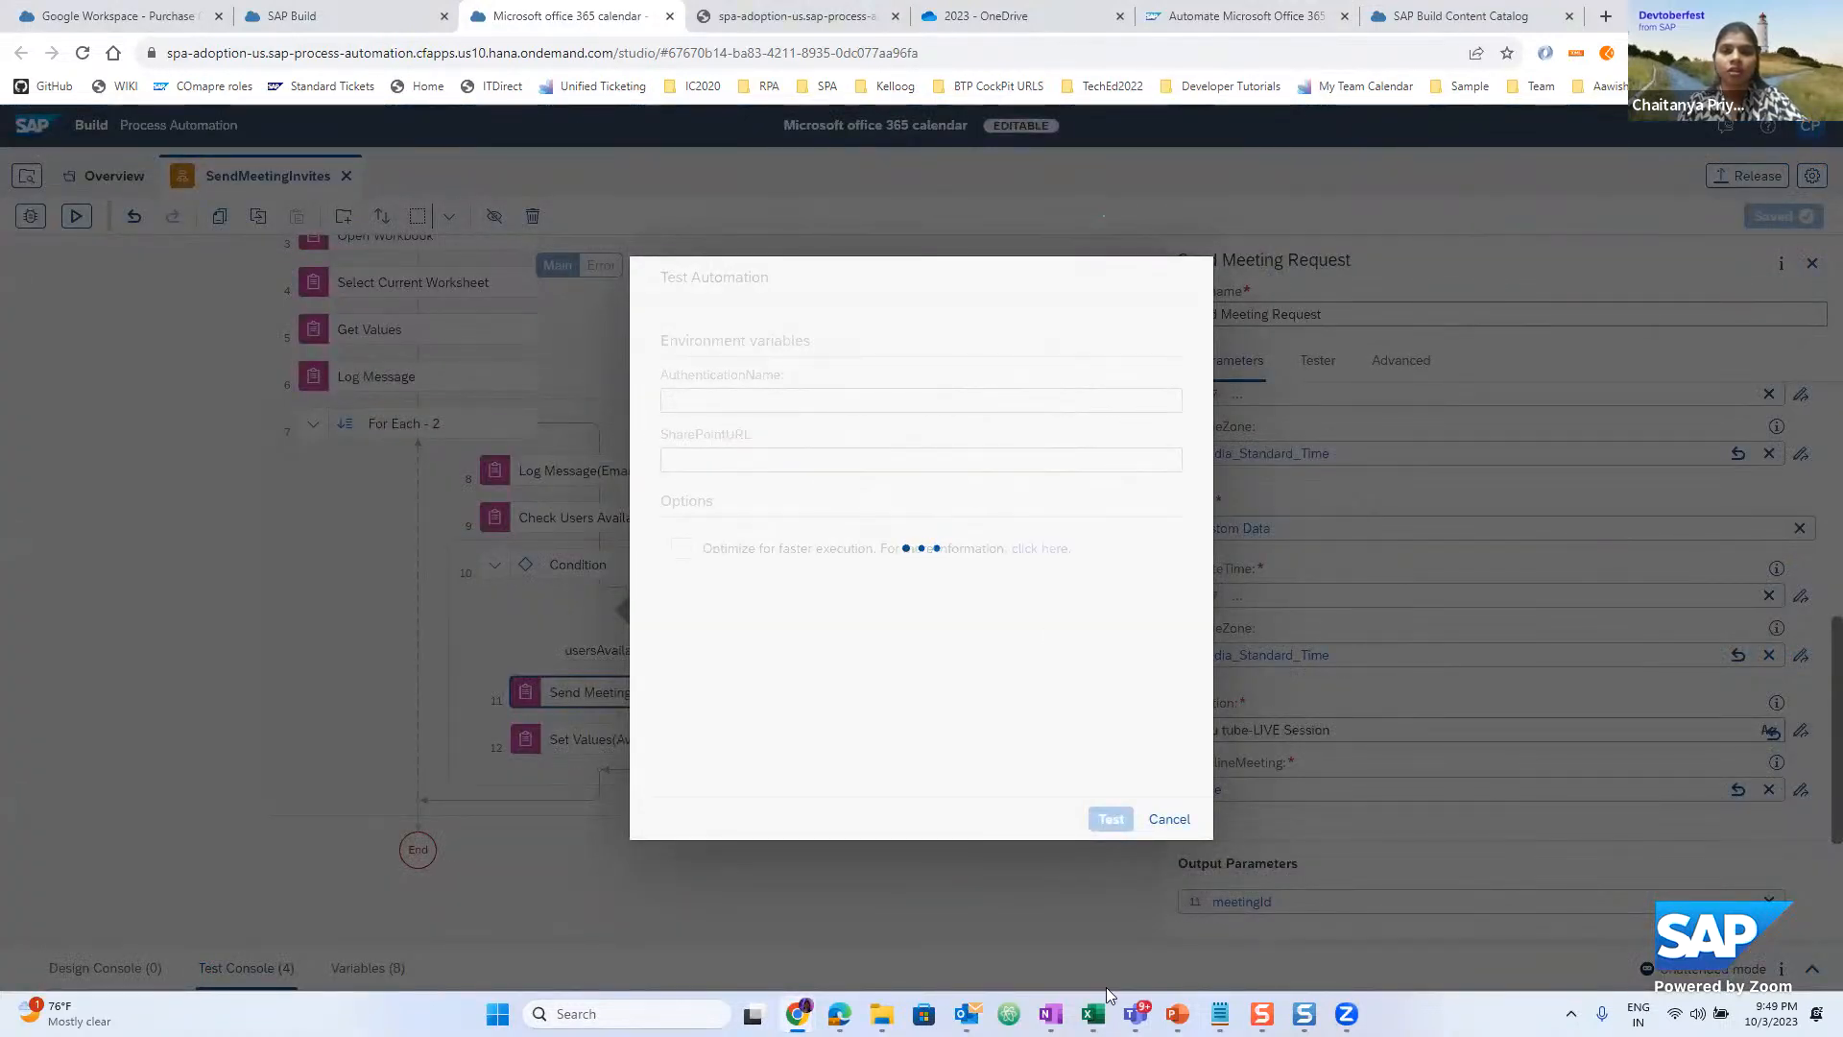
pyautogui.moveTo(1219, 1014)
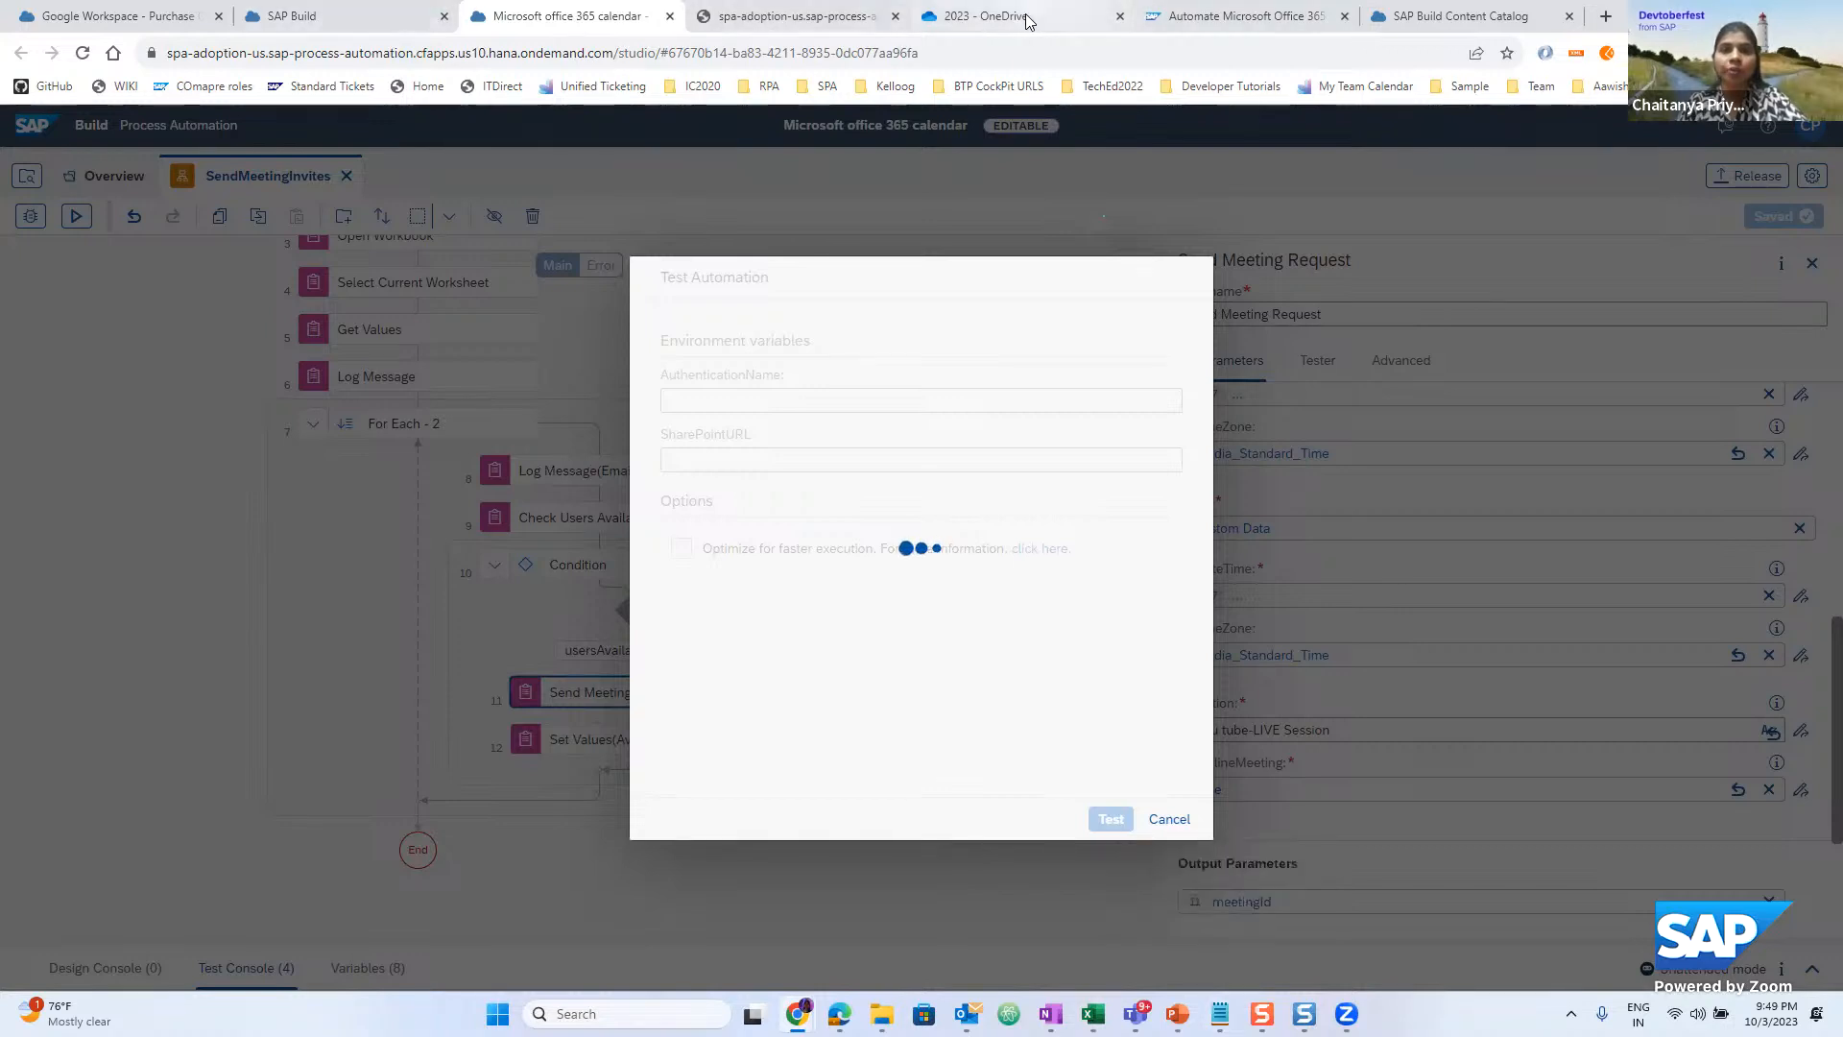
# Copy the sharing link to SpeakersList.xlsx from OneDrive and paste it as the SharePointURL variable of the automation test
pyautogui.click(989, 16)
pyautogui.click(1006, 554)
pyautogui.hotkey('ctrl', 'a')
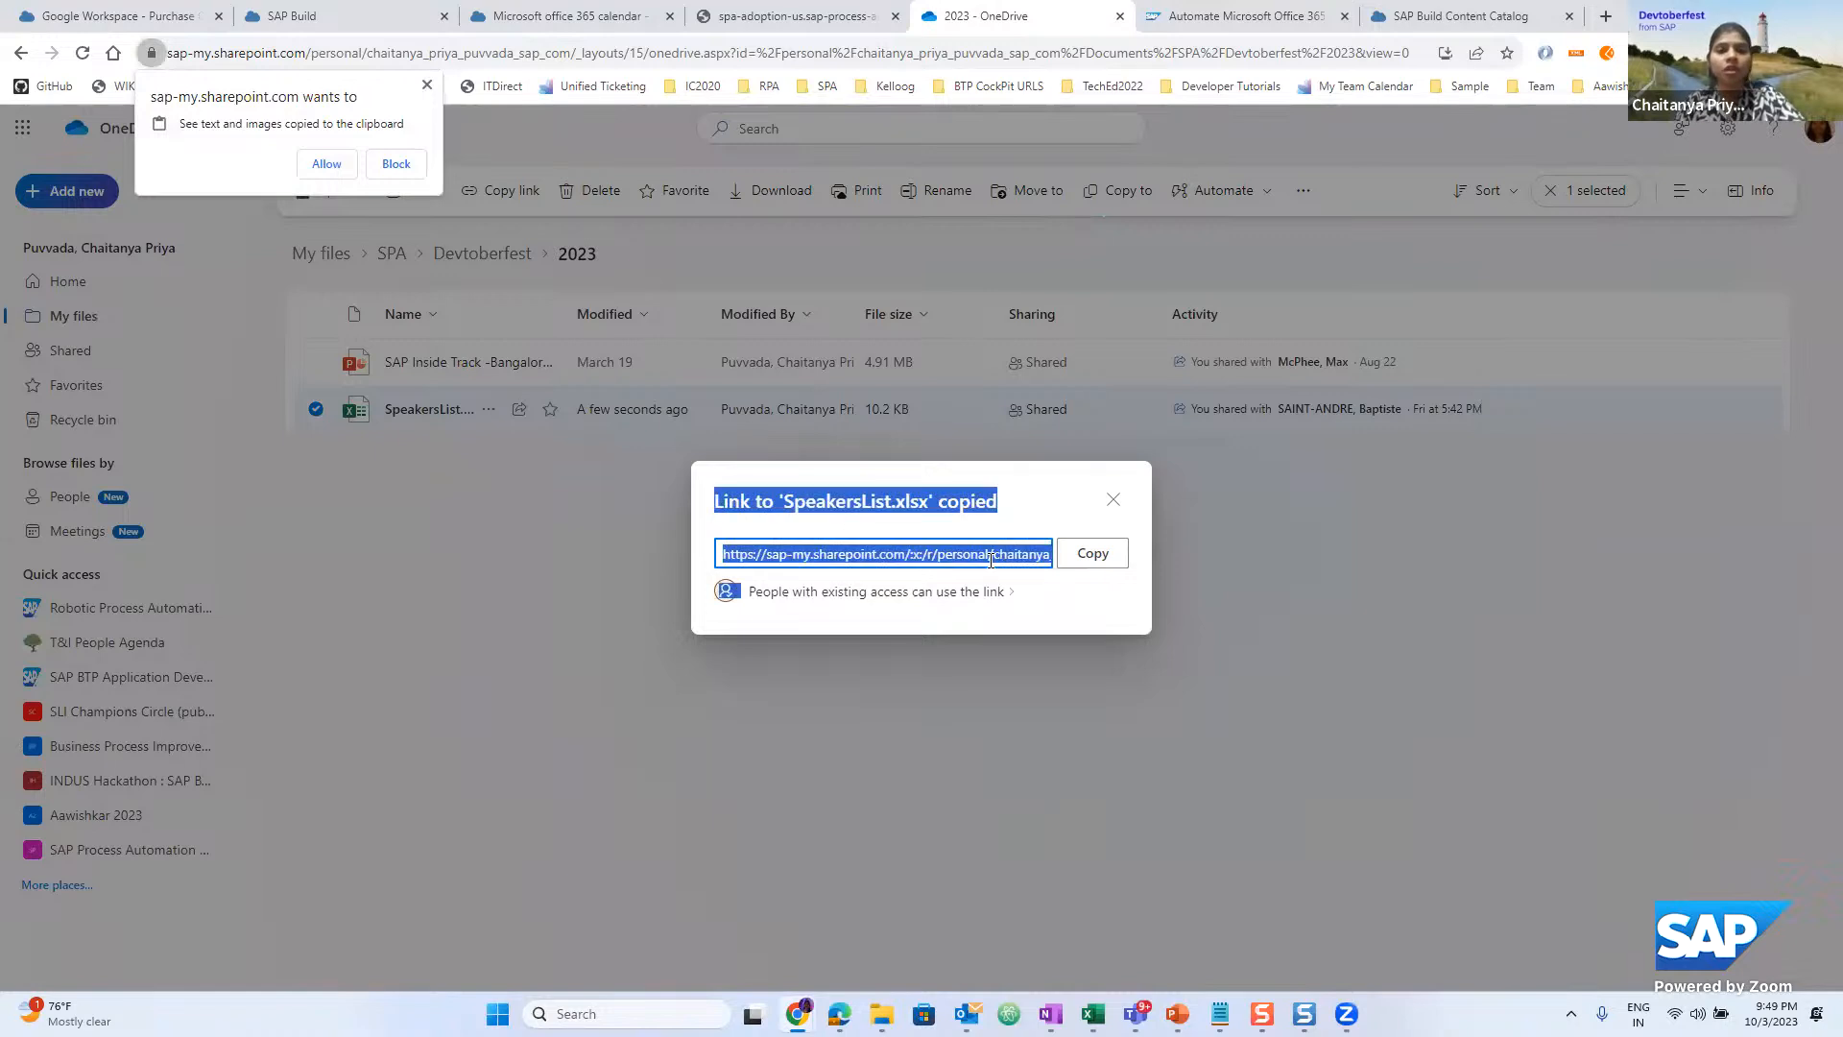
pyautogui.click(939, 564)
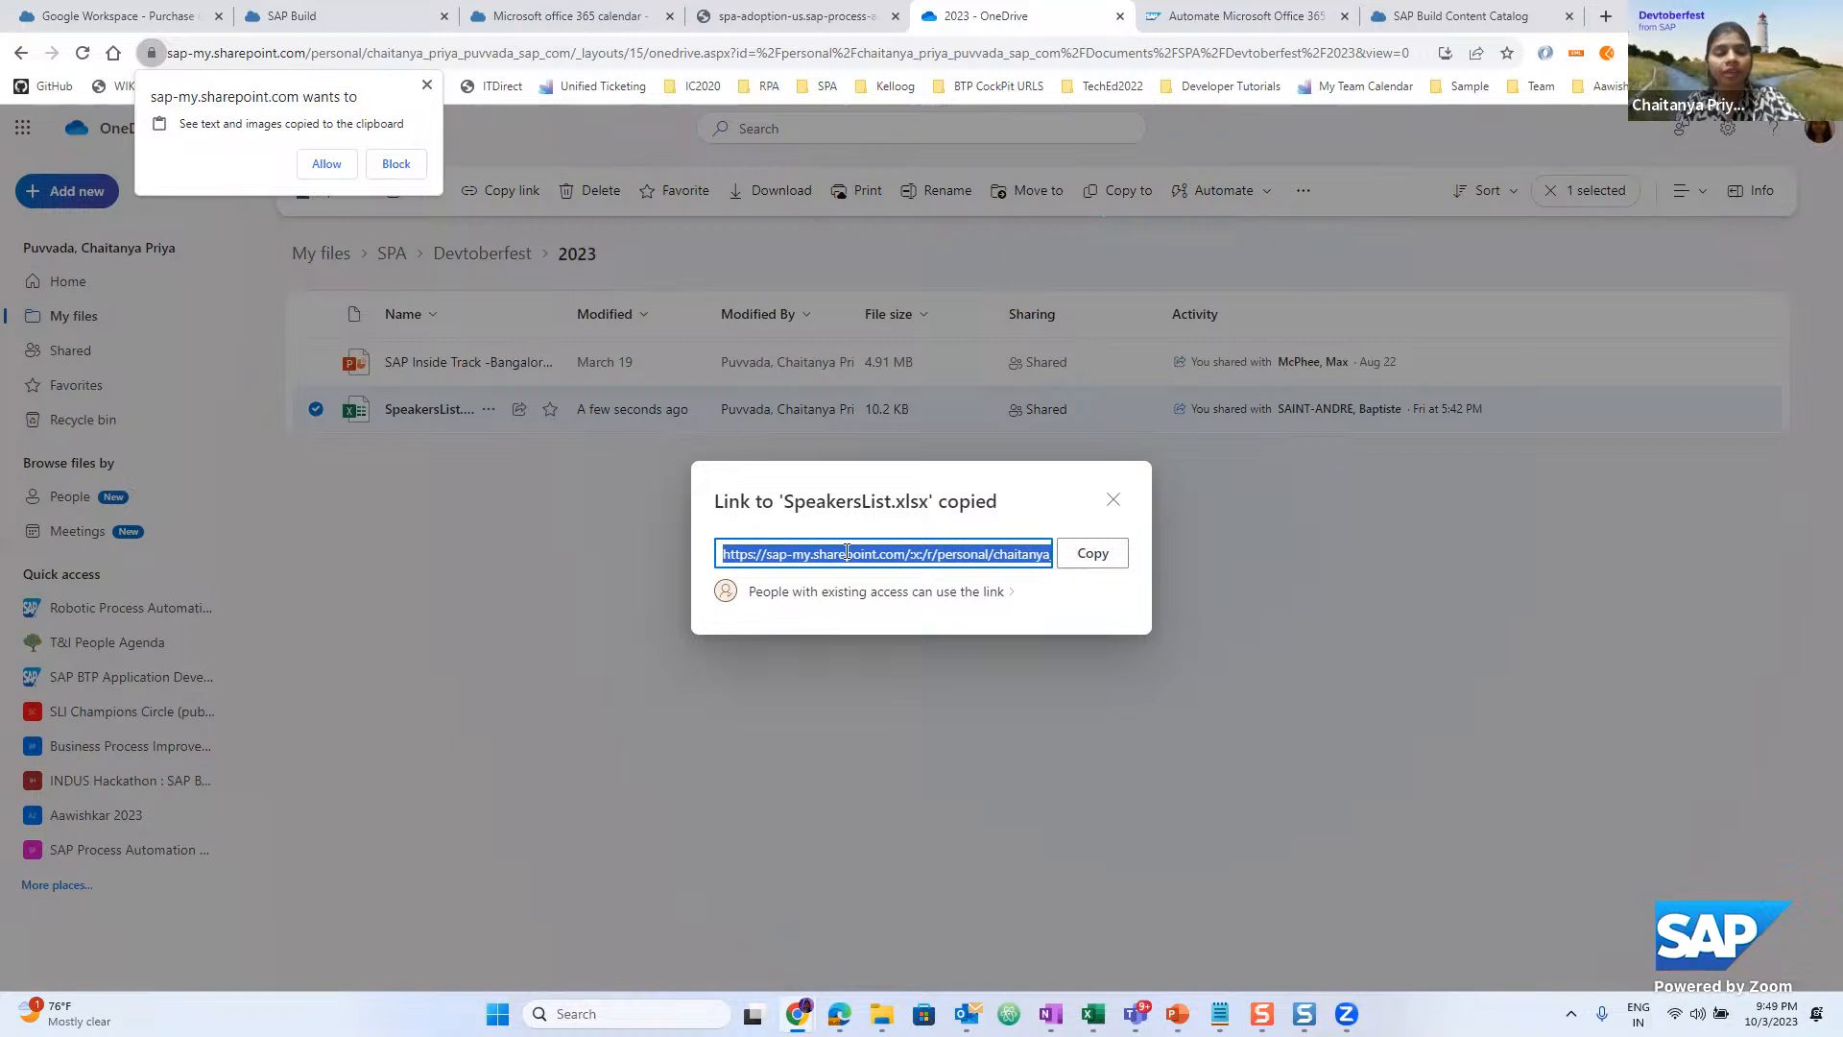
pyautogui.click(571, 16)
pyautogui.click(720, 464)
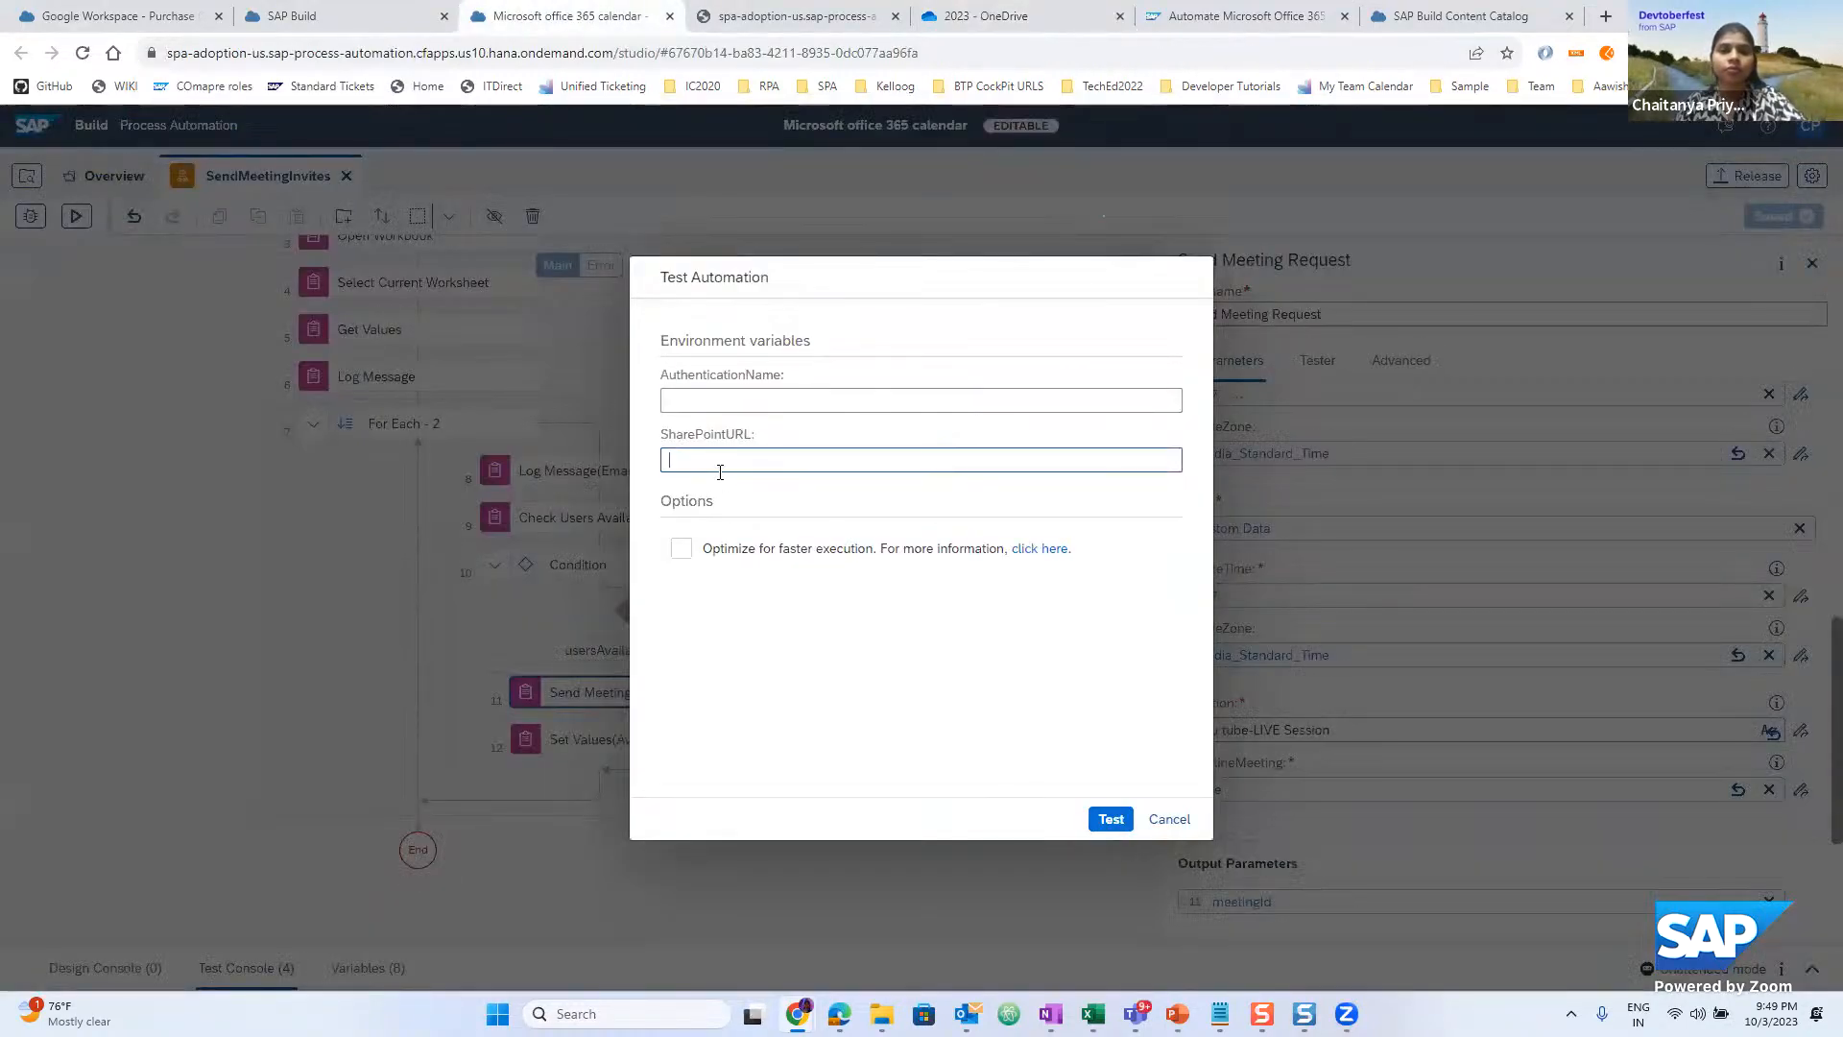
pyautogui.hotkey('ctrl', 'v')
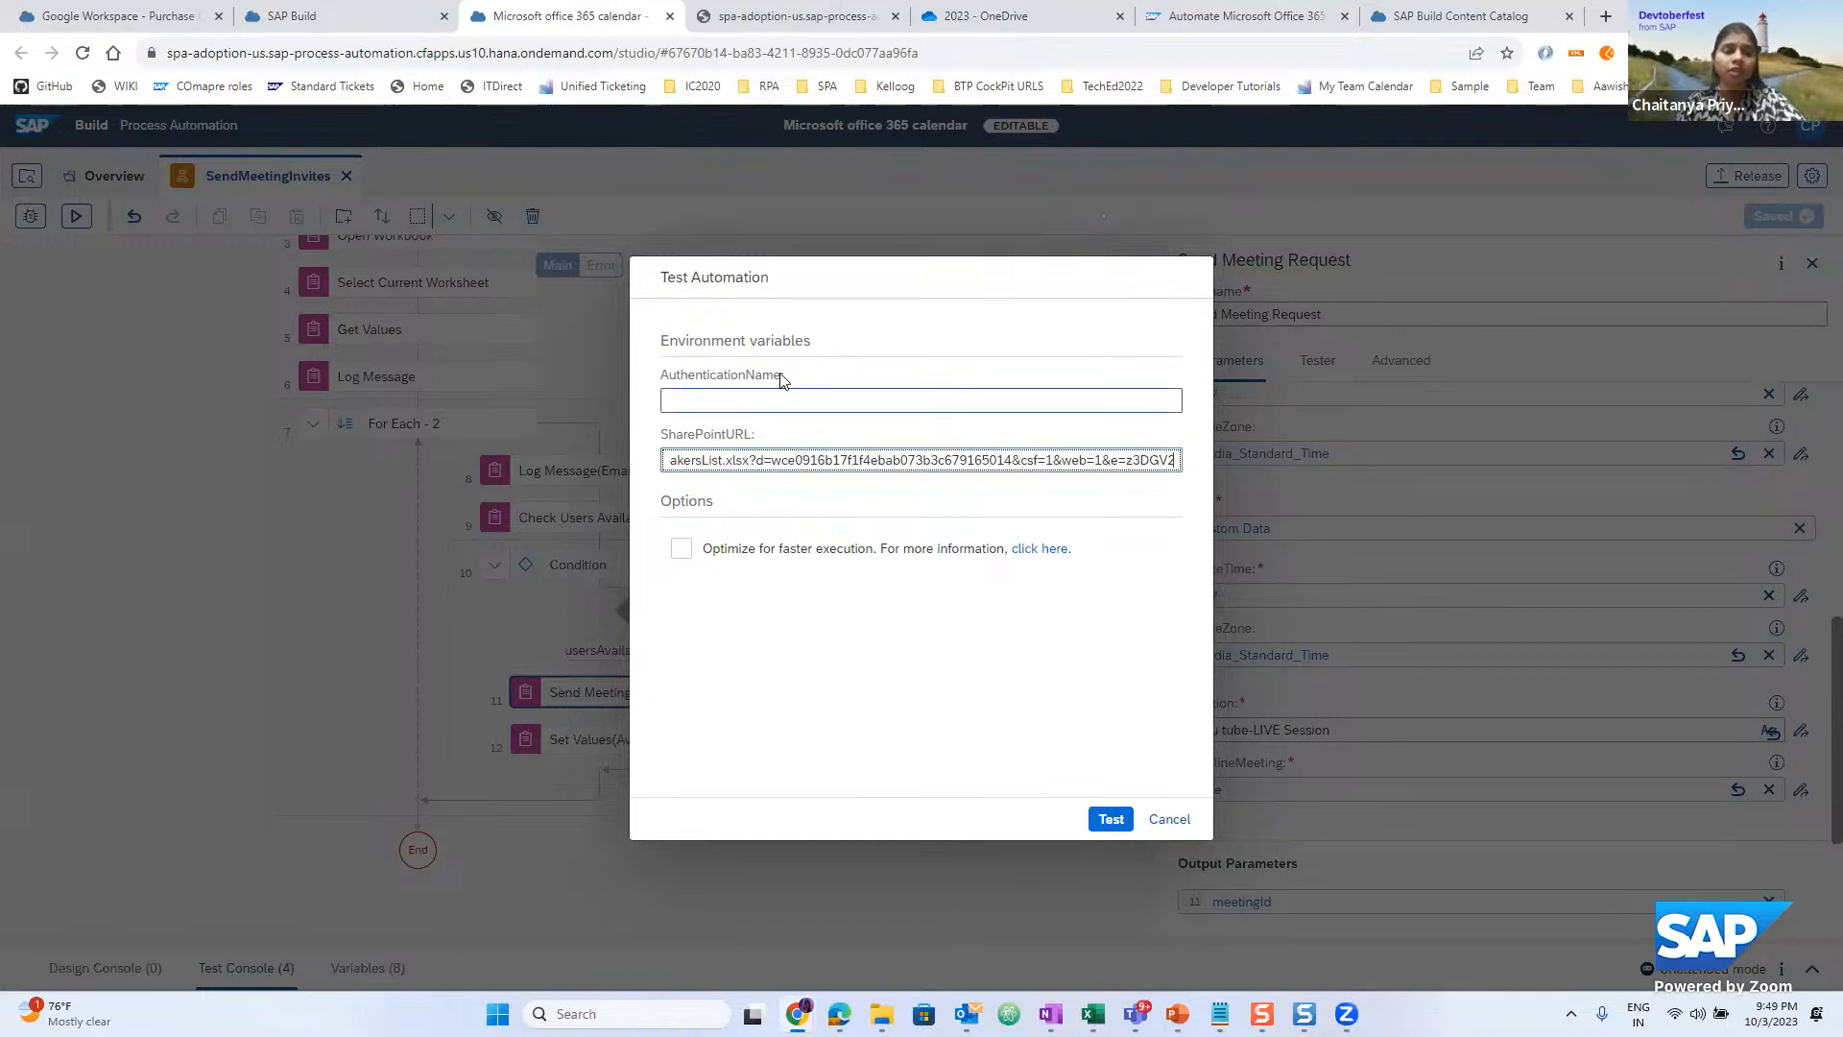
# Complete the AuthenticationName variable, run the test, and check the Status column of SpeakersList.xlsx in Excel before returning to SAP Build
pyautogui.click(746, 409)
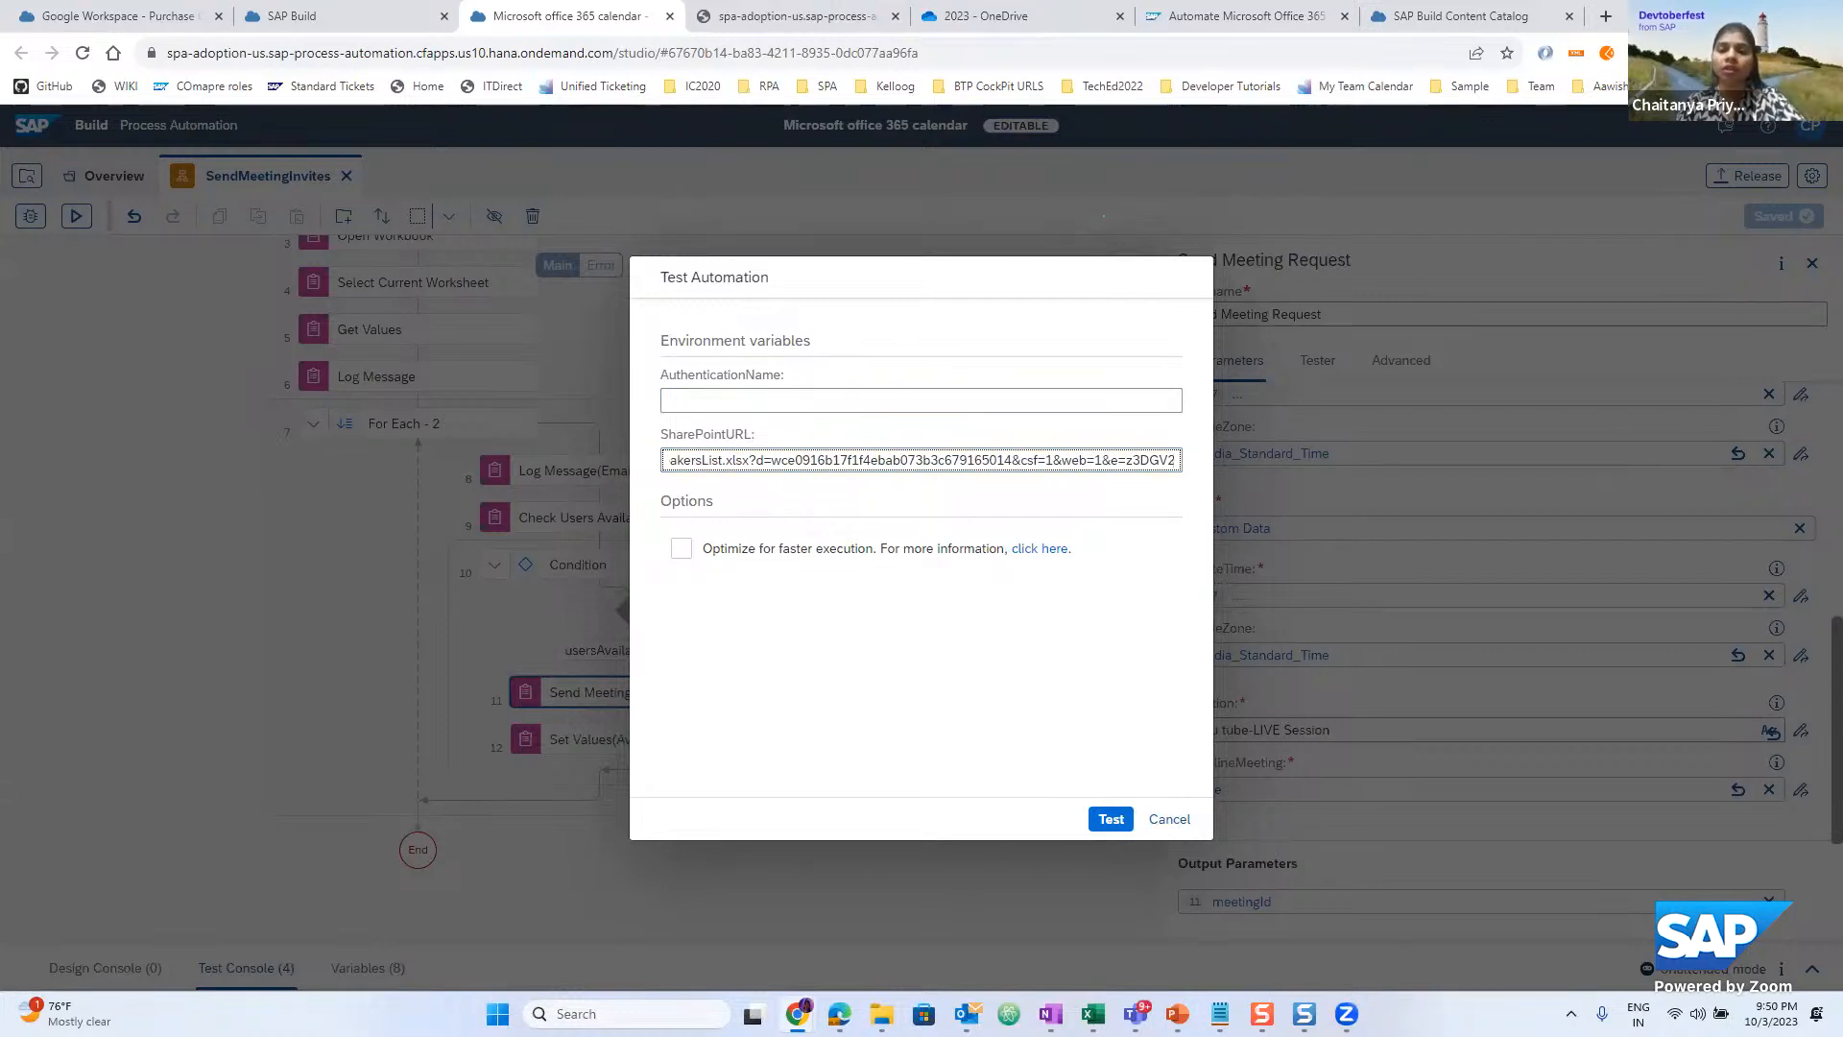
pyautogui.click(1110, 819)
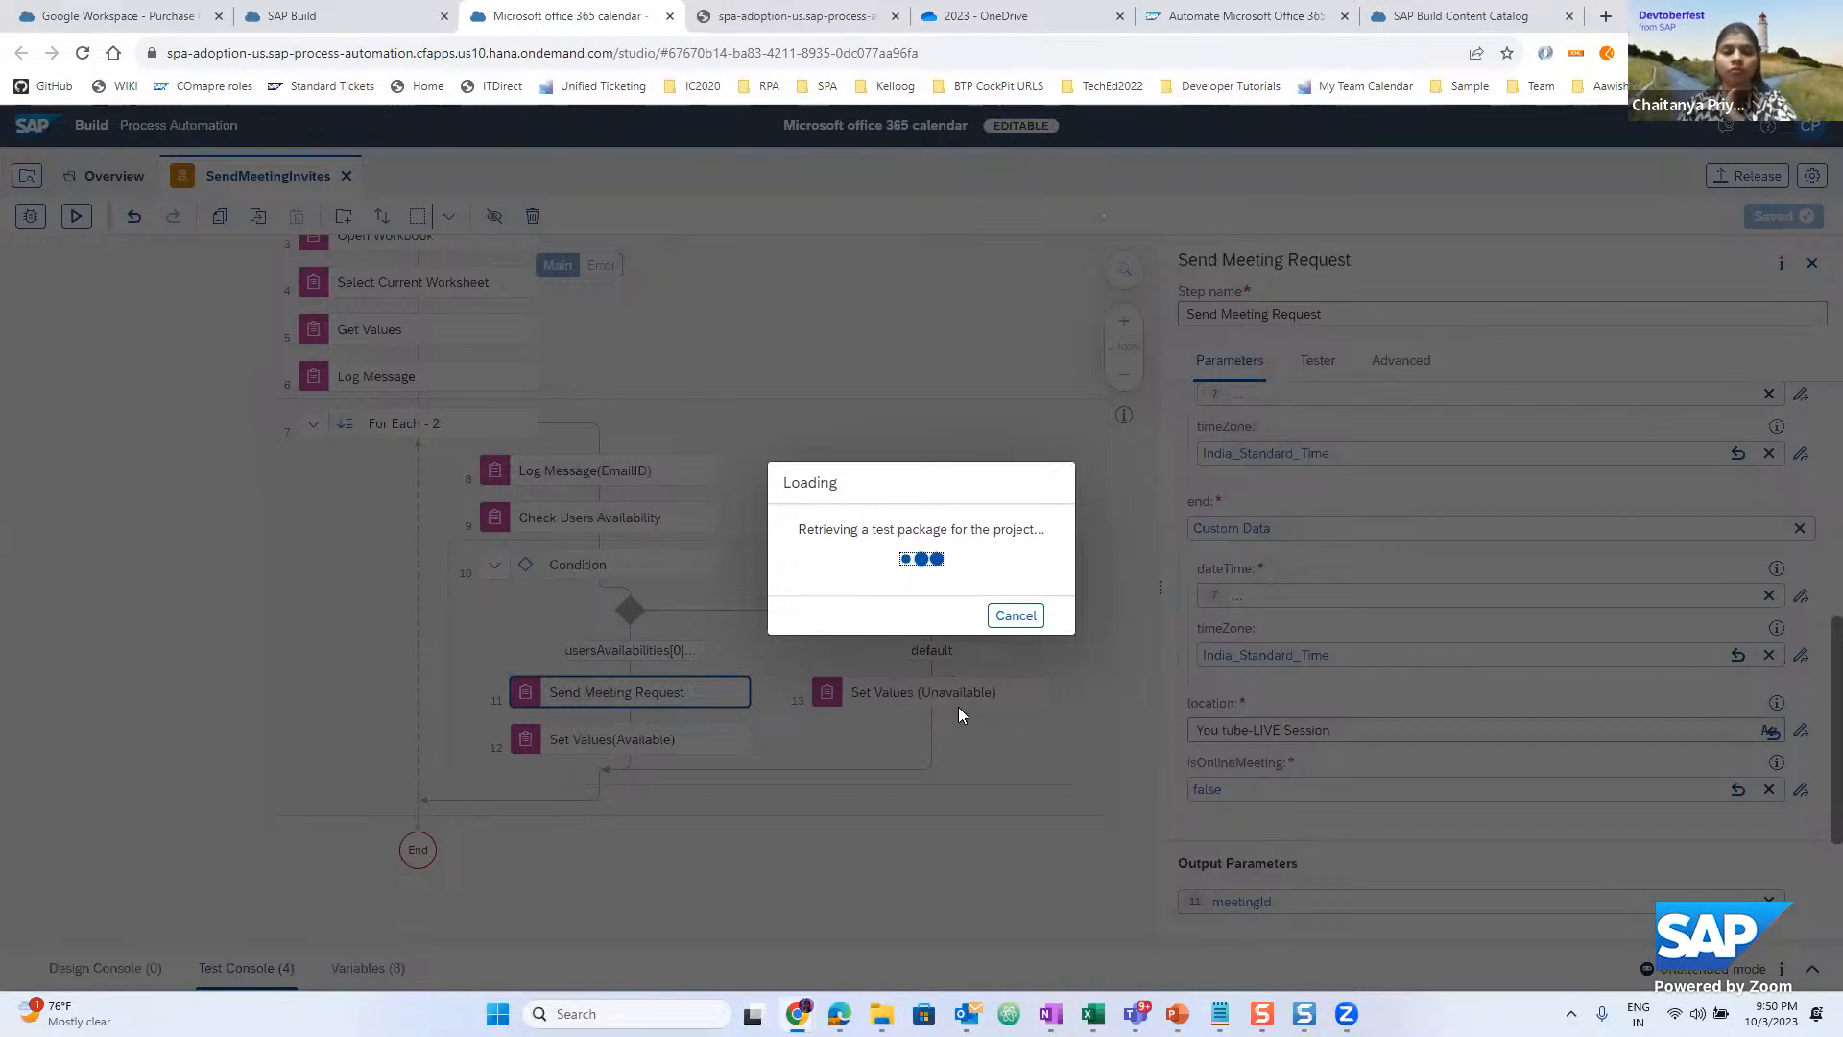
pyautogui.click(1094, 1014)
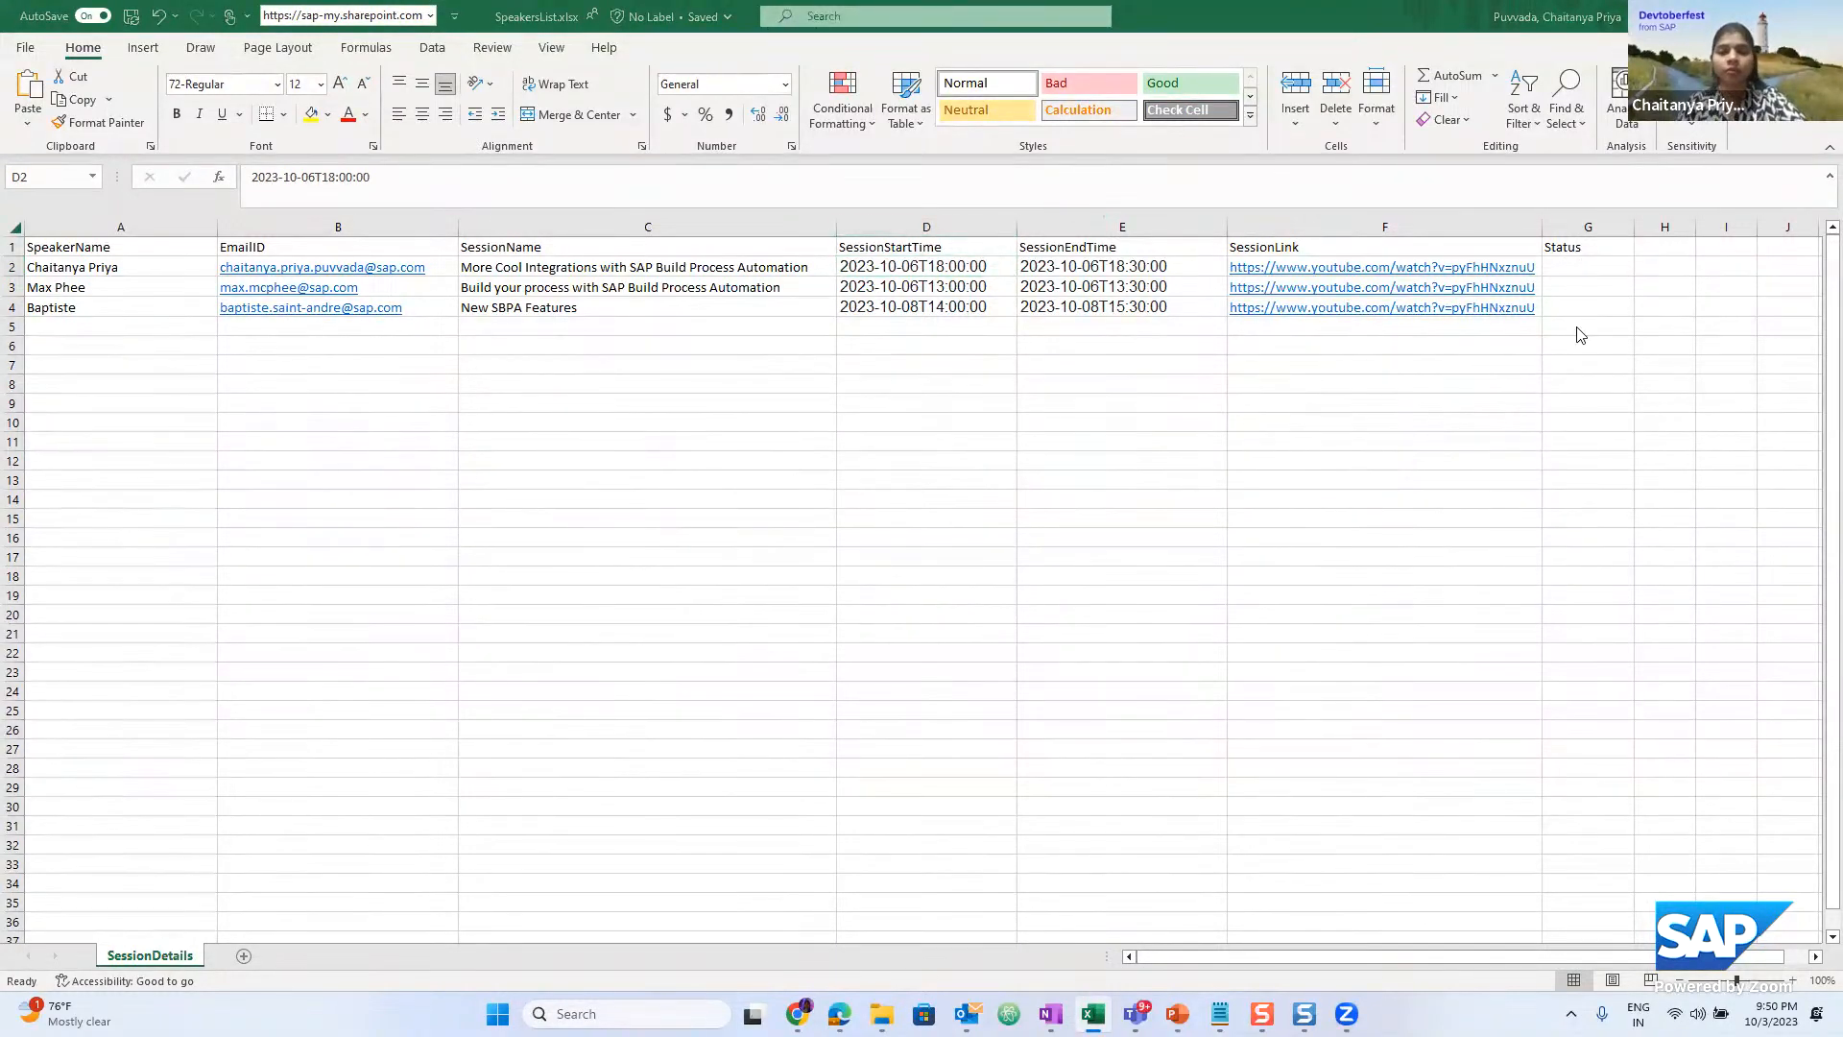
pyautogui.hotkey('alt', 'Tab')
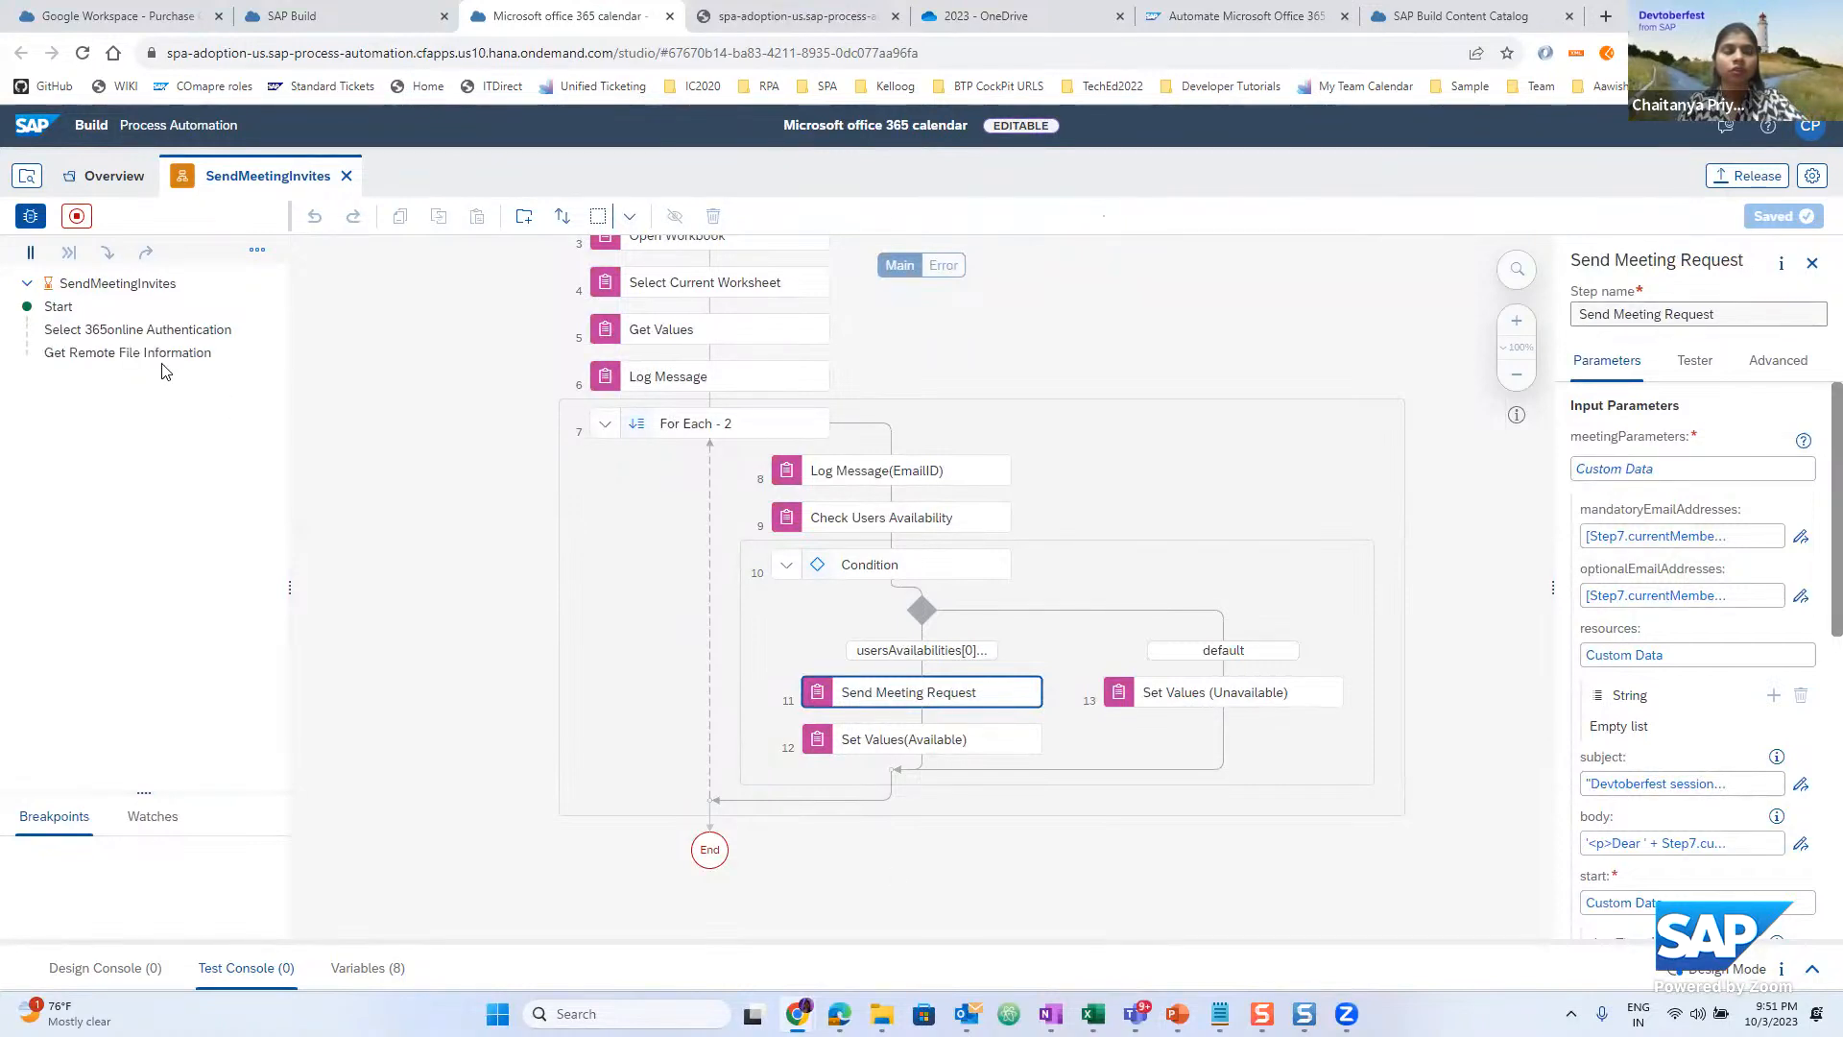
# Enlarge the test console and examine the speaker data in the first log message, collapsing it again
pyautogui.moveTo(163, 360)
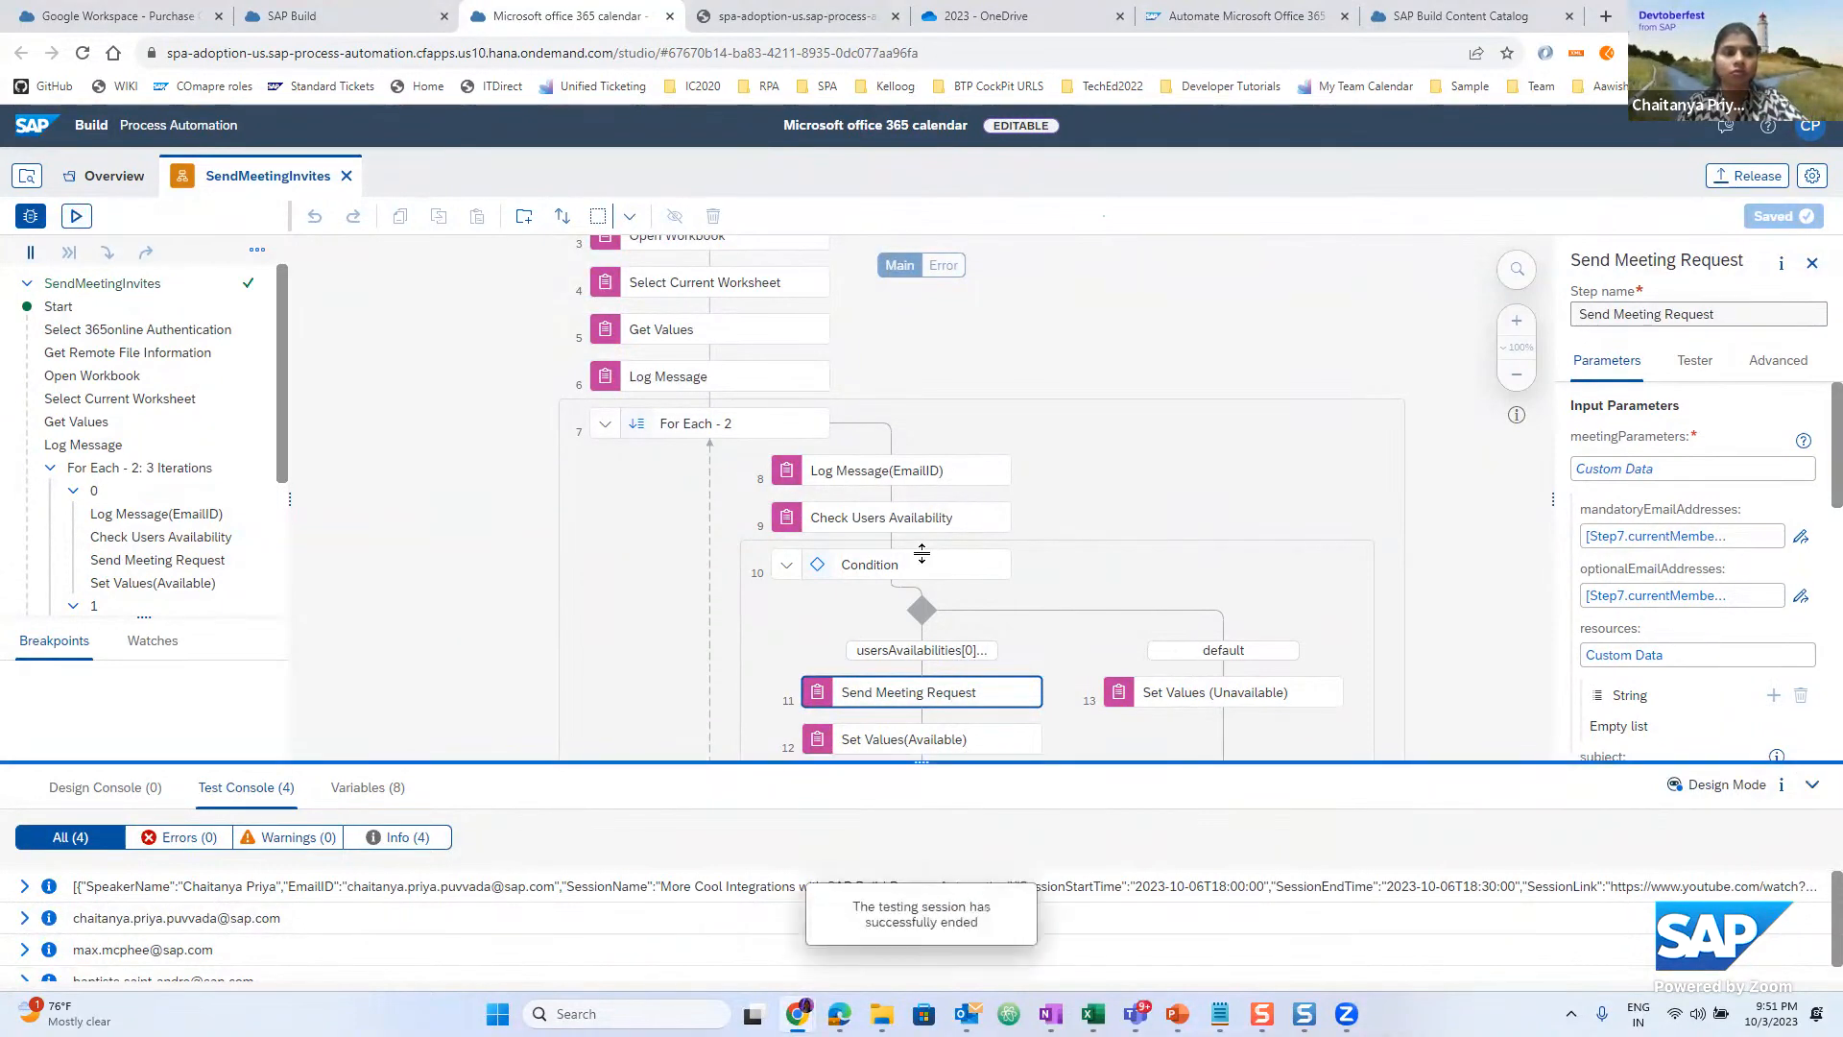
pyautogui.moveTo(927, 562); pyautogui.dragTo(923, 557)
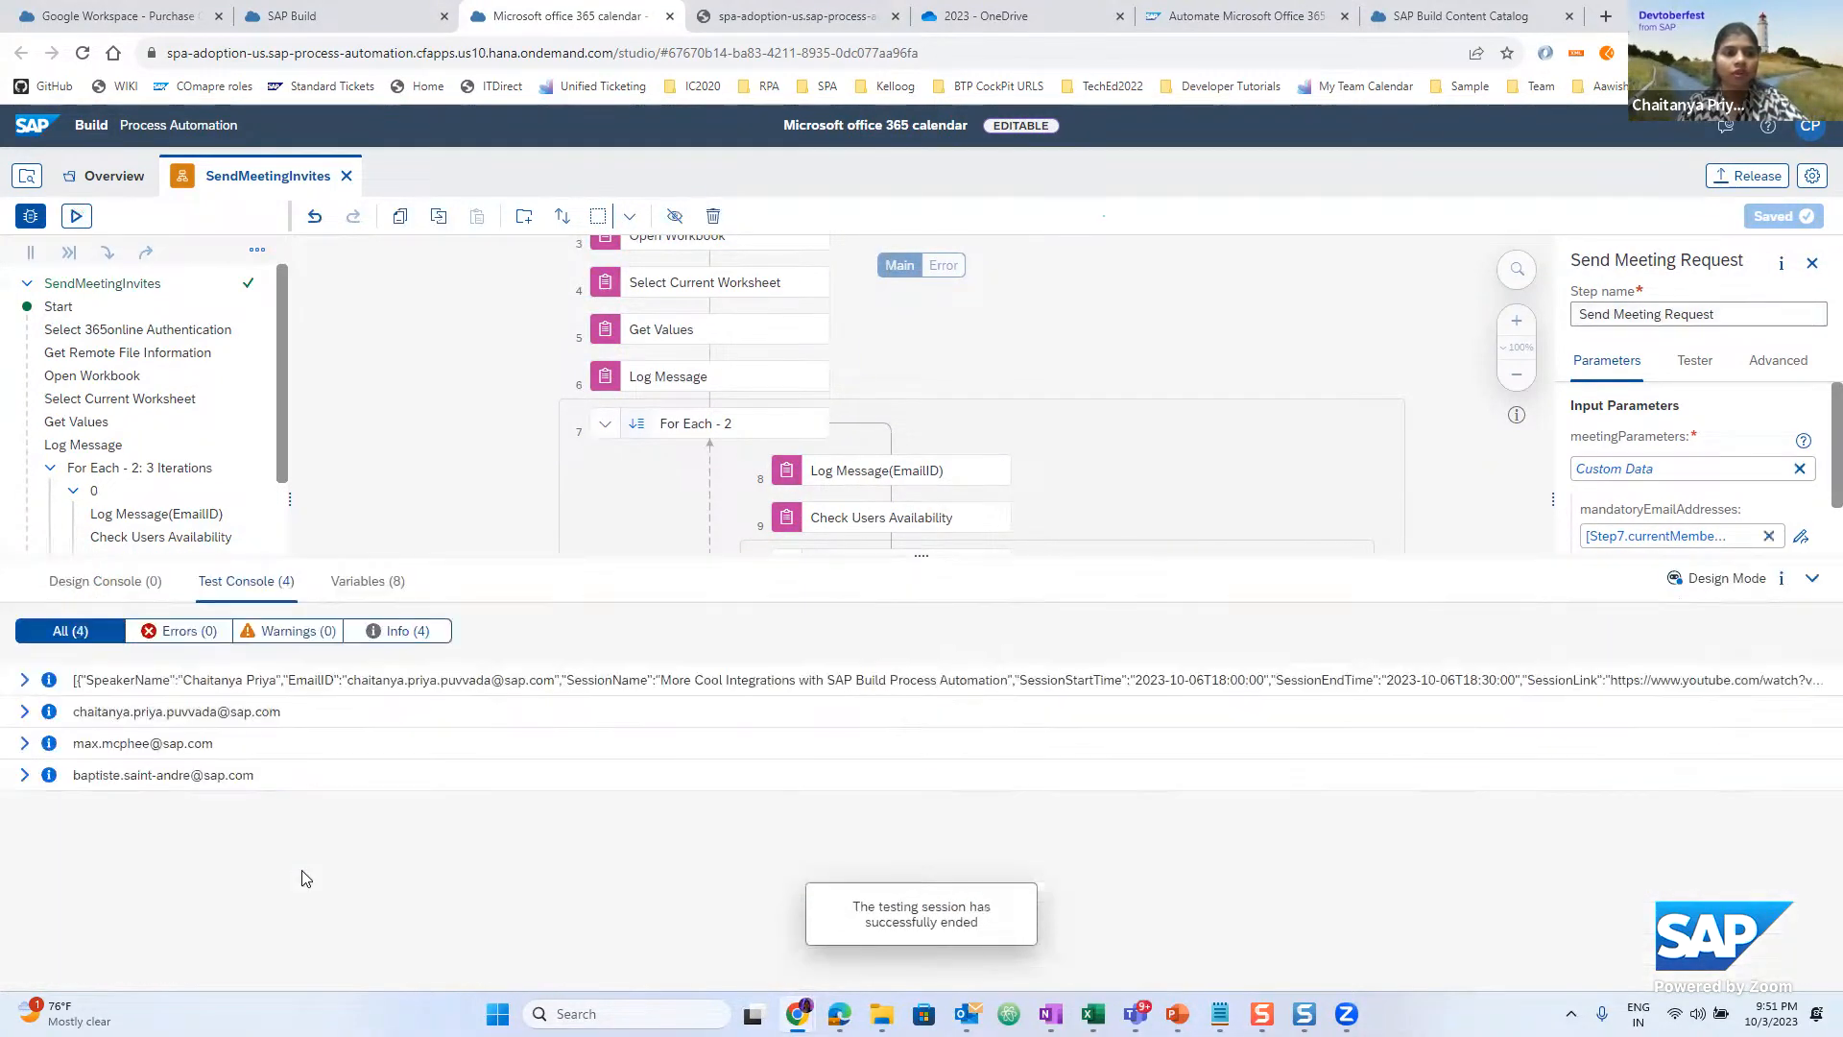
pyautogui.click(26, 684)
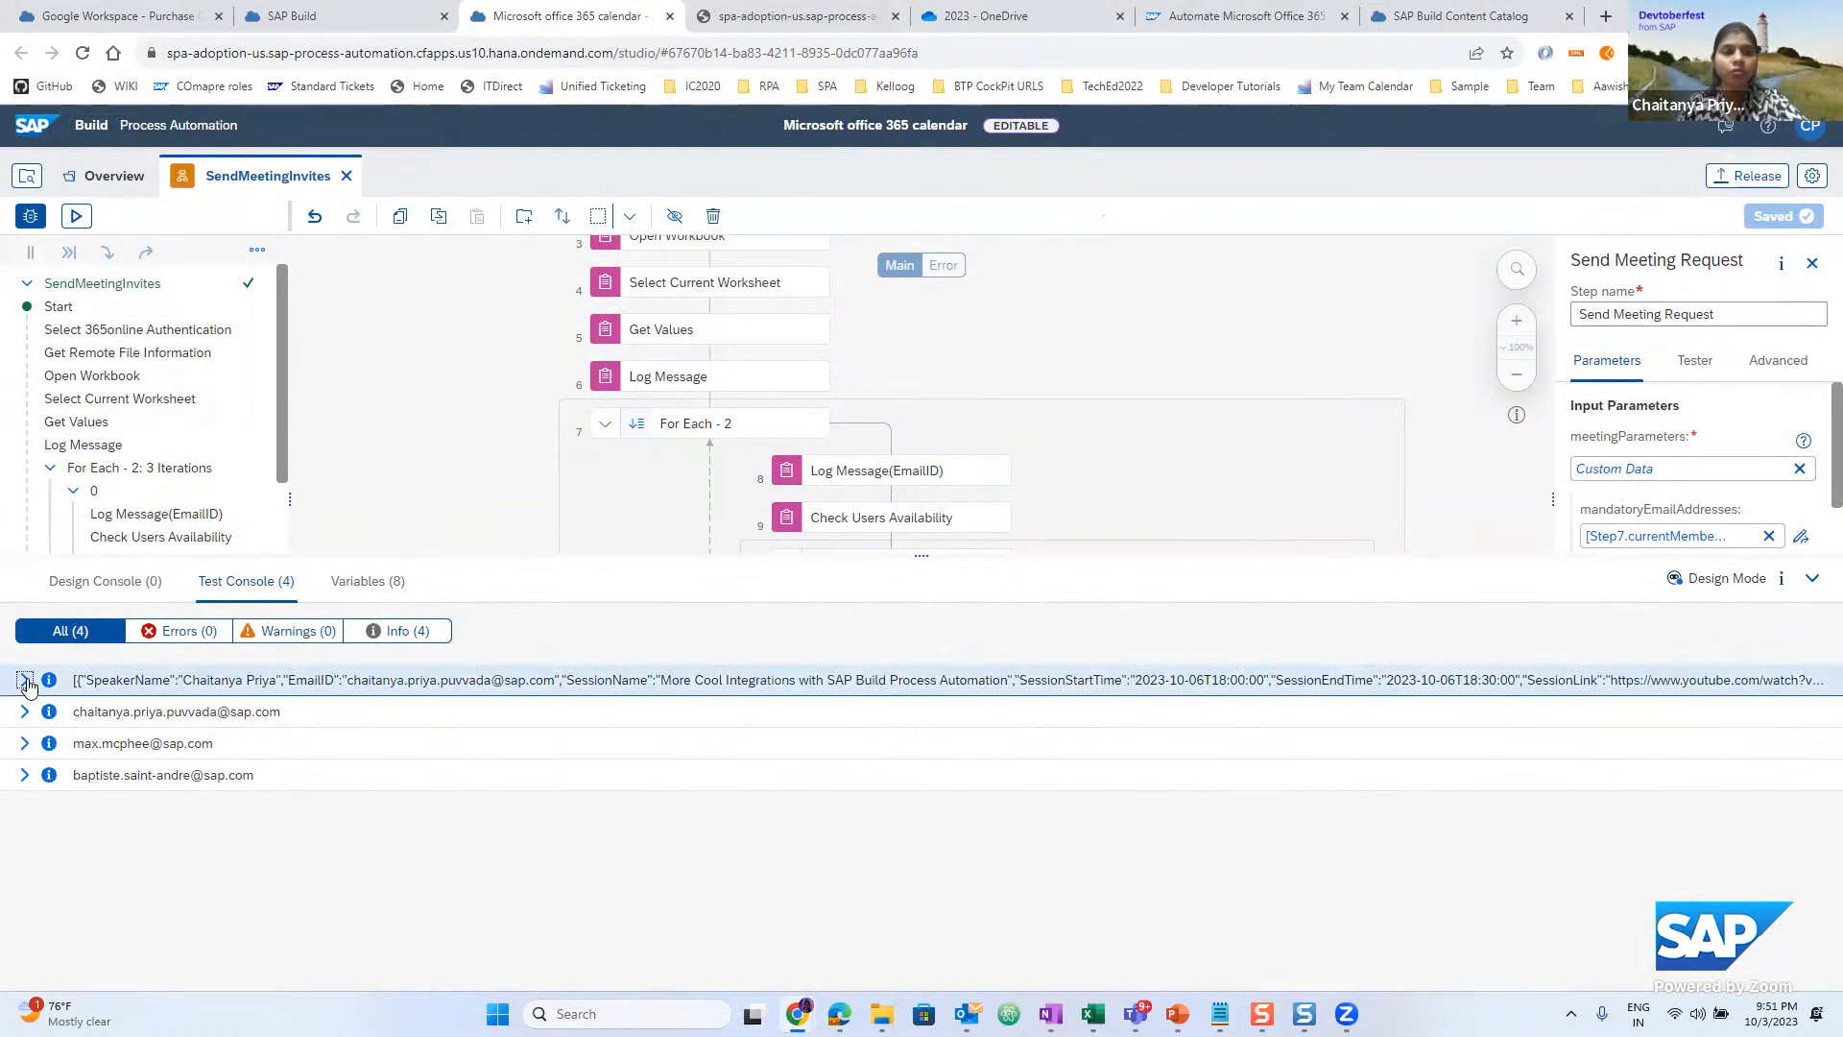
pyautogui.click(144, 684)
pyautogui.scroll(-1, 295, 795)
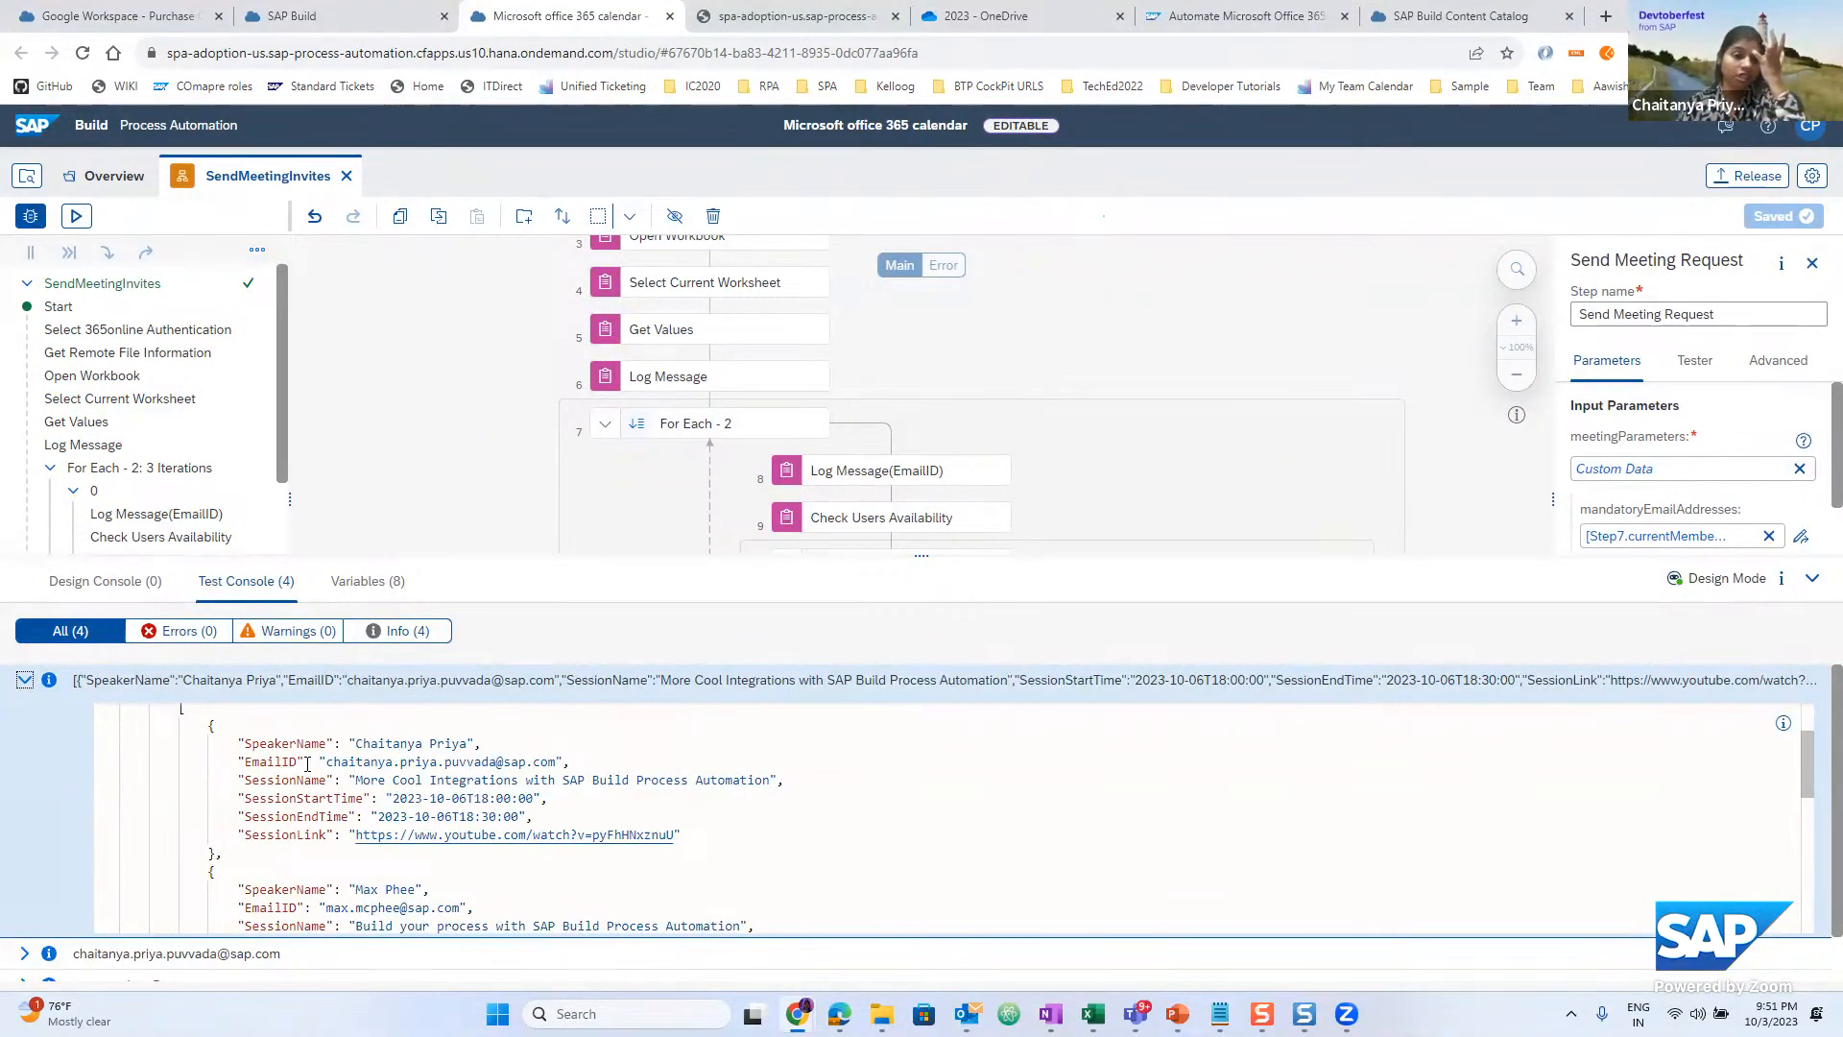
pyautogui.click(25, 681)
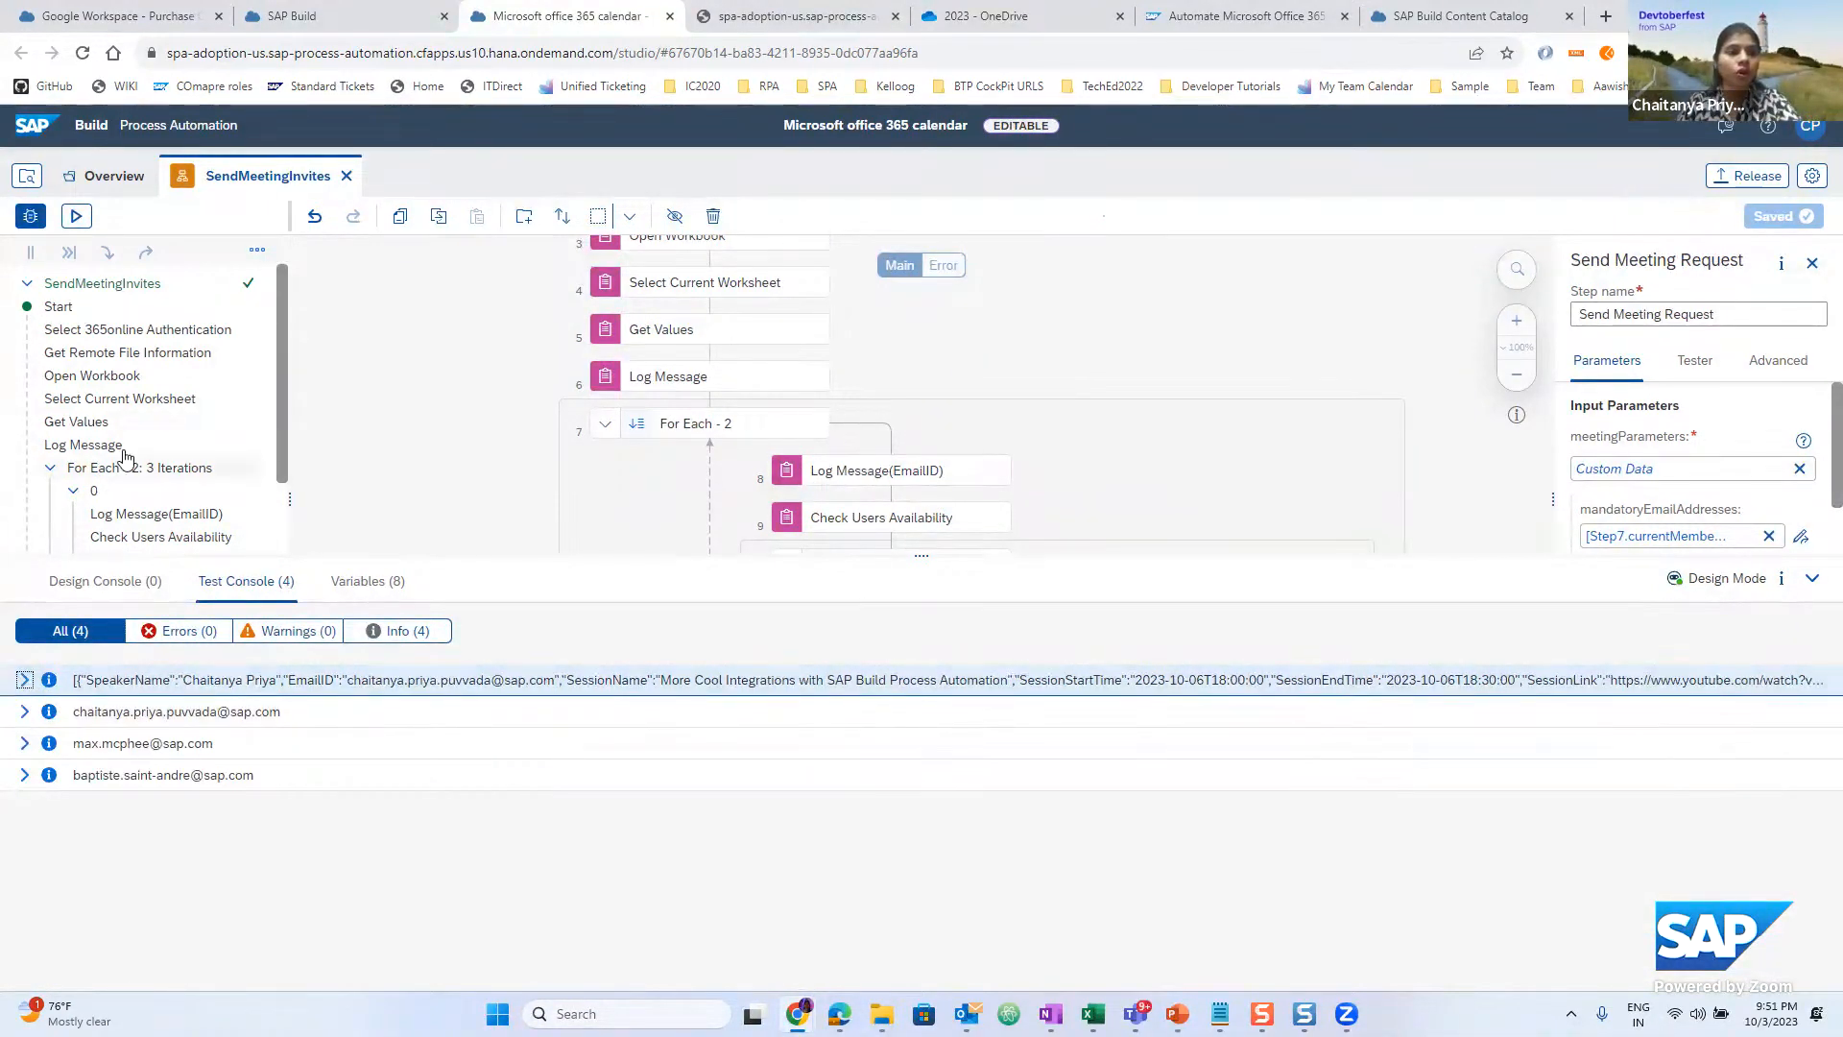
# Inspect the Get Values result and the email address and usersAvailabilities output of Check Users Availability in iteration 0
pyautogui.click(67, 425)
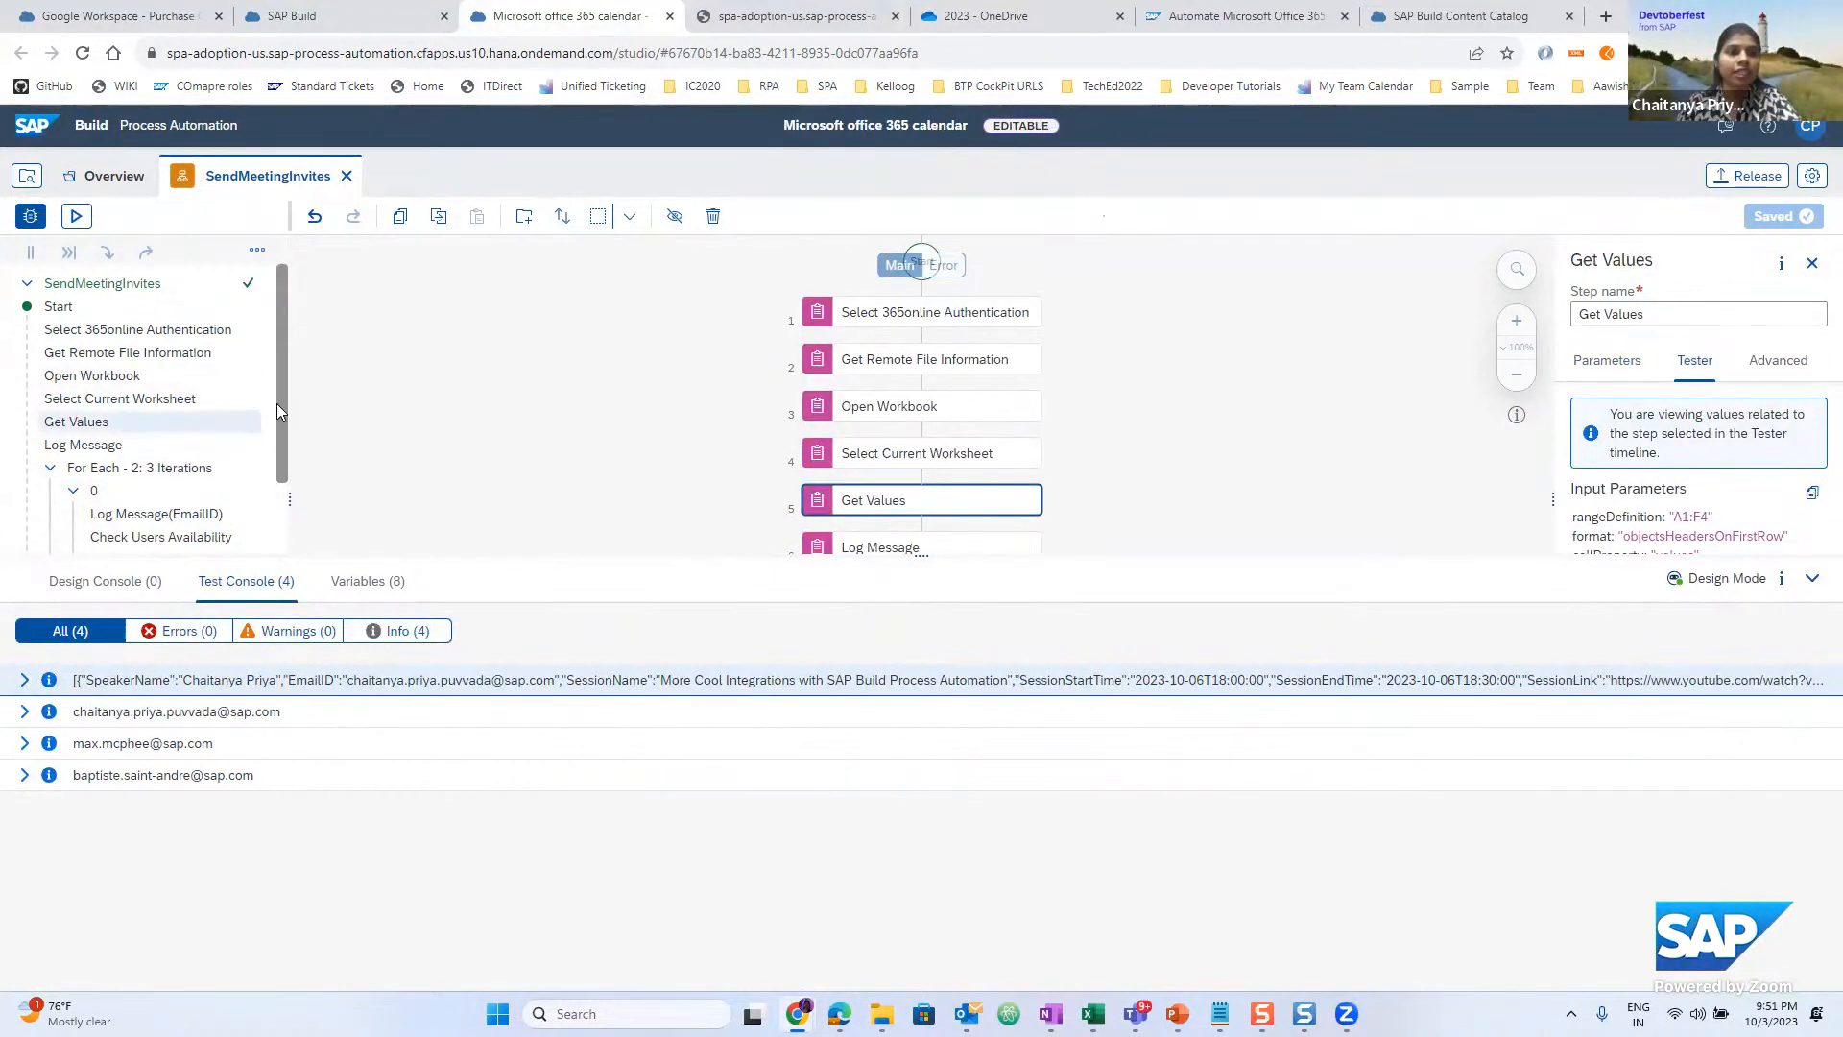
pyautogui.scroll(-2, 282, 461)
pyautogui.scroll(-2, 283, 497)
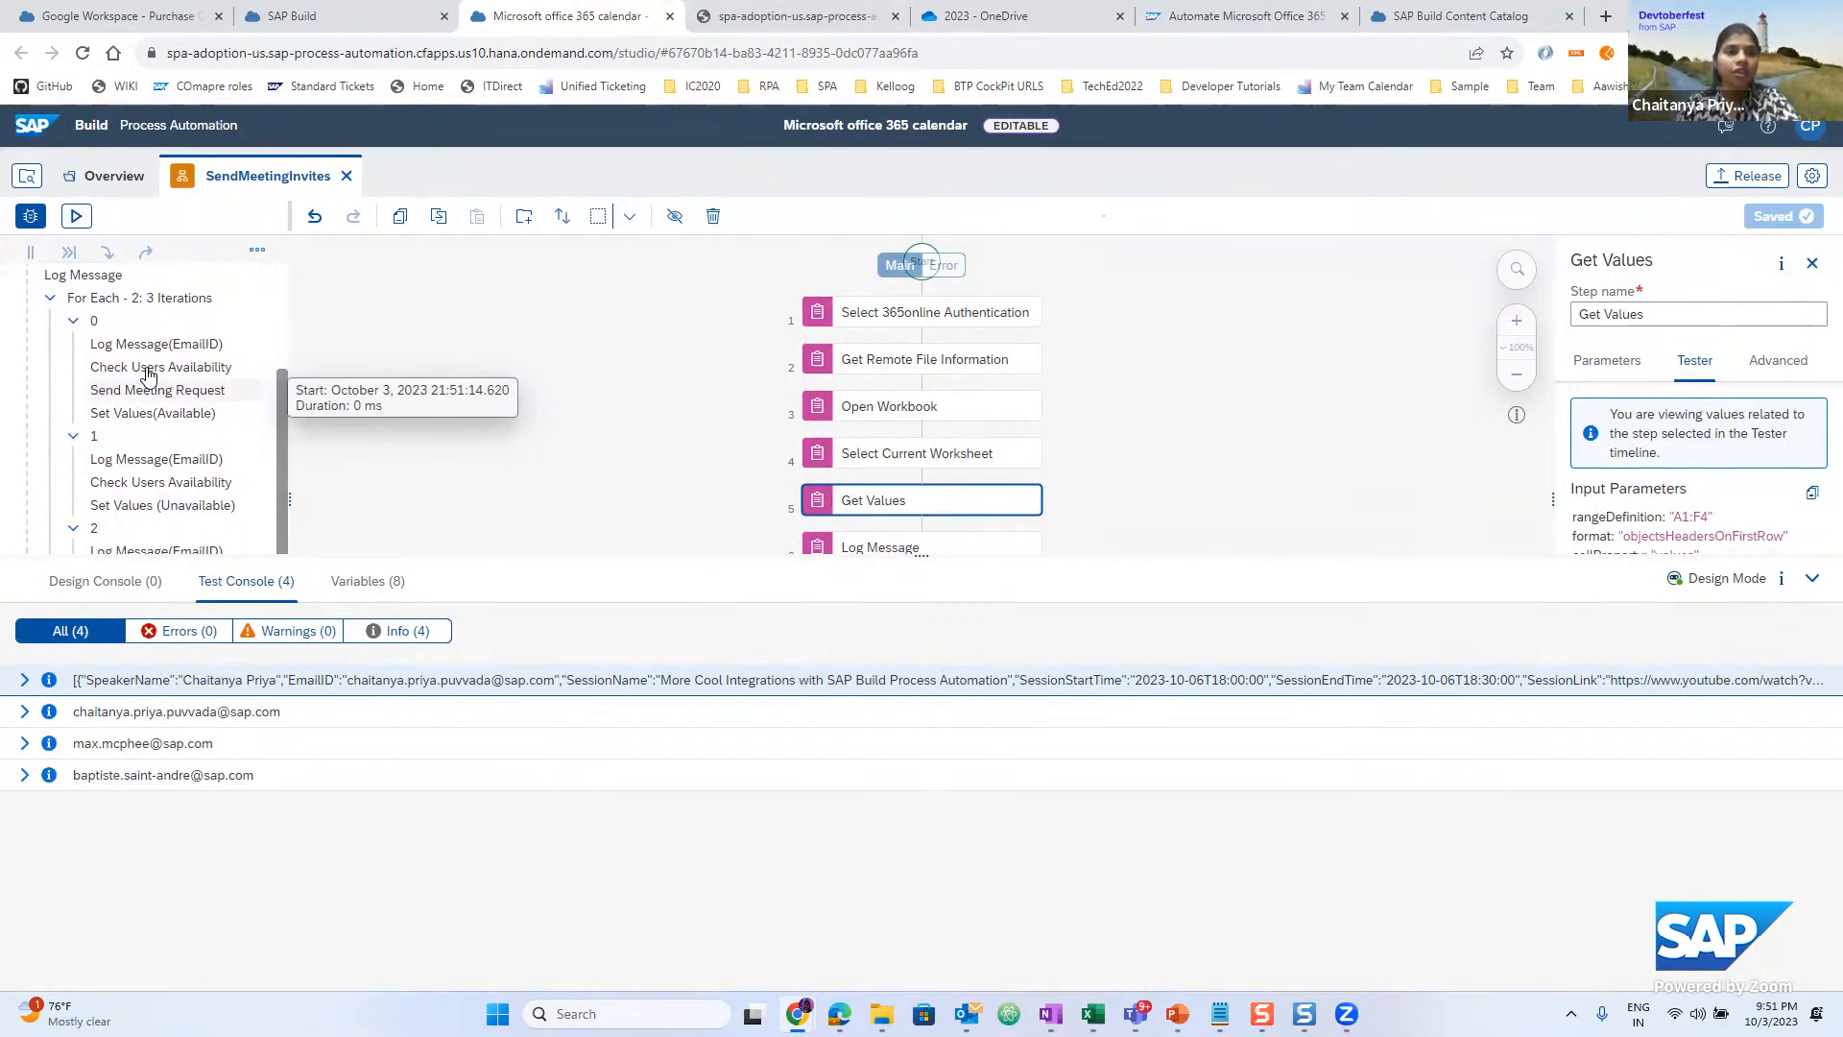
pyautogui.click(1814, 587)
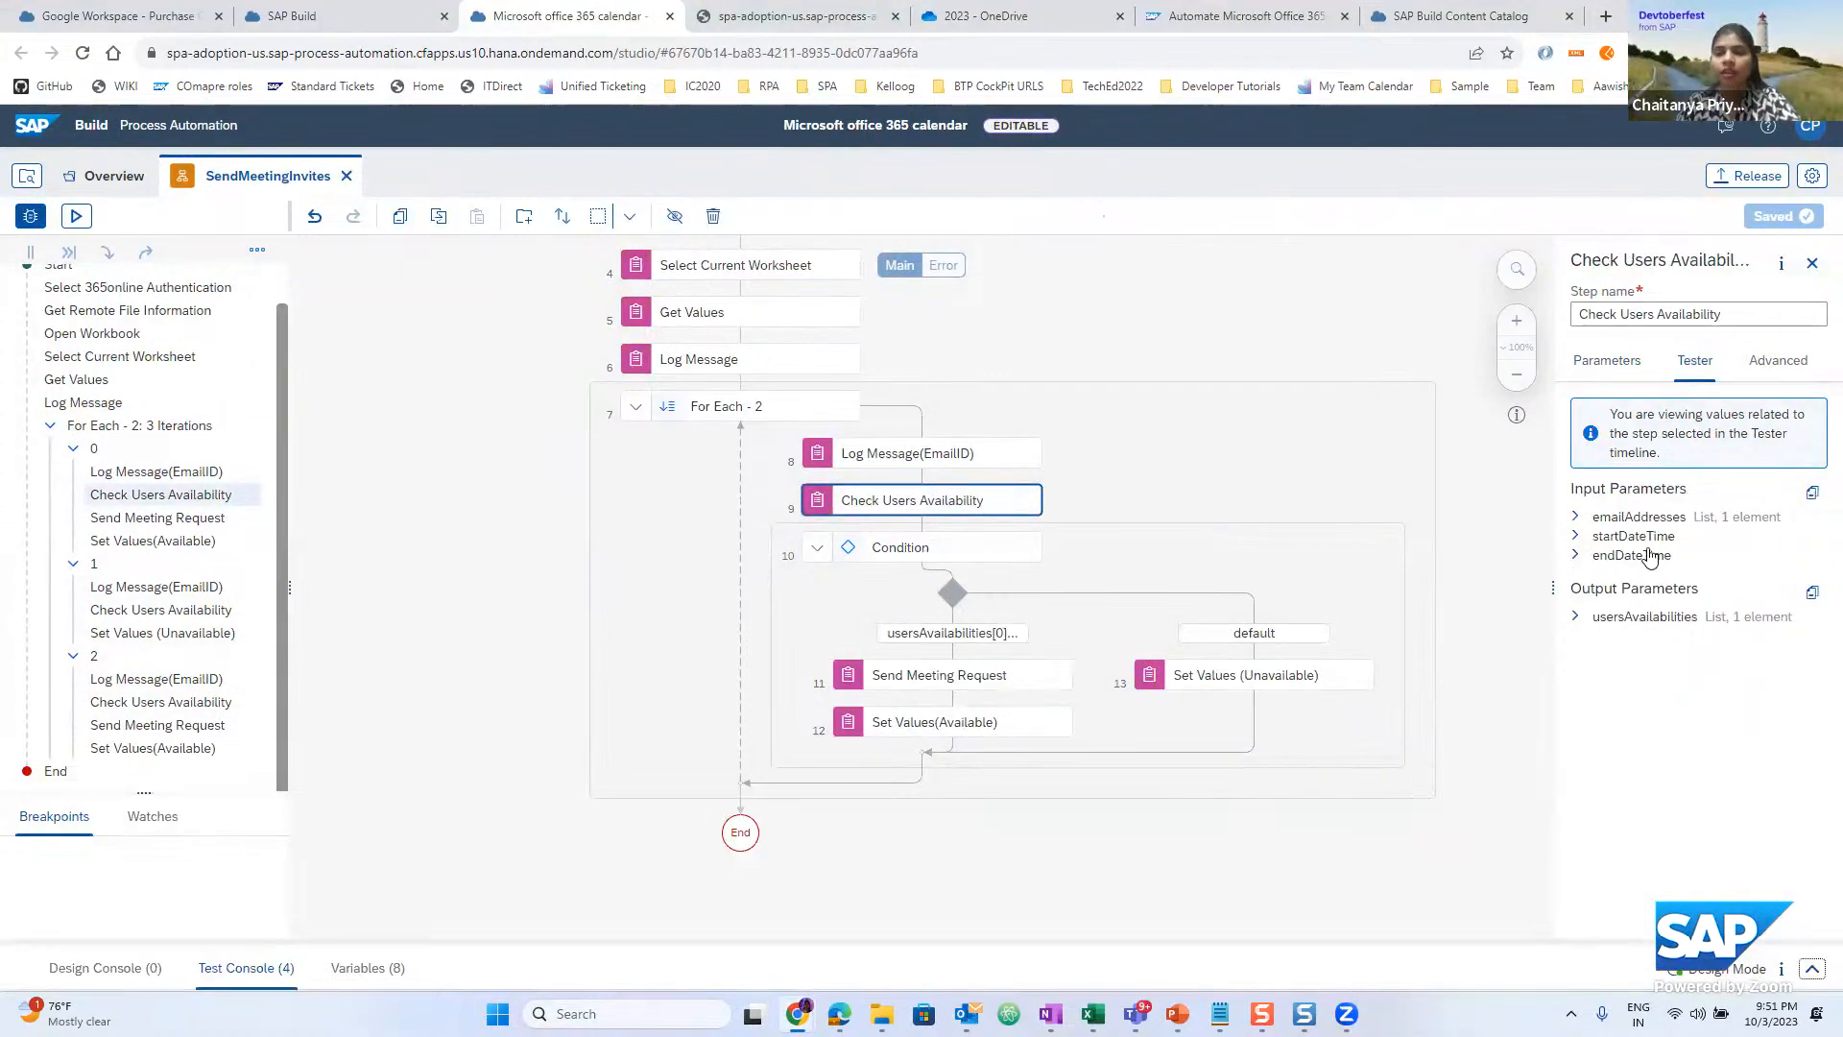
pyautogui.click(1577, 517)
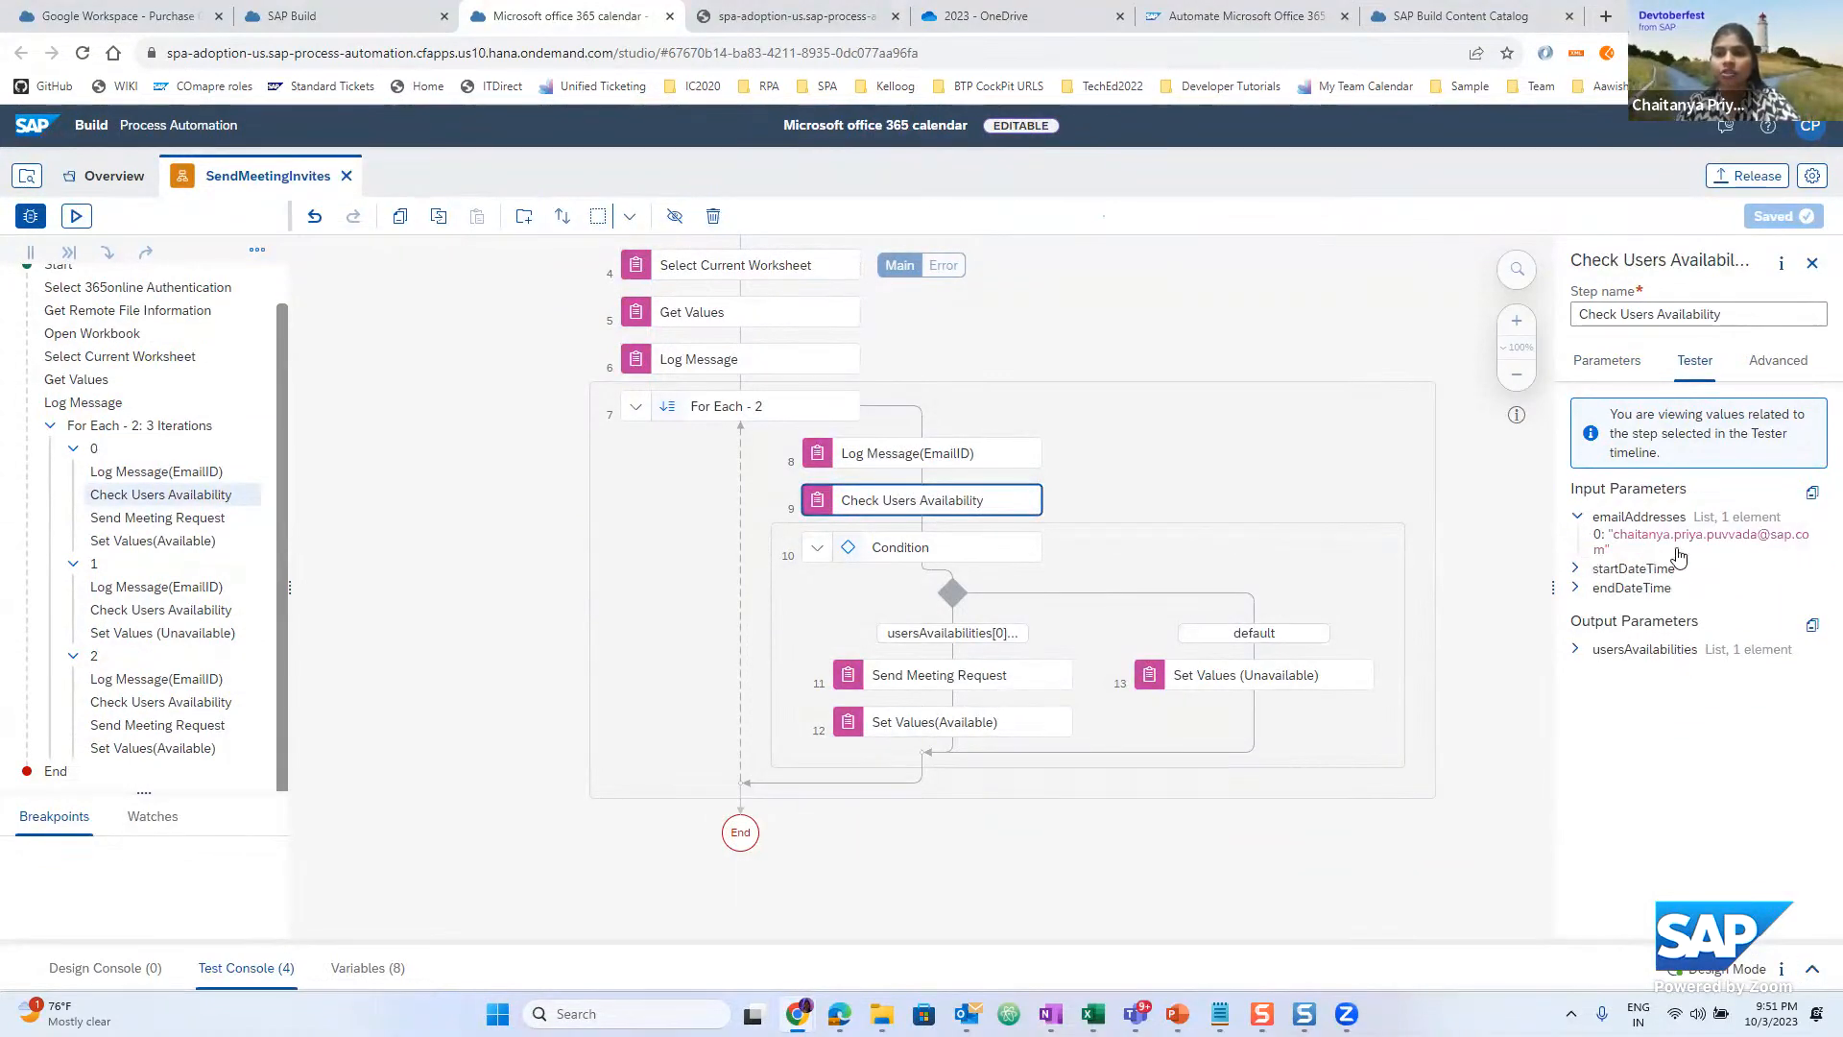
pyautogui.click(1577, 650)
pyautogui.click(1599, 667)
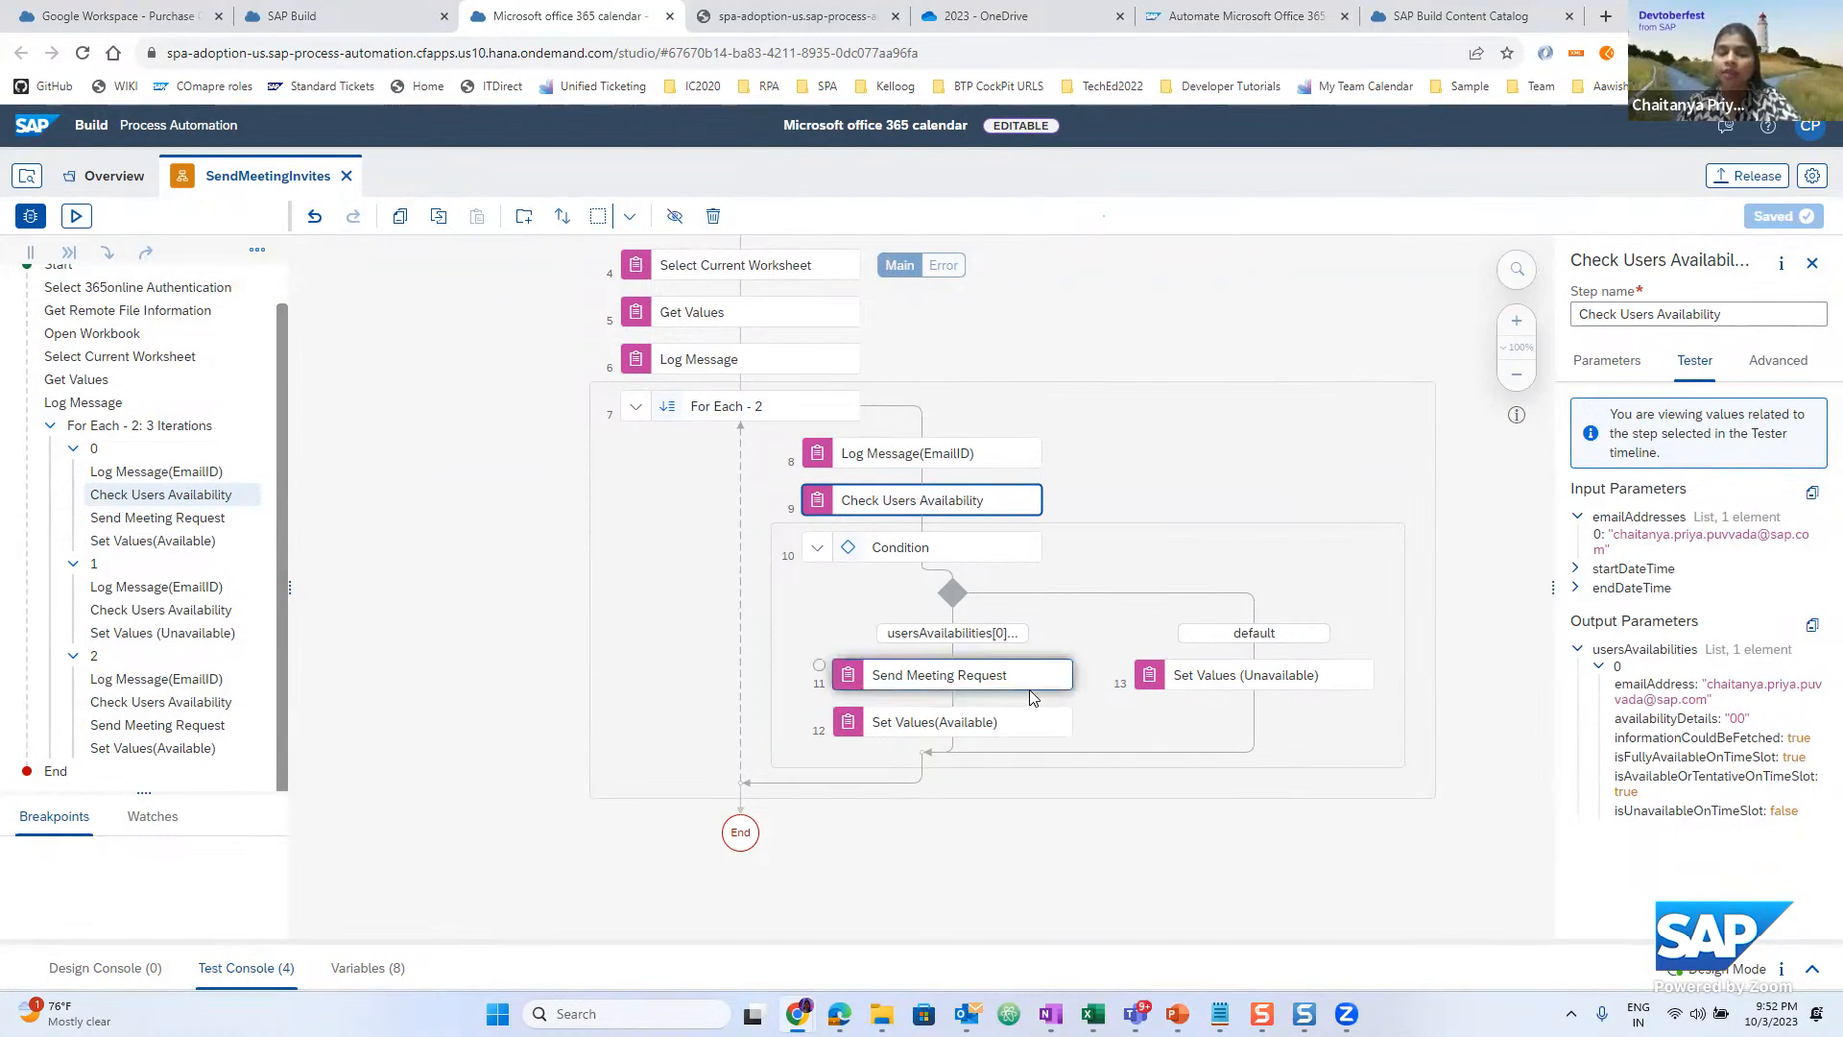
# Inspect the Check Users Availability input and output of iteration 1, and the Send Meeting Request result of iteration 2
pyautogui.click(152, 610)
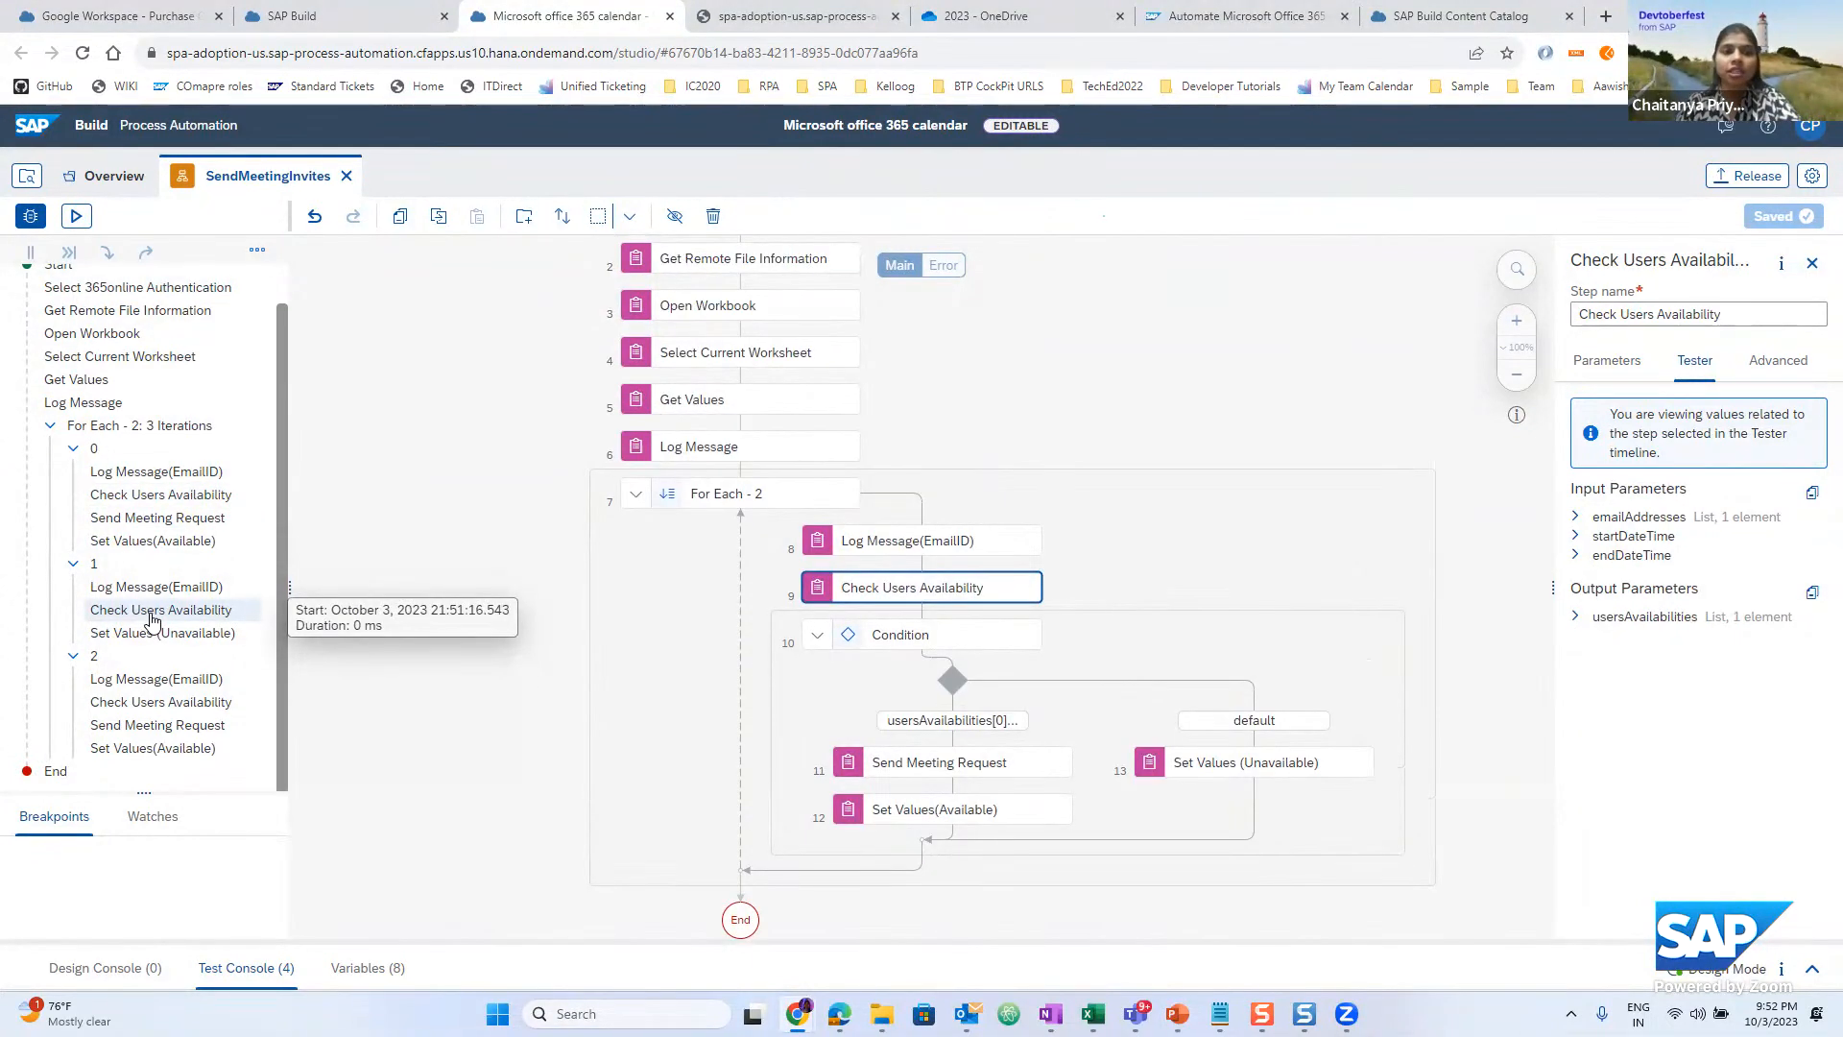
pyautogui.click(1575, 518)
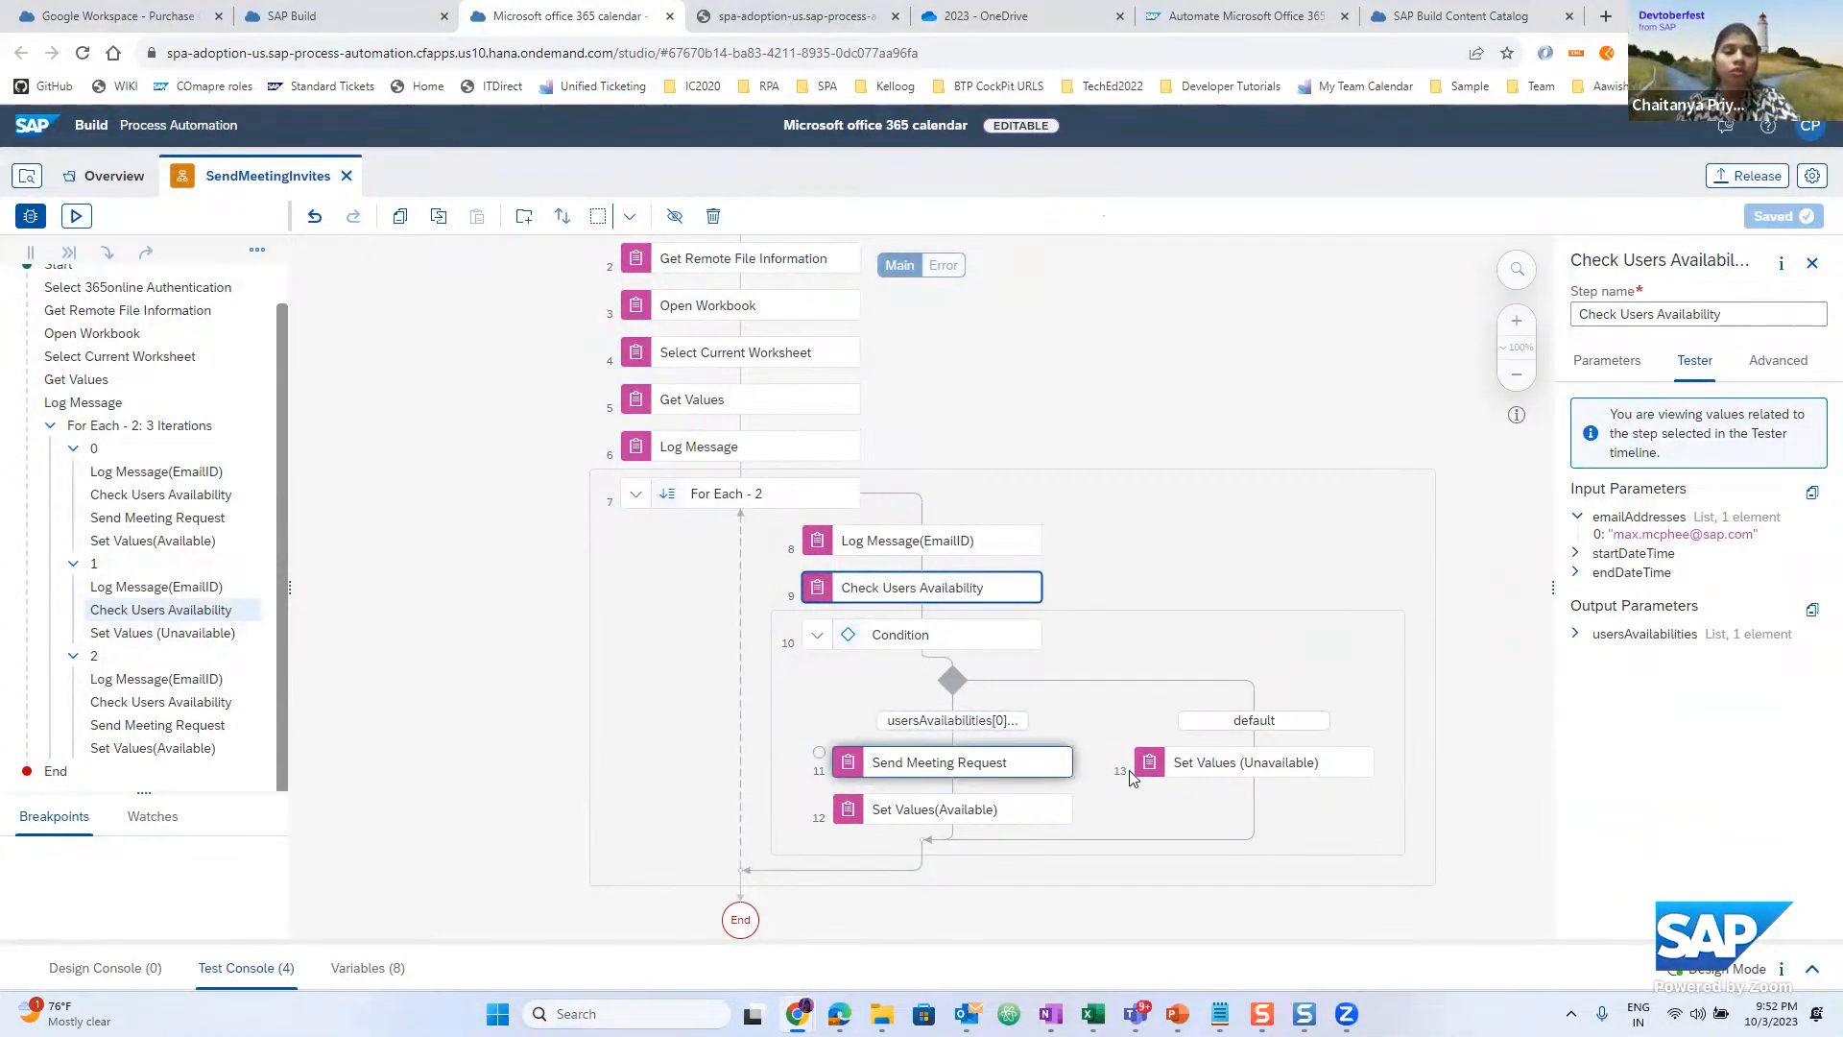
pyautogui.click(1579, 637)
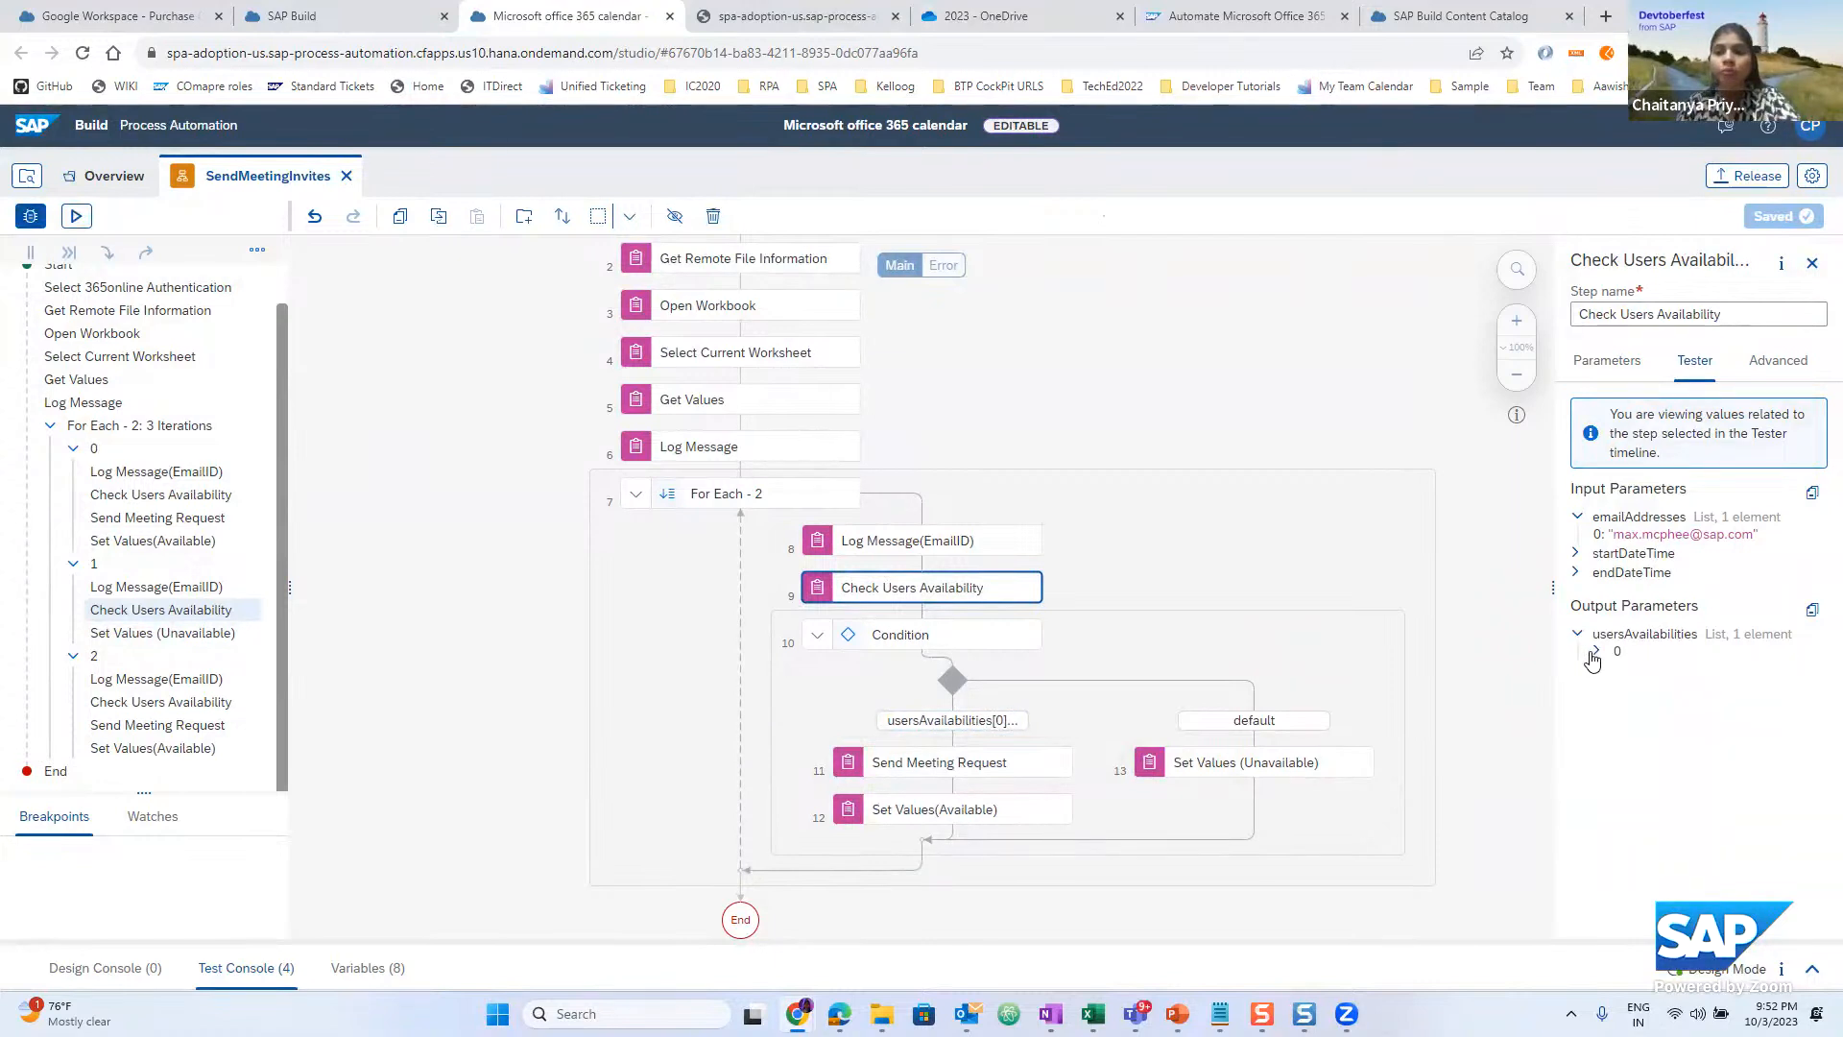
pyautogui.click(1594, 654)
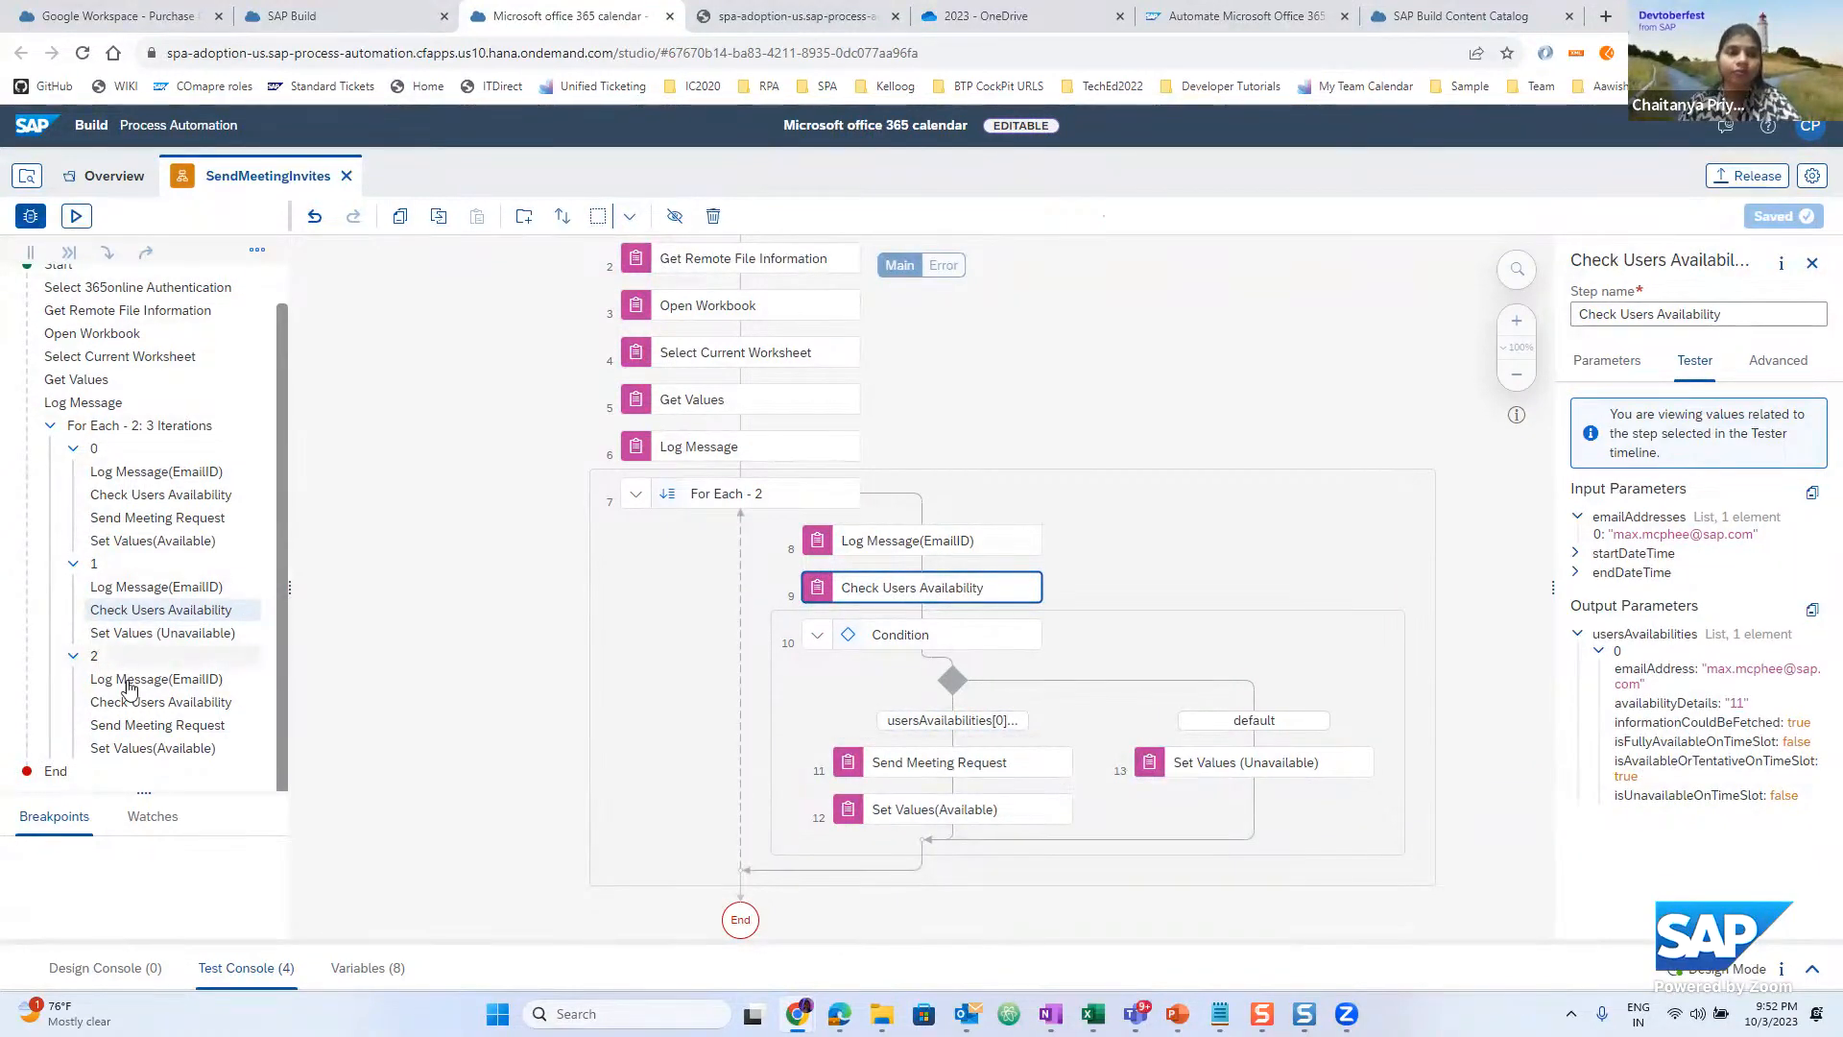
pyautogui.moveTo(142, 731)
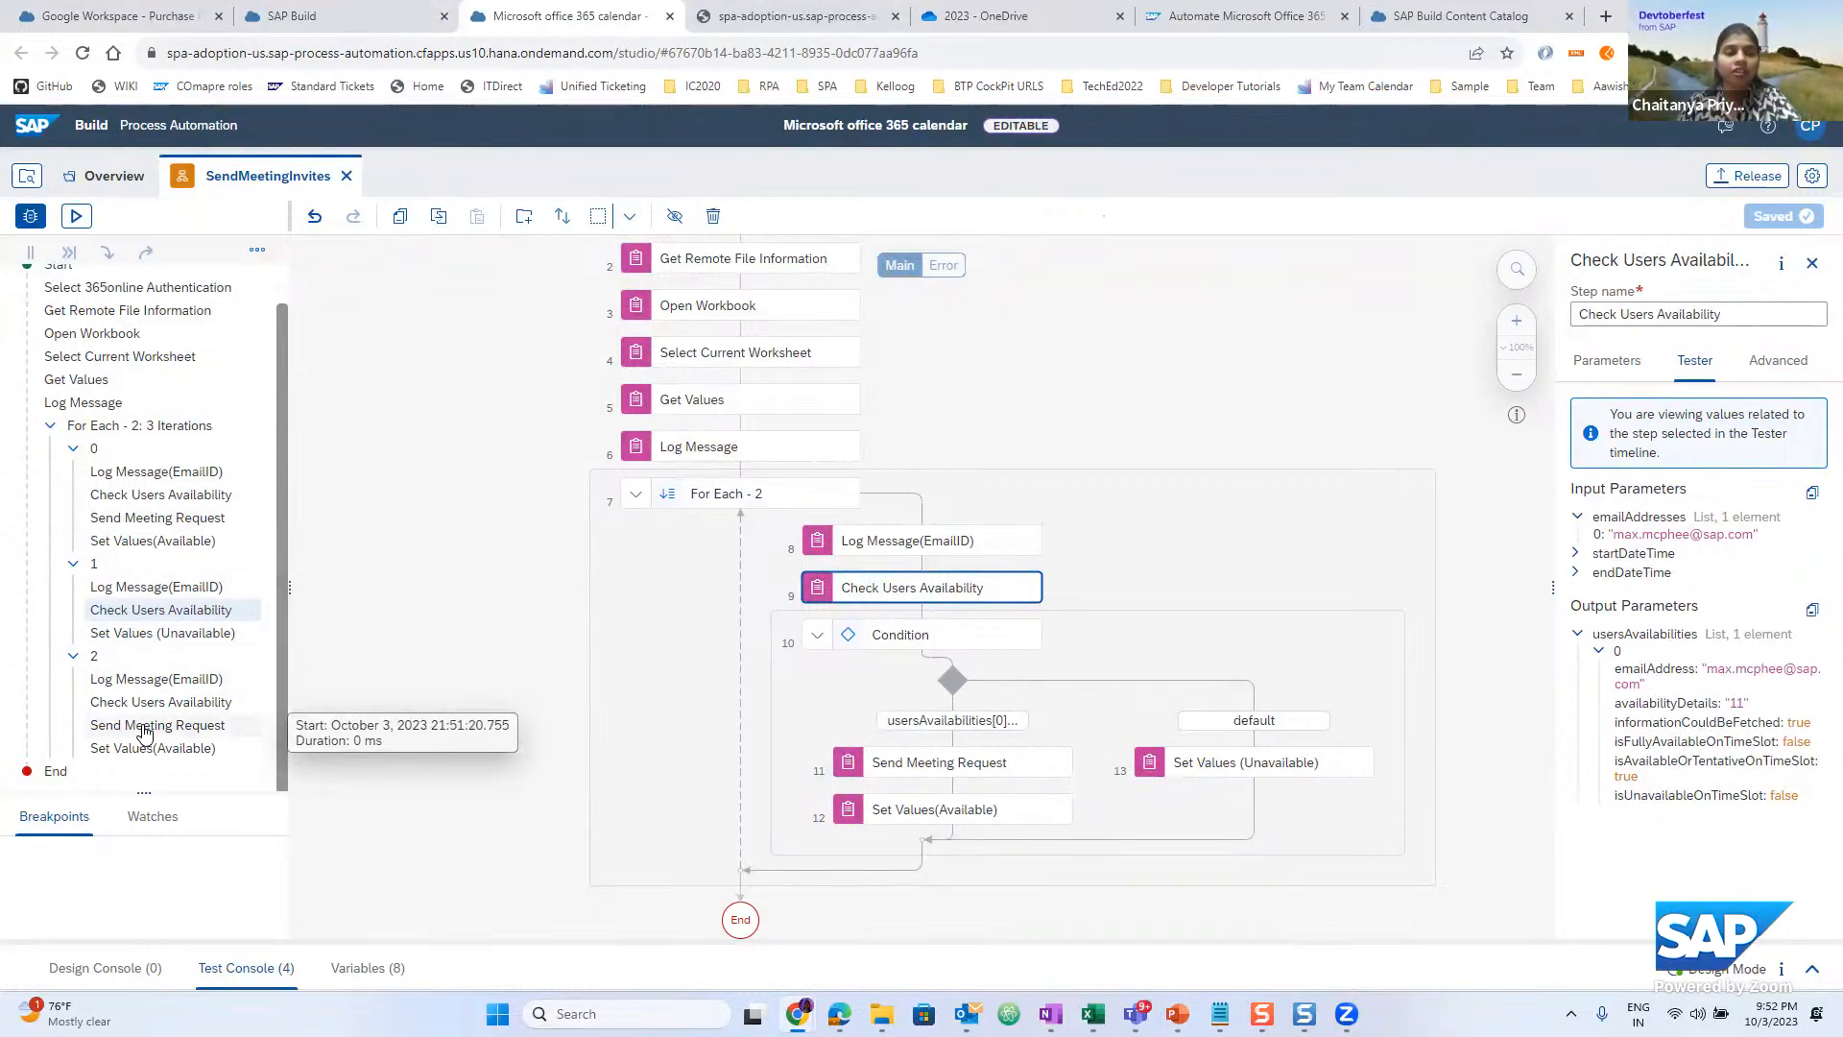
pyautogui.click(156, 735)
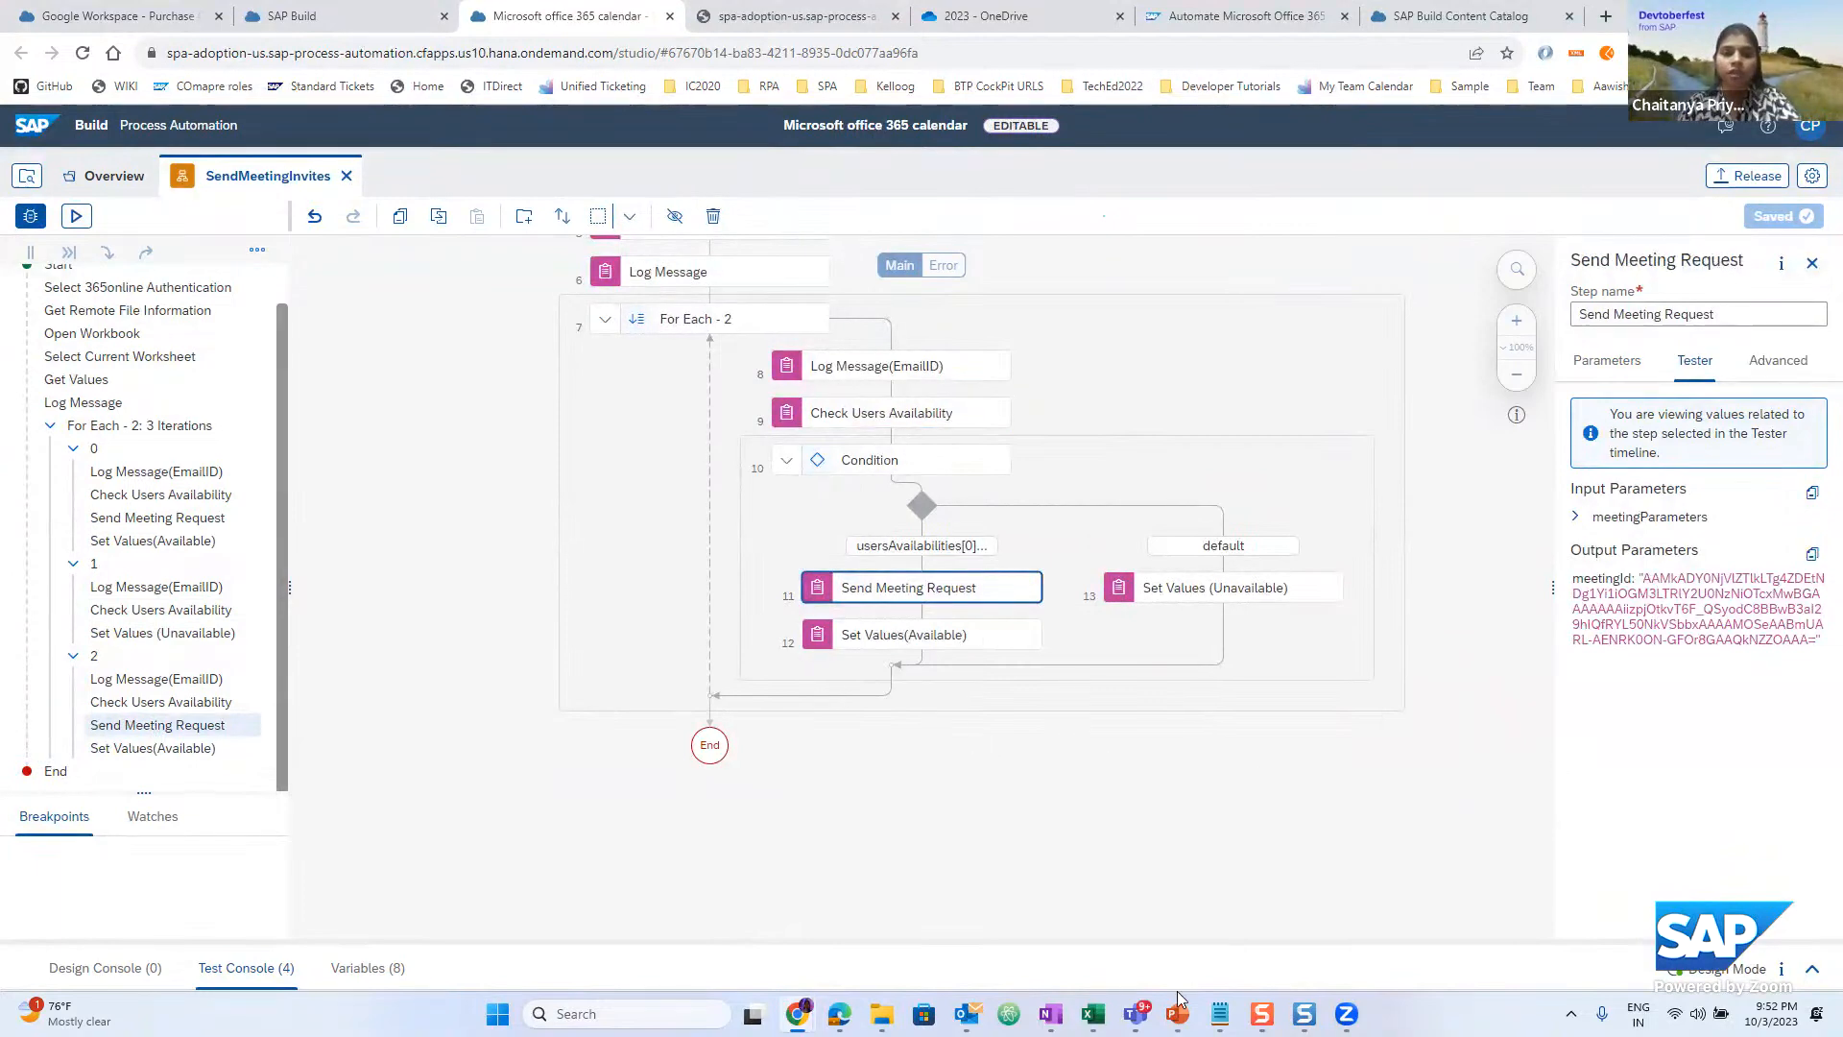
# Check the Status column of SpeakersList.xlsx in Excel, and review the 6 PM Devtoberfest meeting on October 6, 2023 in the Outlook calendar
pyautogui.moveTo(1094, 1014)
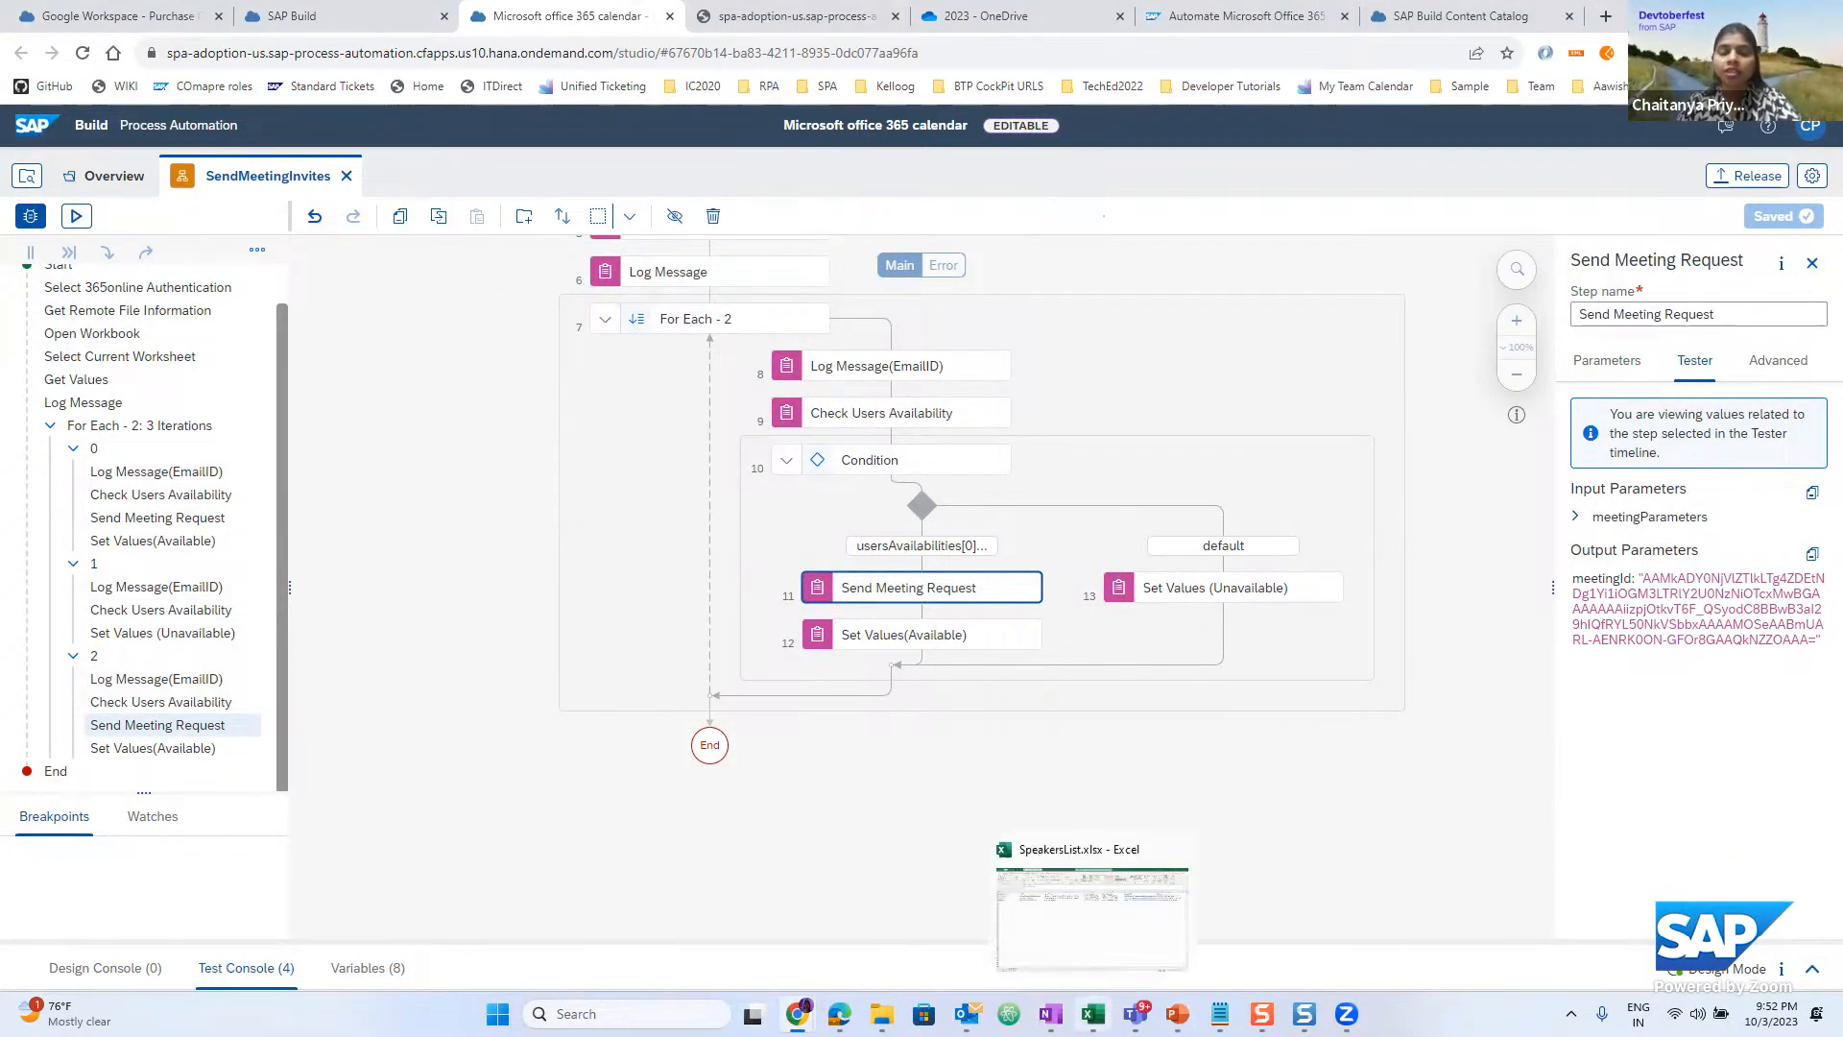
pyautogui.click(1098, 1013)
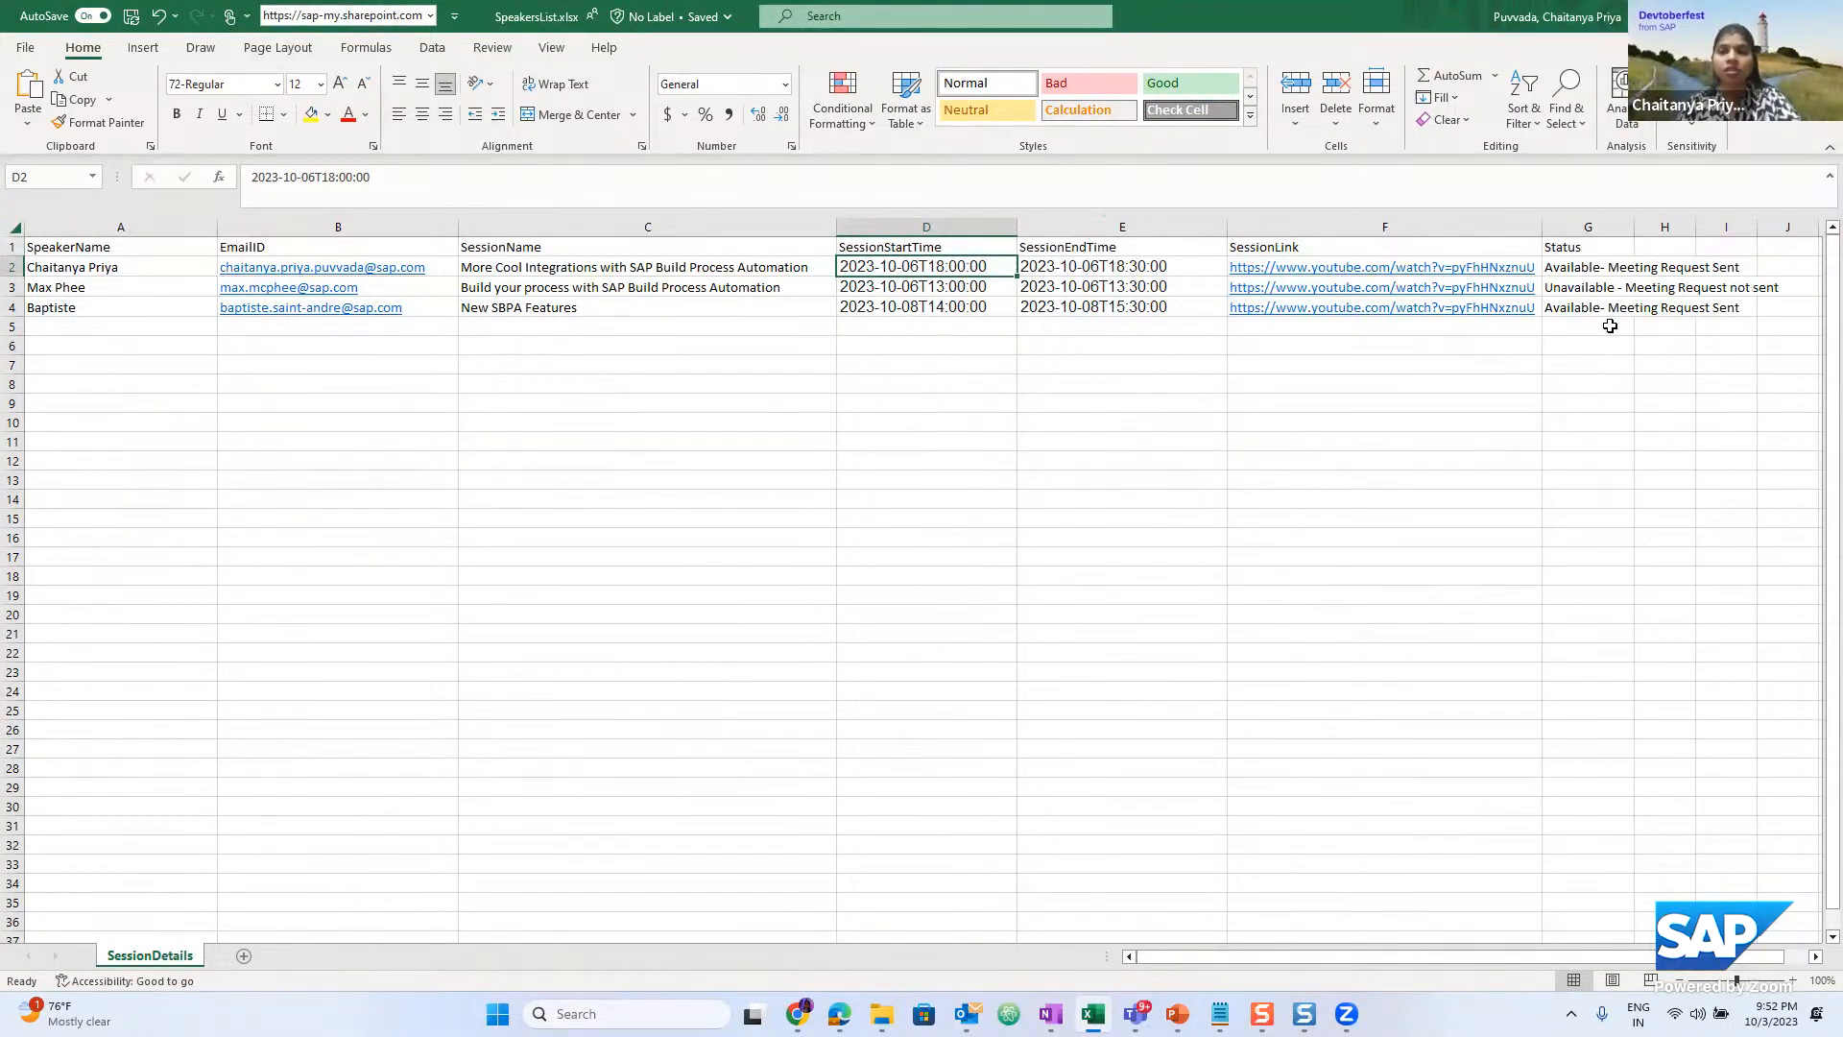
pyautogui.moveTo(967, 1014)
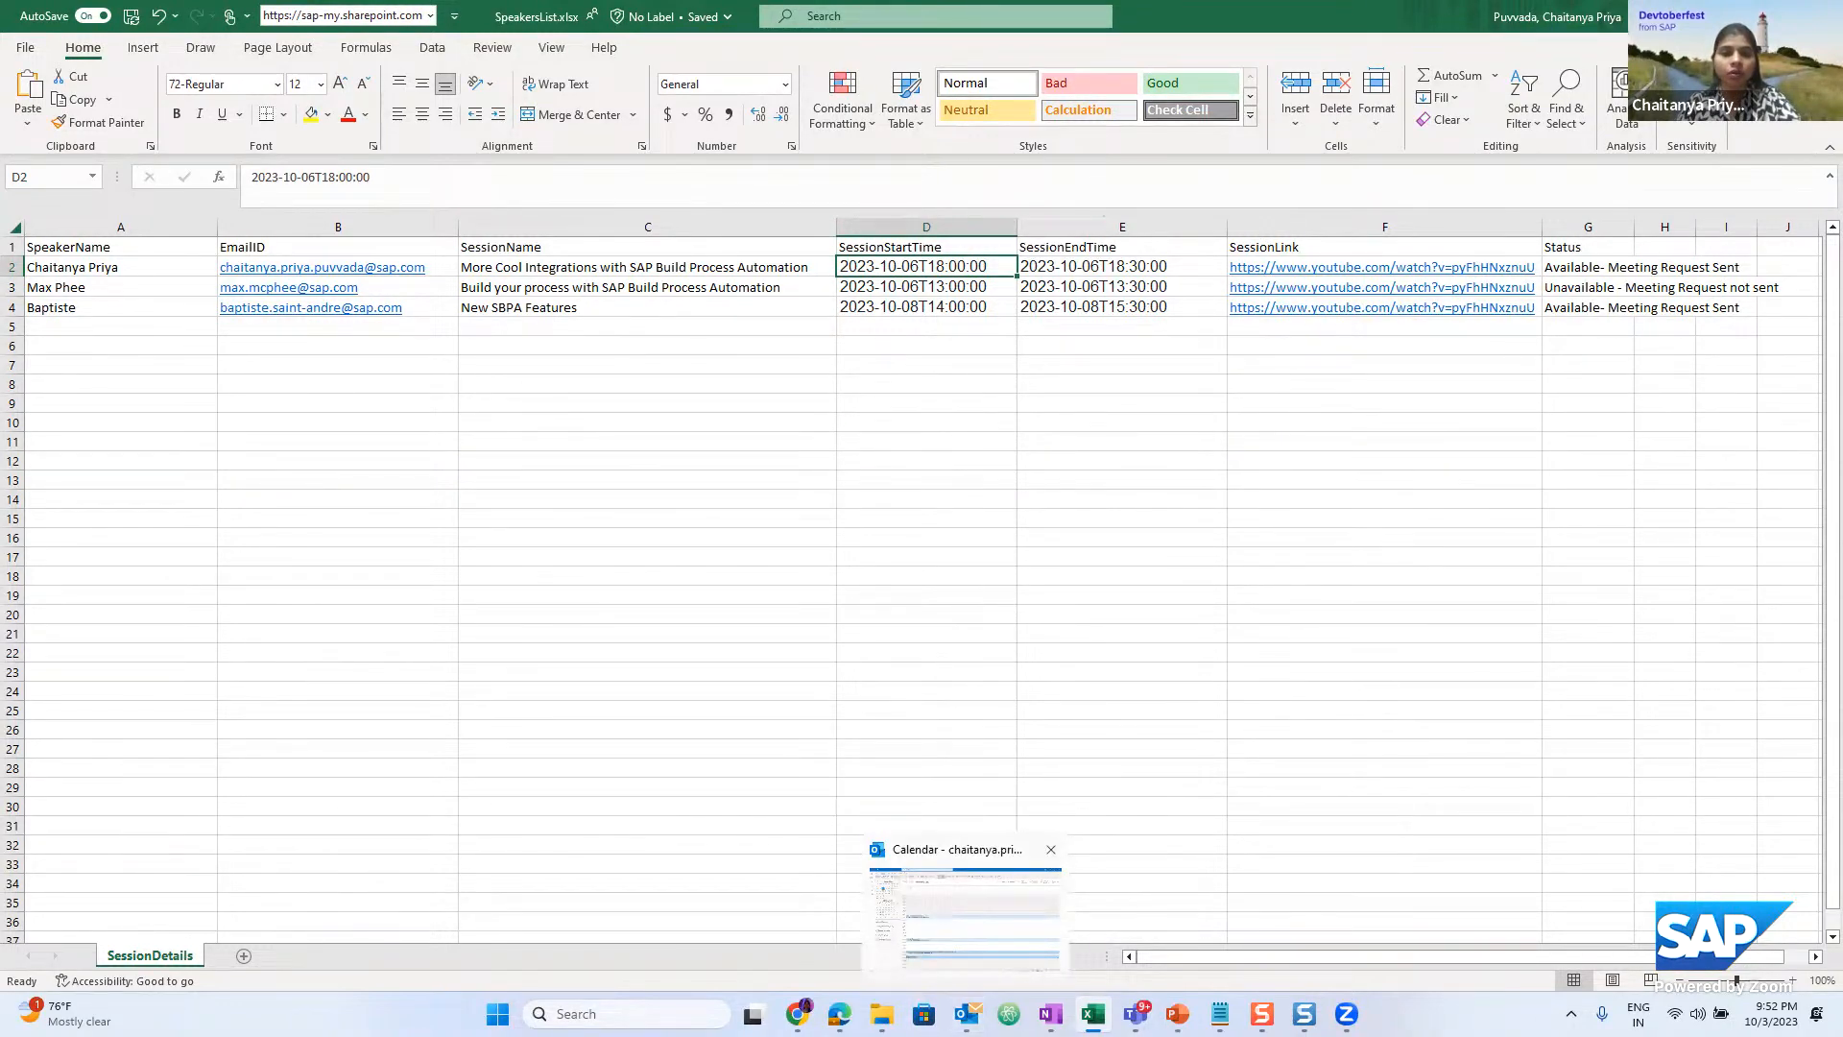
pyautogui.click(965, 907)
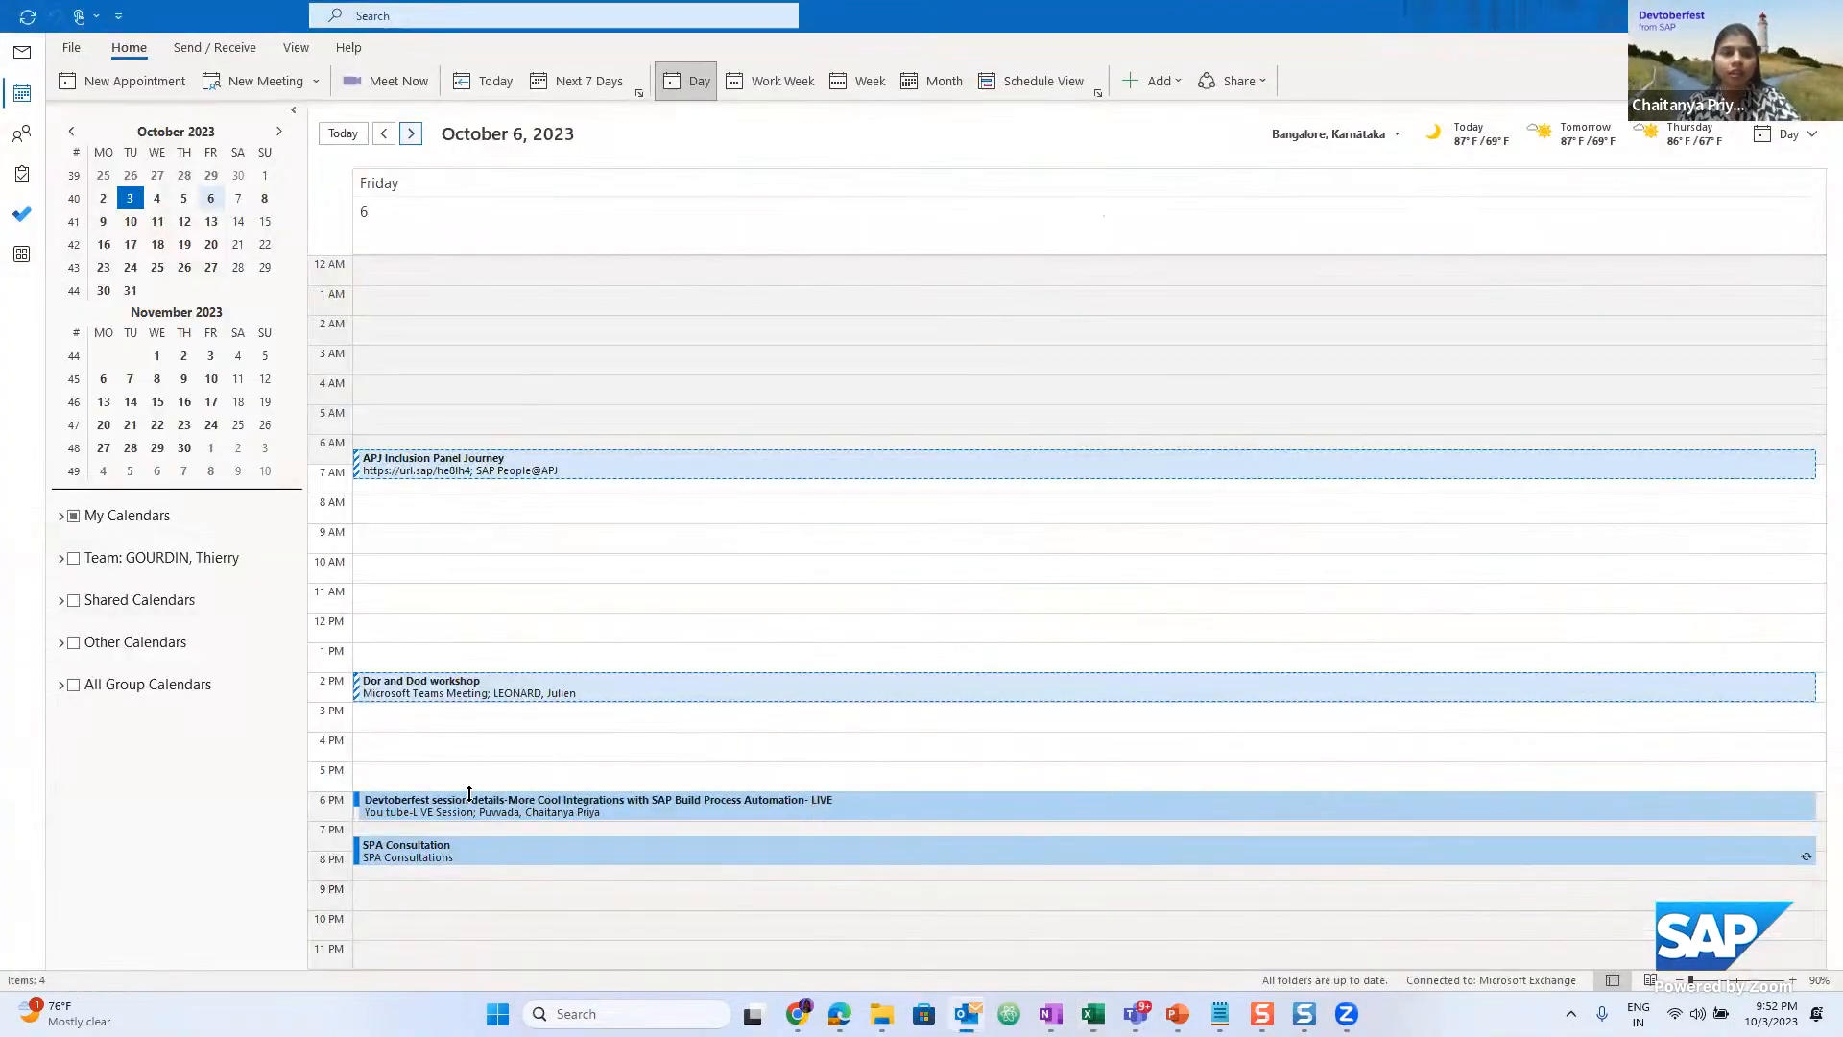
pyautogui.moveTo(507, 817)
pyautogui.click(522, 804)
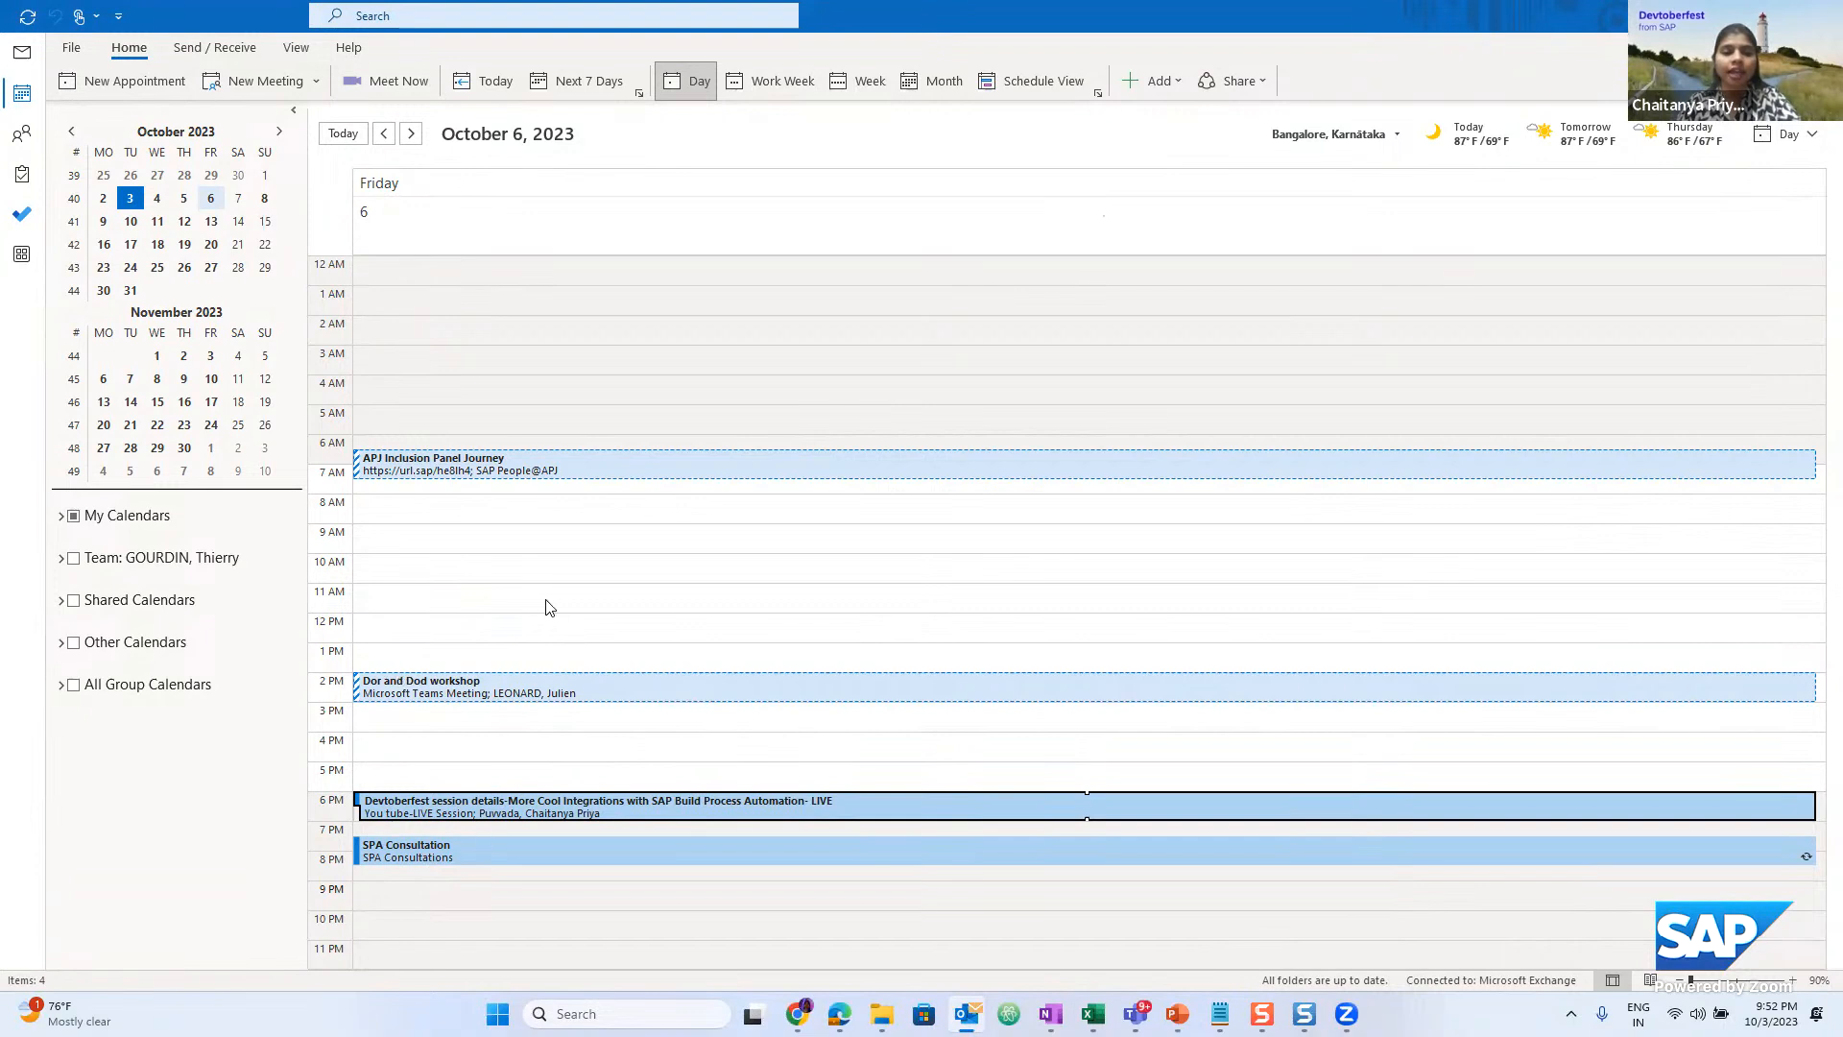
pyautogui.doubleClick(569, 811)
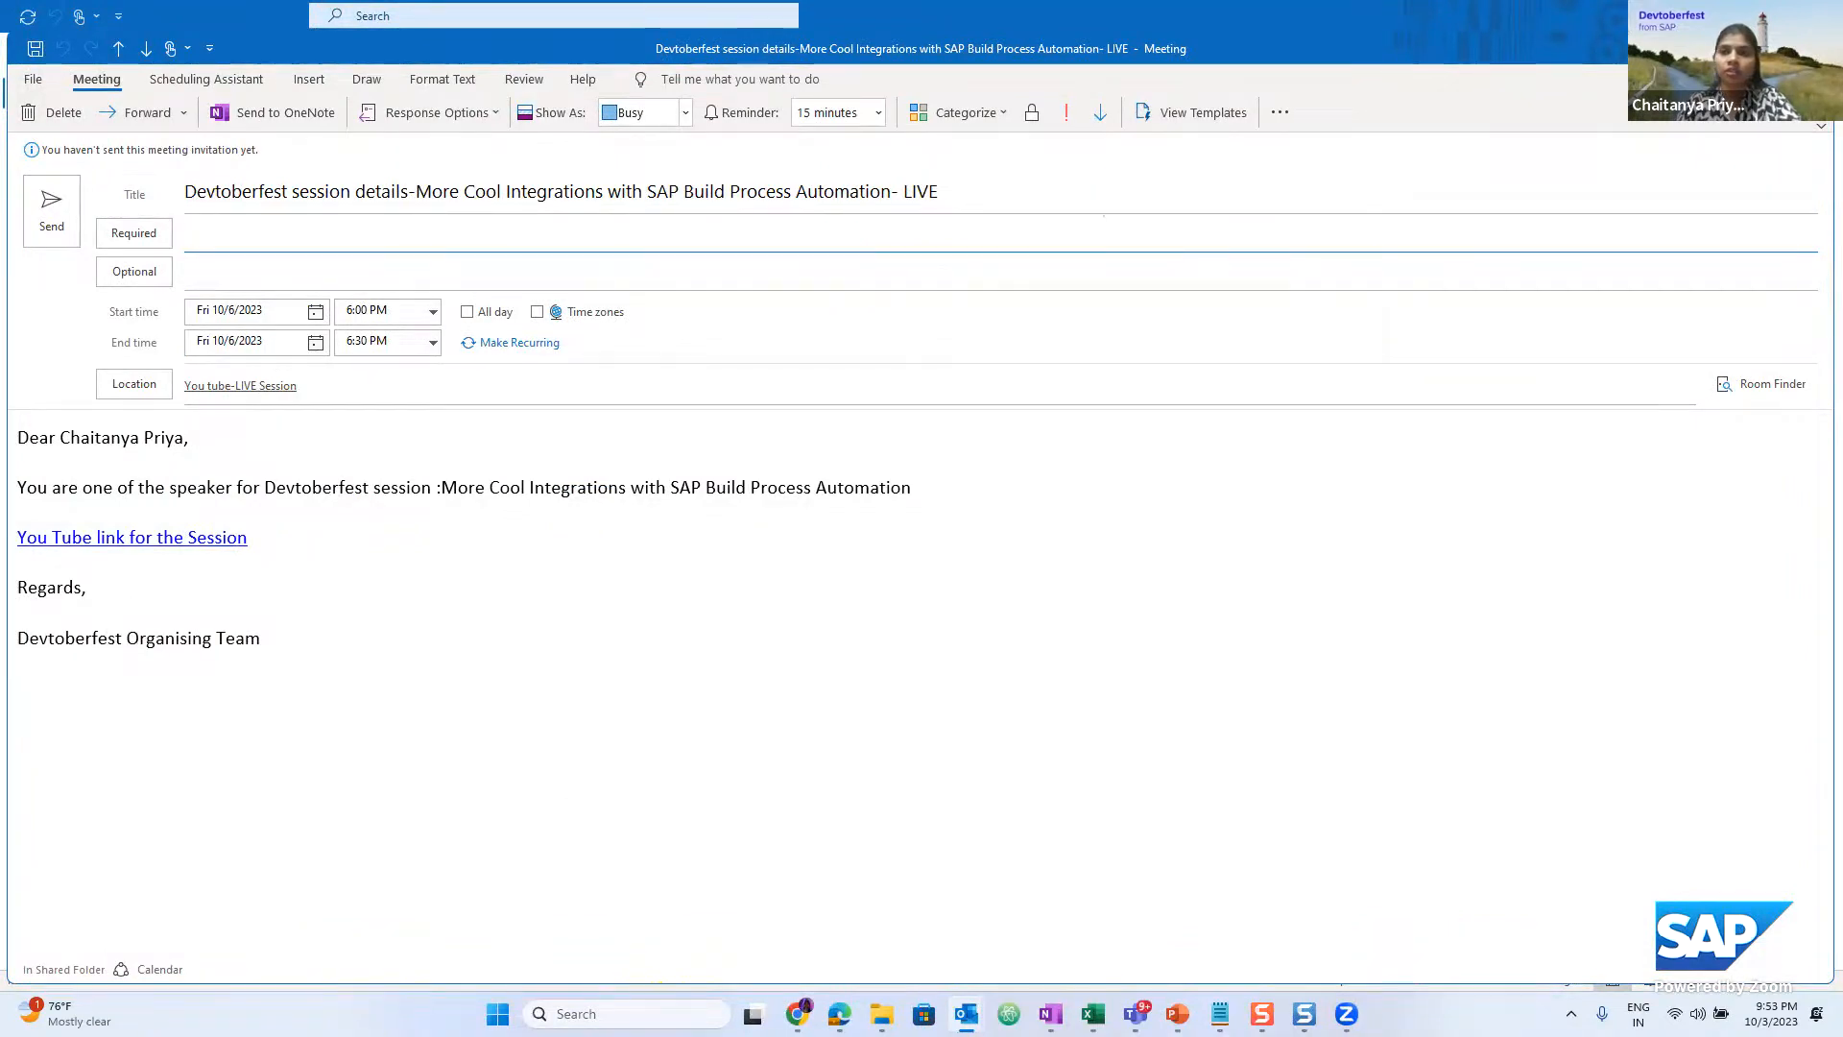
pyautogui.click(1812, 48)
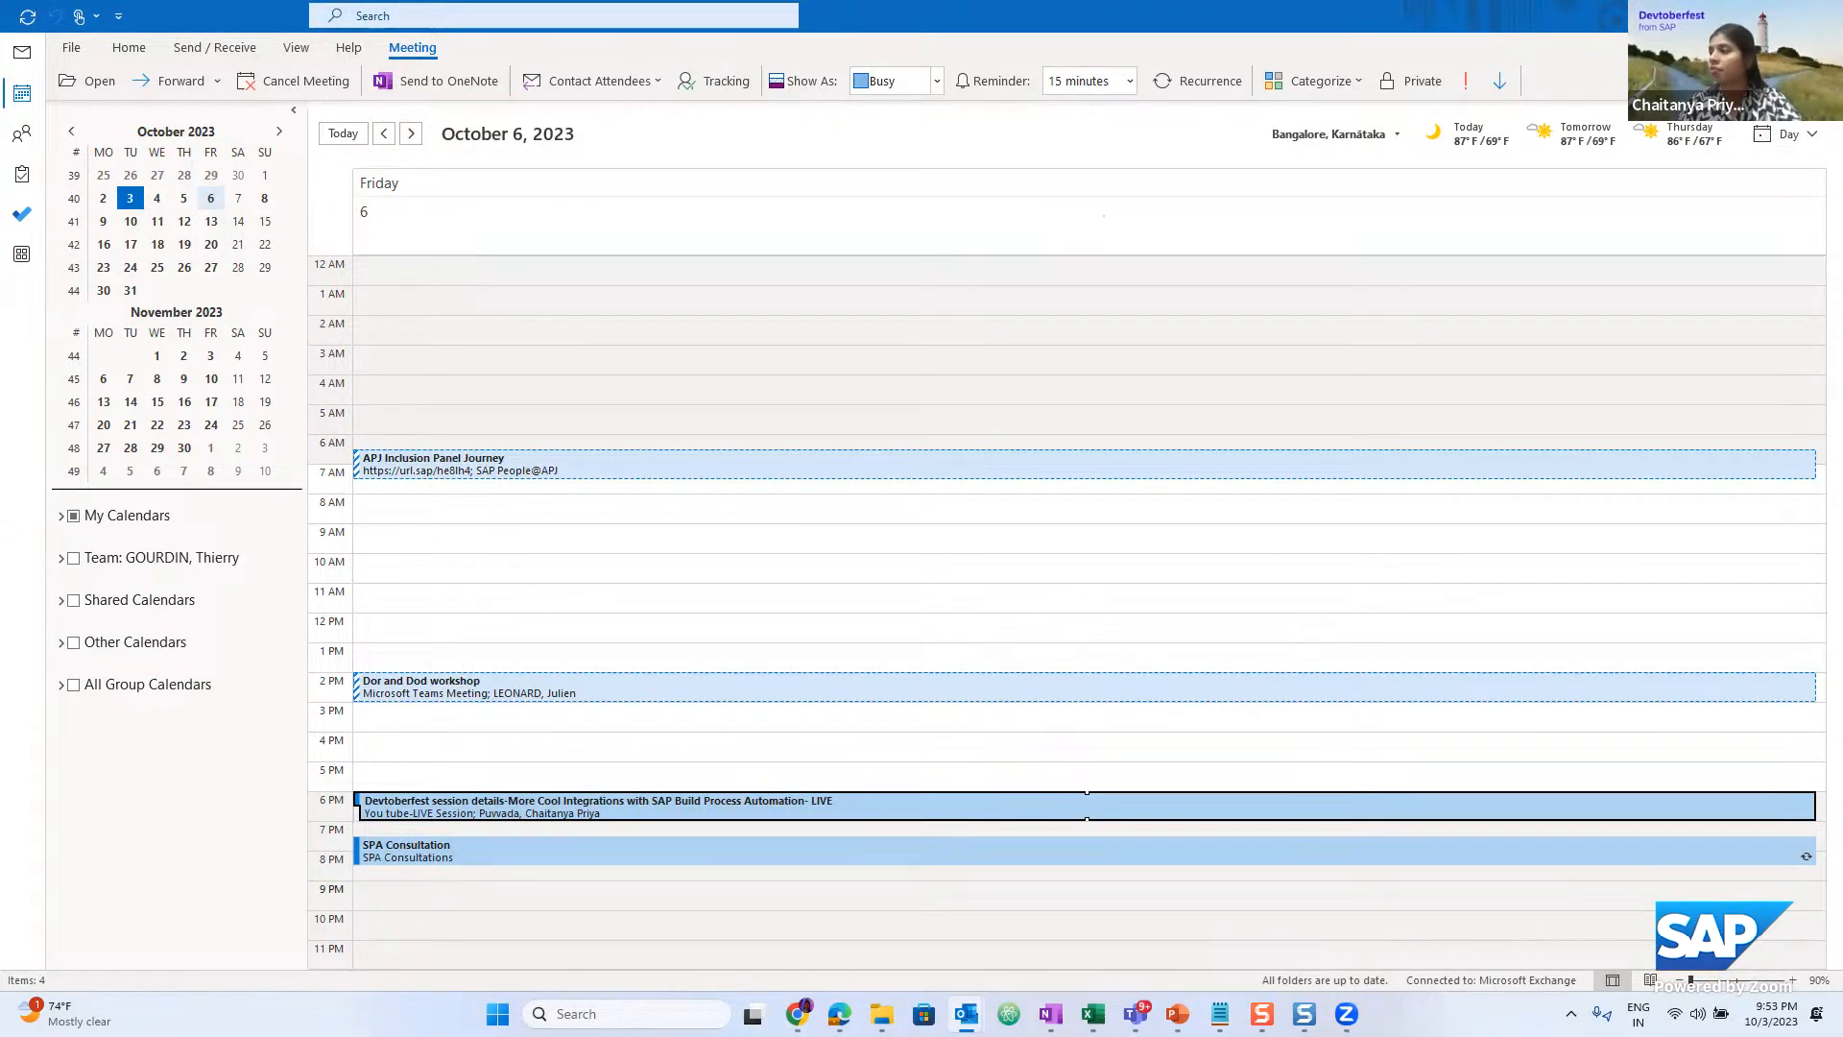
# Compare the speaker rows in SpeakersList.xlsx with the received meeting invitation for the New SBPA Features session in Outlook
pyautogui.moveTo(1097, 10); pyautogui.dragTo(1032, 296)
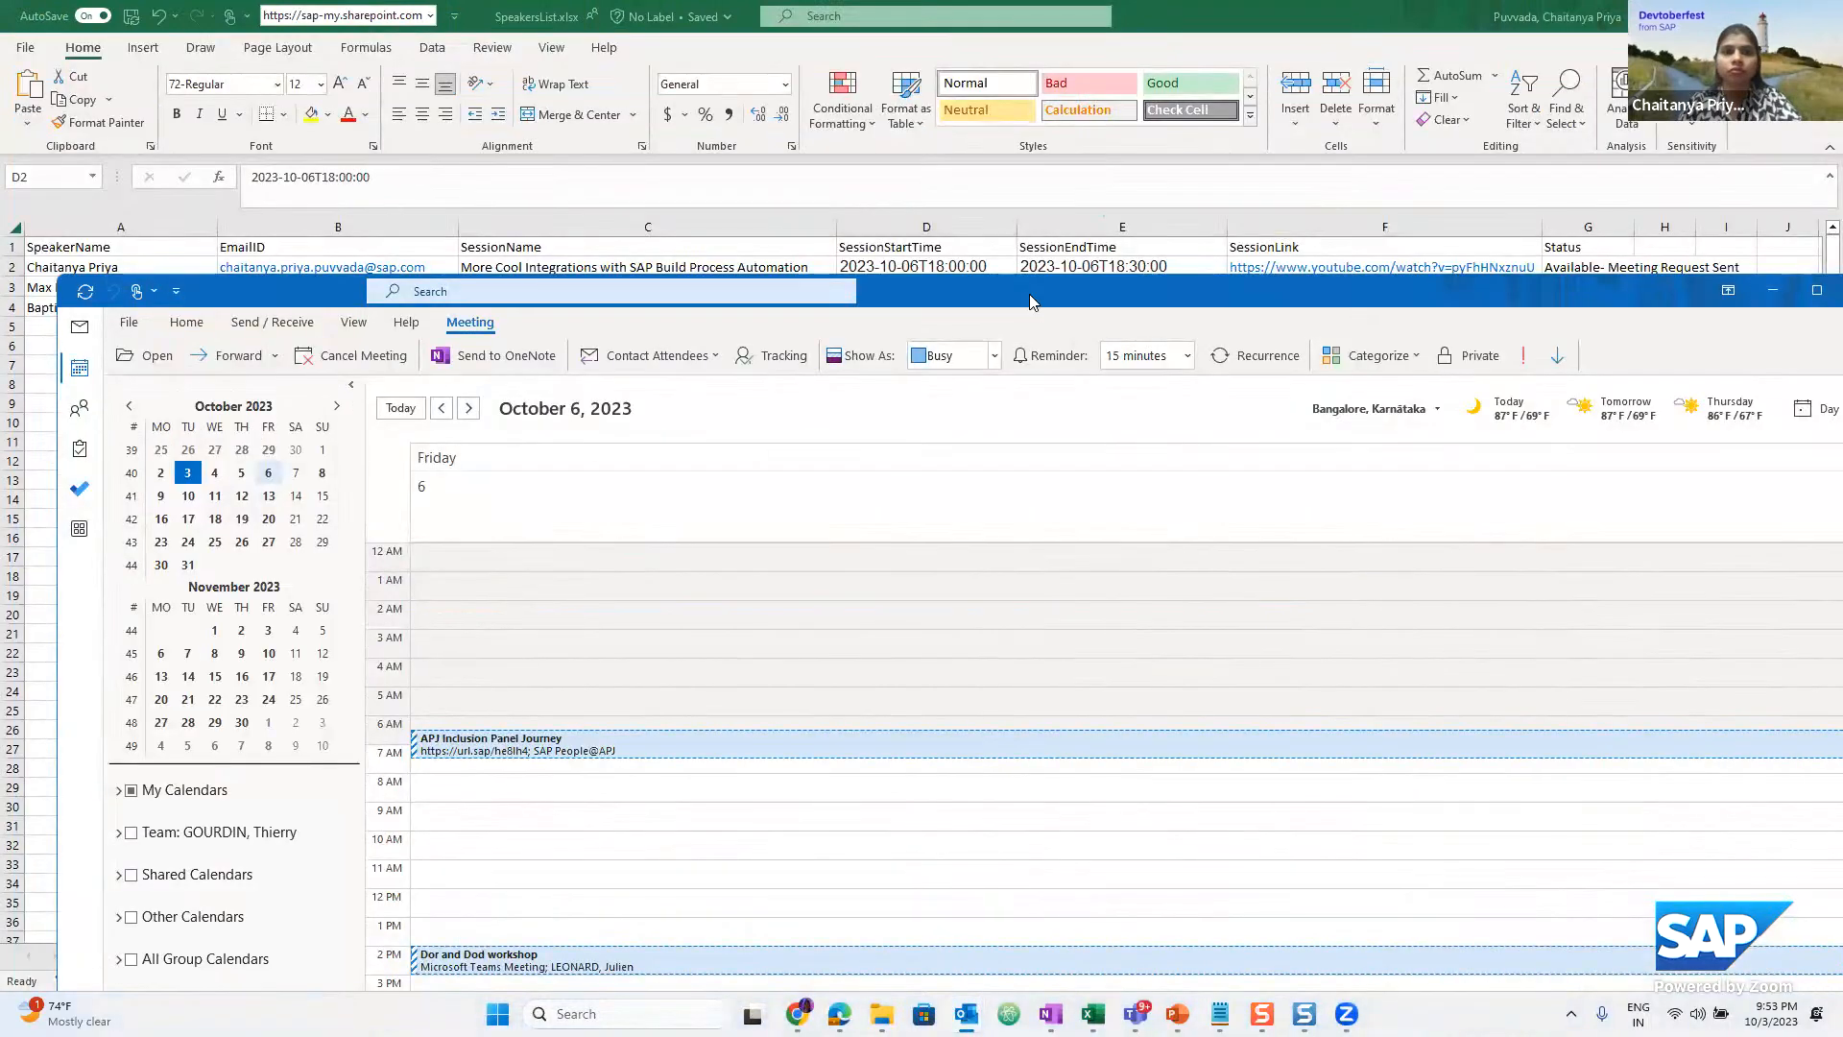
pyautogui.click(1137, 264)
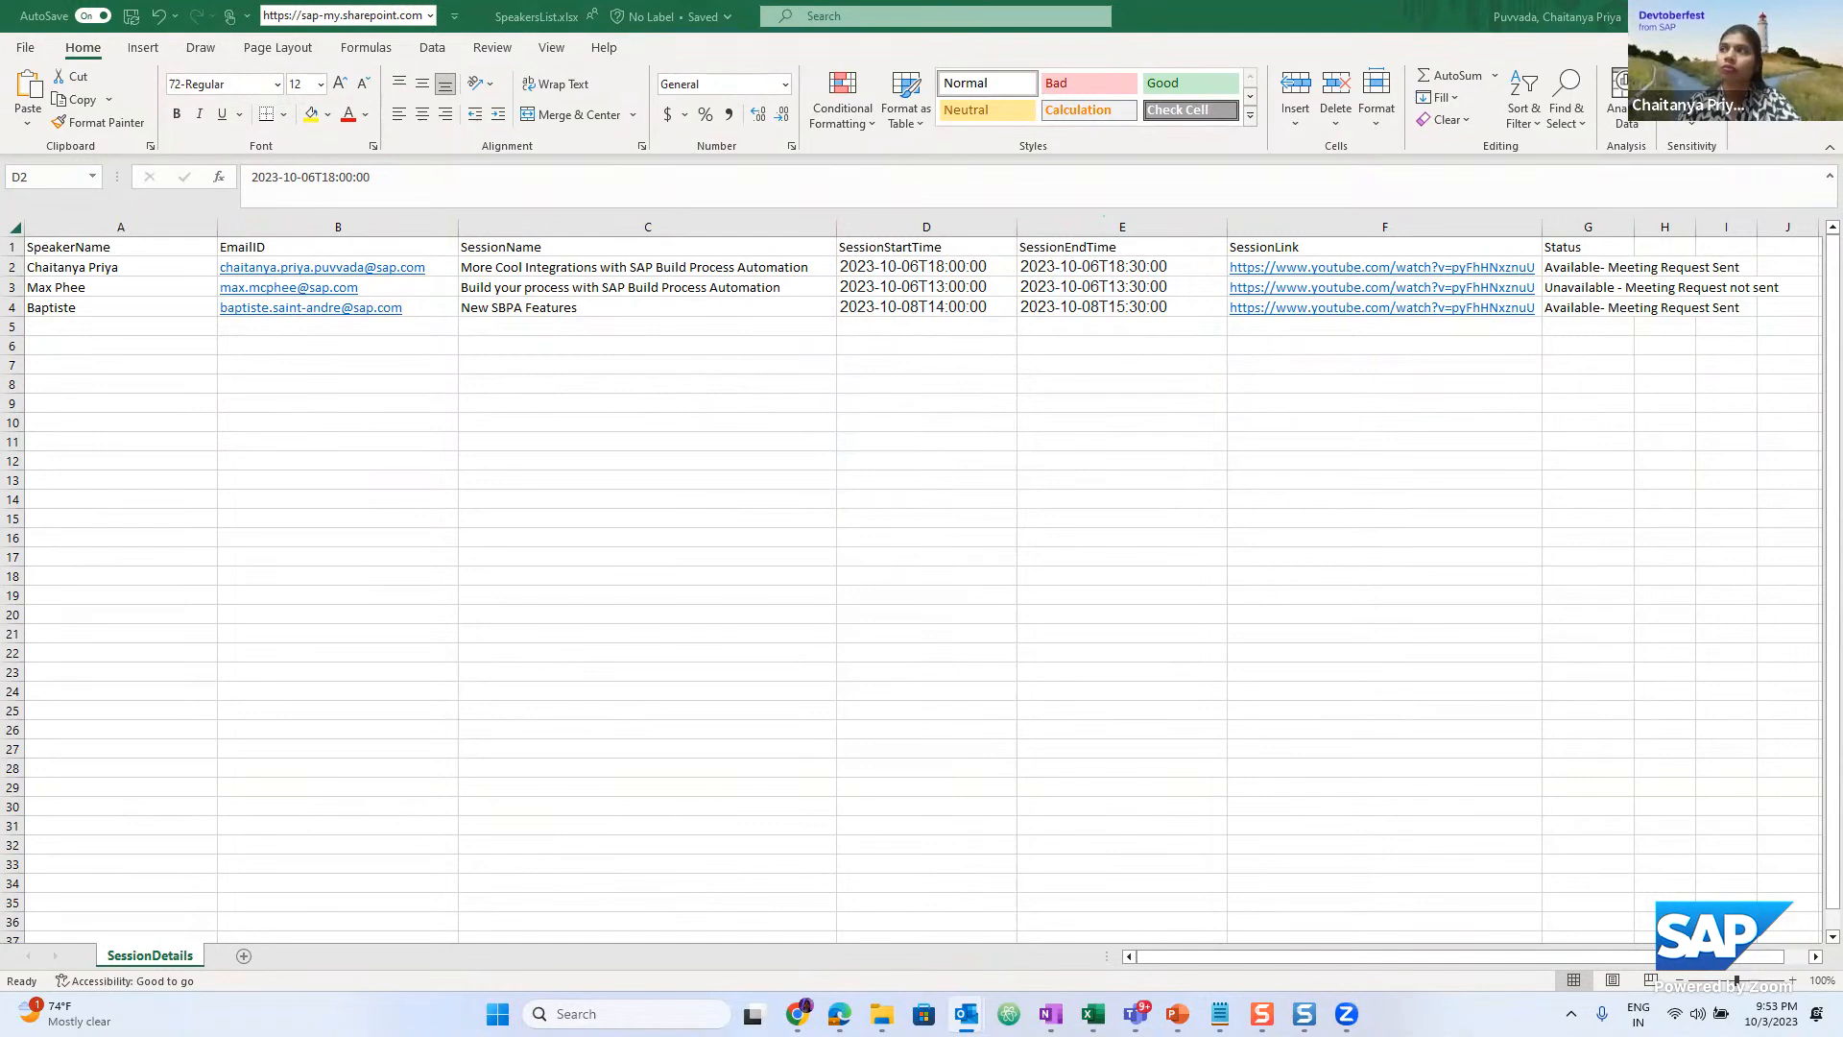
pyautogui.hotkey('alt', 'Tab')
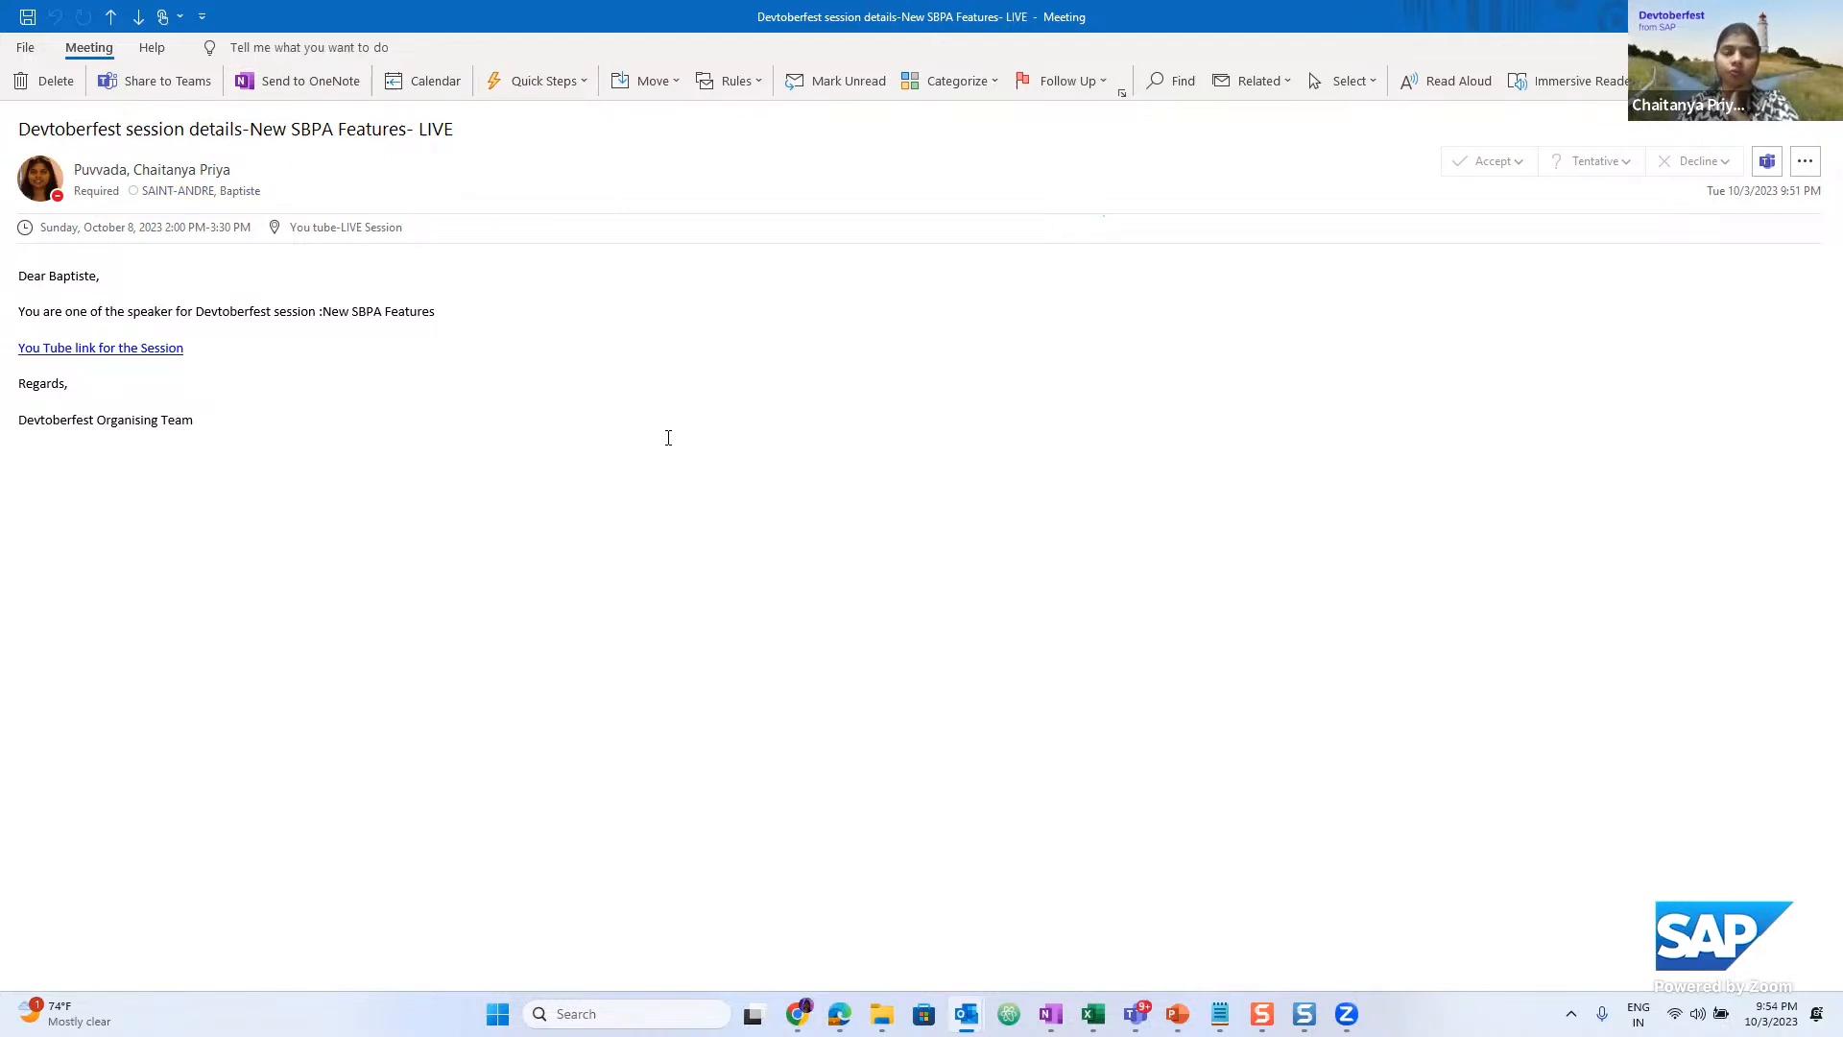
pyautogui.moveTo(1134, 995)
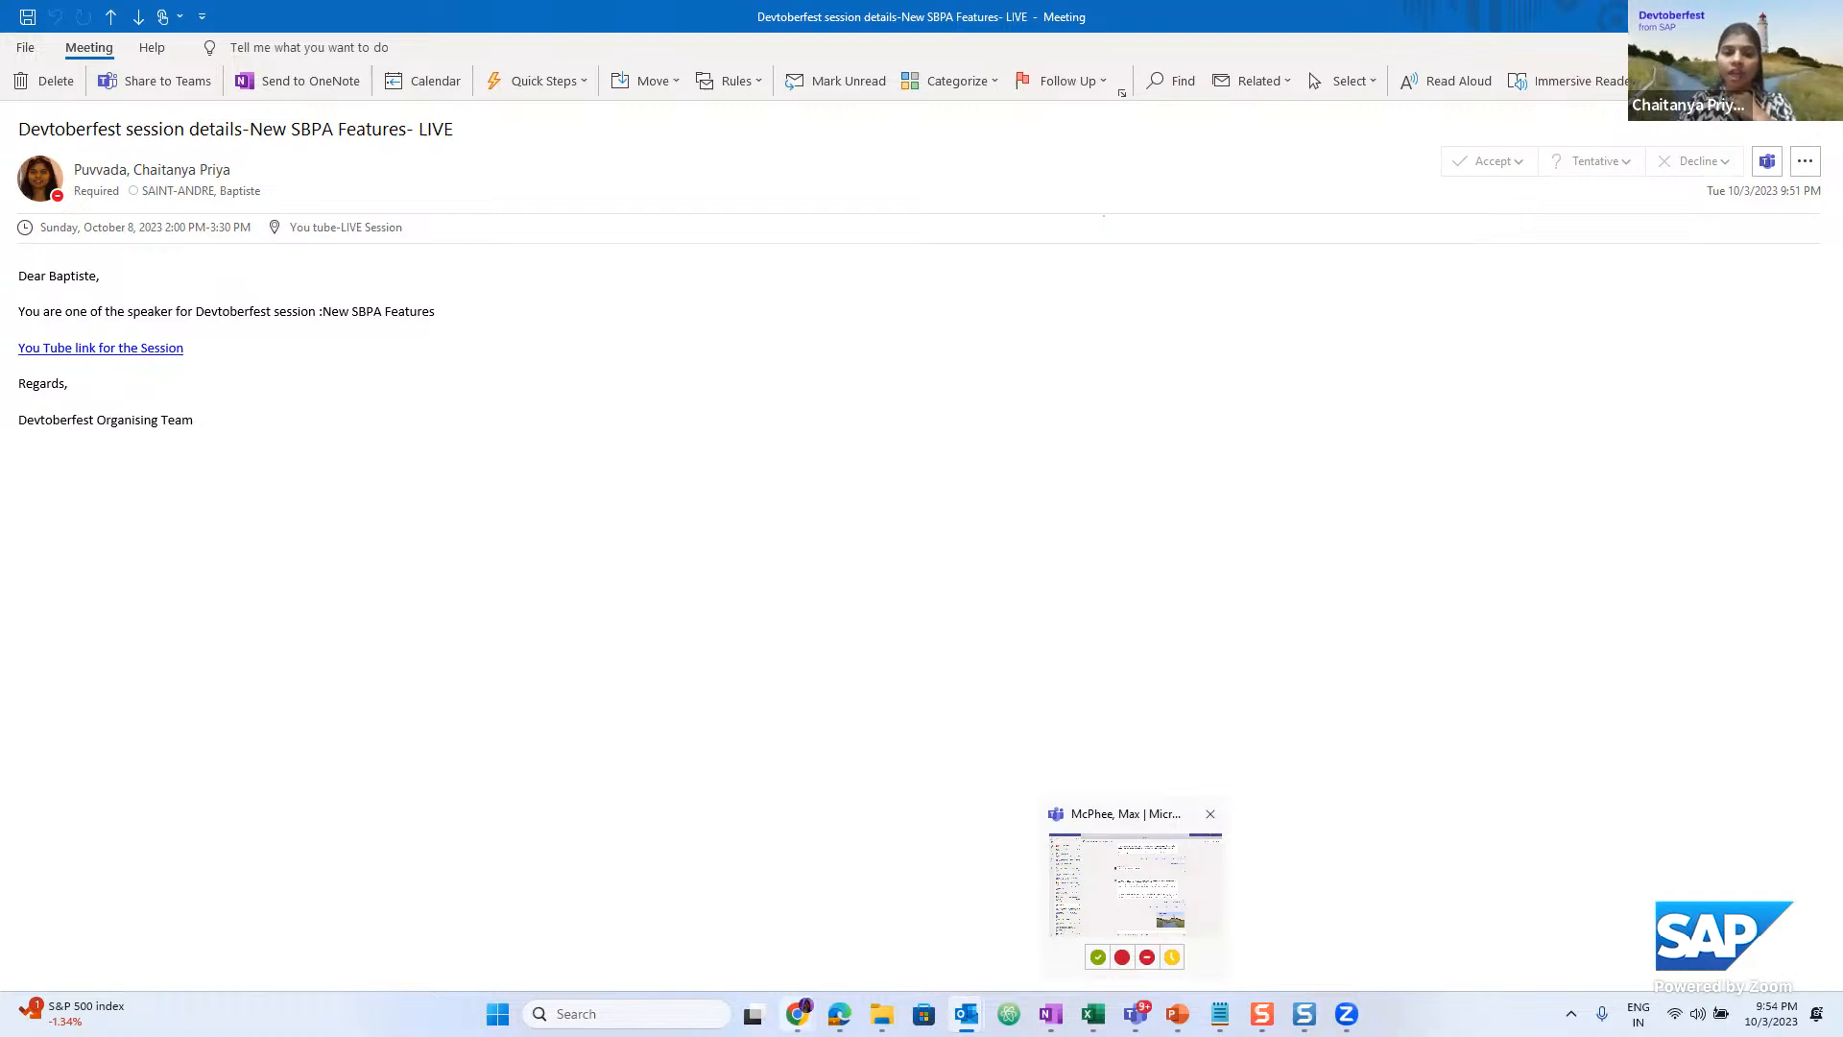
# Switch to SAP Build in Chrome, renew the session, and review the Microsoft 365 fields for creating a new external authentication
pyautogui.moveTo(841, 1014)
pyautogui.click(706, 917)
pyautogui.click(333, 21)
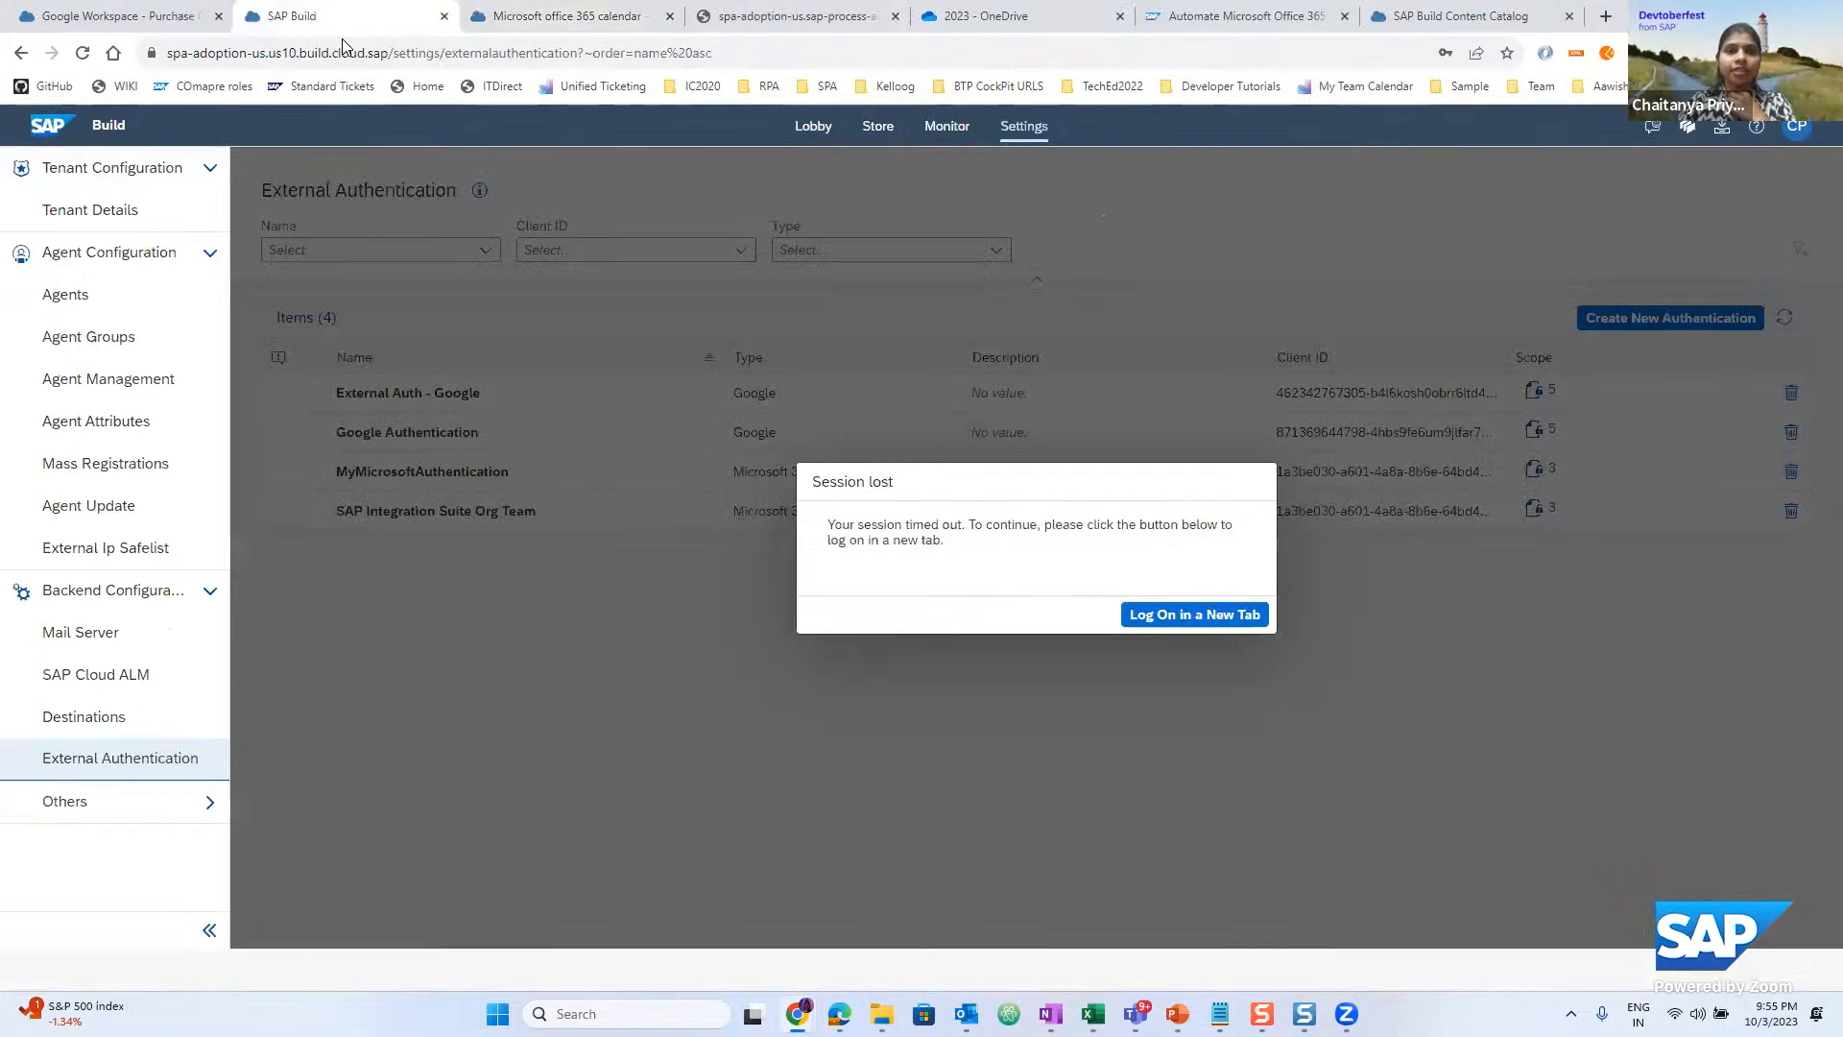
pyautogui.click(1197, 618)
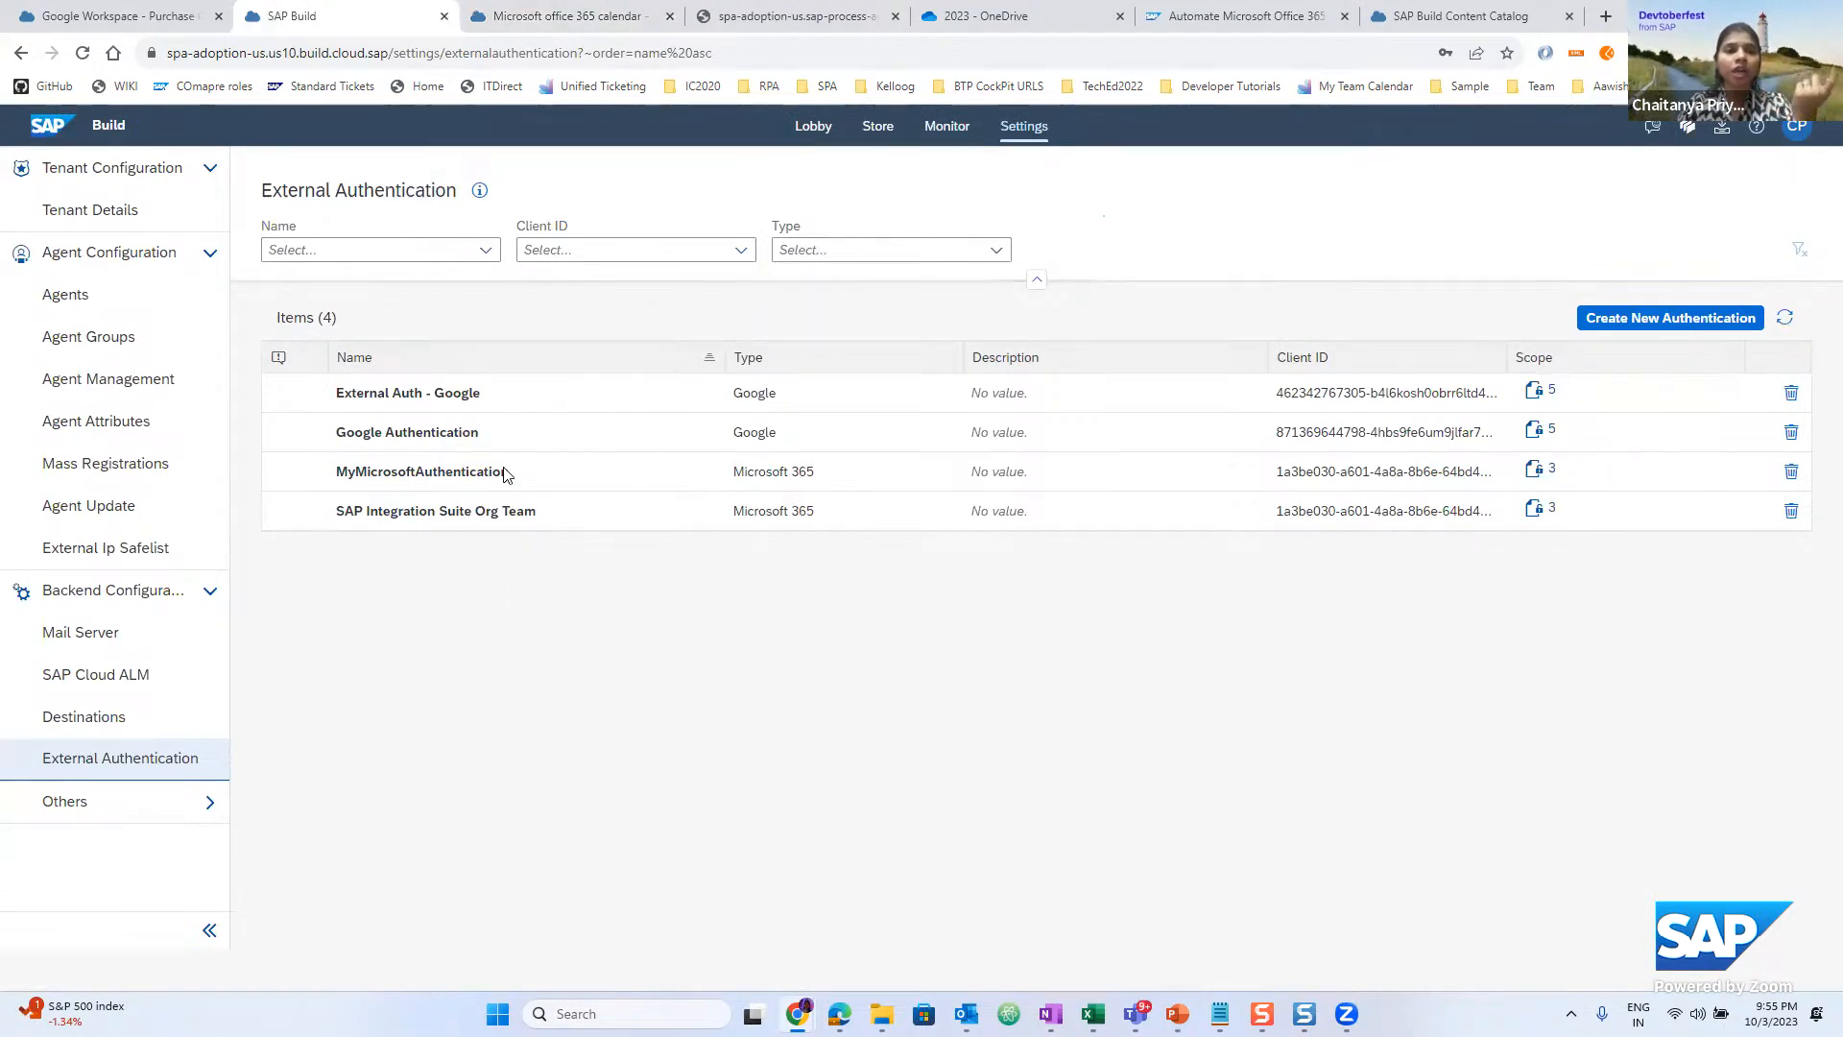
pyautogui.click(1670, 318)
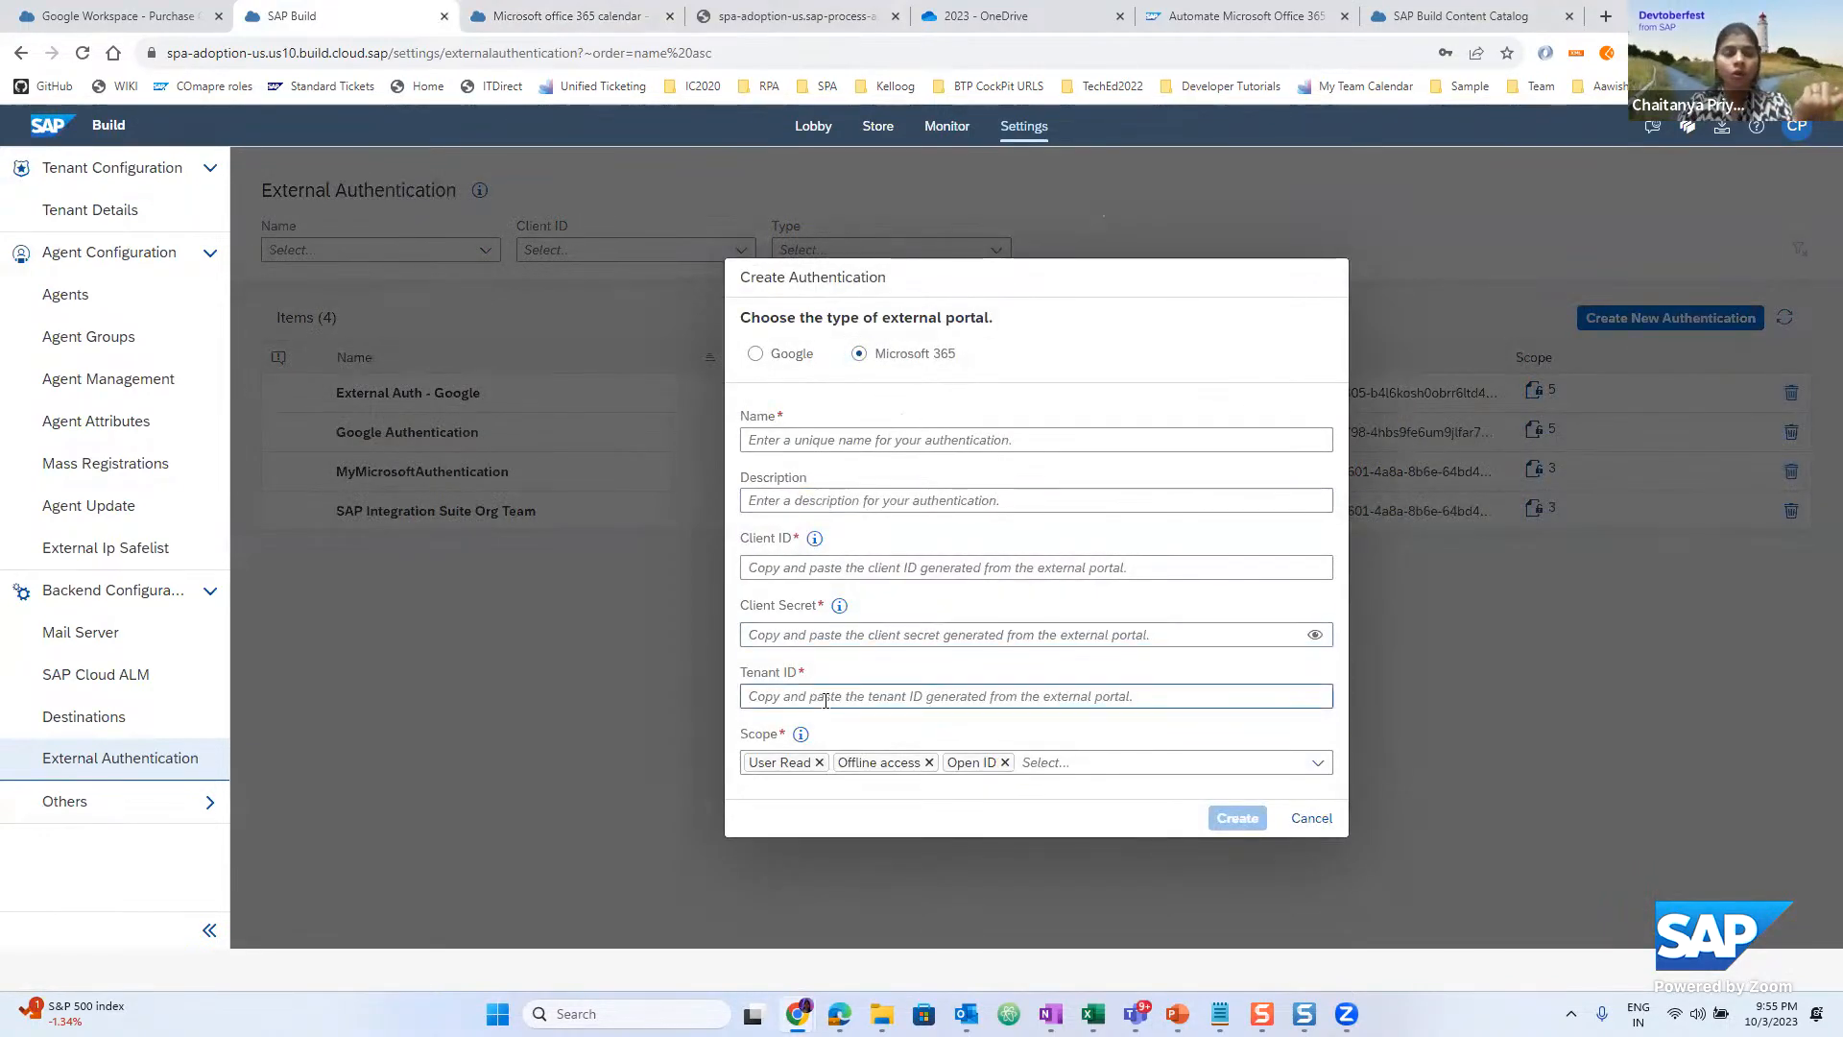
pyautogui.click(1316, 819)
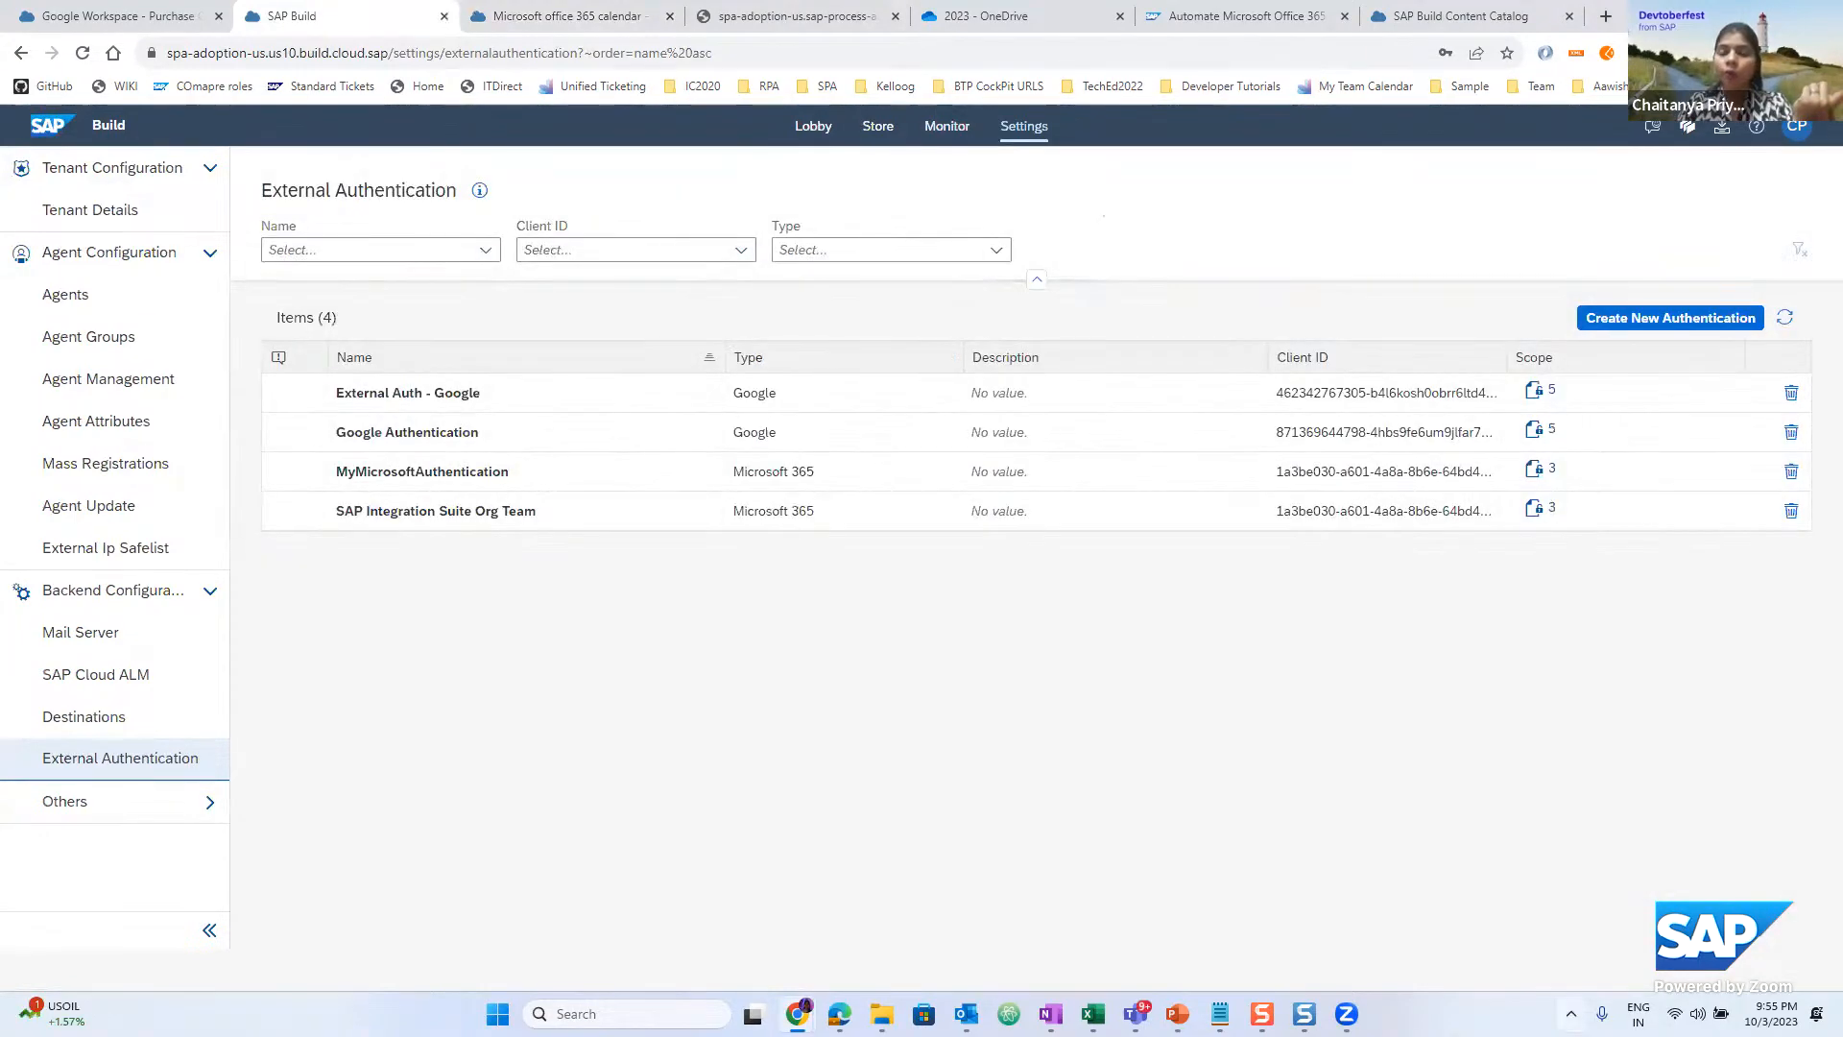
# Review the external authentications in the Desktop Agent, including the details of SAP Integration Suite Org Team
pyautogui.click(1571, 1013)
pyautogui.click(1610, 879)
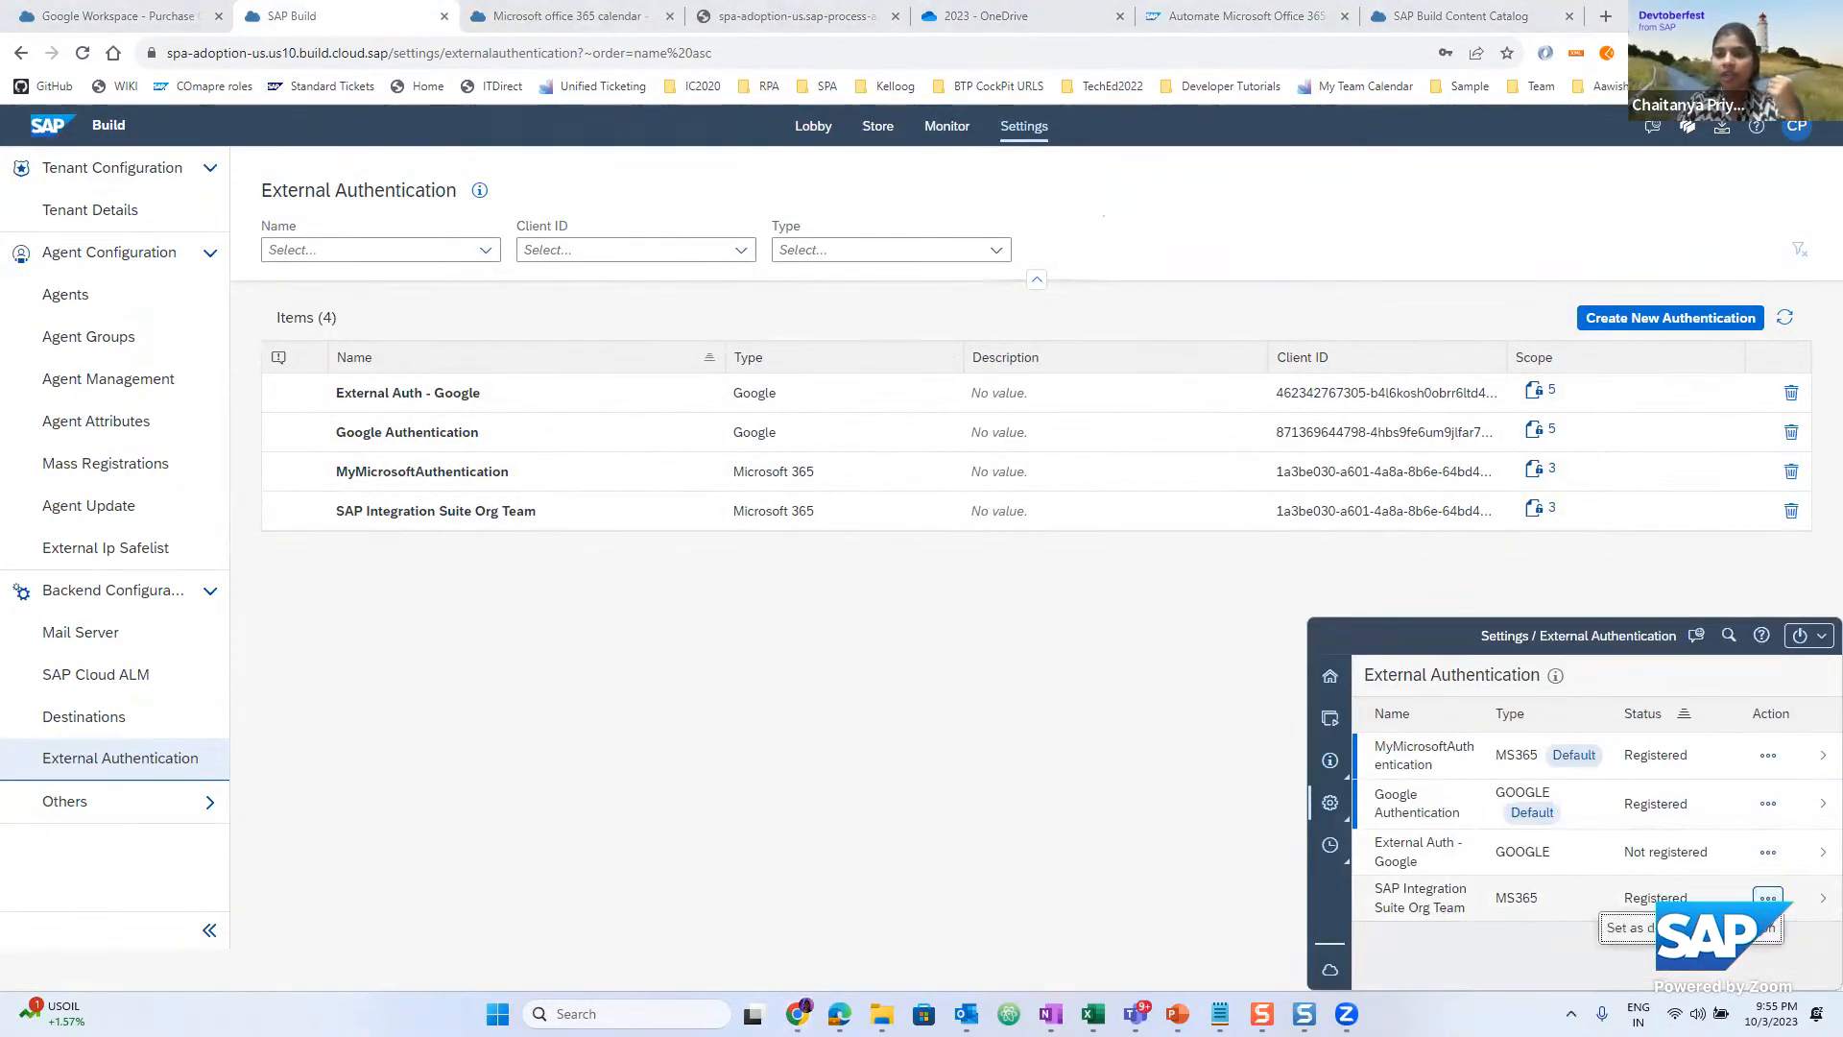
pyautogui.click(1502, 902)
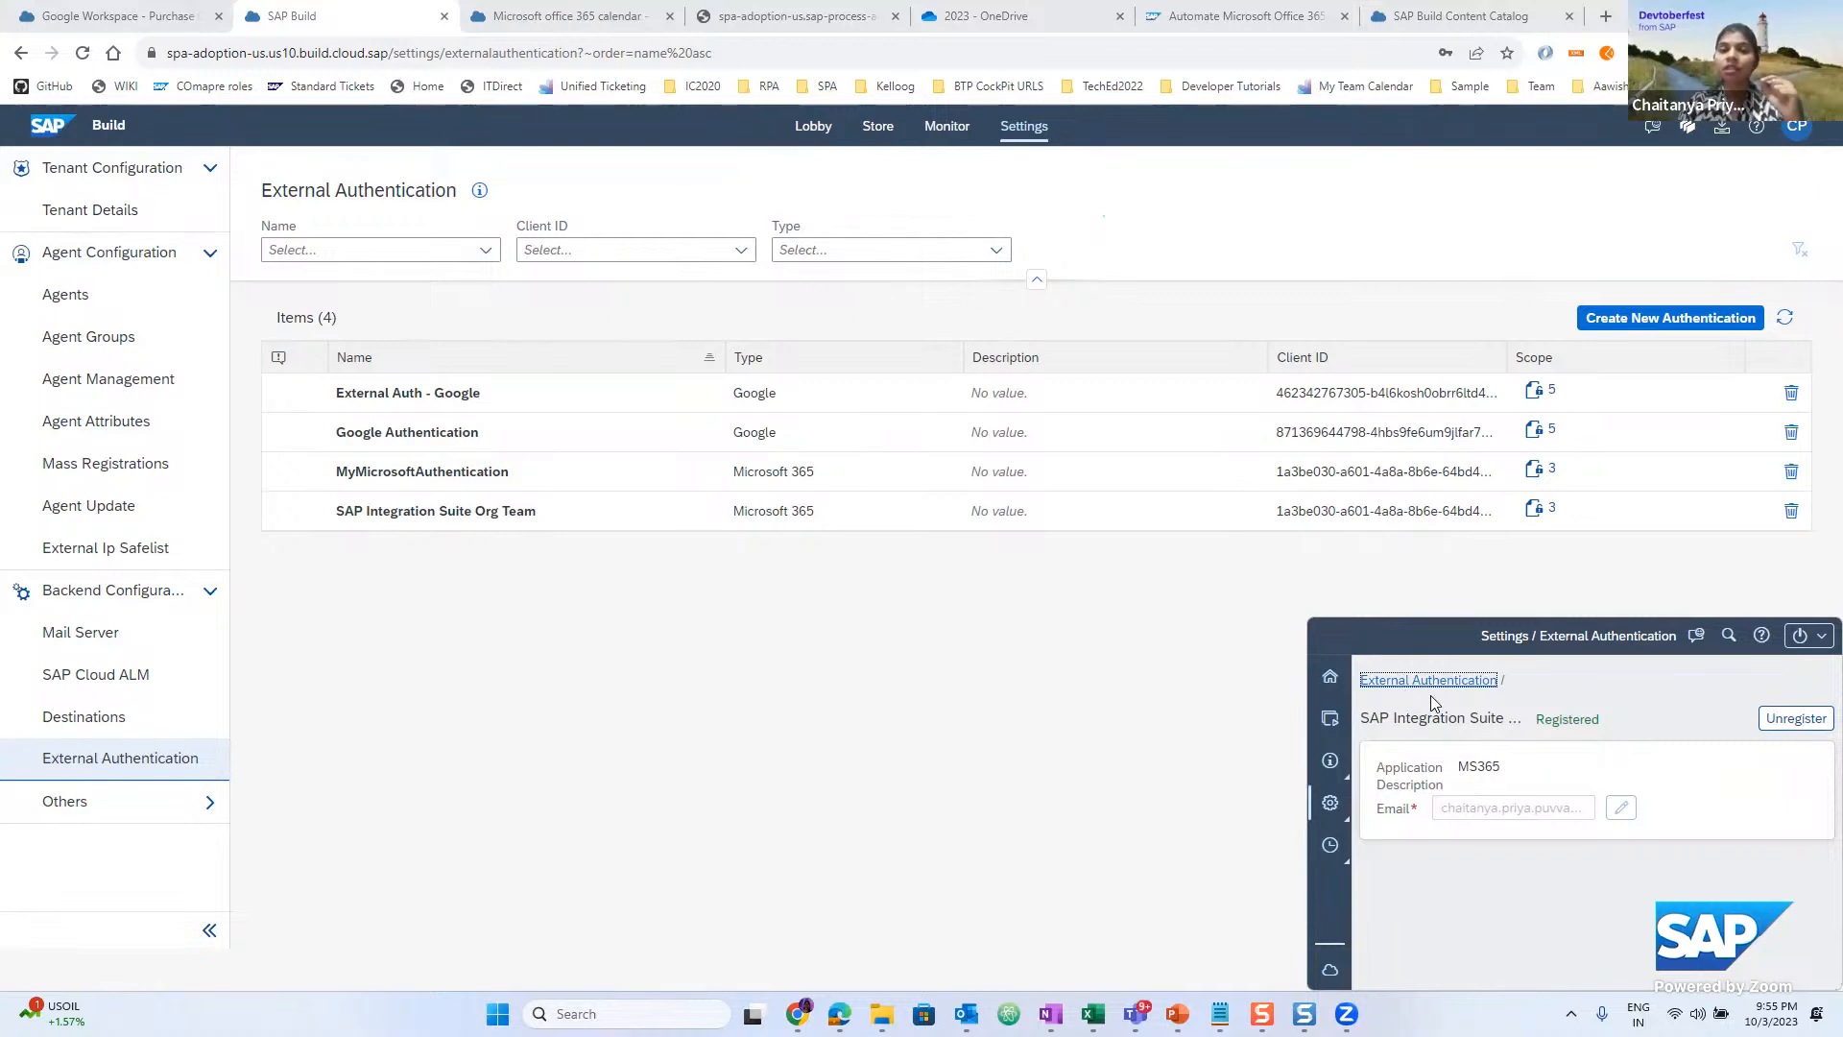
pyautogui.click(1332, 846)
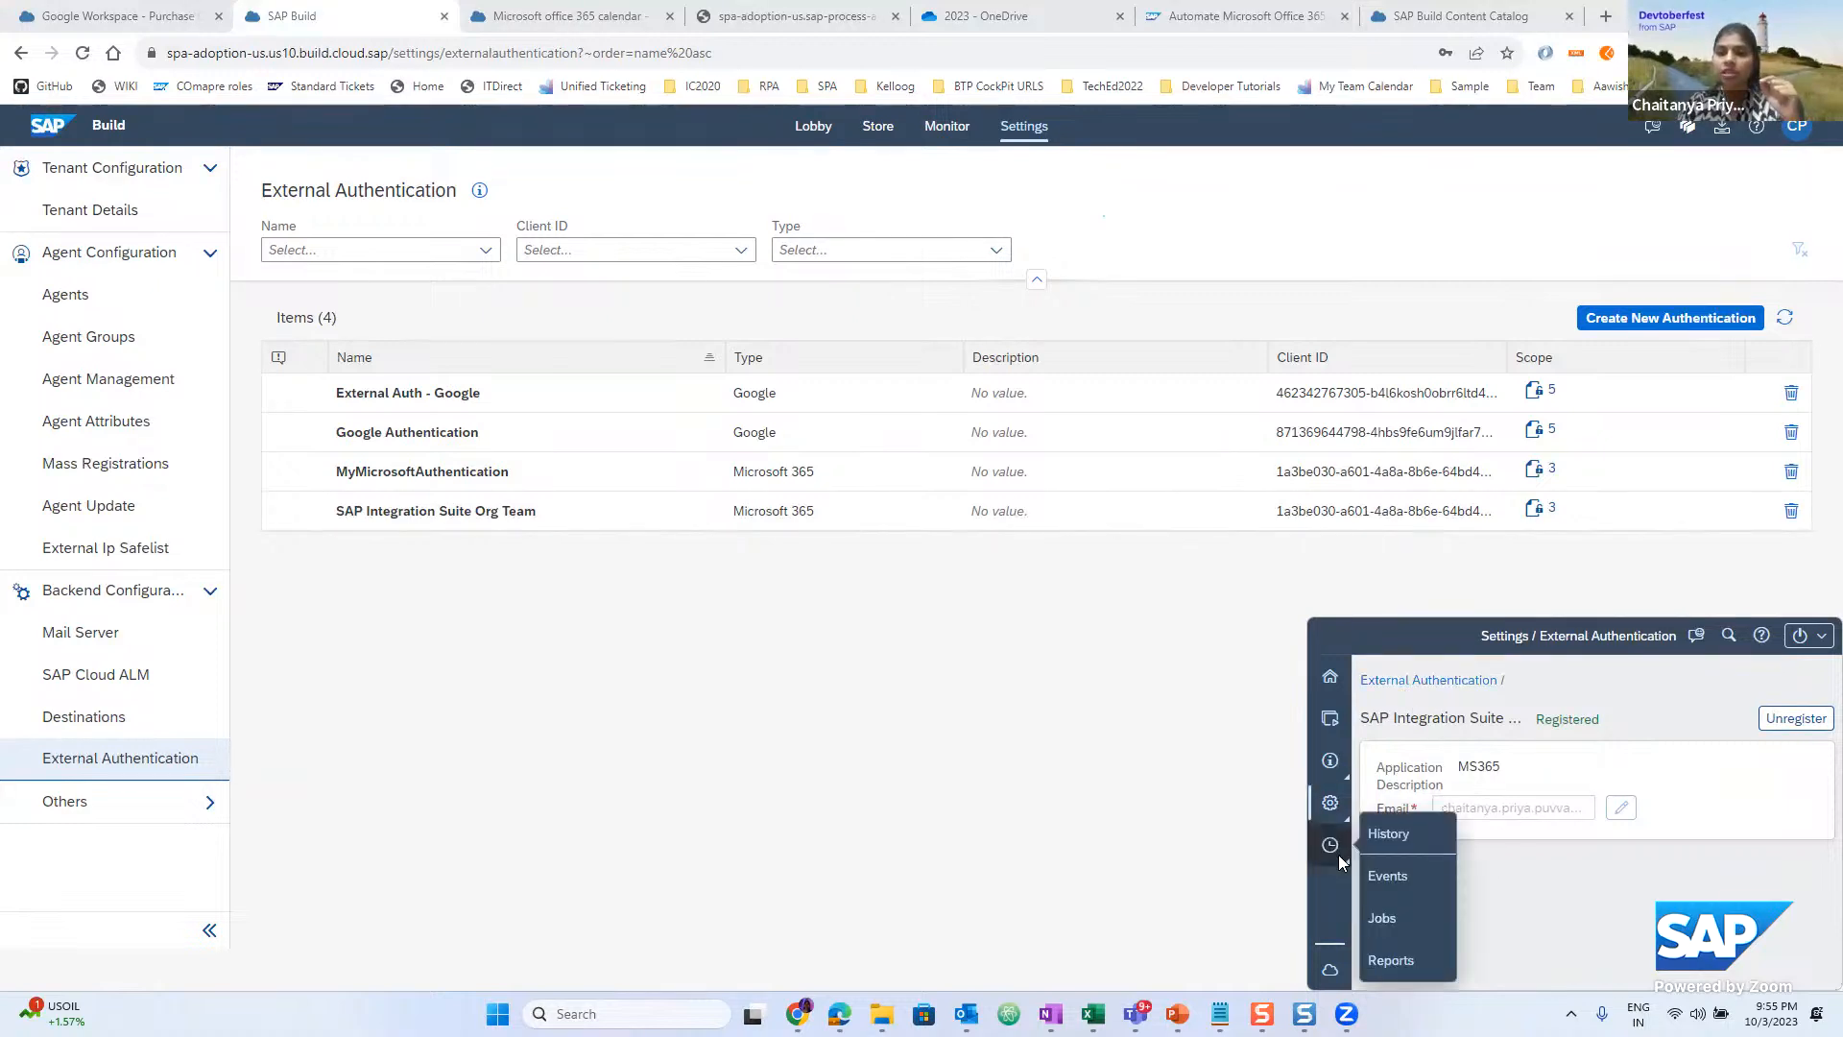
pyautogui.click(1330, 803)
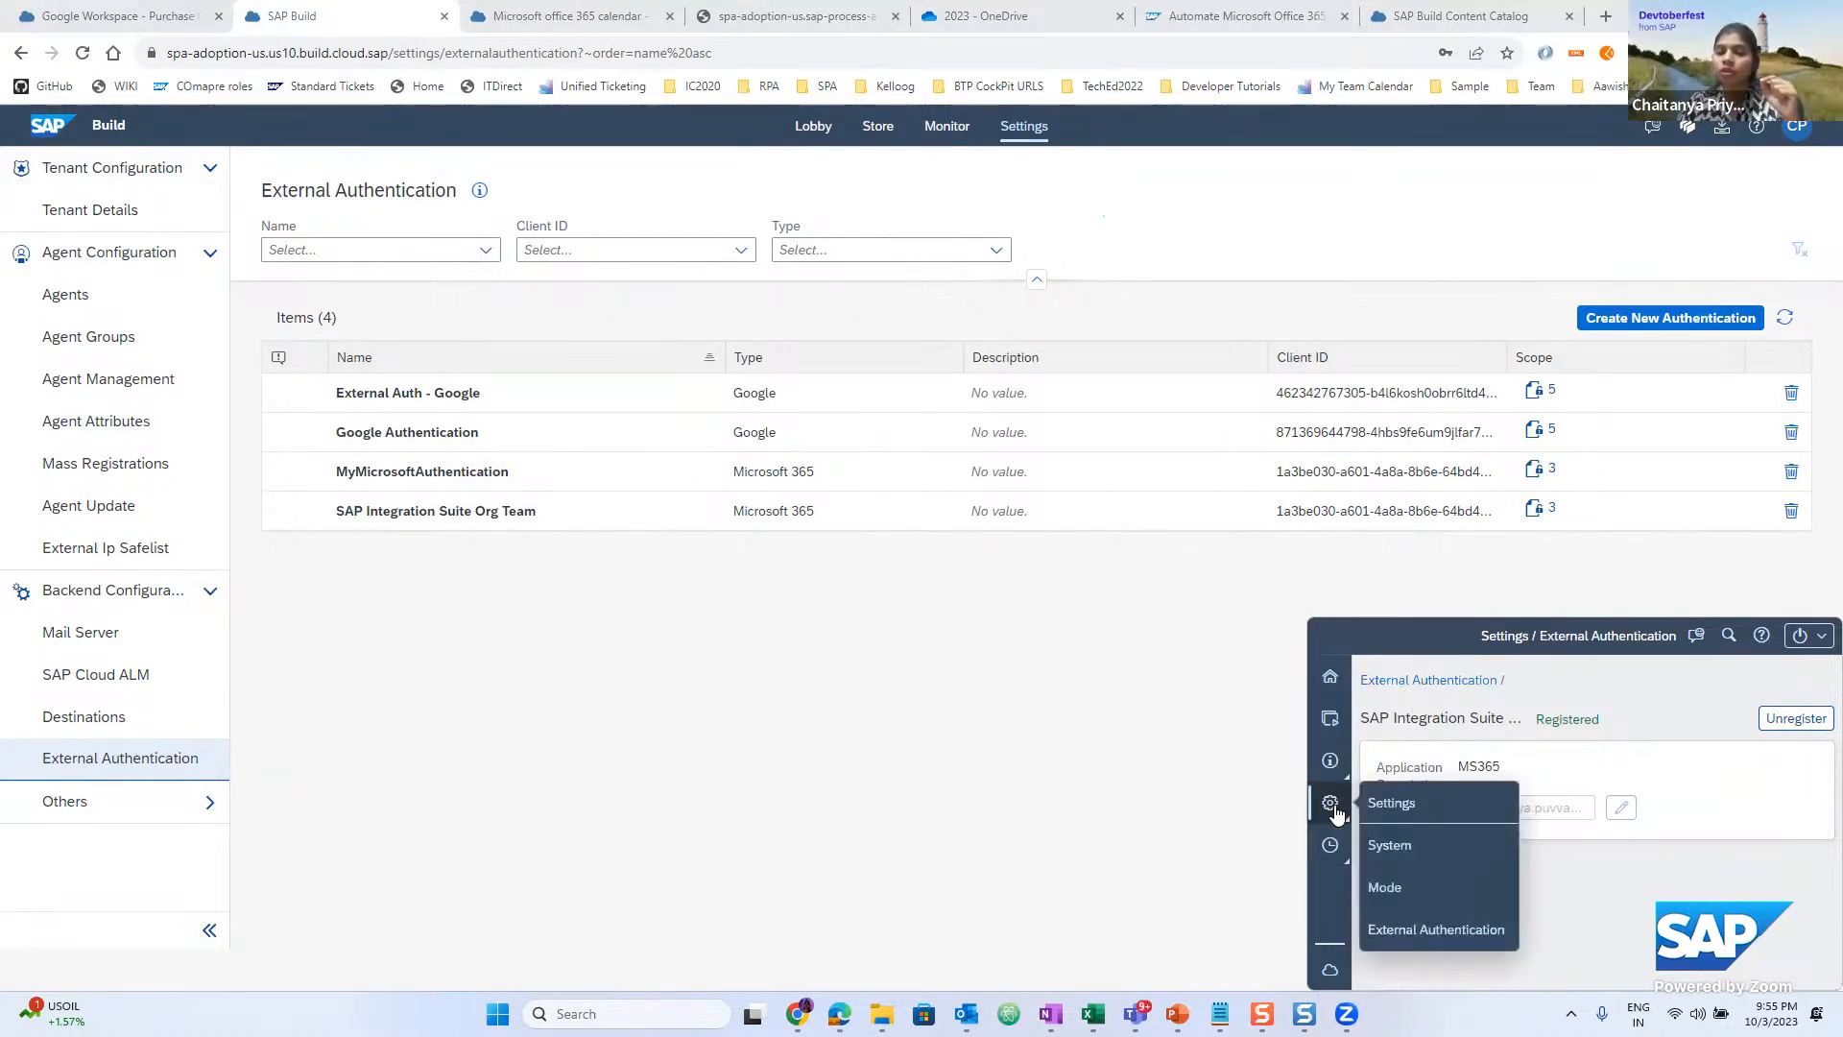
pyautogui.click(1409, 934)
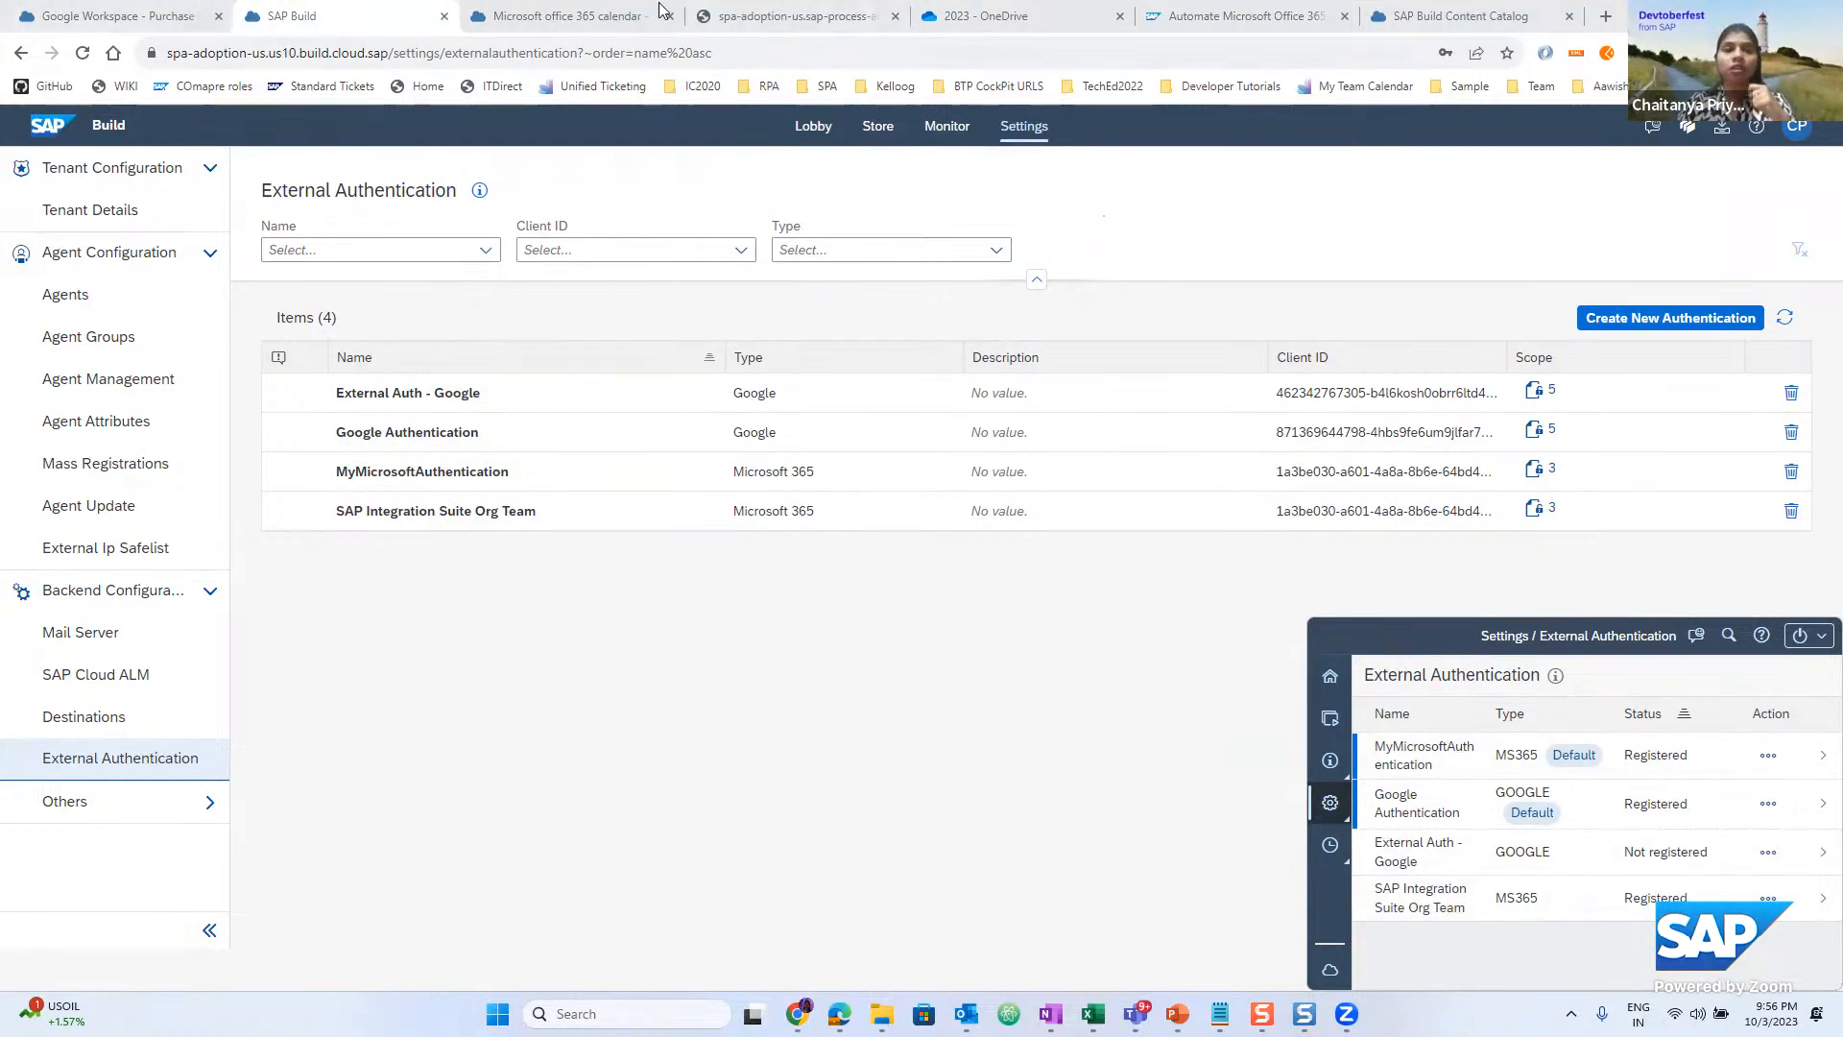
# Set the name input of Select 365online Authentication in SendMeetingInvites to the AuthenticationName environment variable, and save all changes when starting a test
pyautogui.click(583, 19)
pyautogui.scroll(4, 677, 431)
pyautogui.click(677, 431)
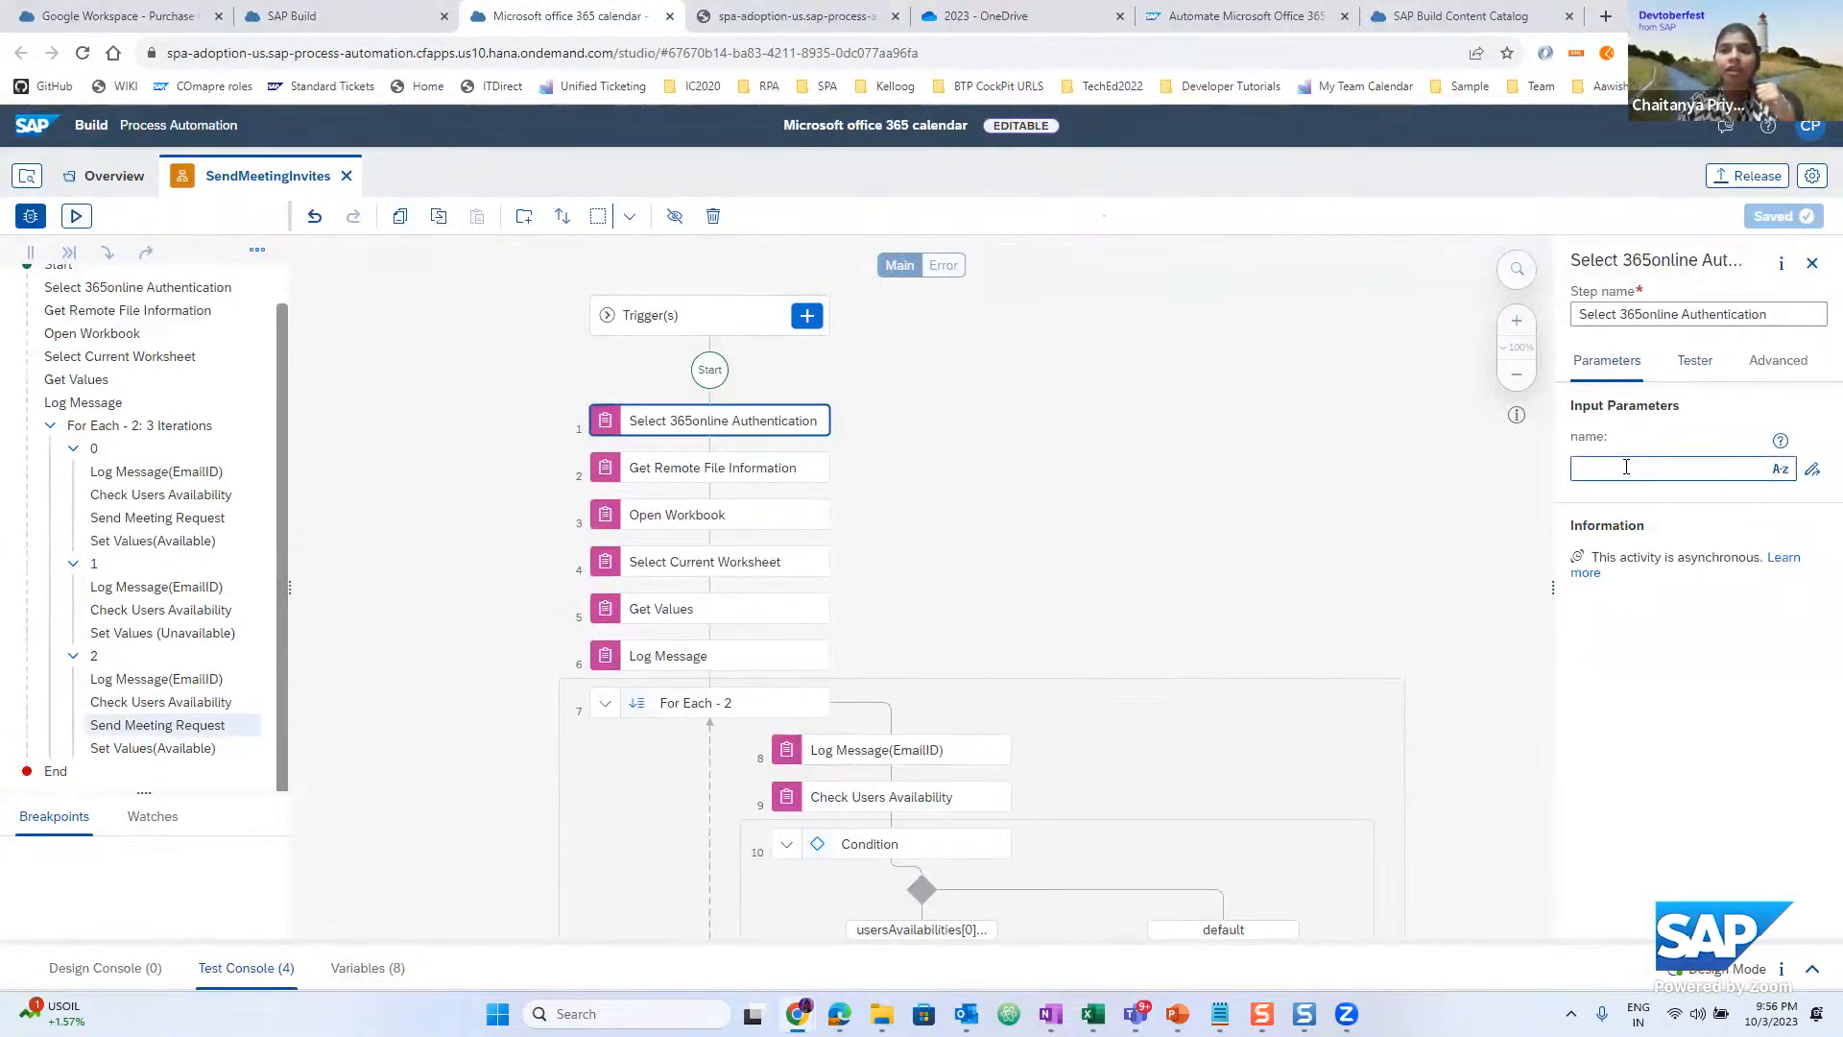
pyautogui.click(1627, 467)
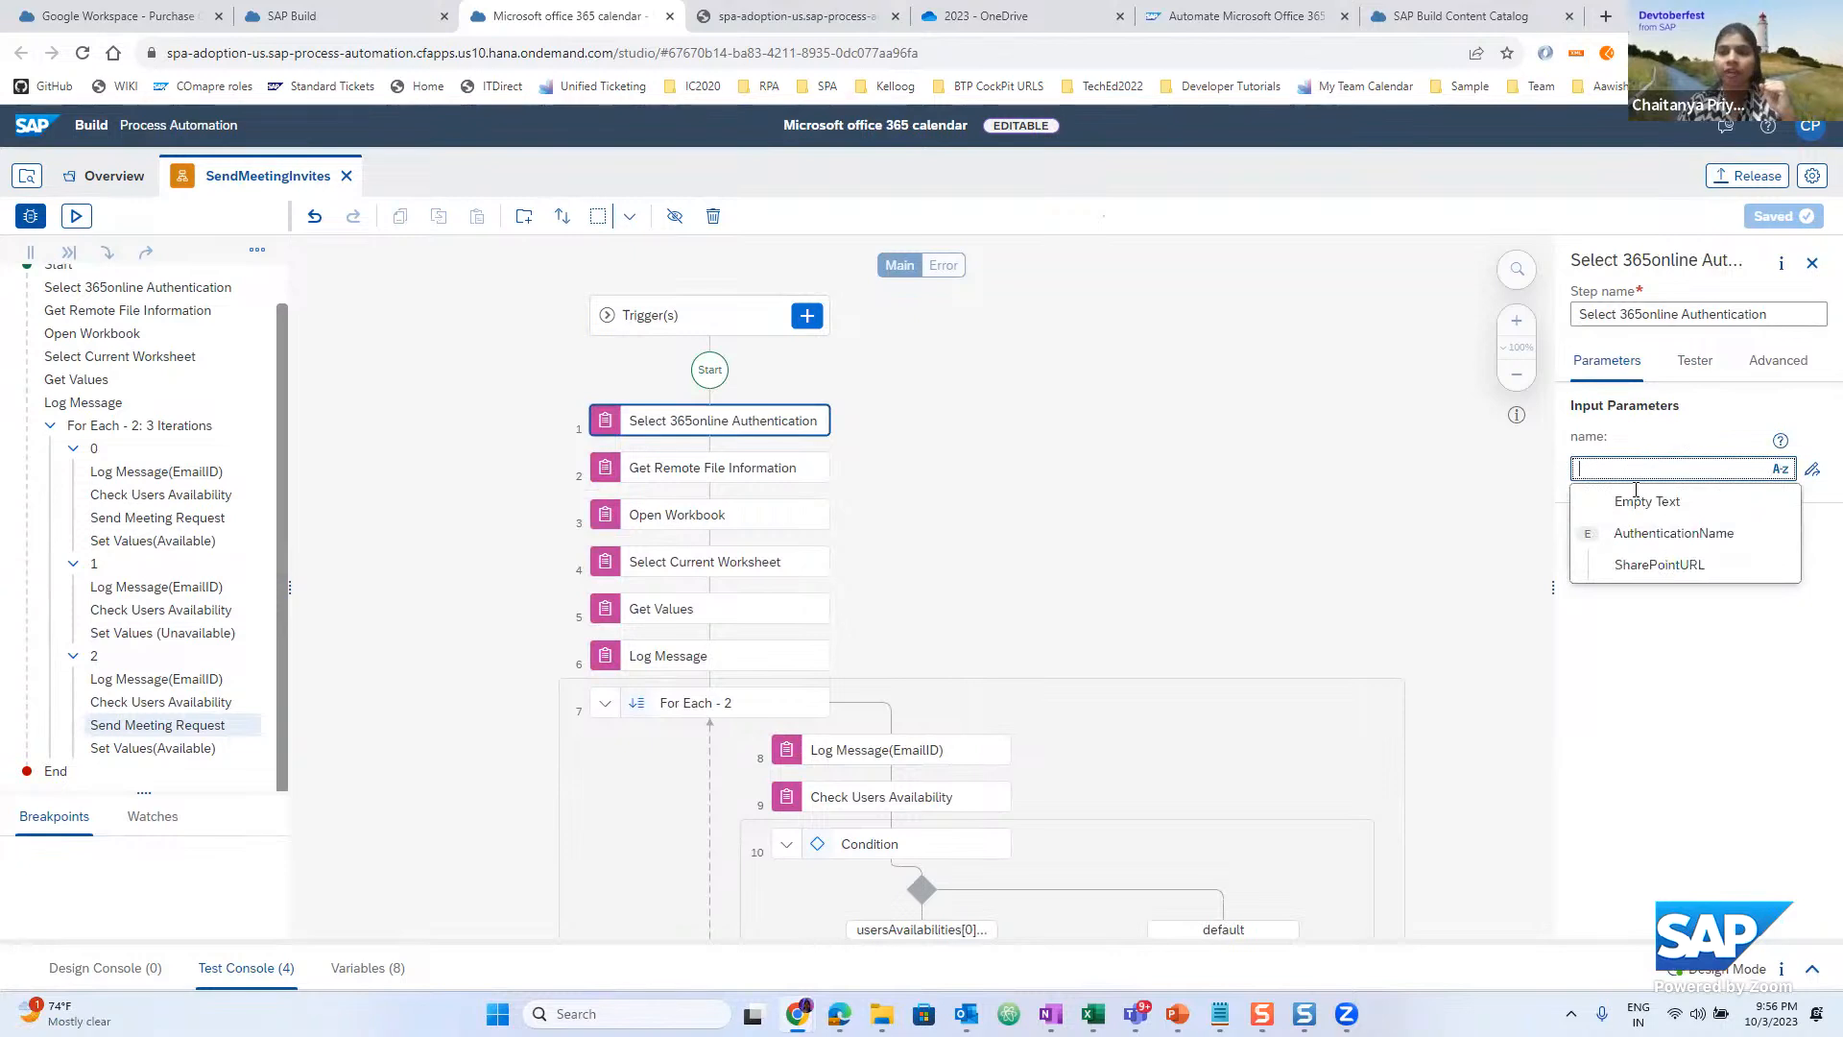
pyautogui.click(1675, 541)
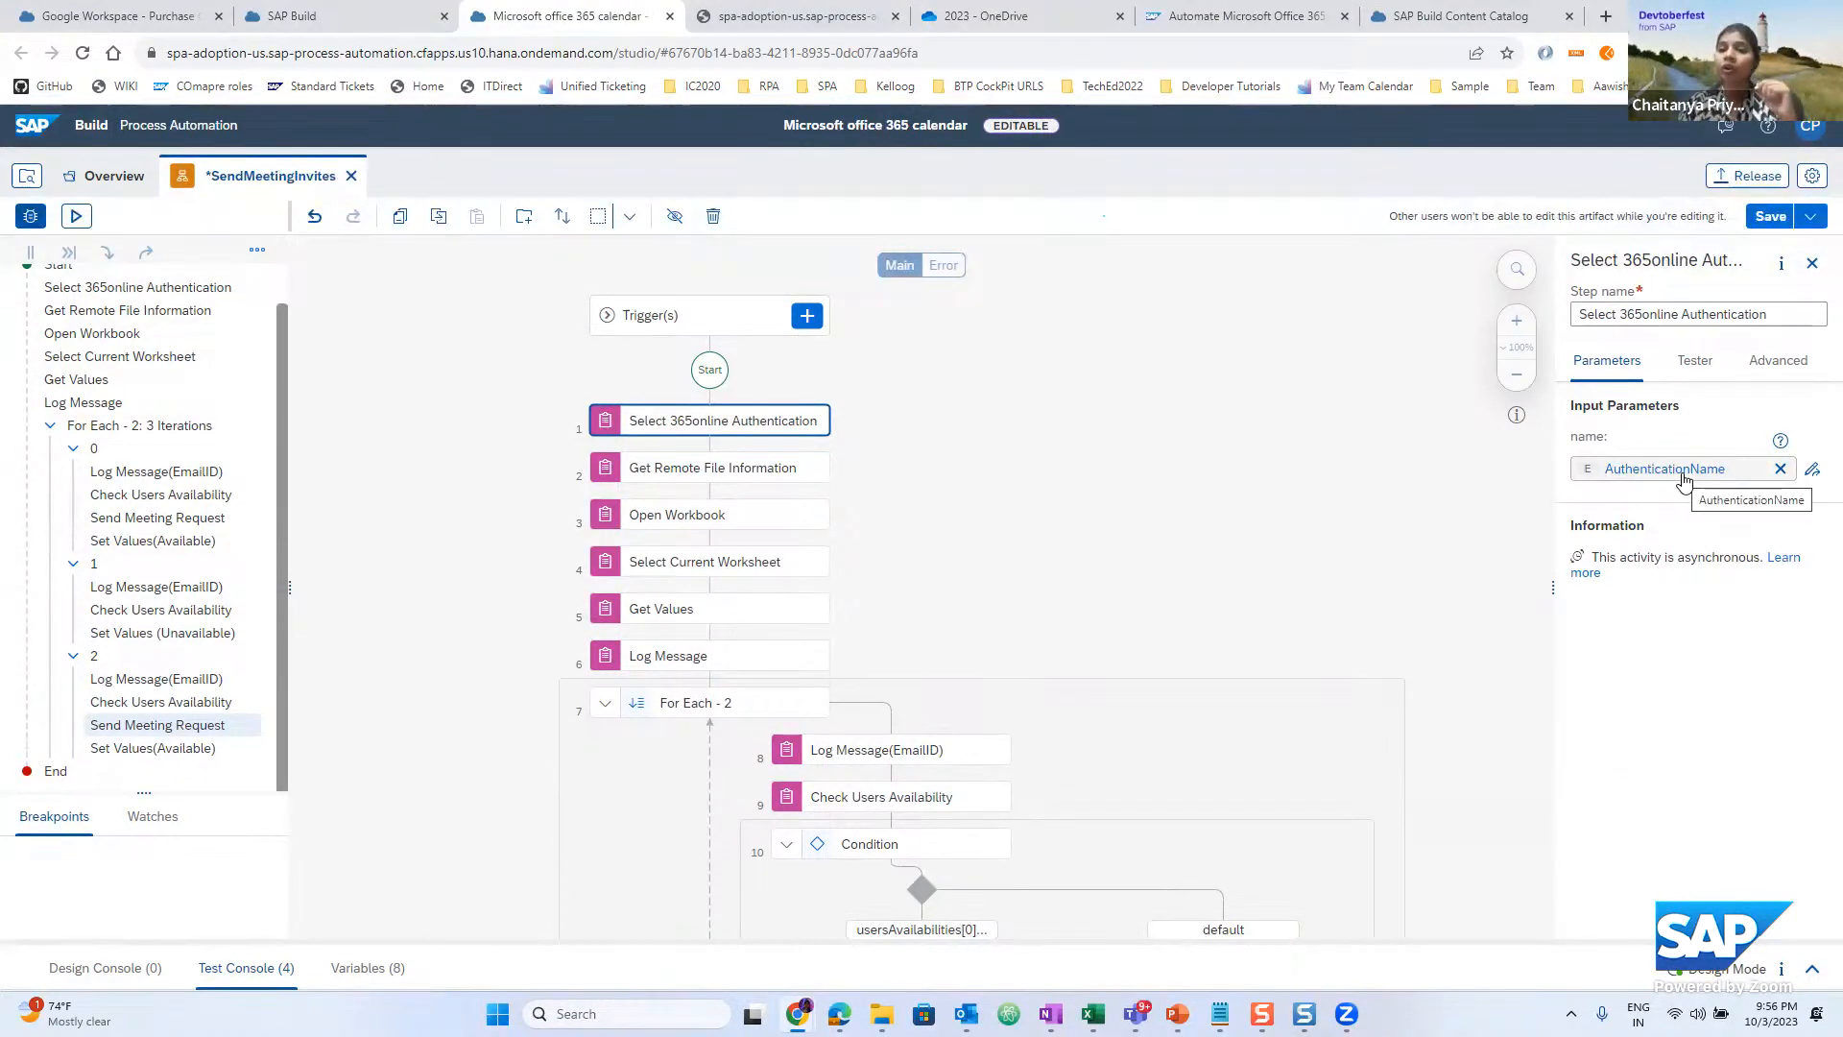
pyautogui.click(76, 217)
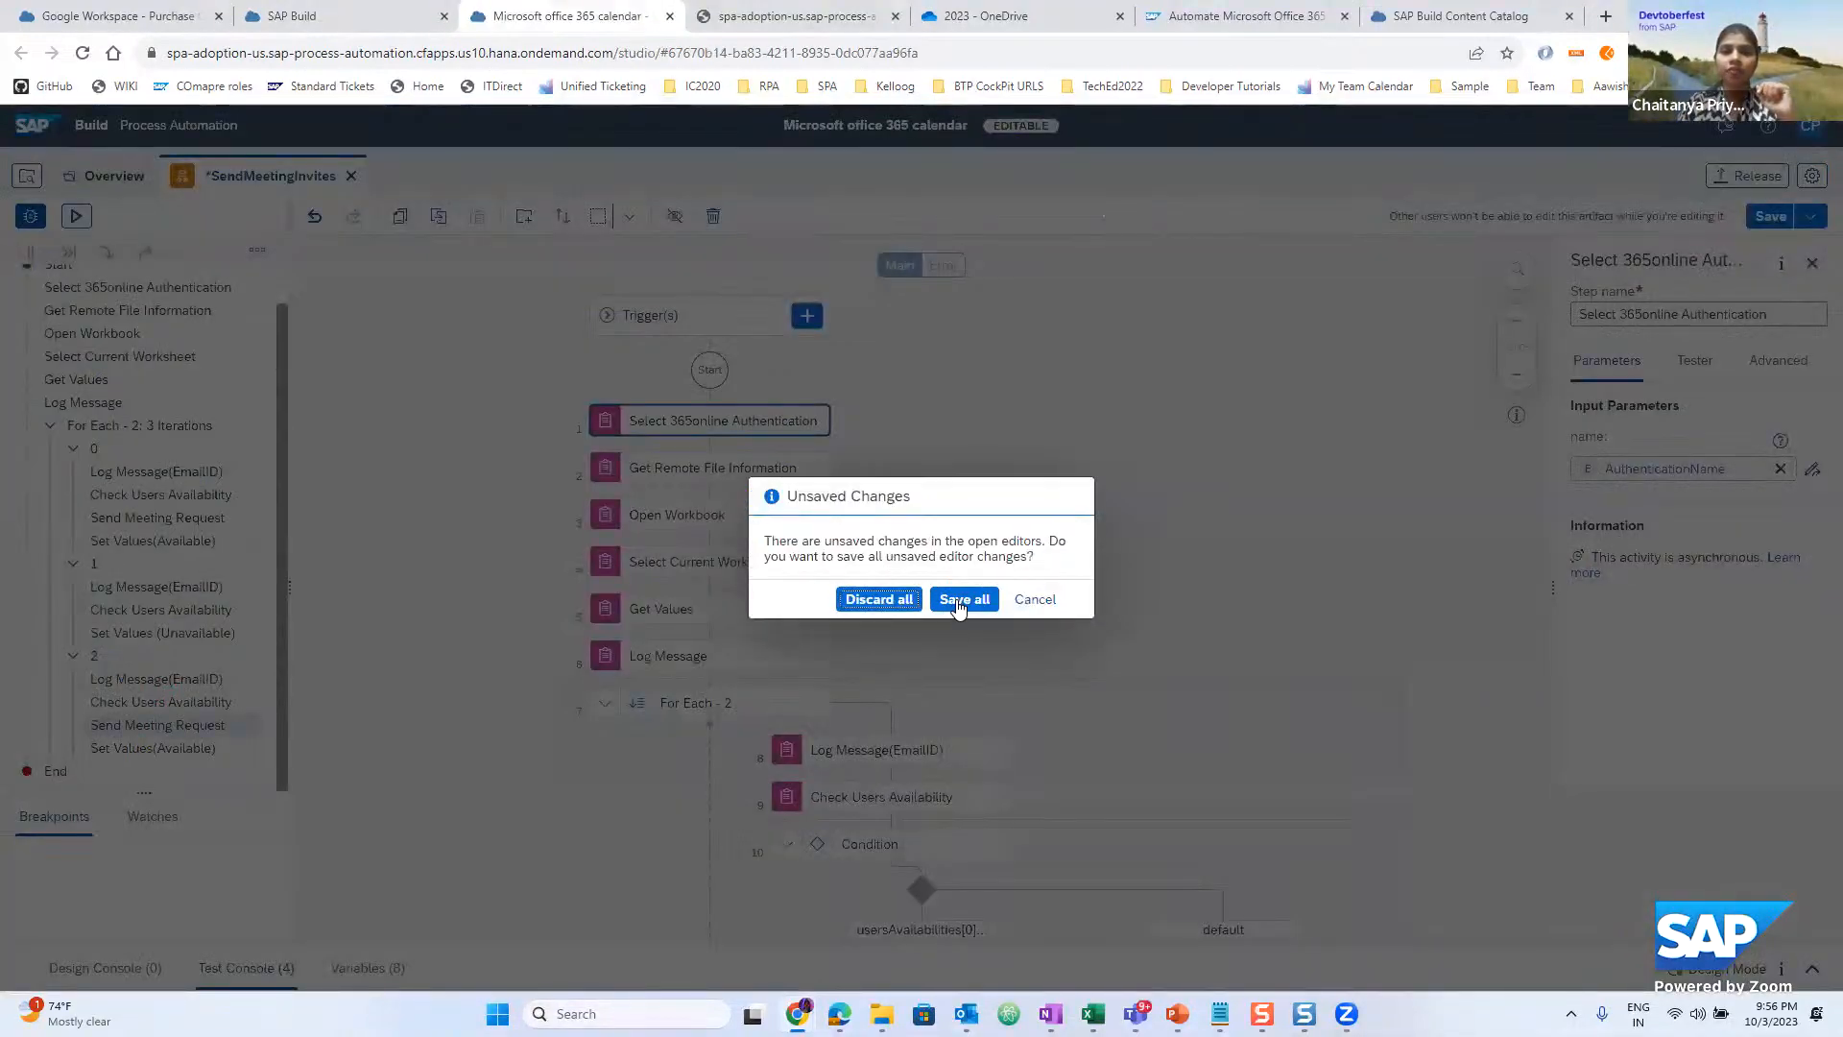
pyautogui.click(958, 606)
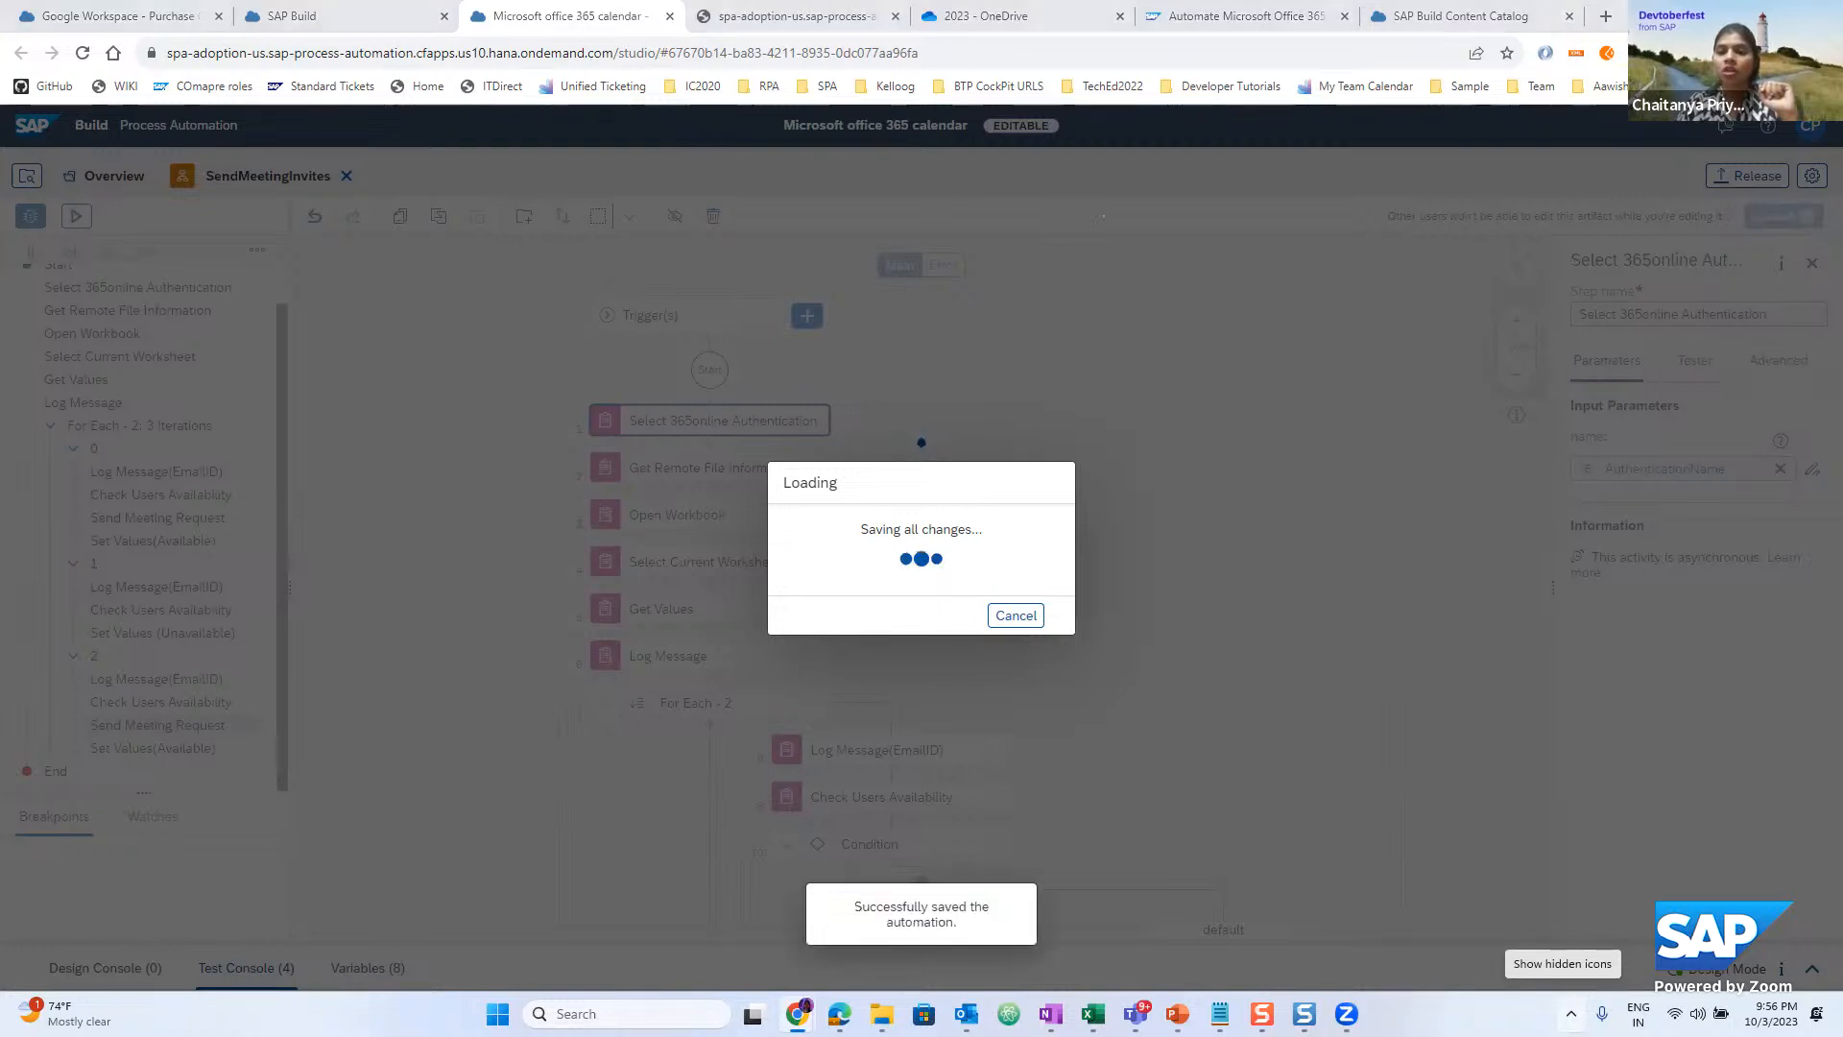
# Copy the authentication name from the Desktop Agent and complete the AuthenticationName test value as SAP Integration Suite Org Team, without running the test
pyautogui.click(1571, 1013)
pyautogui.click(1611, 881)
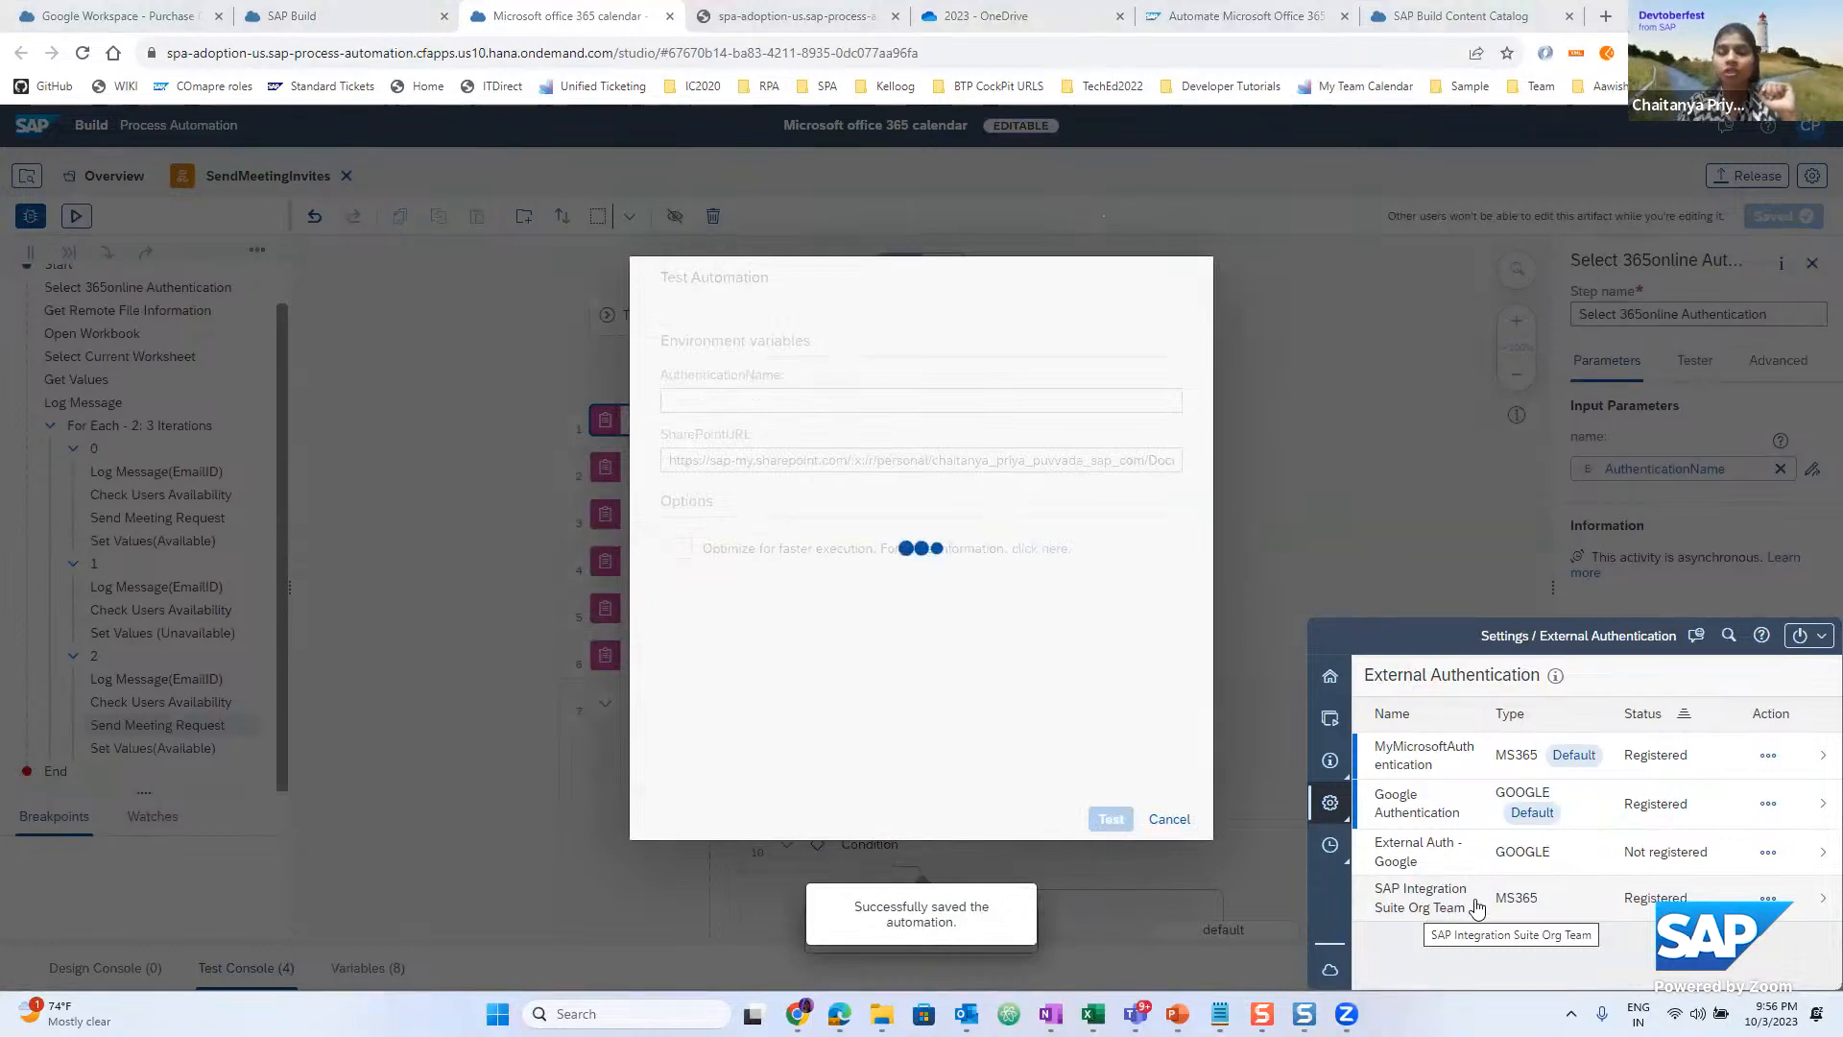
pyautogui.click(1769, 898)
pyautogui.click(1819, 899)
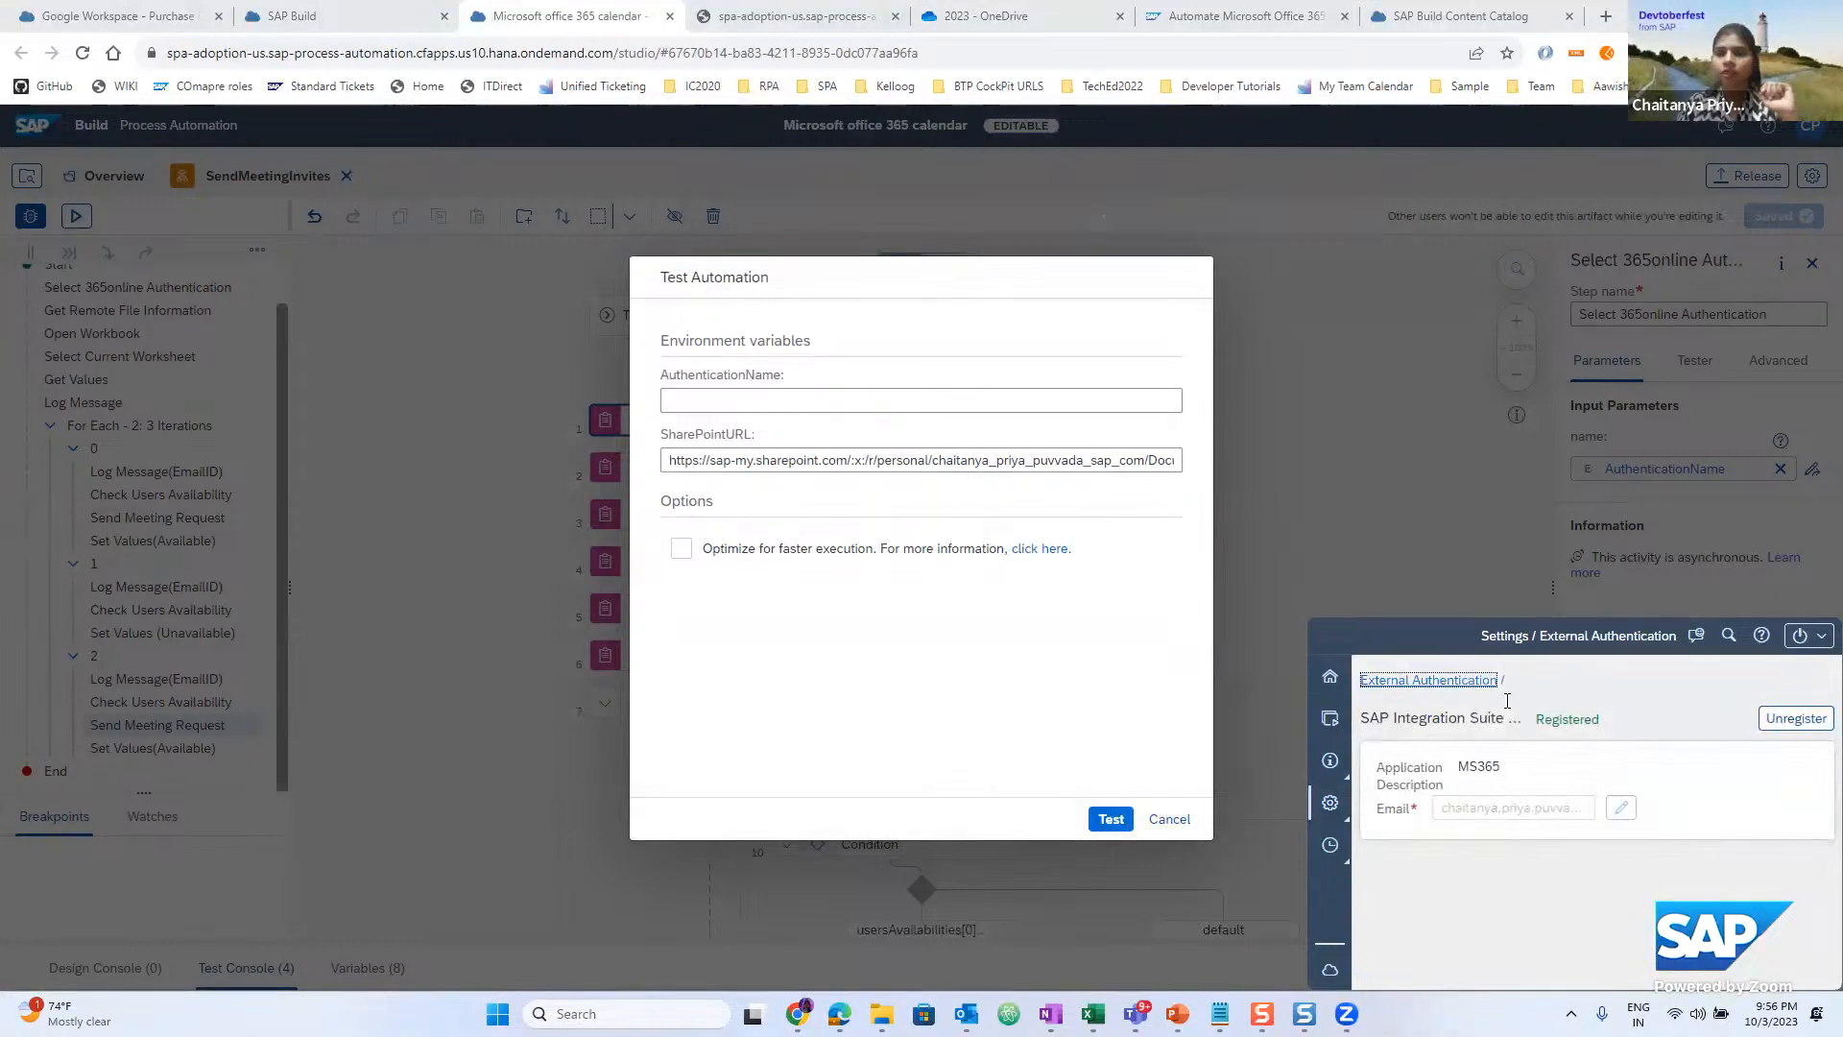
pyautogui.moveTo(1363, 717); pyautogui.dragTo(1517, 716)
pyautogui.hotkey('ctrl', 'c')
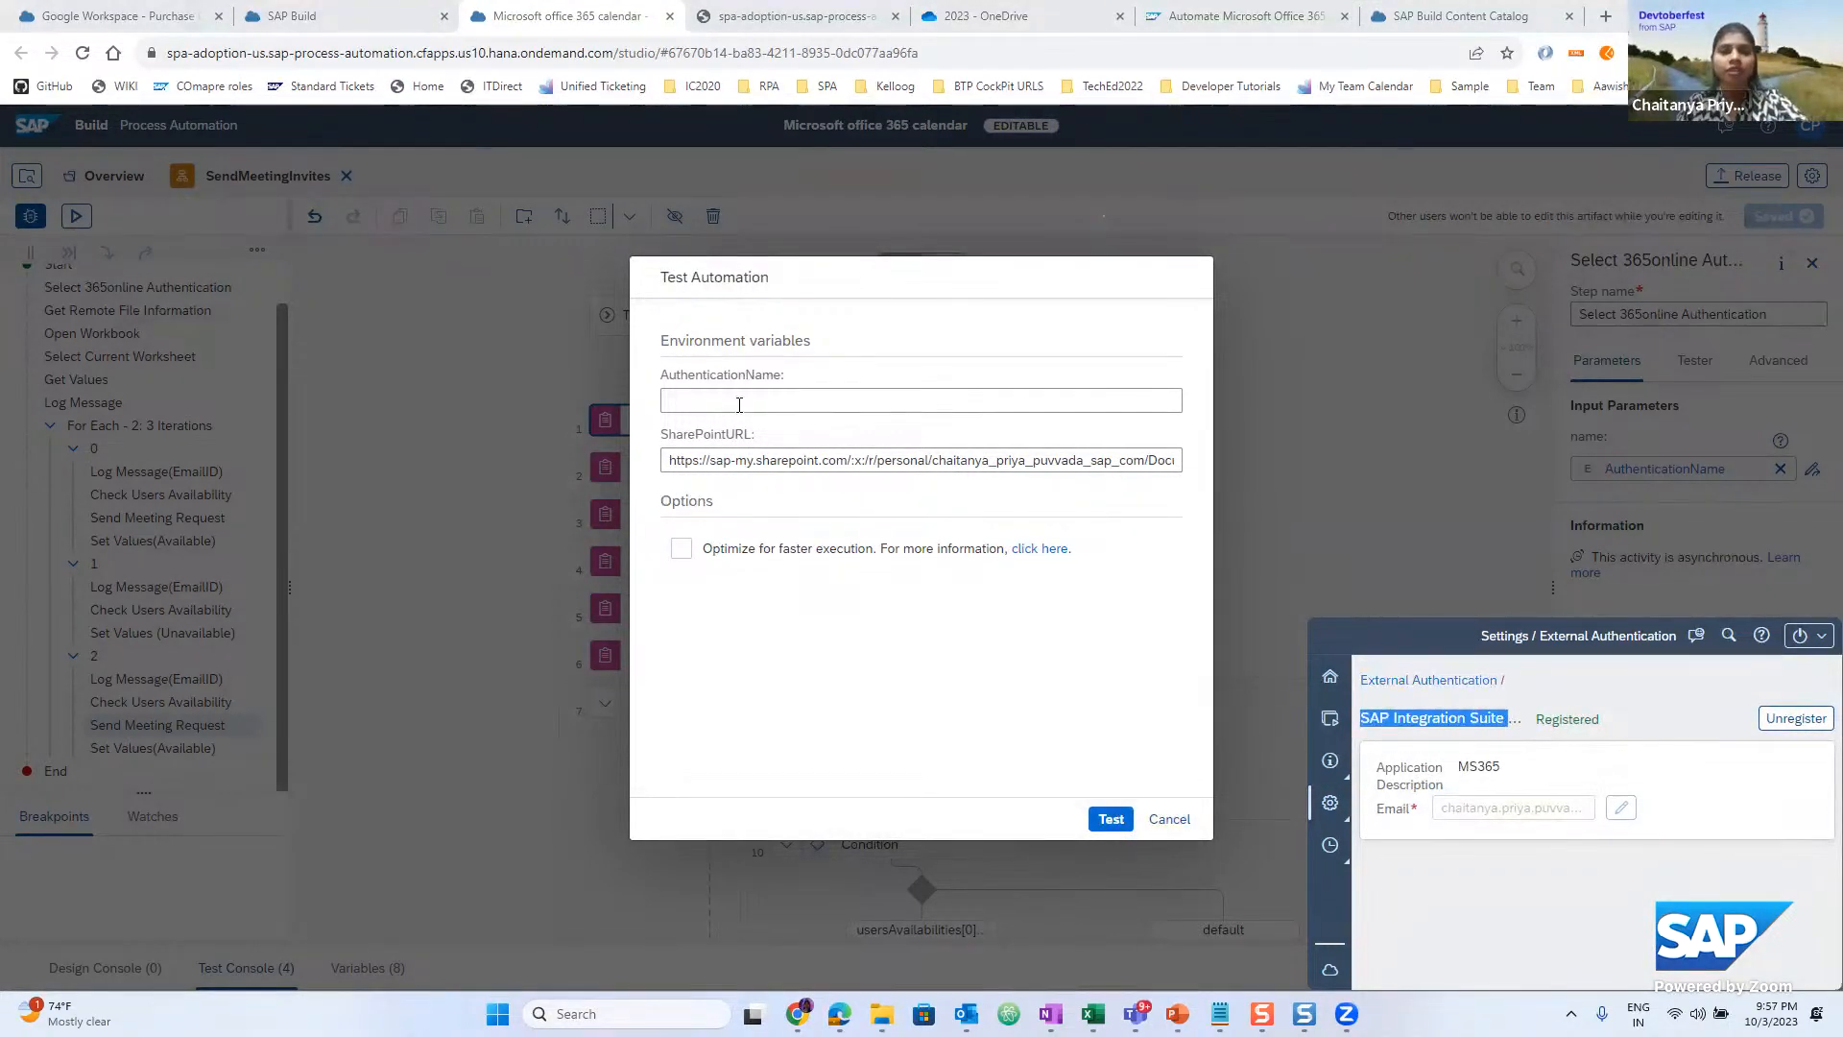
pyautogui.click(749, 400)
pyautogui.hotkey('ctrl', 'v')
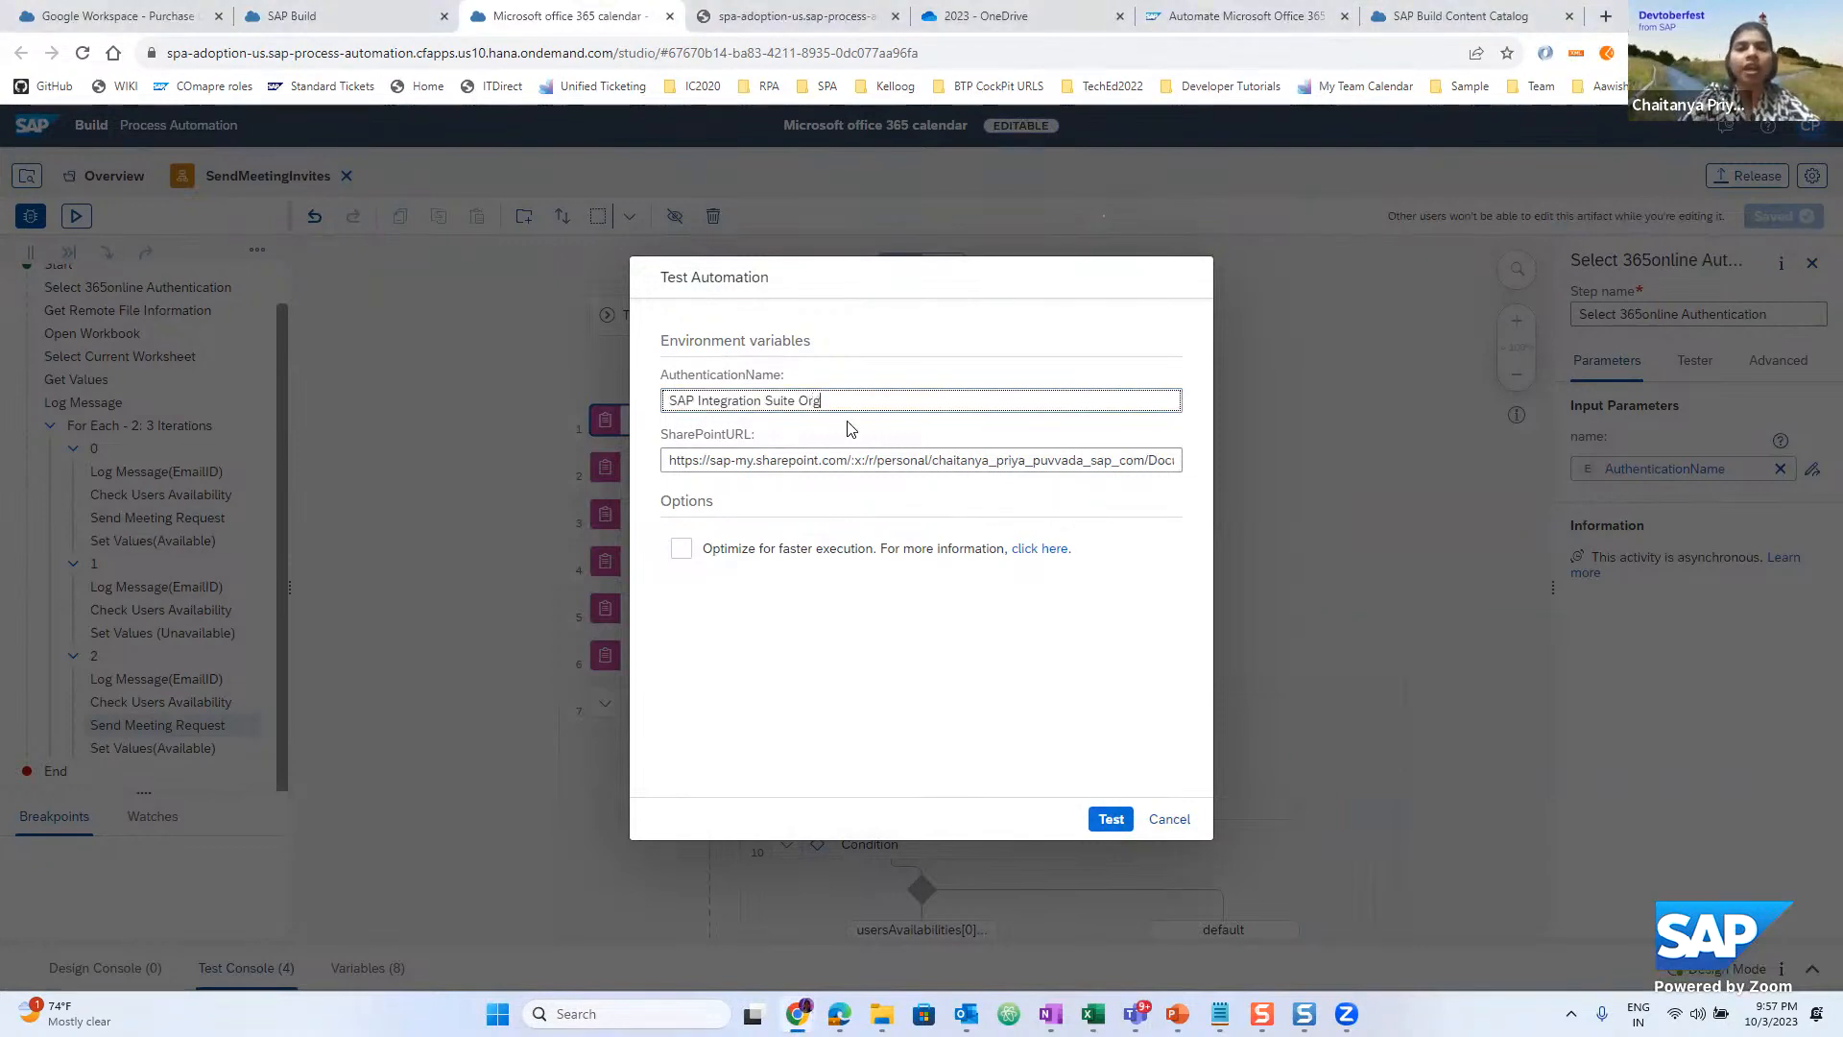
pyautogui.write('Team')
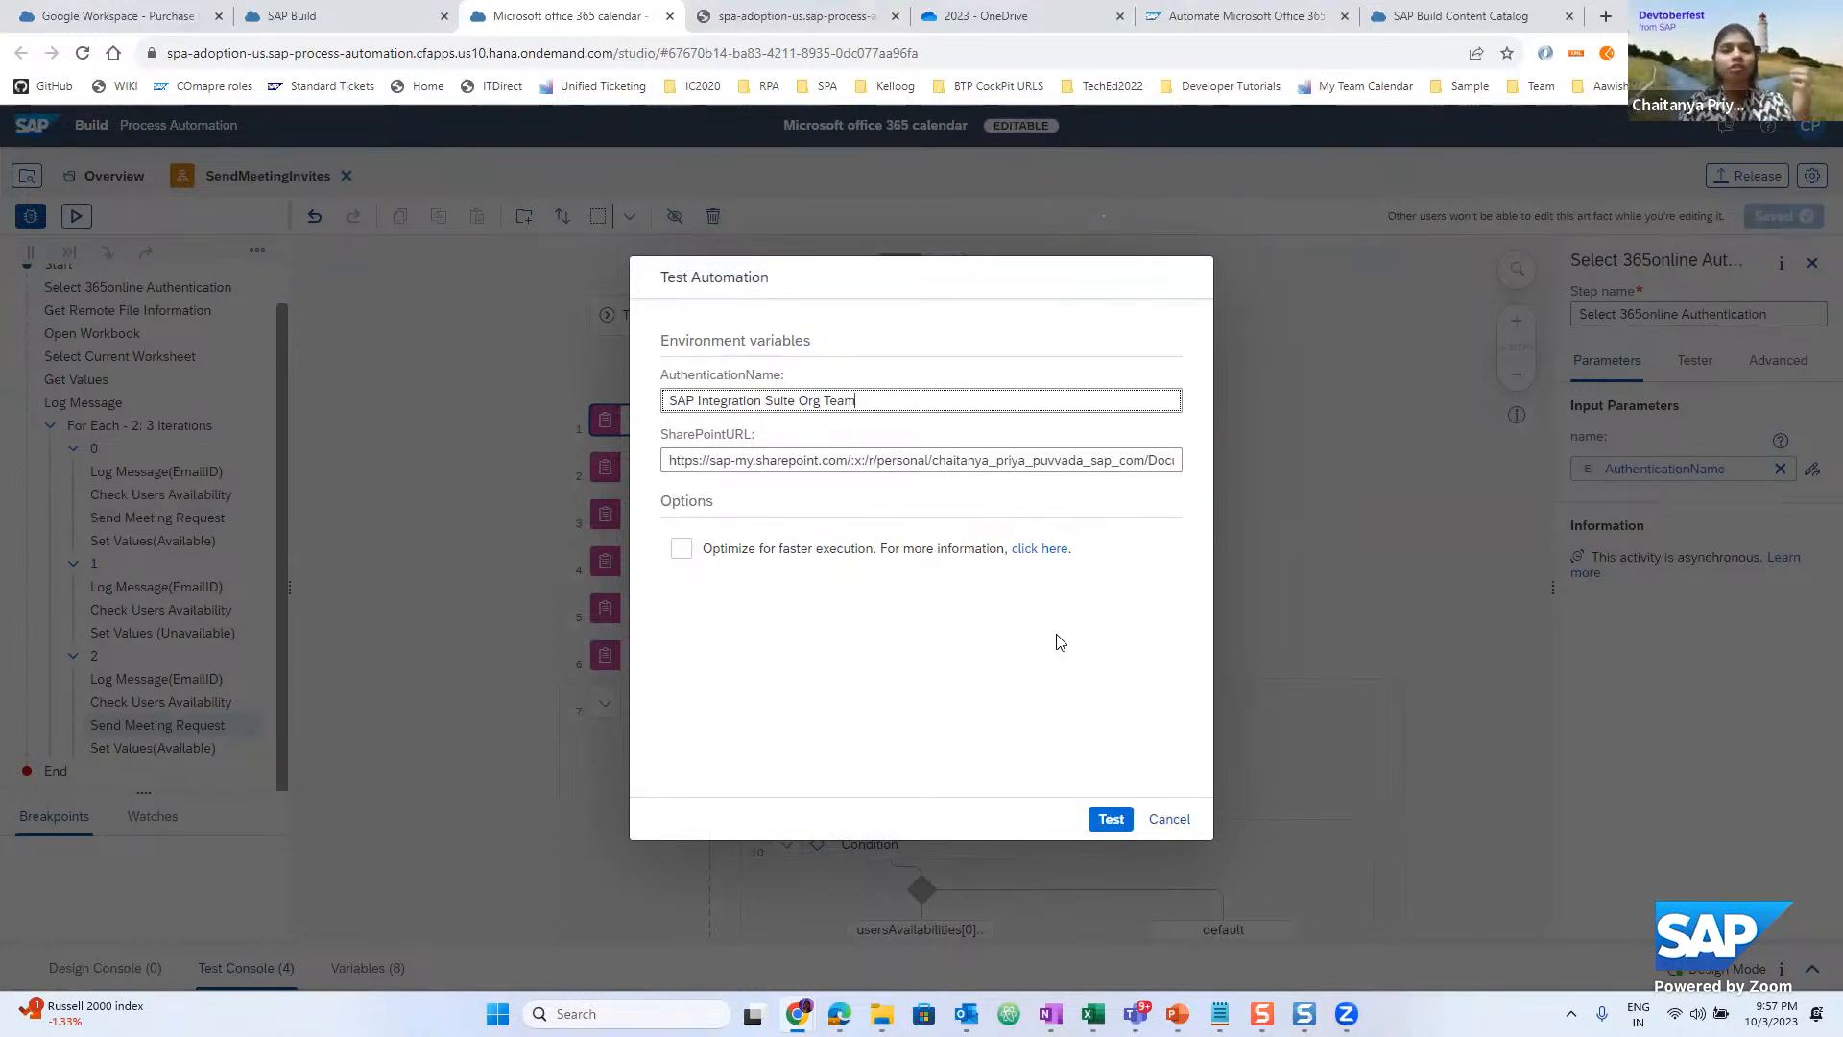
pyautogui.click(1169, 819)
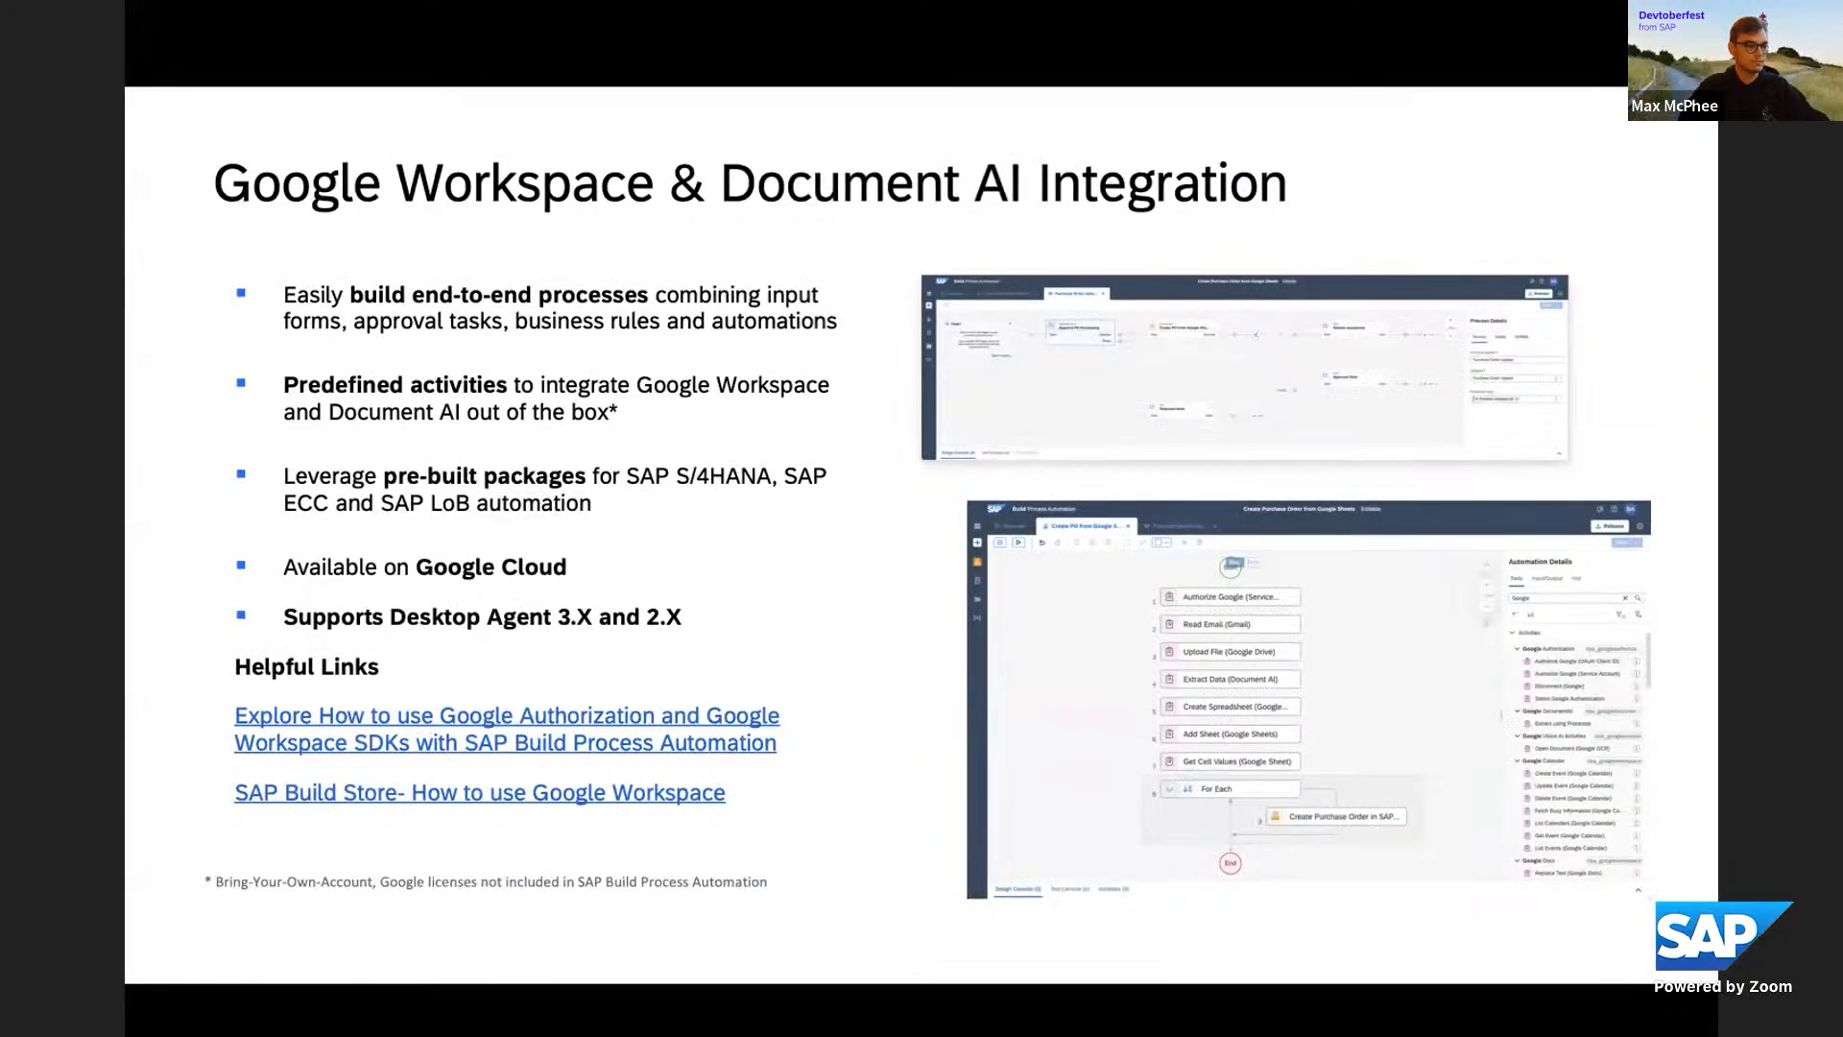
pyautogui.press('Escape')
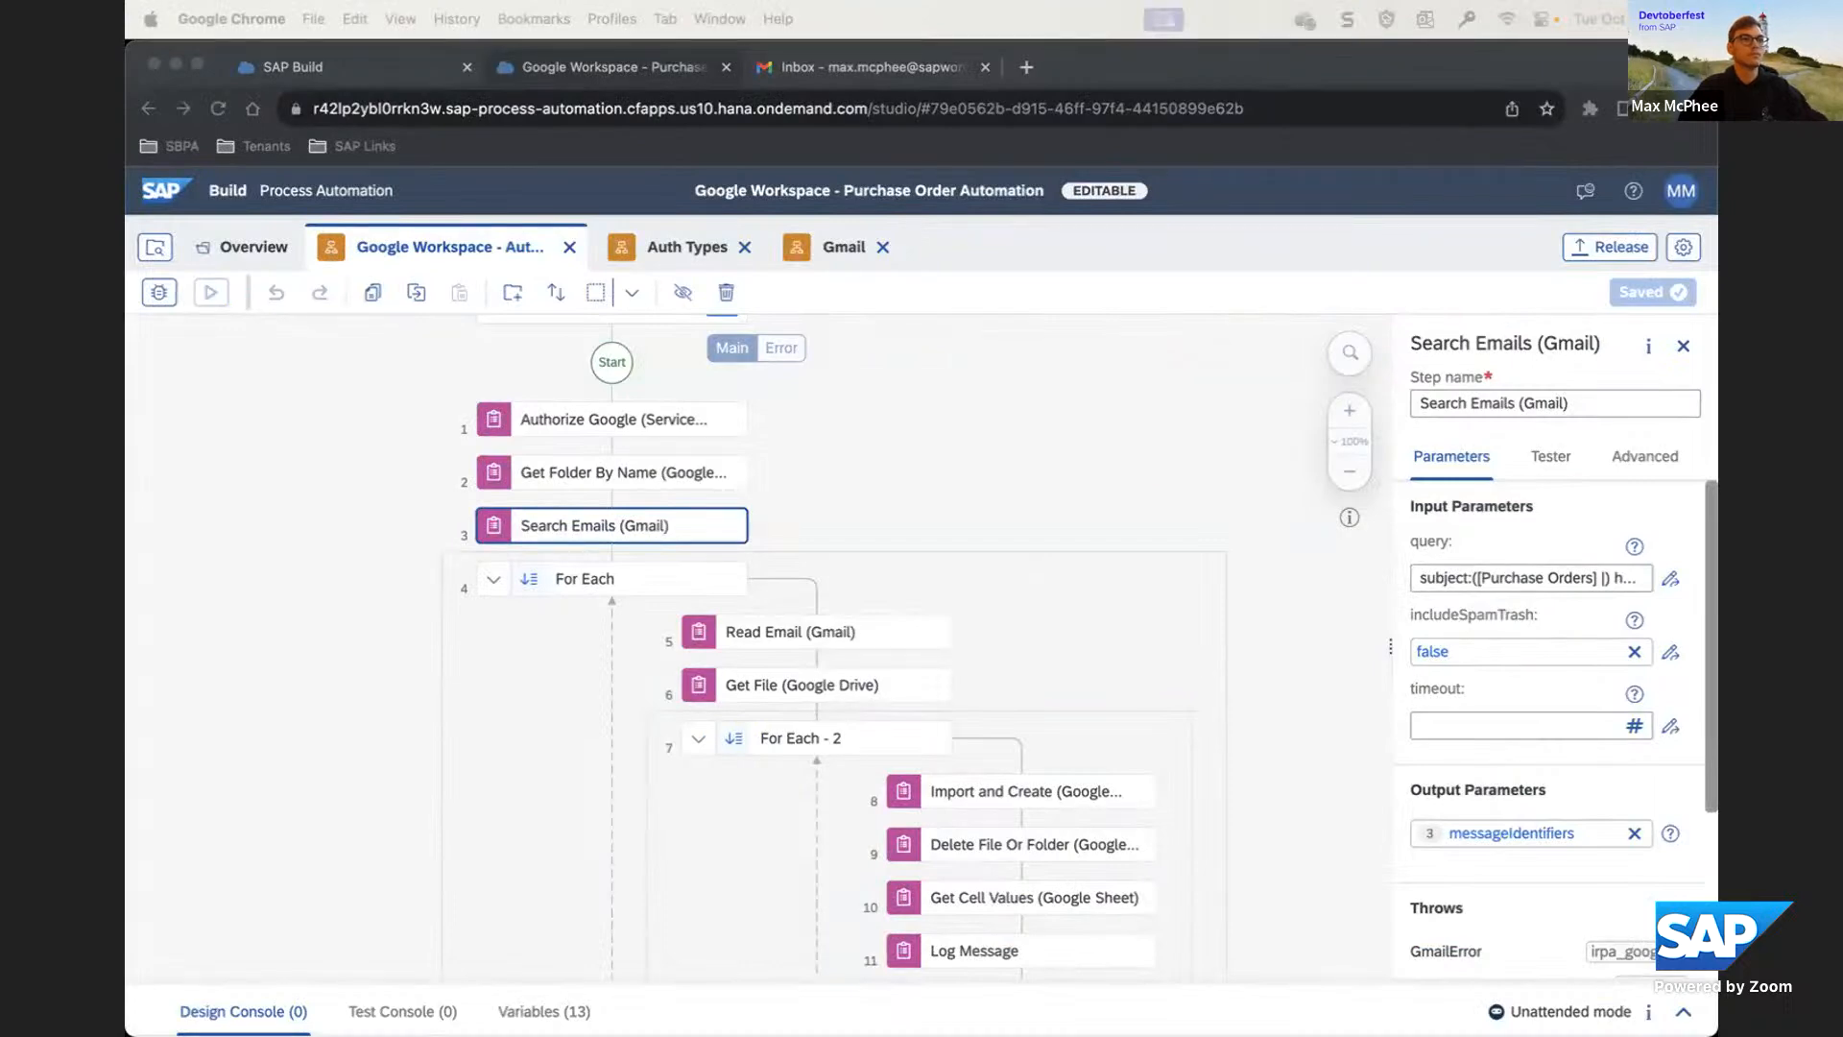
pyautogui.hotkey('ctrl', 'Up')
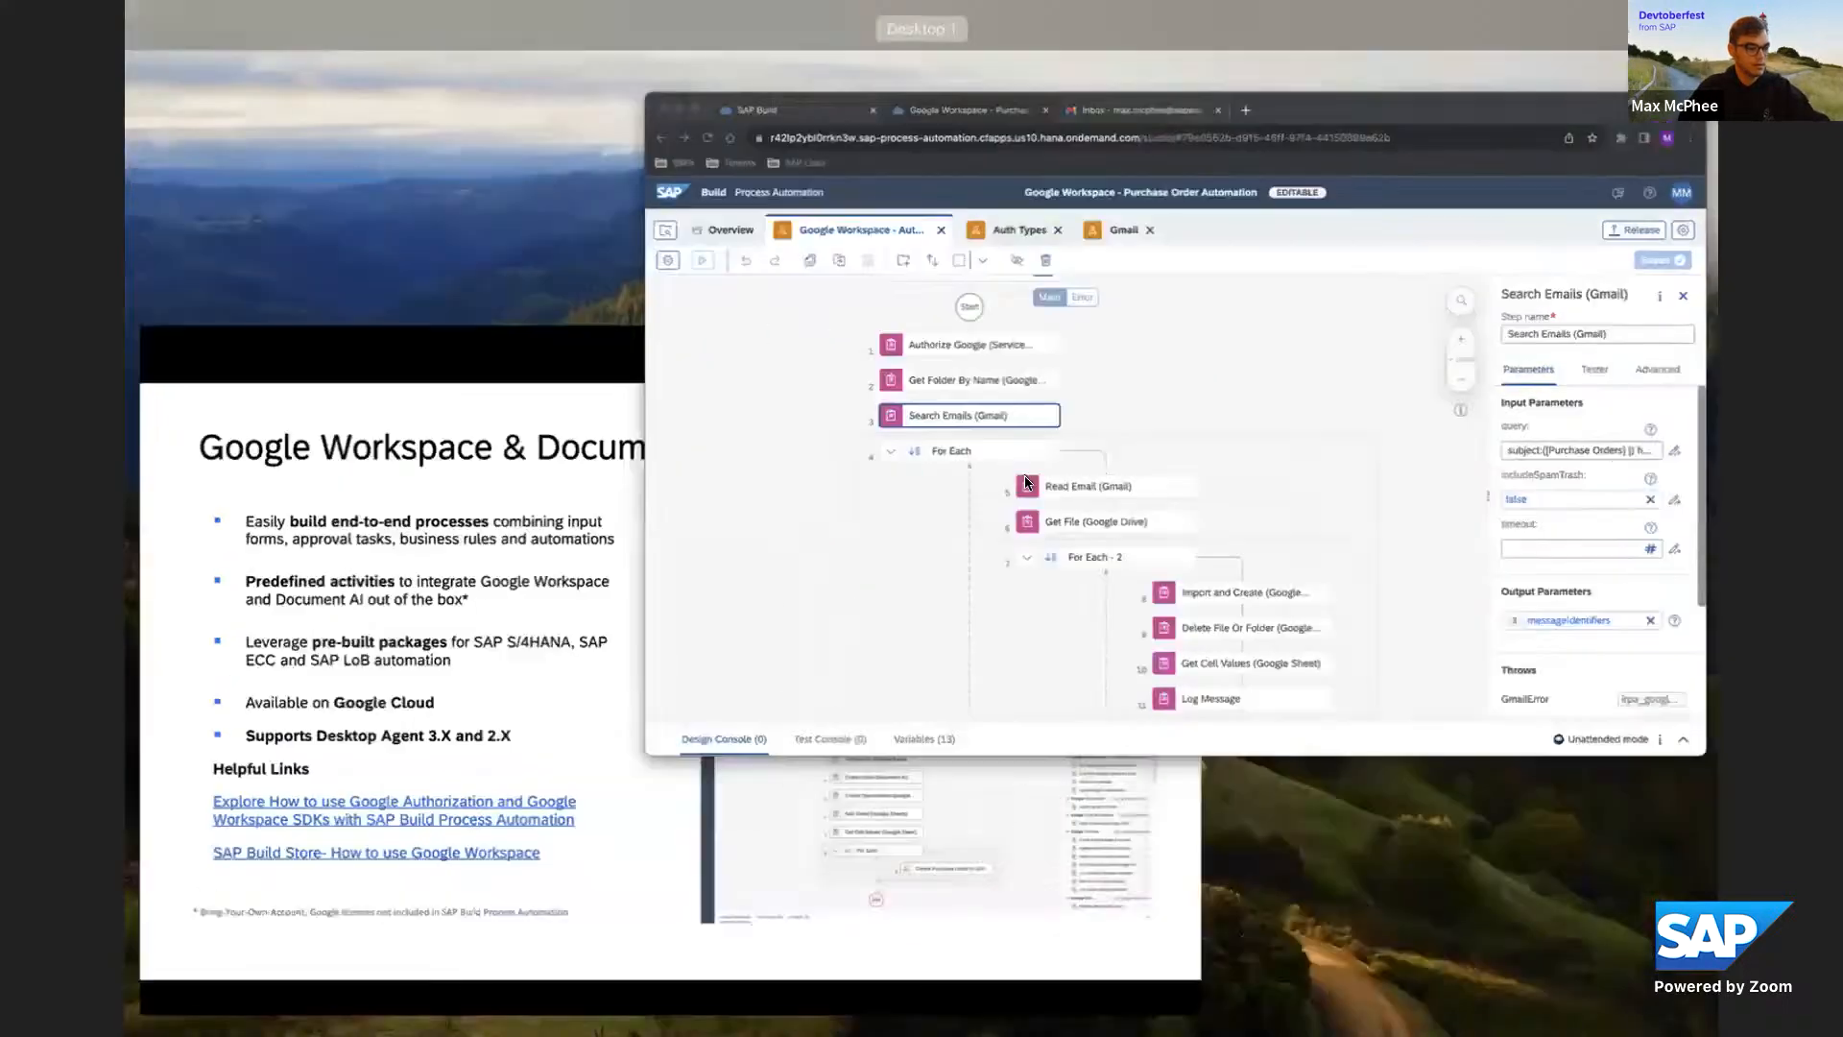
pyautogui.click(733, 650)
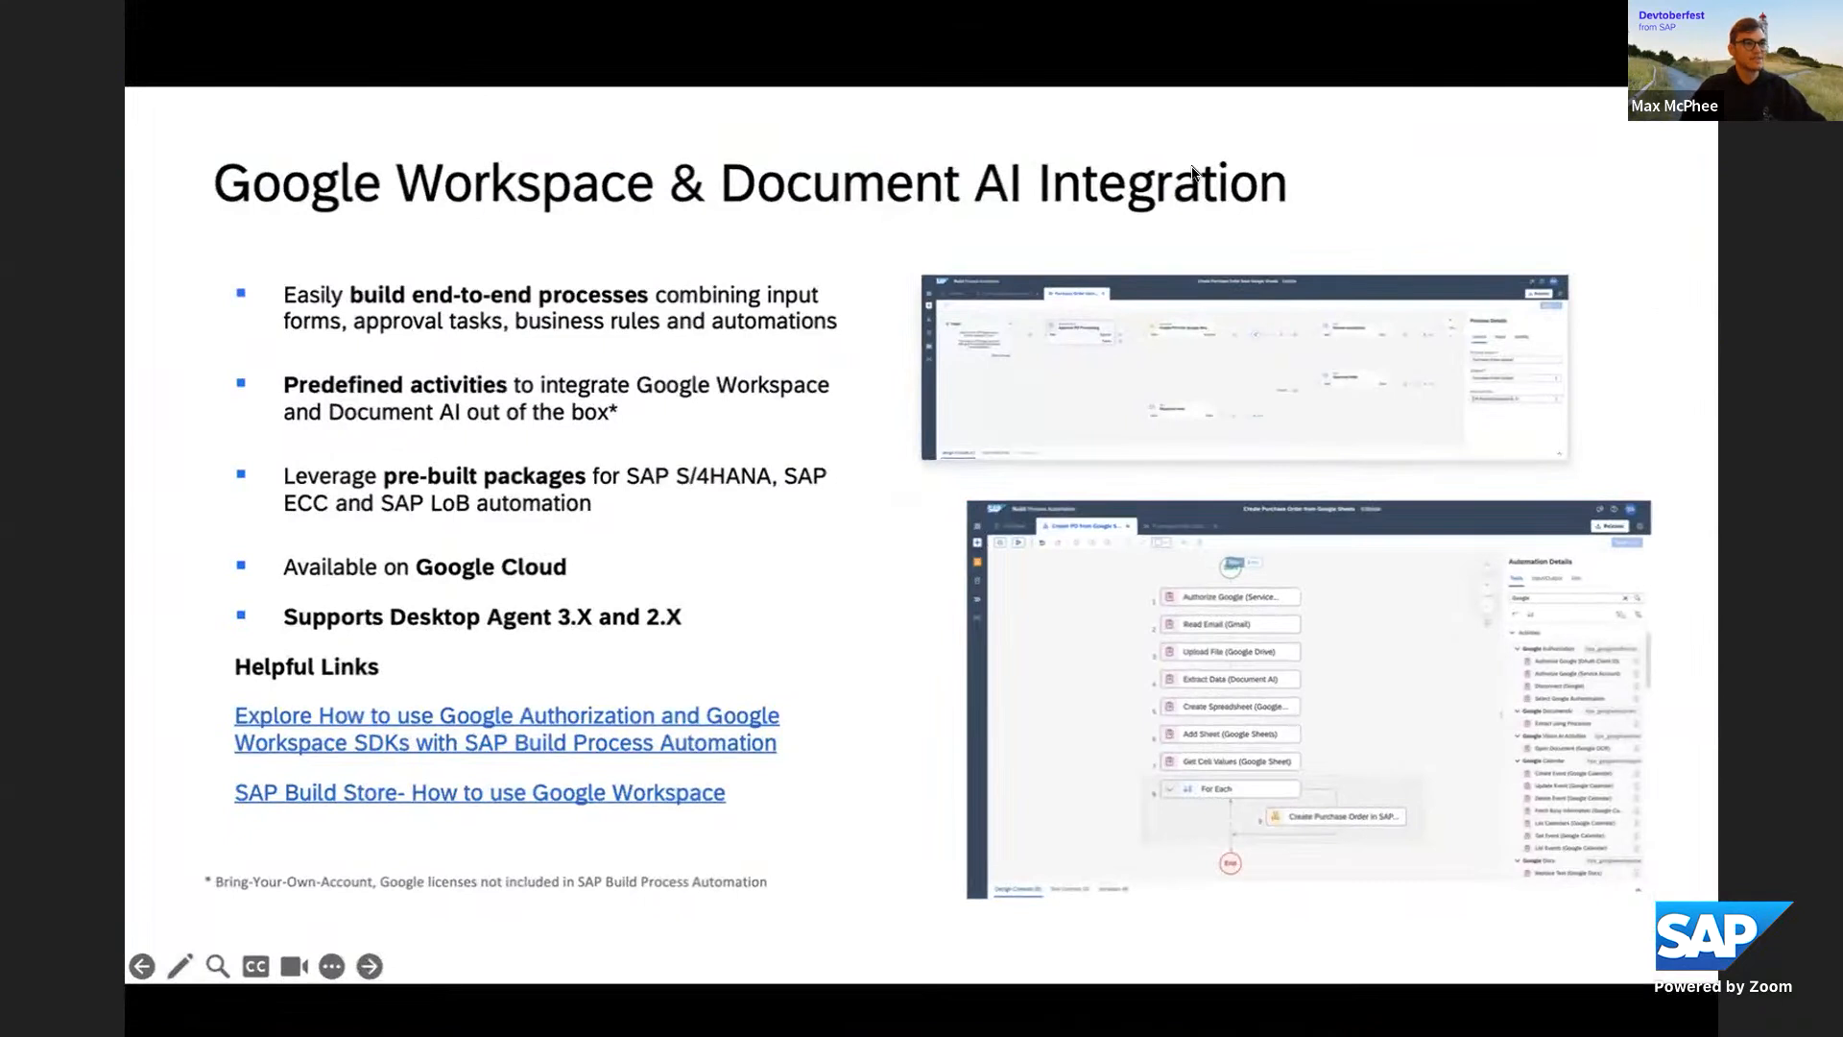
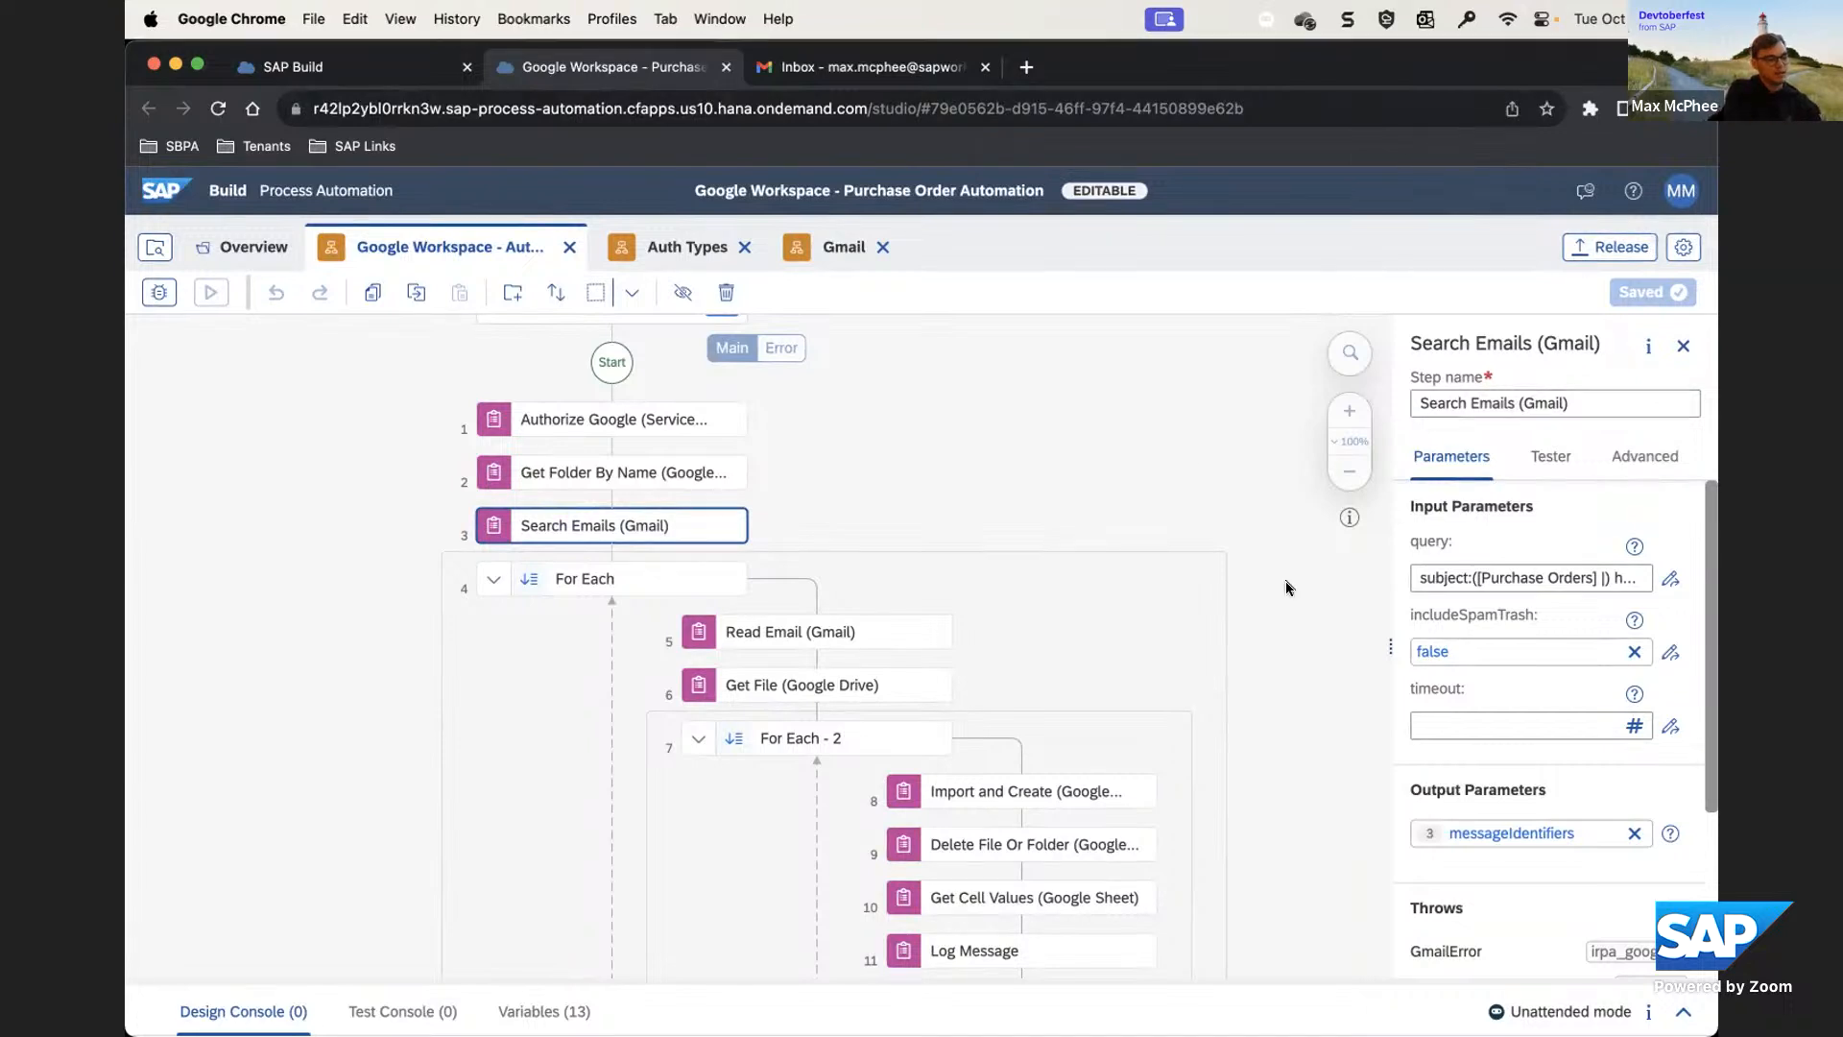
# Inspect the Authorize Google (Service Account) parameters in the Google Workspace automation, and compare the OAuth and service account activities in Auth Types
pyautogui.click(1172, 487)
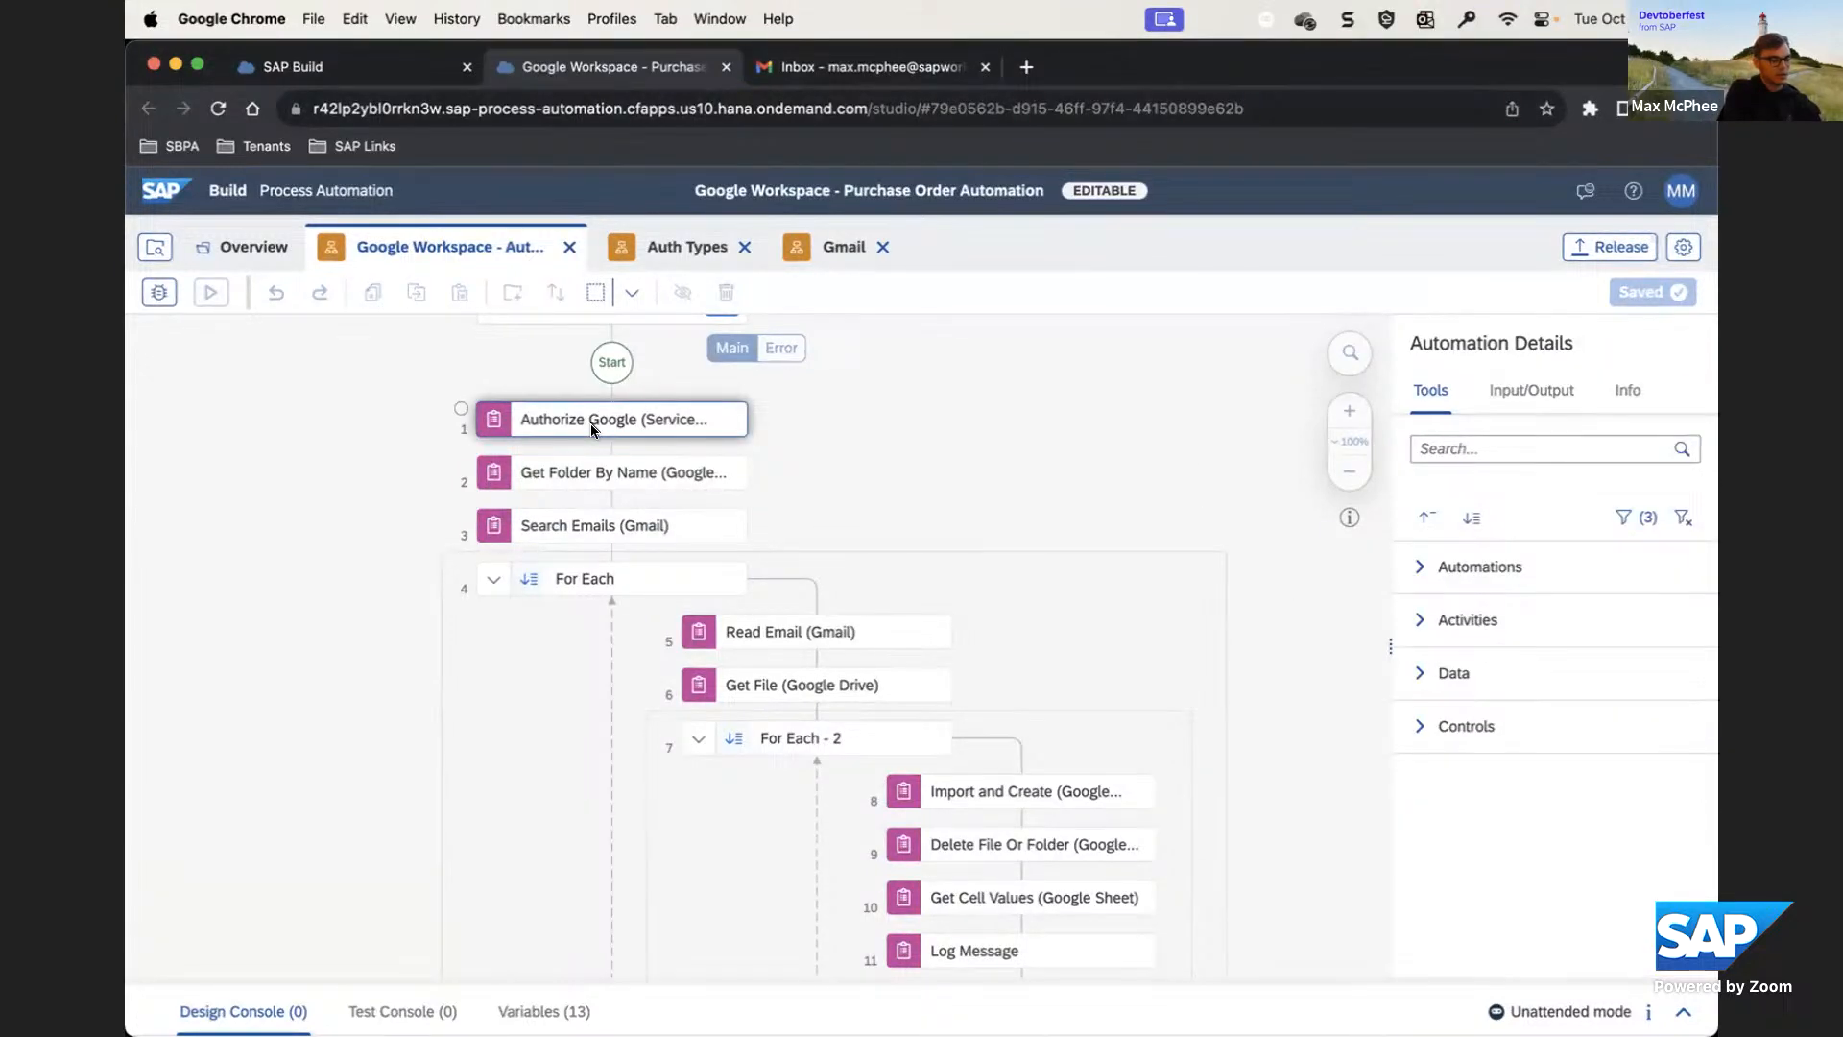
pyautogui.click(590, 423)
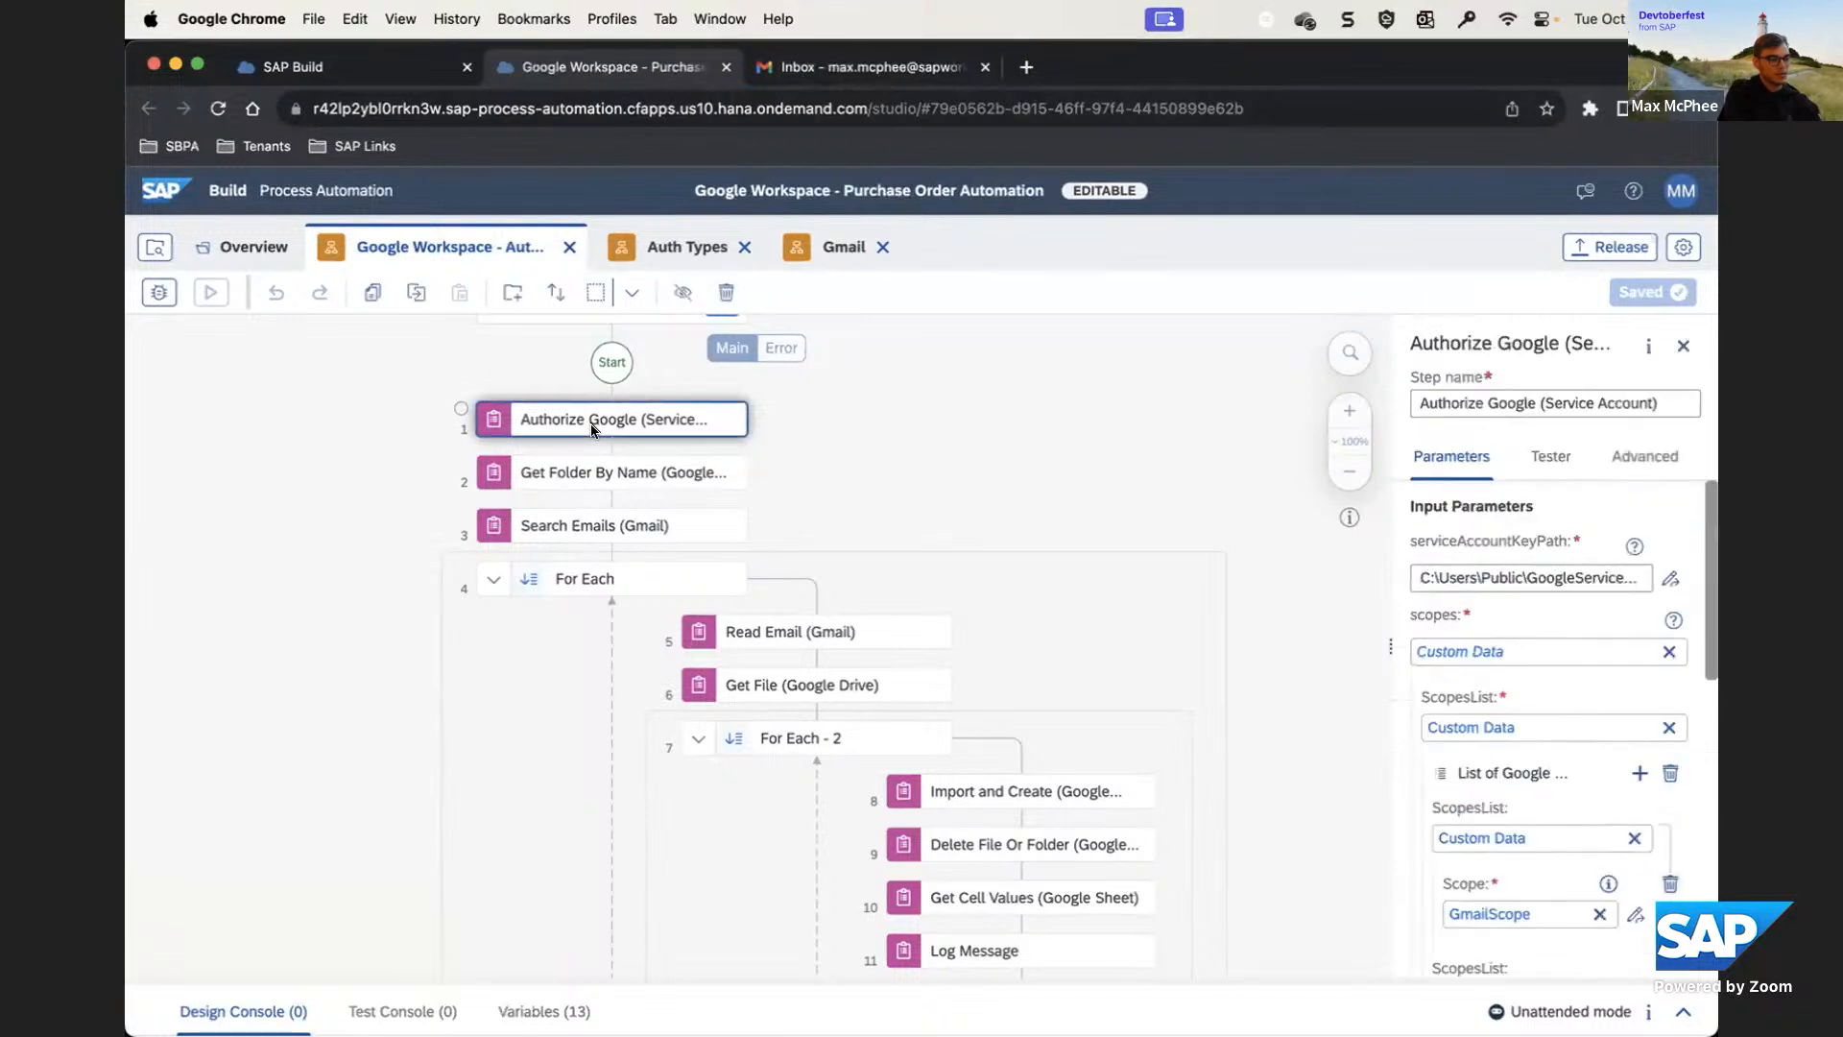
pyautogui.click(973, 401)
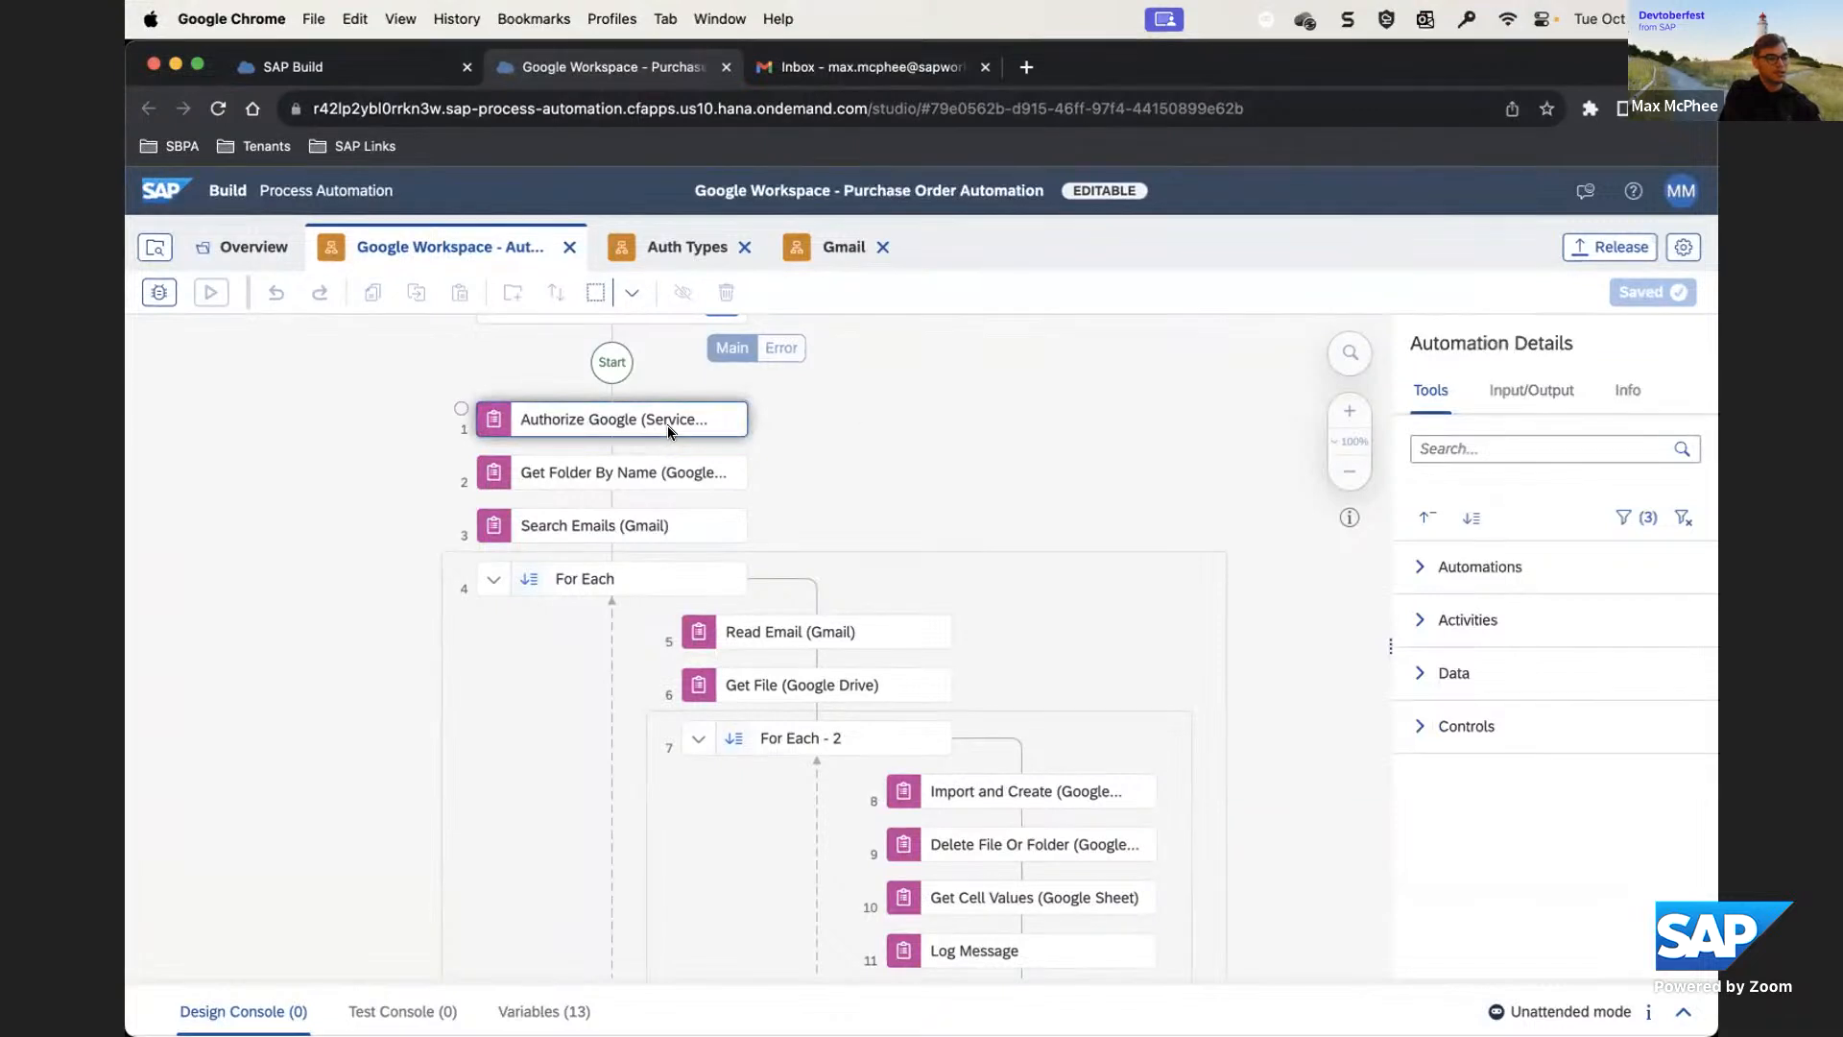
pyautogui.click(656, 251)
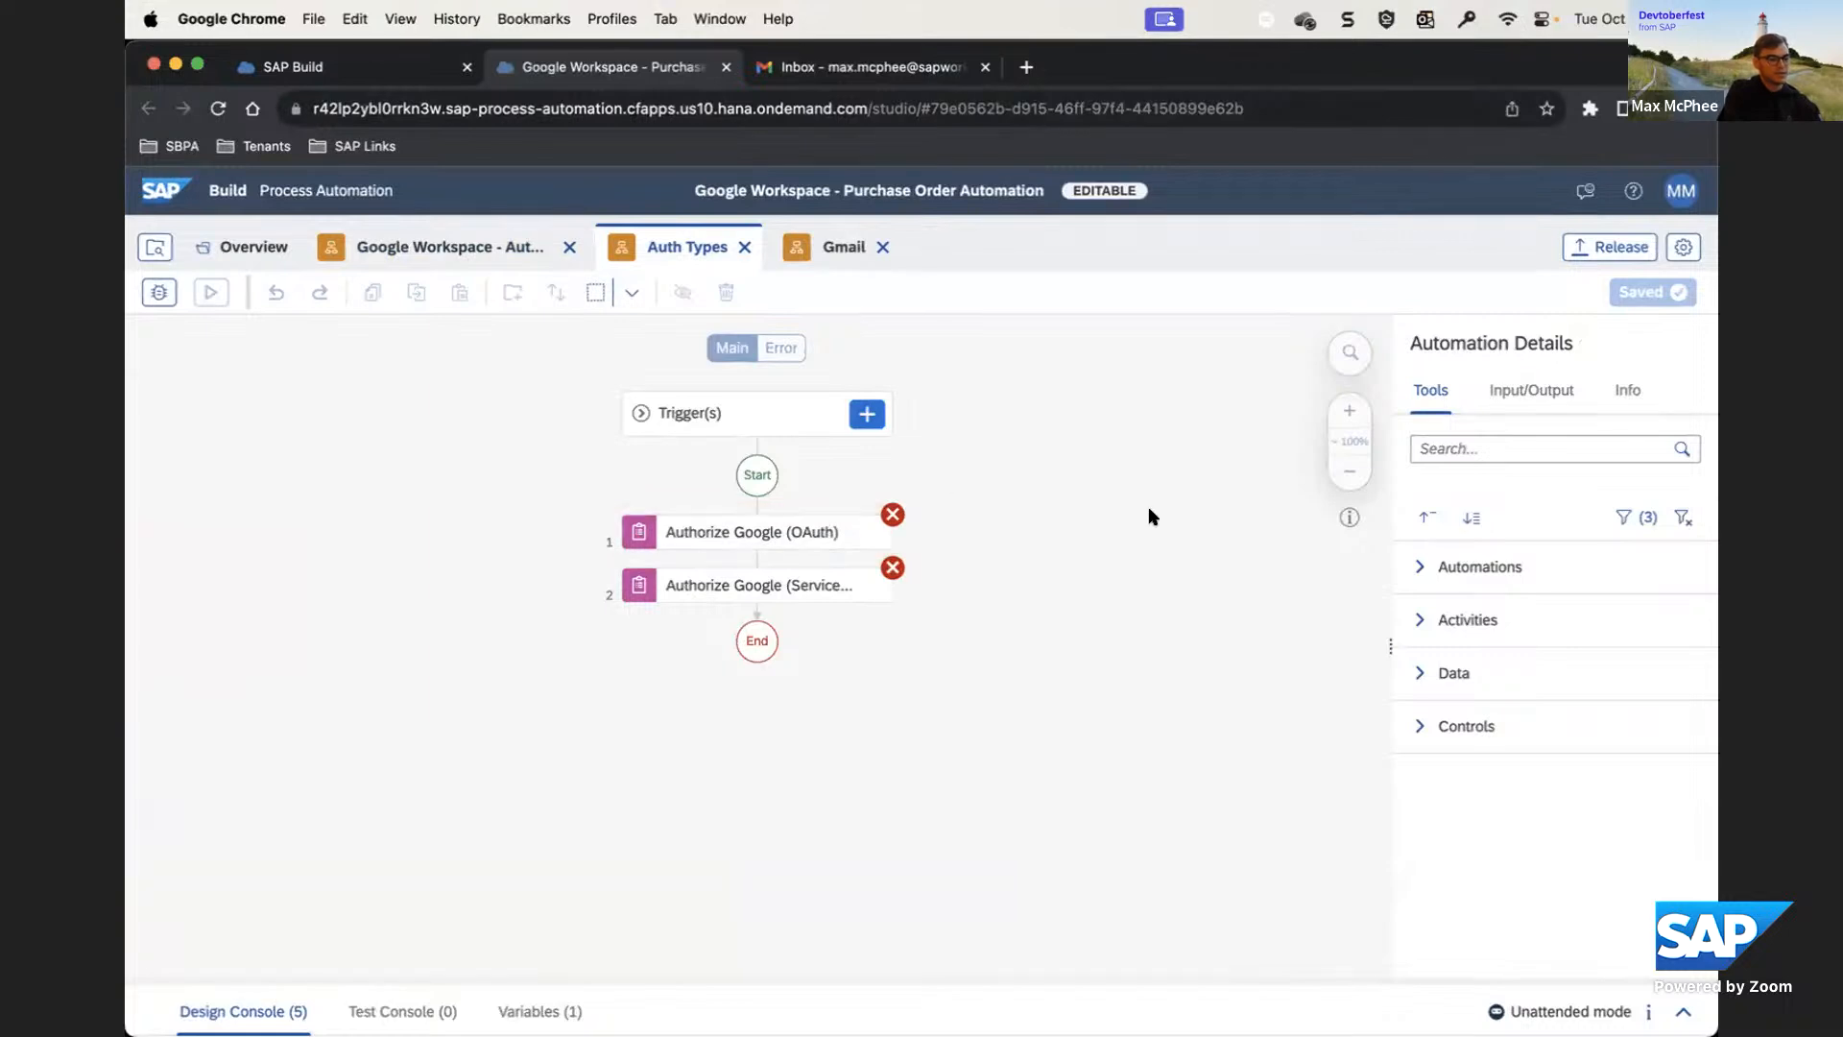
pyautogui.click(824, 534)
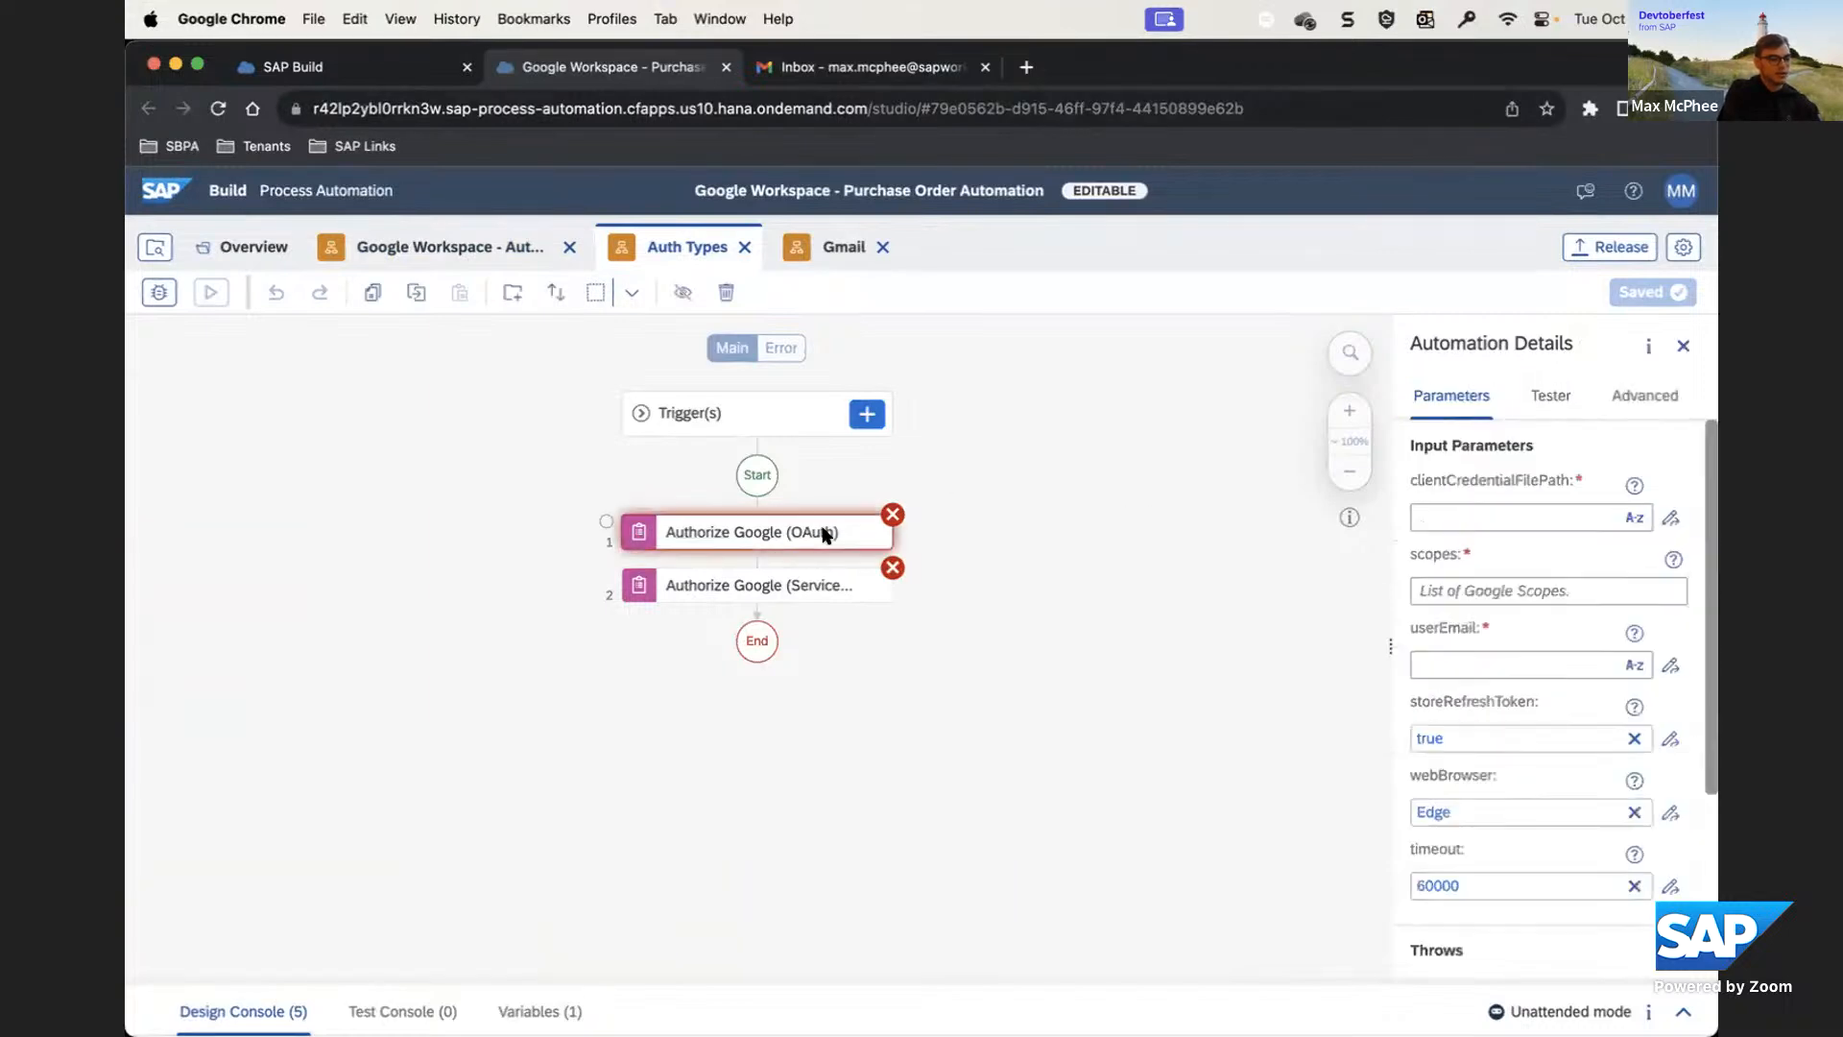
pyautogui.click(823, 585)
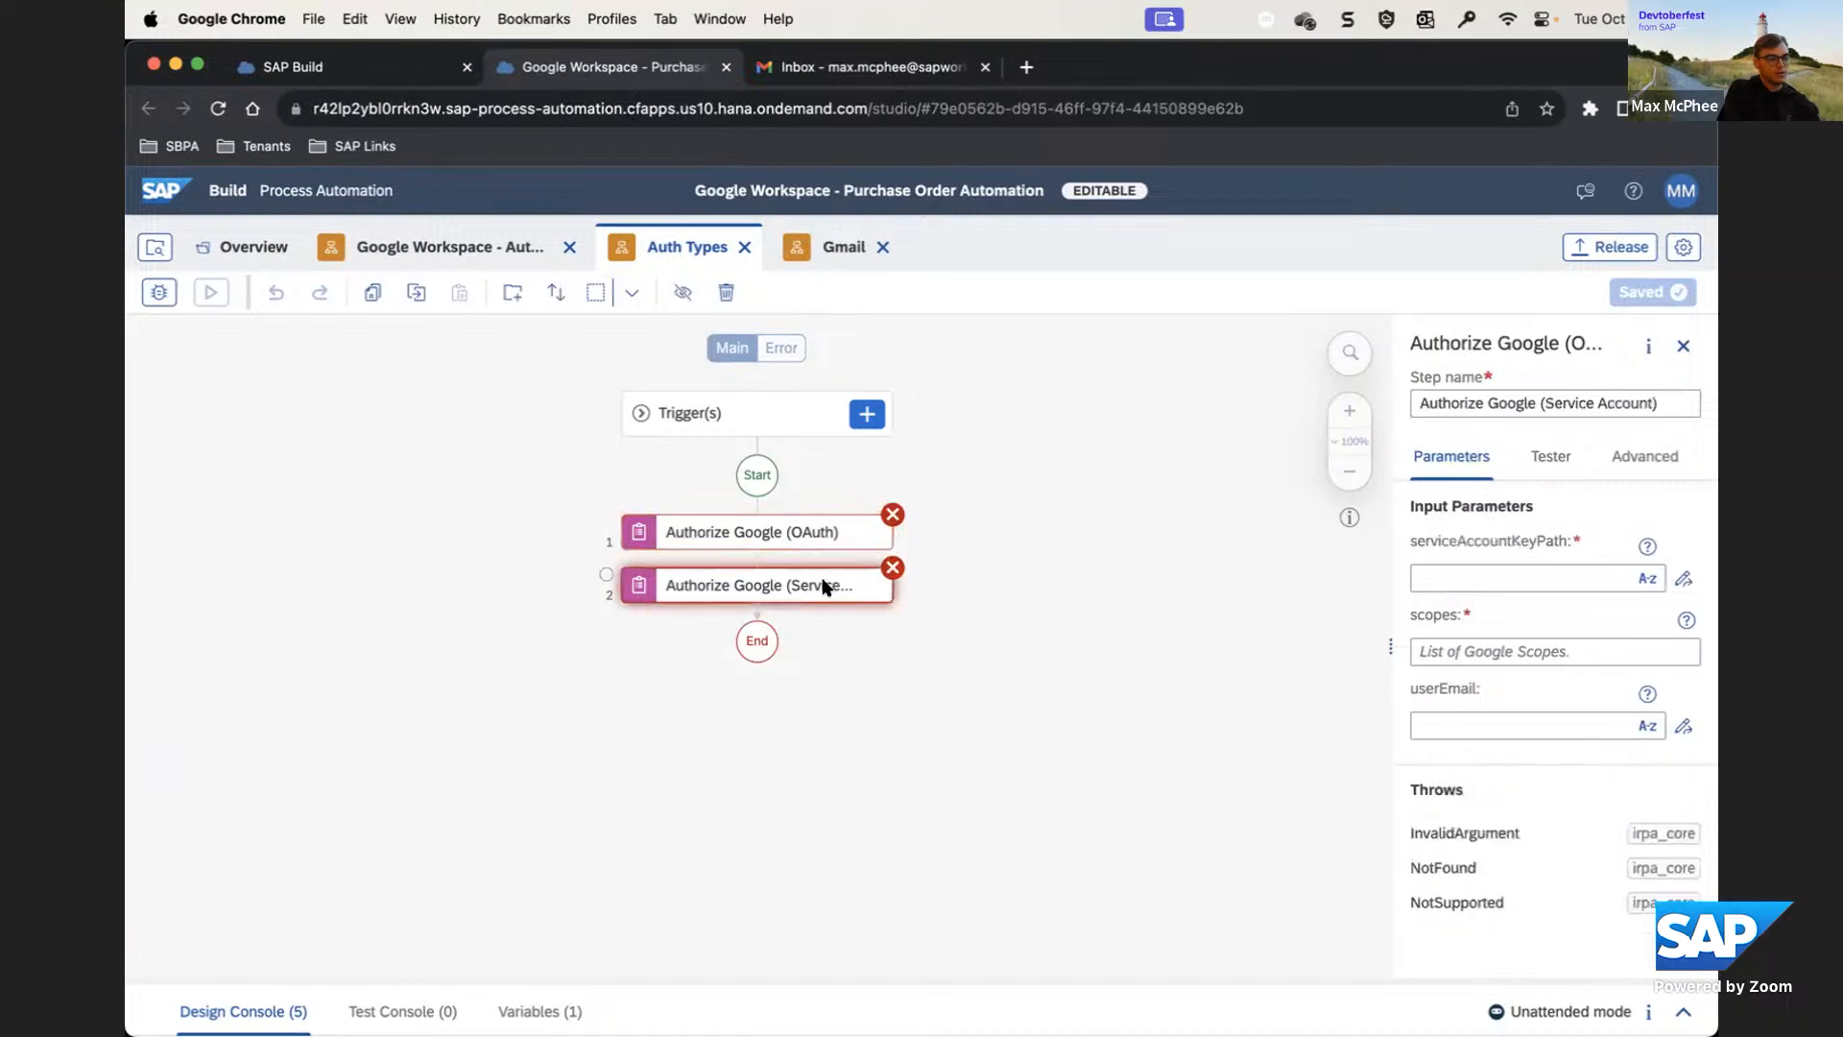
pyautogui.click(1043, 577)
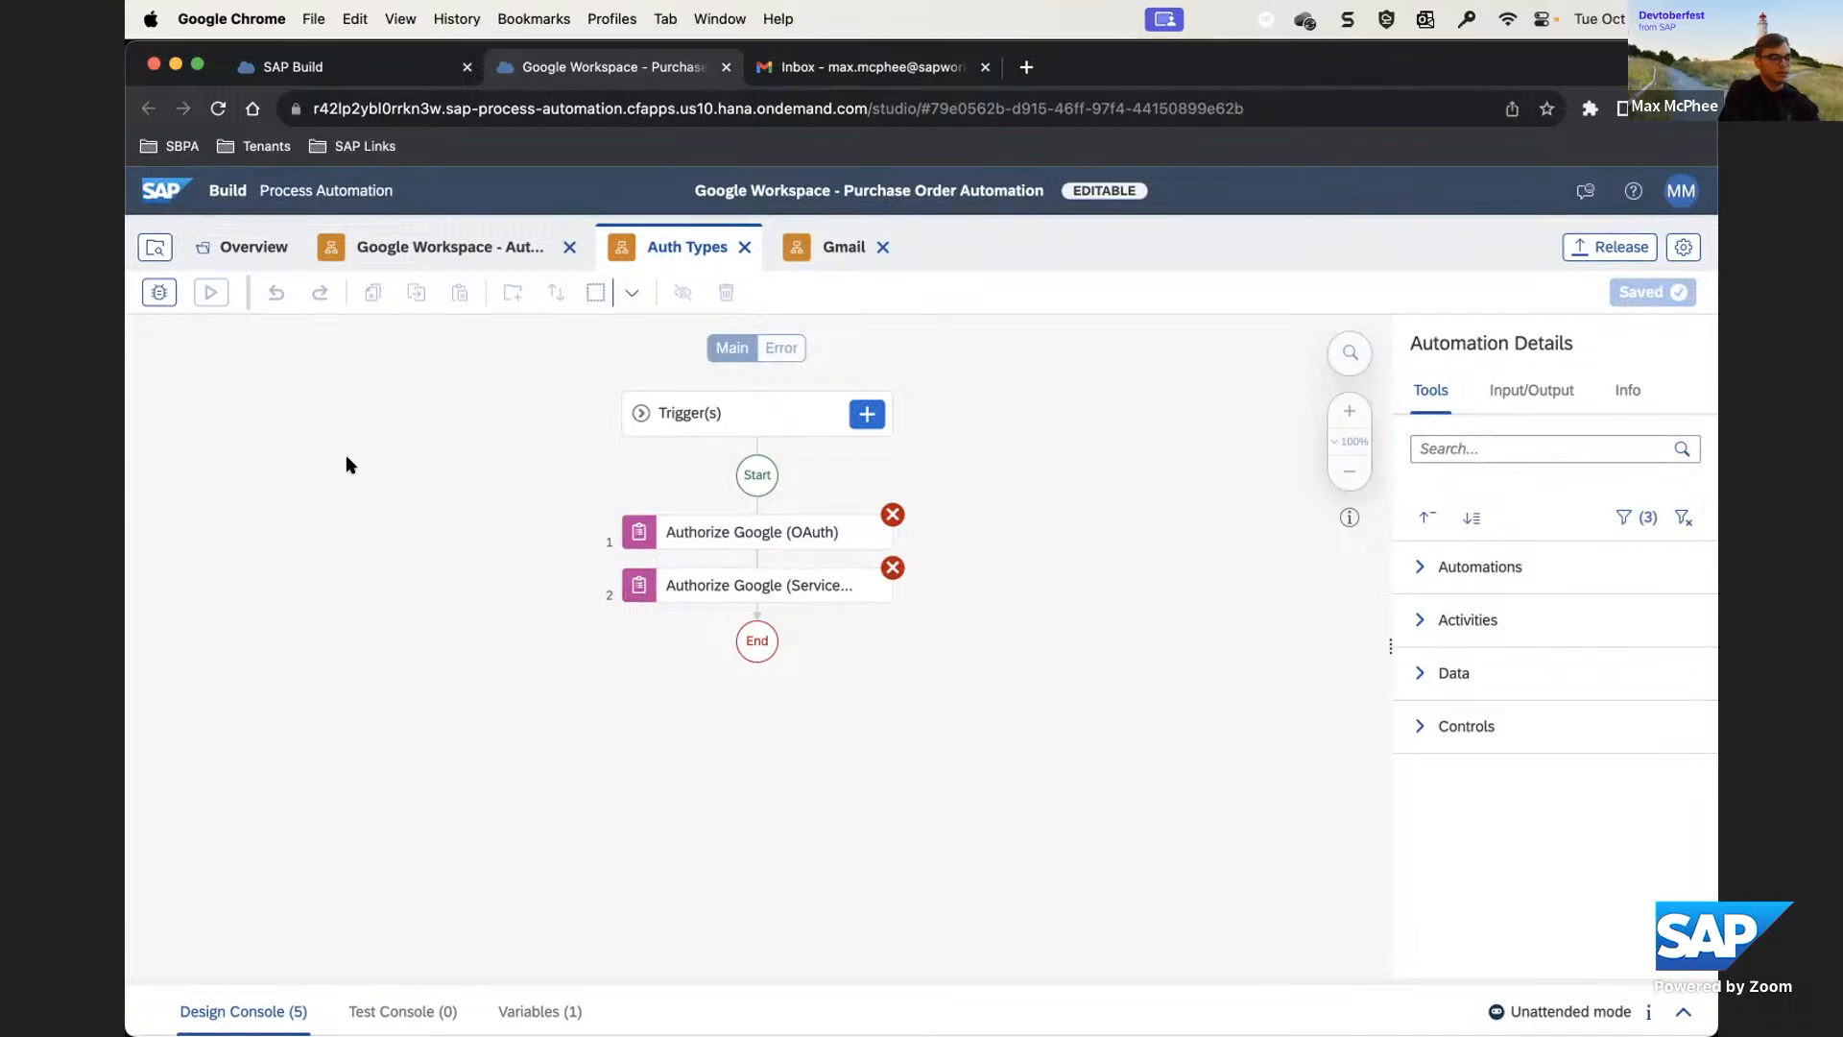
# Inspect the authorization, Get Folder By Name (Google Drive) and Search Emails (Gmail) steps in the Google Workspace automation
pyautogui.click(467, 248)
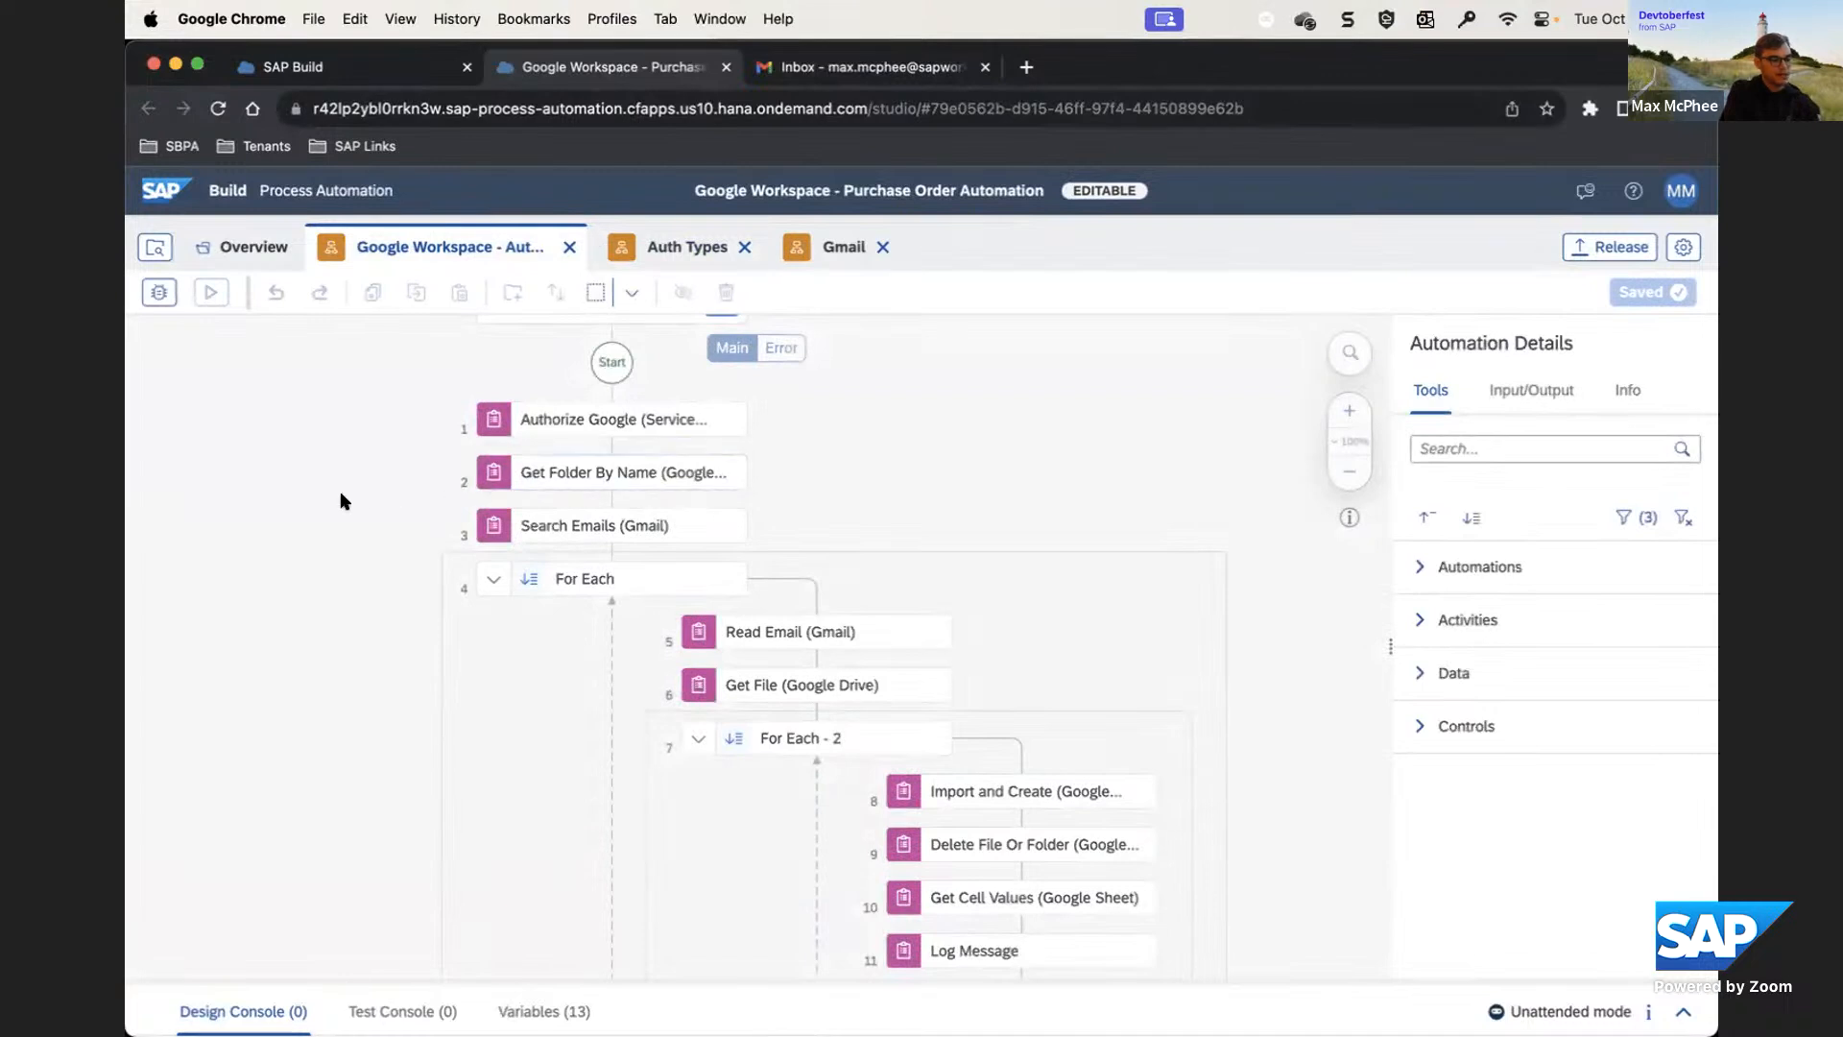
pyautogui.click(586, 422)
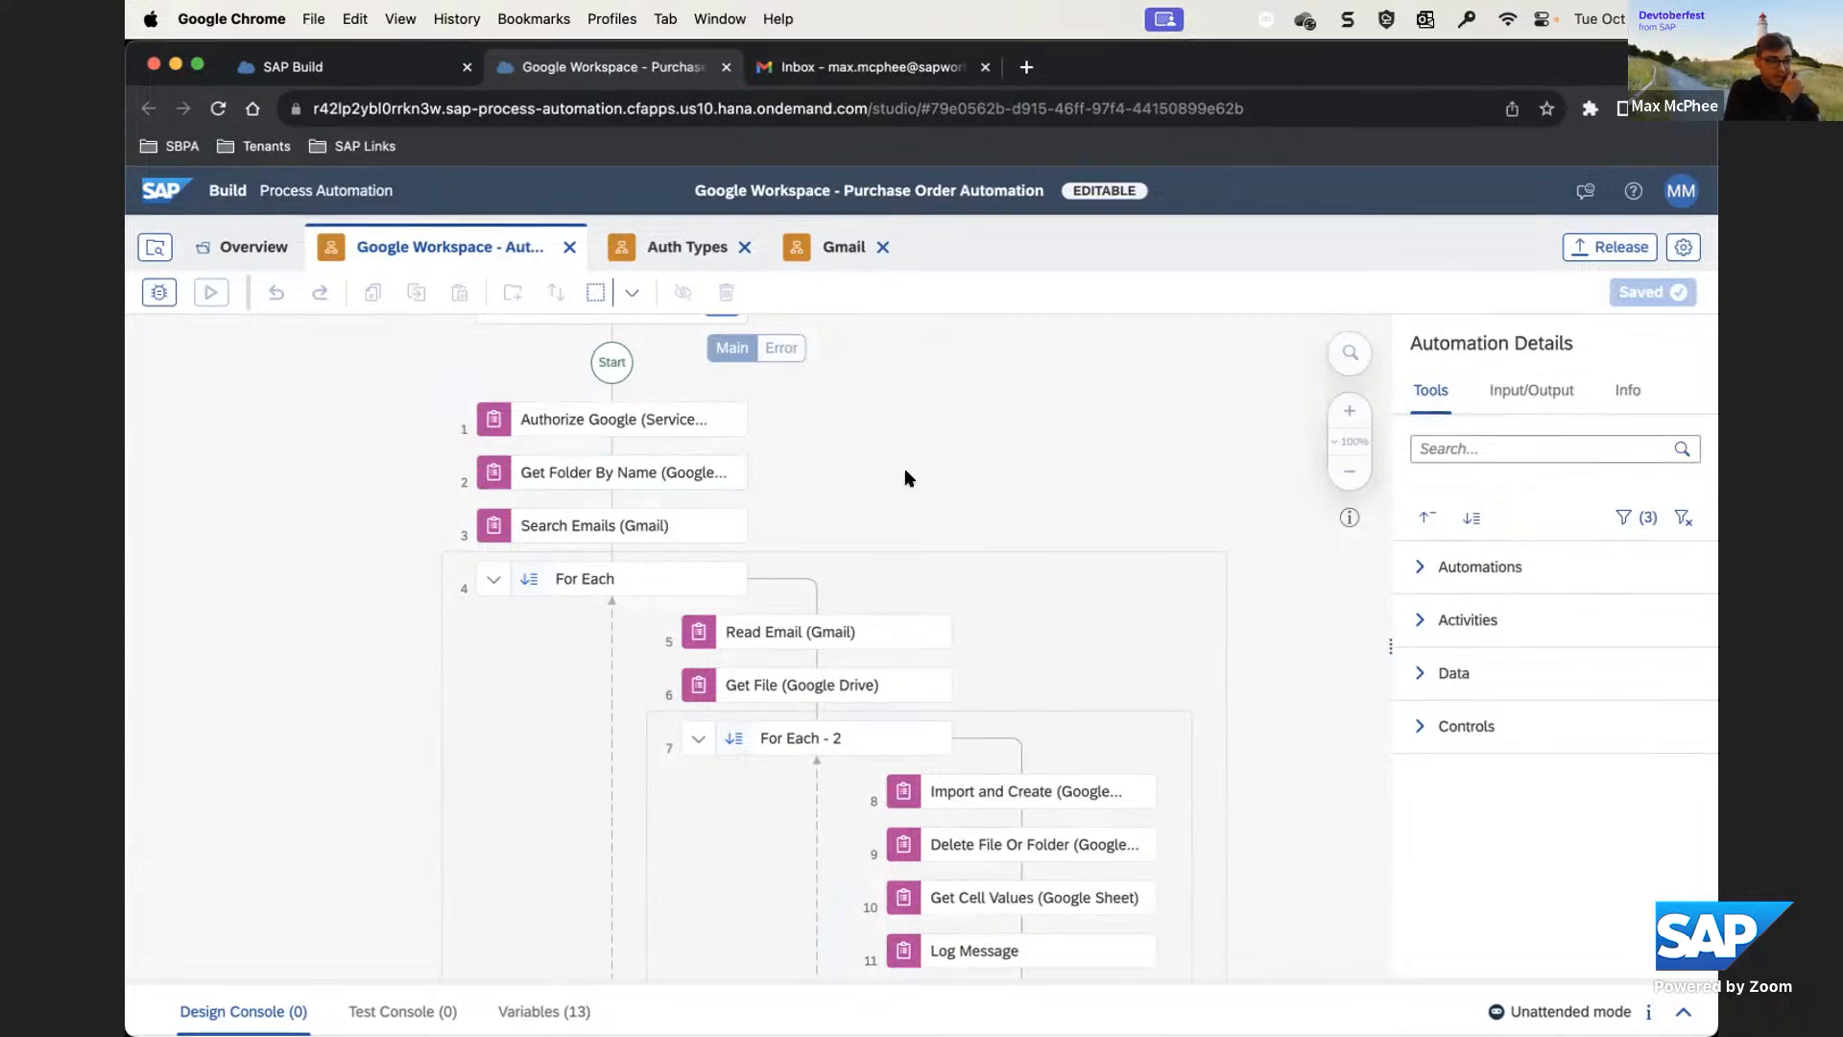
pyautogui.click(730, 471)
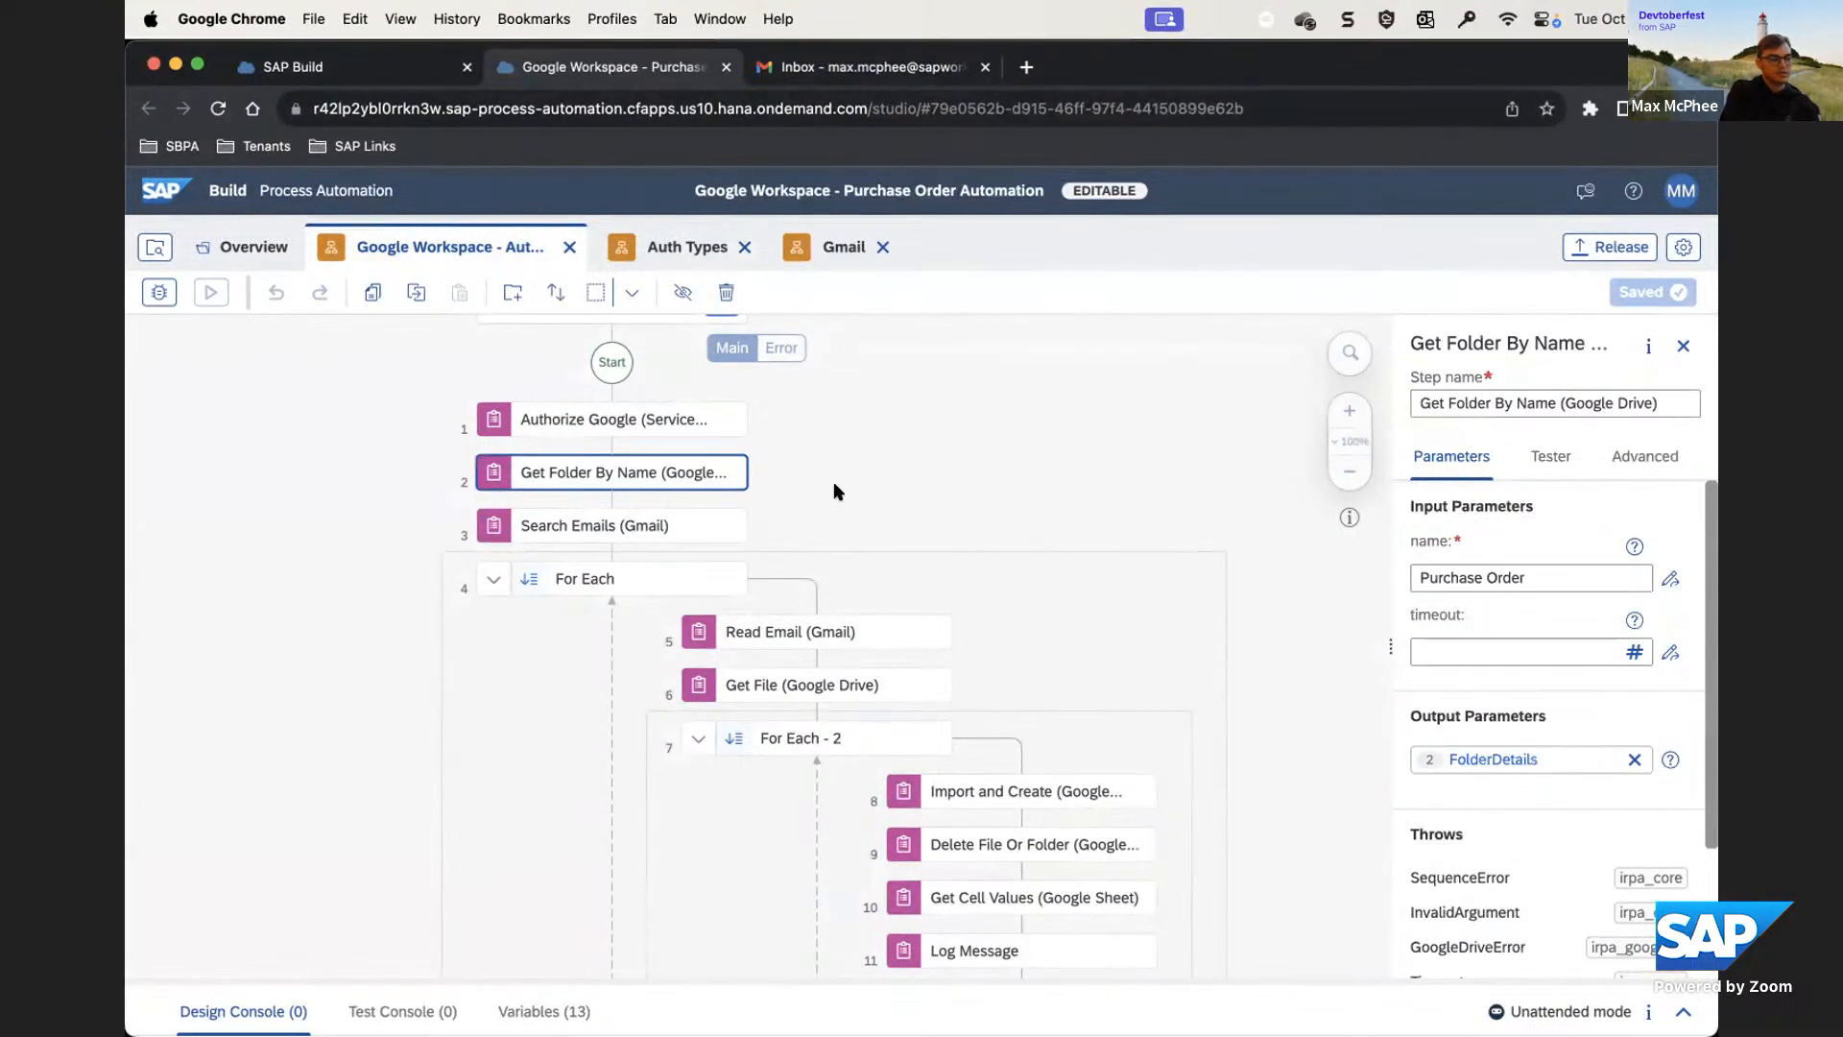
pyautogui.click(645, 524)
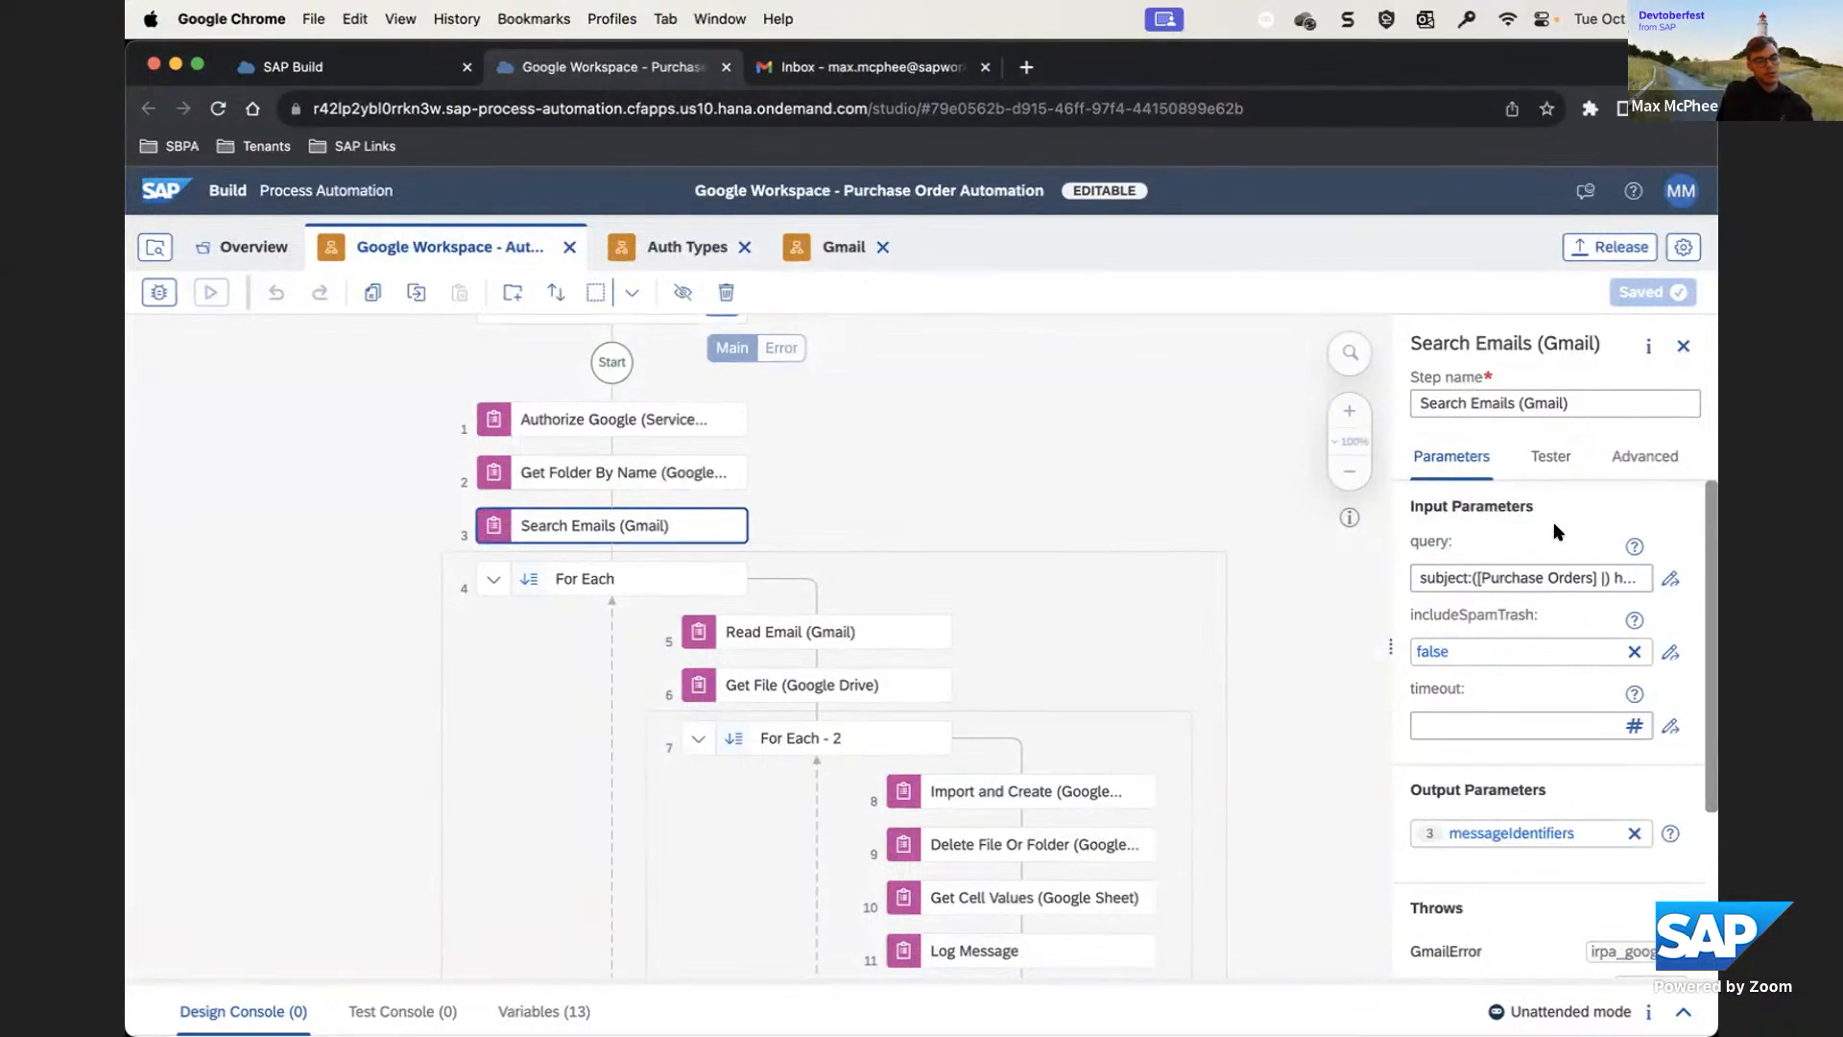
# Check the Gmail inbox and examine the query expression of Search Emails (Gmail) in the Google Workspace automation, without changing it
pyautogui.click(799, 67)
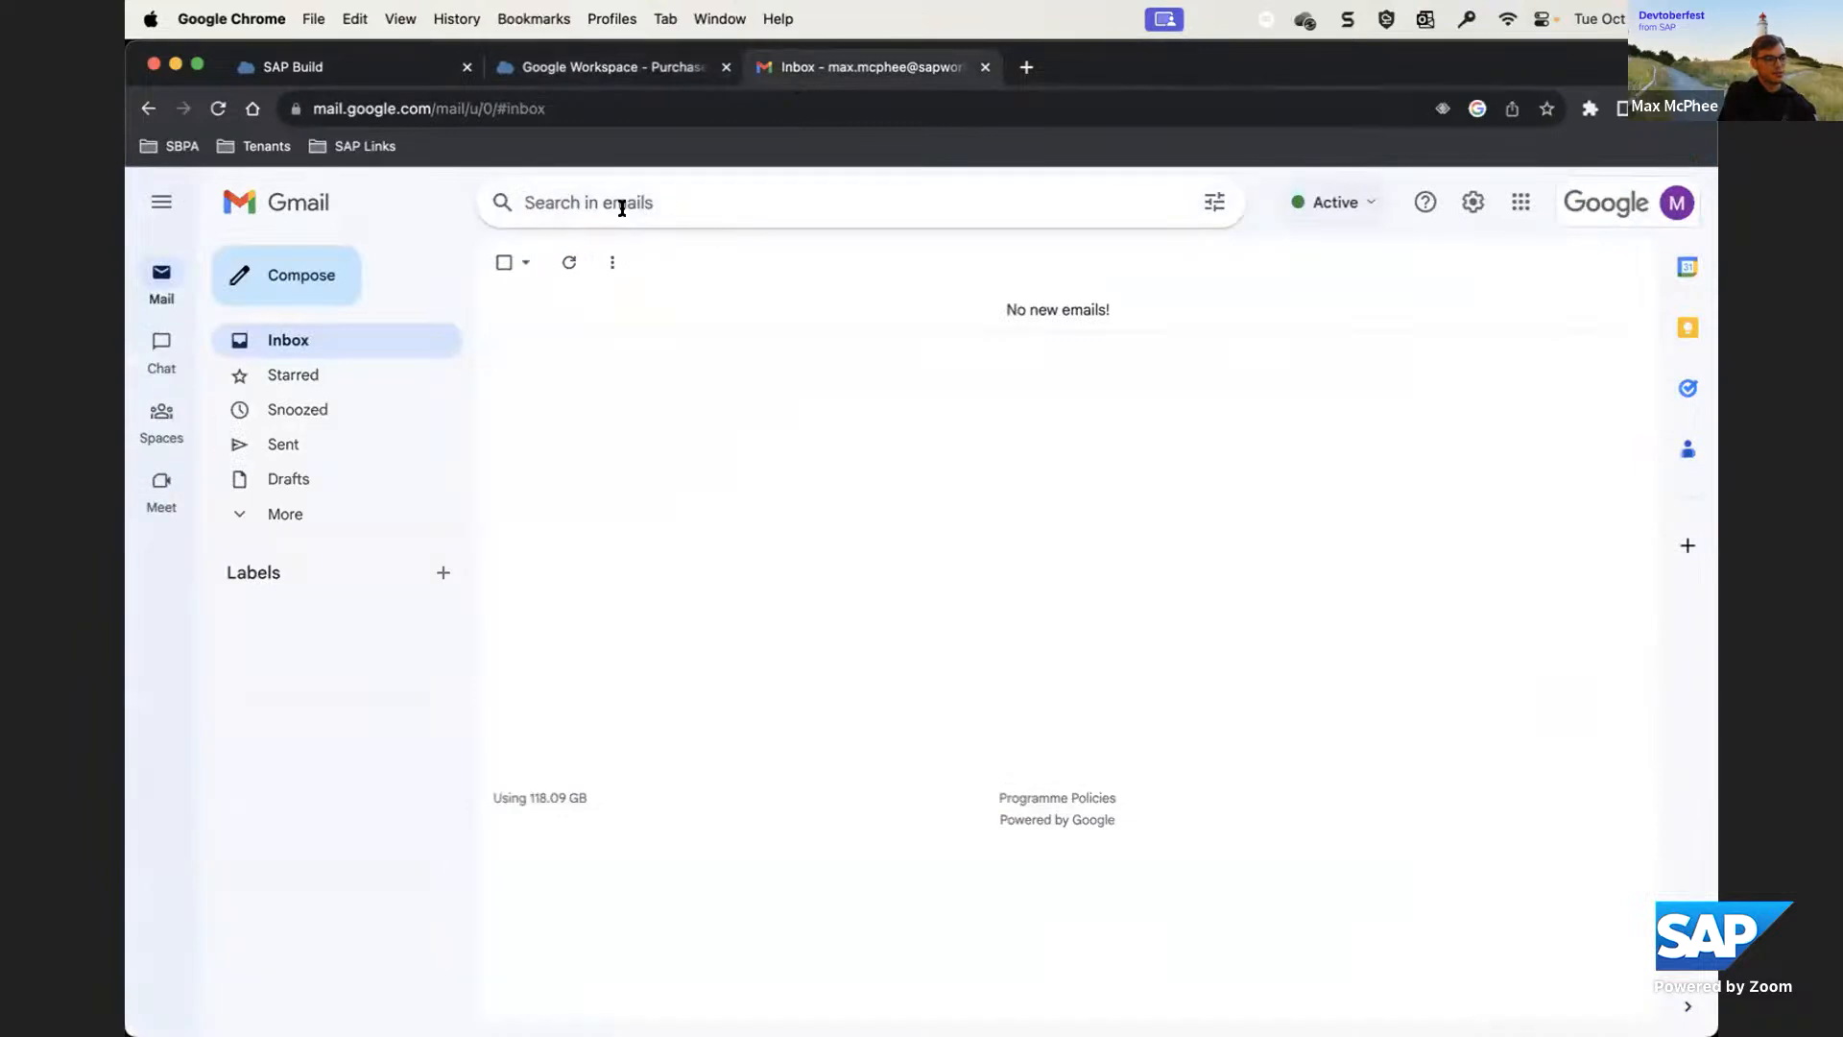
pyautogui.click(618, 65)
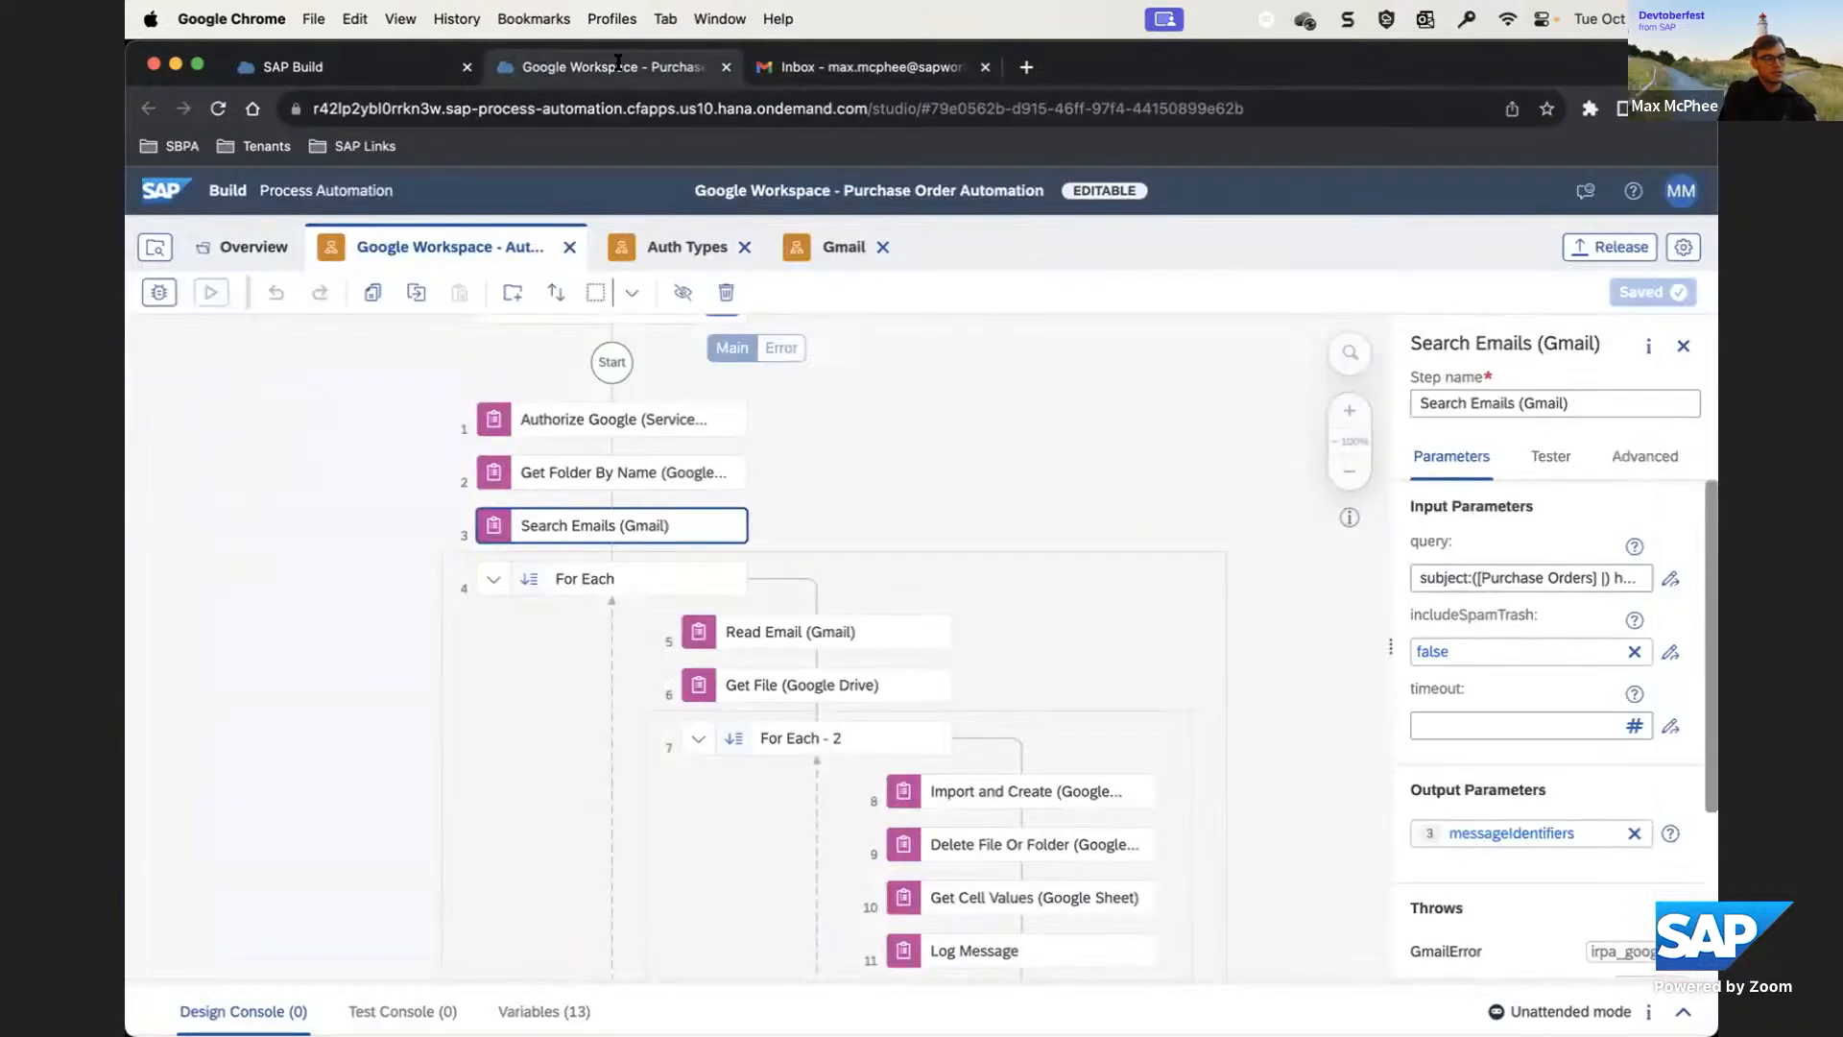
pyautogui.click(1672, 579)
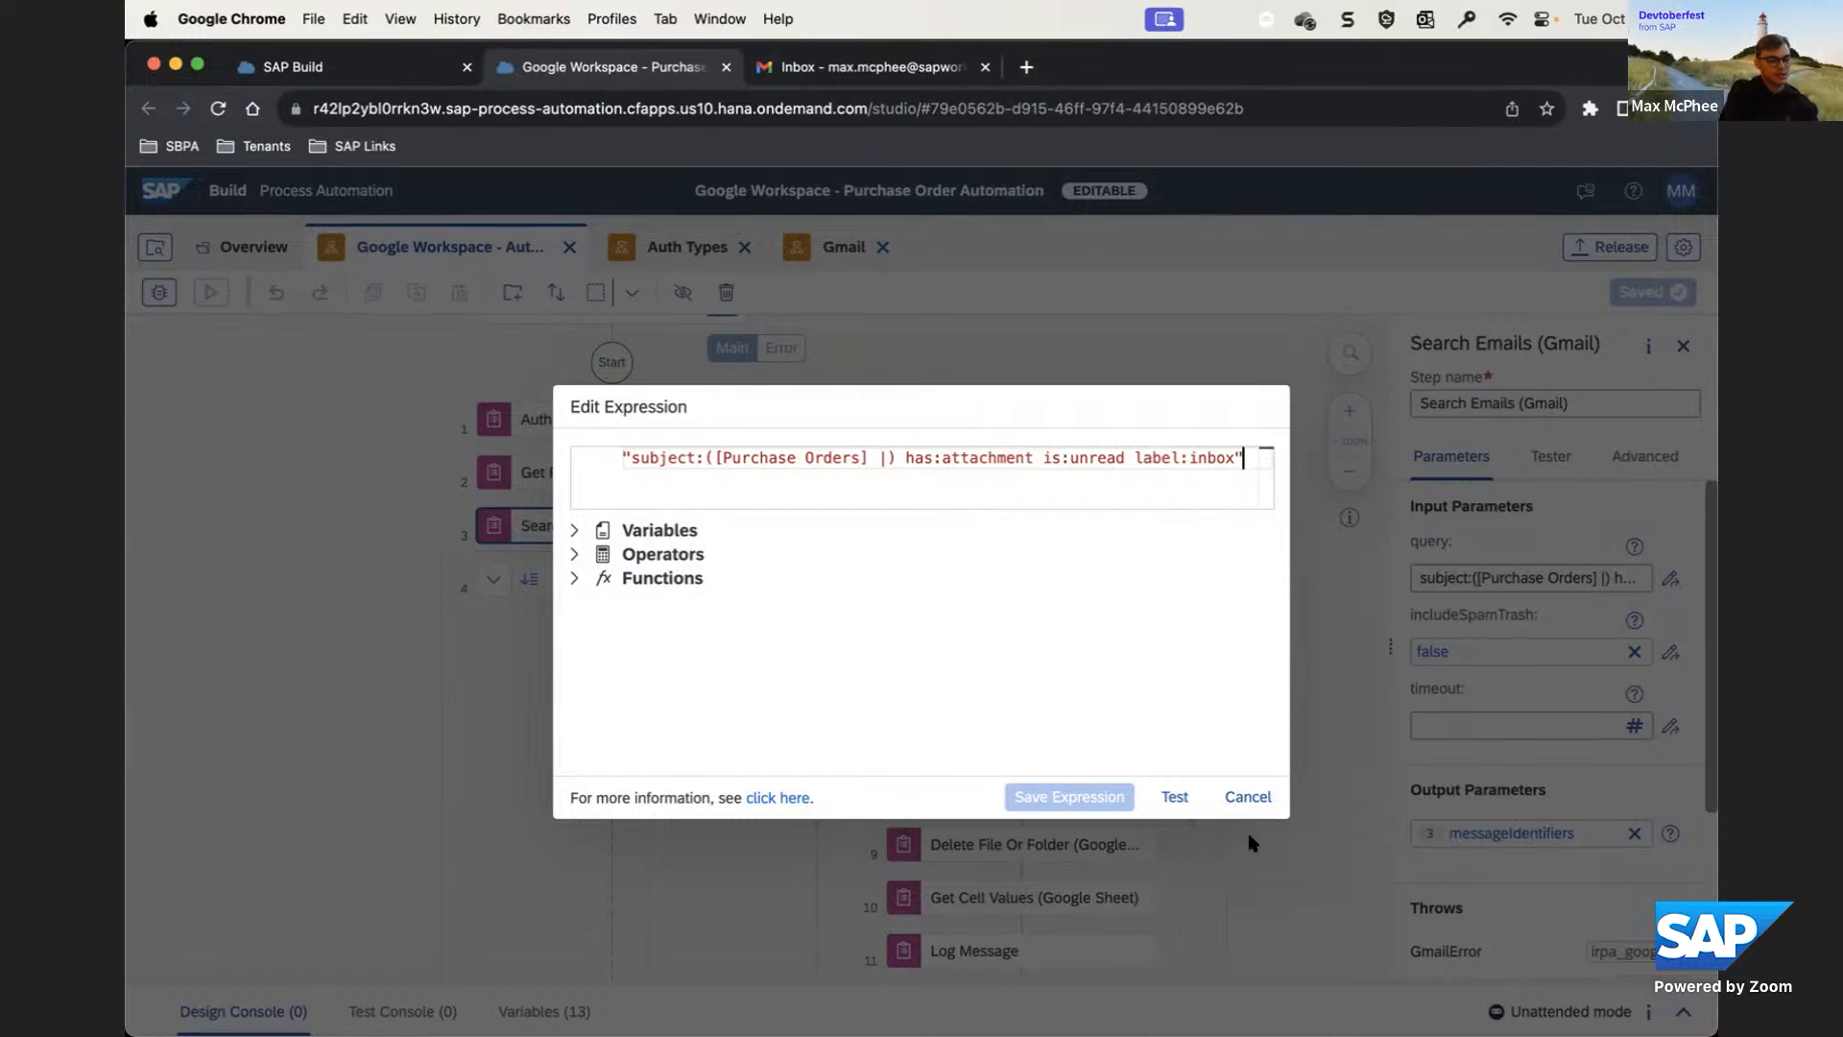
pyautogui.click(1248, 797)
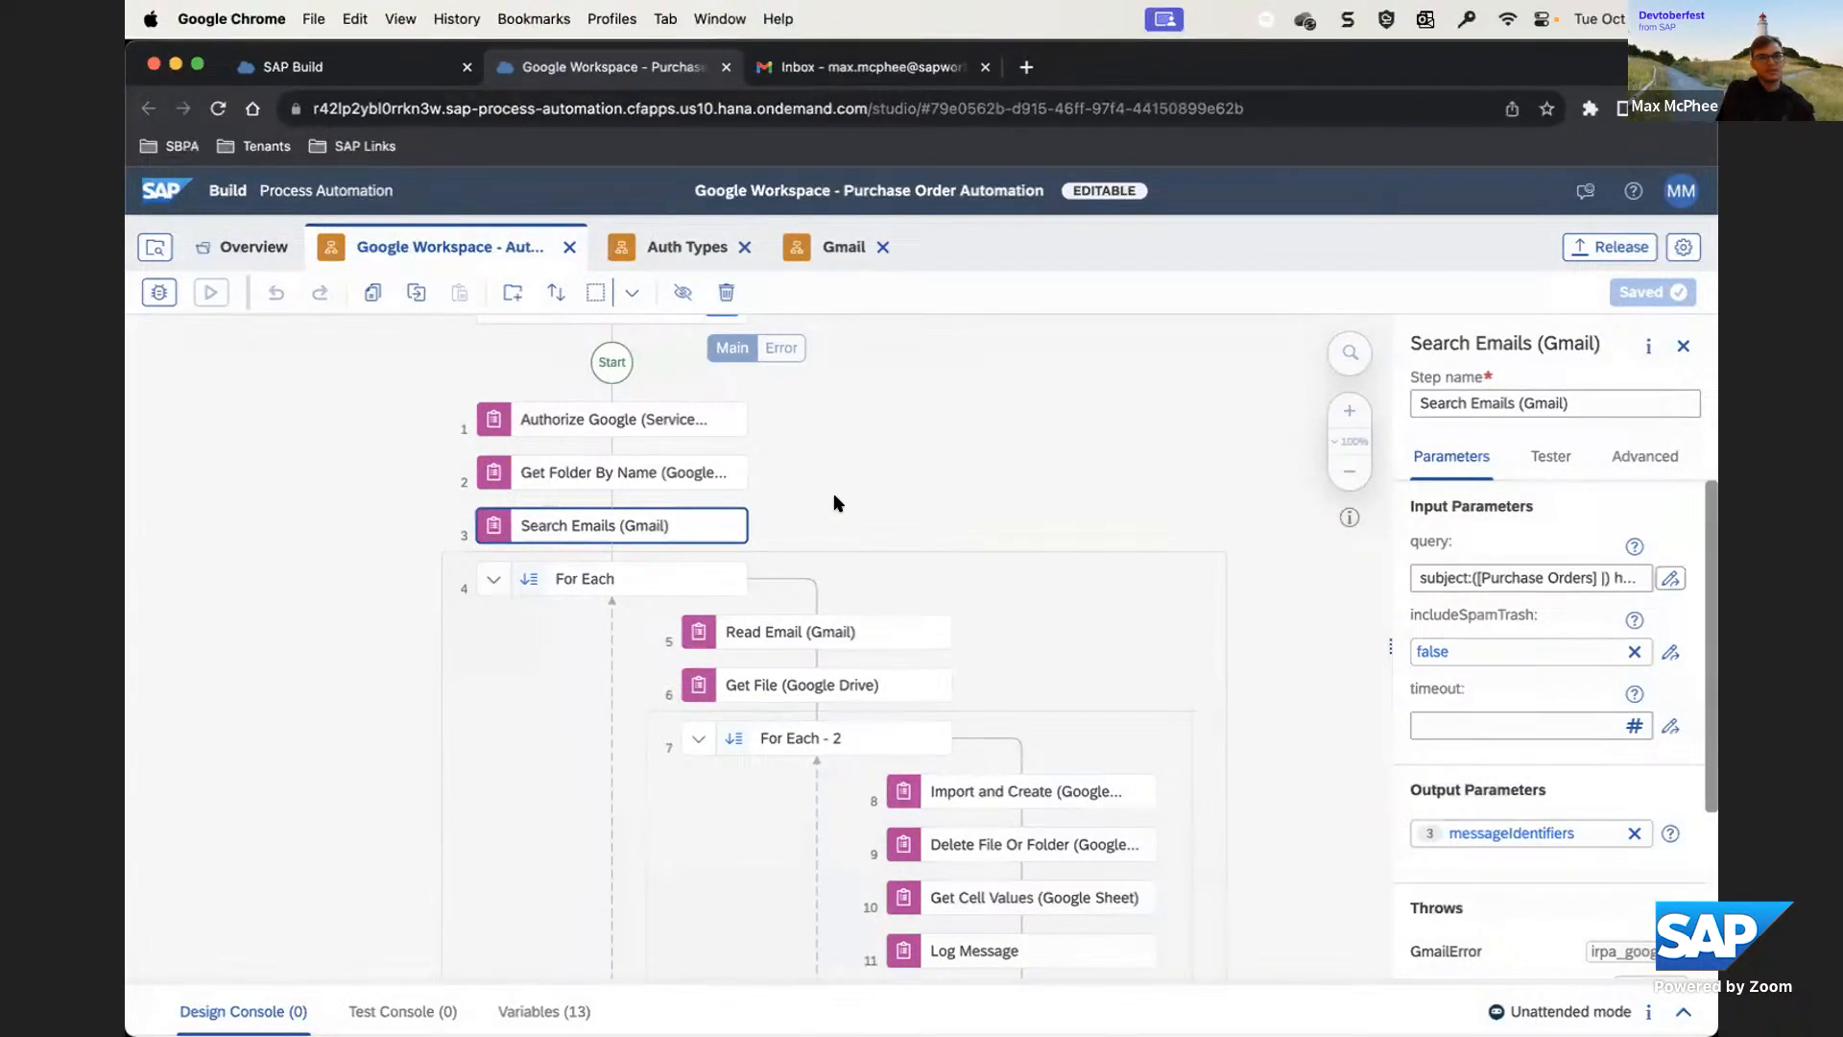
# Inspect the outer For Each loop and its Read Email (Gmail) and Get File (Google Drive) parameters
pyautogui.click(655, 579)
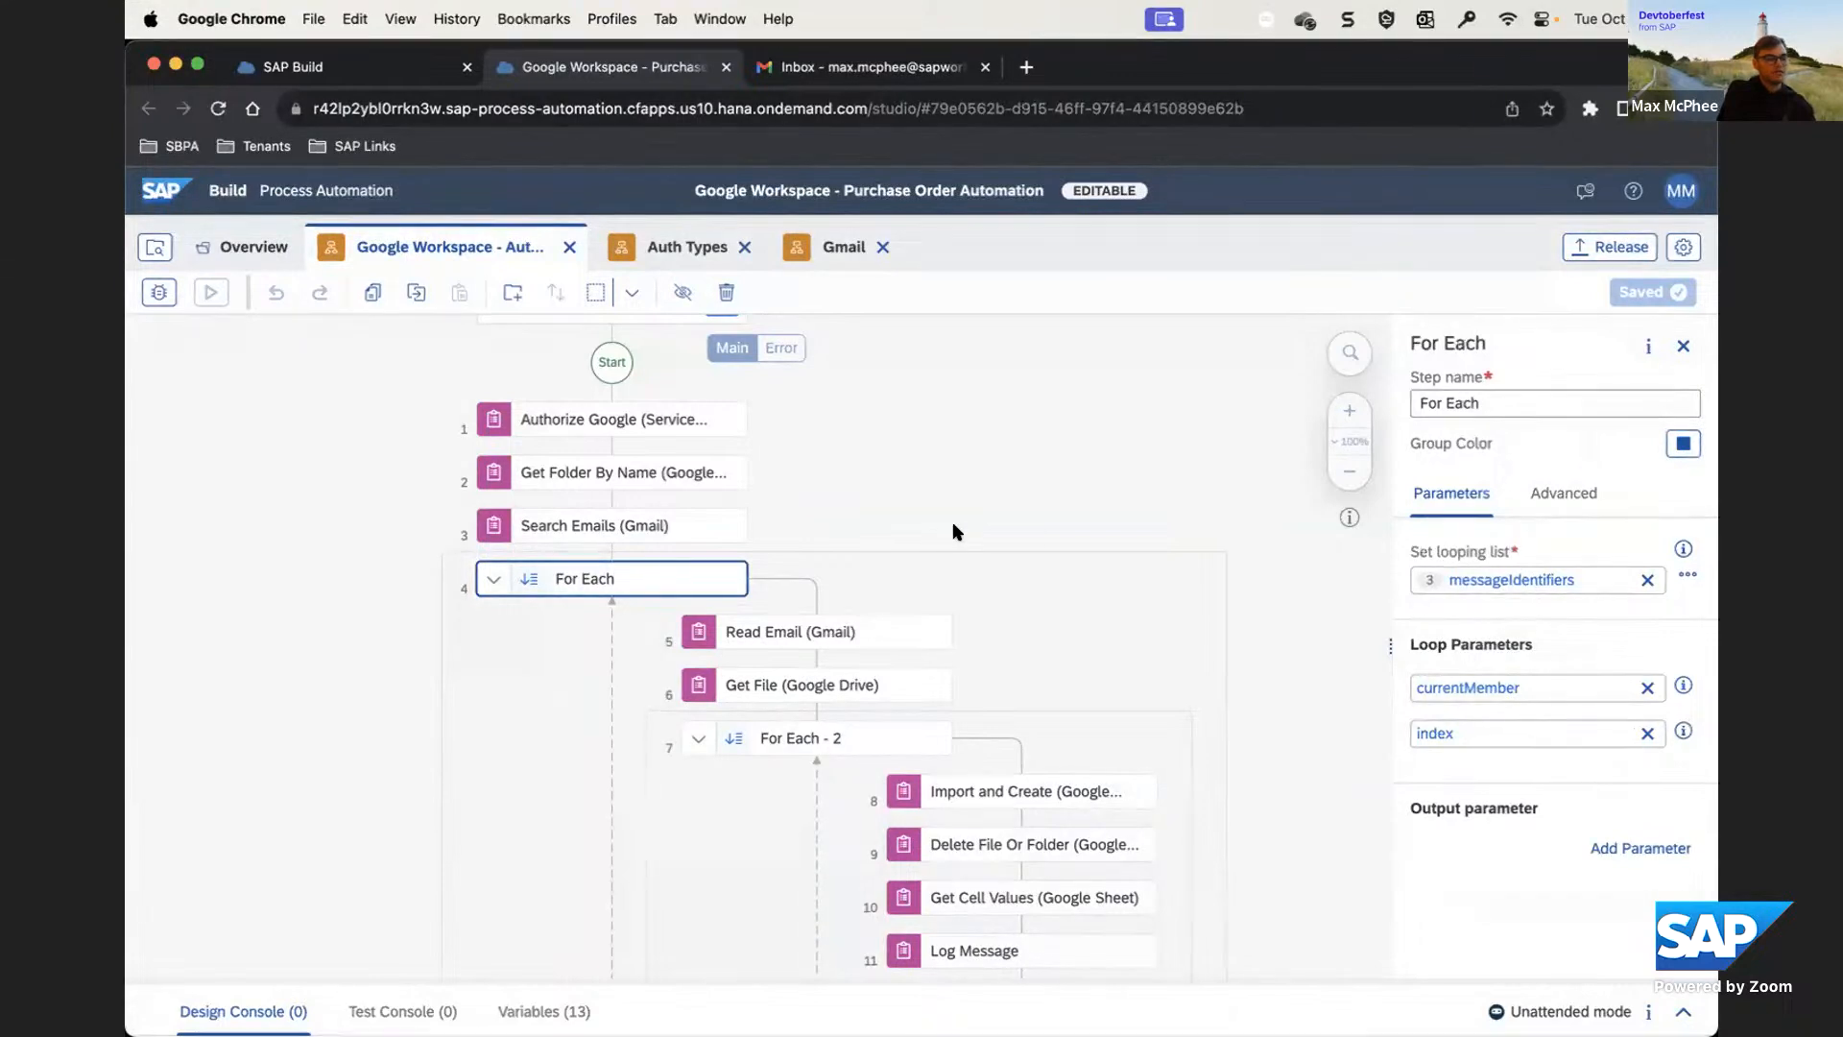
pyautogui.moveTo(877, 522); pyautogui.dragTo(716, 442)
pyautogui.click(713, 545)
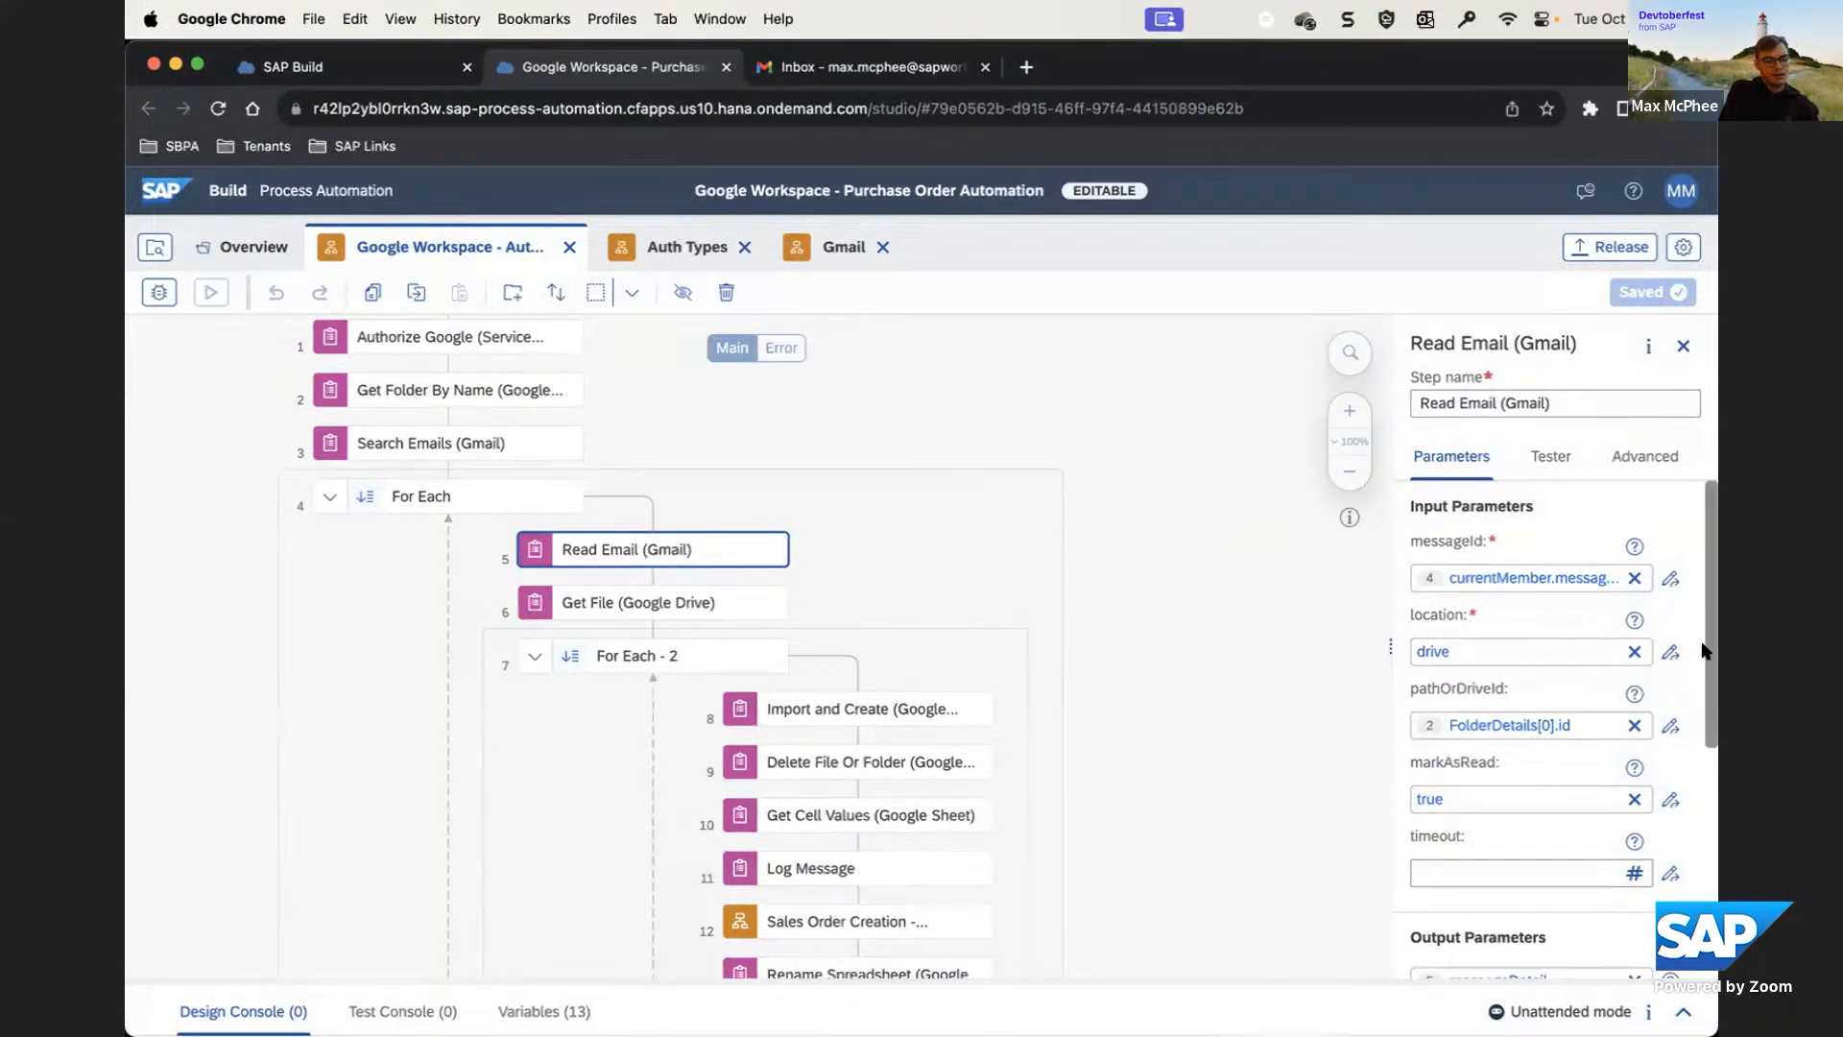
pyautogui.scroll(-3, 1683, 633)
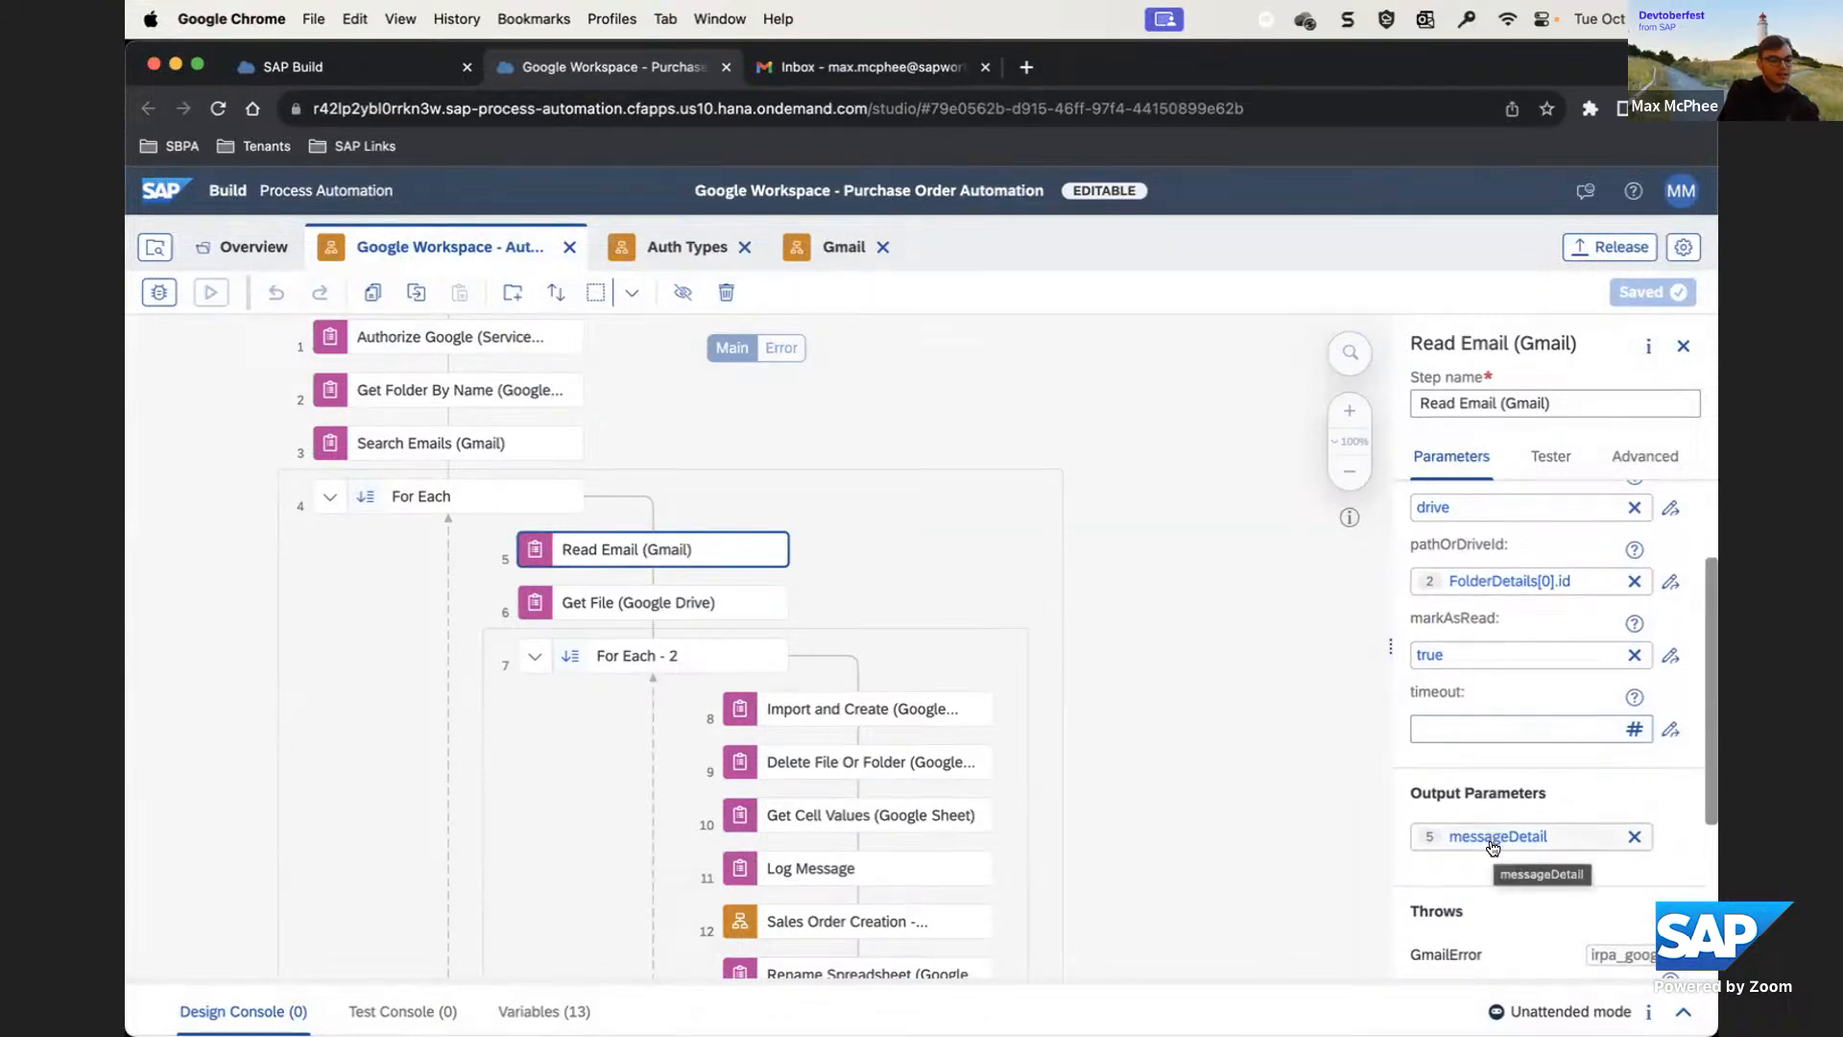
pyautogui.click(699, 601)
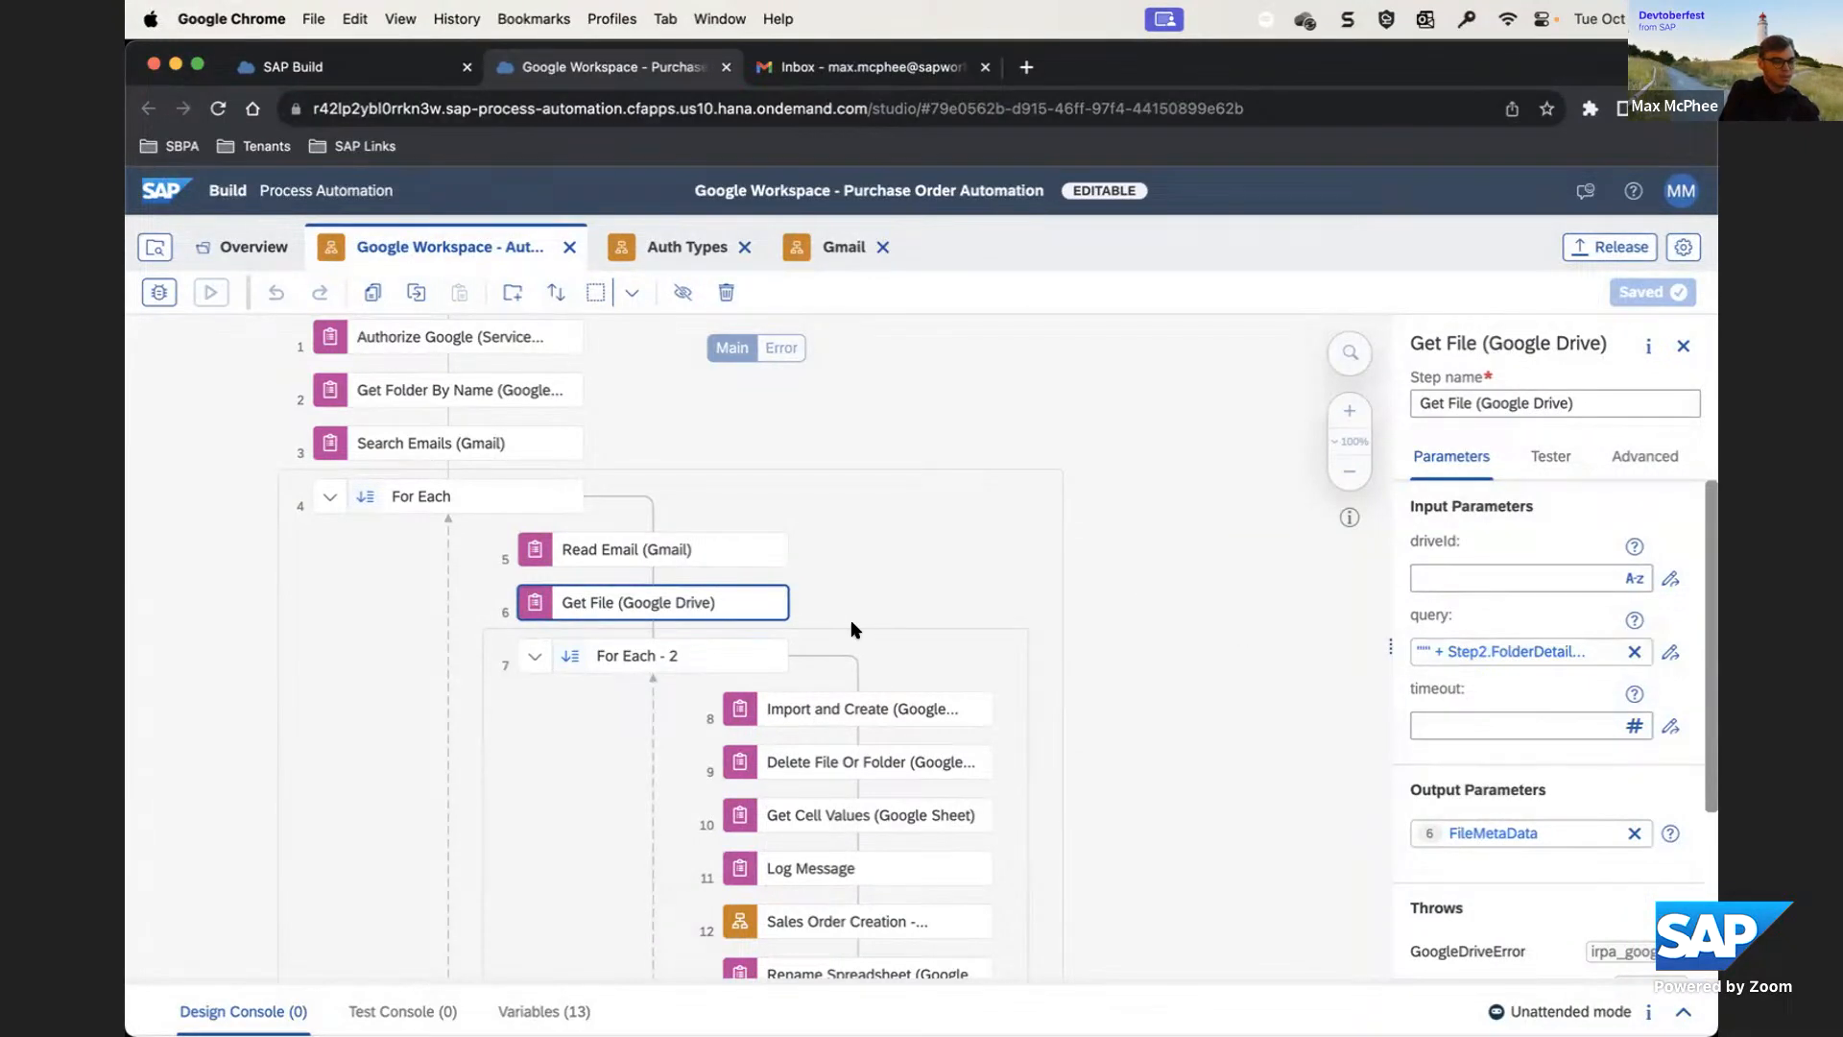
pyautogui.moveTo(873, 546); pyautogui.dragTo(751, 493)
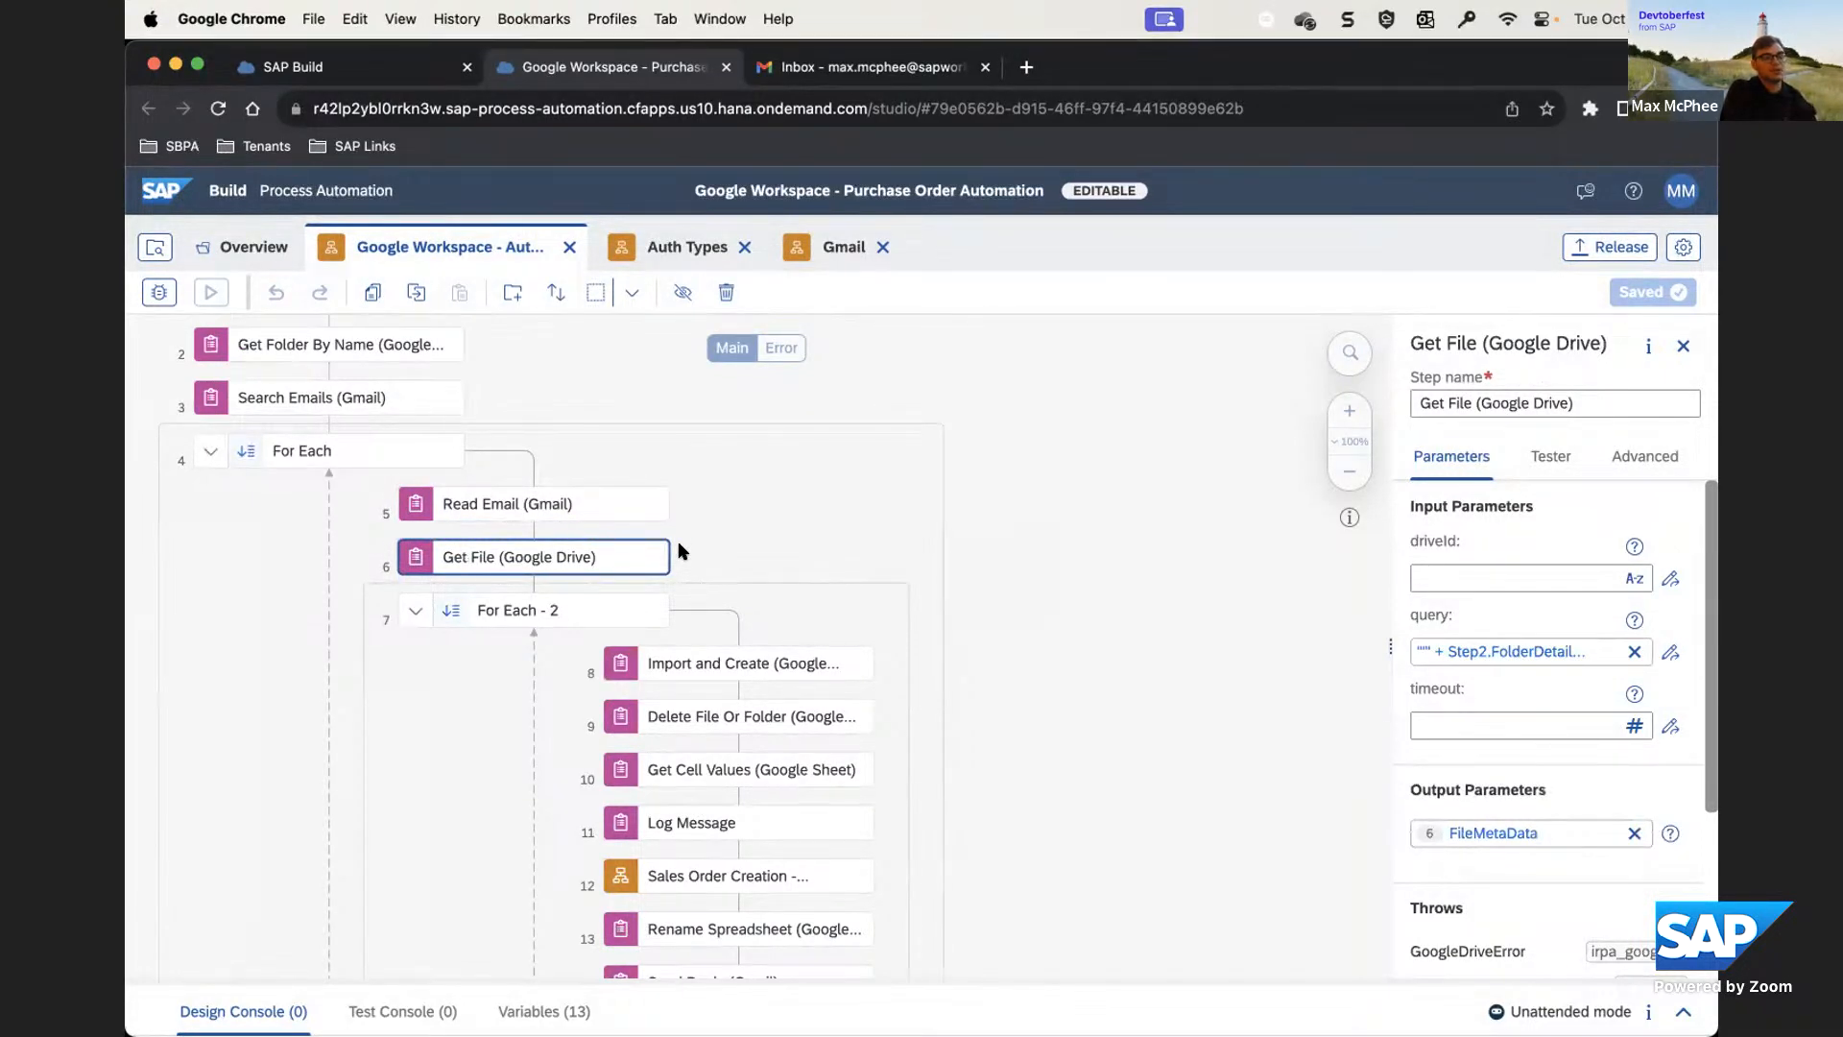
# Inspect the For Each - 2 loop and its Import and Create, Delete File Or Folder, and Get Cell Values parameters
pyautogui.click(625, 616)
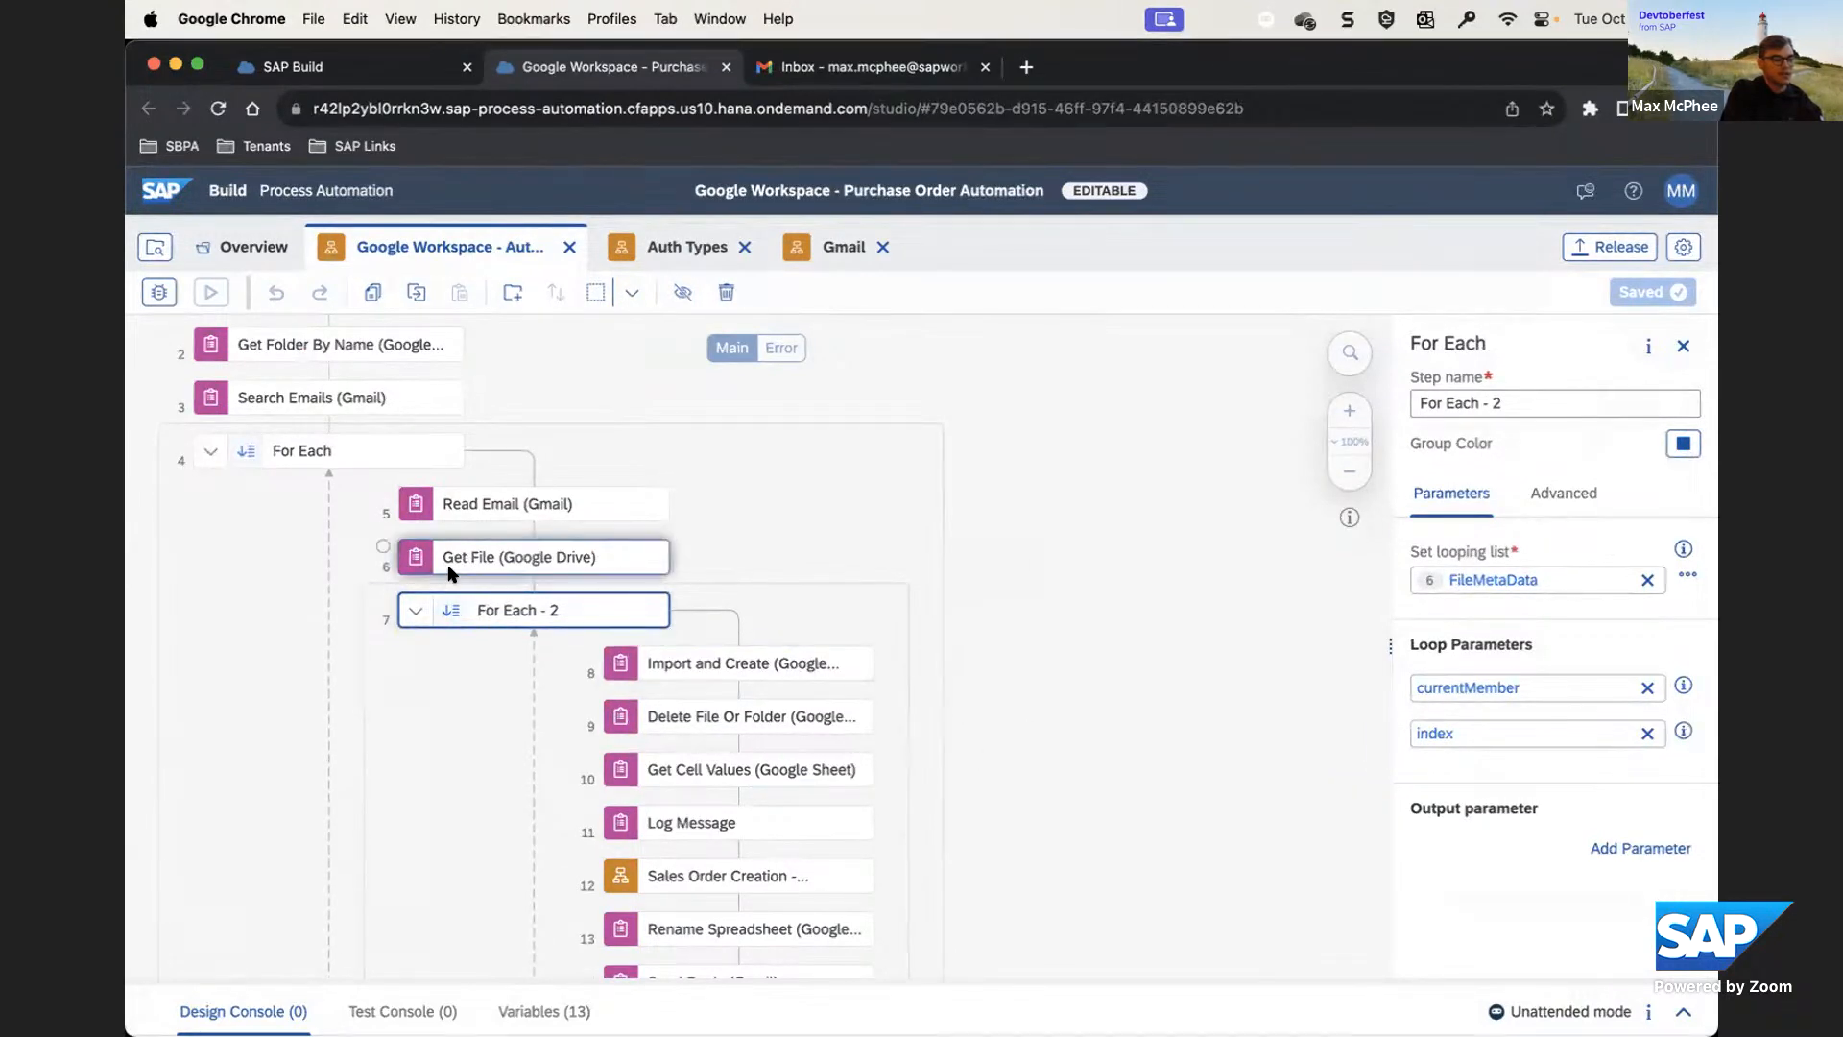
pyautogui.click(702, 655)
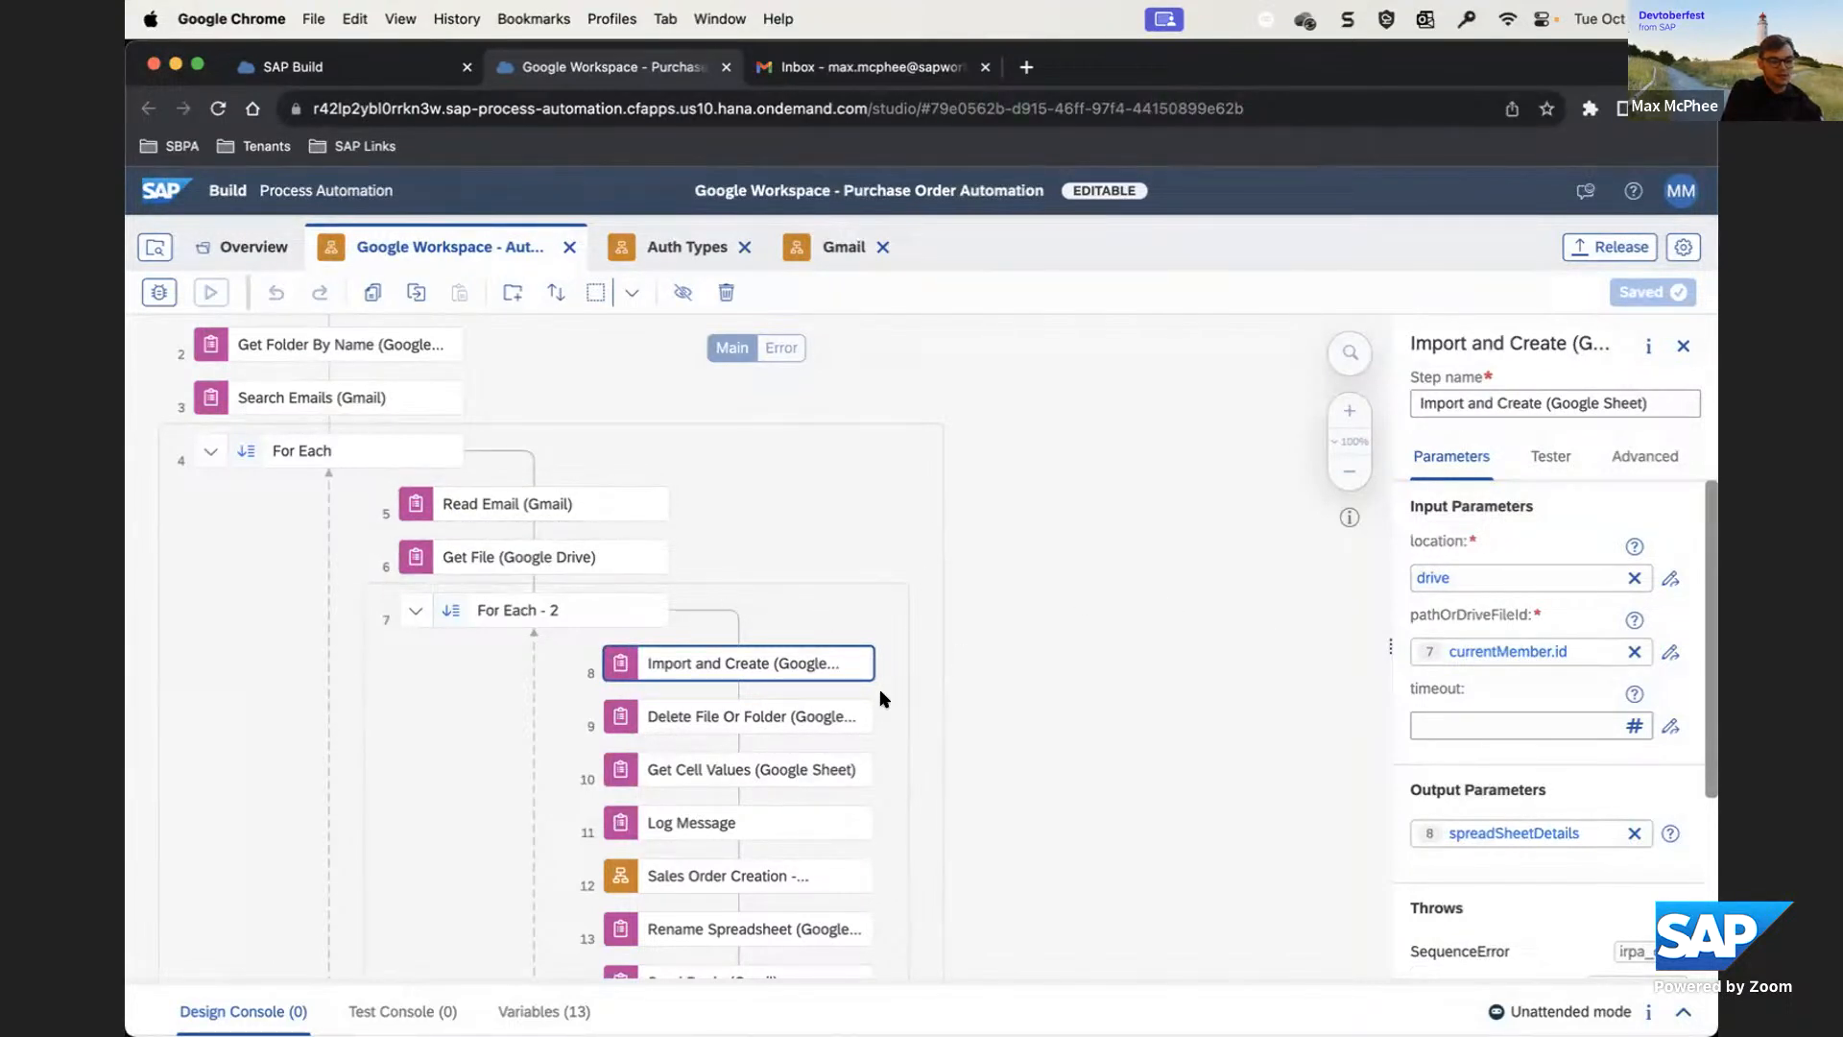
pyautogui.click(857, 715)
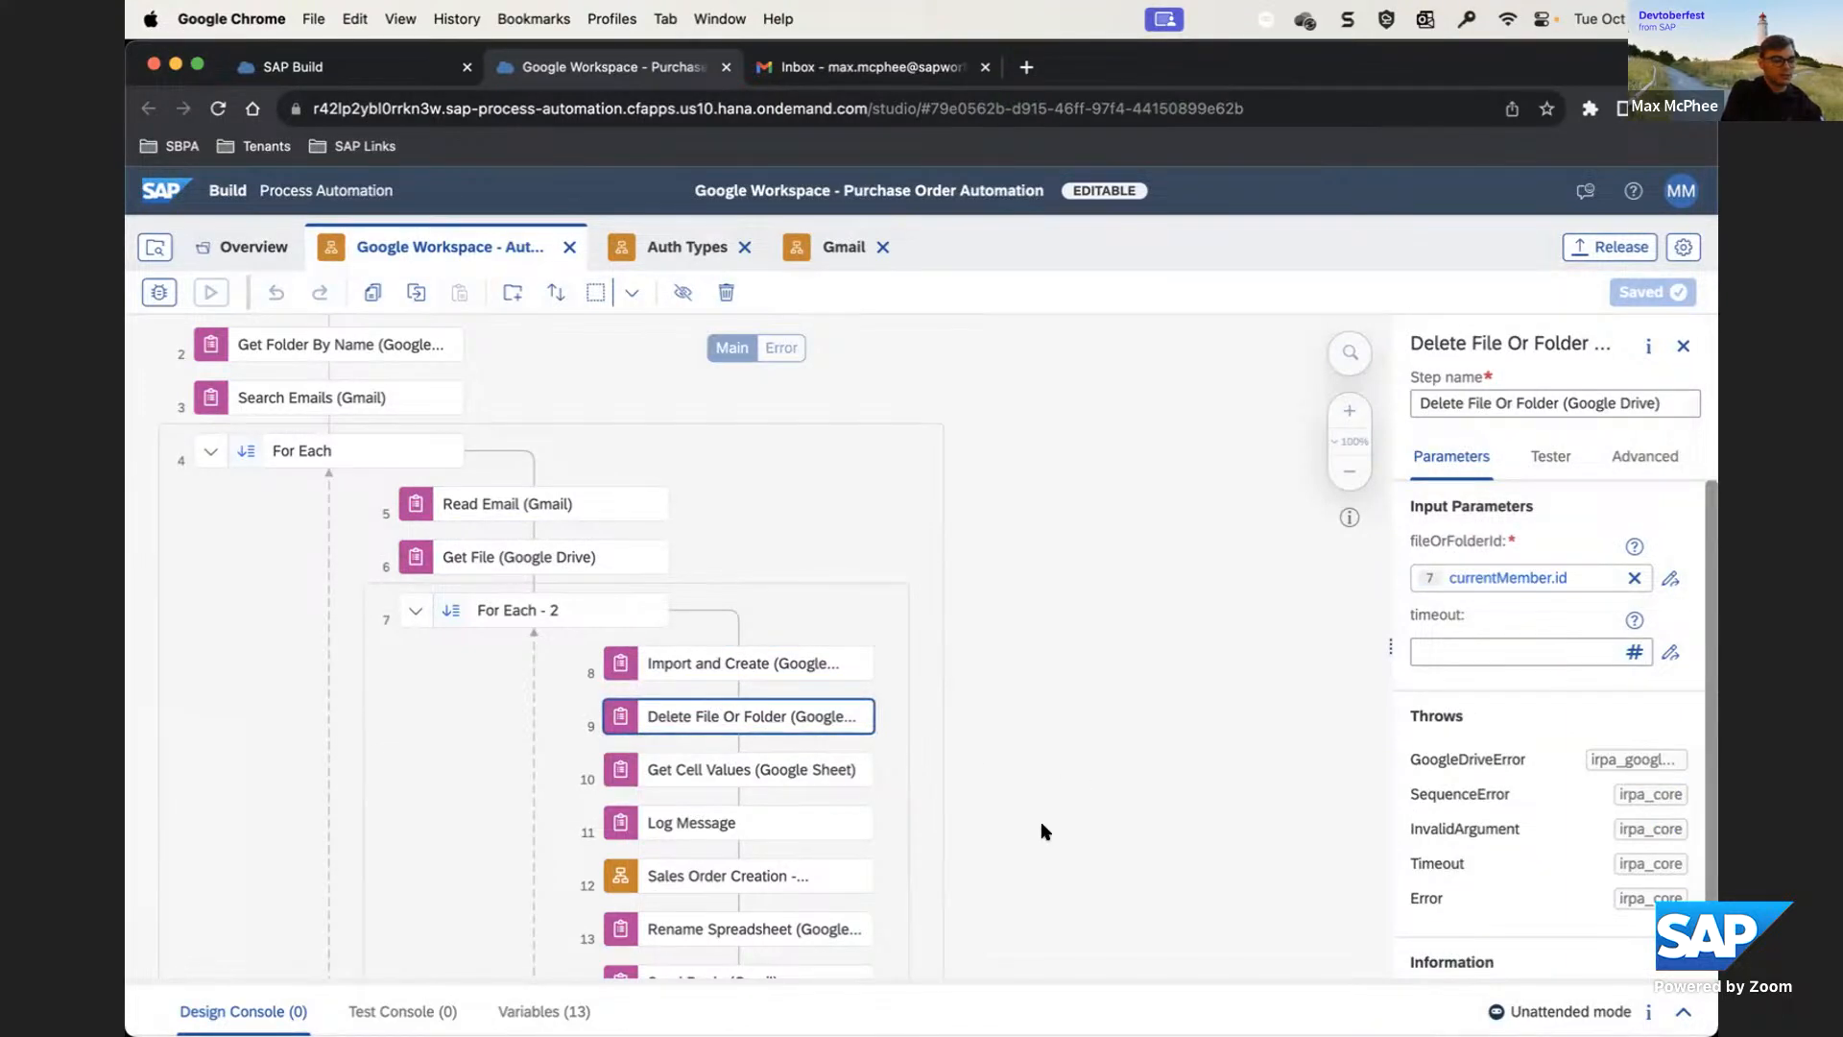
pyautogui.click(798, 771)
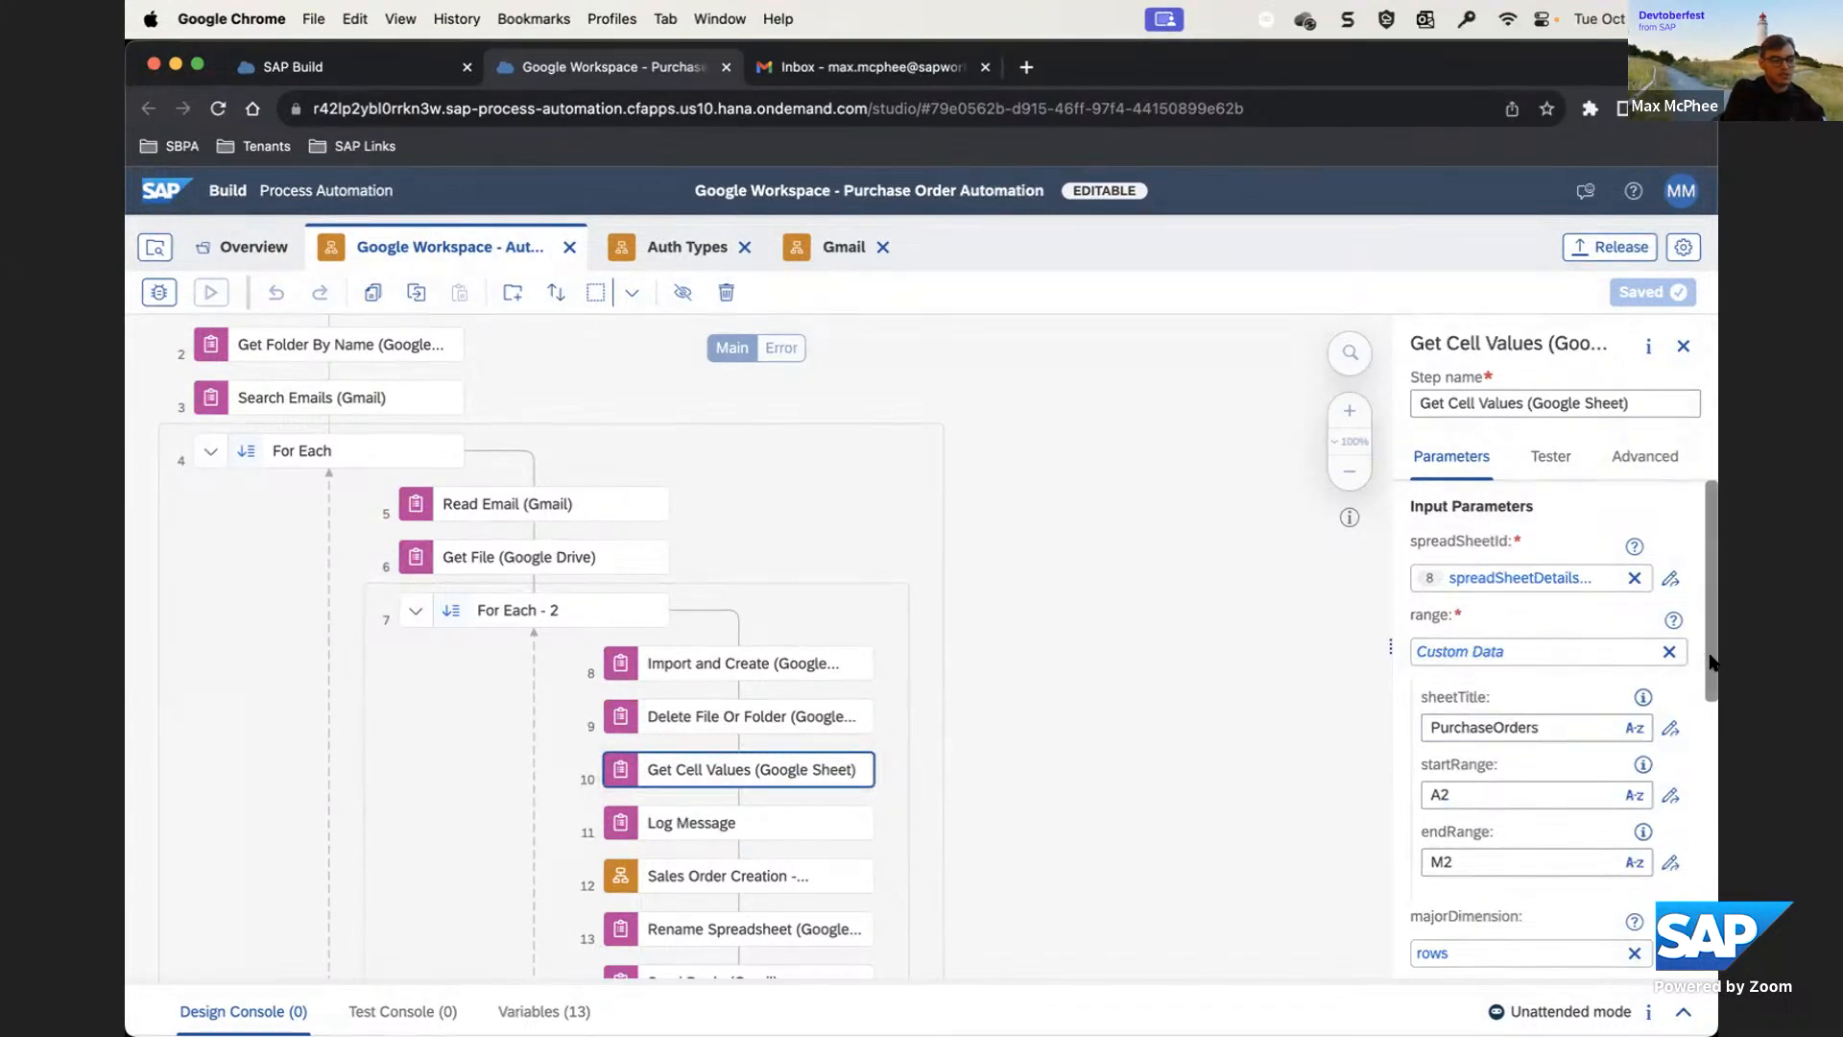
pyautogui.moveTo(1714, 660); pyautogui.dragTo(1712, 707)
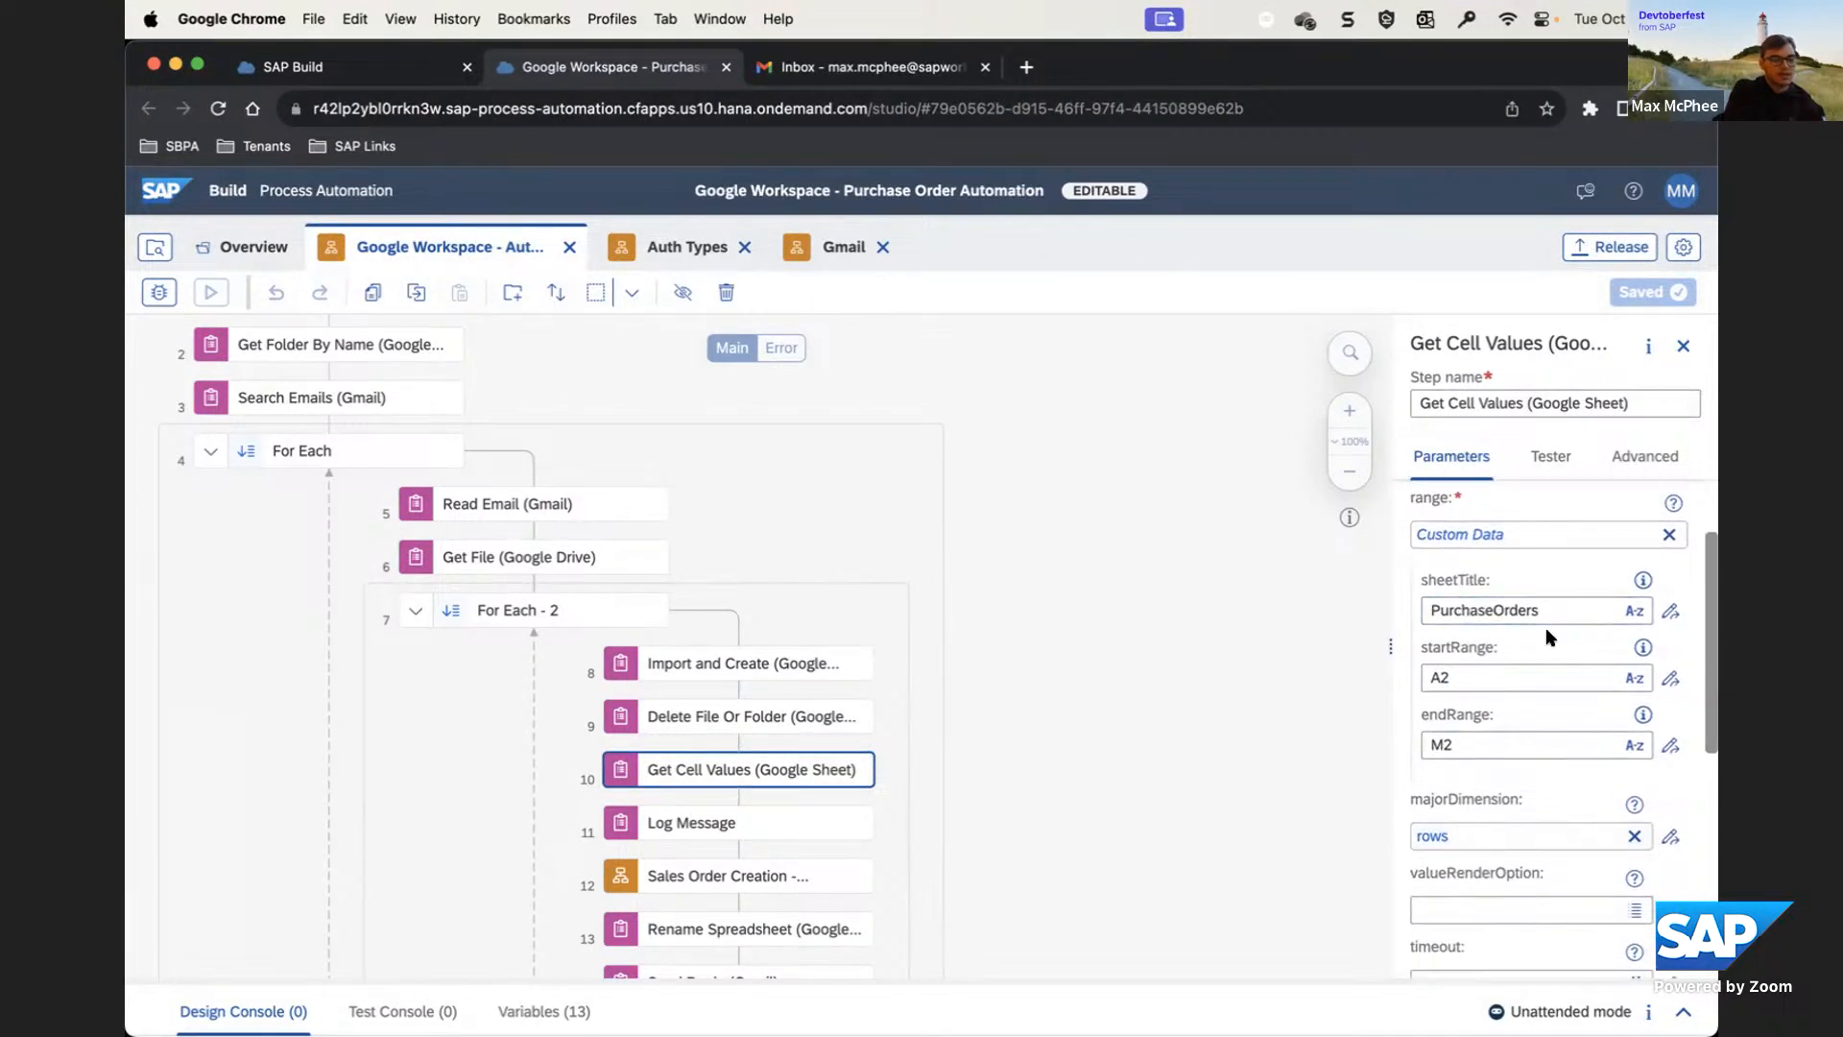
pyautogui.moveTo(1706, 689); pyautogui.dragTo(1710, 638)
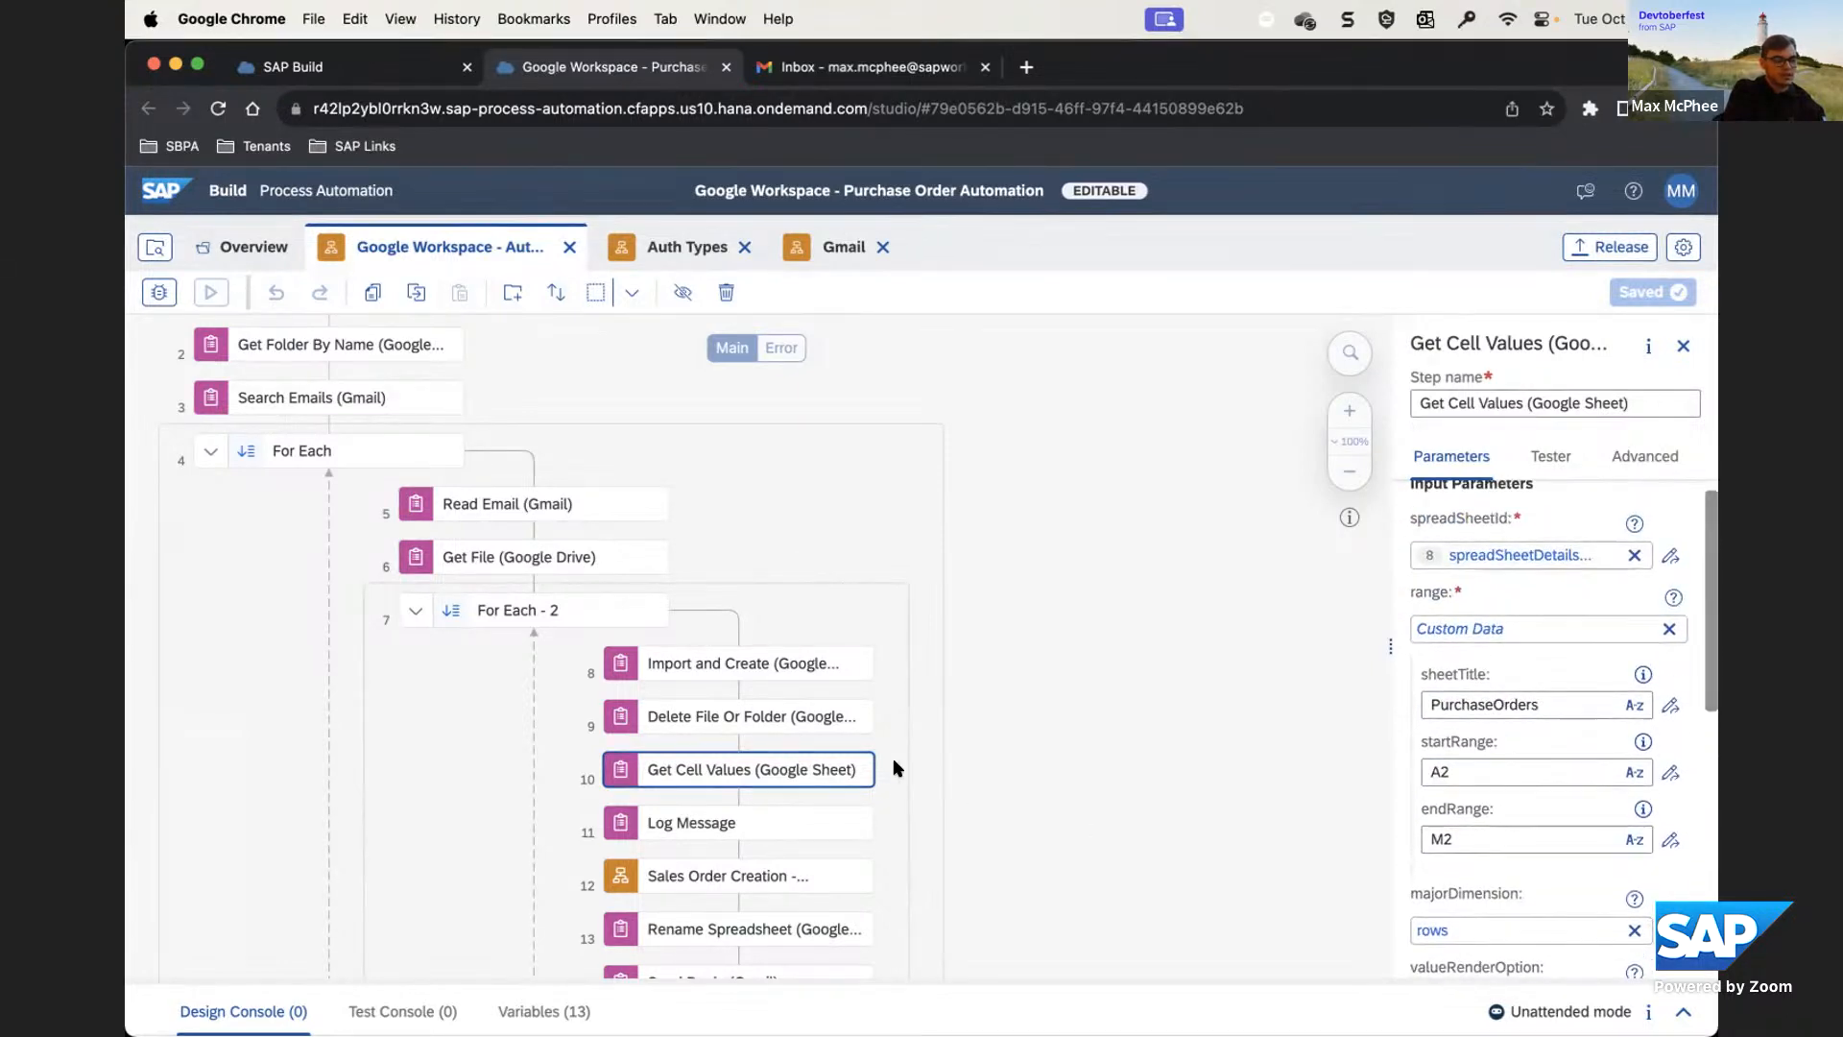
# Inspect Log Message, Sales Order Creation and Rename Spreadsheet, and examine the newTitle expression without changing it
pyautogui.click(832, 830)
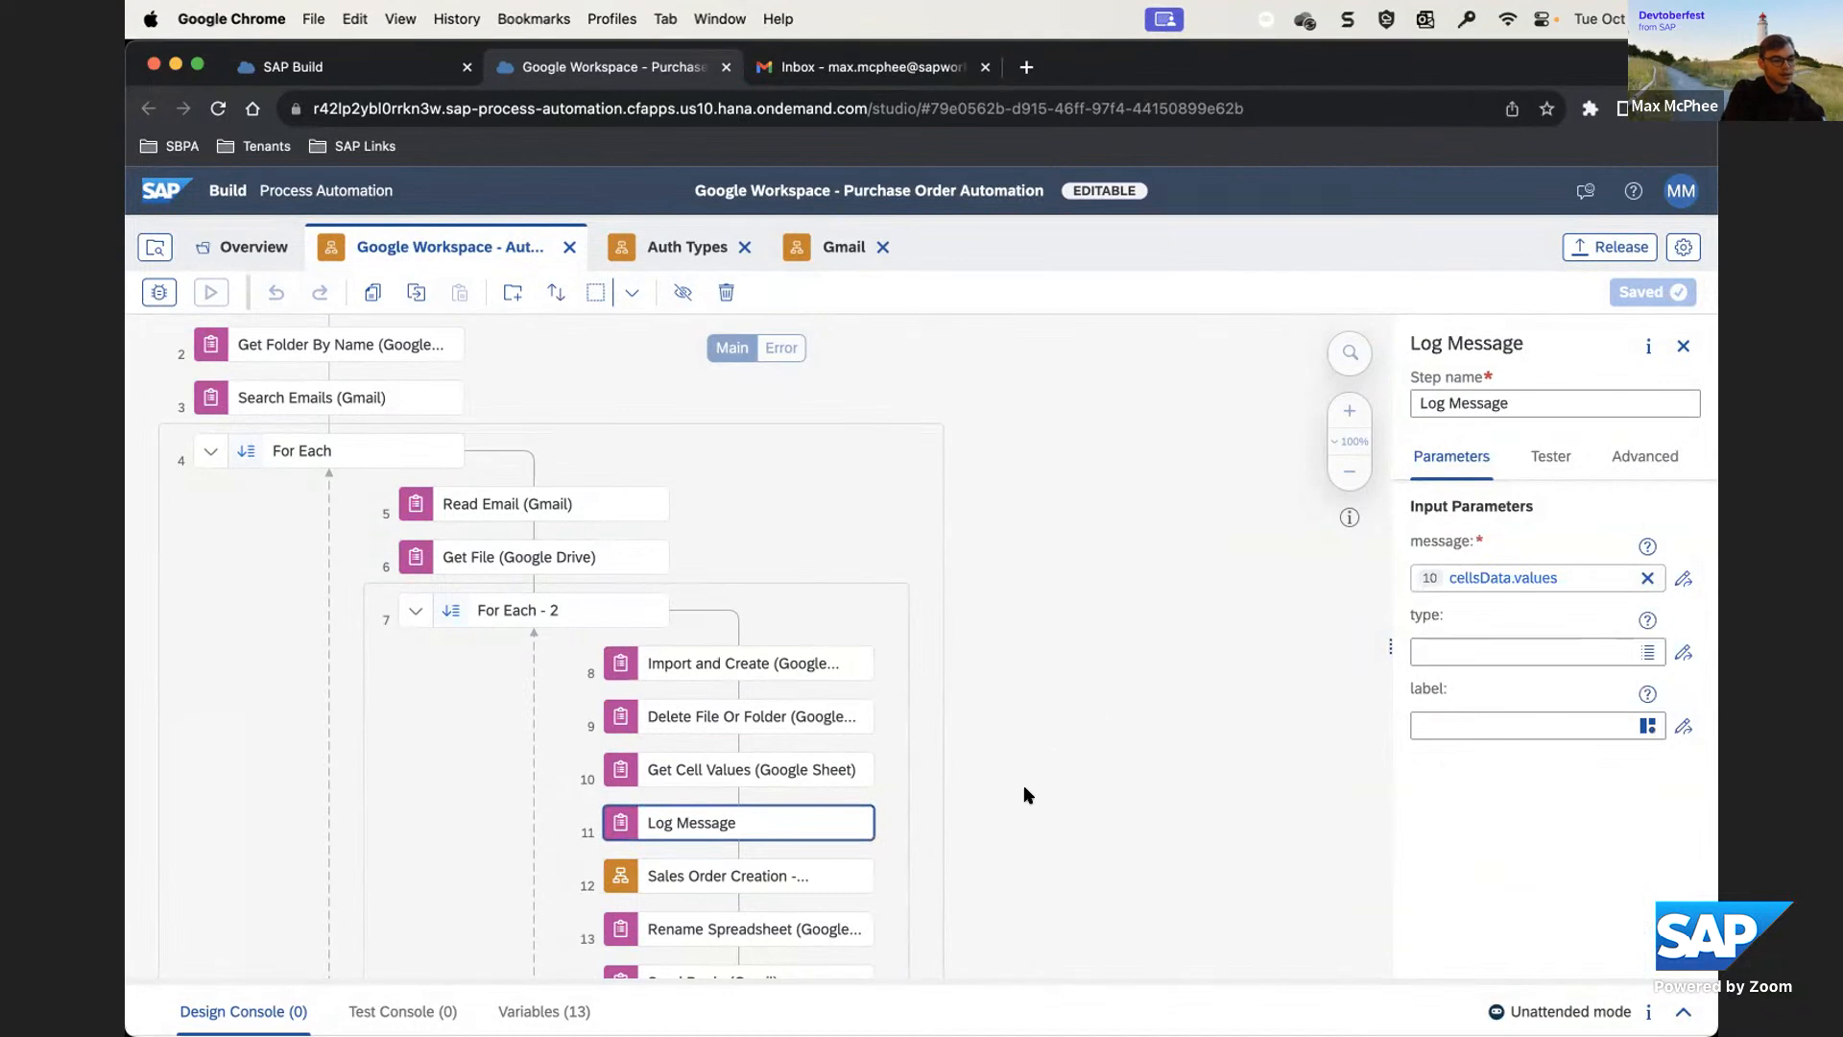
pyautogui.scroll(-3, 1021, 781)
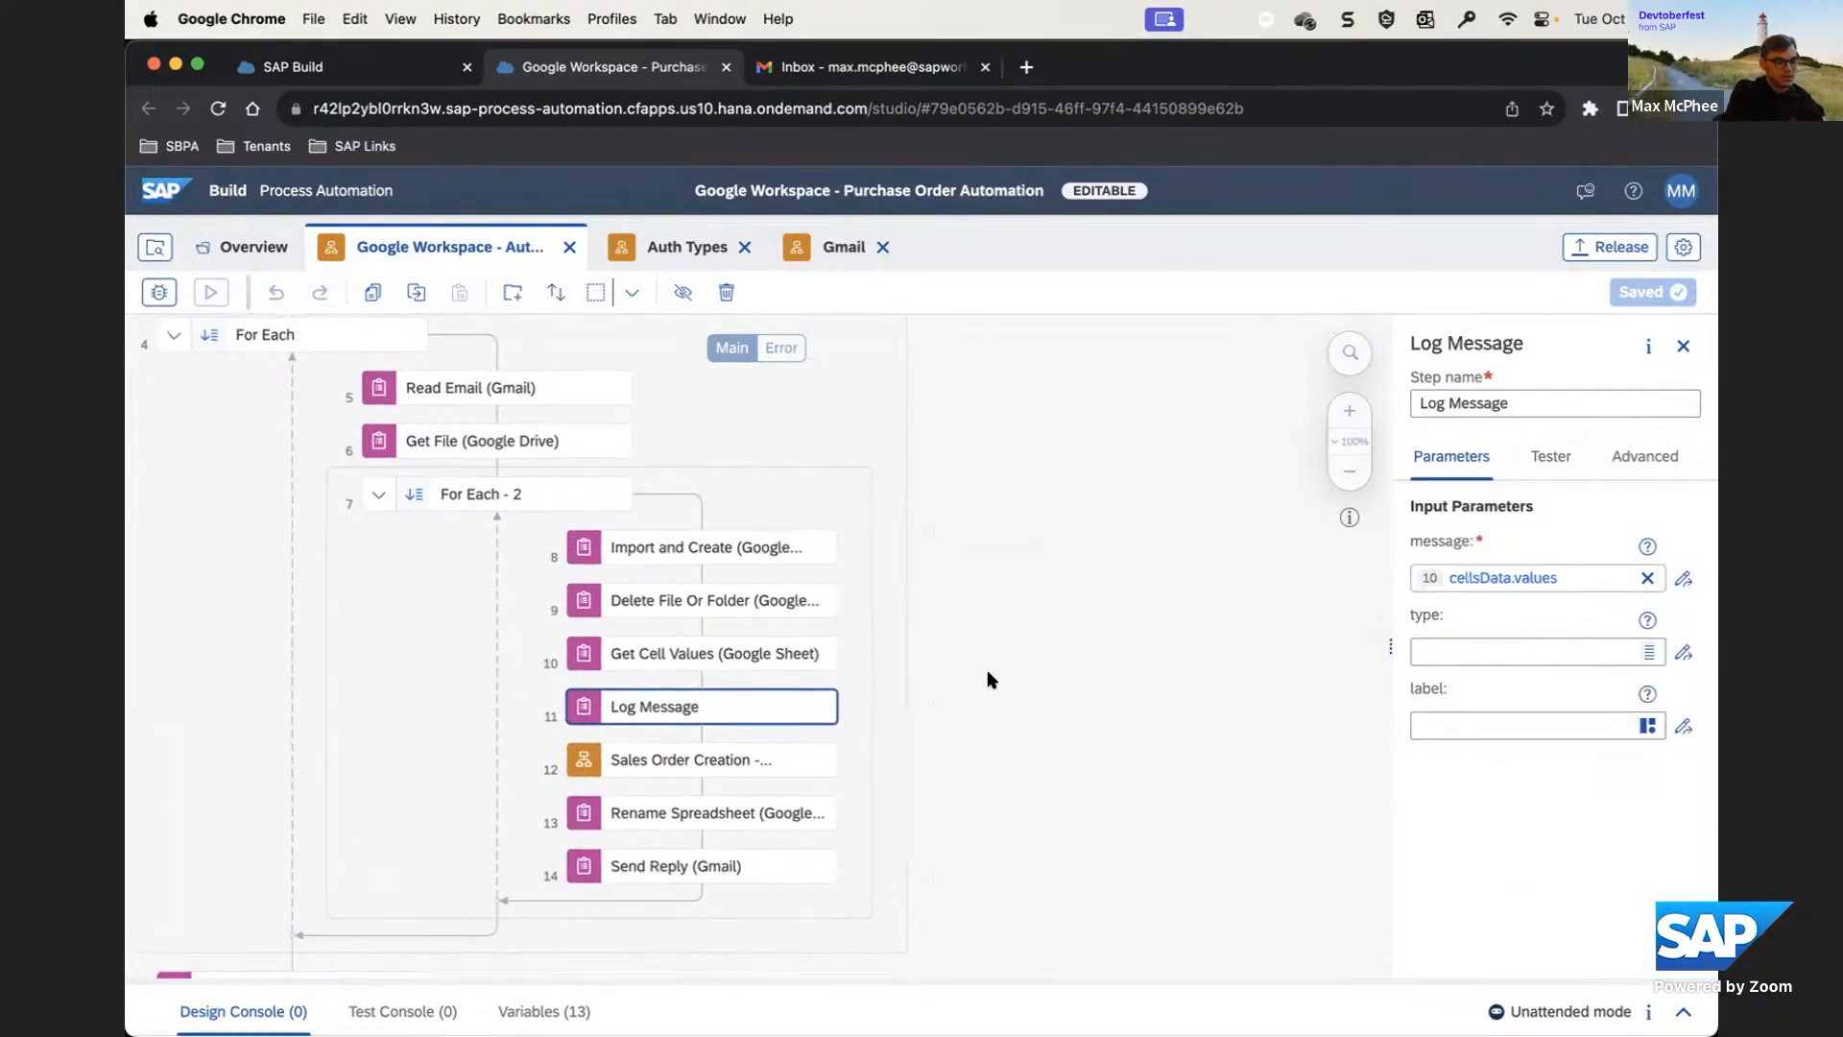
pyautogui.click(751, 770)
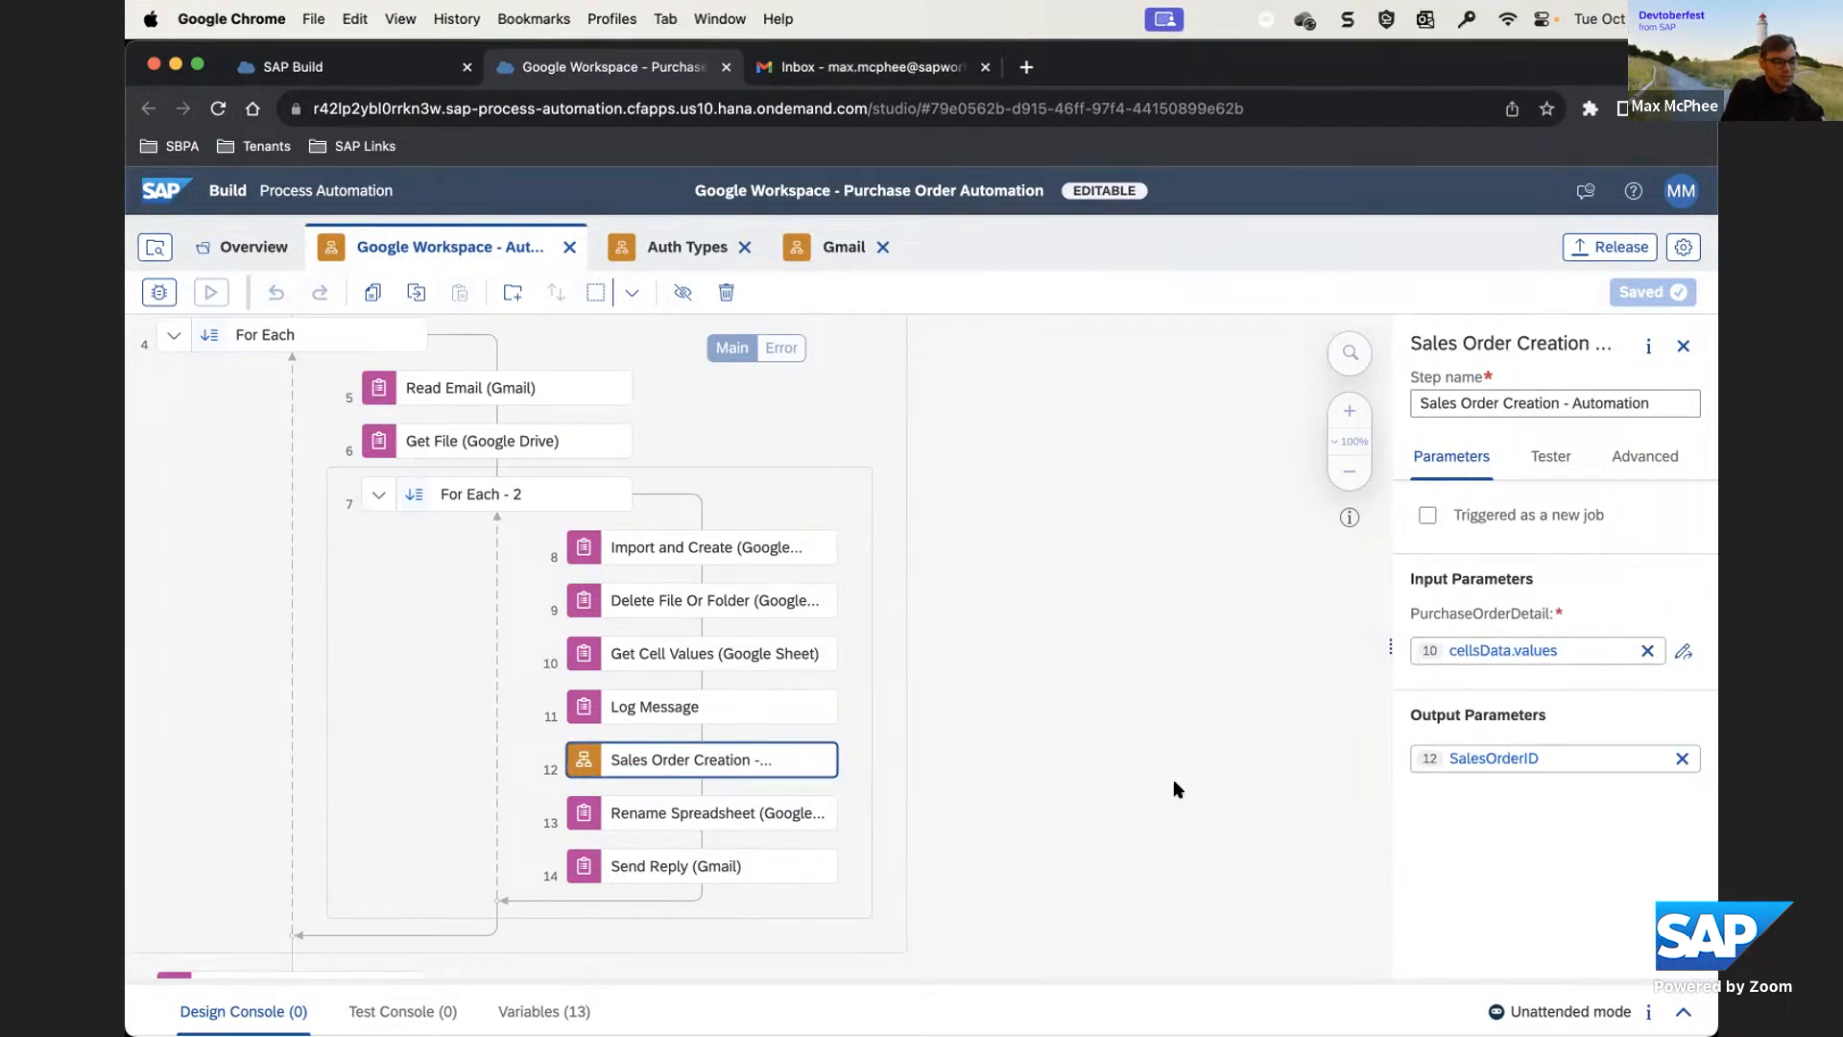
pyautogui.click(793, 814)
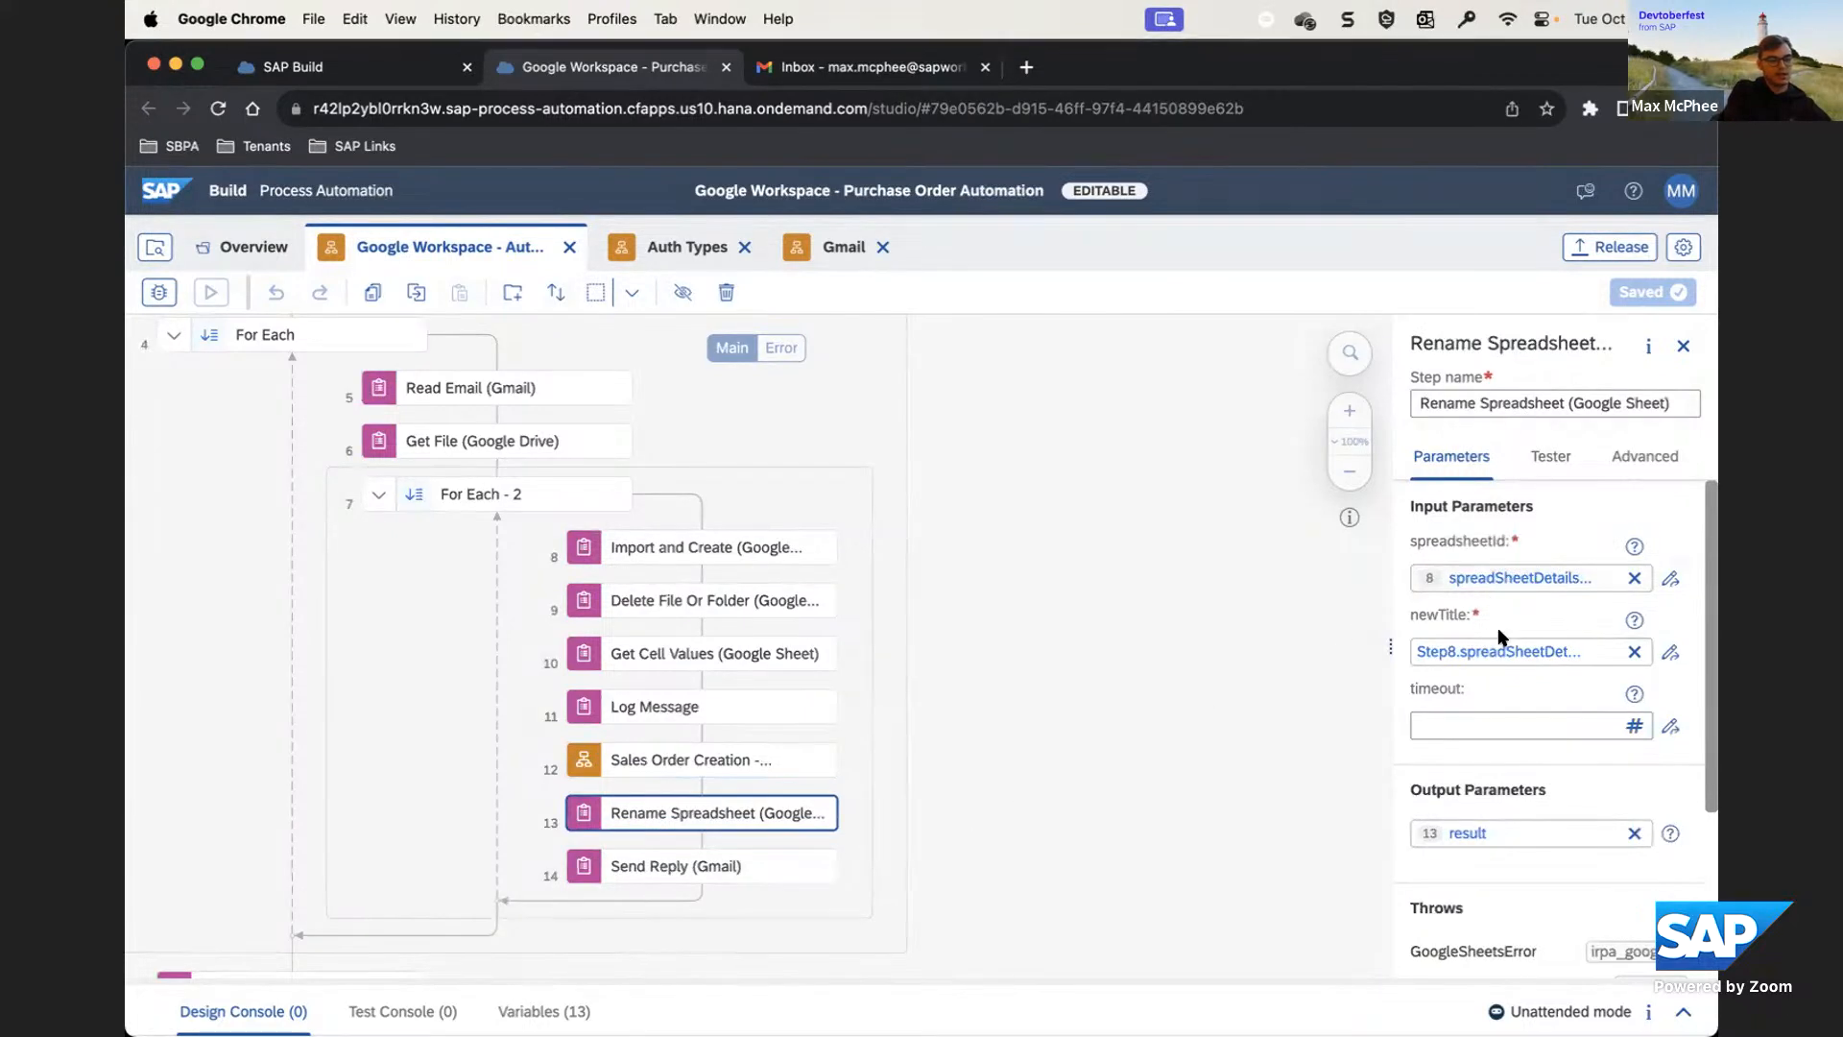
pyautogui.click(1502, 651)
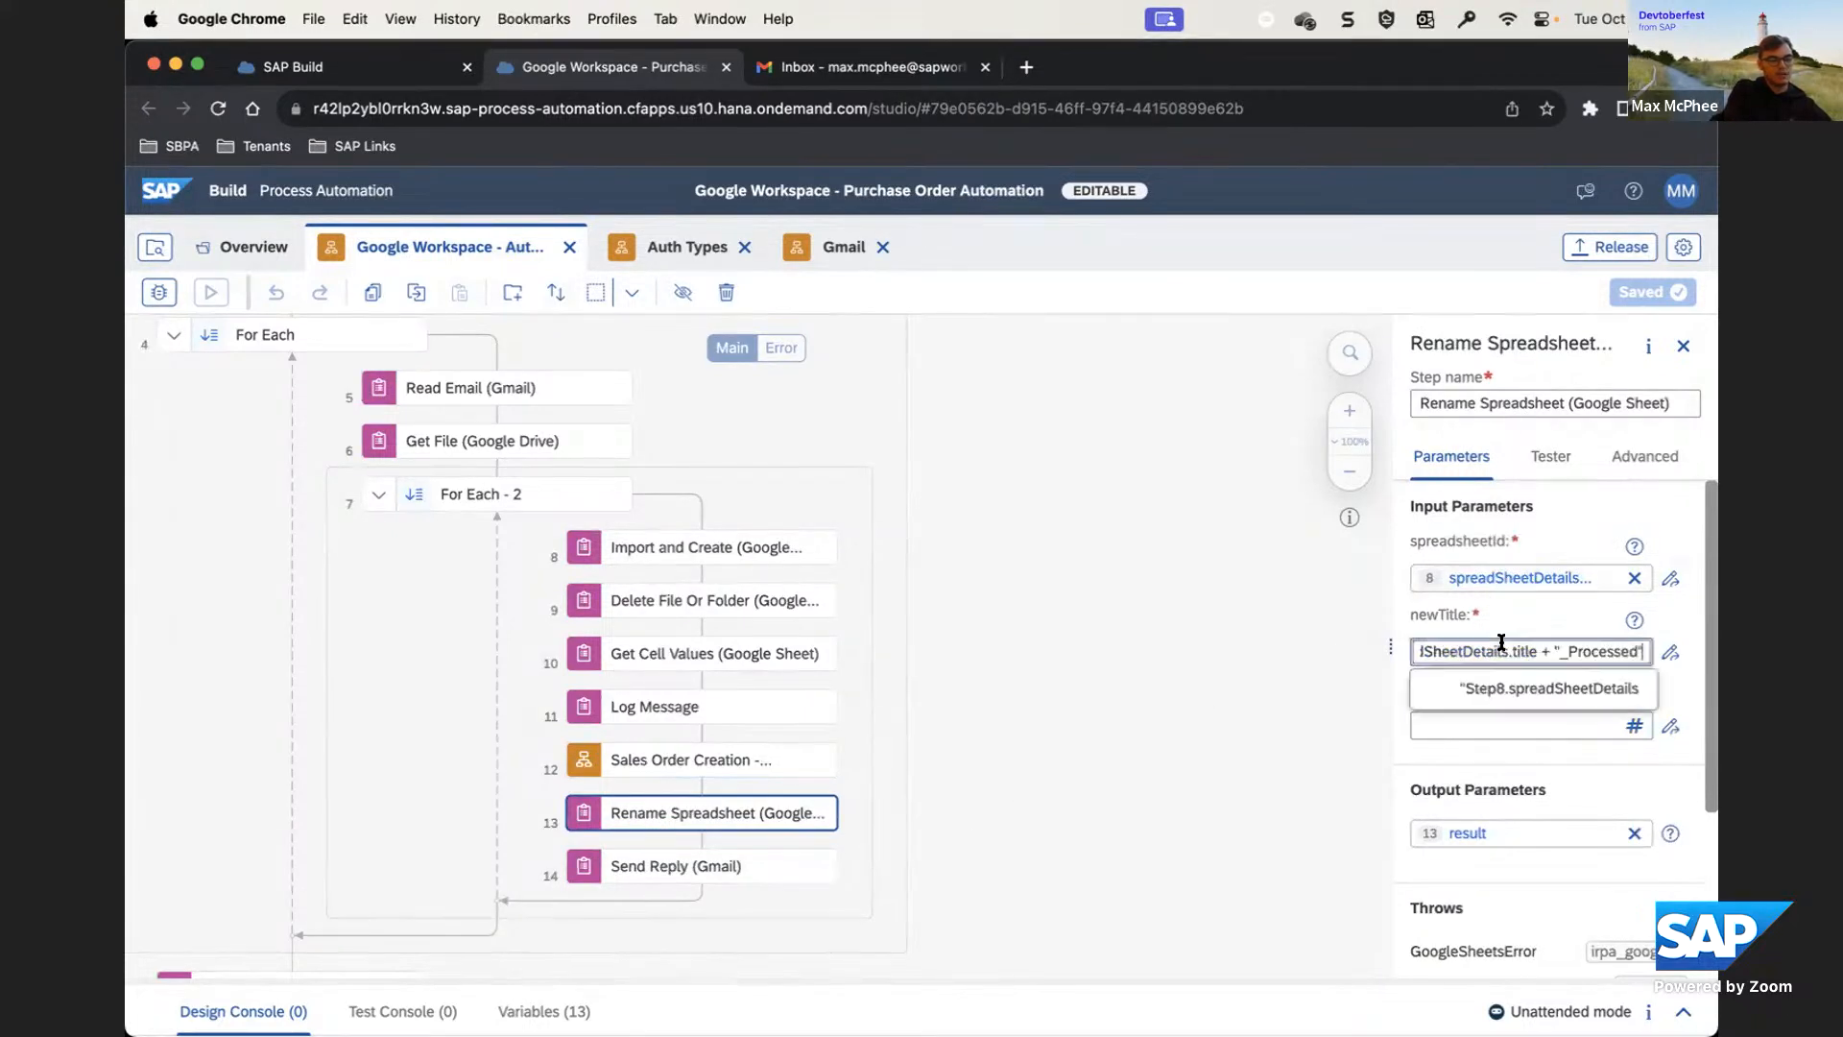
pyautogui.click(1671, 652)
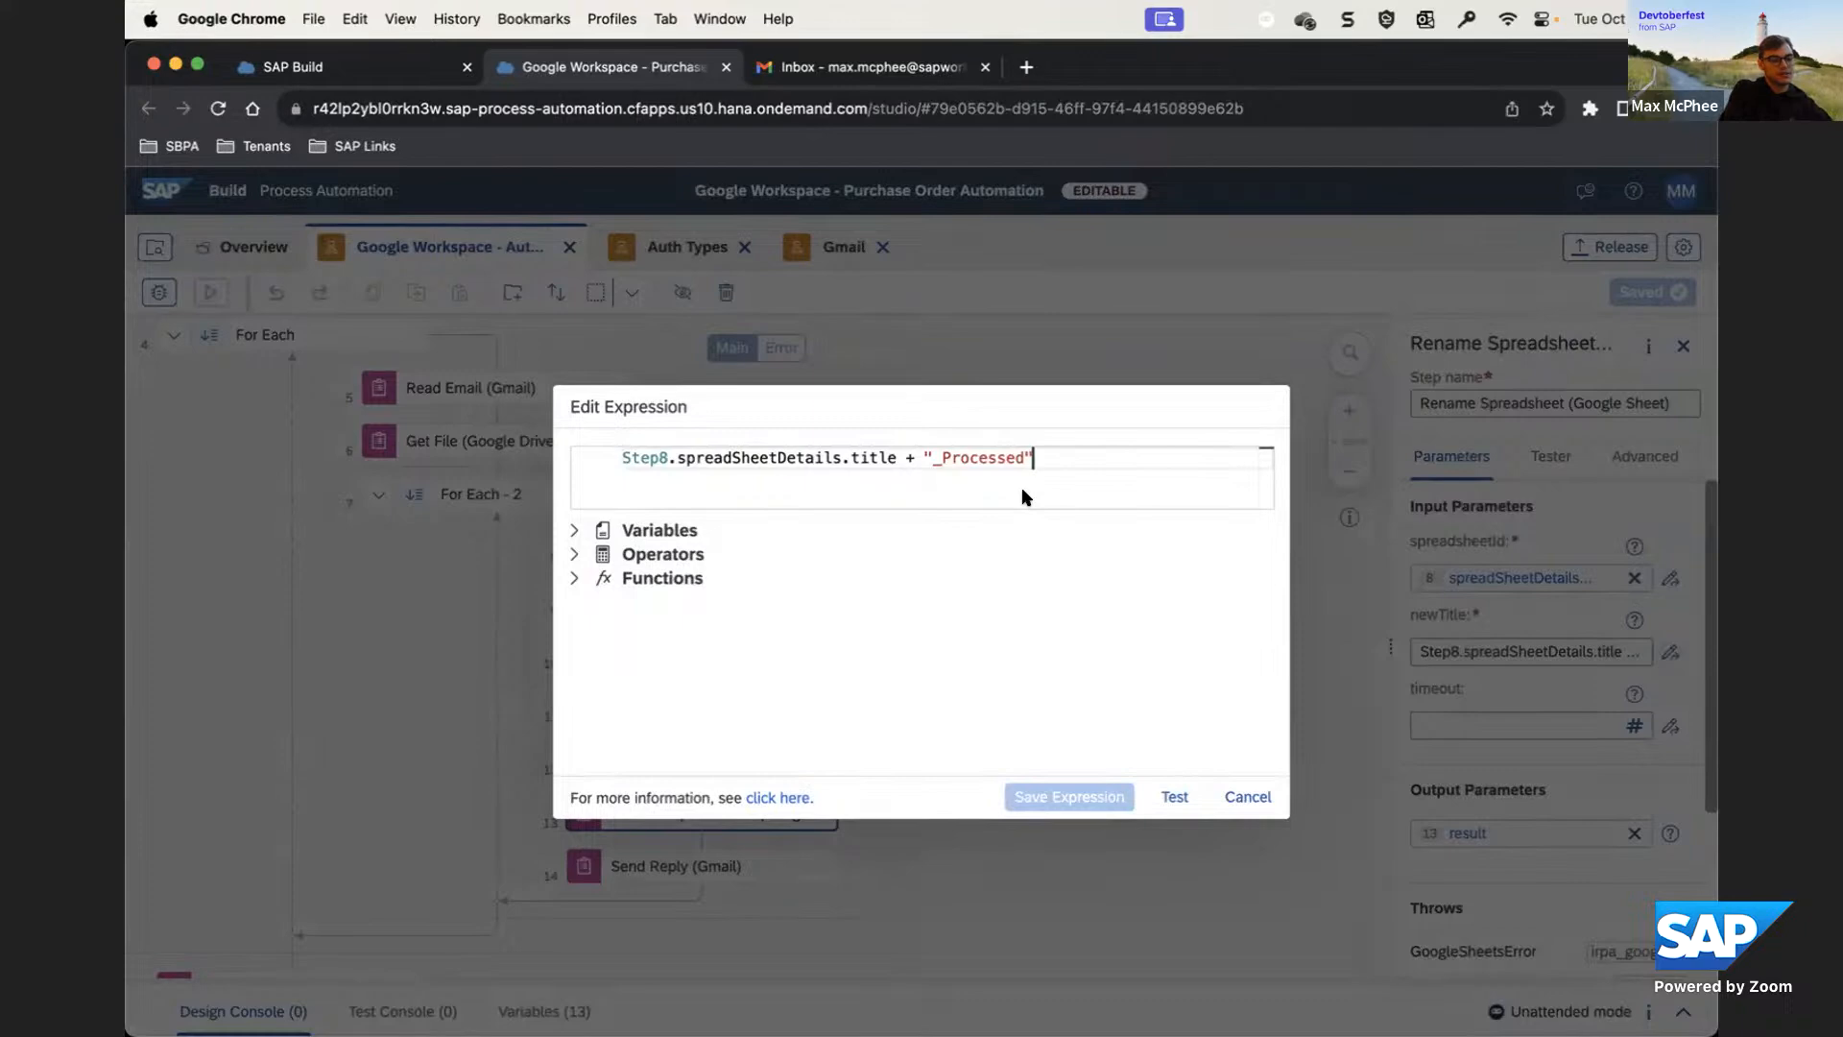
pyautogui.click(1248, 797)
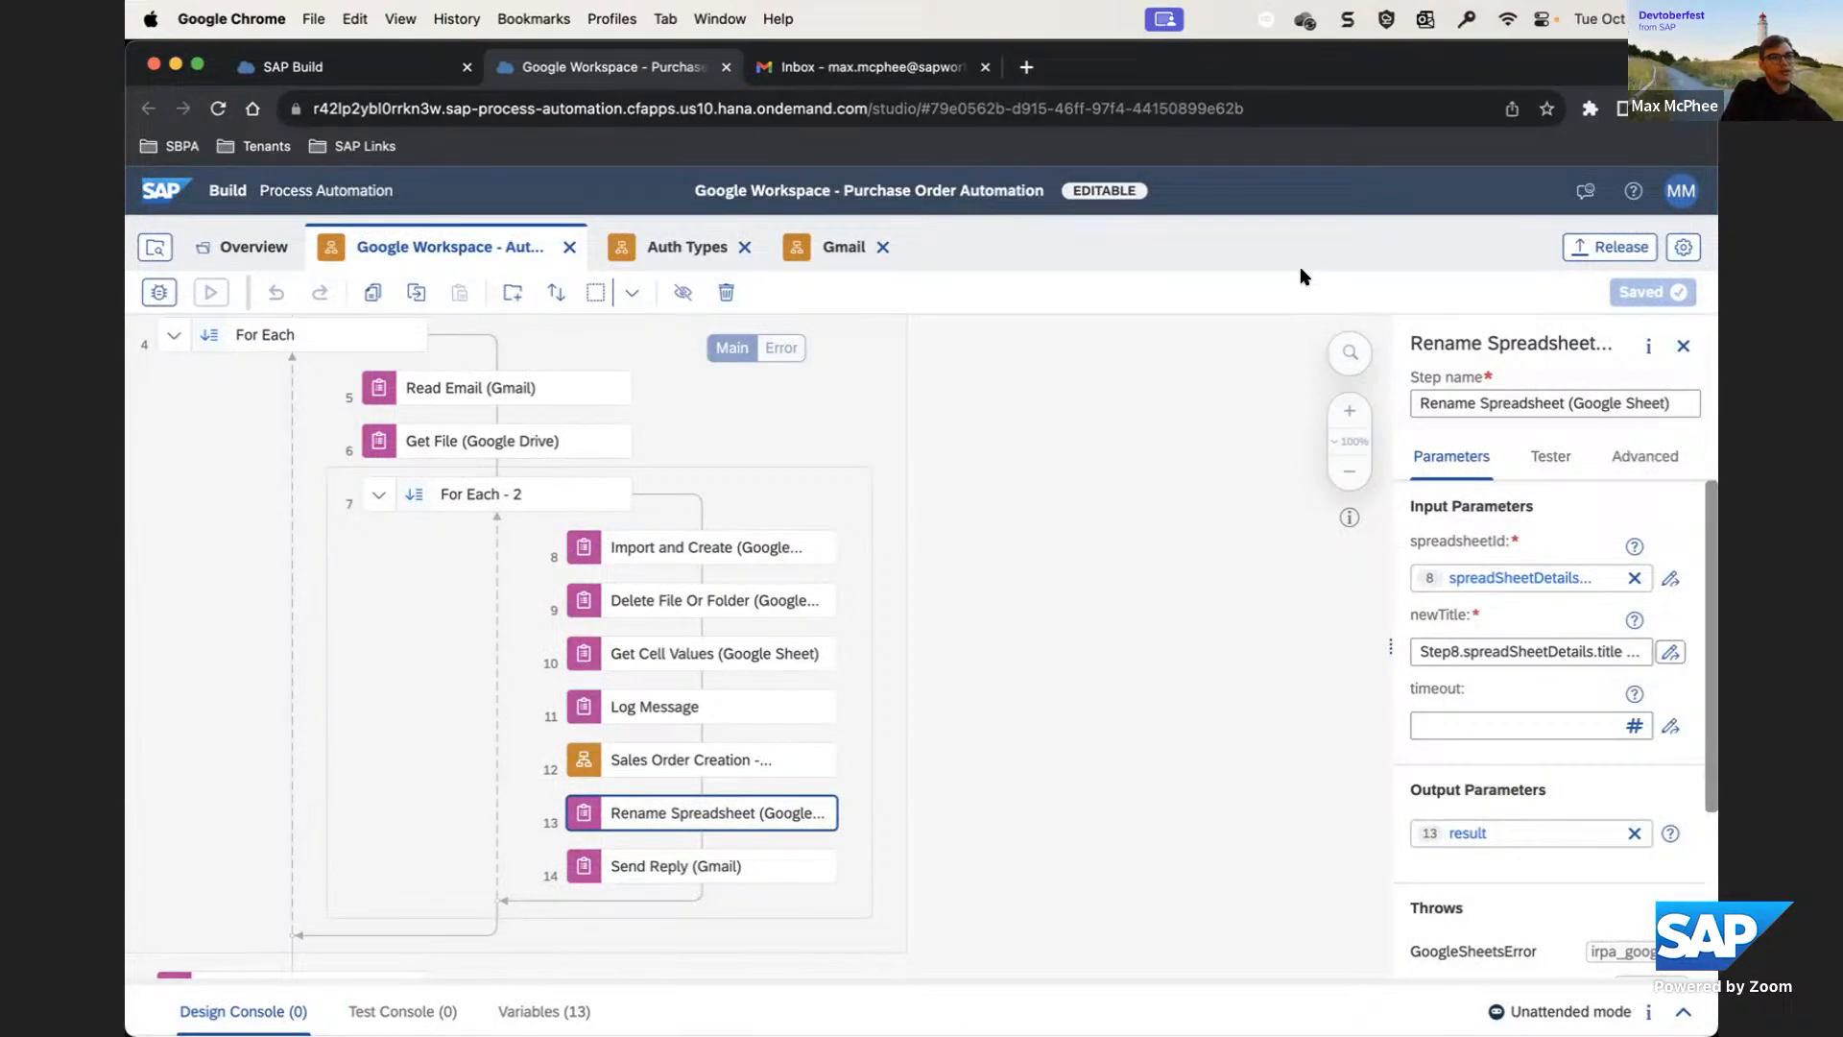
# Deselect the Rename Spreadsheet step and review the Google Workspace flow down to Disconnect (Google) and back to its start
pyautogui.click(970, 751)
pyautogui.scroll(-5, 967, 646)
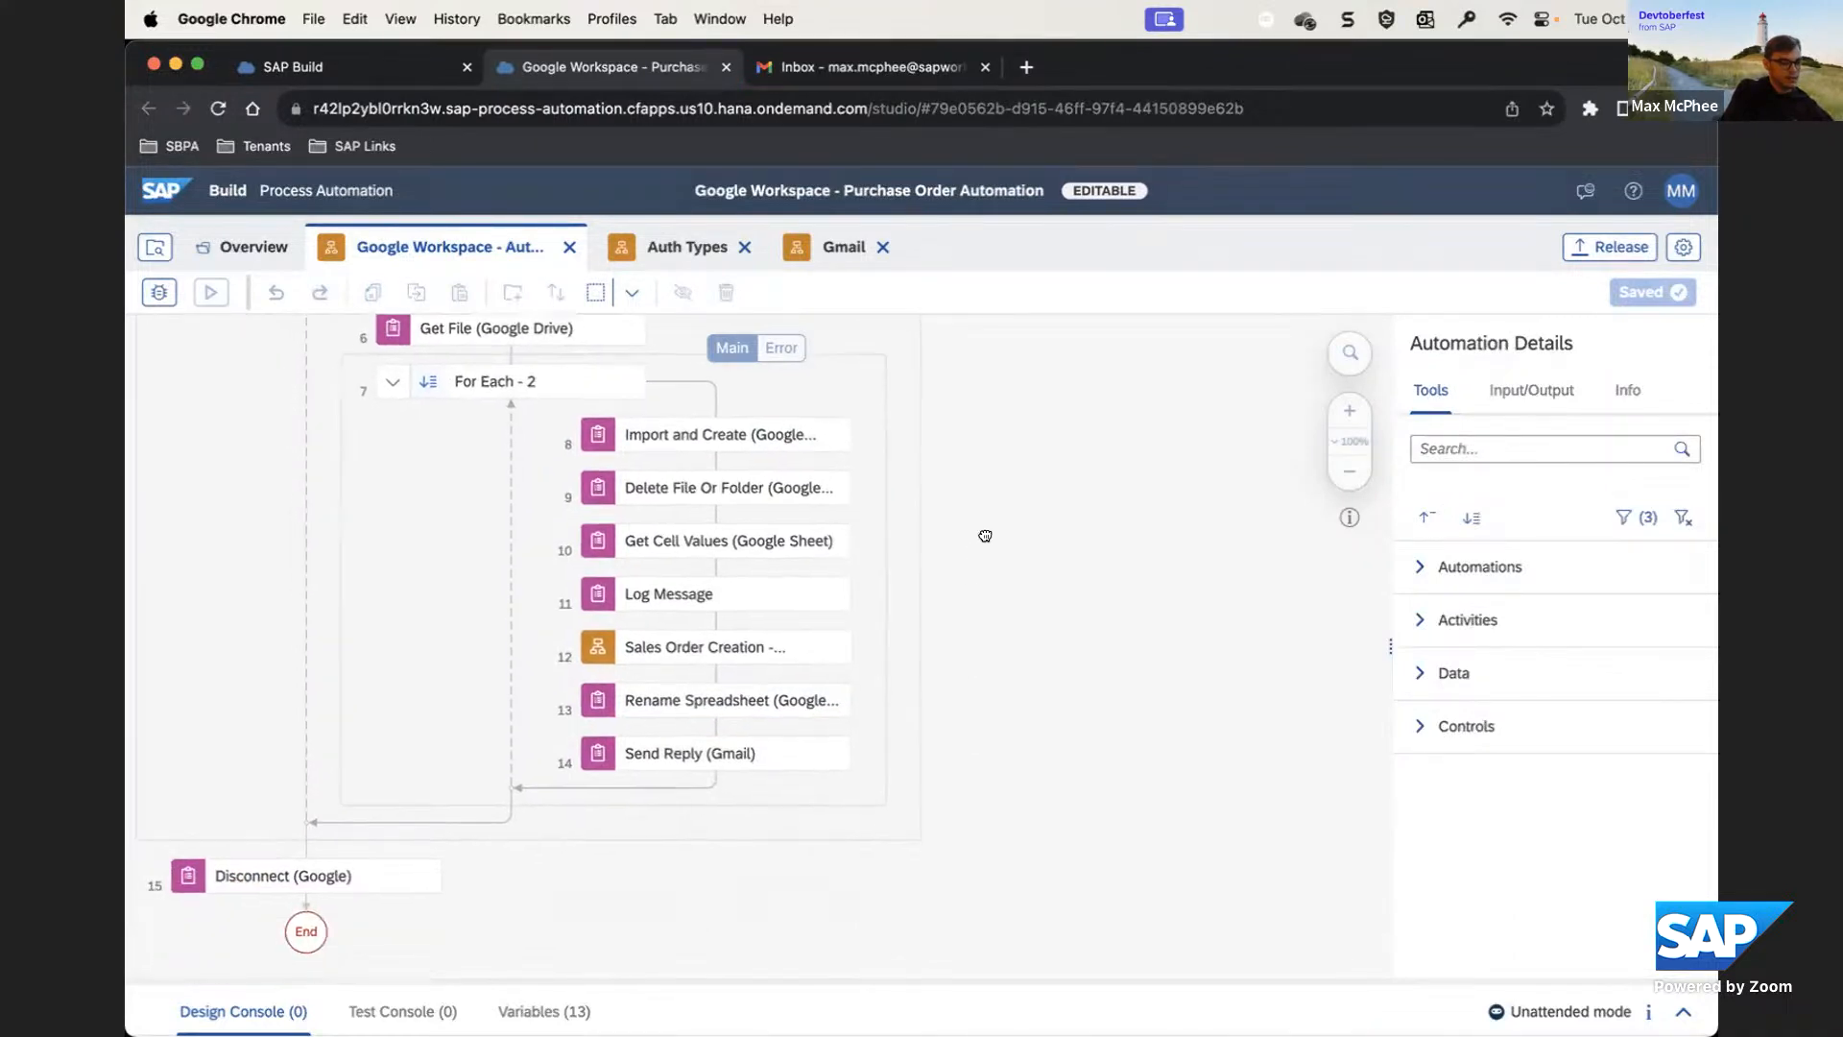
pyautogui.hscroll(-2, 991, 522)
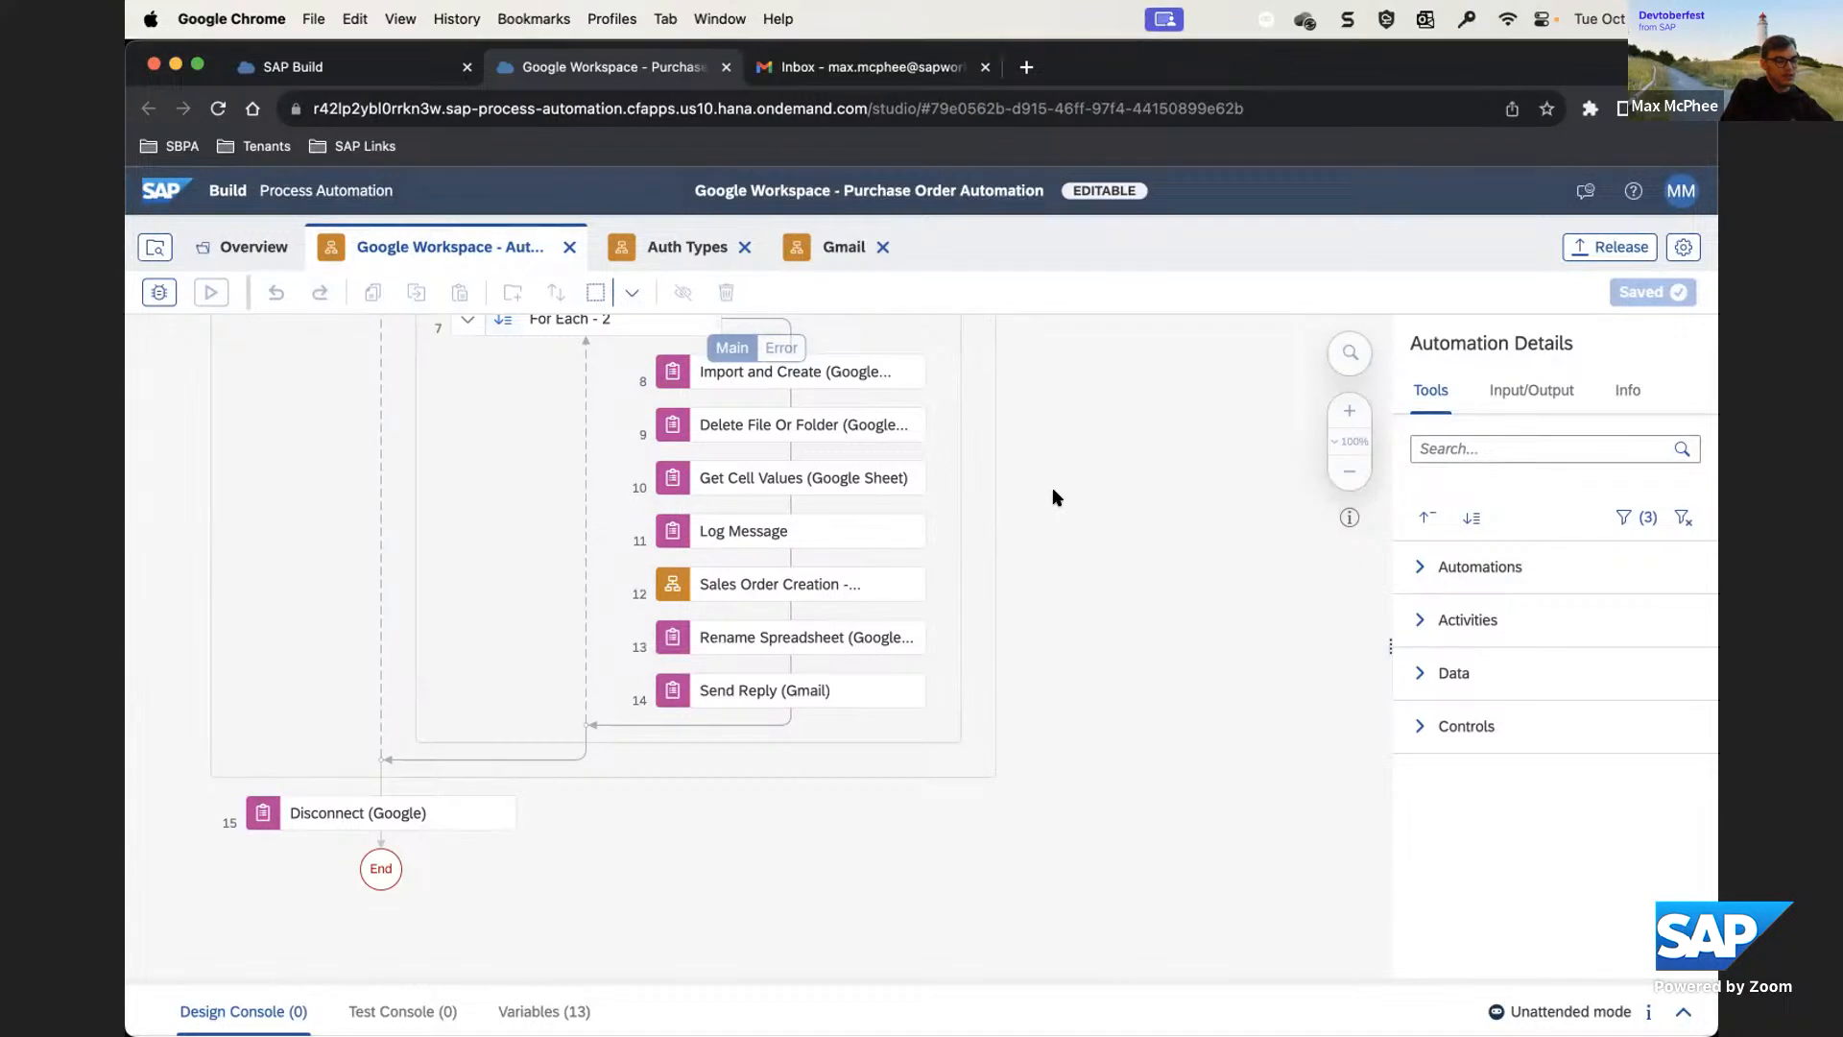
pyautogui.scroll(5, 1053, 496)
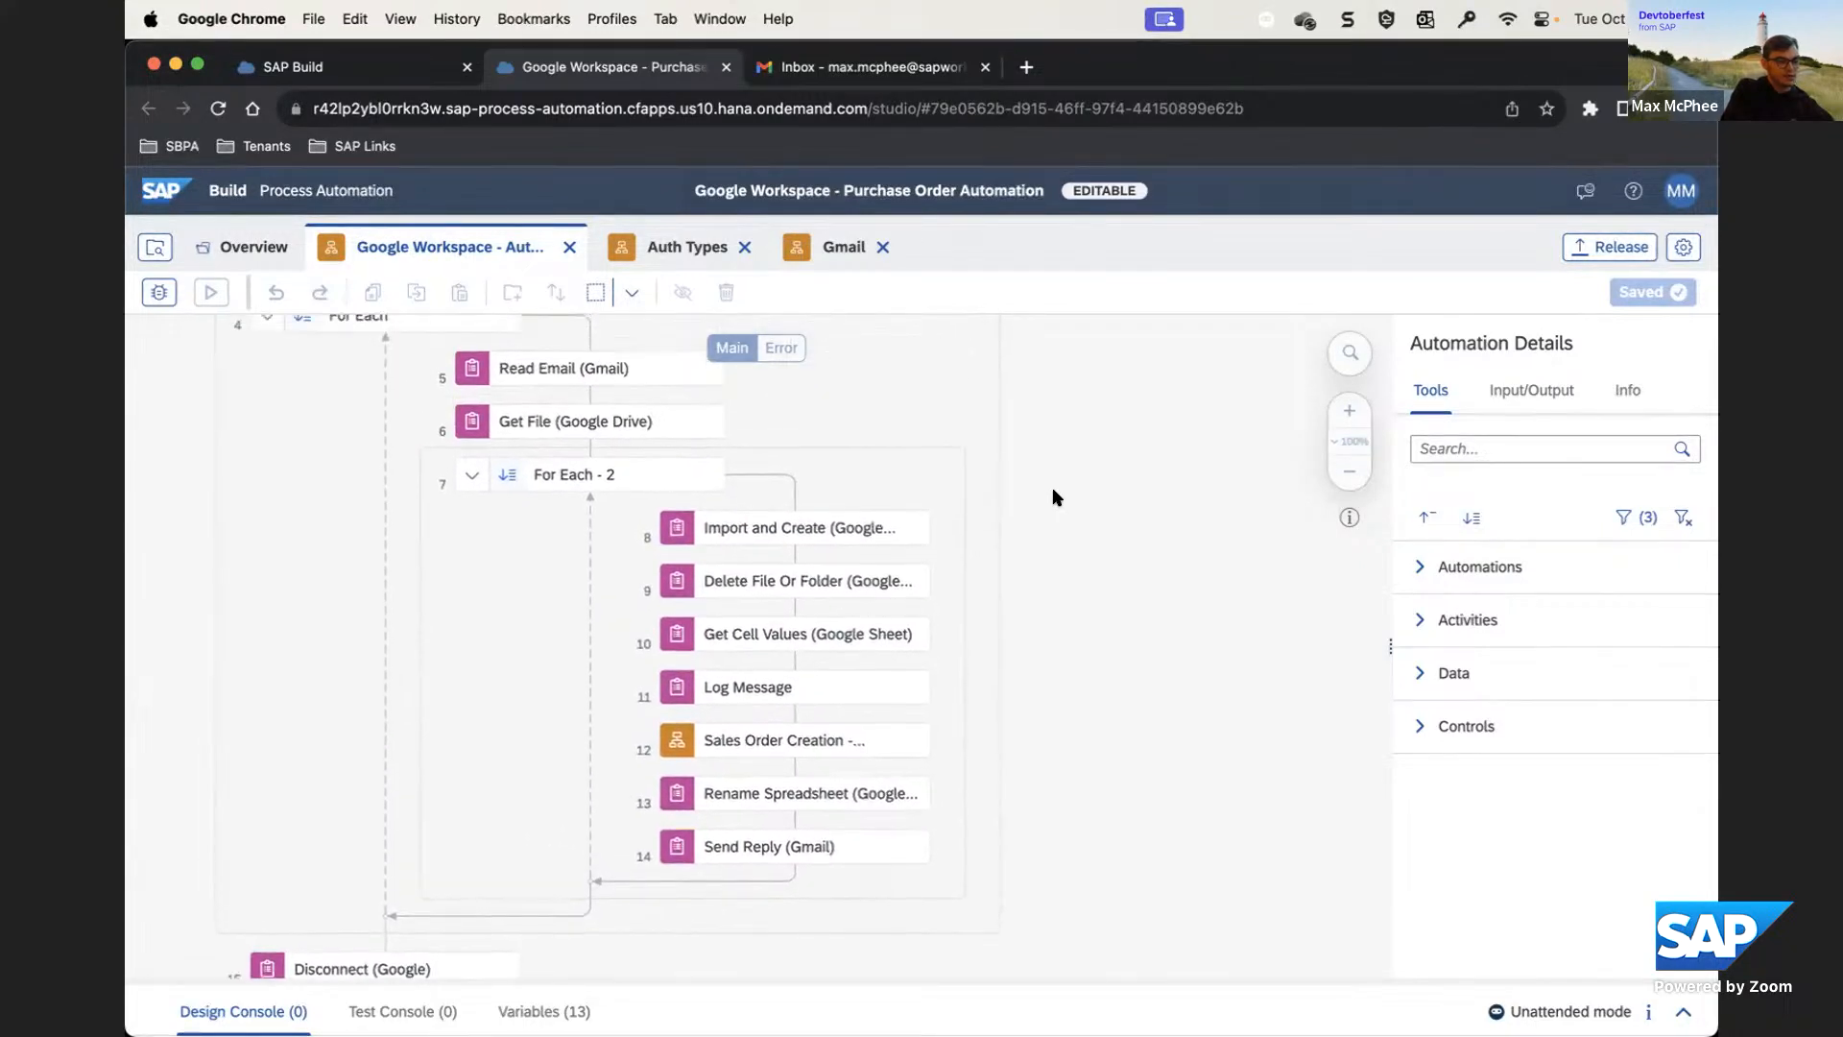
pyautogui.scroll(3, 1053, 497)
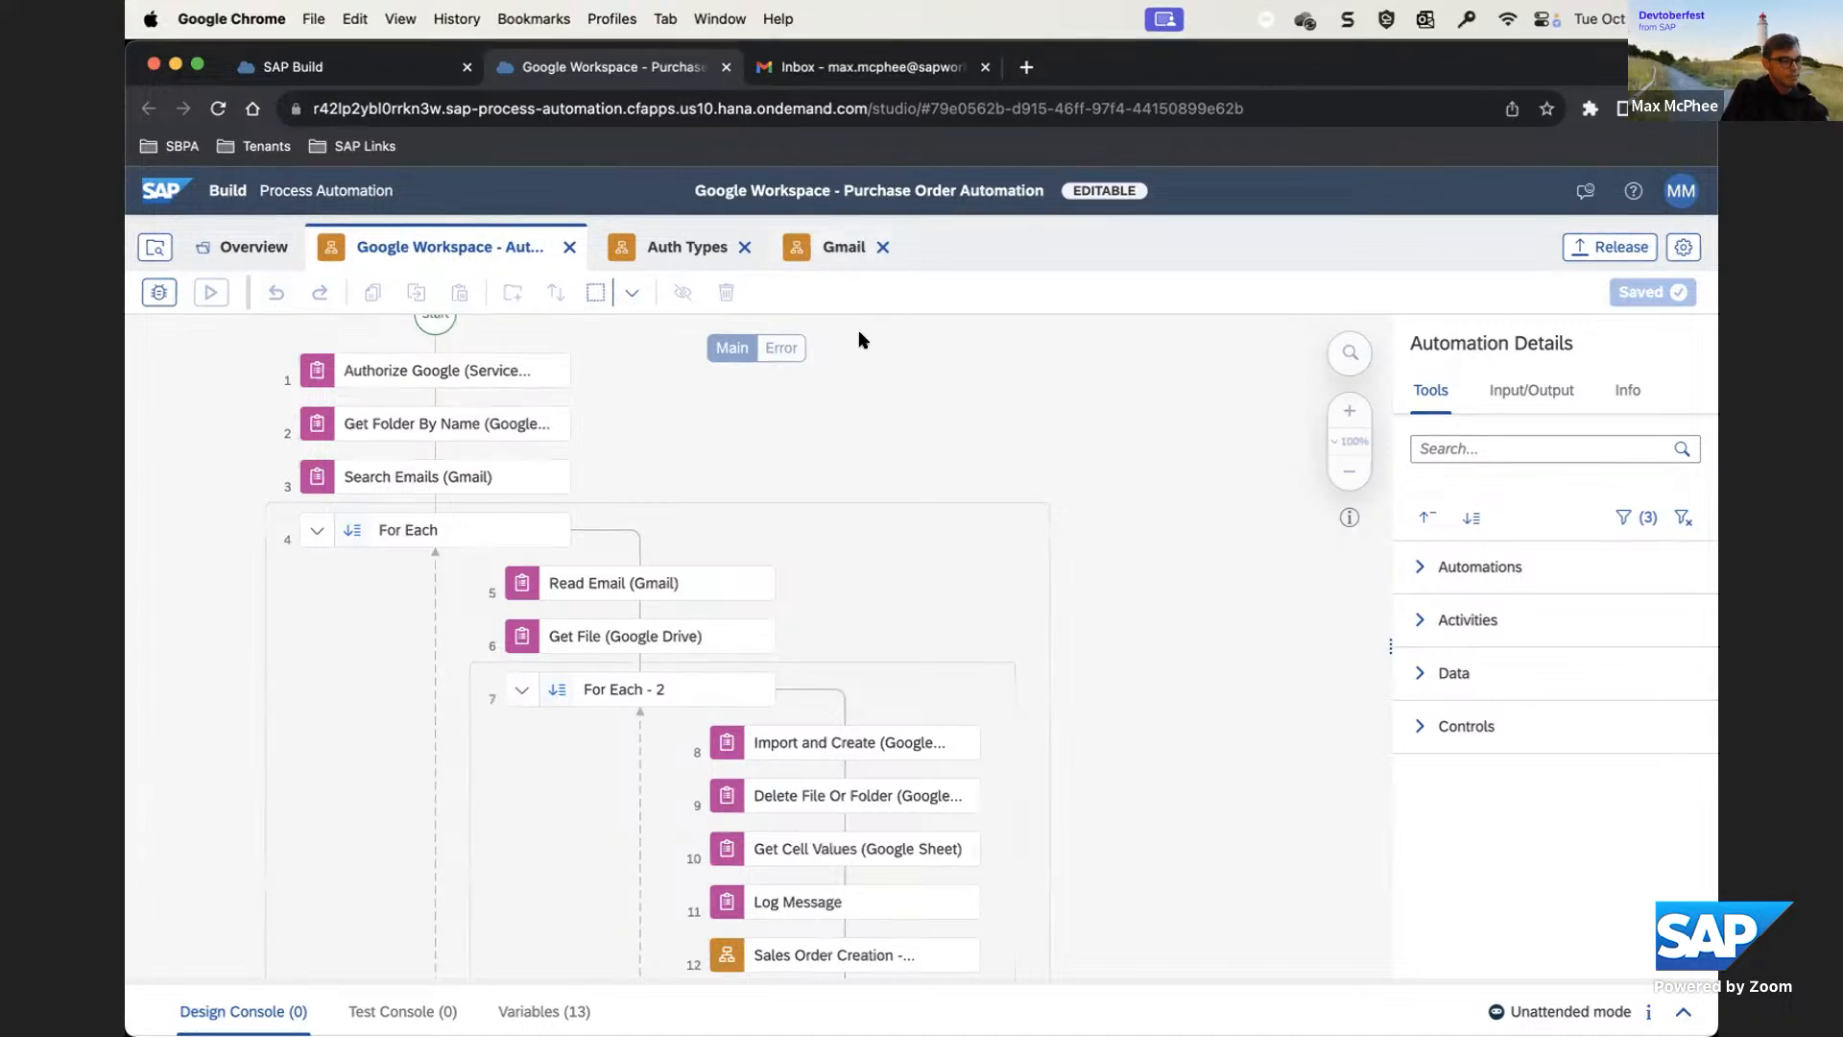
# Inspect Search Emails, For Each and Read Email in the Gmail automation, including Read Email's messageId expression, without changing anything
pyautogui.click(837, 246)
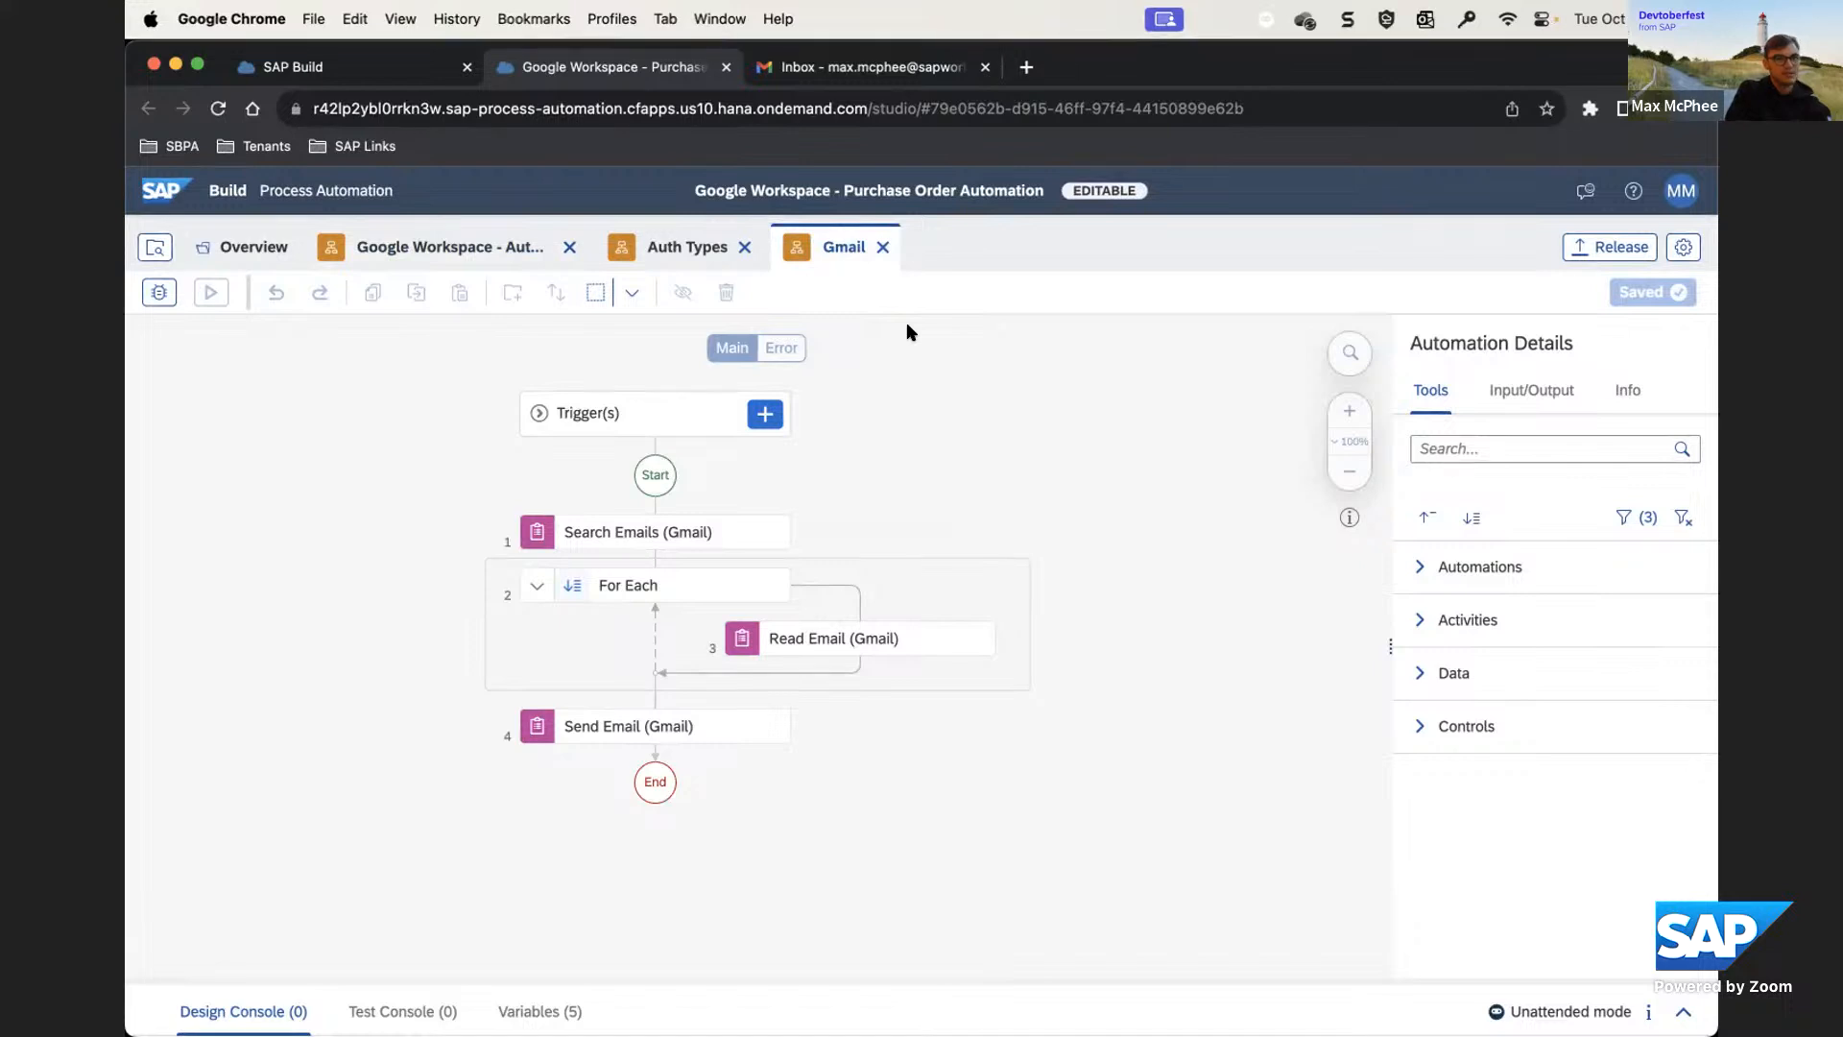
pyautogui.click(828, 115)
pyautogui.click(942, 243)
pyautogui.click(687, 531)
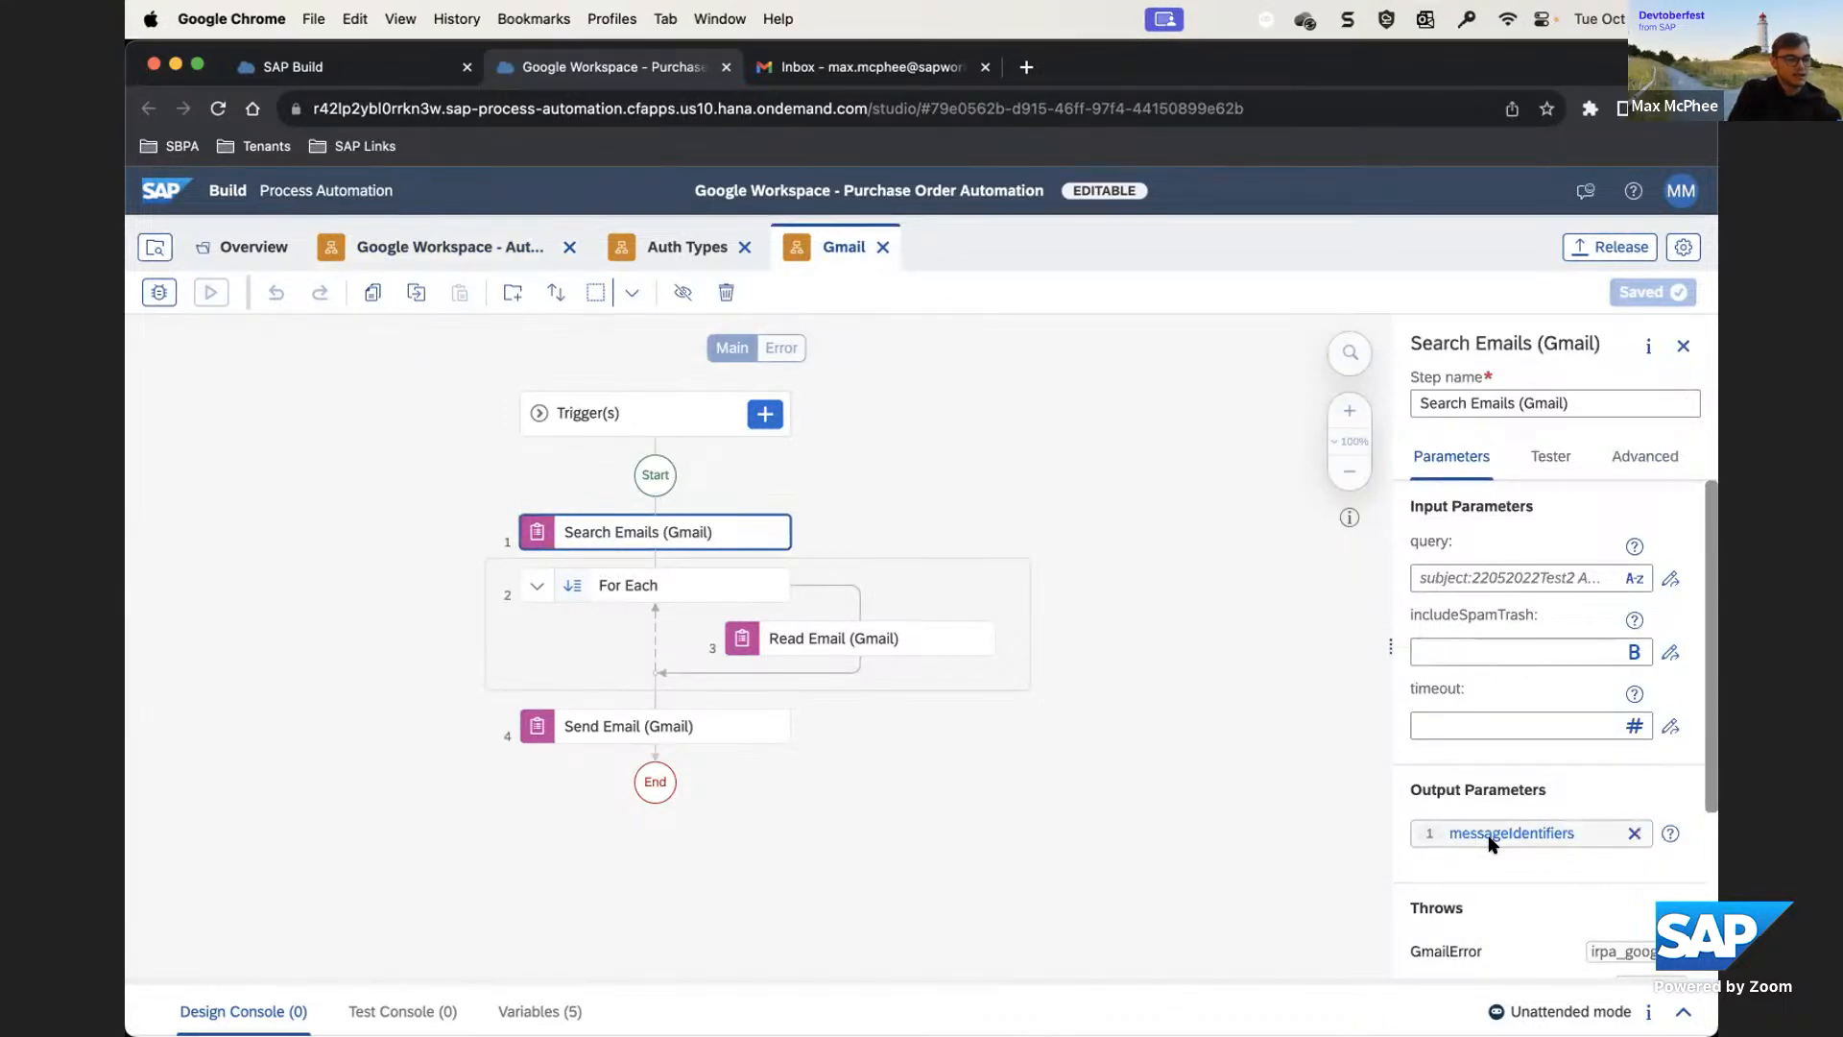
pyautogui.click(735, 593)
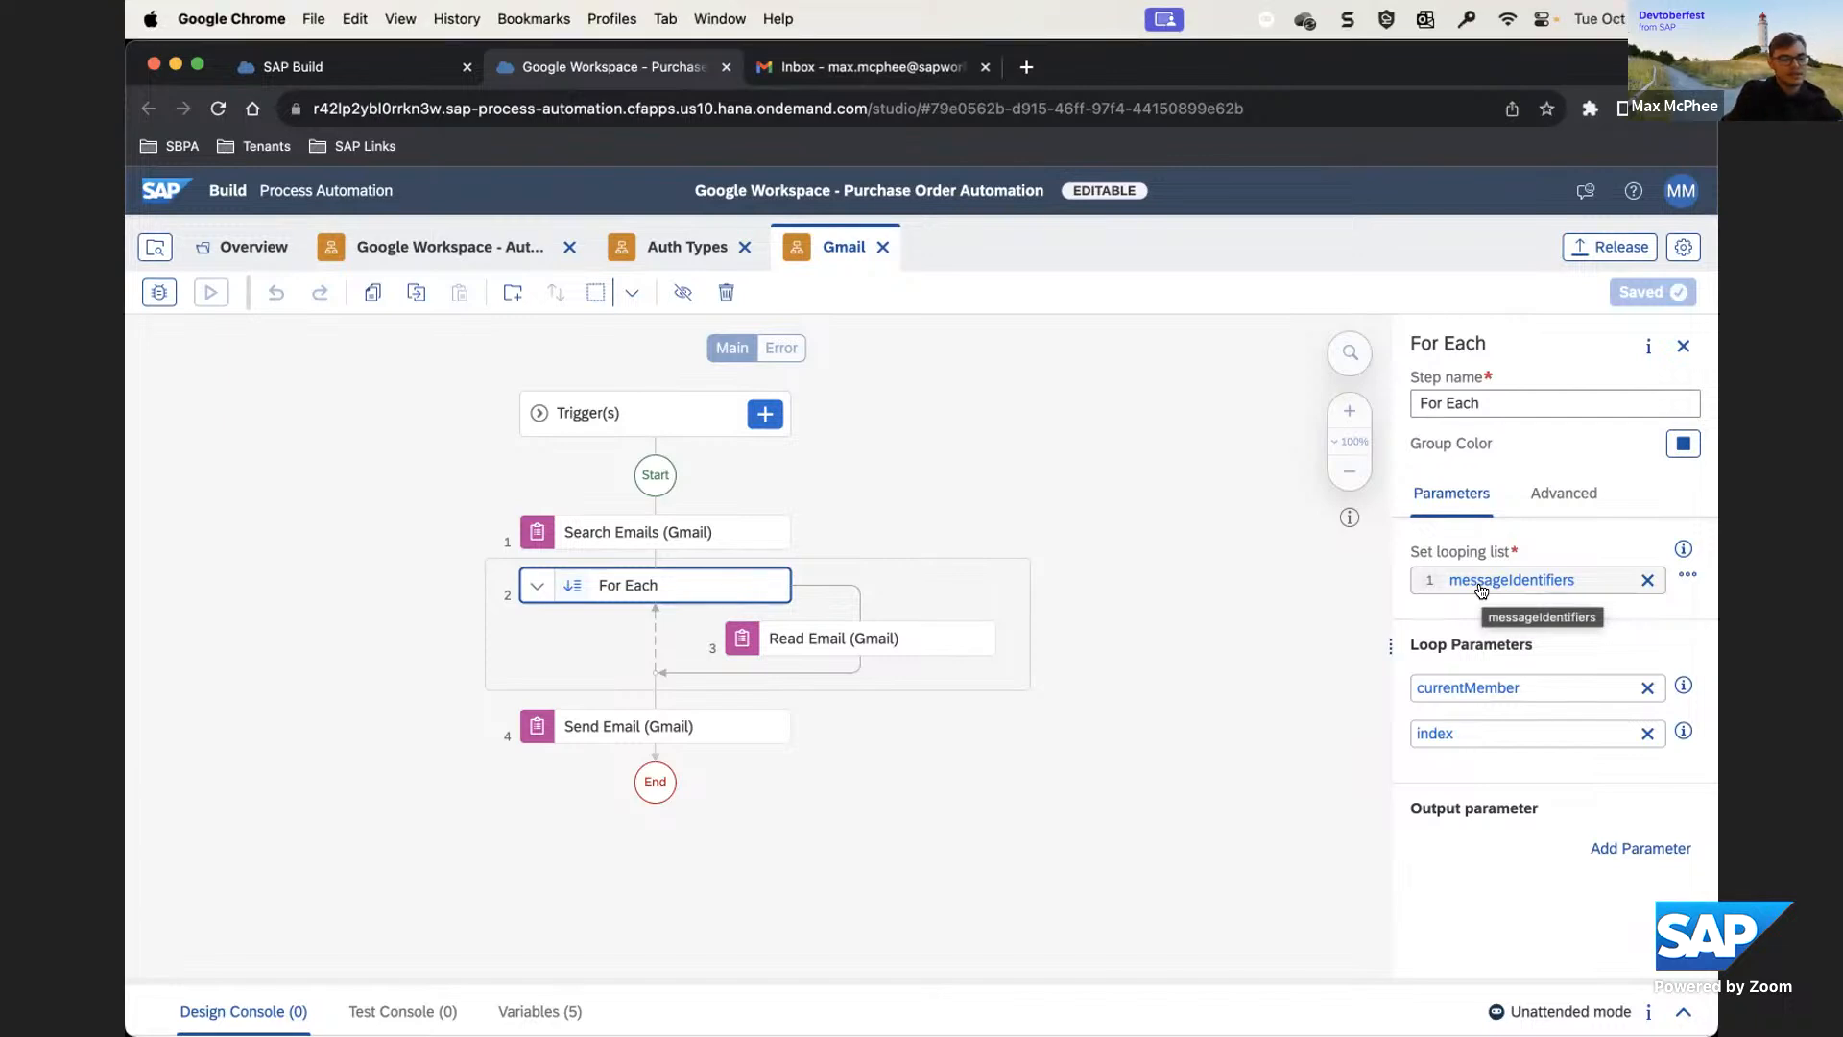
pyautogui.click(842, 642)
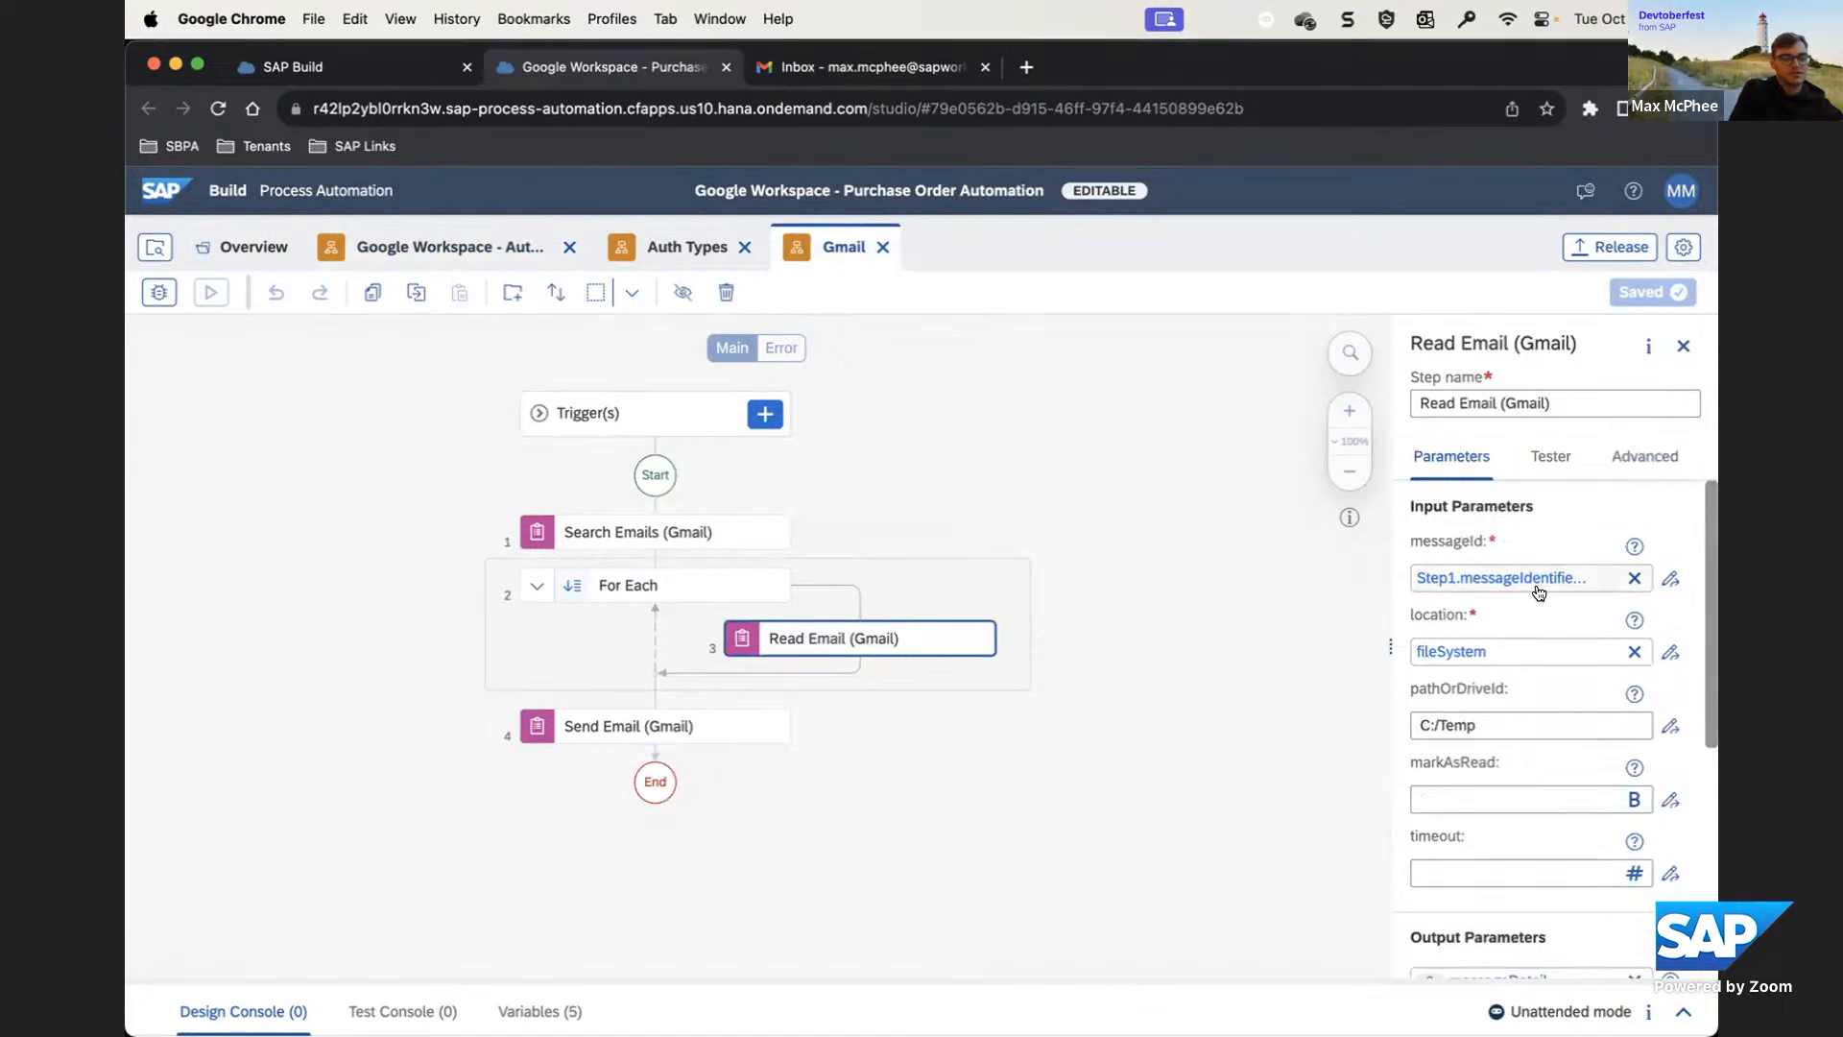
pyautogui.click(1671, 578)
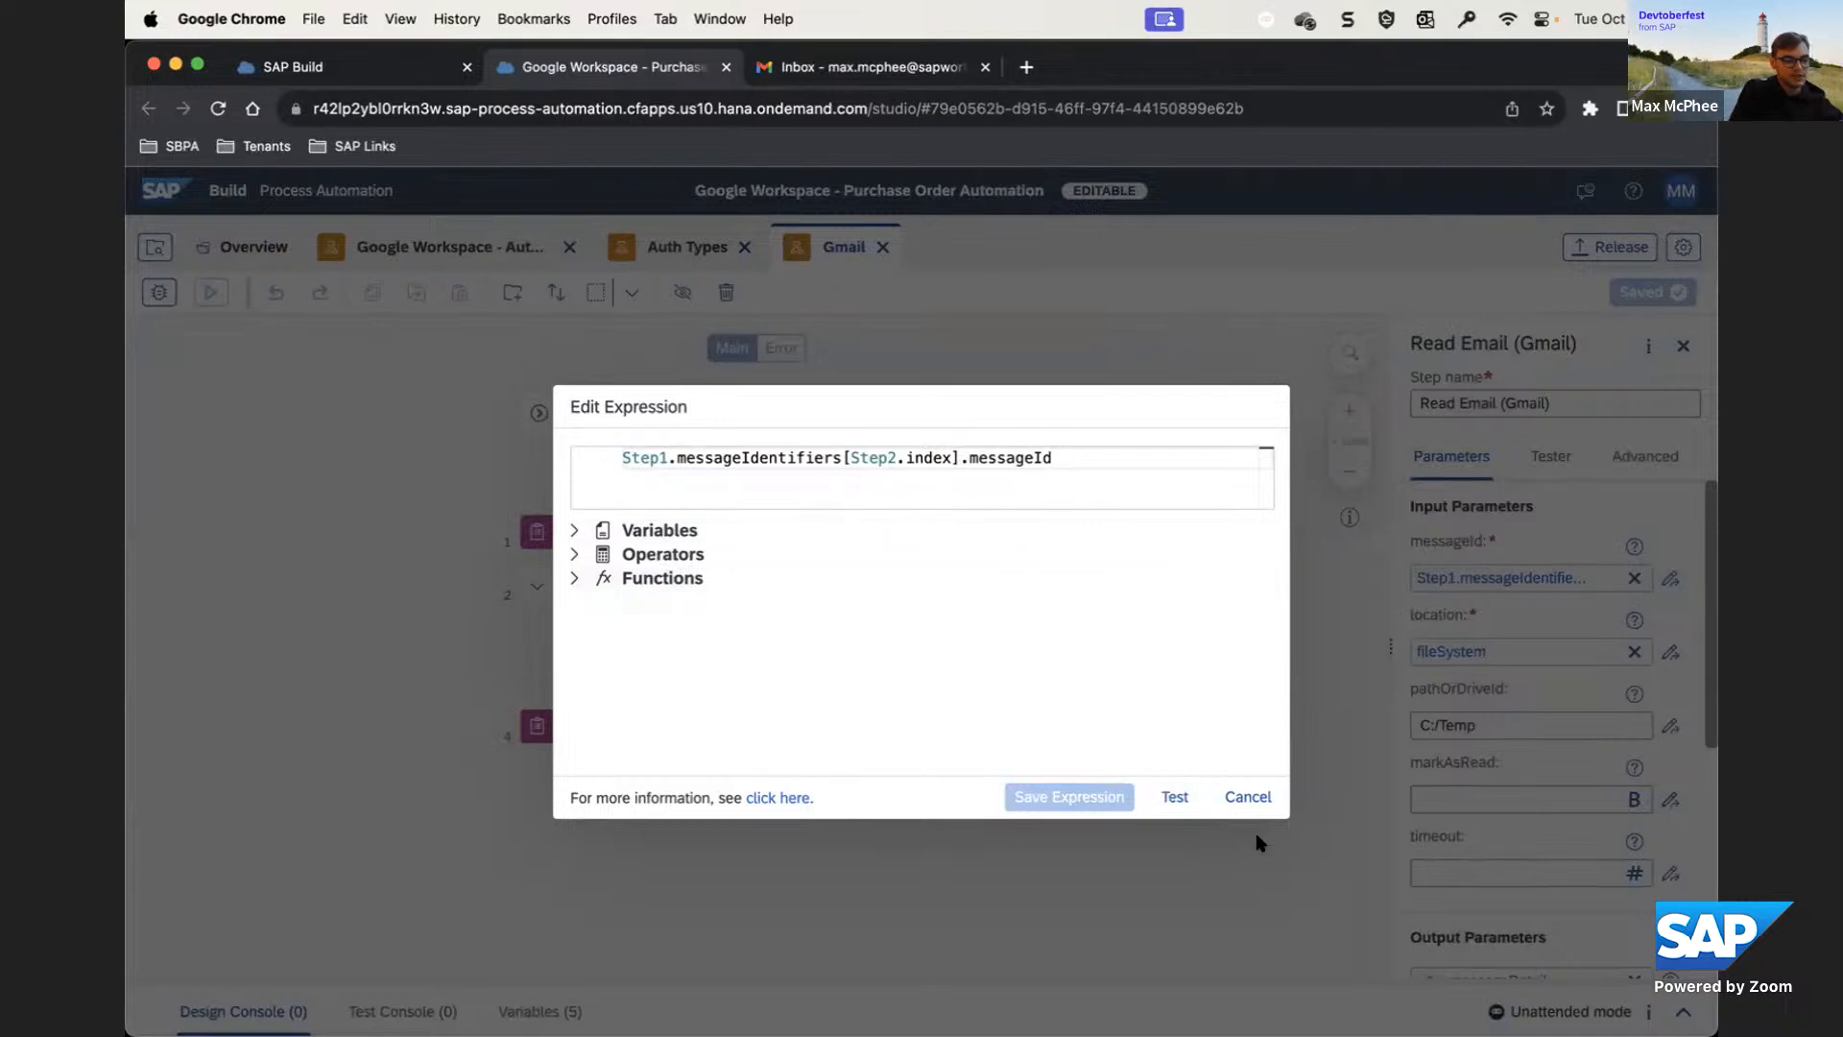
pyautogui.click(1256, 802)
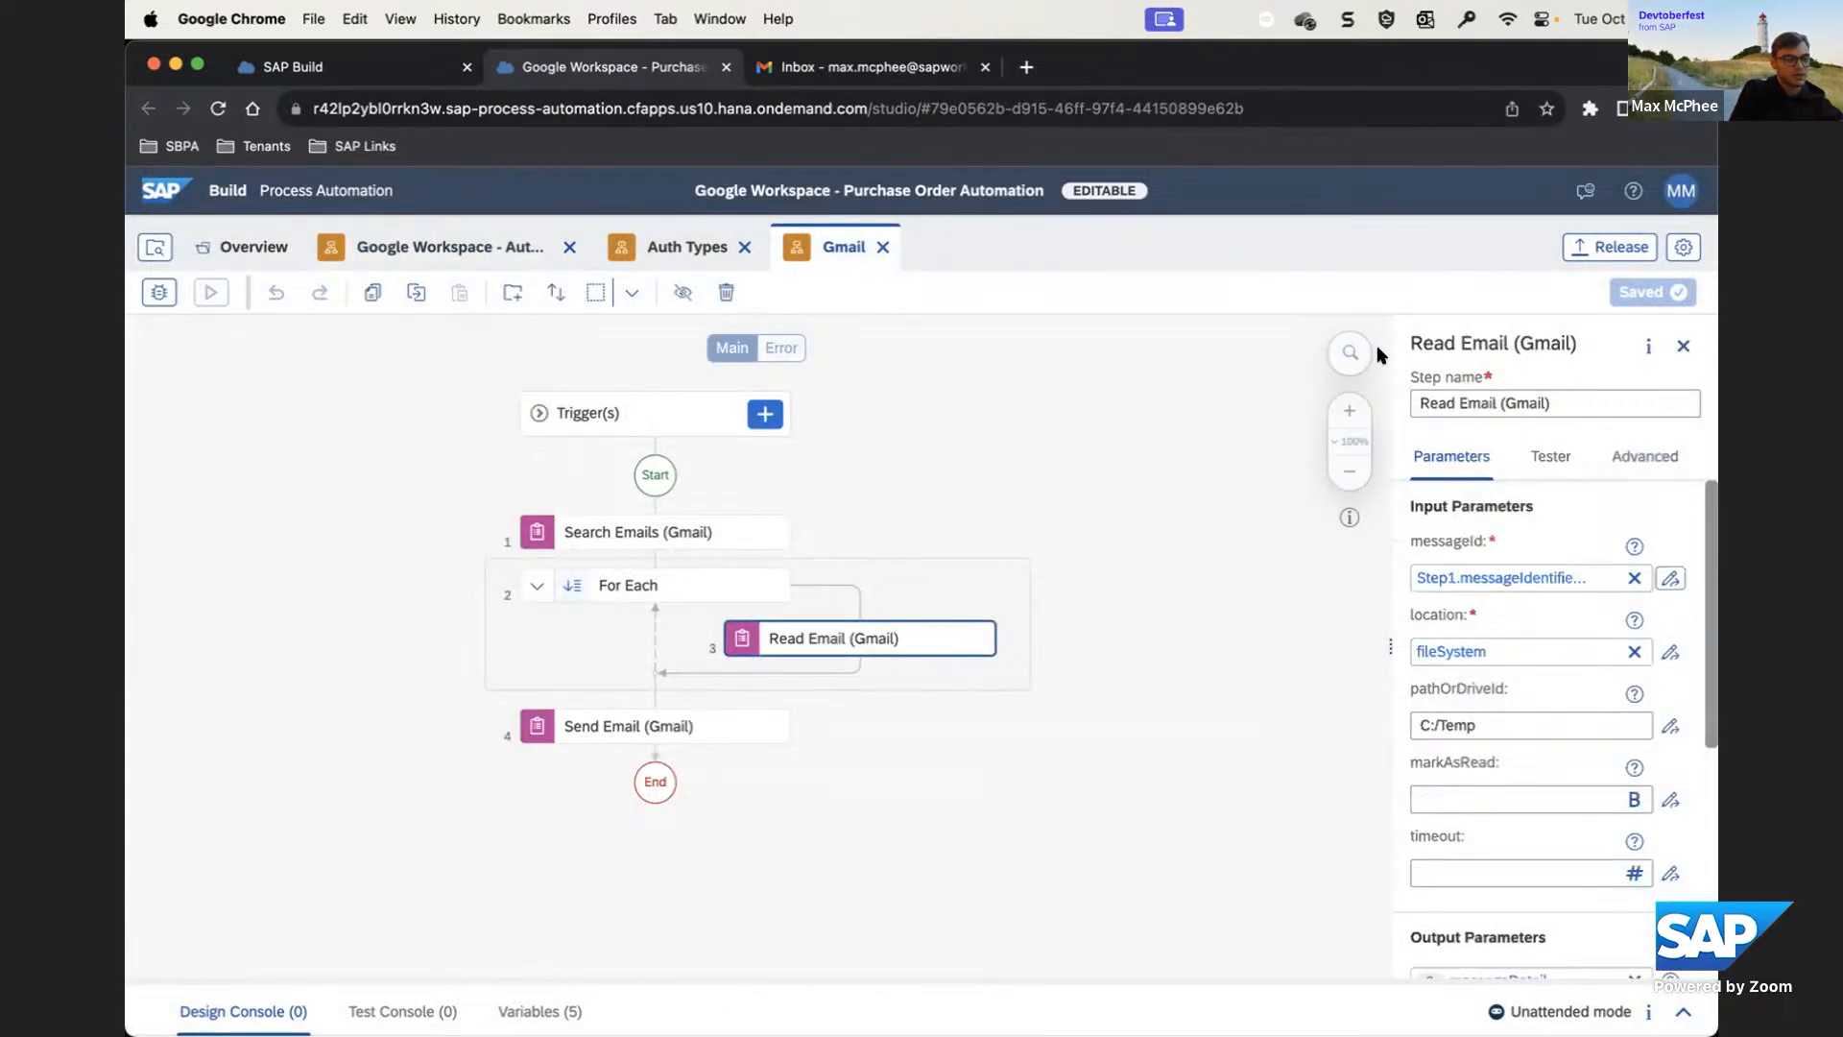
# Clear the gmailParameters input of Send Email (Gmail) and create new custom data for it
pyautogui.click(737, 732)
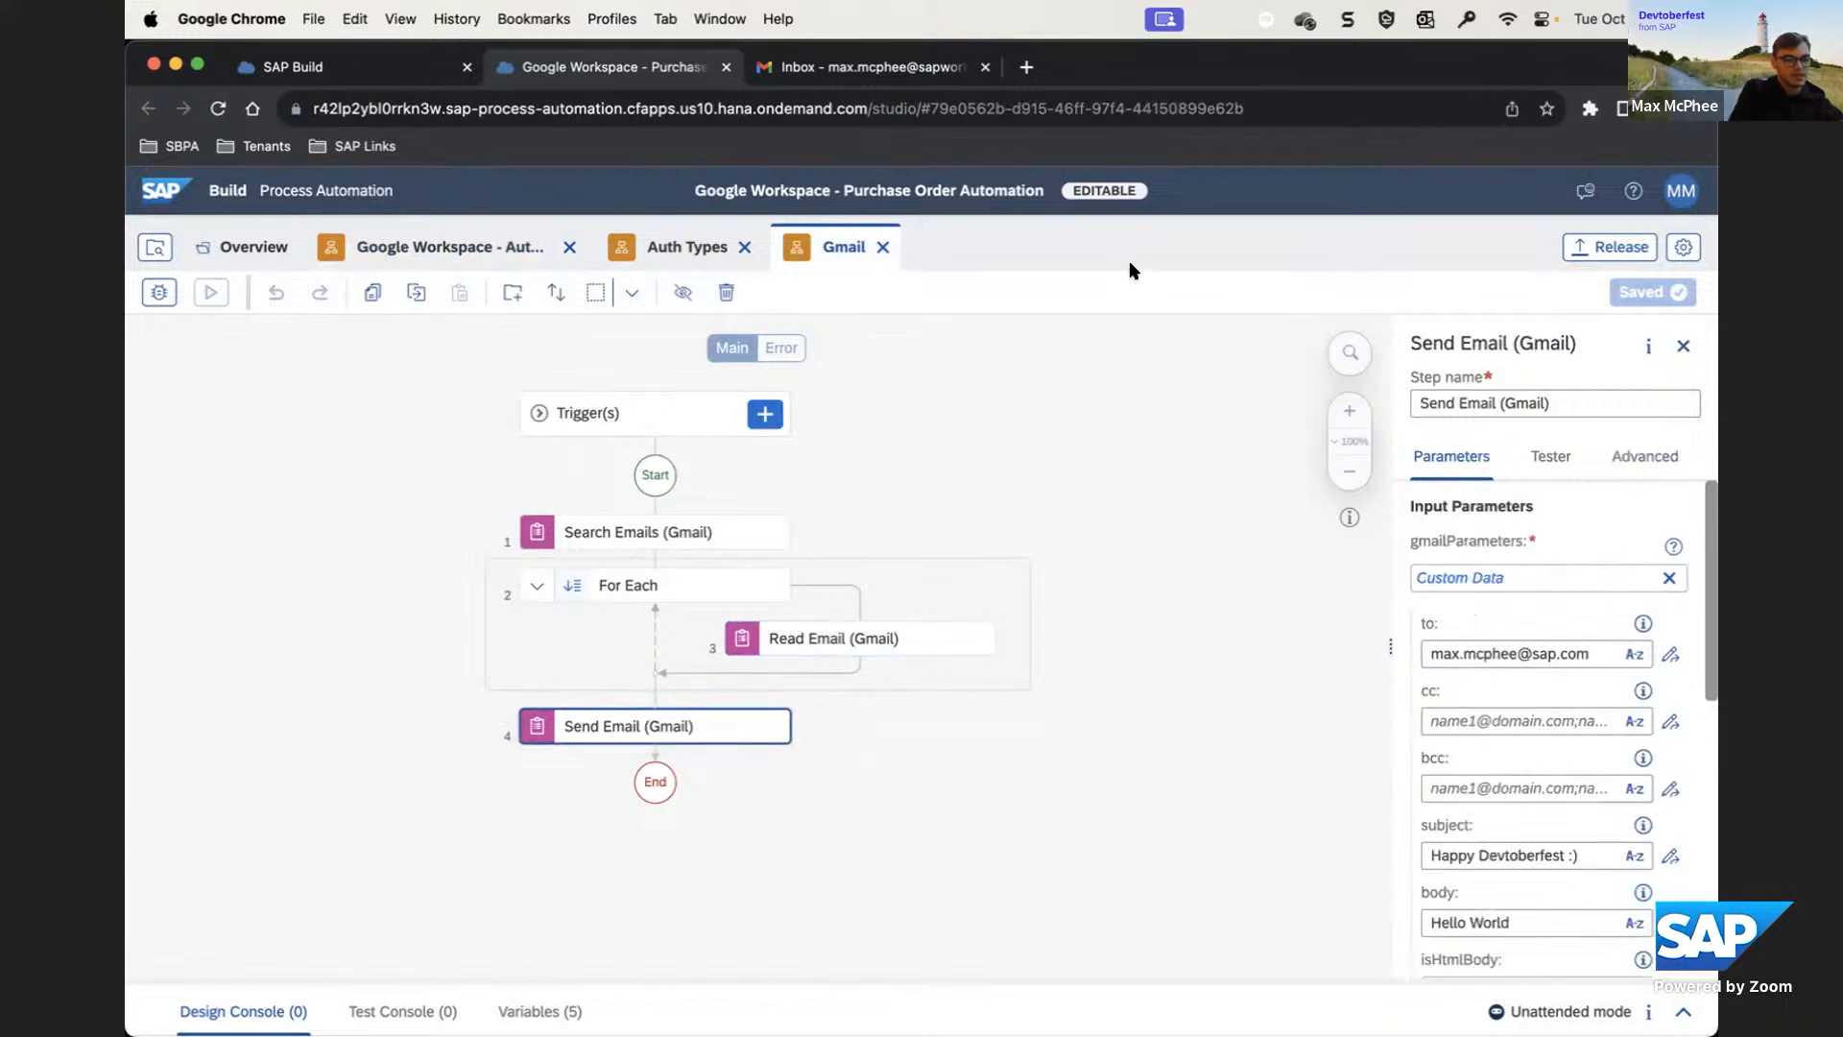
pyautogui.click(1668, 578)
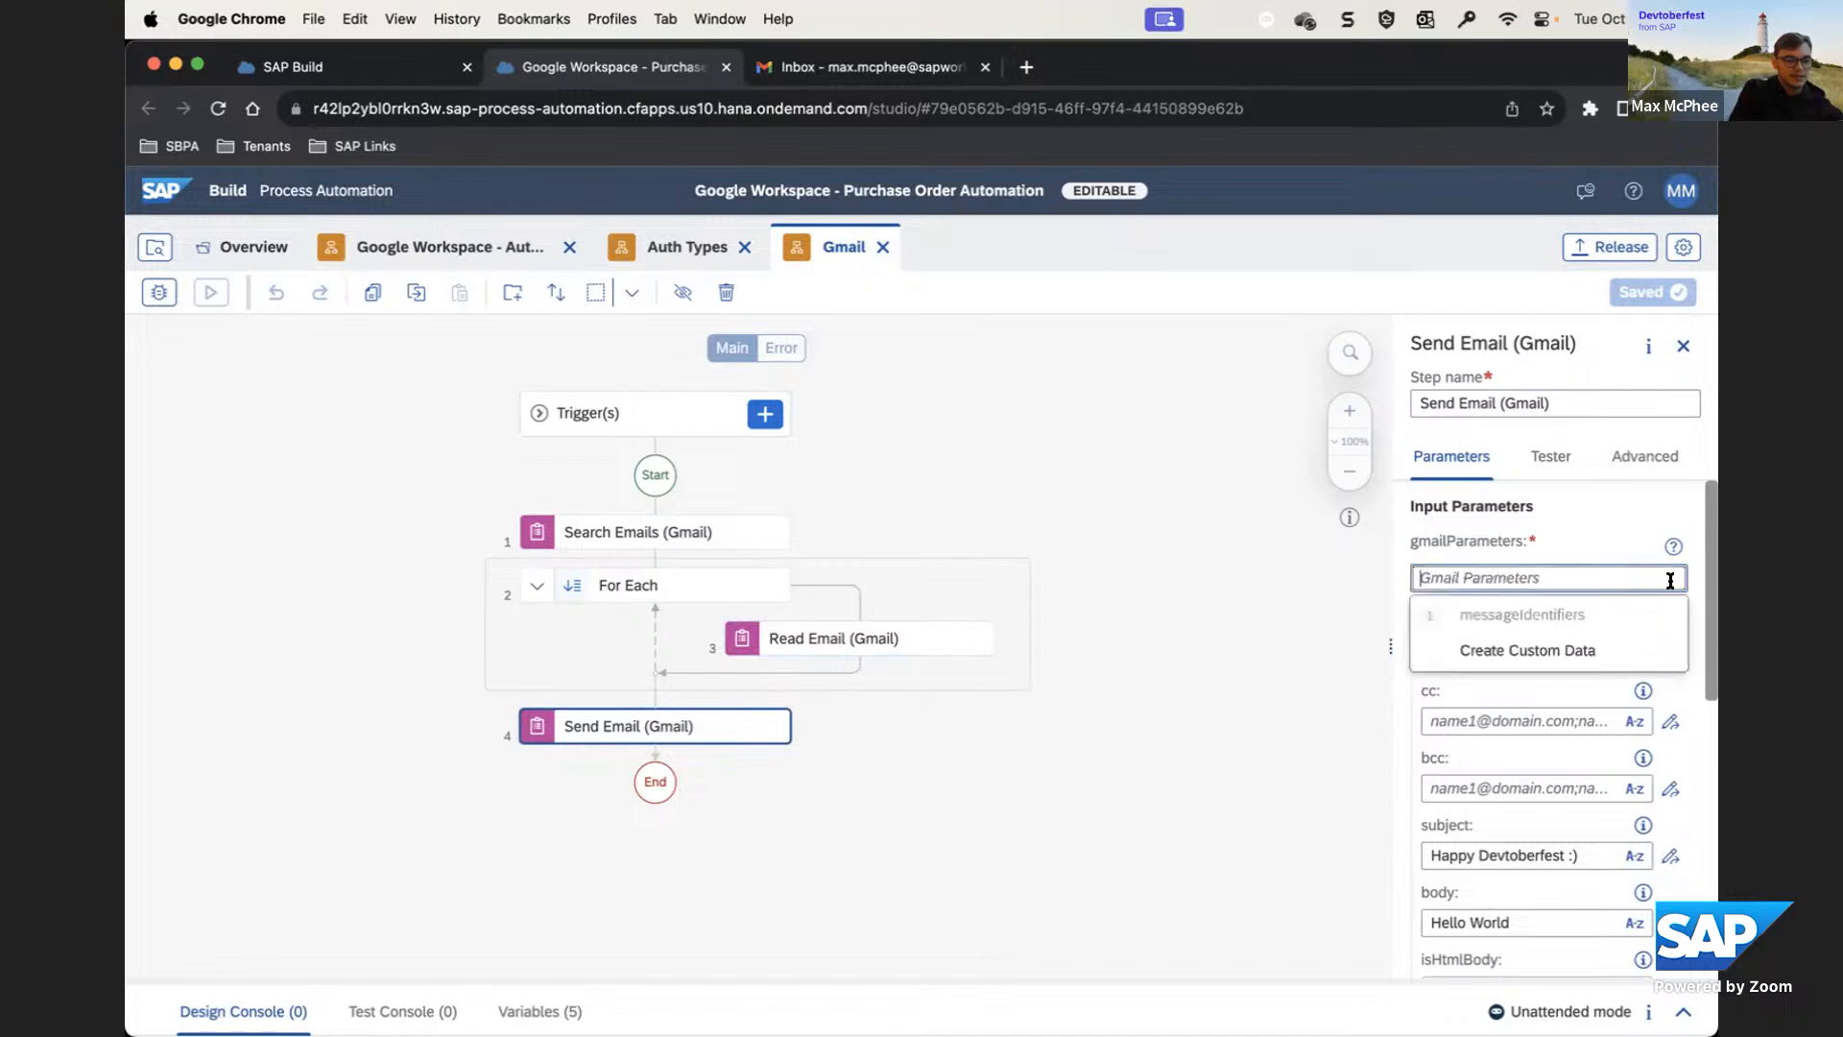
pyautogui.click(1606, 649)
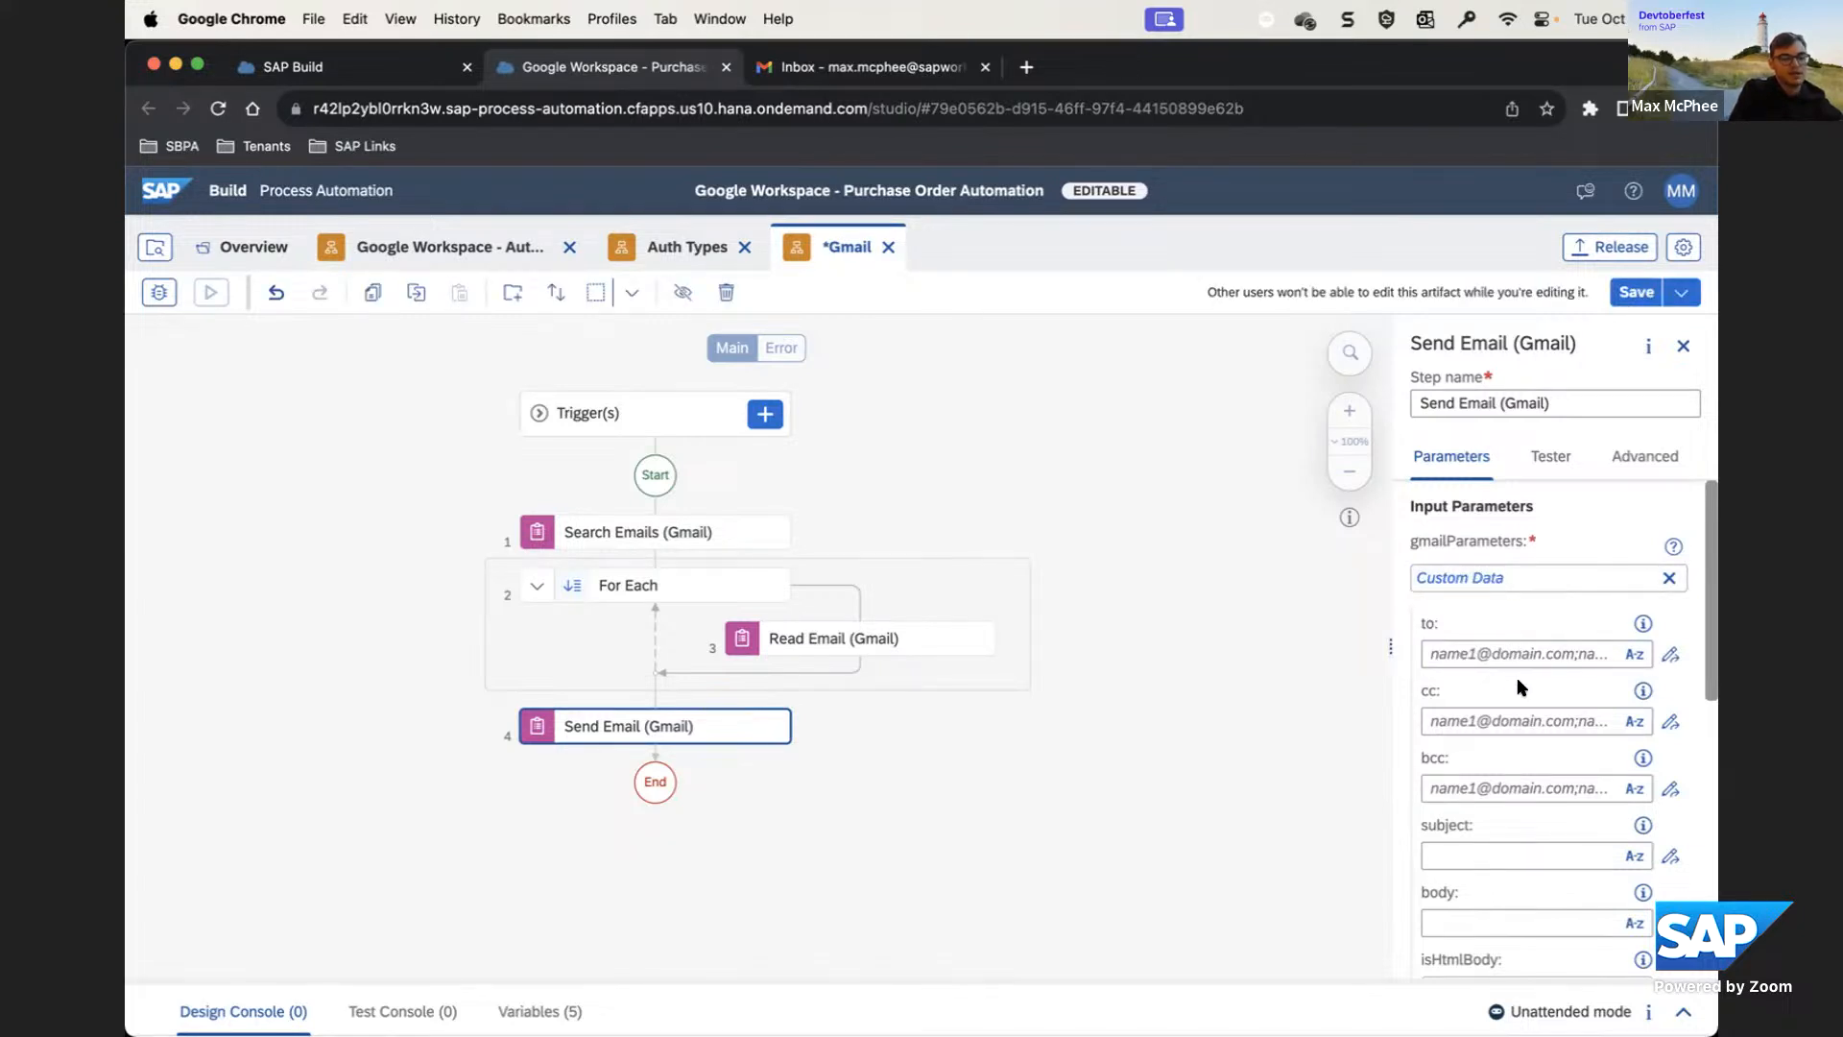
# Review the custom data fields of Send Email (Gmail), from the recipients through subject, body and attachments down to timeout
pyautogui.scroll(-4, 1519, 682)
pyautogui.scroll(-2, 1519, 684)
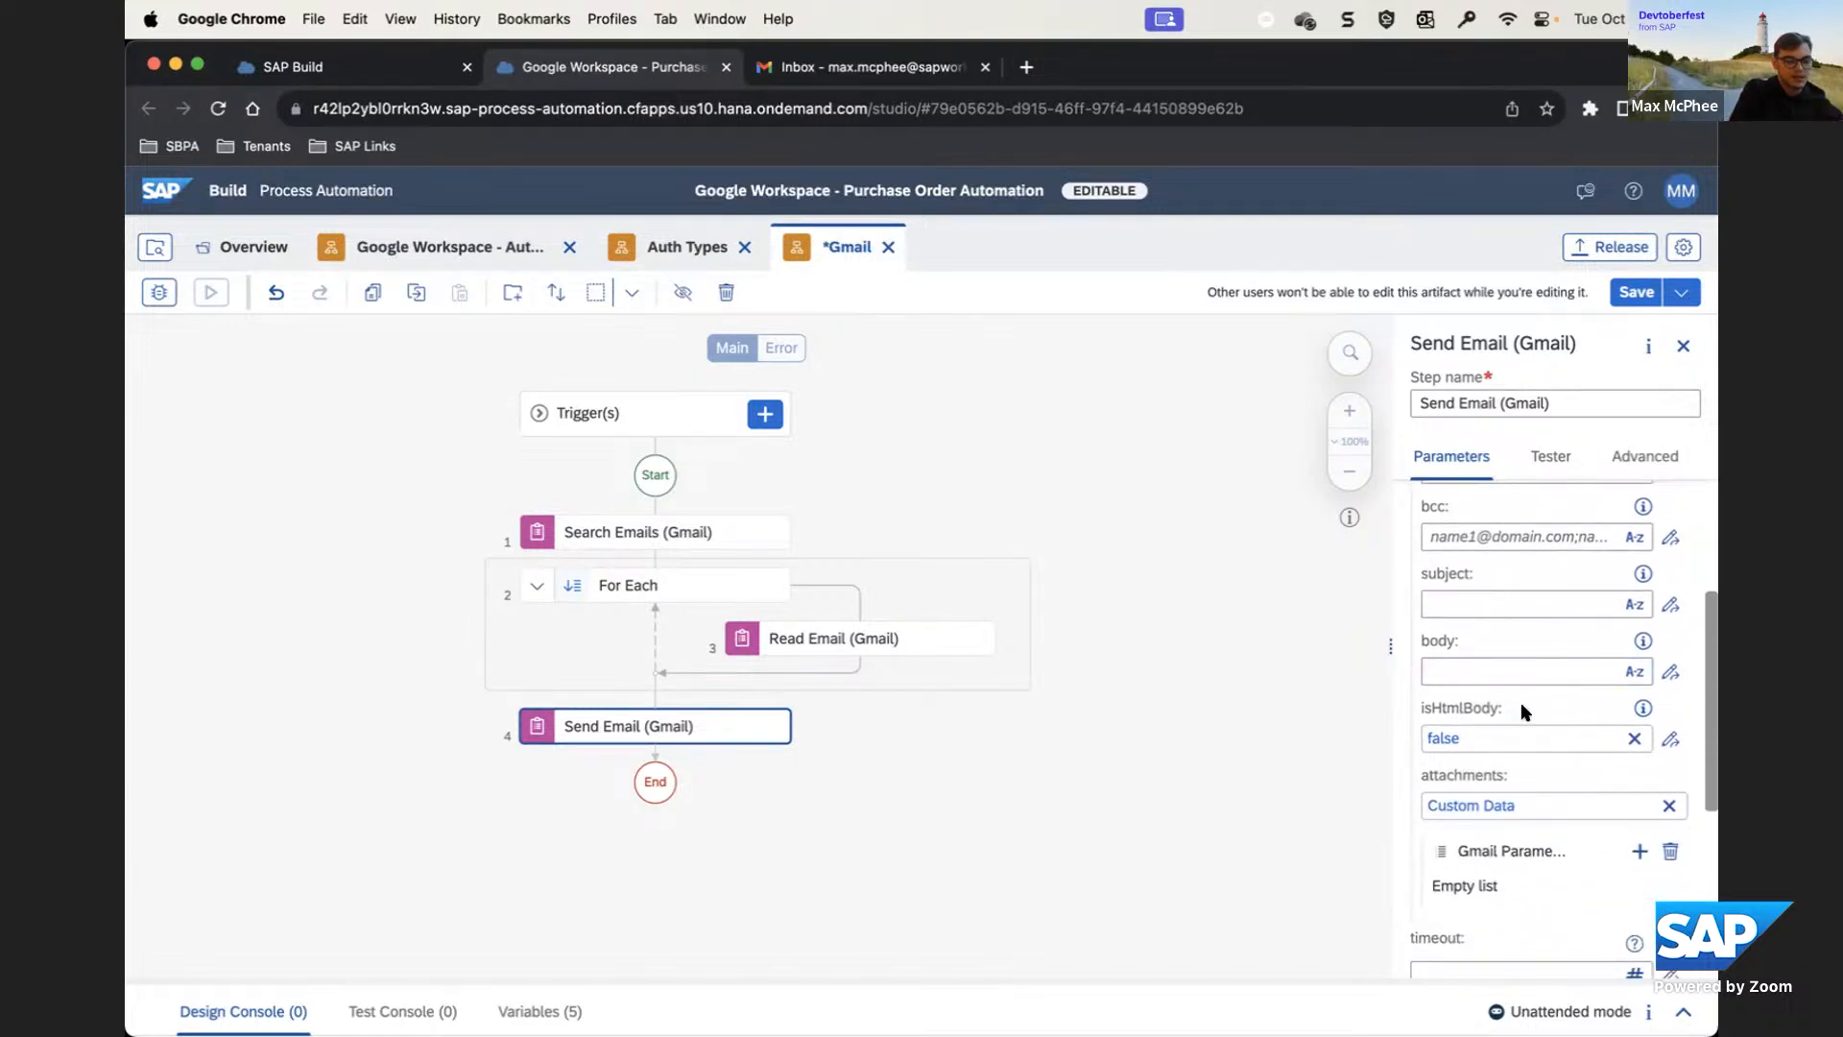
pyautogui.scroll(3, 1520, 701)
pyautogui.scroll(1, 1524, 712)
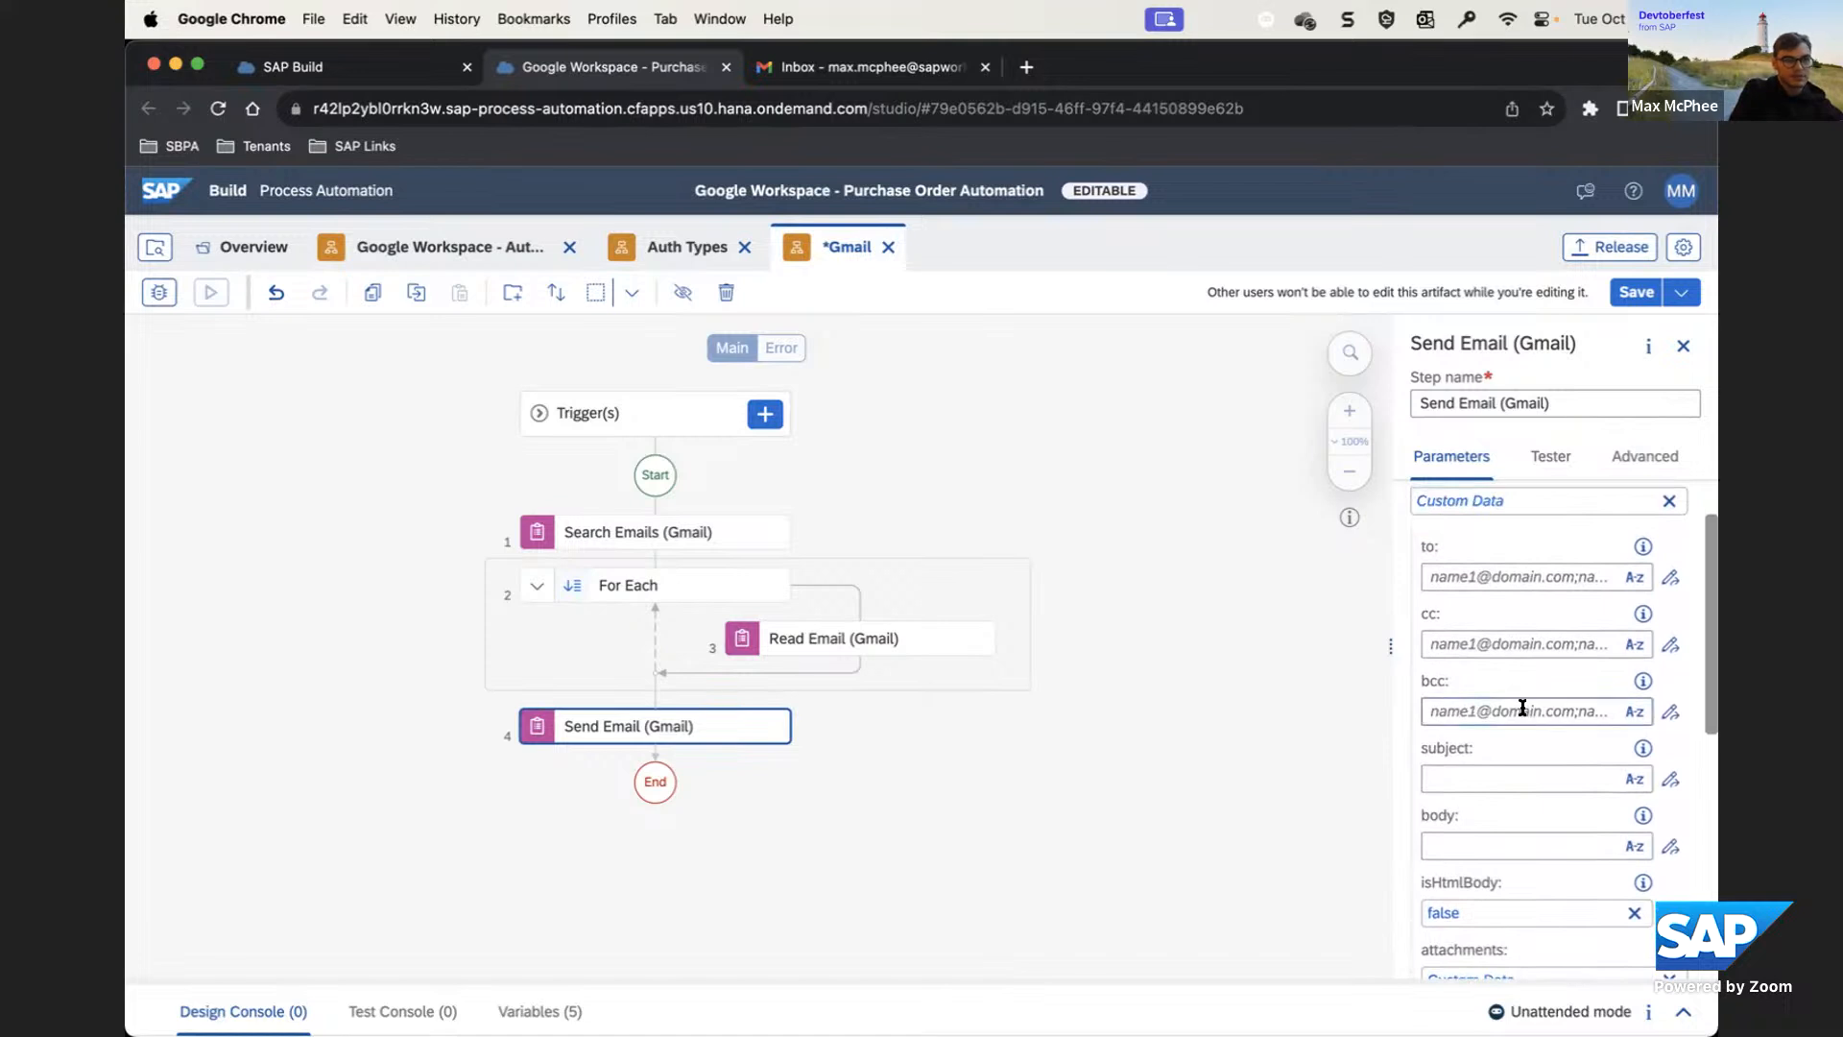
pyautogui.scroll(-3, 1515, 739)
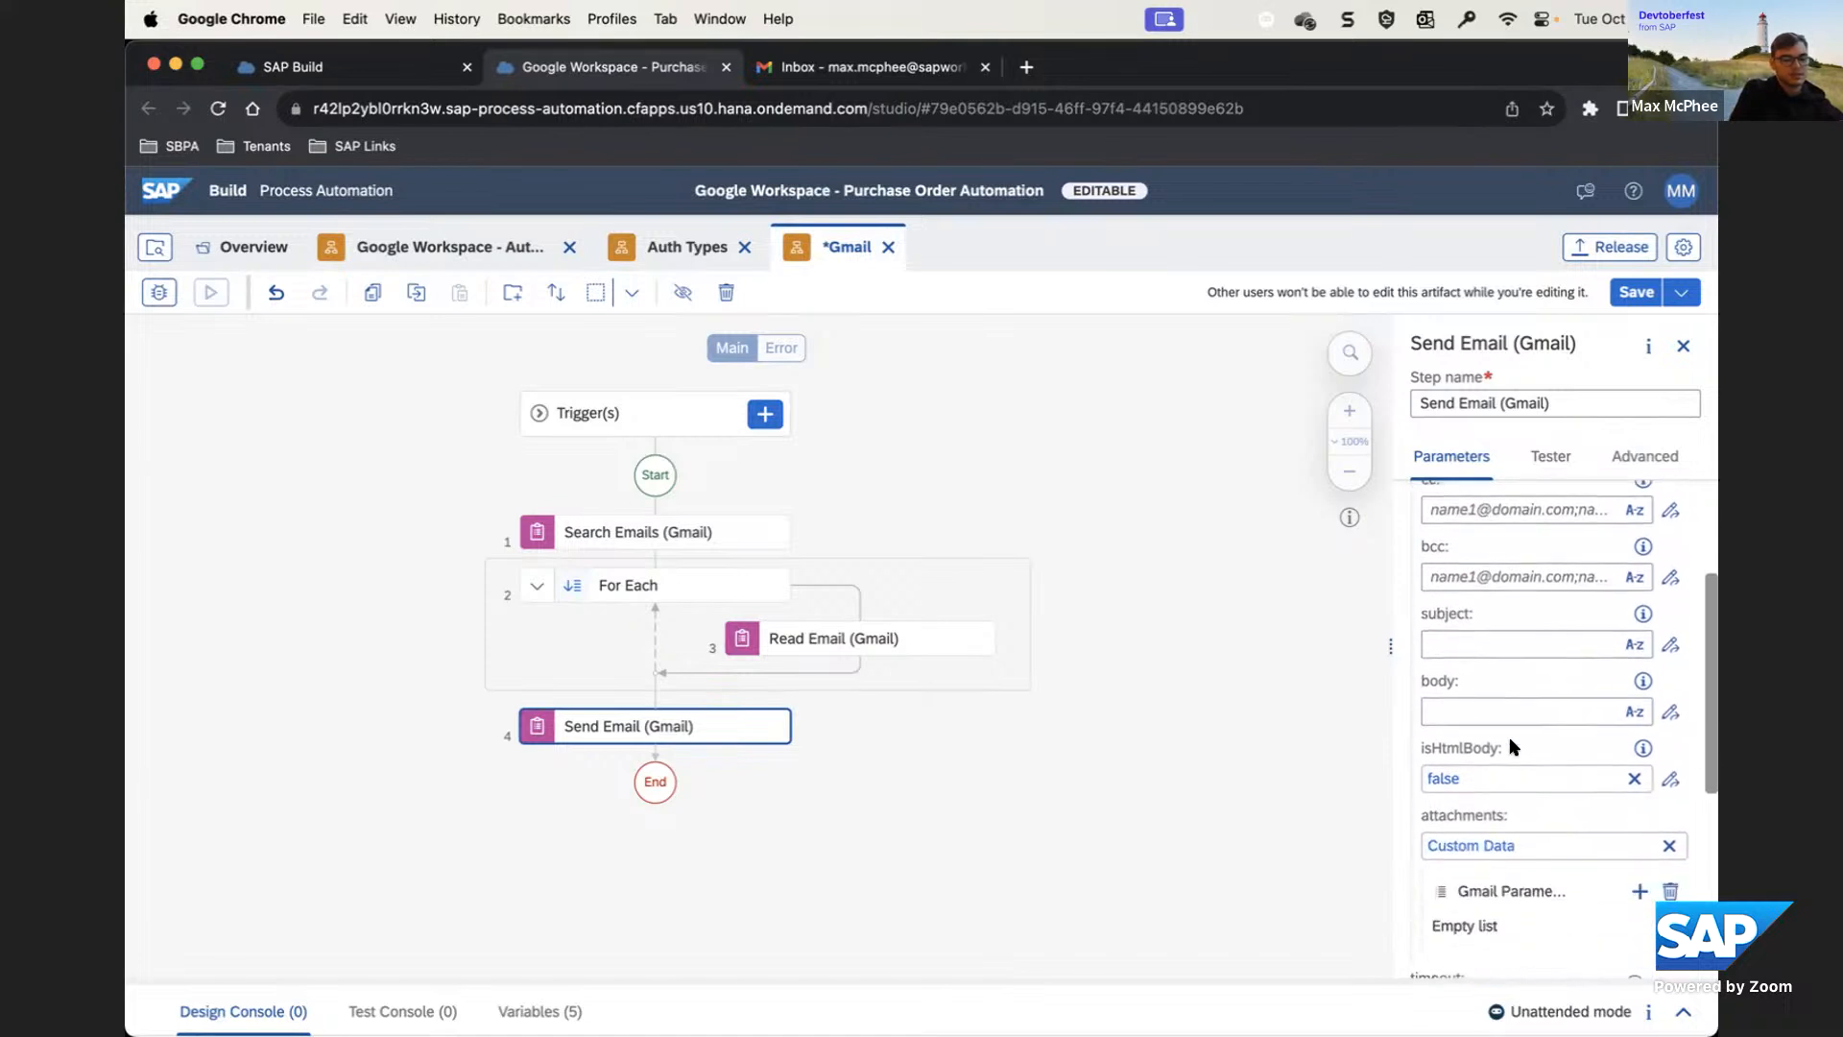
pyautogui.scroll(-2, 1512, 747)
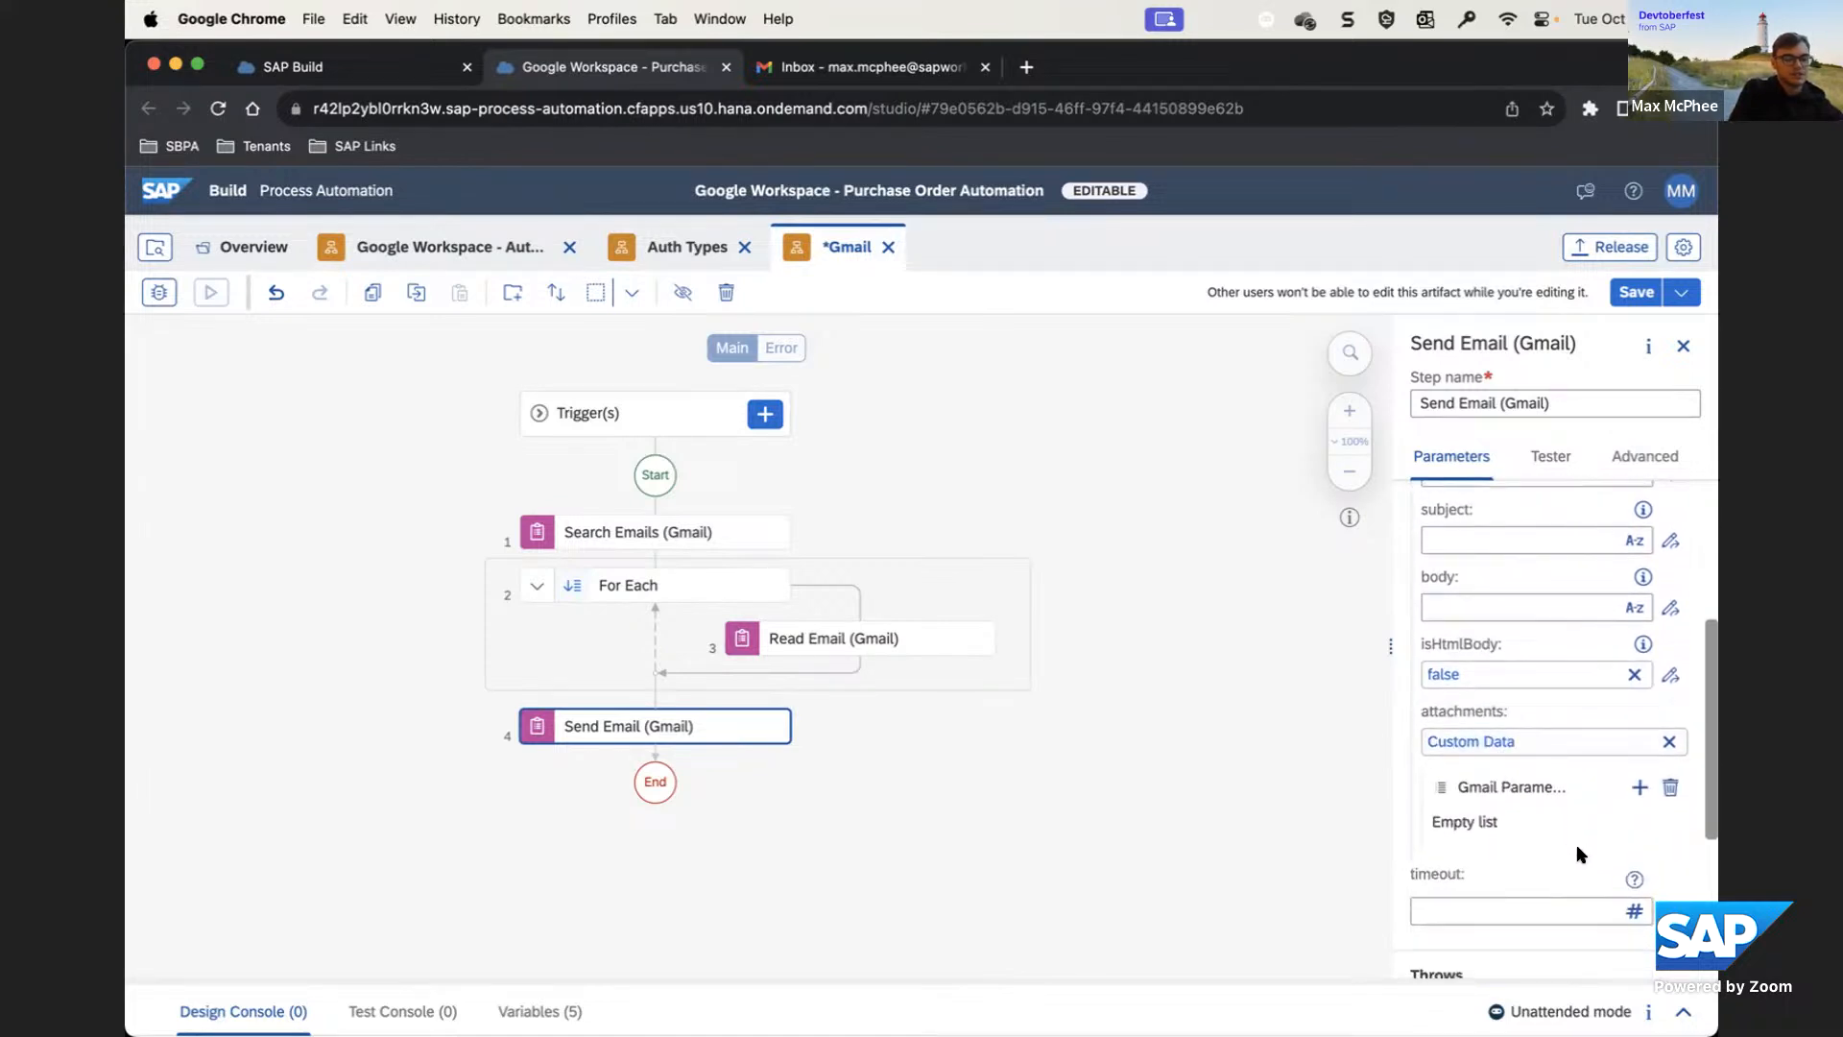
pyautogui.scroll(-1, 1581, 853)
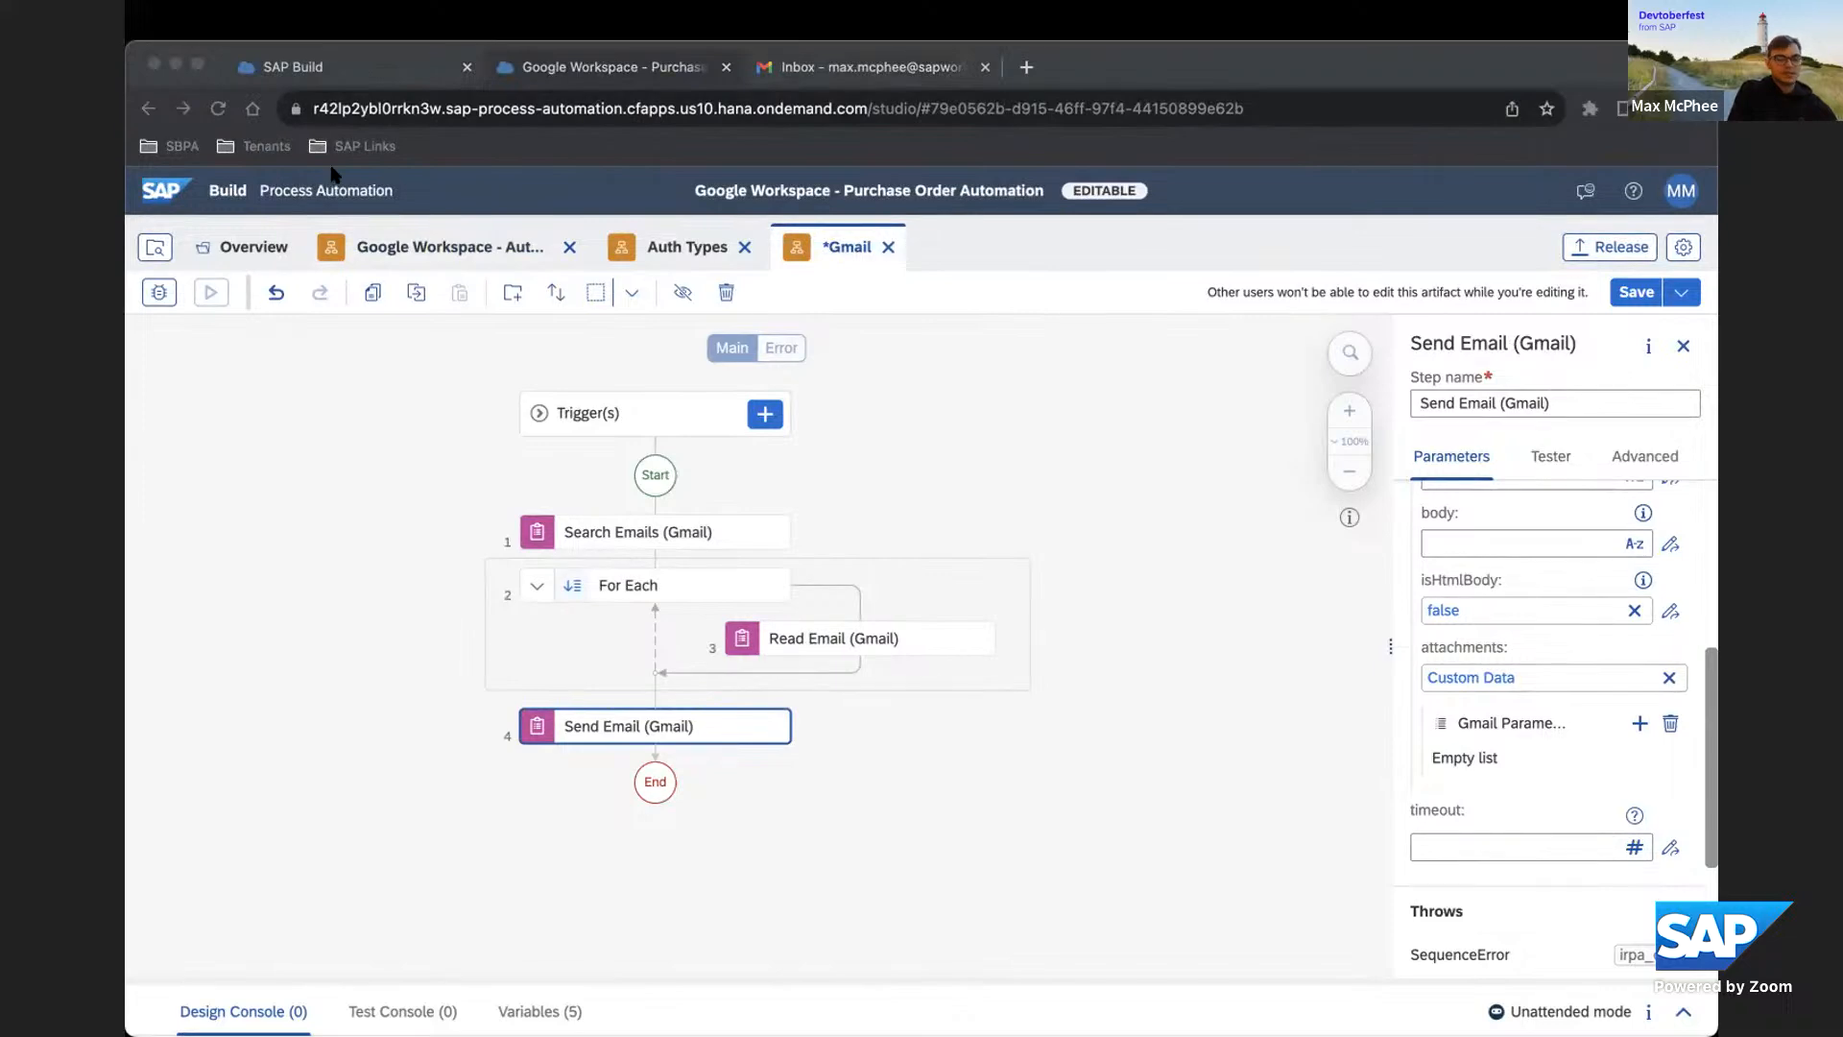
# Switch to the slide presentation and advance from the Google Workspace slide to the SAP SuccessFactors Integration slide
pyautogui.click(344, 780)
pyautogui.hotkey('ctrl', 'Up')
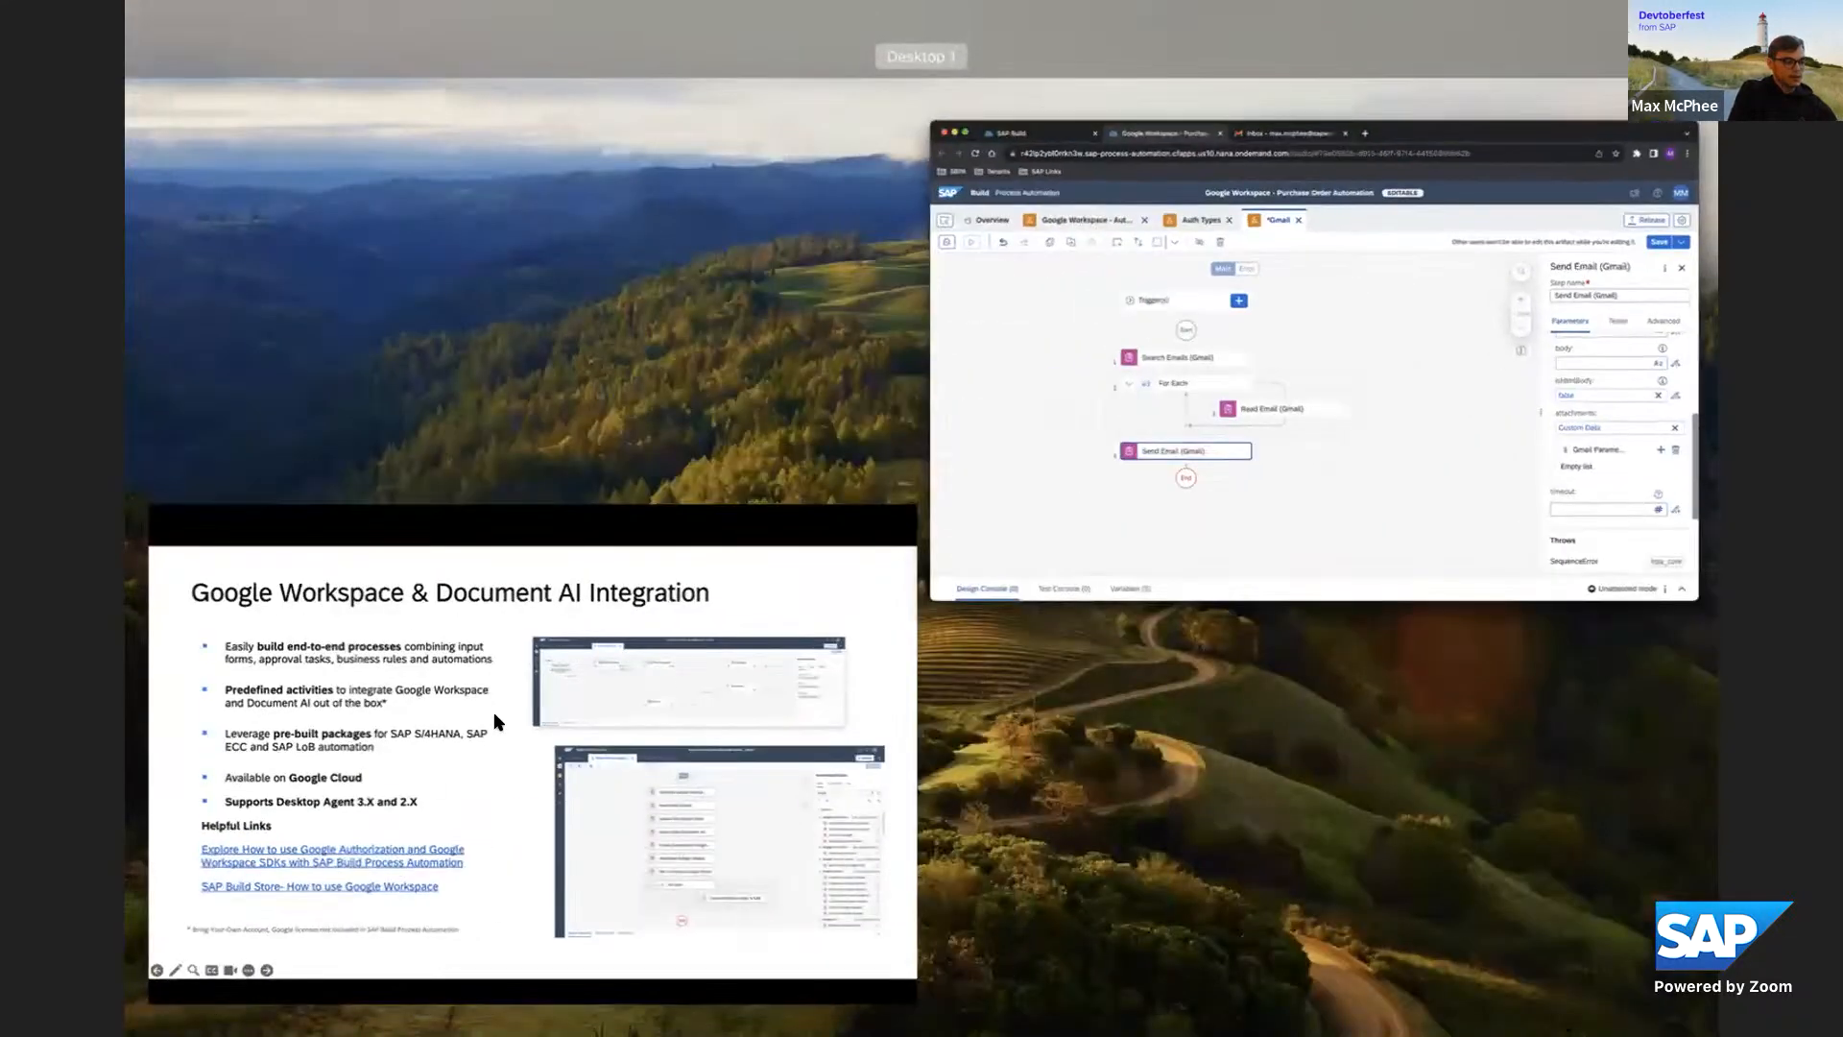
pyautogui.click(494, 709)
pyautogui.click(420, 510)
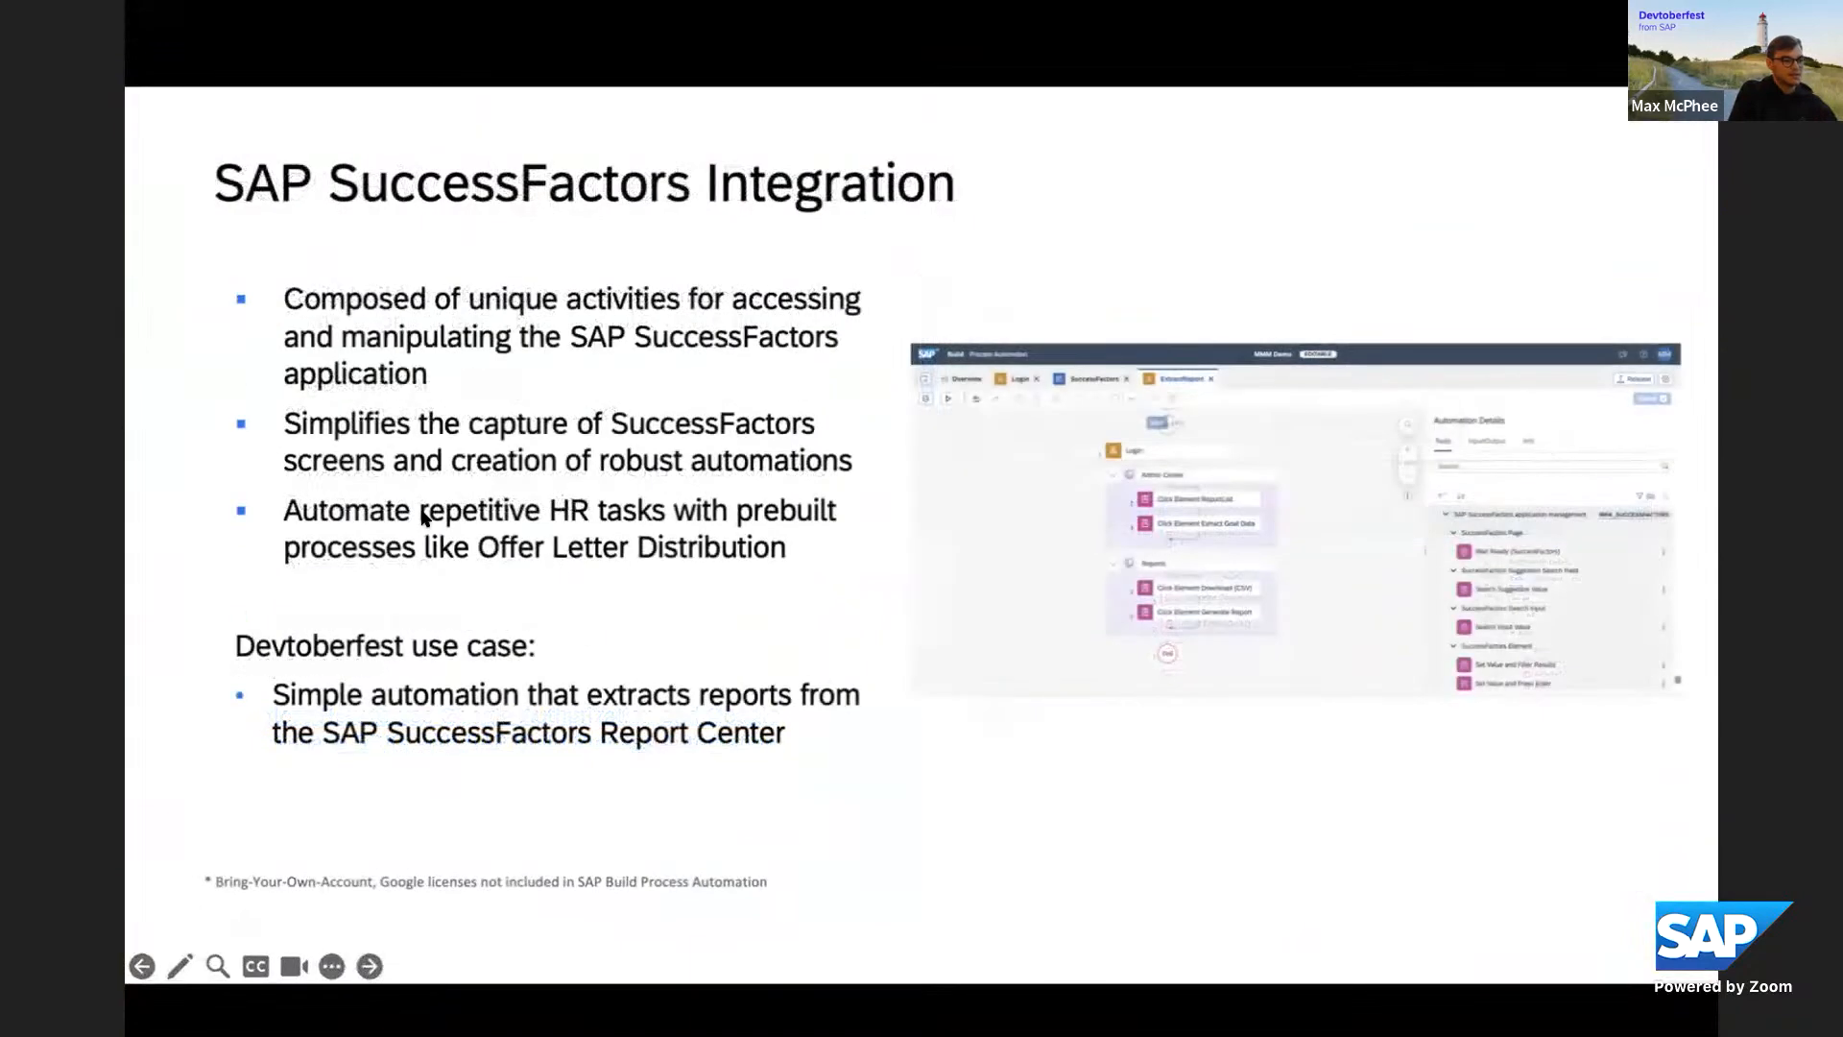
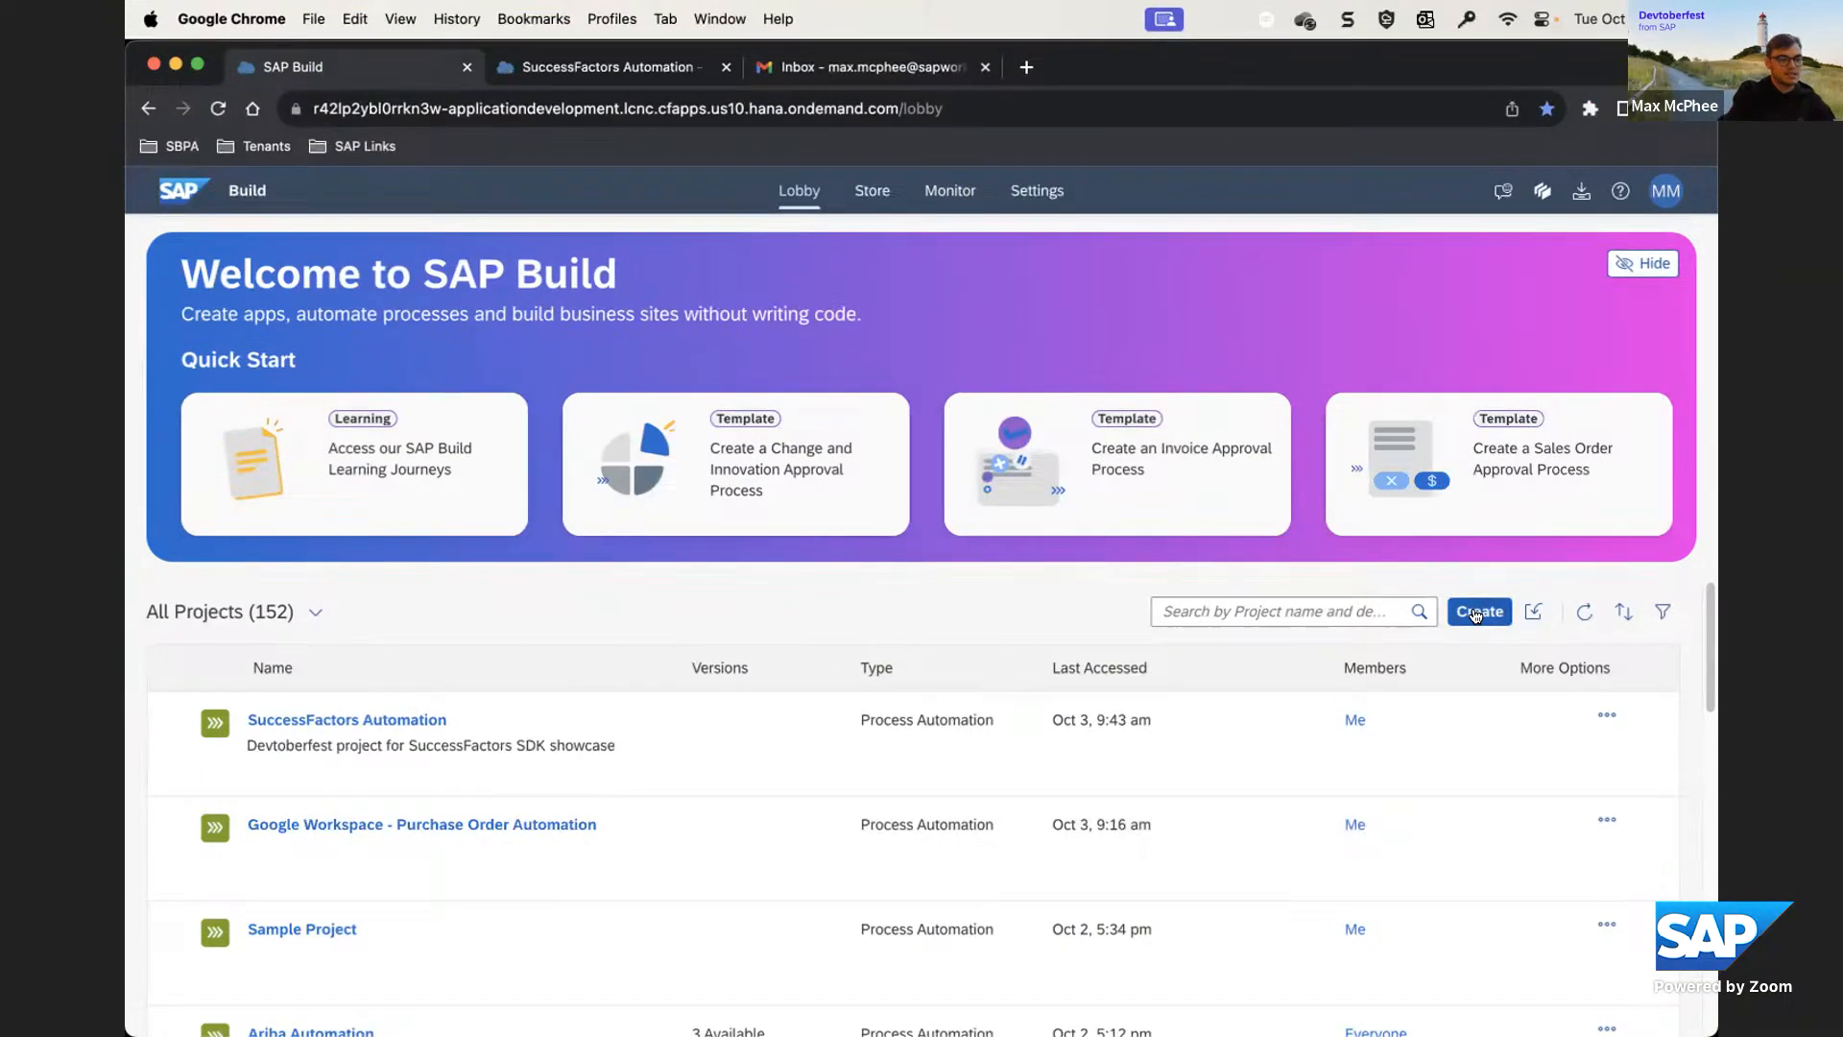
# Start creating an automated process of type Actions in the SAP Build lobby, with Business Accelerator Hub as the API source
pyautogui.click(1476, 616)
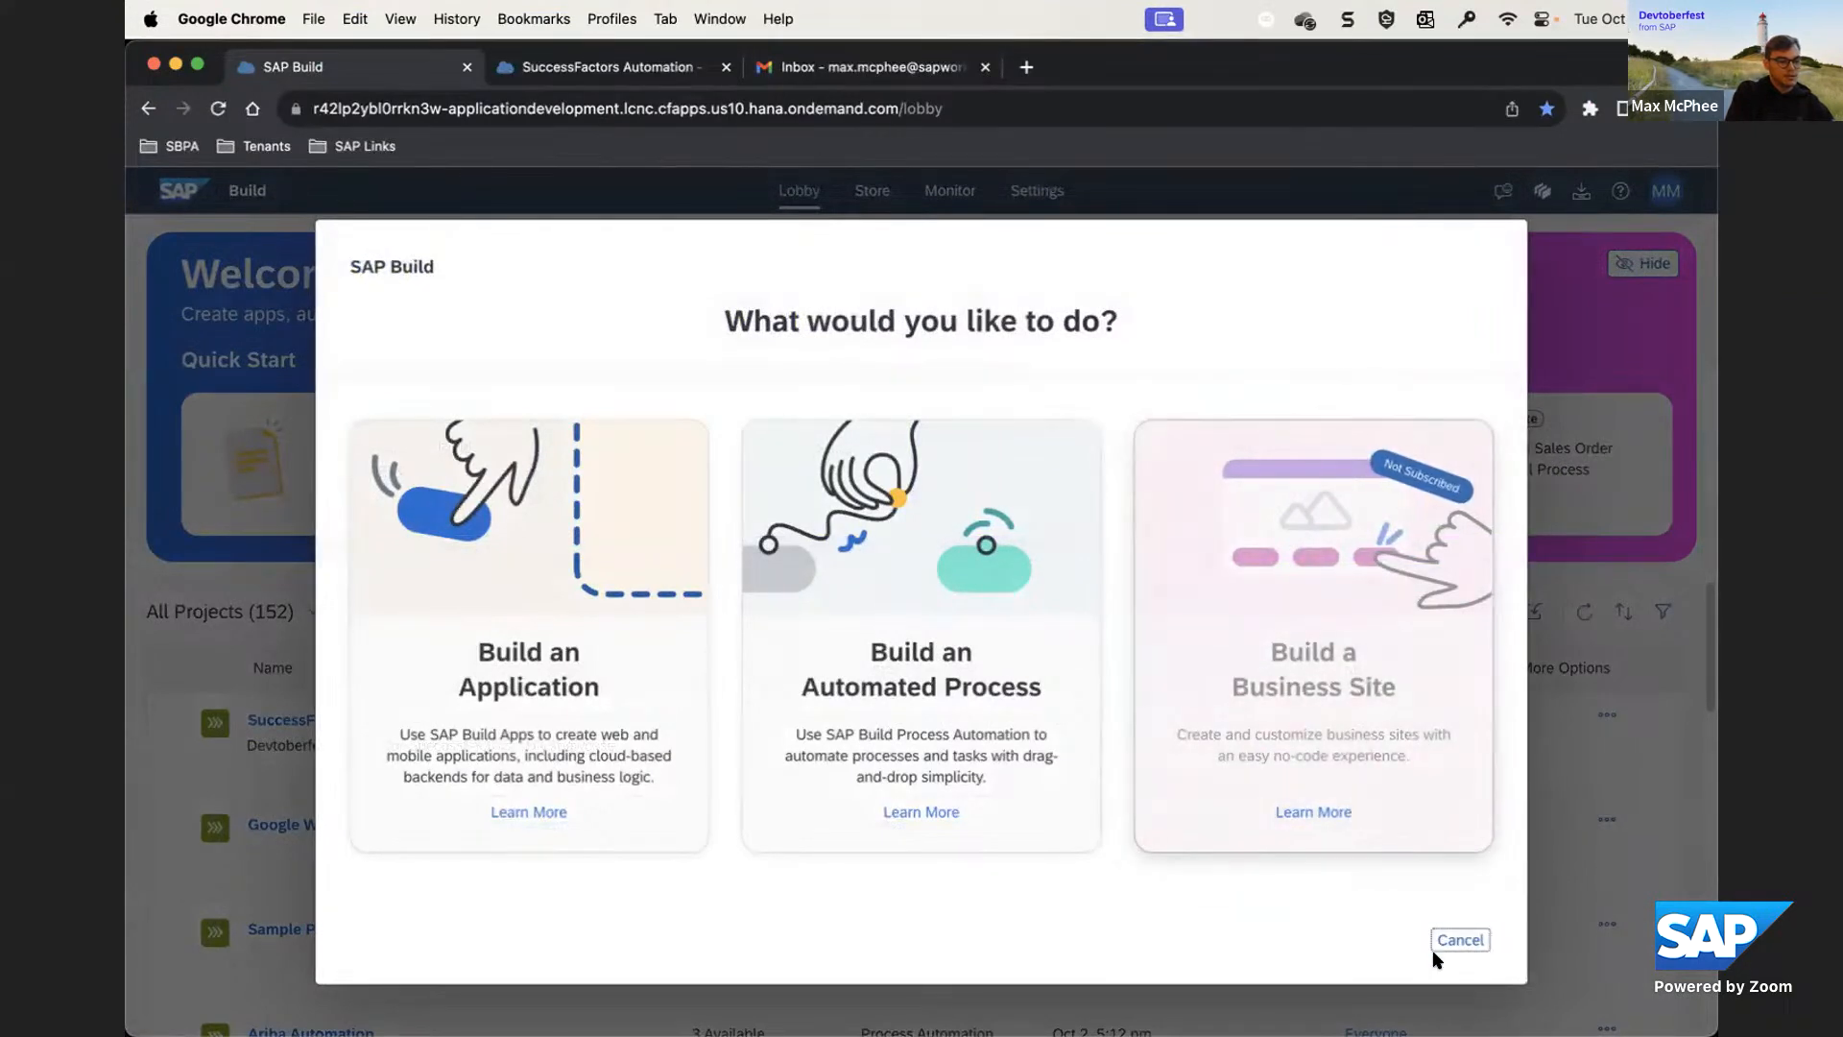
pyautogui.click(1002, 601)
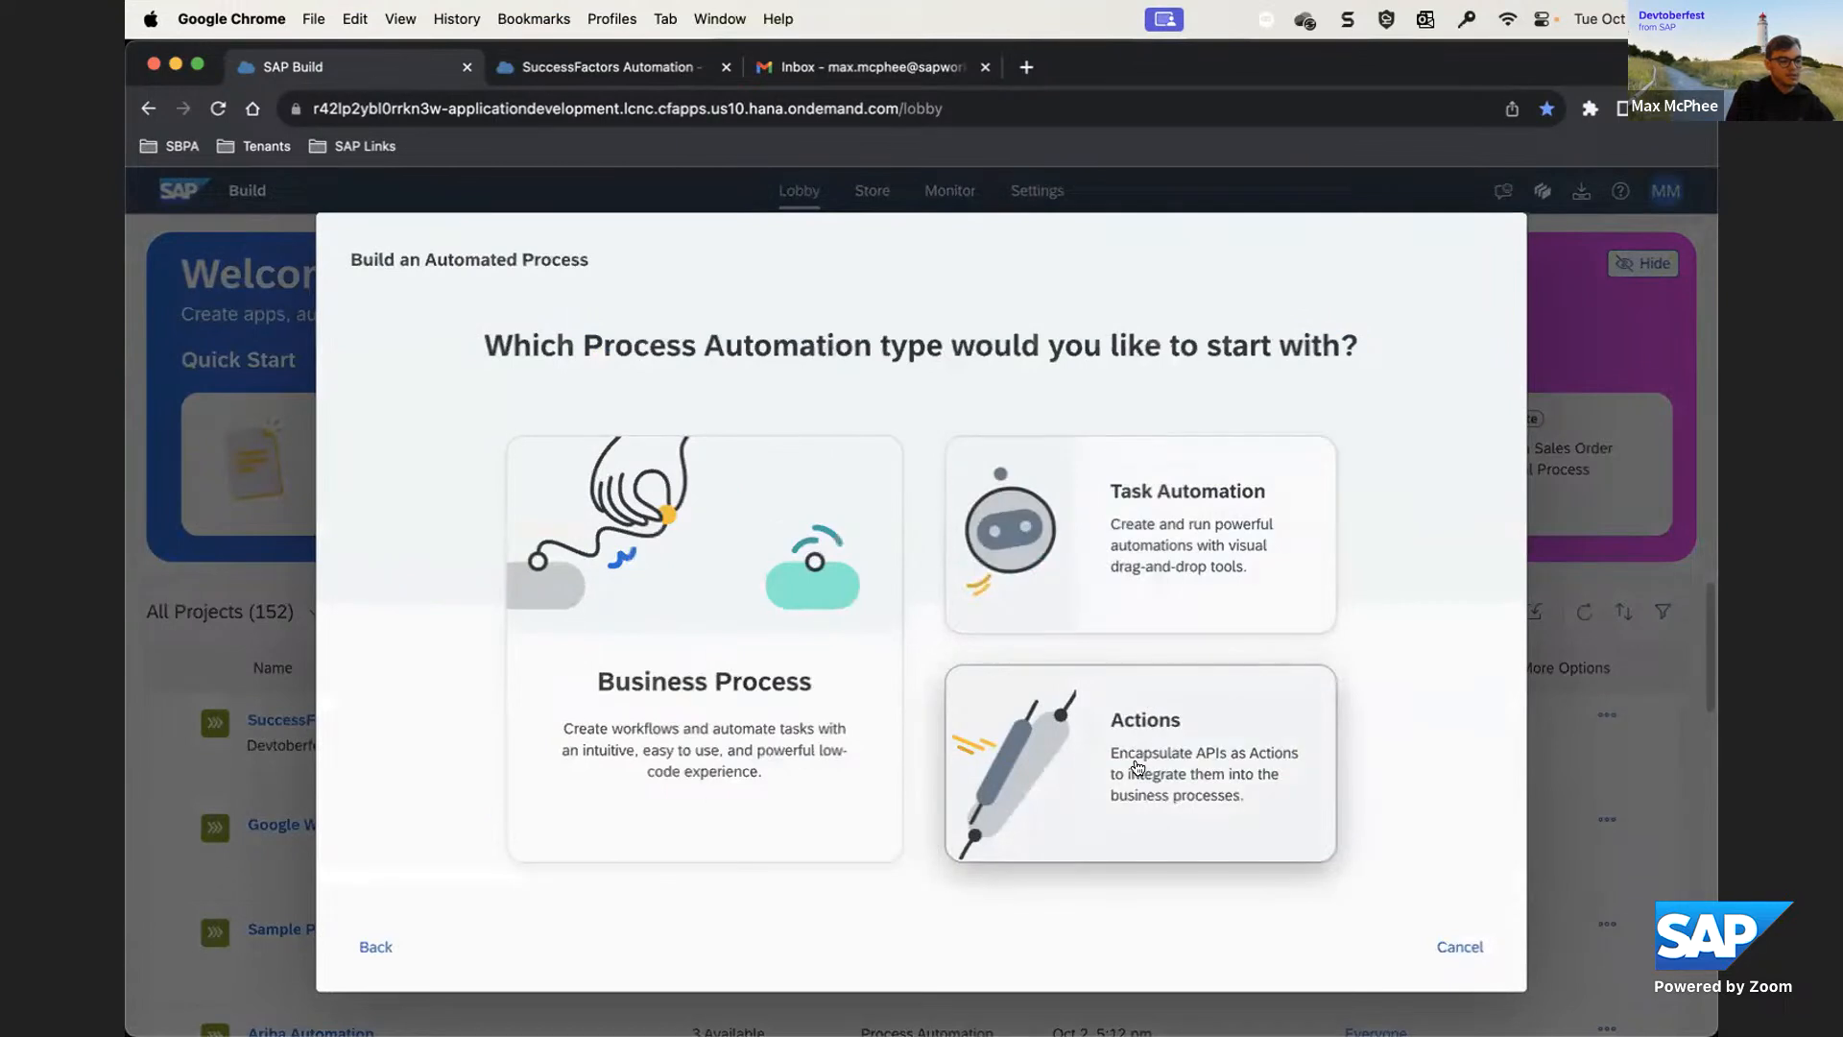
pyautogui.click(1104, 816)
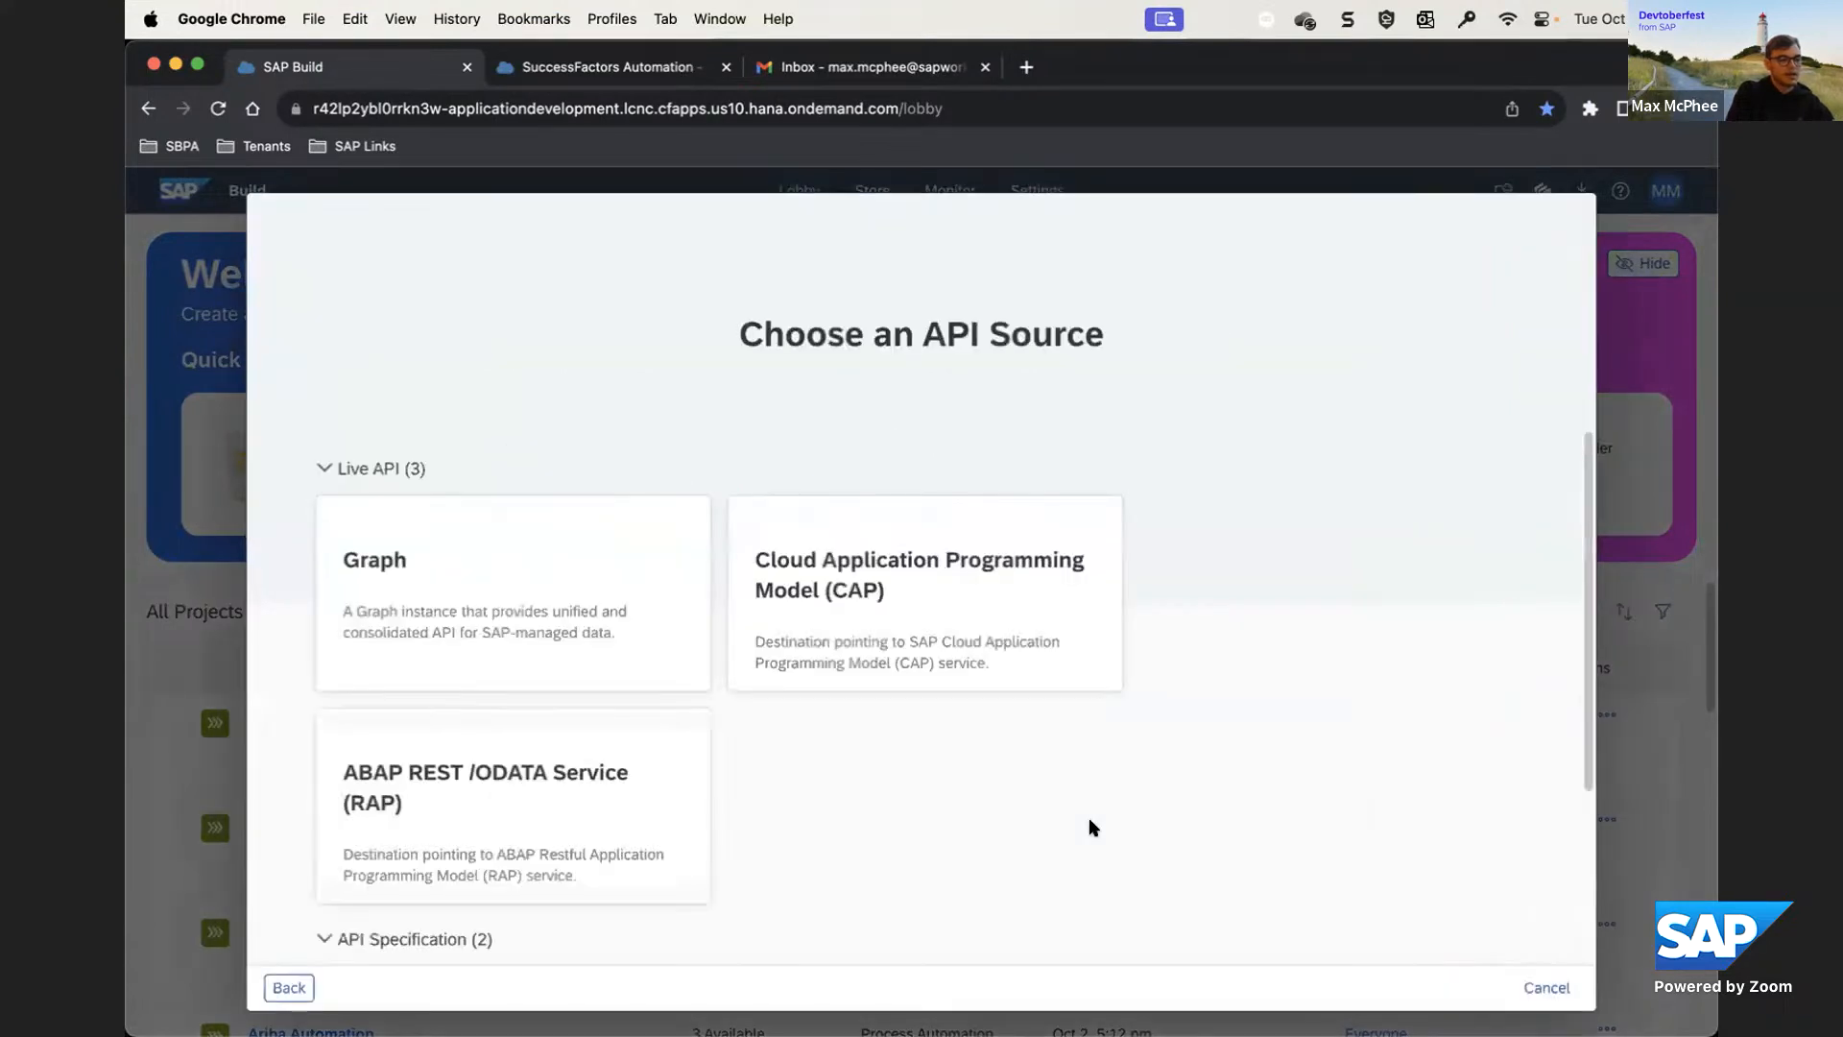
pyautogui.scroll(-5, 1091, 822)
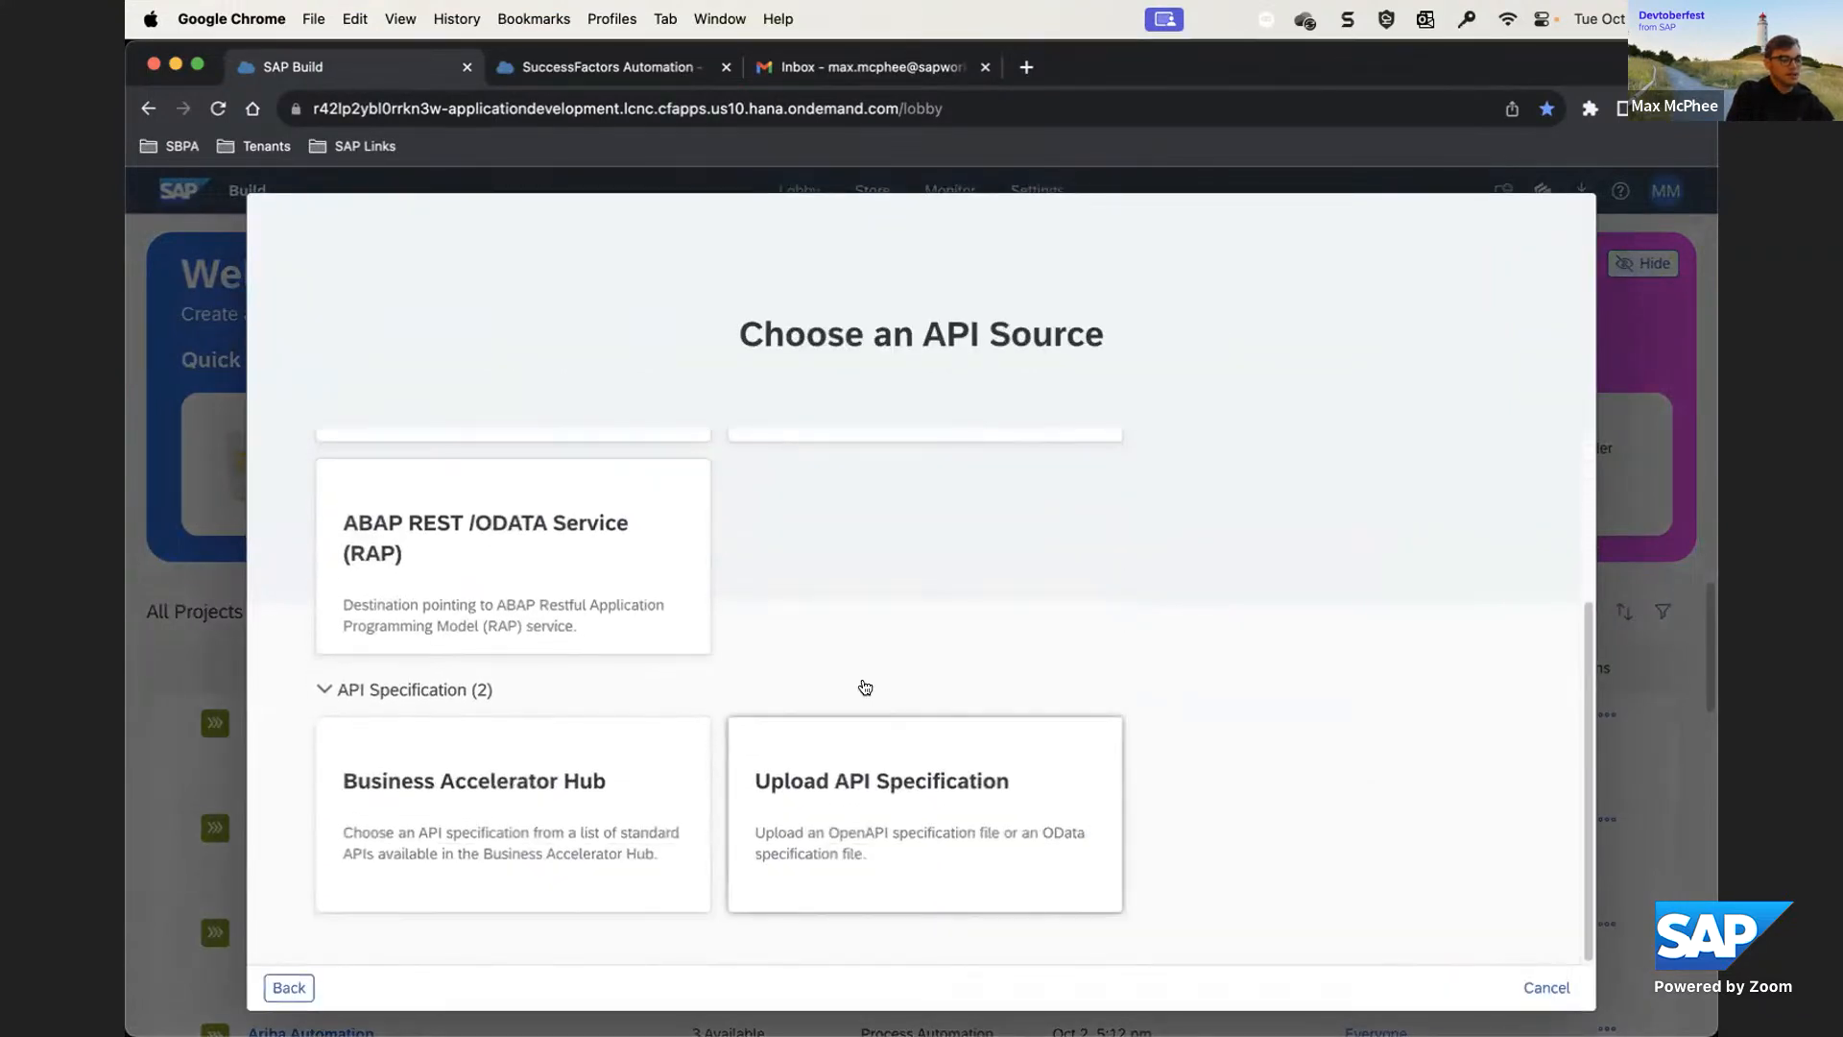
pyautogui.click(495, 768)
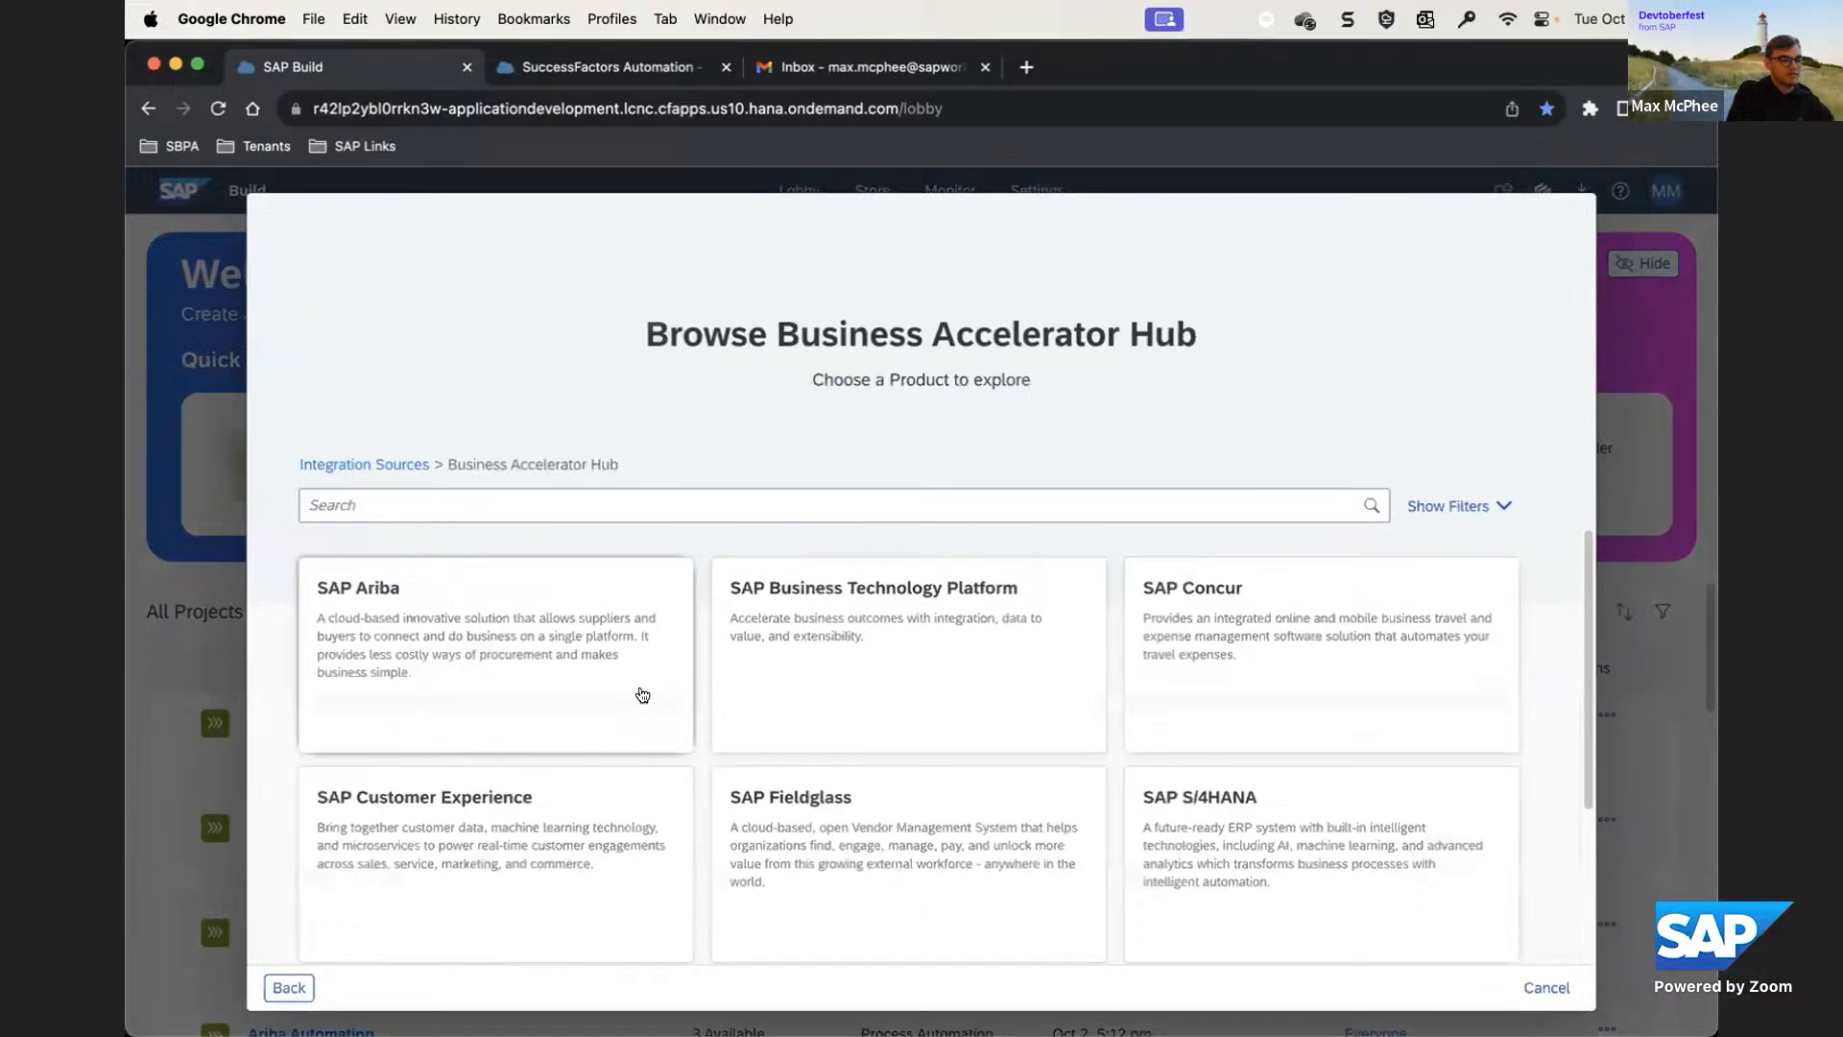
# Browse the SAP SuccessFactors product to the SAP SuccessFactors Recruiting package and explore the methods of its Offer API
pyautogui.scroll(-1, 703, 735)
pyautogui.scroll(-1, 704, 740)
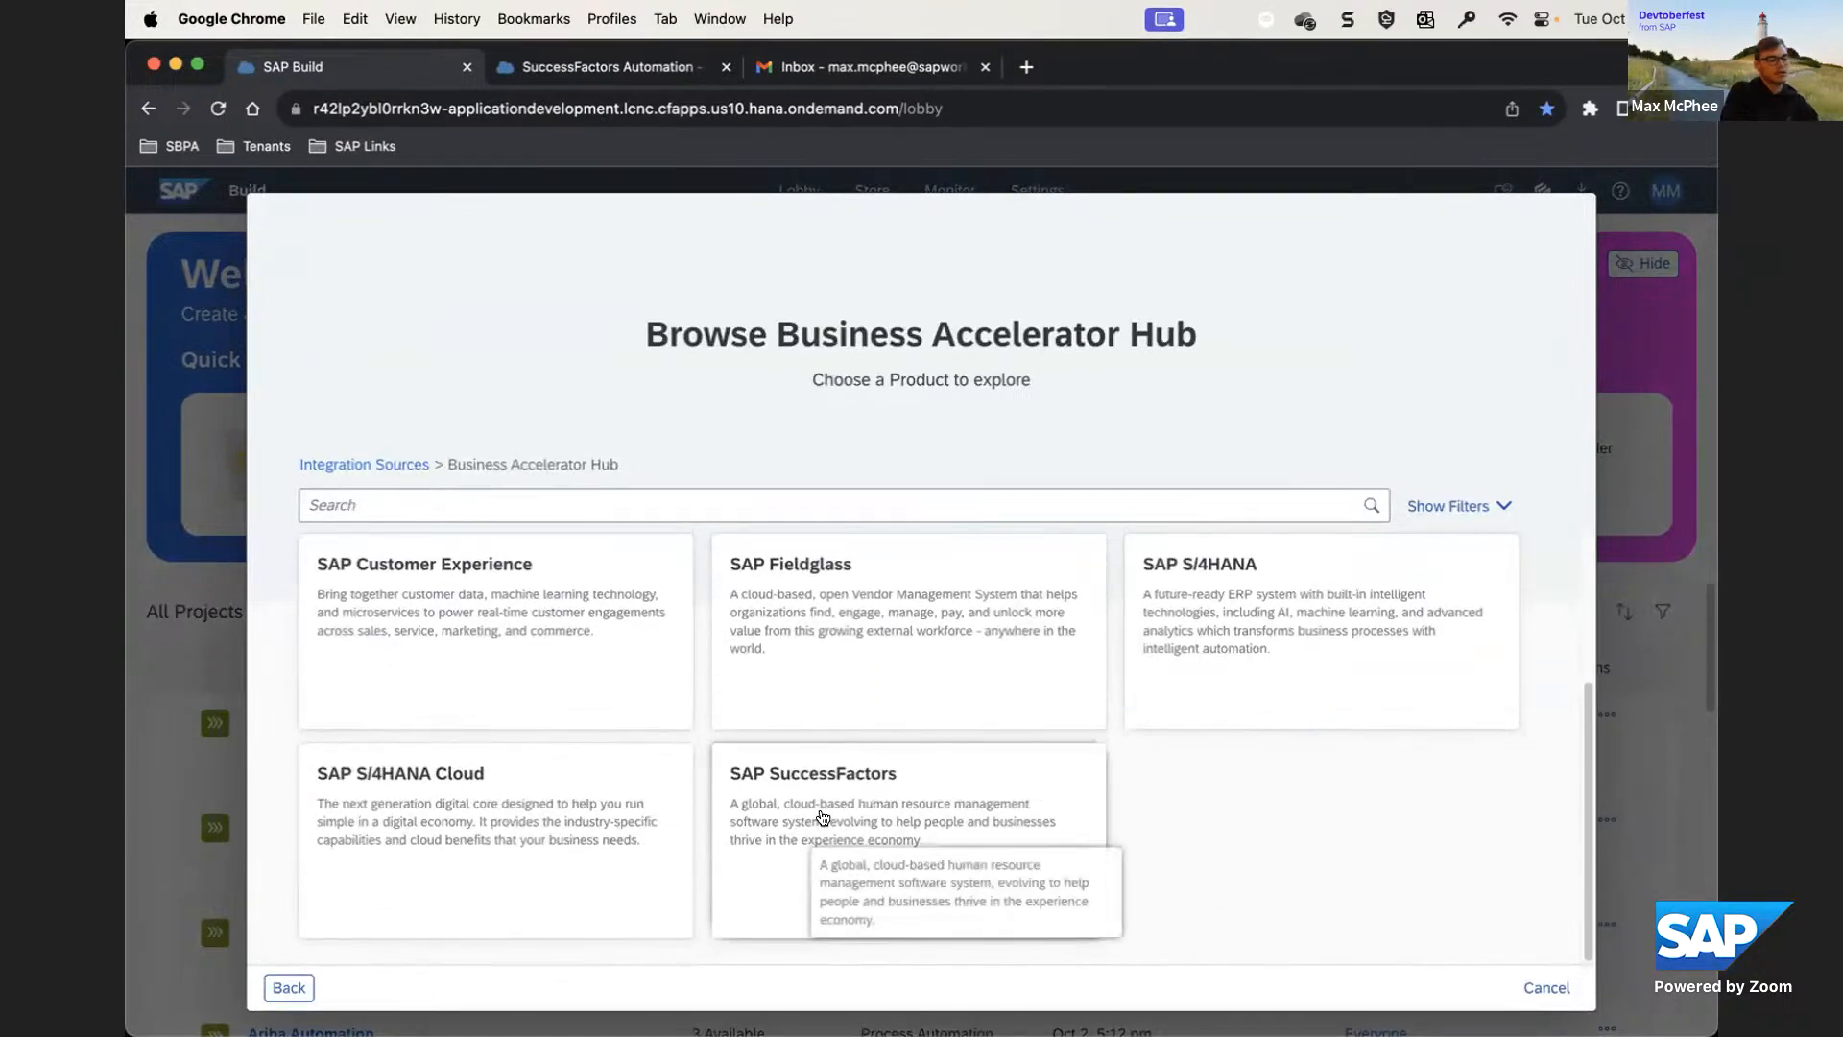
pyautogui.click(865, 861)
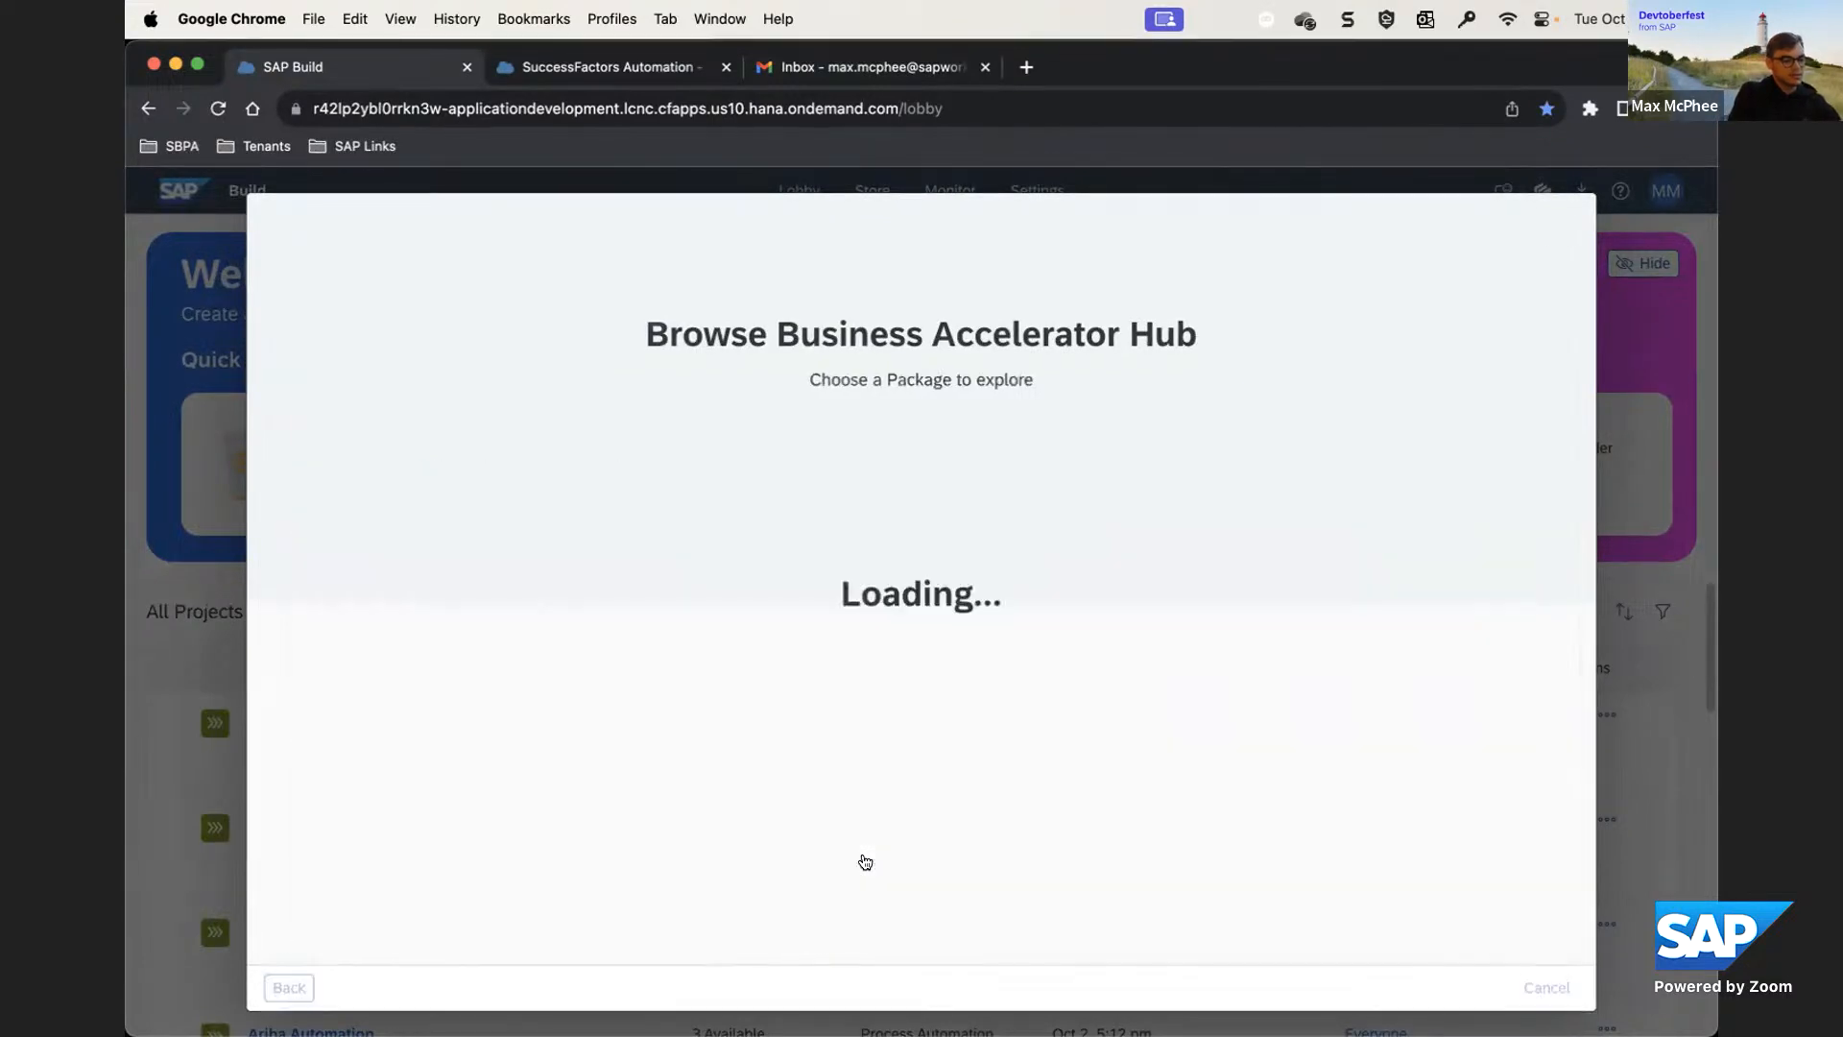
pyautogui.scroll(-3, 703, 727)
pyautogui.scroll(-2, 700, 727)
pyautogui.click(846, 792)
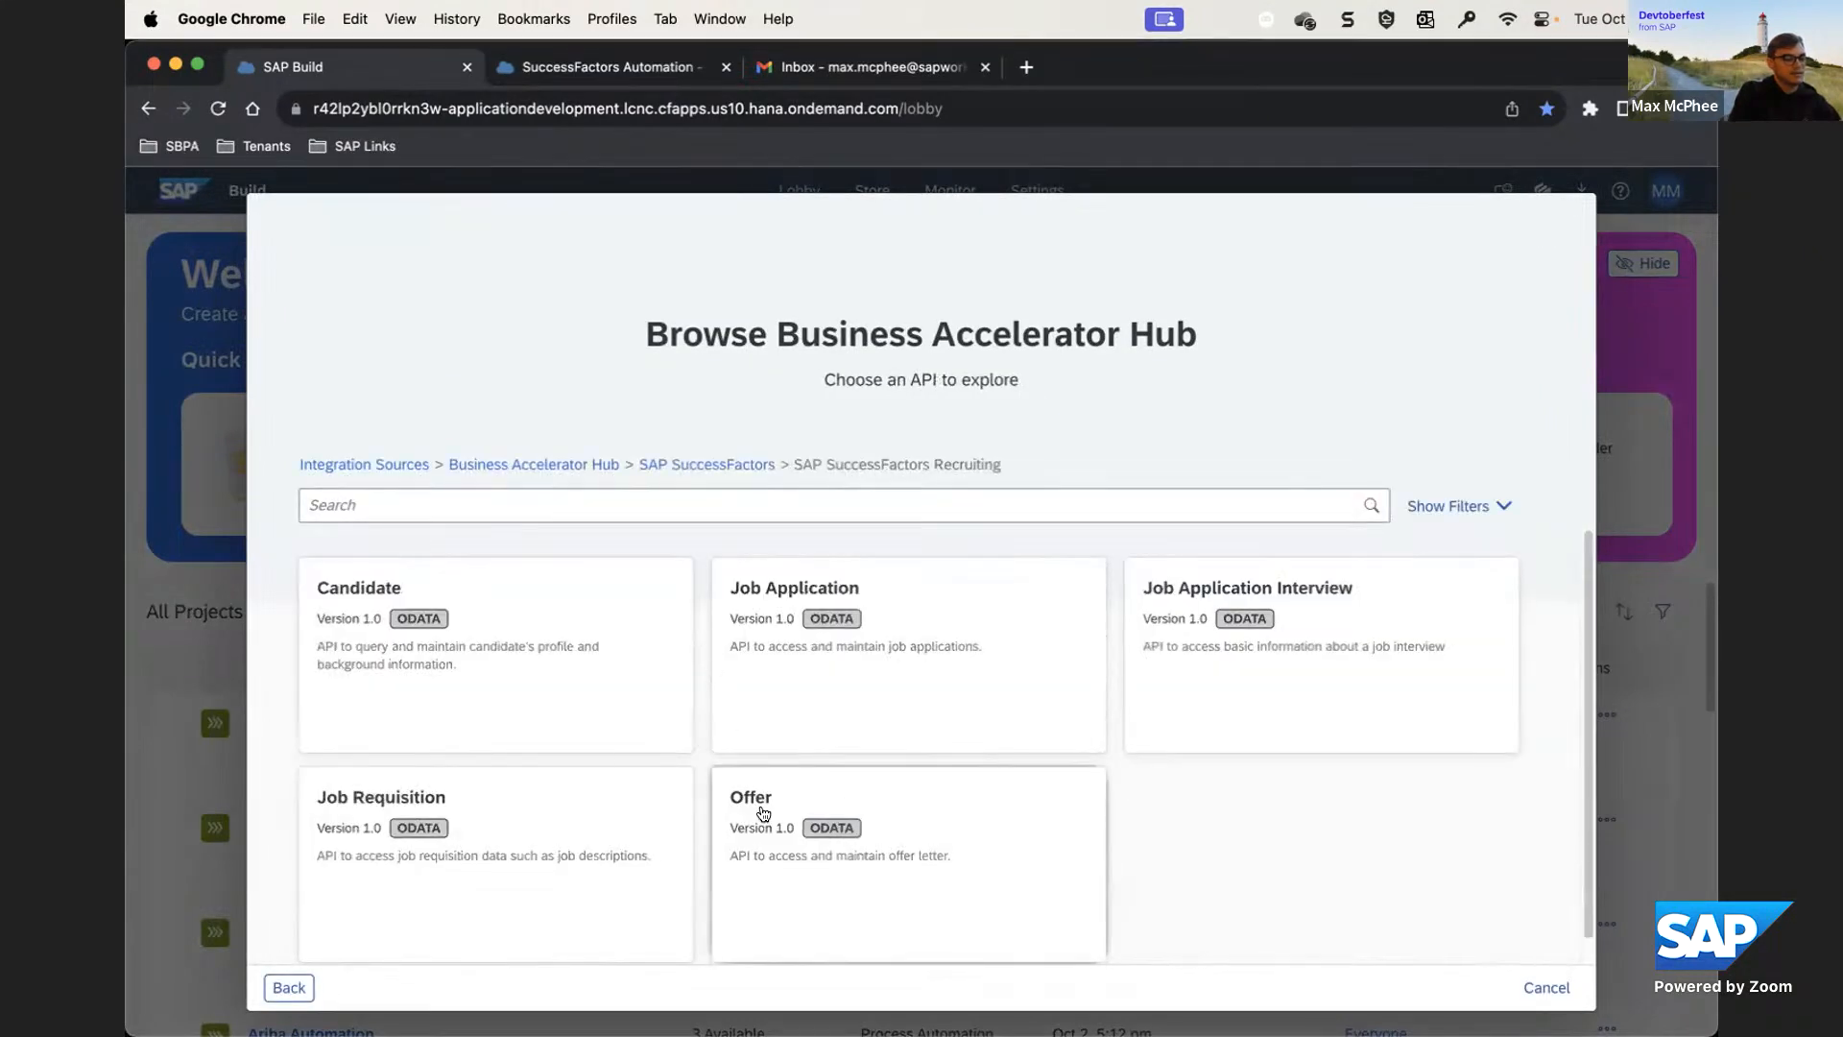
pyautogui.click(917, 819)
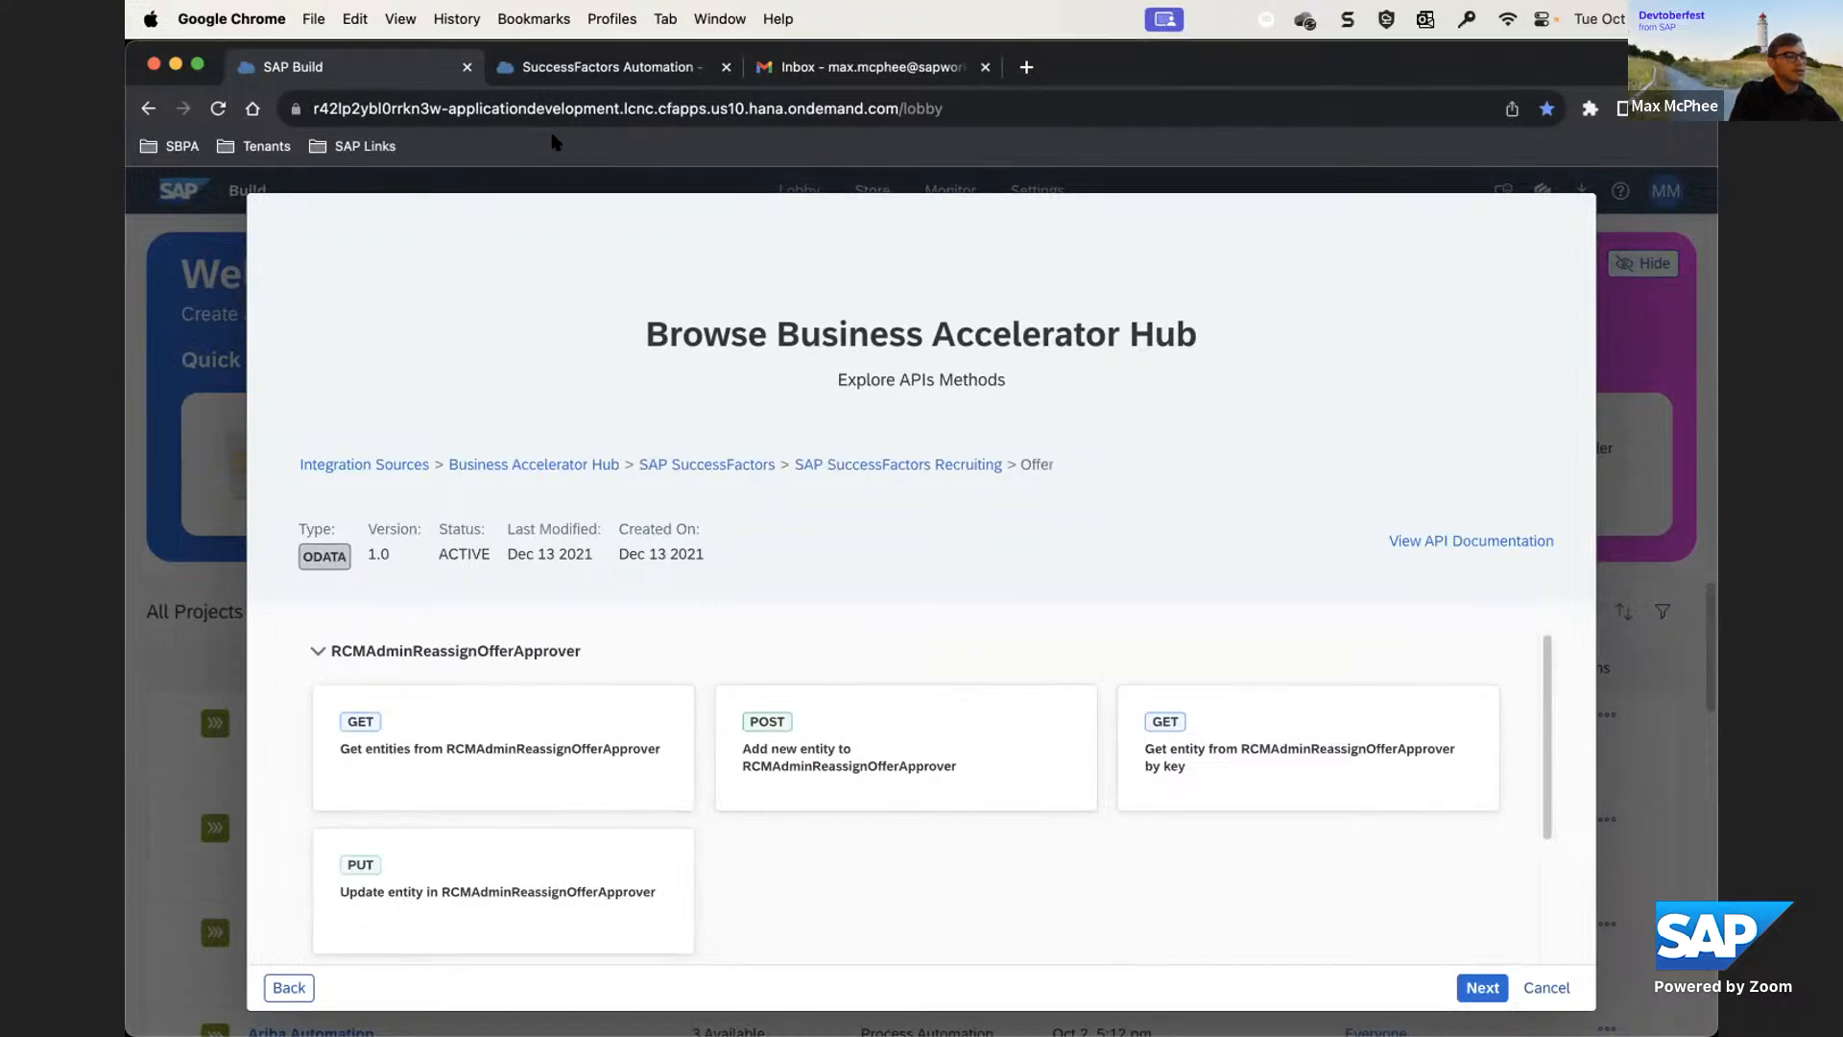
# Switch to the SuccessFactors Automation project, view the Login automation, and show the whole captured Login - SAP SuccessFactors screen
pyautogui.click(555, 69)
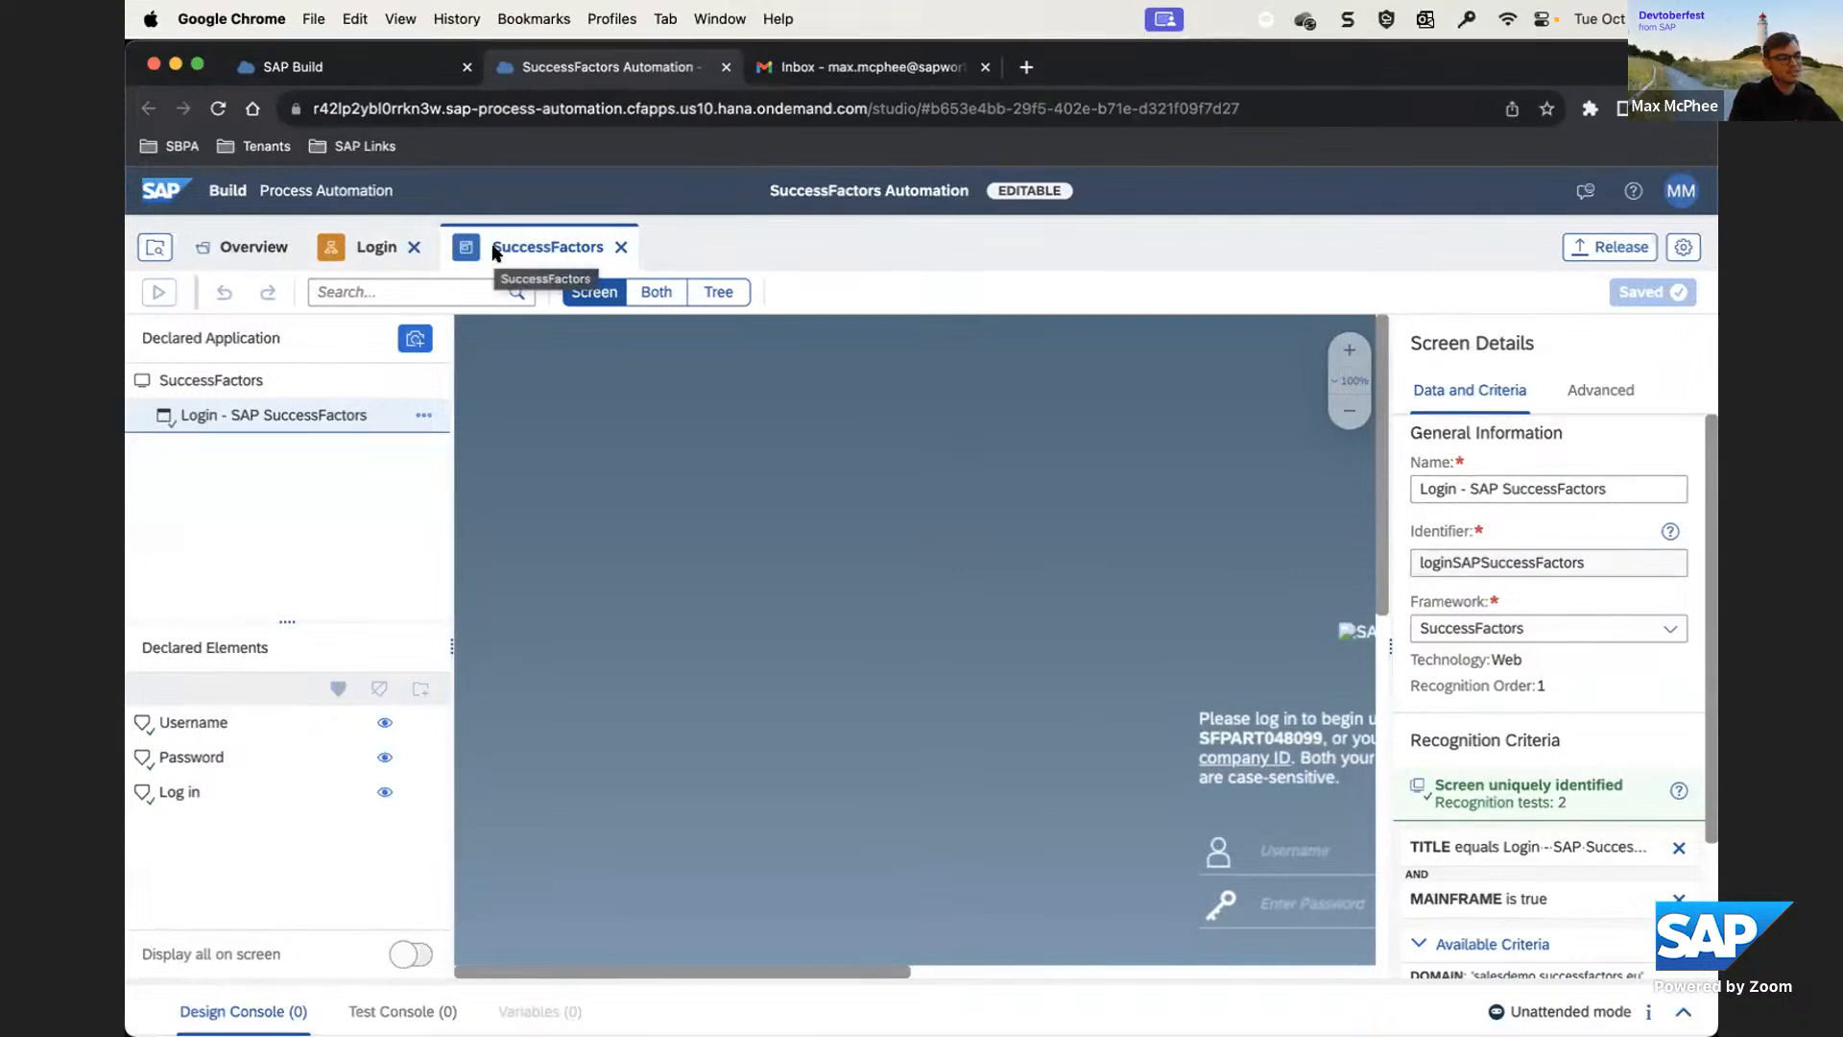
pyautogui.click(378, 242)
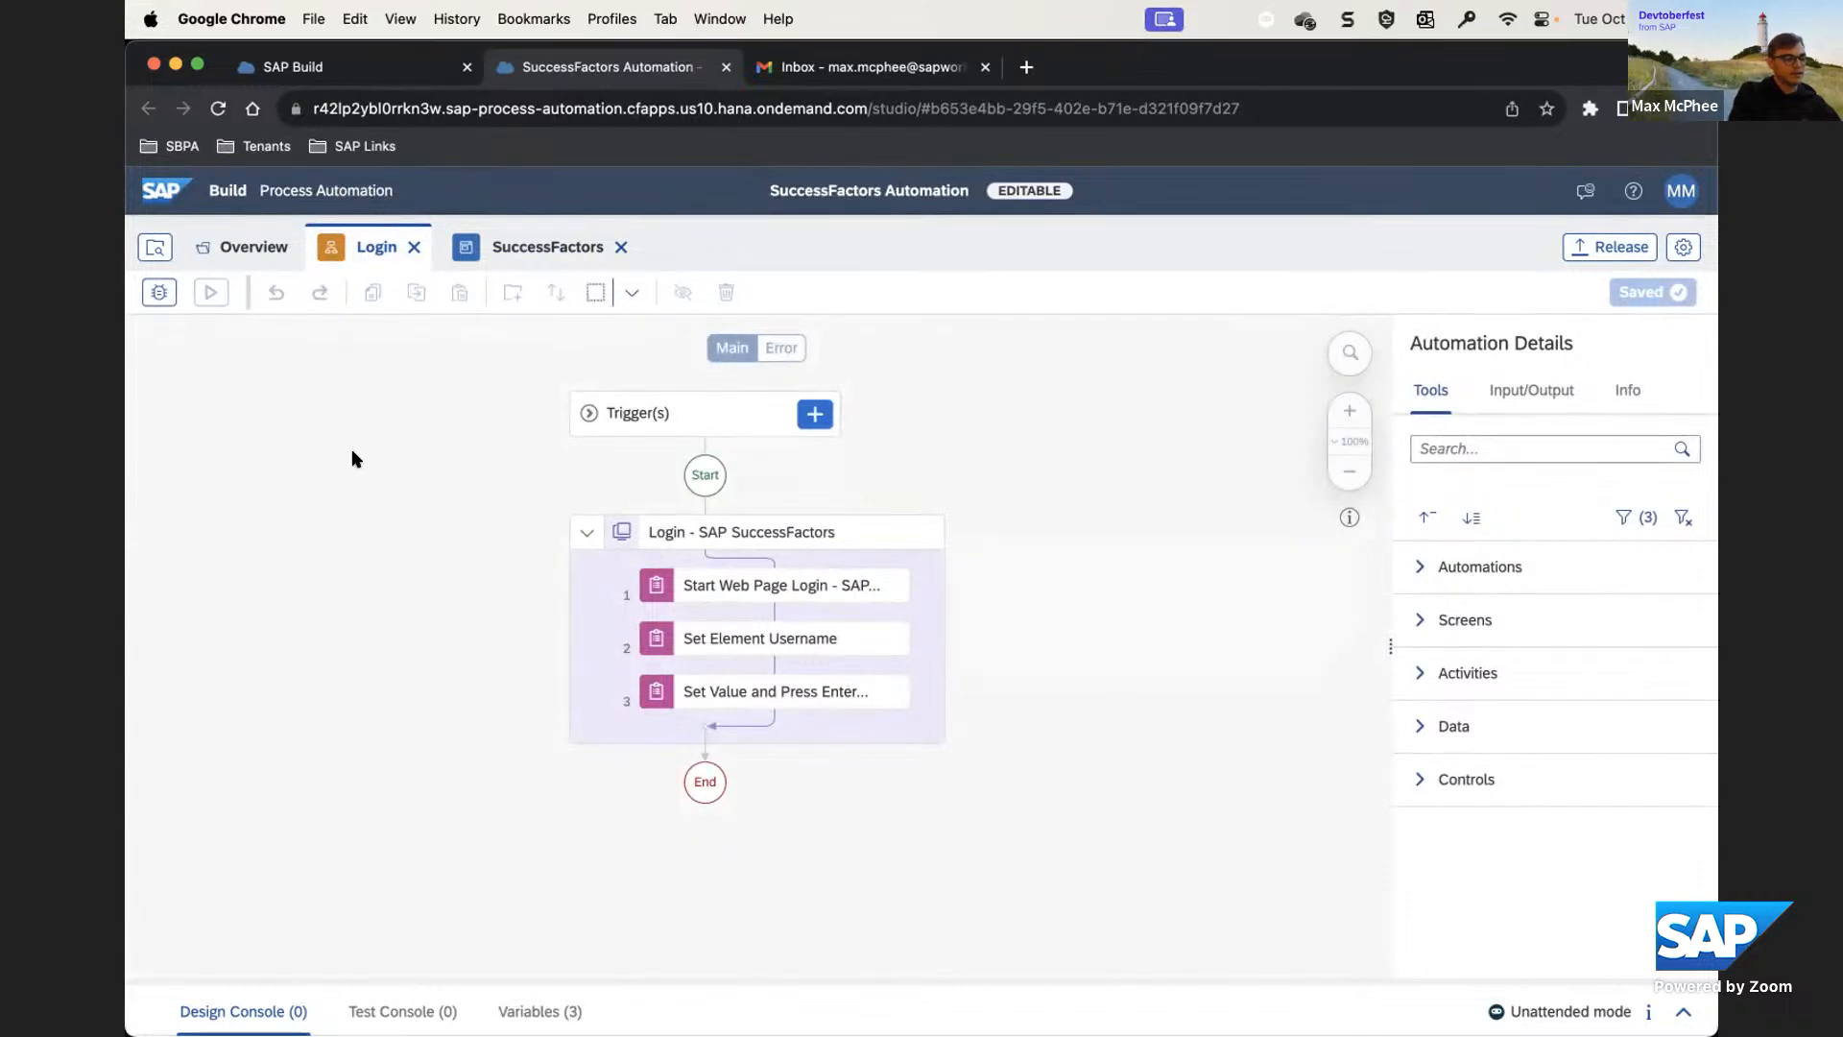
pyautogui.click(542, 246)
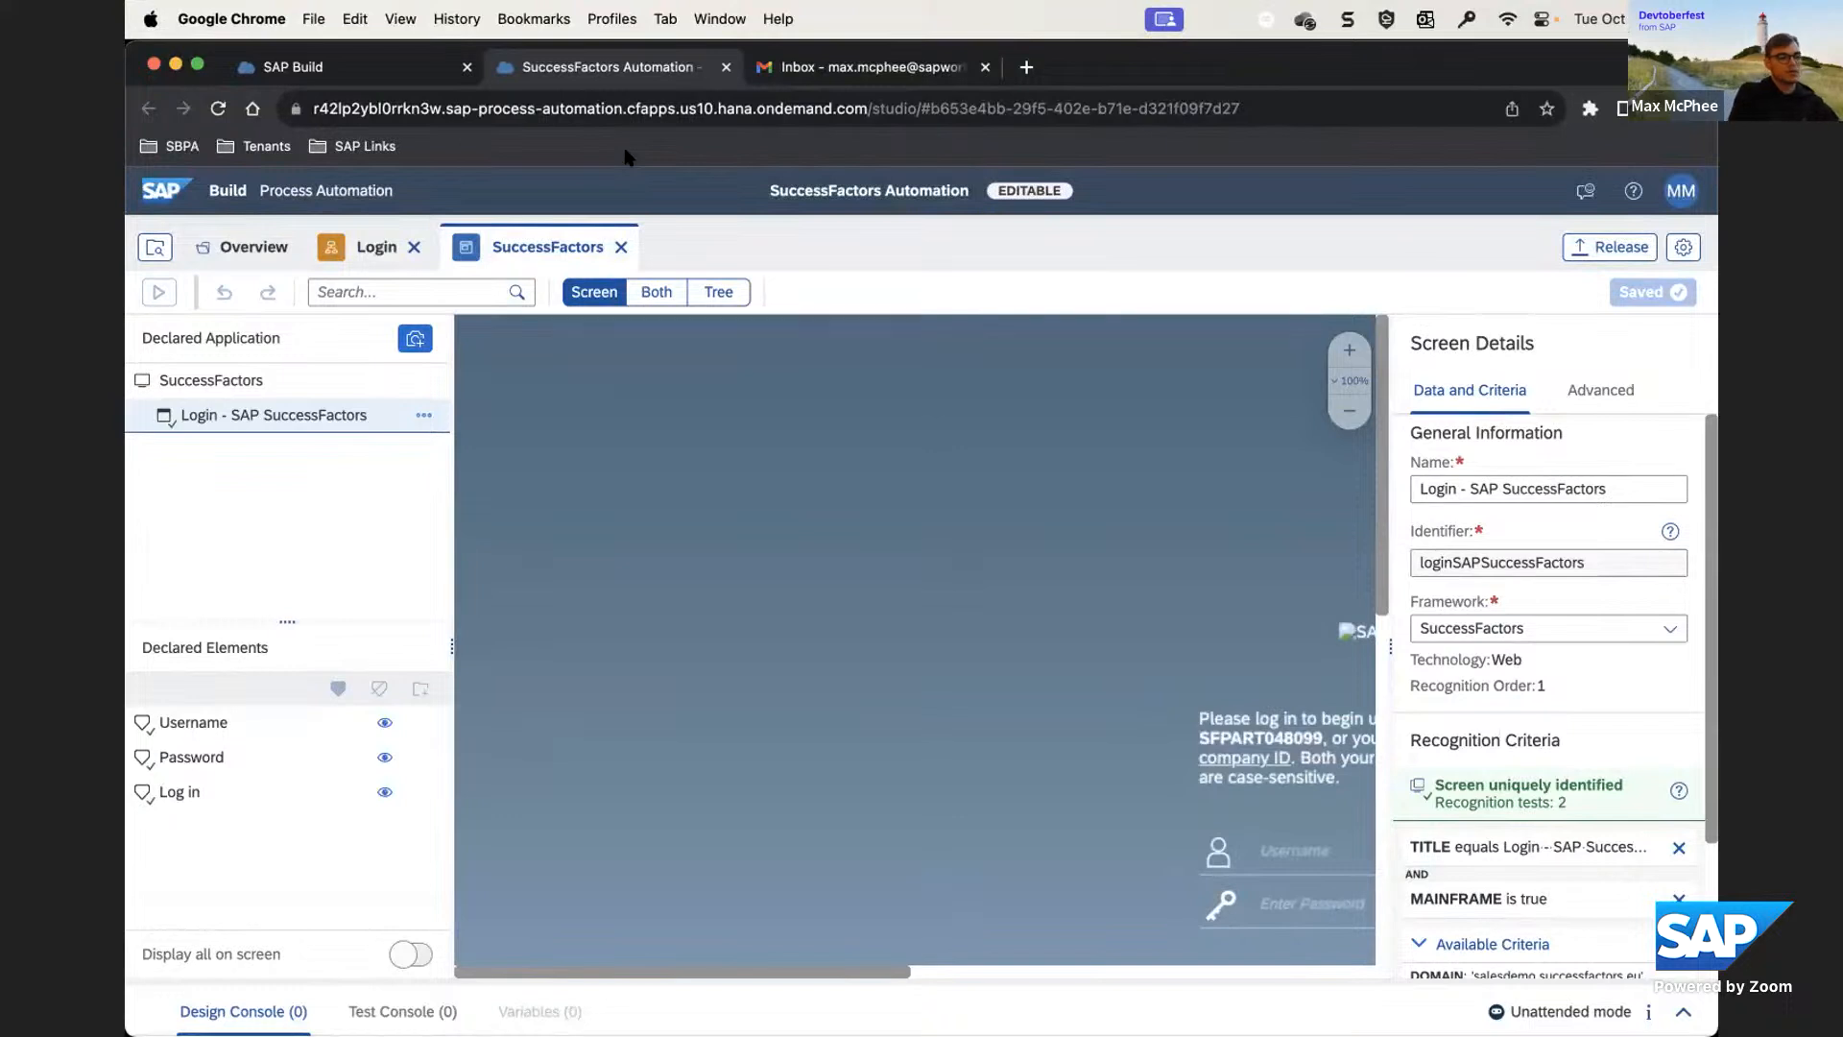
pyautogui.click(1349, 380)
pyautogui.click(1244, 386)
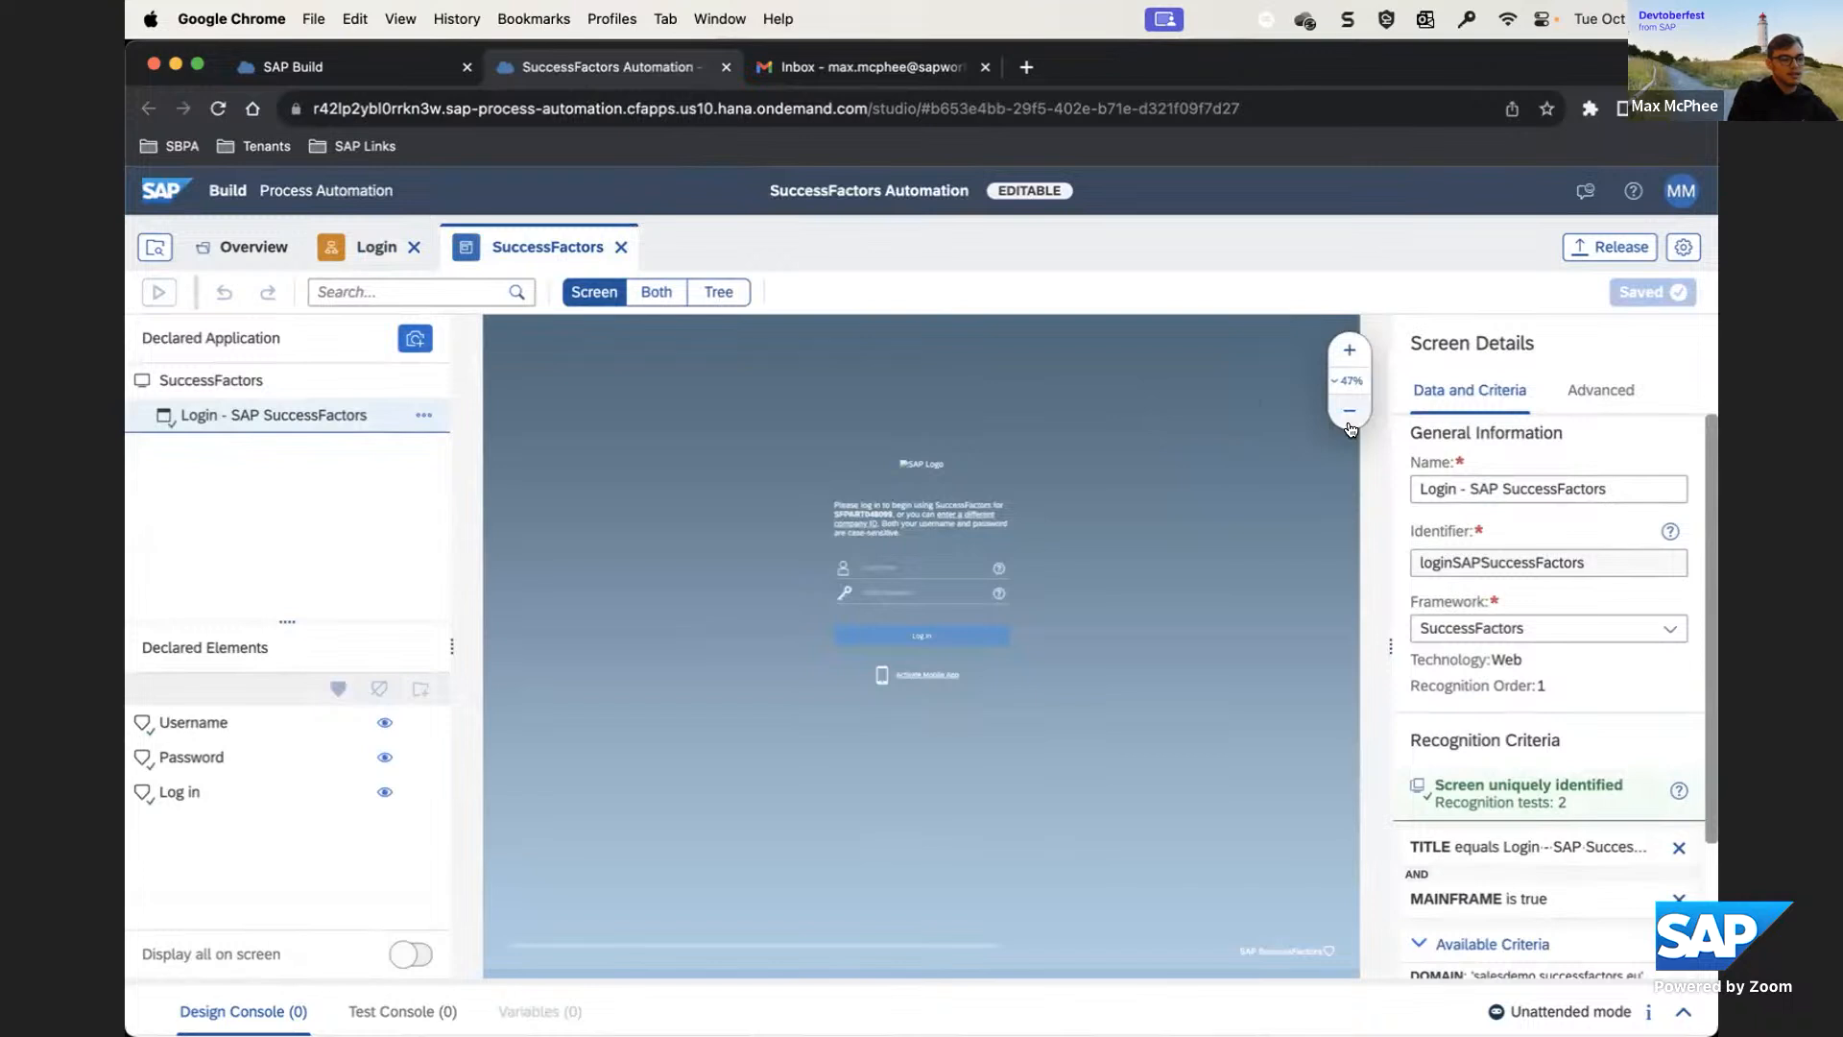
# Inspect the SuccessFactors application details and the Login screen's Username and Password elements, including Password's recognition criteria
pyautogui.click(288, 380)
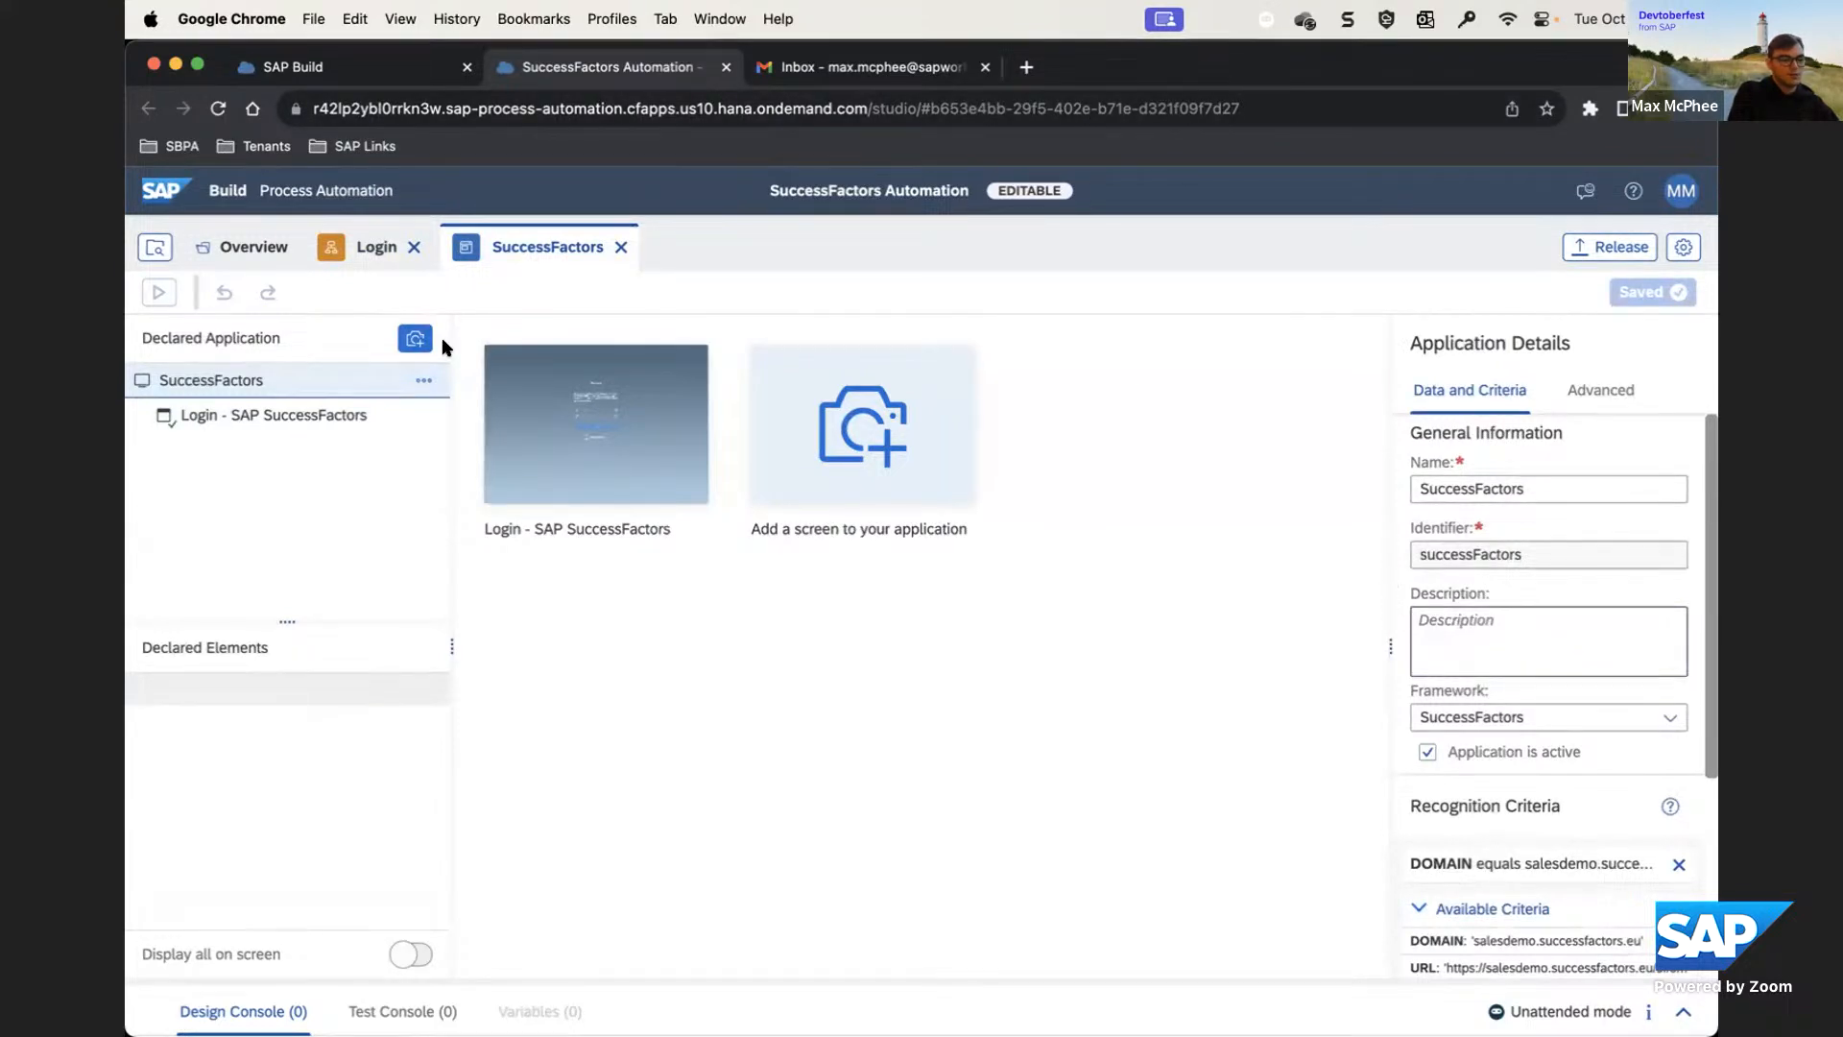
pyautogui.click(267, 425)
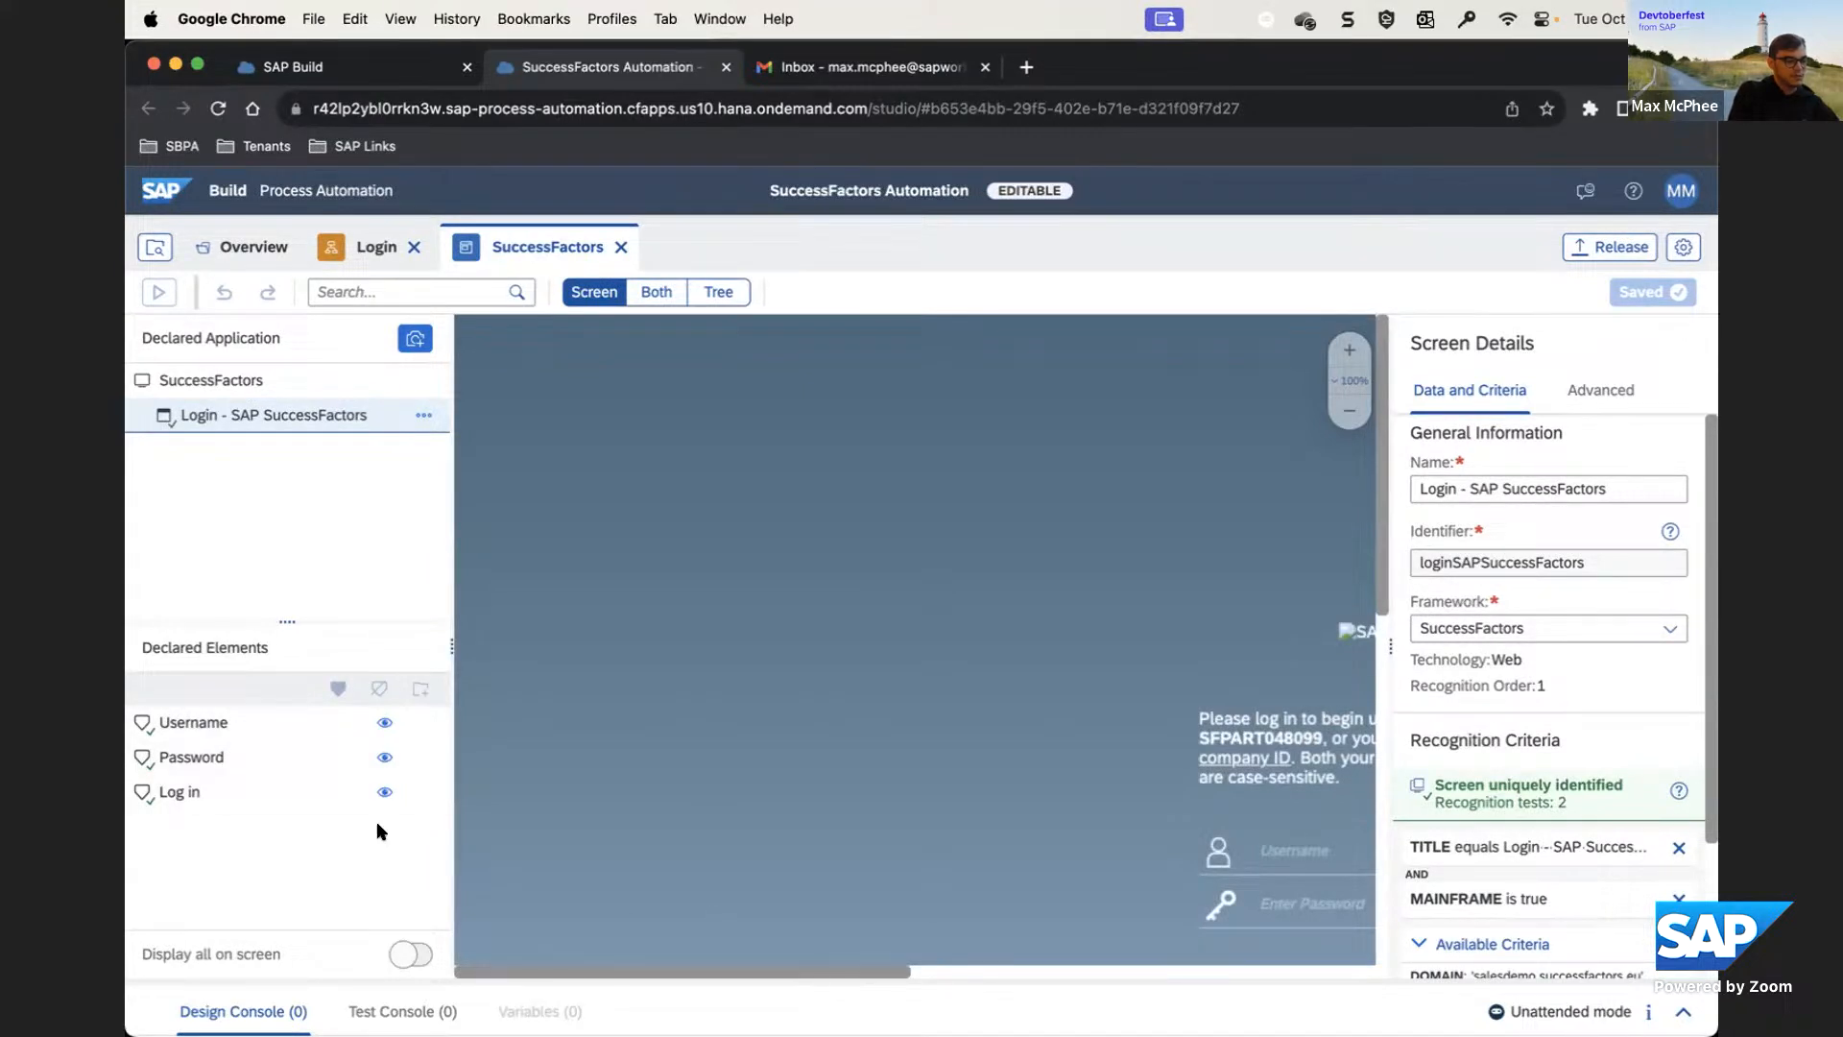
pyautogui.click(259, 720)
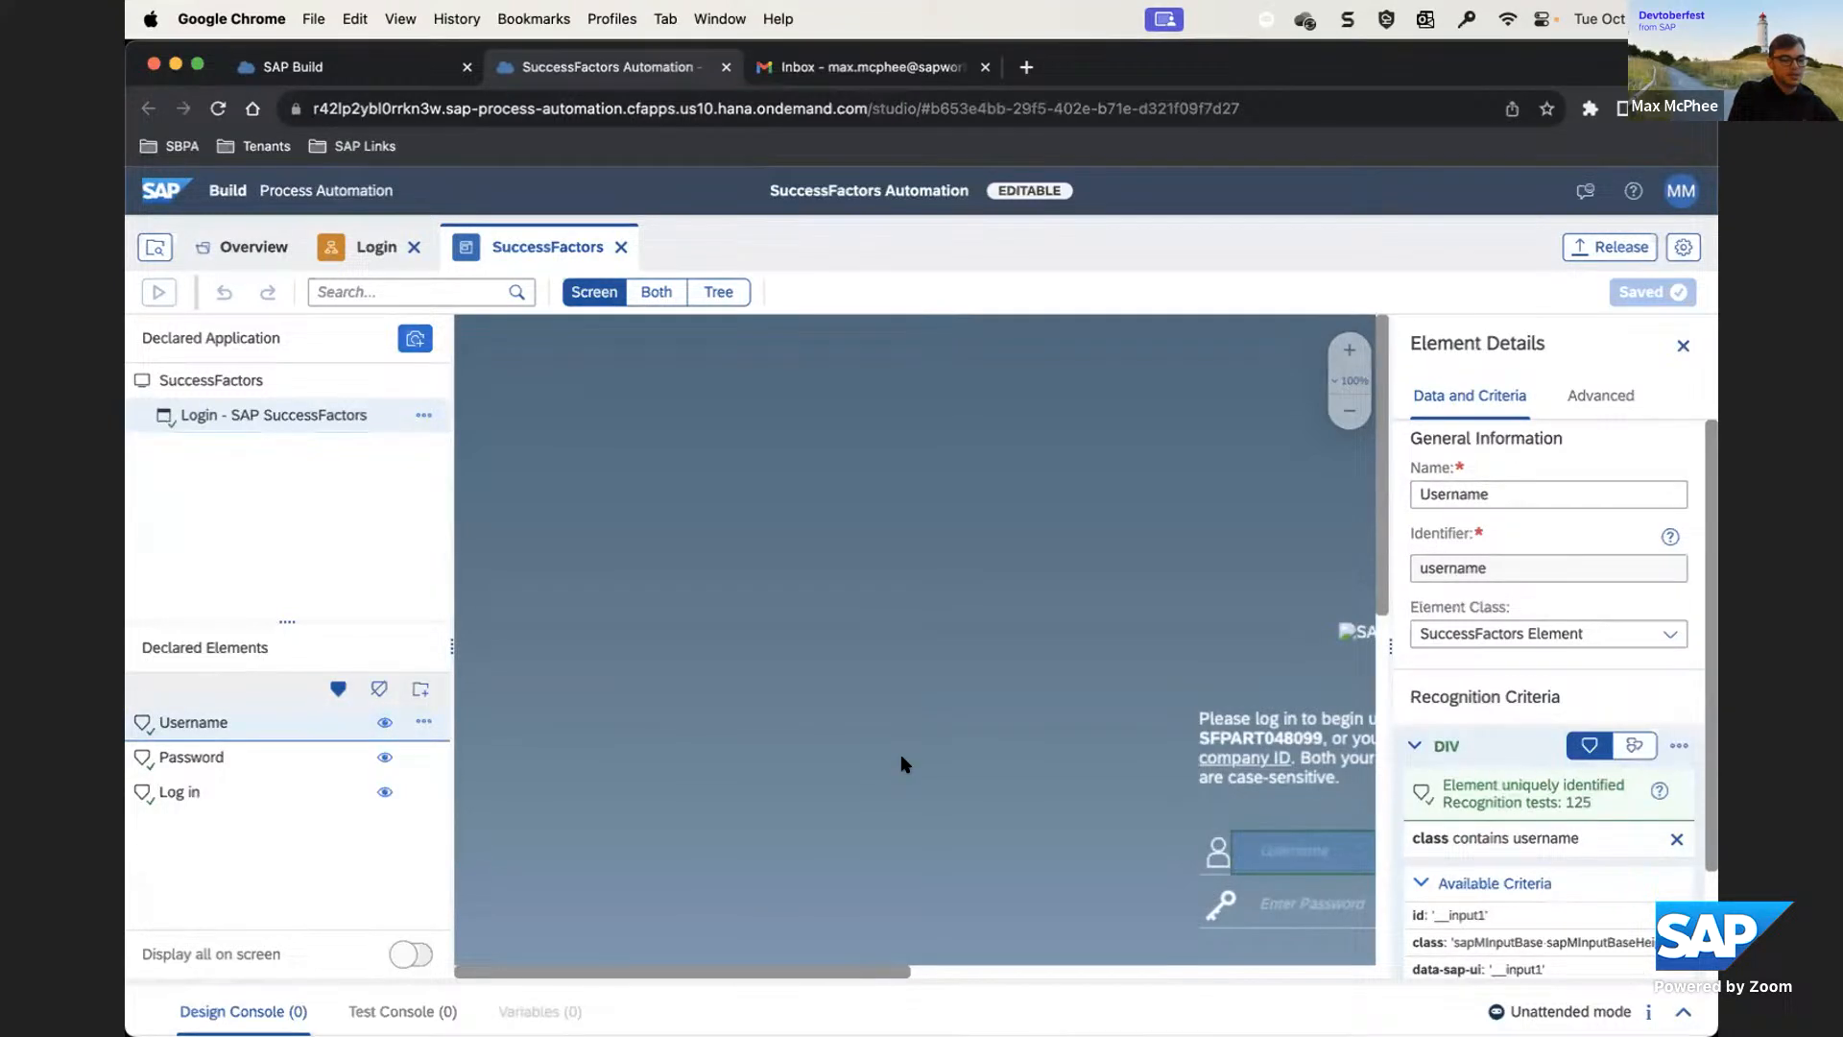
pyautogui.click(193, 758)
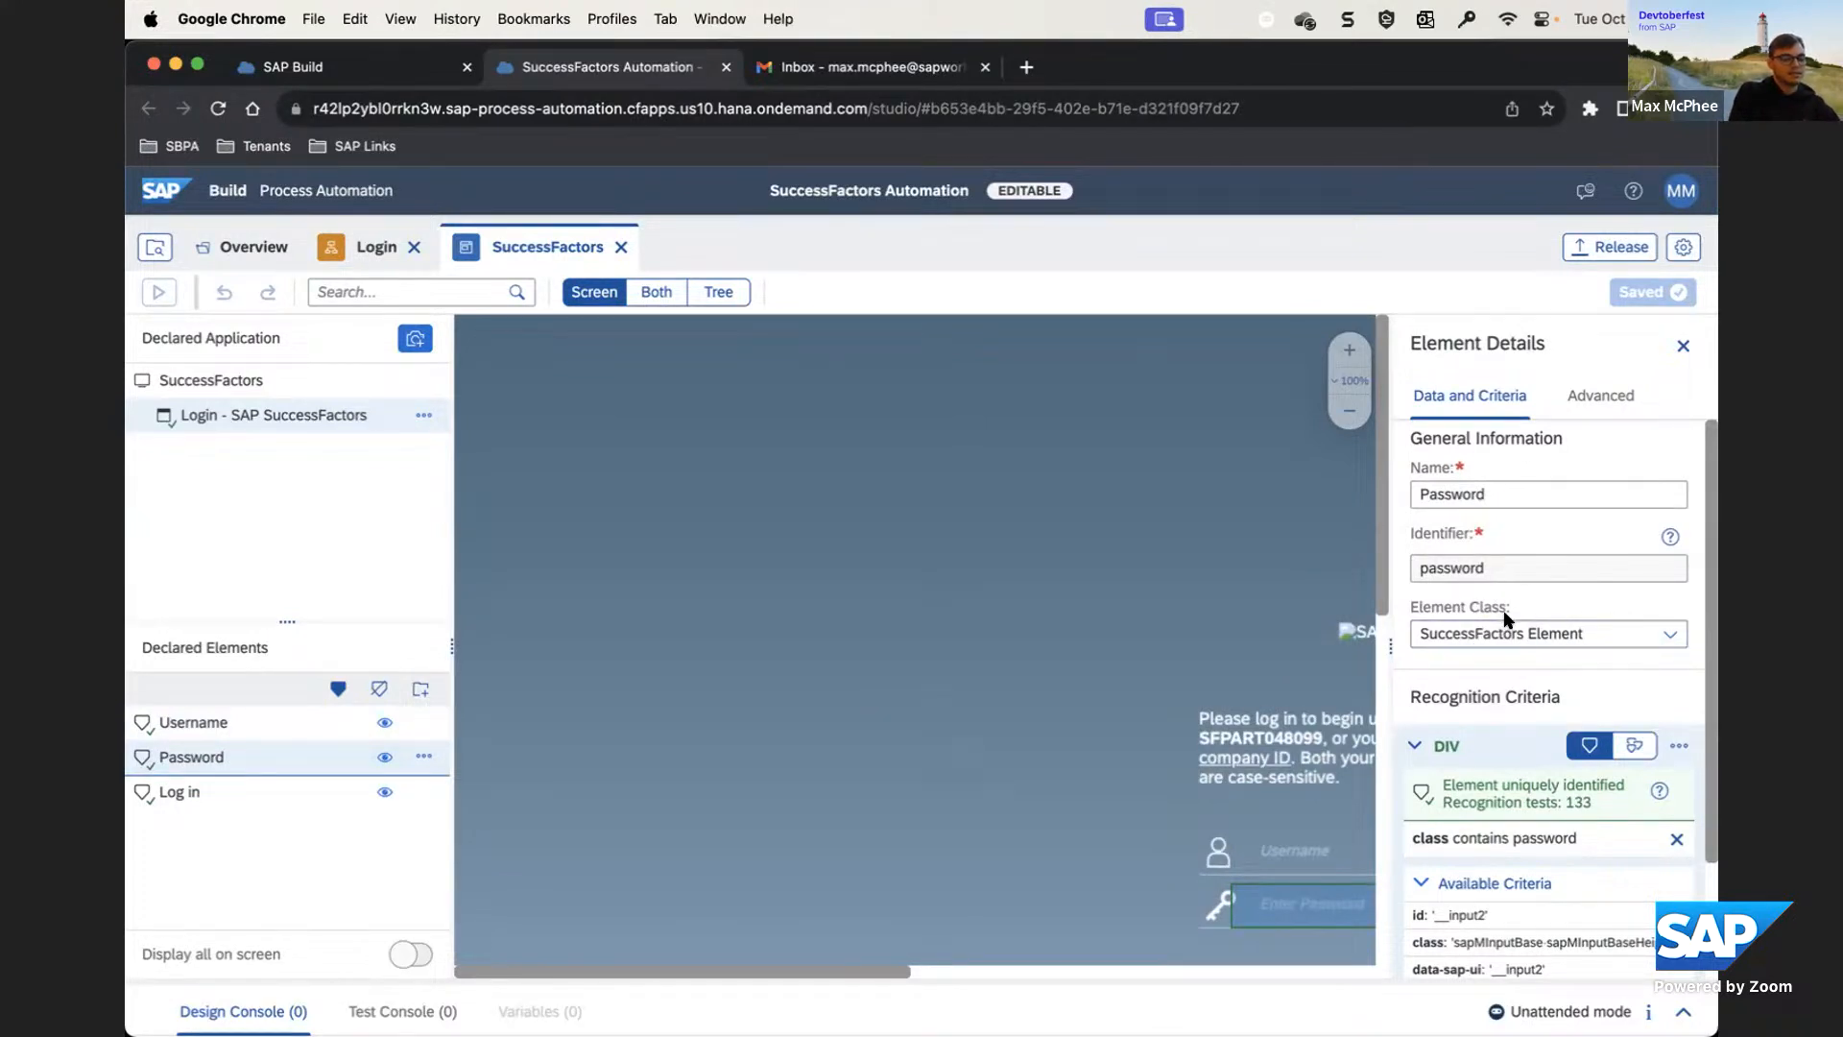
pyautogui.scroll(-2, 1709, 667)
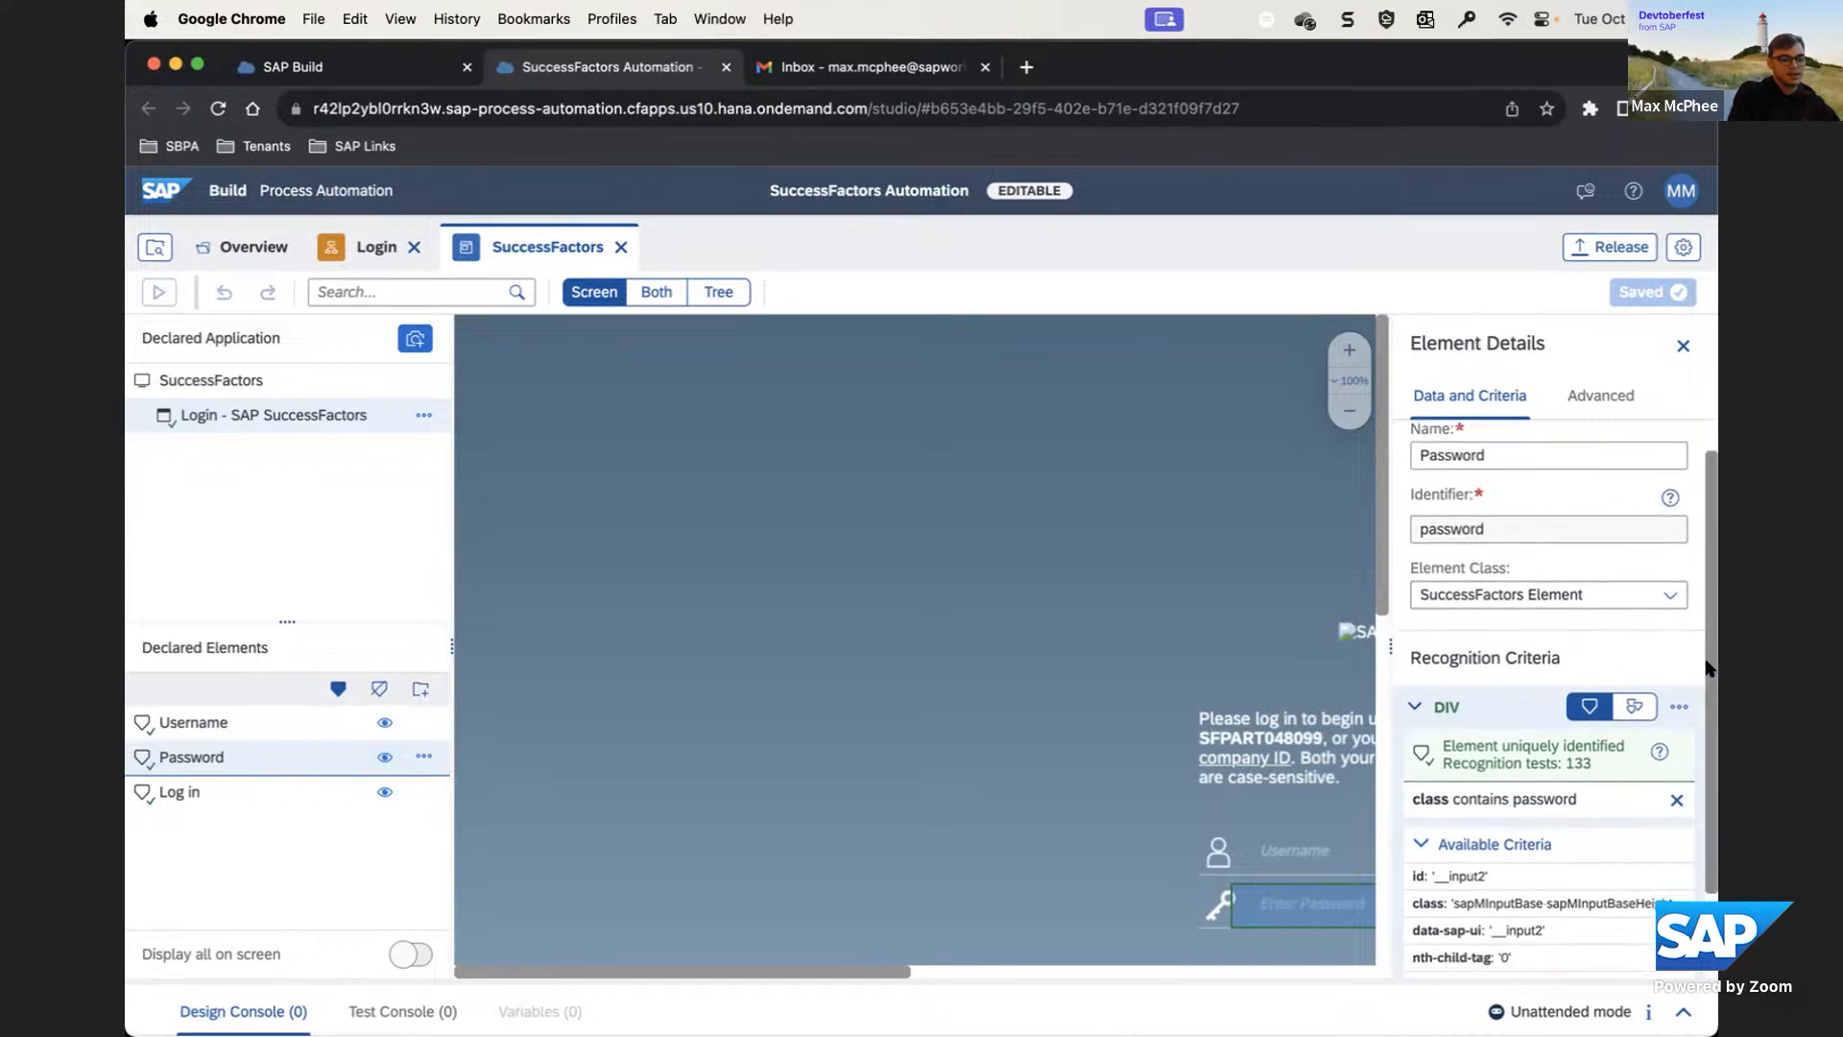
pyautogui.scroll(-2, 1709, 668)
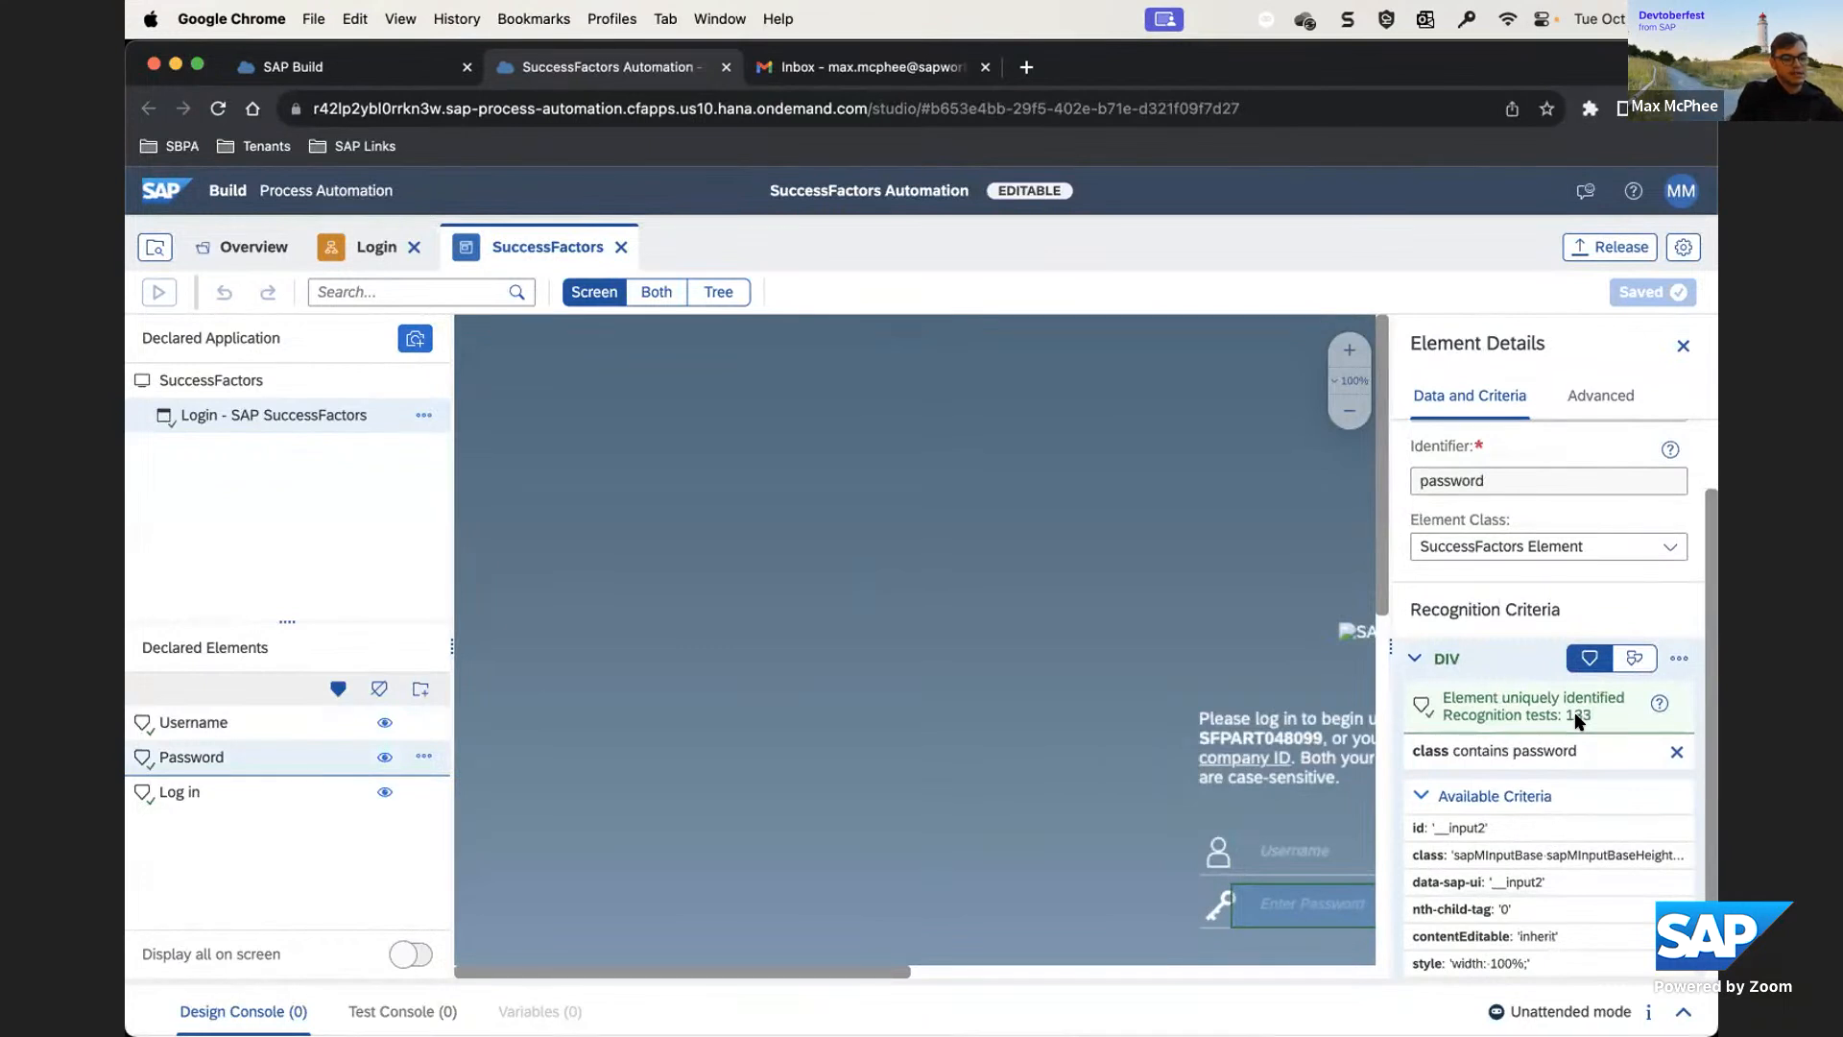
pyautogui.scroll(-2, 1709, 704)
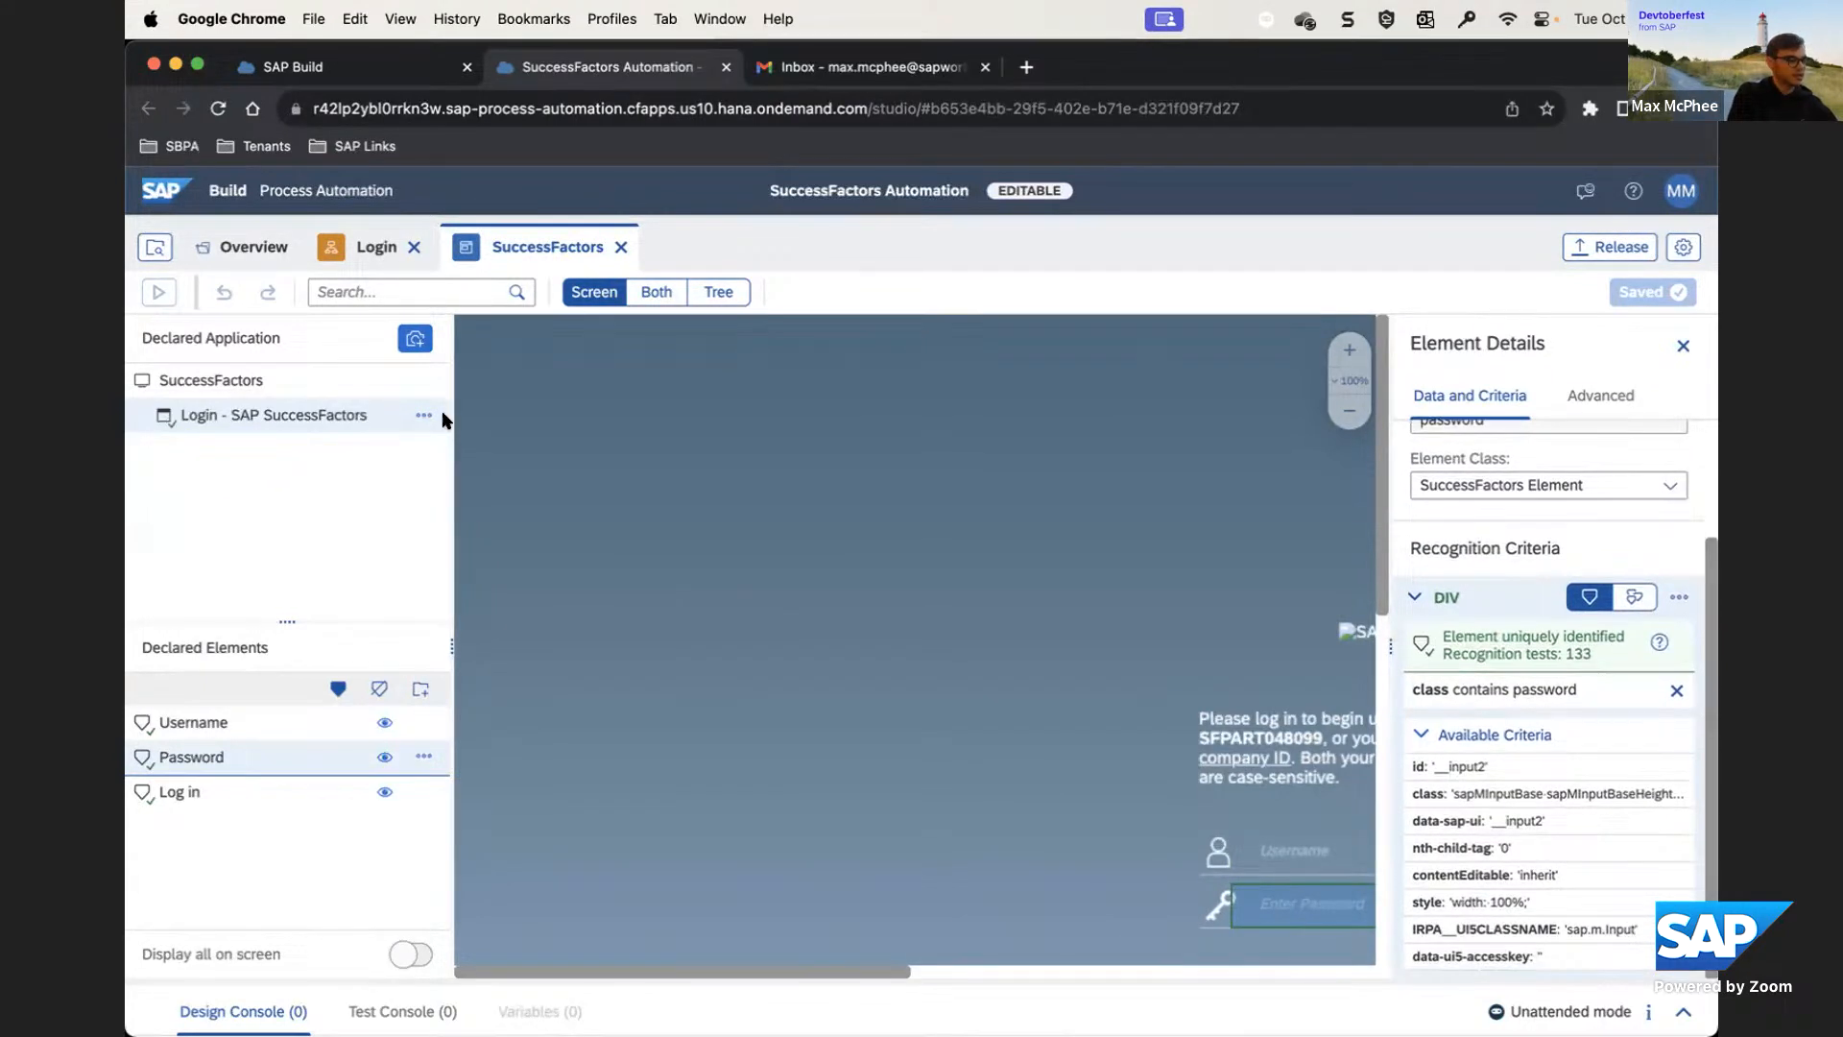
# Fit the captured login screen into view and switch to the browser window with the SuccessFactors Admin Center
pyautogui.hotkey('ctrl', 'Up')
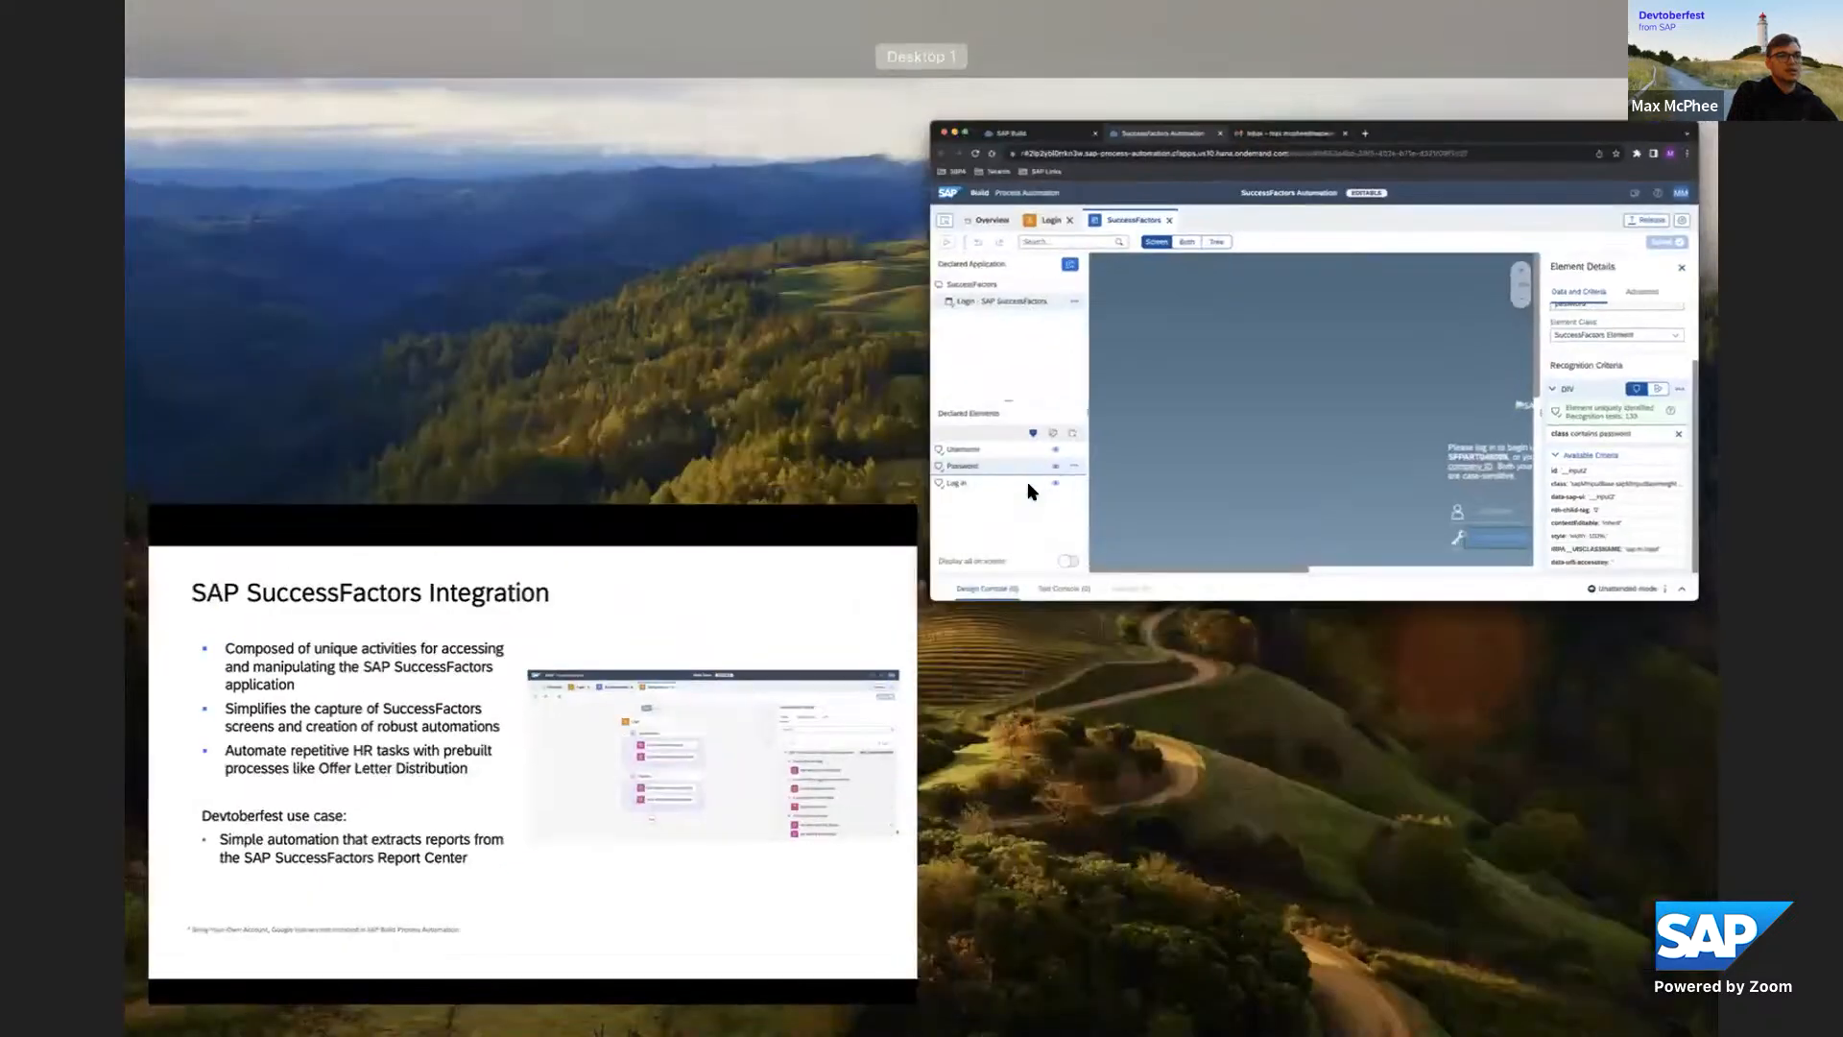
pyautogui.press('Escape')
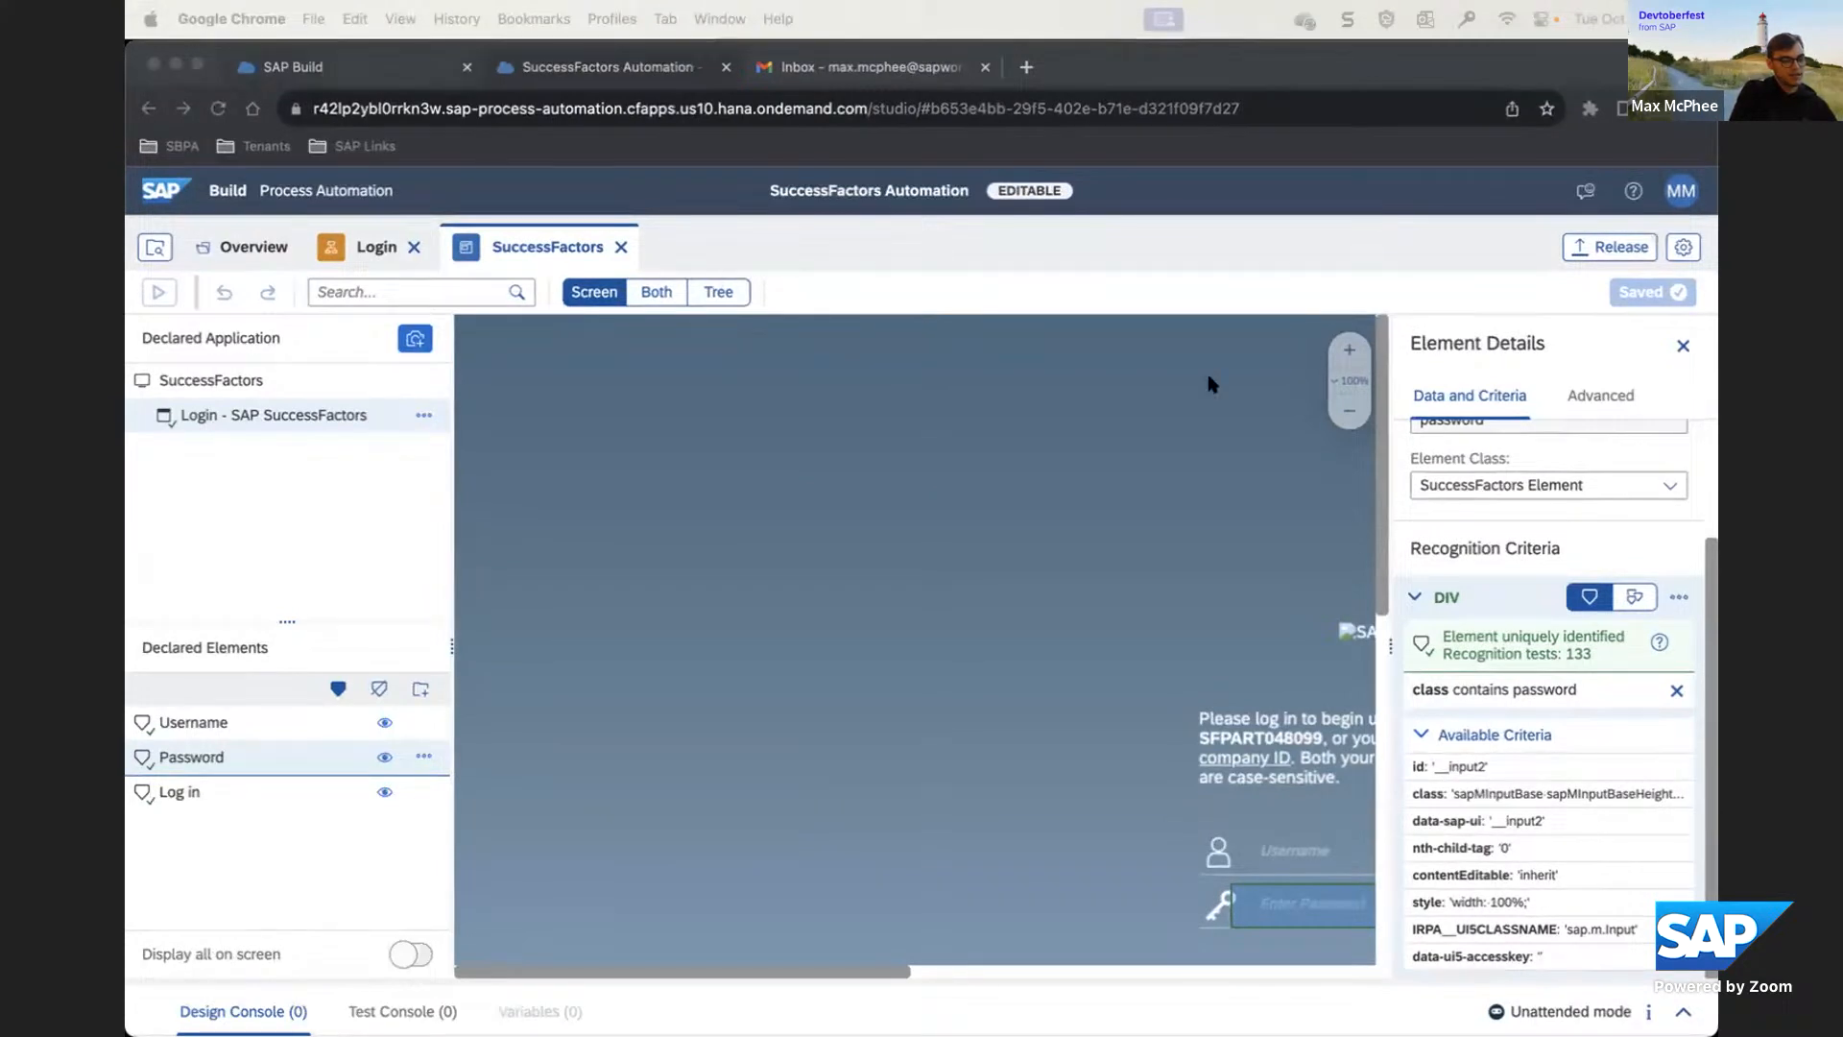
pyautogui.click(1349, 380)
pyautogui.click(1210, 378)
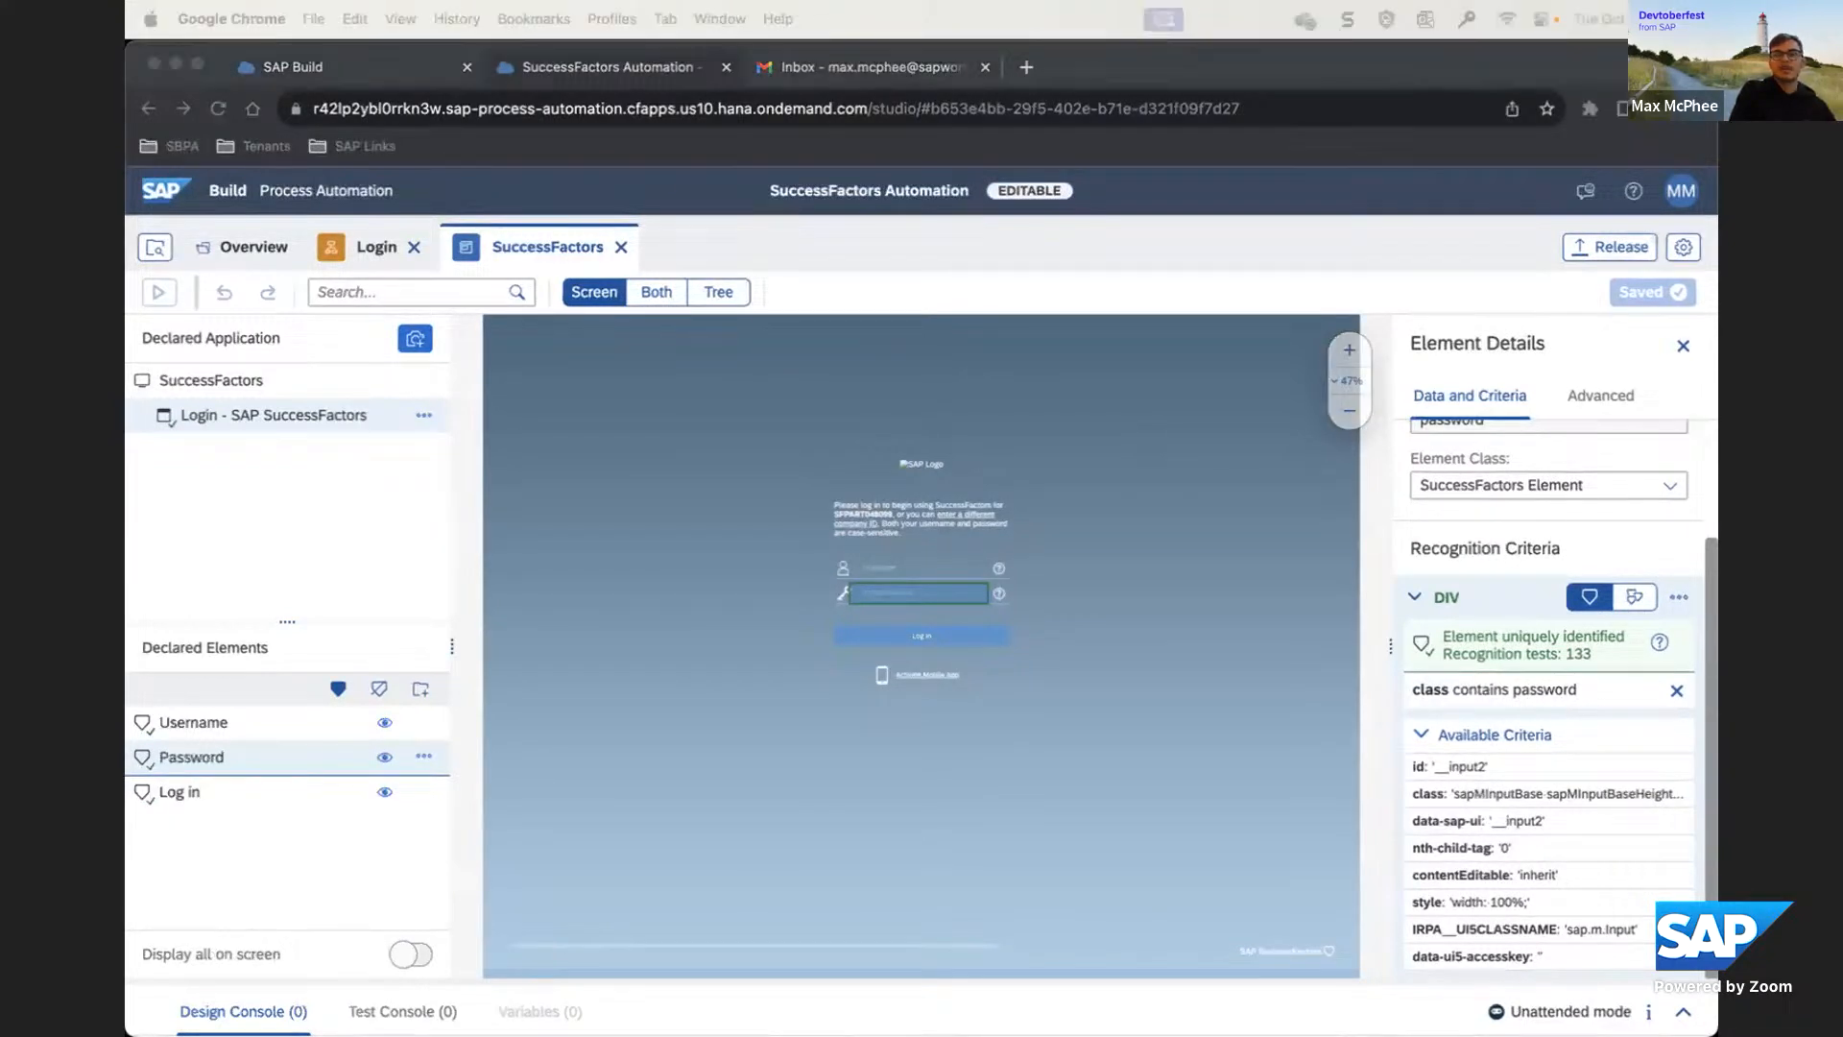
pyautogui.moveTo(125, 0); pyautogui.dragTo(945, 219)
pyautogui.doubleClick(945, 219)
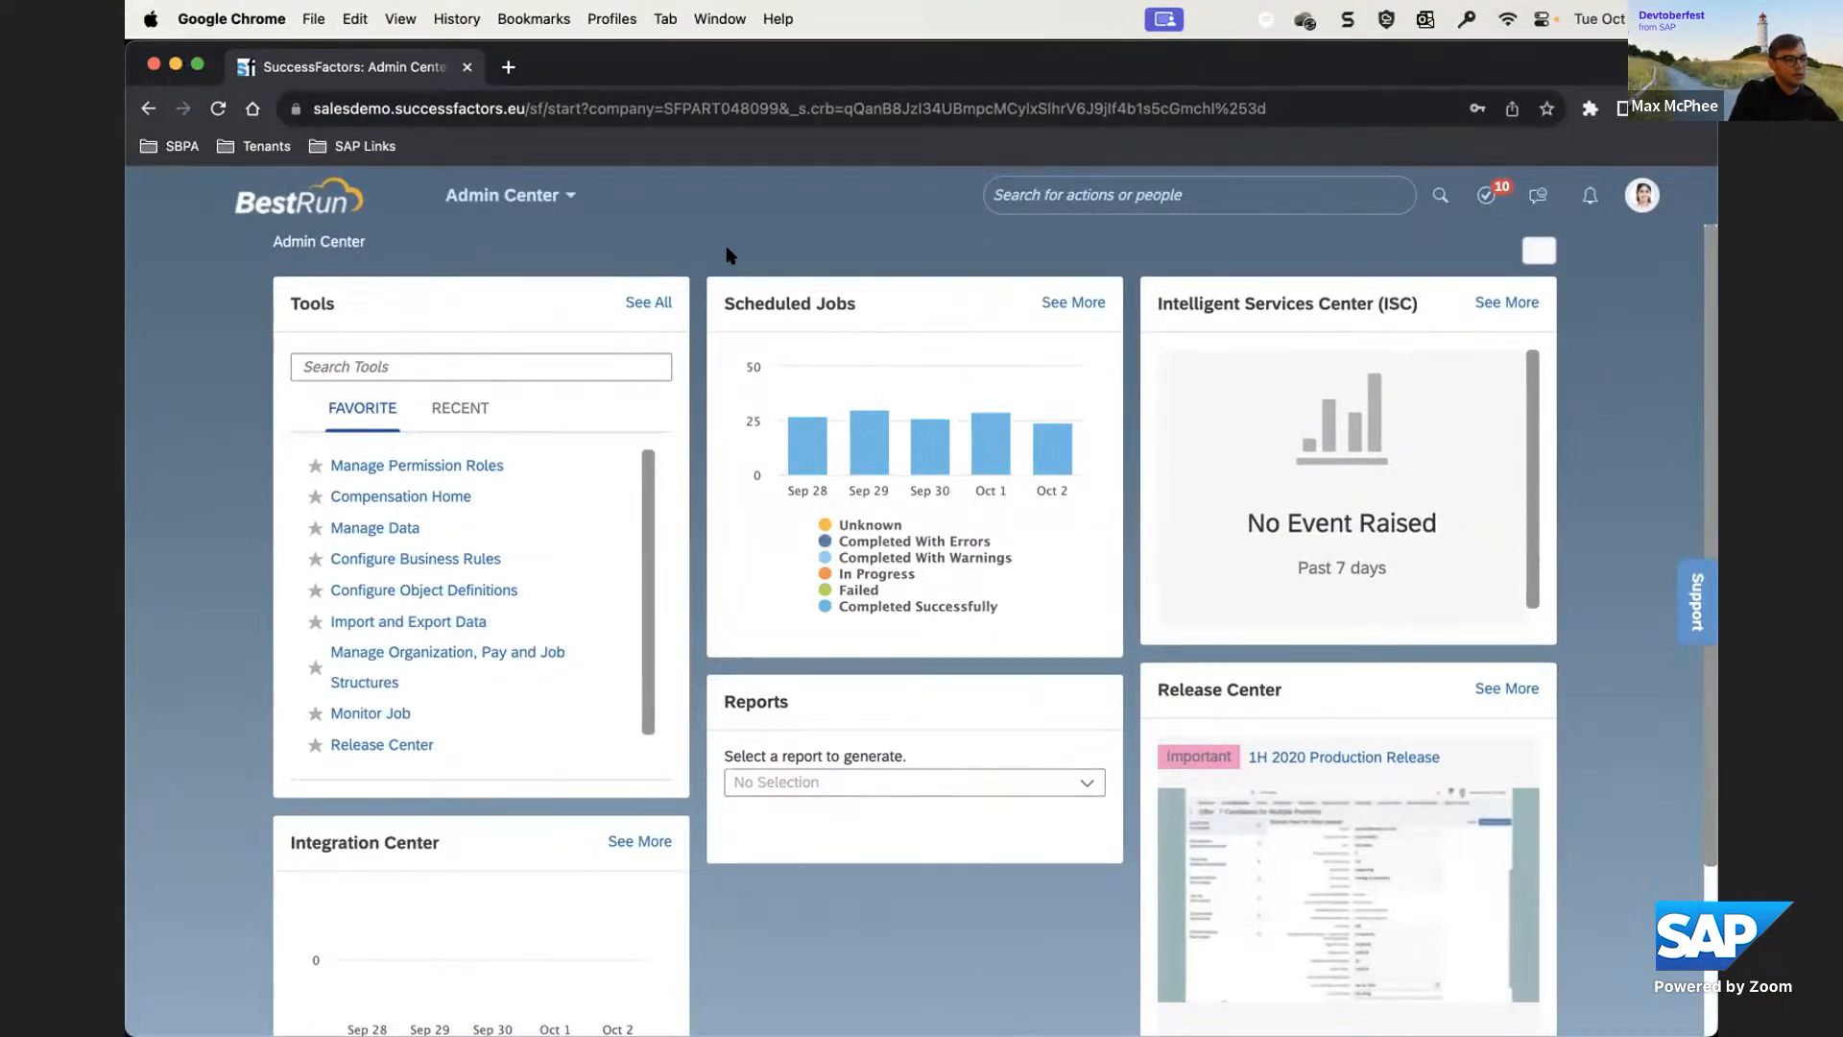
# Switch to the SuccessFactors Automation project and capture the detected SuccessFactors: Admin Center web page as an additional screen of the SuccessFactors application
pyautogui.hotkey('ctrl', 'Up')
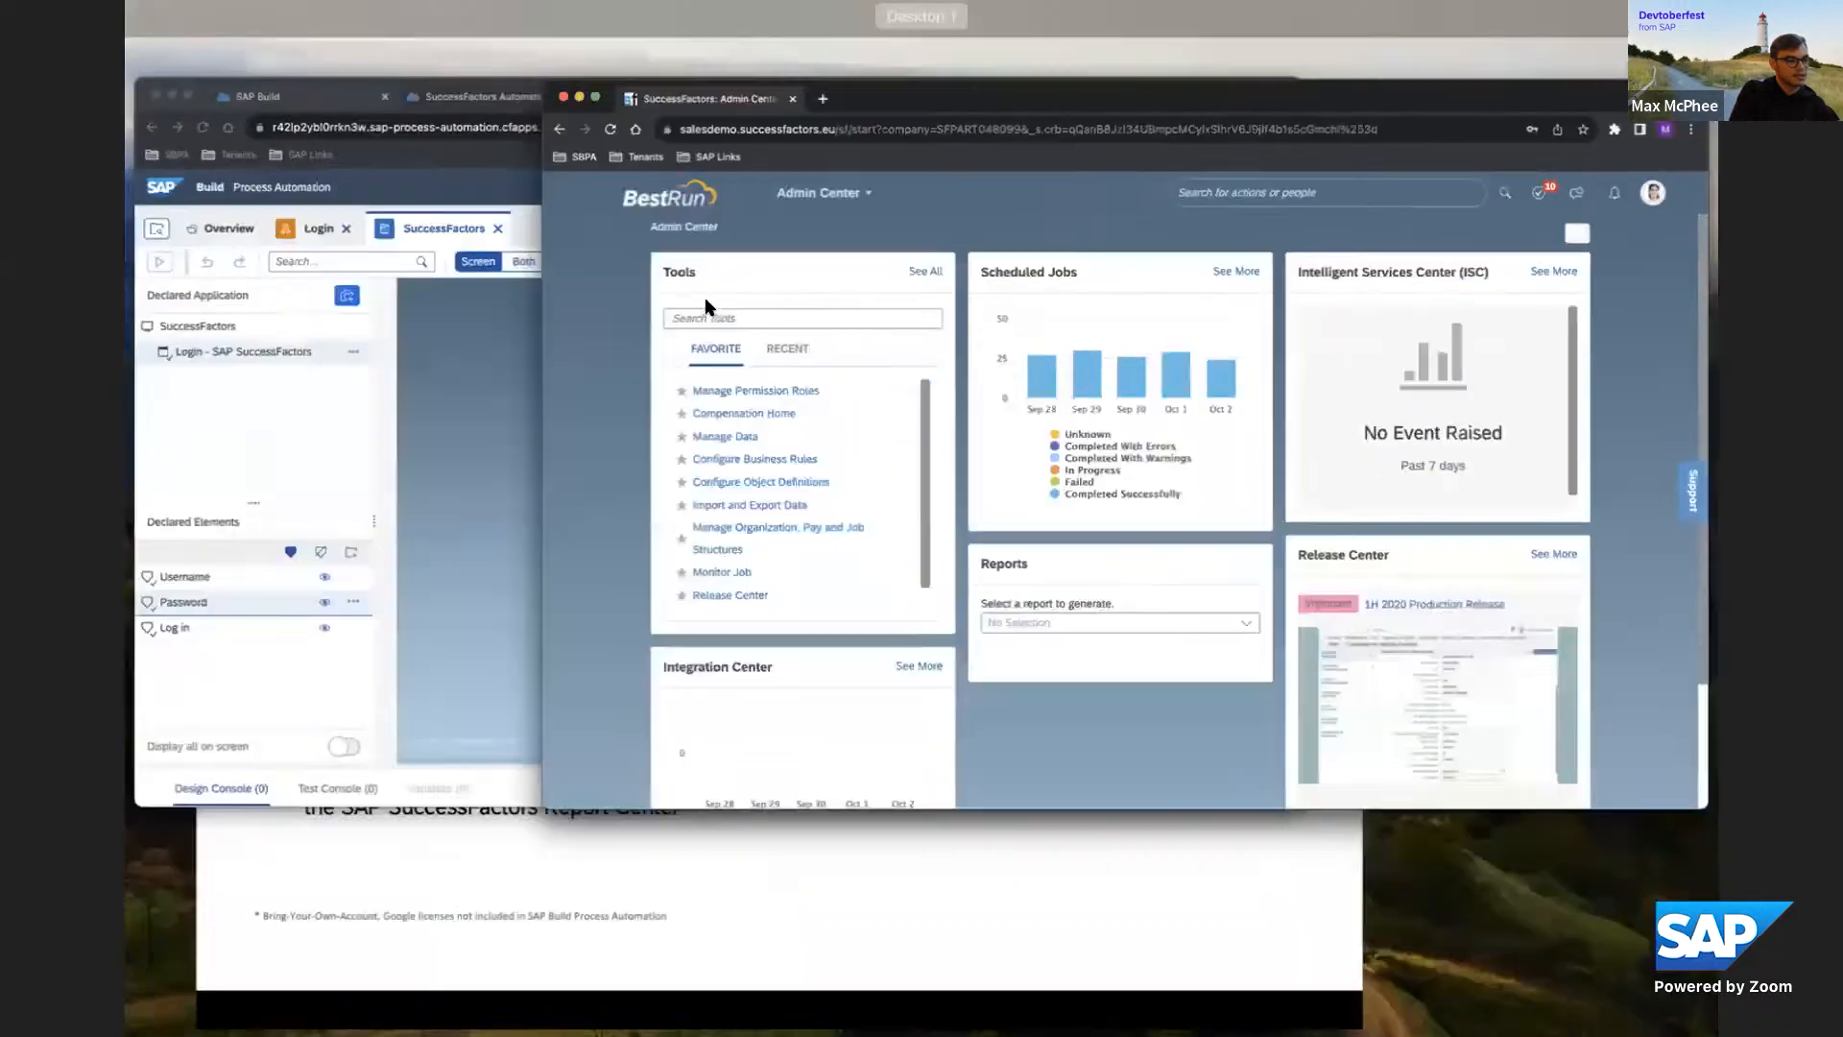
pyautogui.click(616, 448)
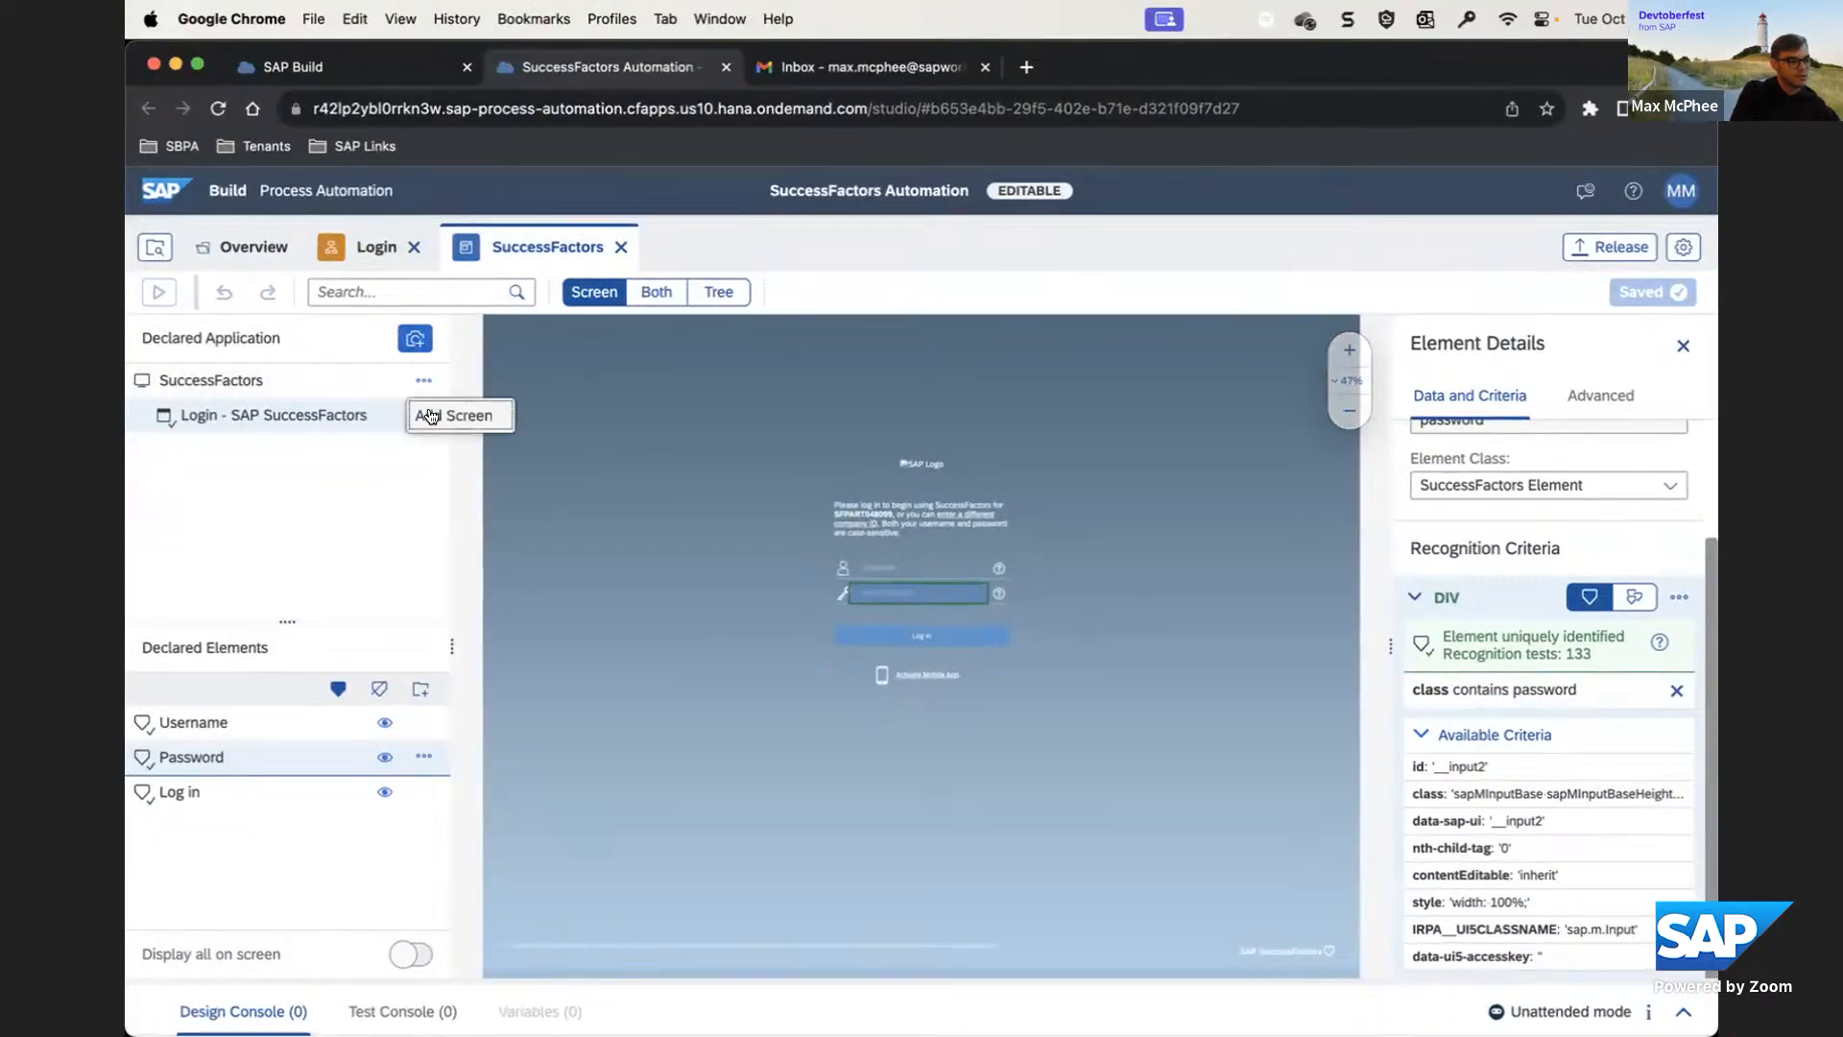
pyautogui.click(431, 416)
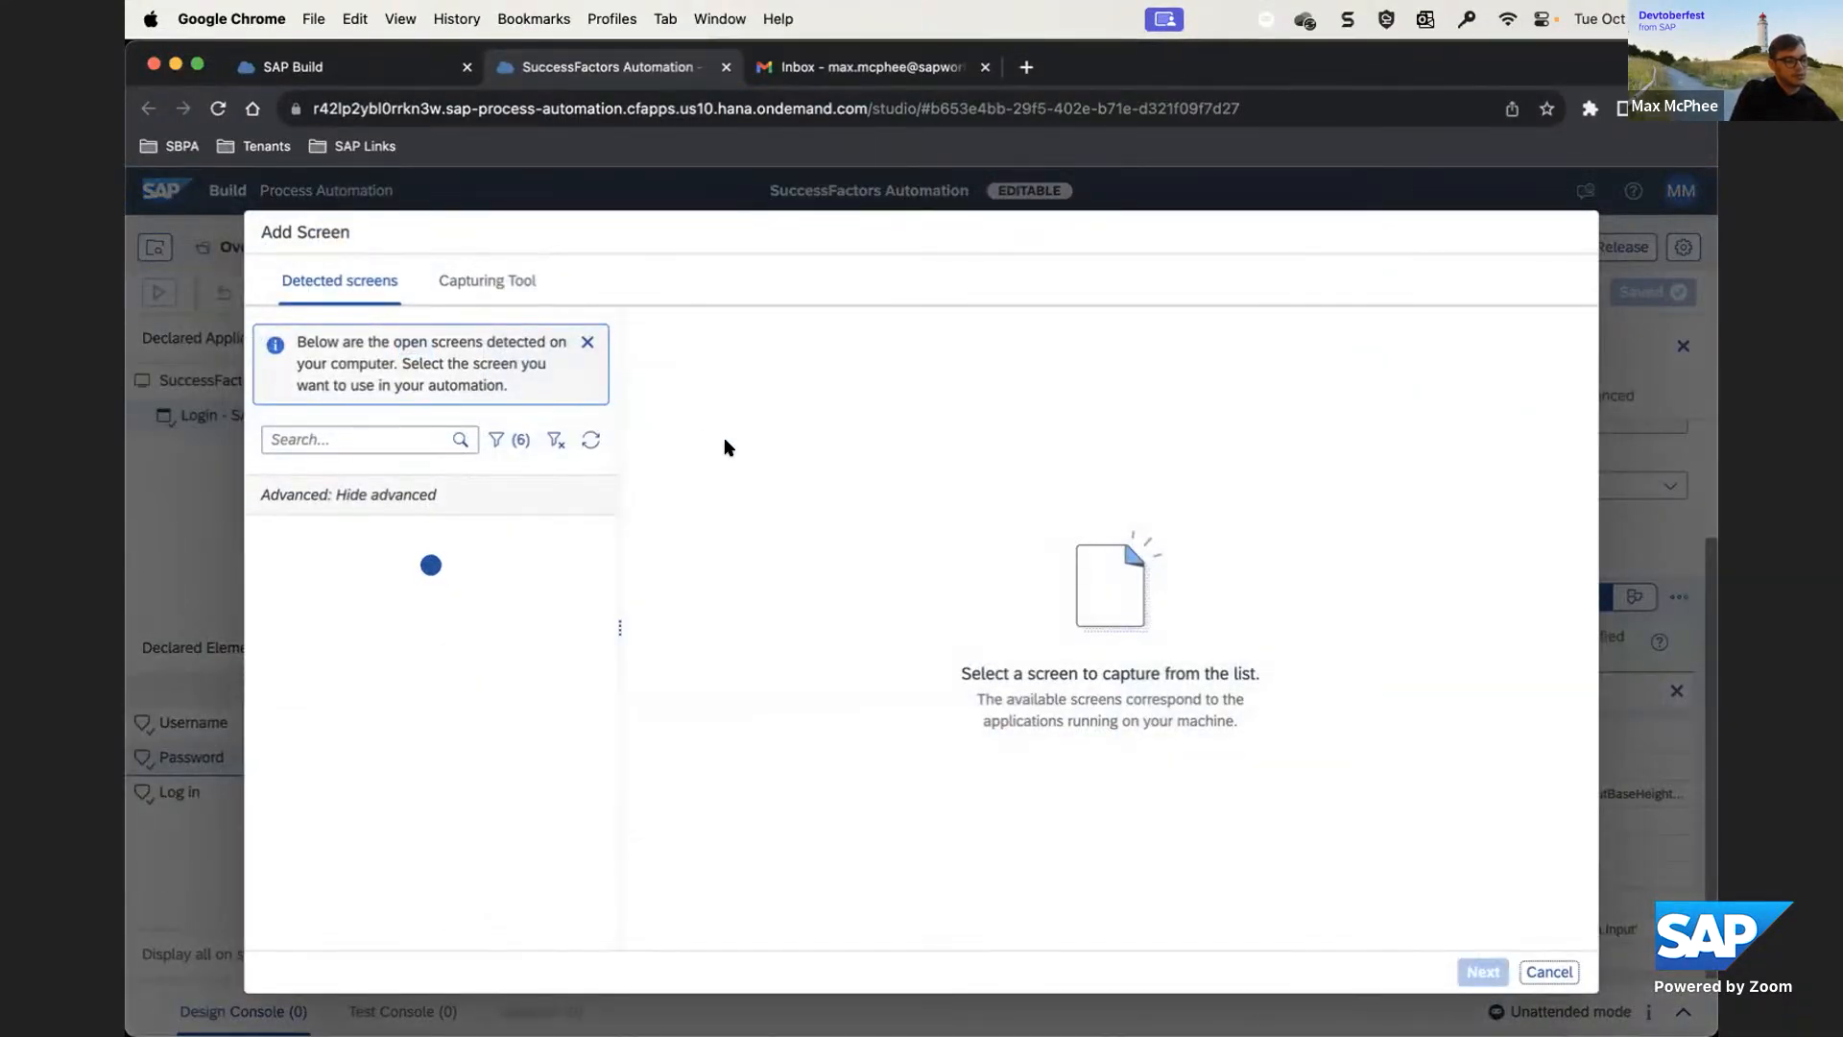
pyautogui.click(410, 612)
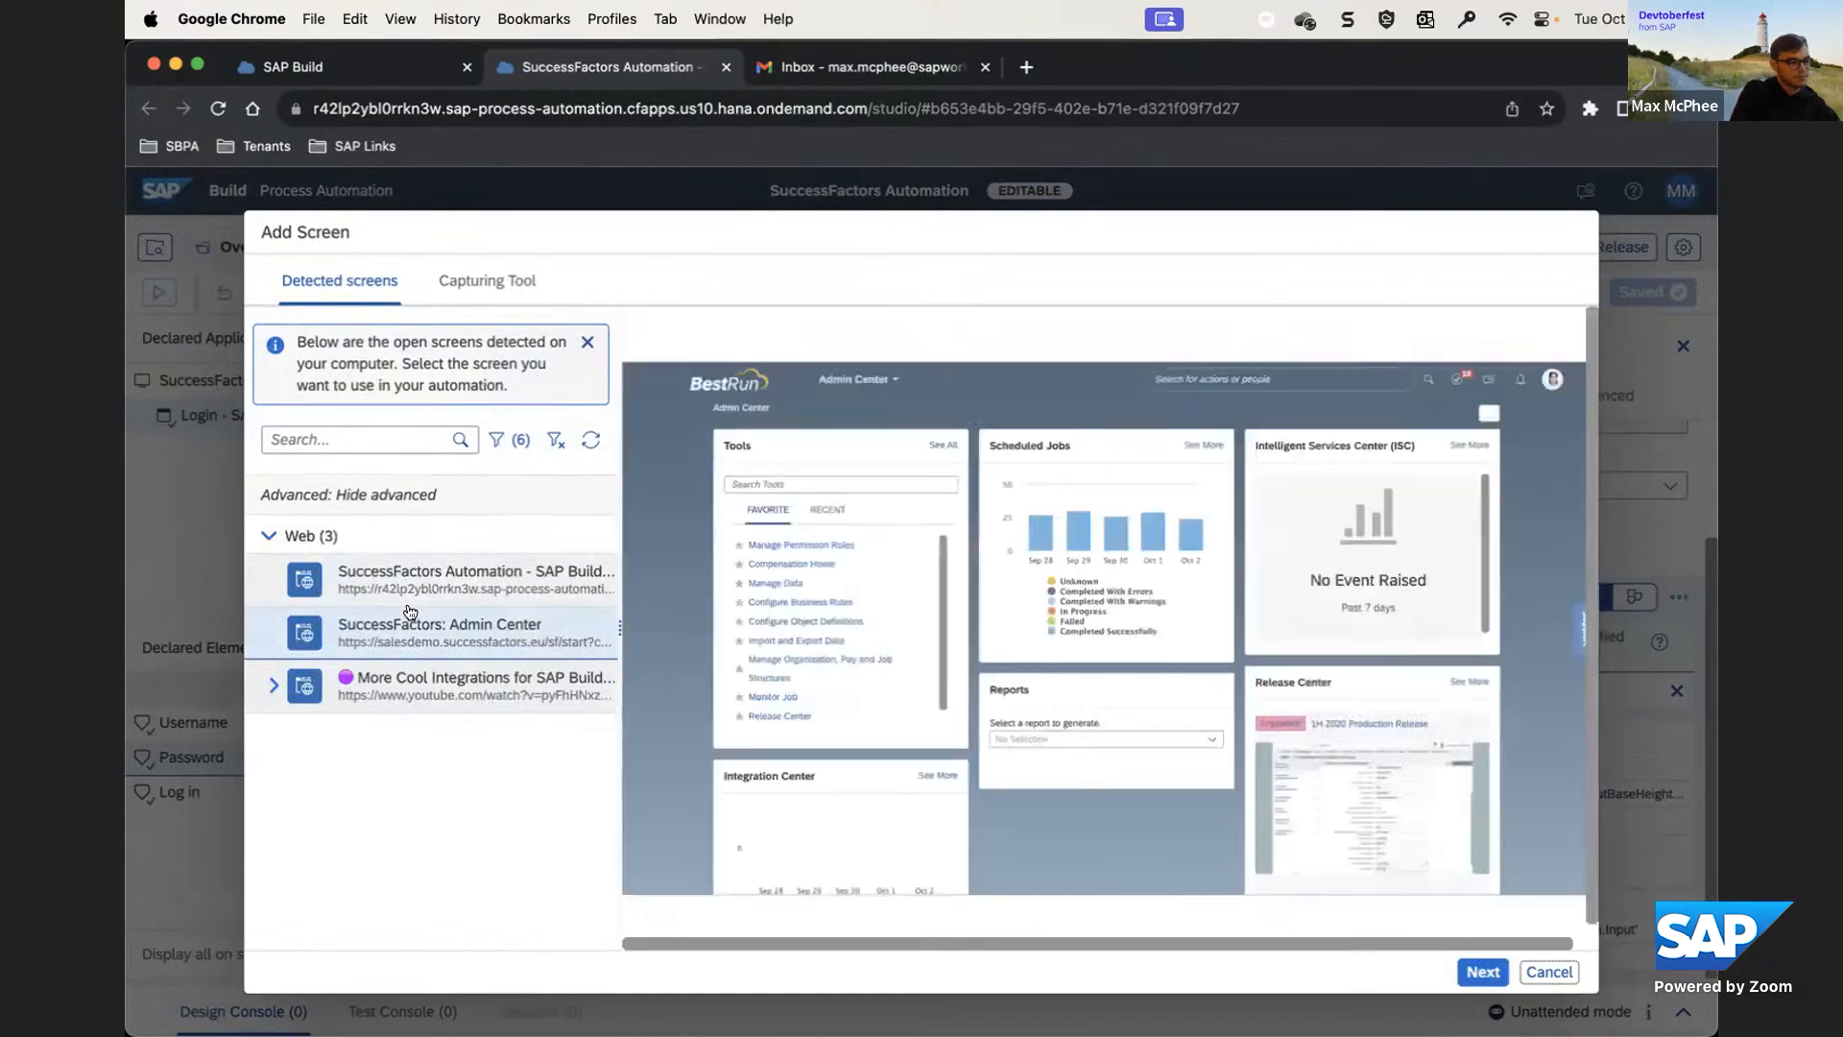
pyautogui.click(401, 640)
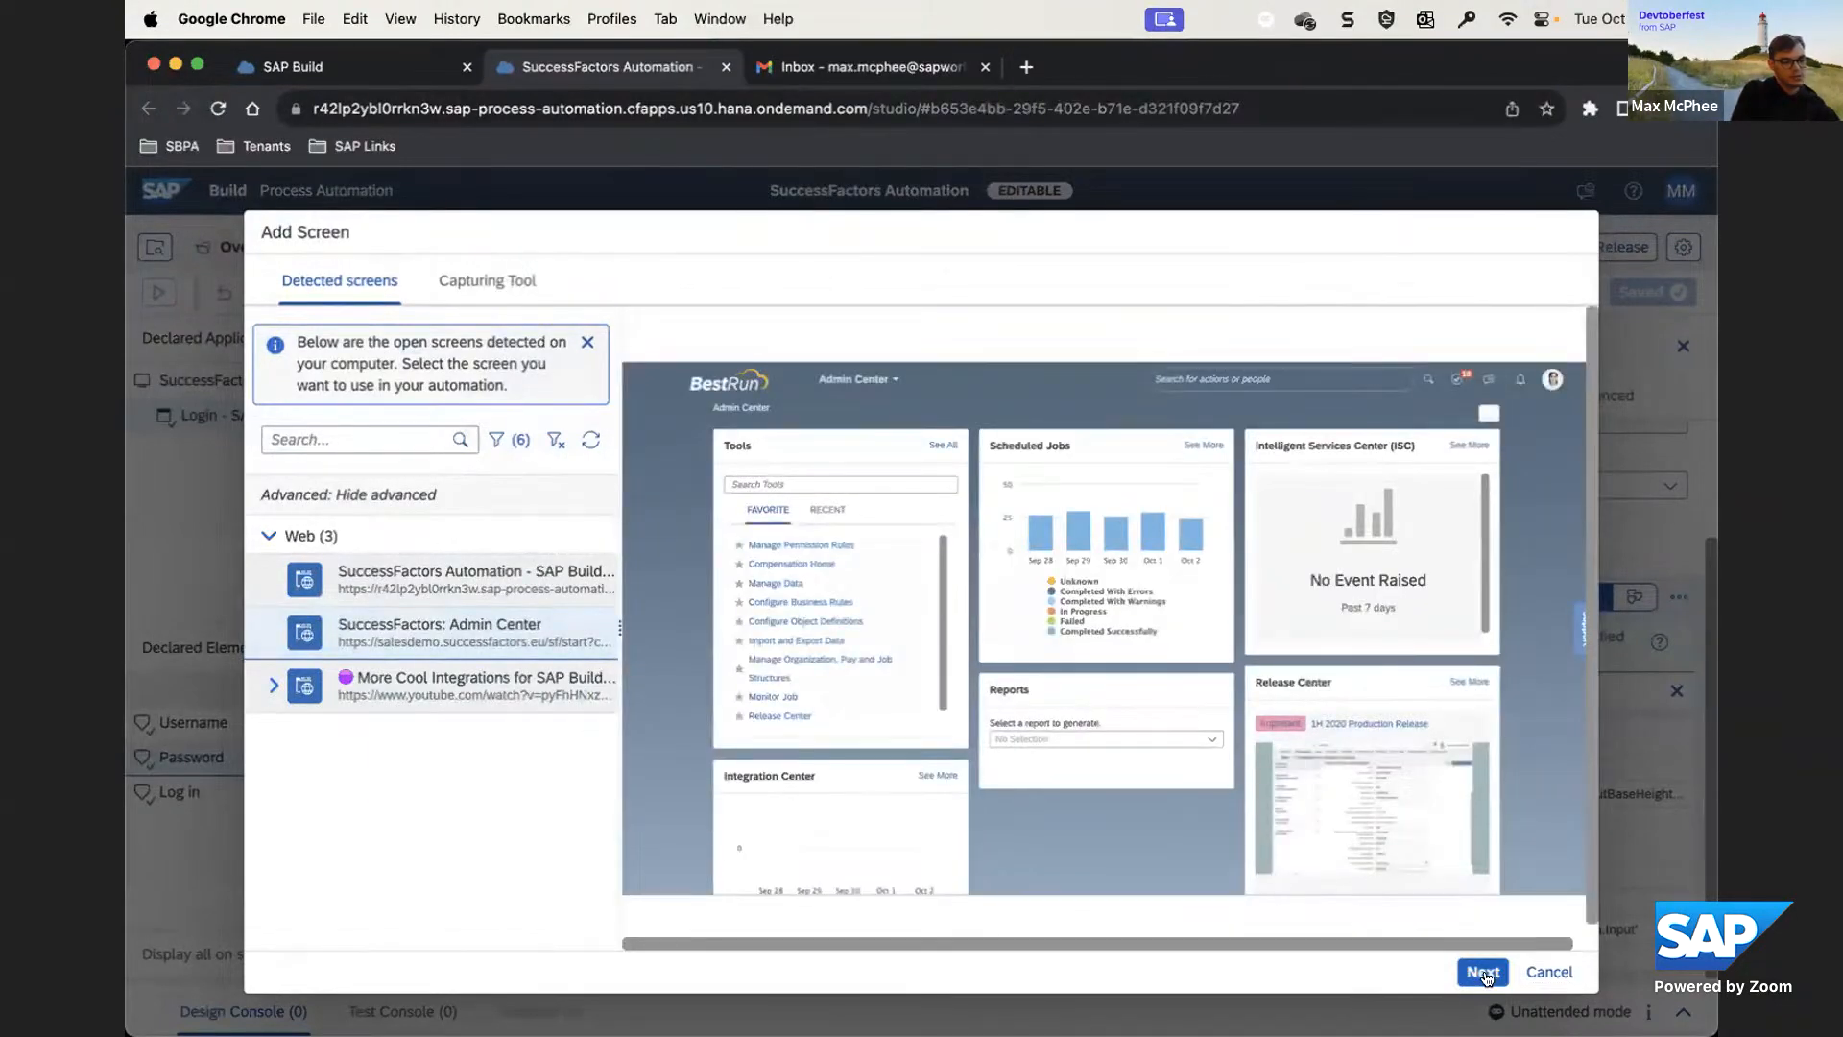
pyautogui.click(1484, 974)
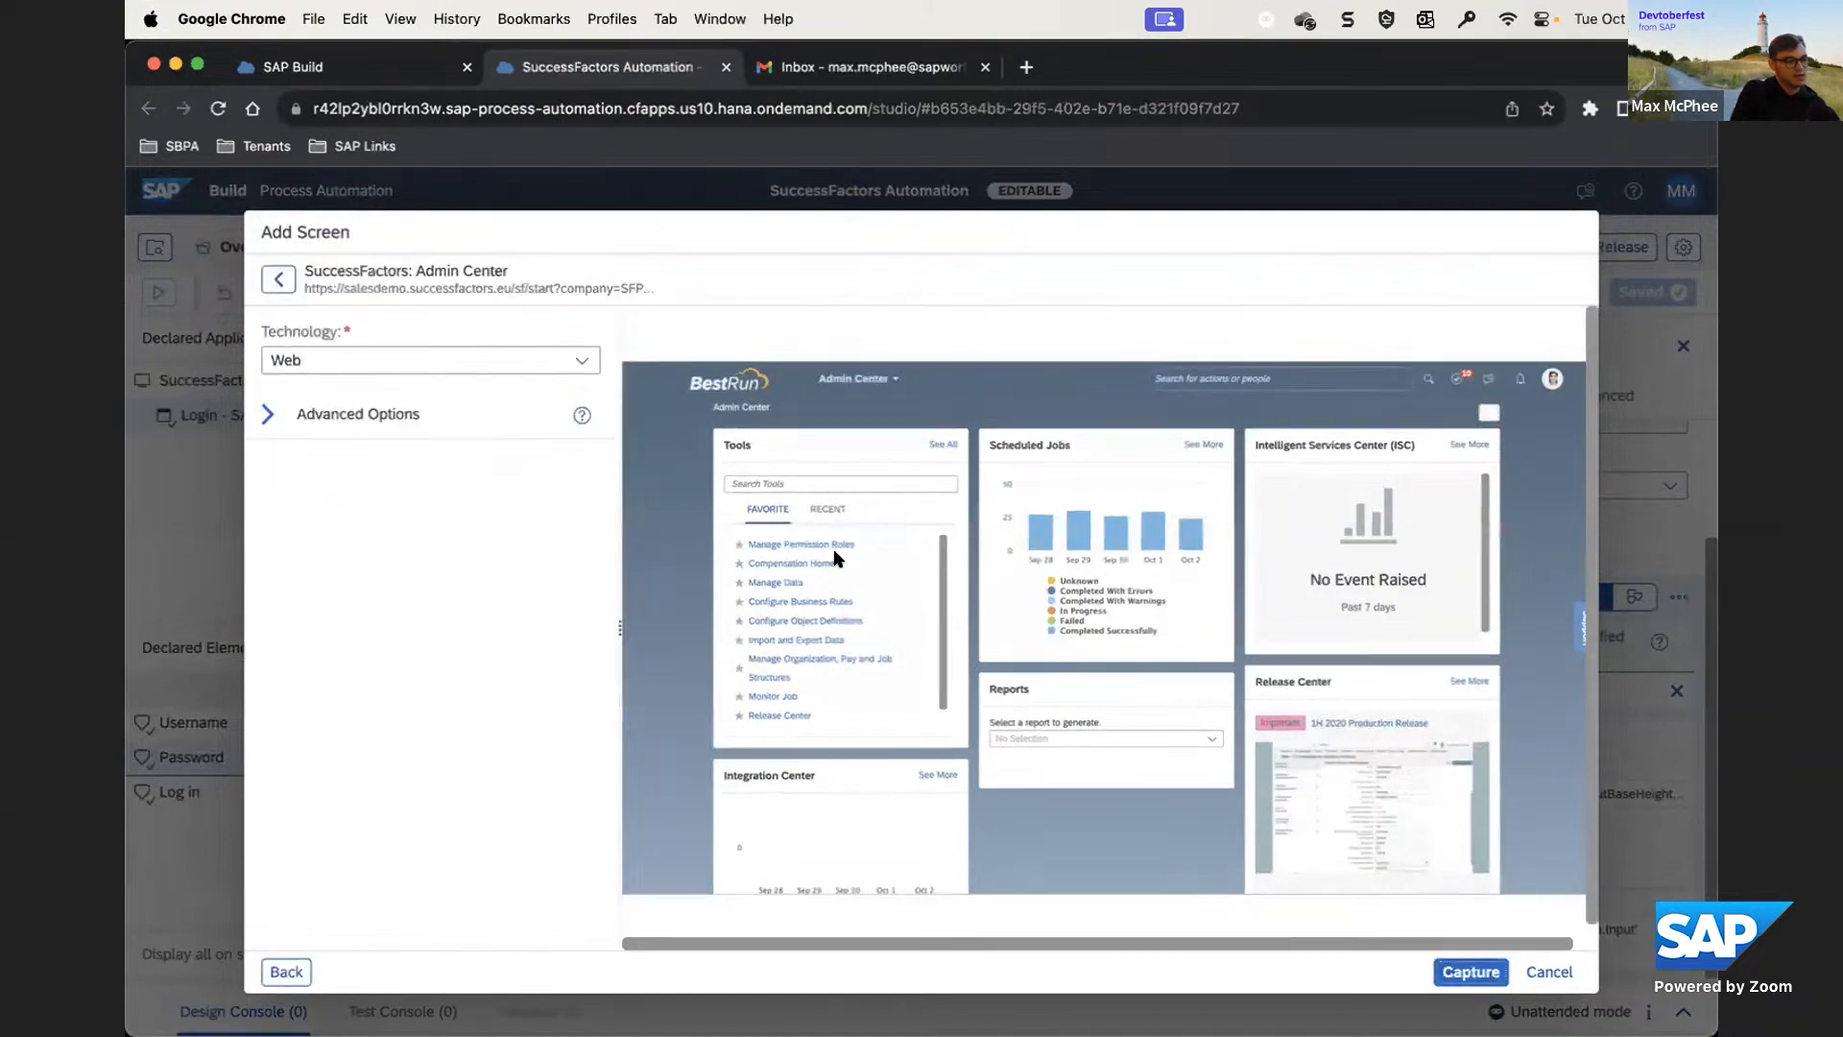
pyautogui.click(1472, 974)
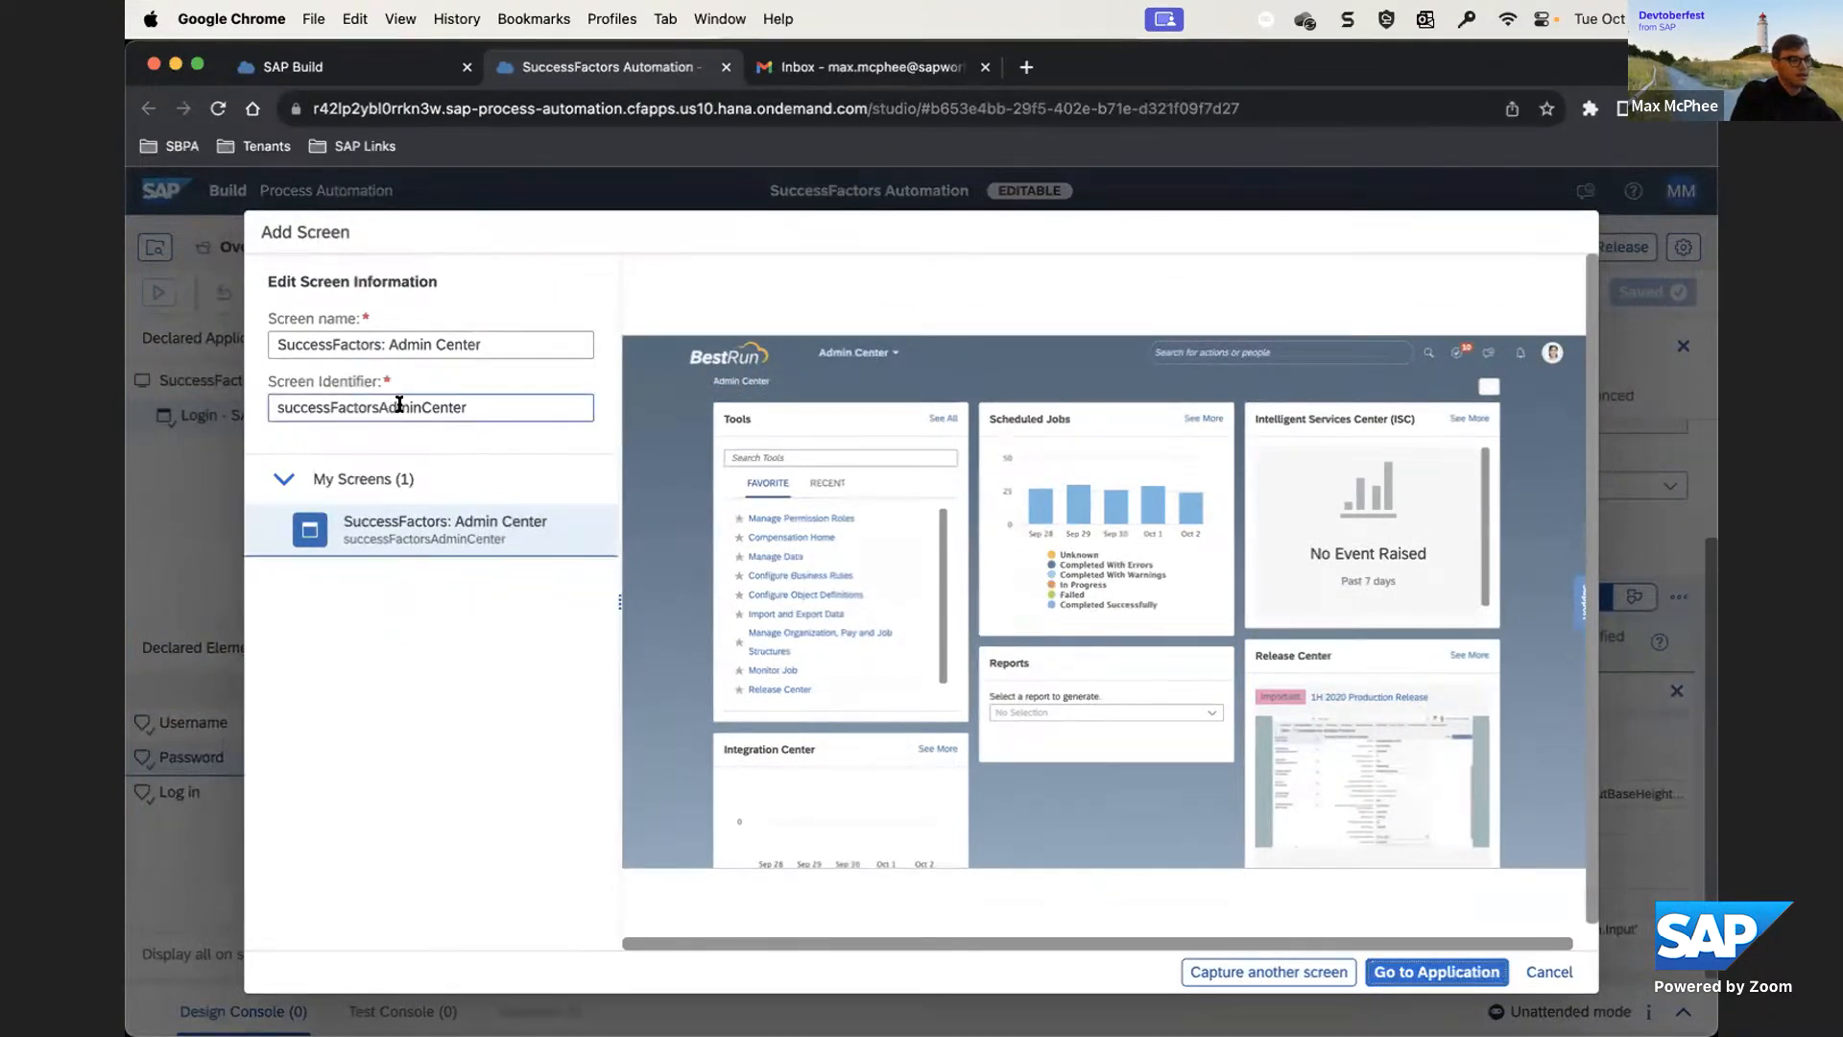
# Name the captured screen Admin Center, add it to the application, and save
pyautogui.moveTo(389, 344); pyautogui.dragTo(165, 352)
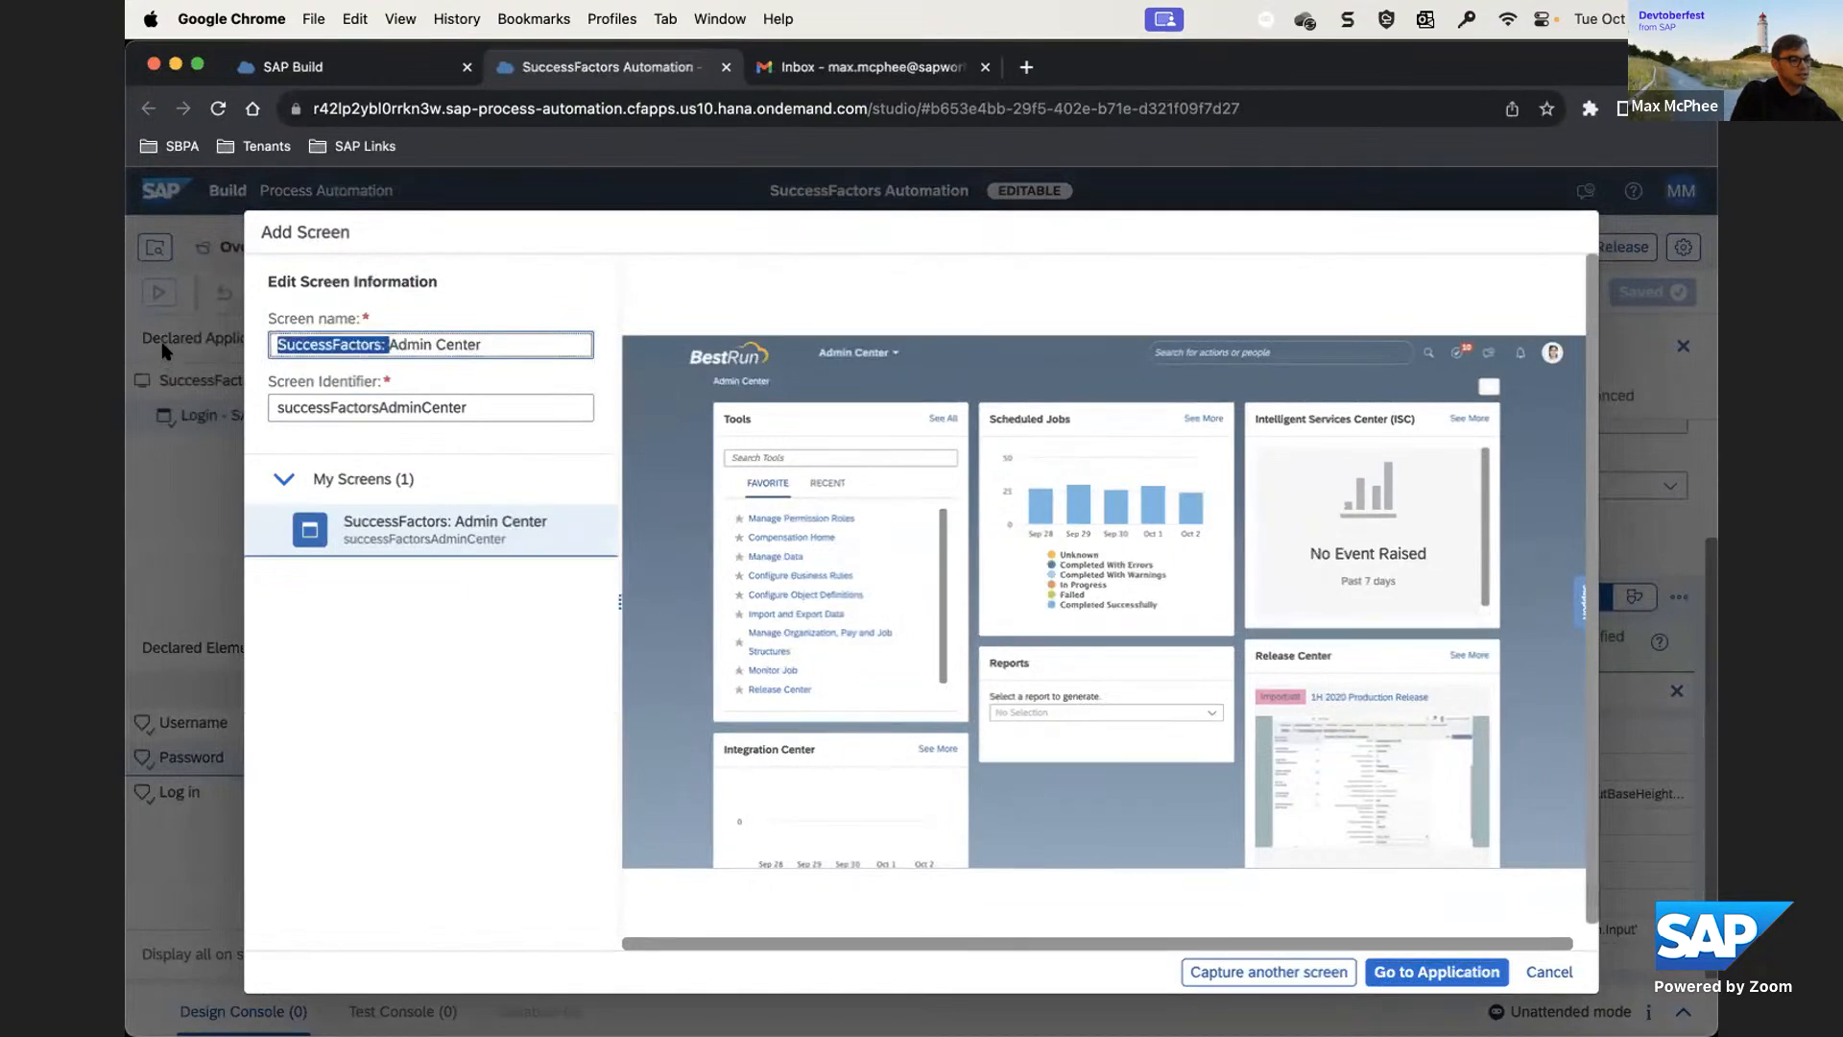
pyautogui.press('BackSpace')
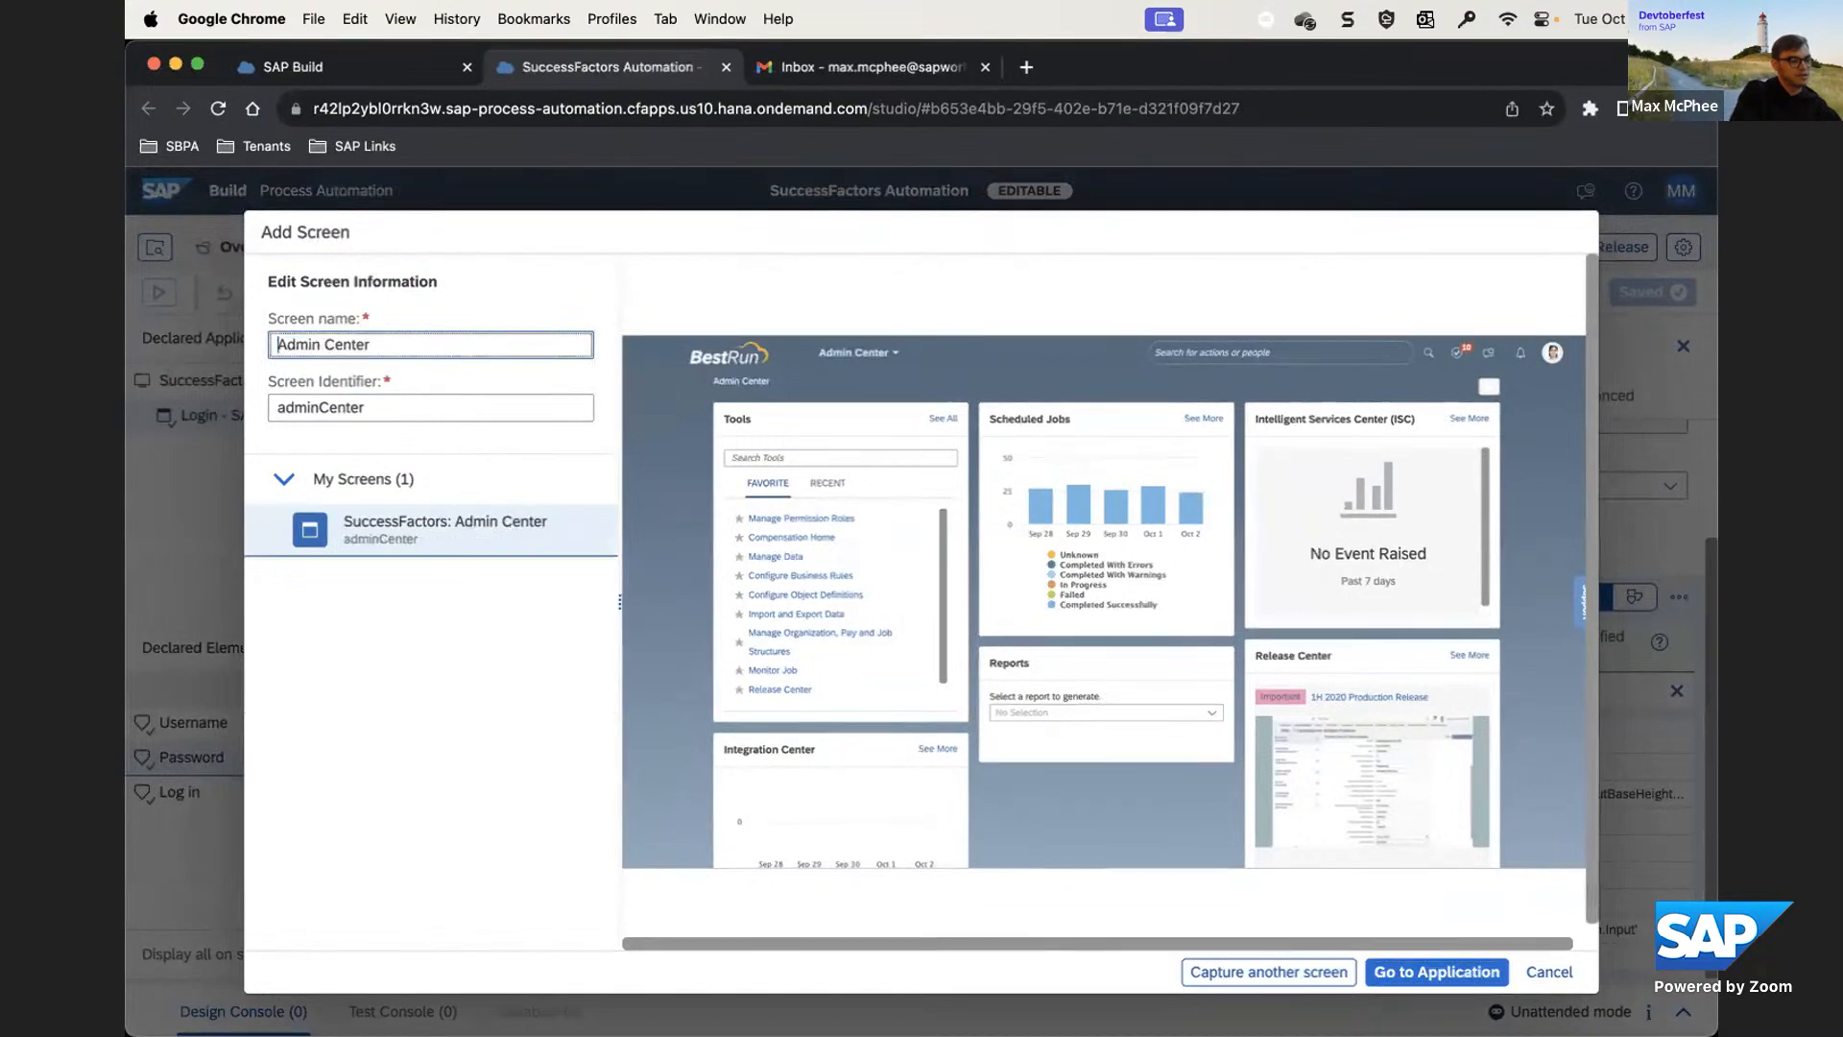
pyautogui.click(530, 313)
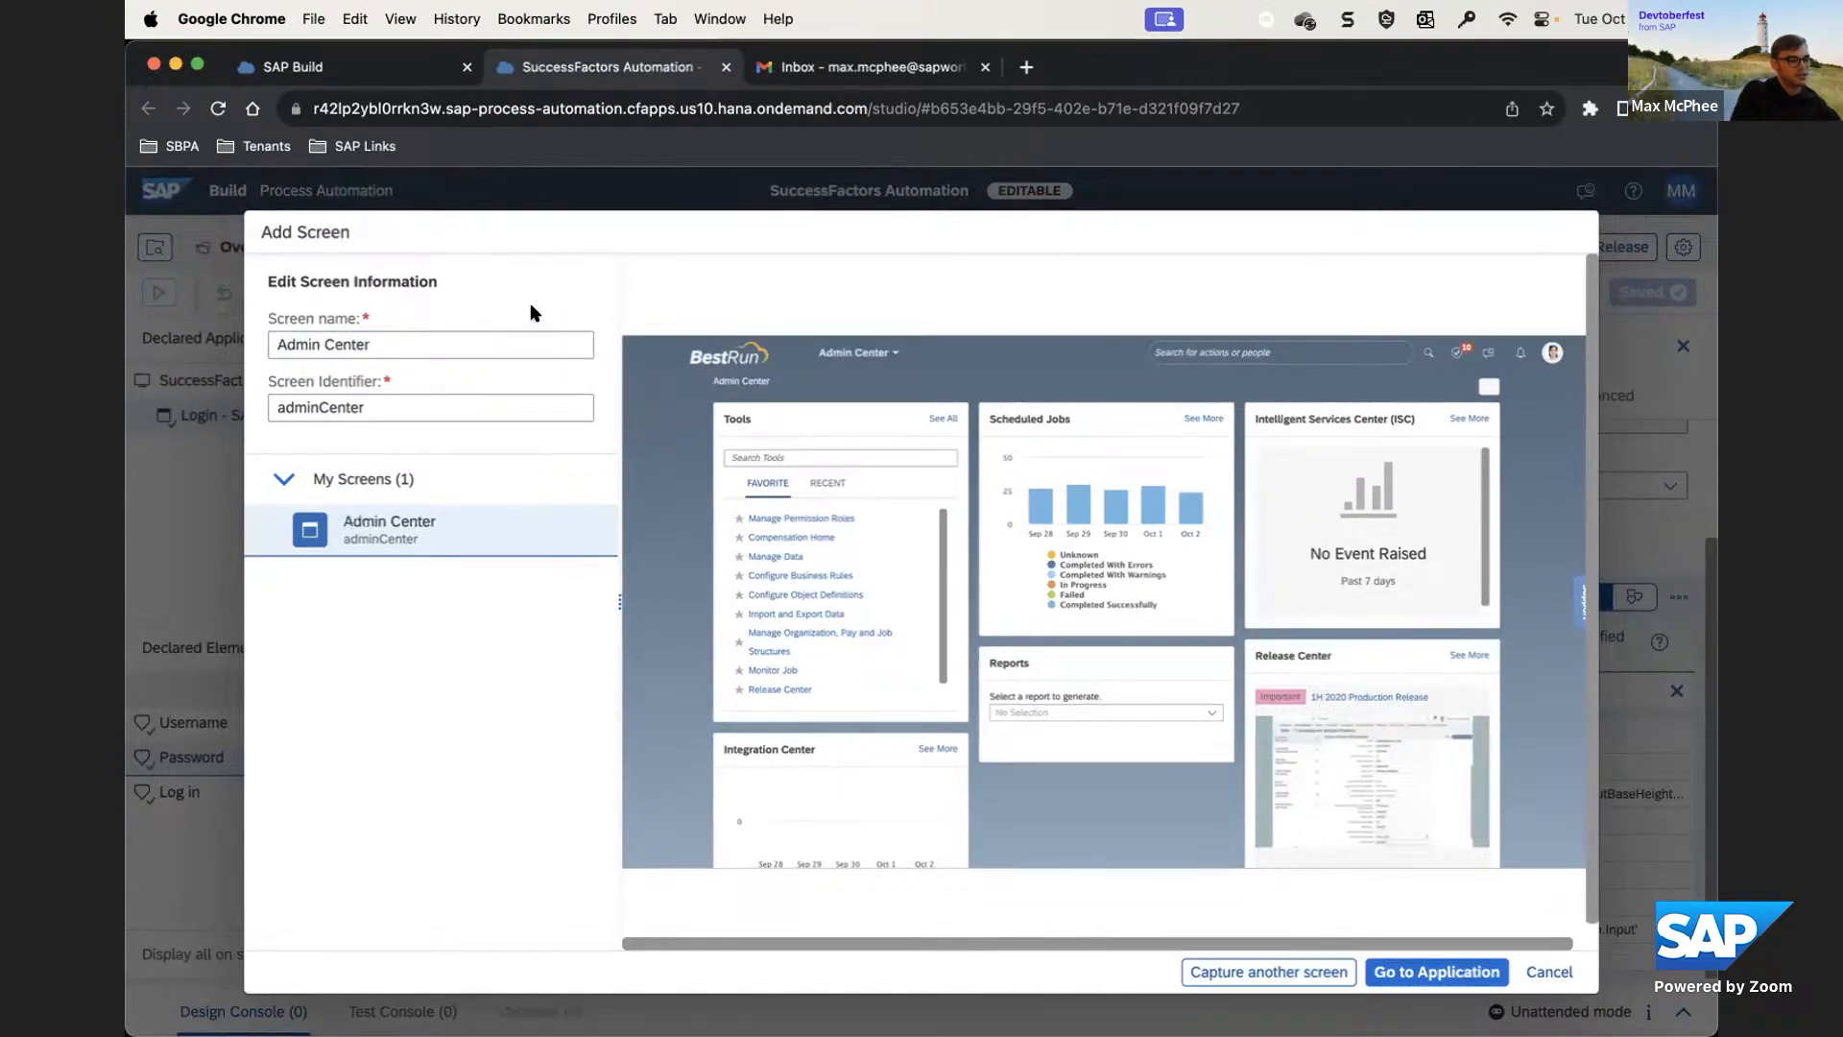
pyautogui.click(1411, 974)
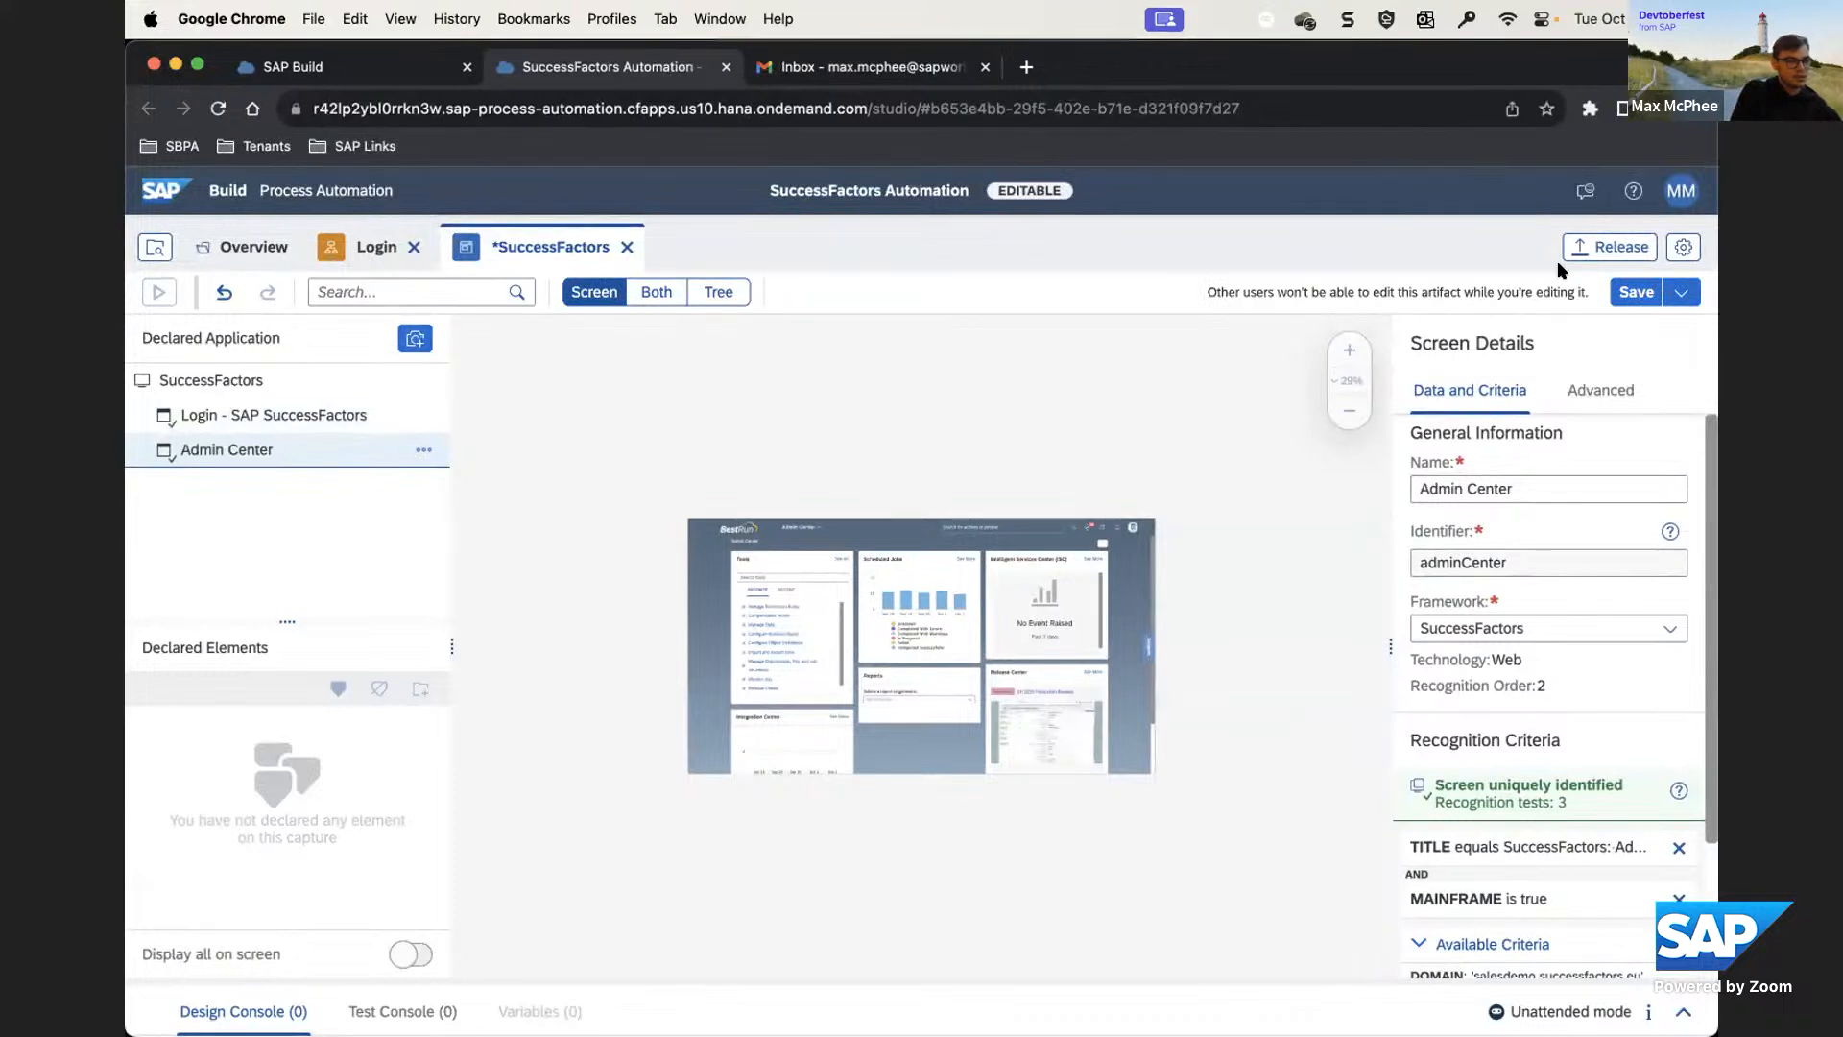
pyautogui.click(1623, 293)
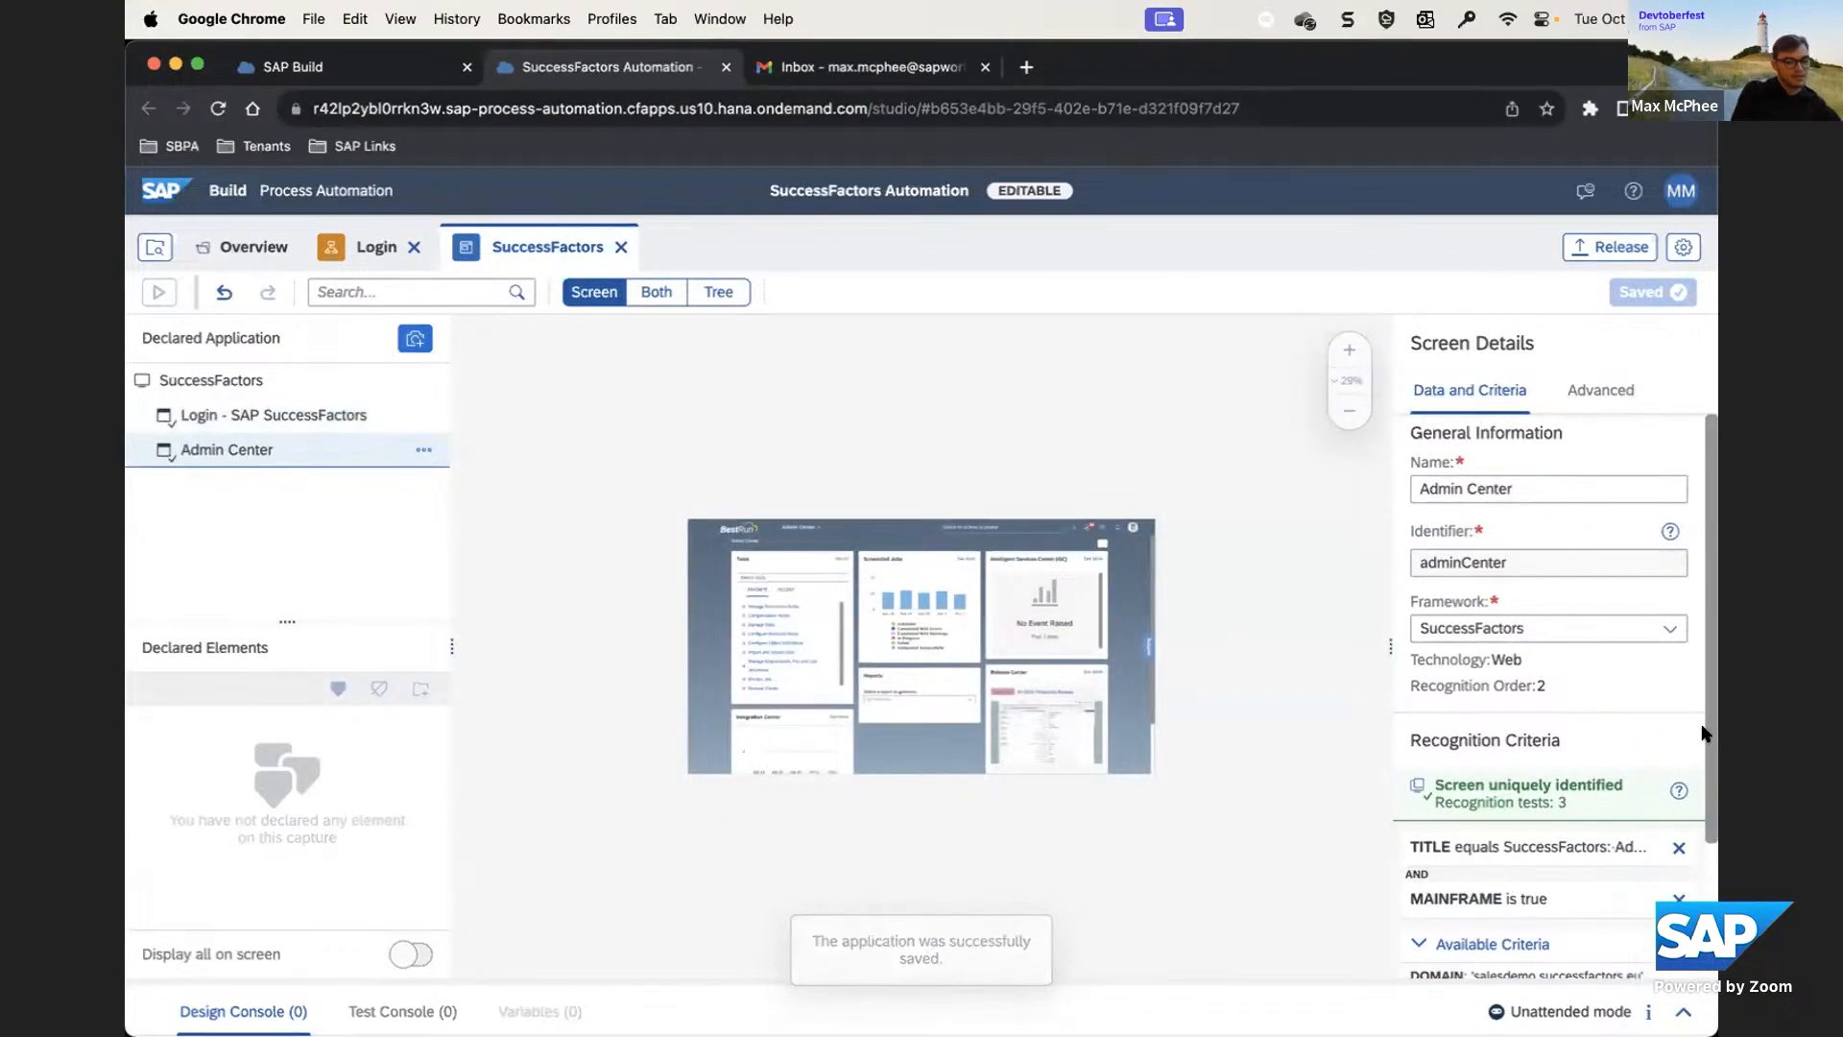
# Review the Admin Center screen's recognition criteria and inspect the elements of its Reports tile
pyautogui.scroll(-1, 1704, 744)
pyautogui.scroll(-5, 1704, 744)
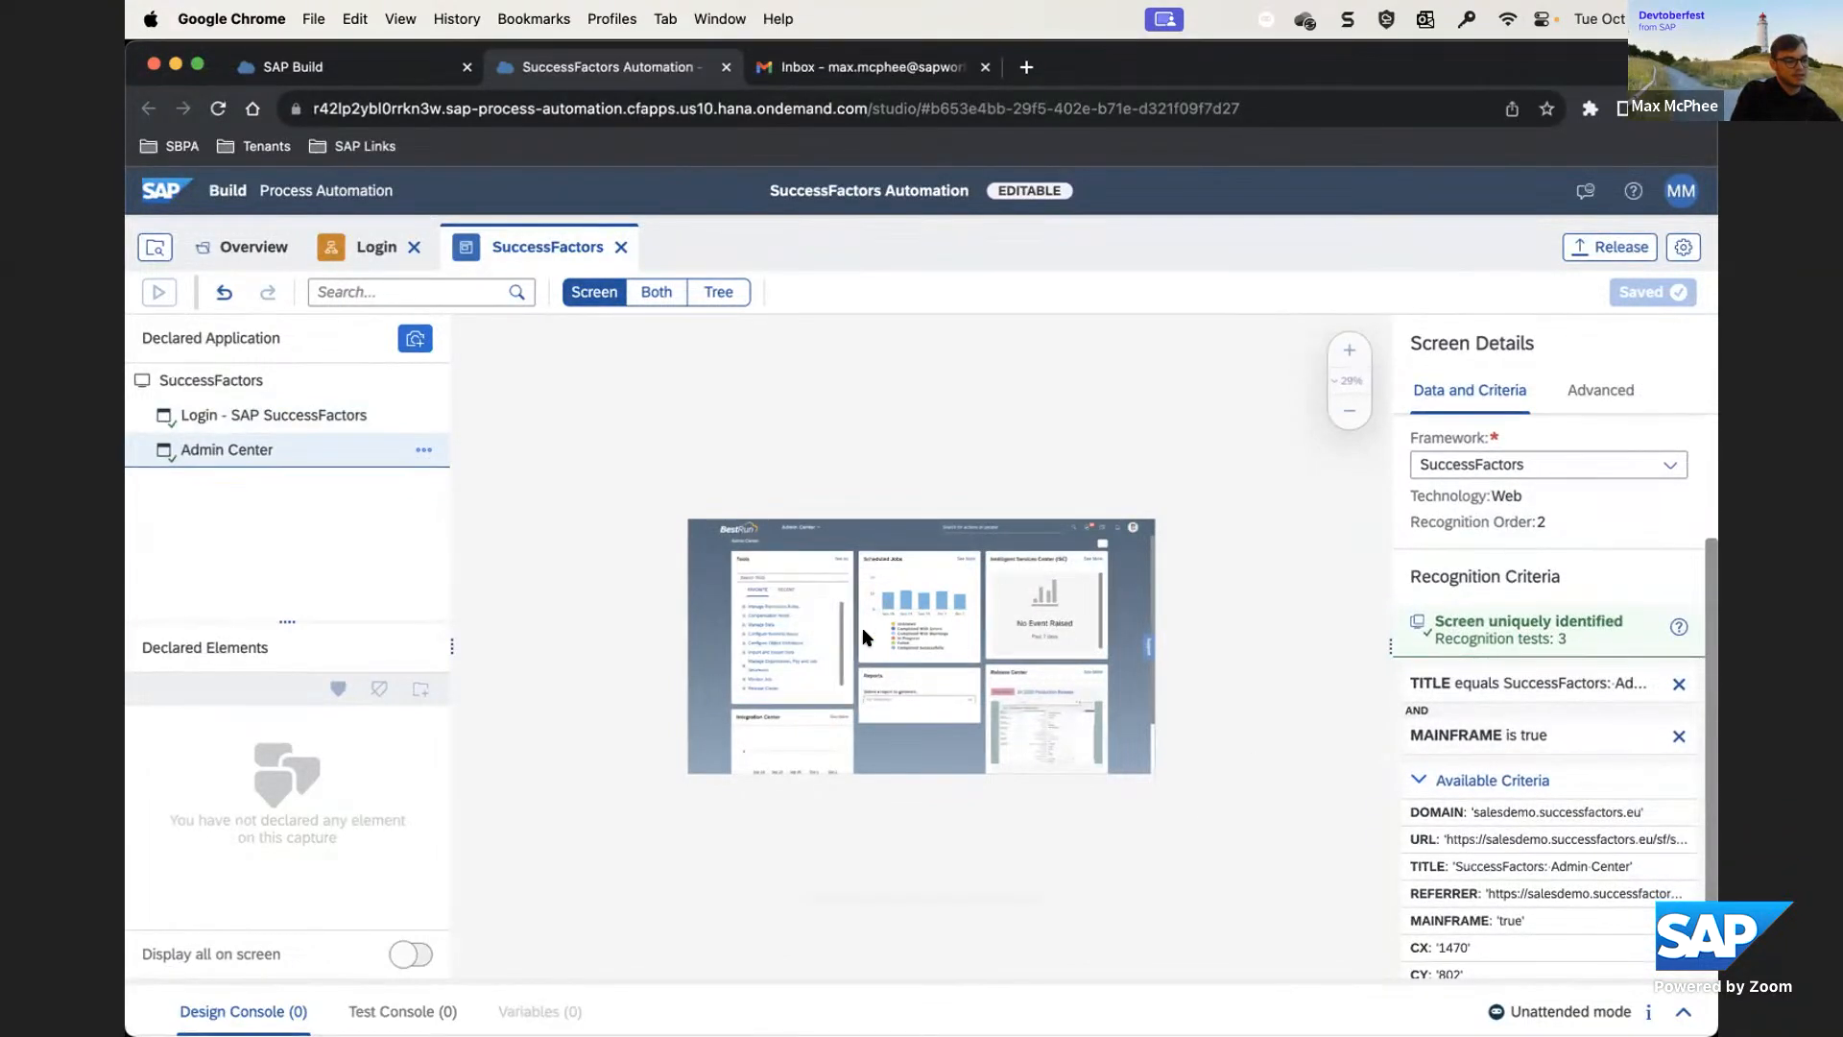
pyautogui.click(1349, 381)
pyautogui.click(1349, 352)
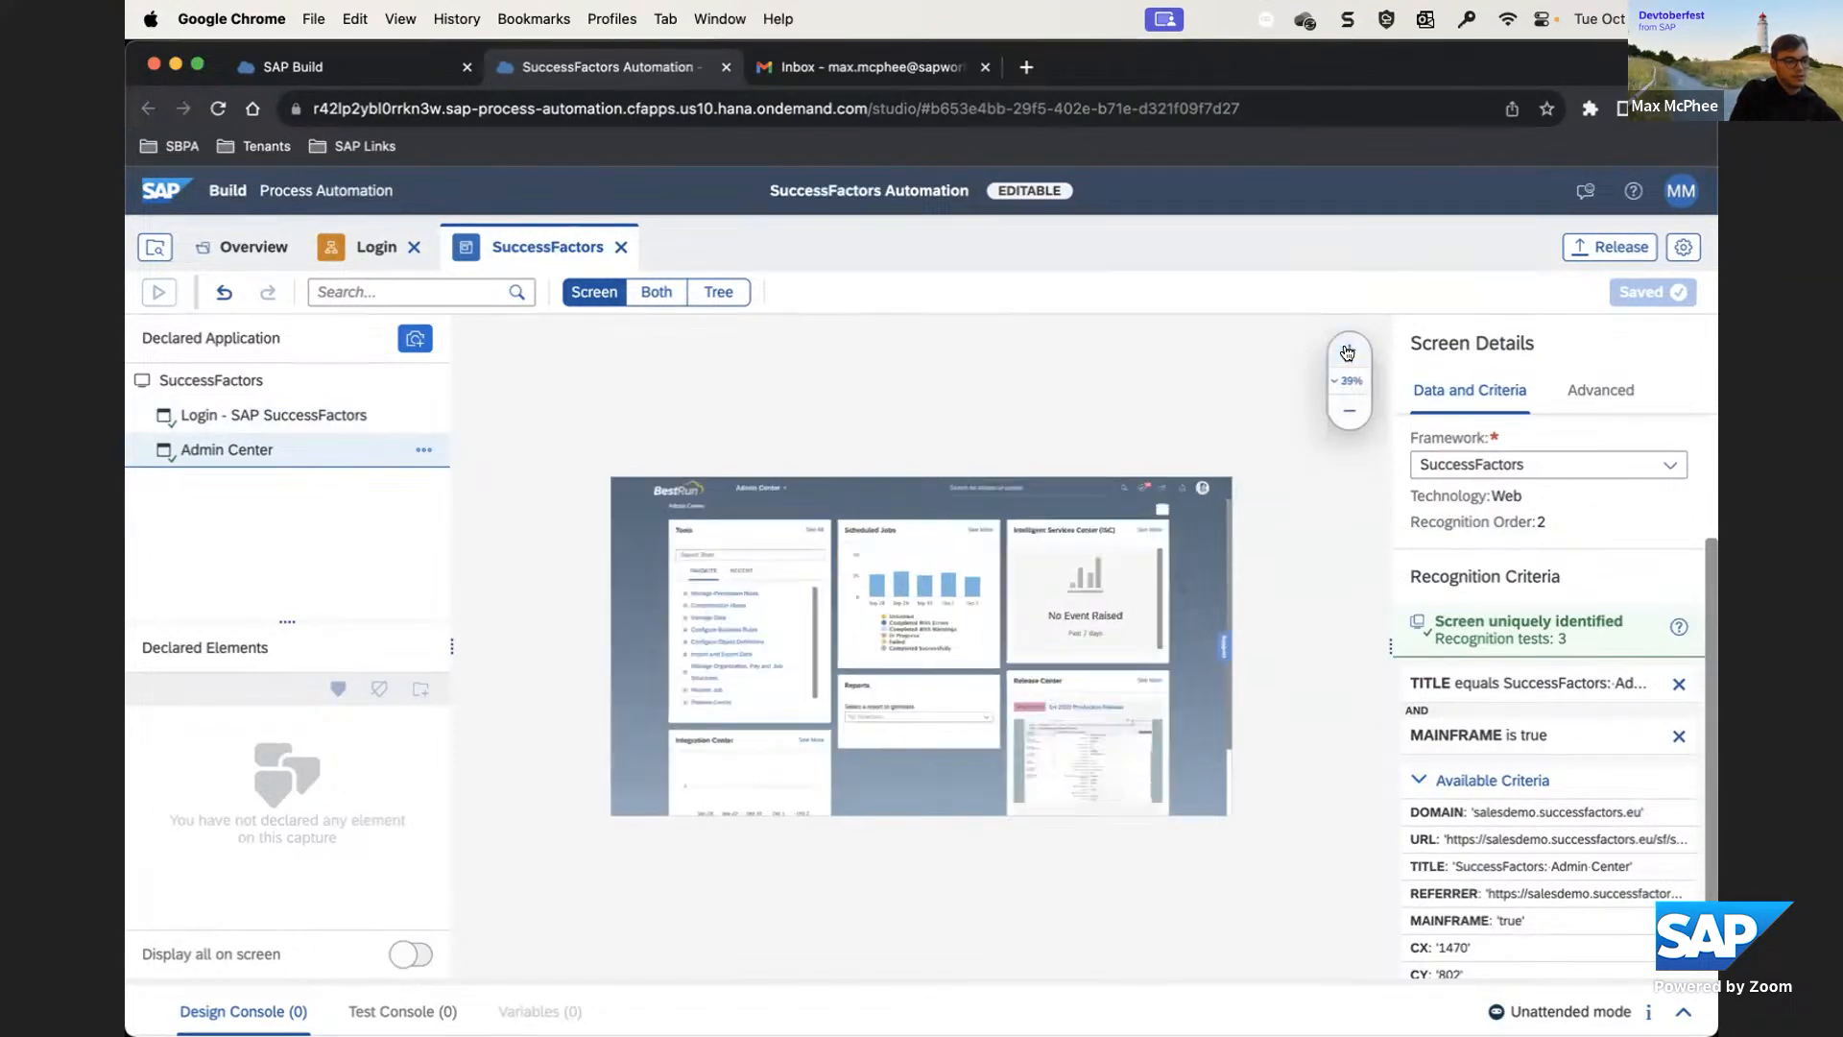
pyautogui.click(1349, 351)
pyautogui.click(966, 747)
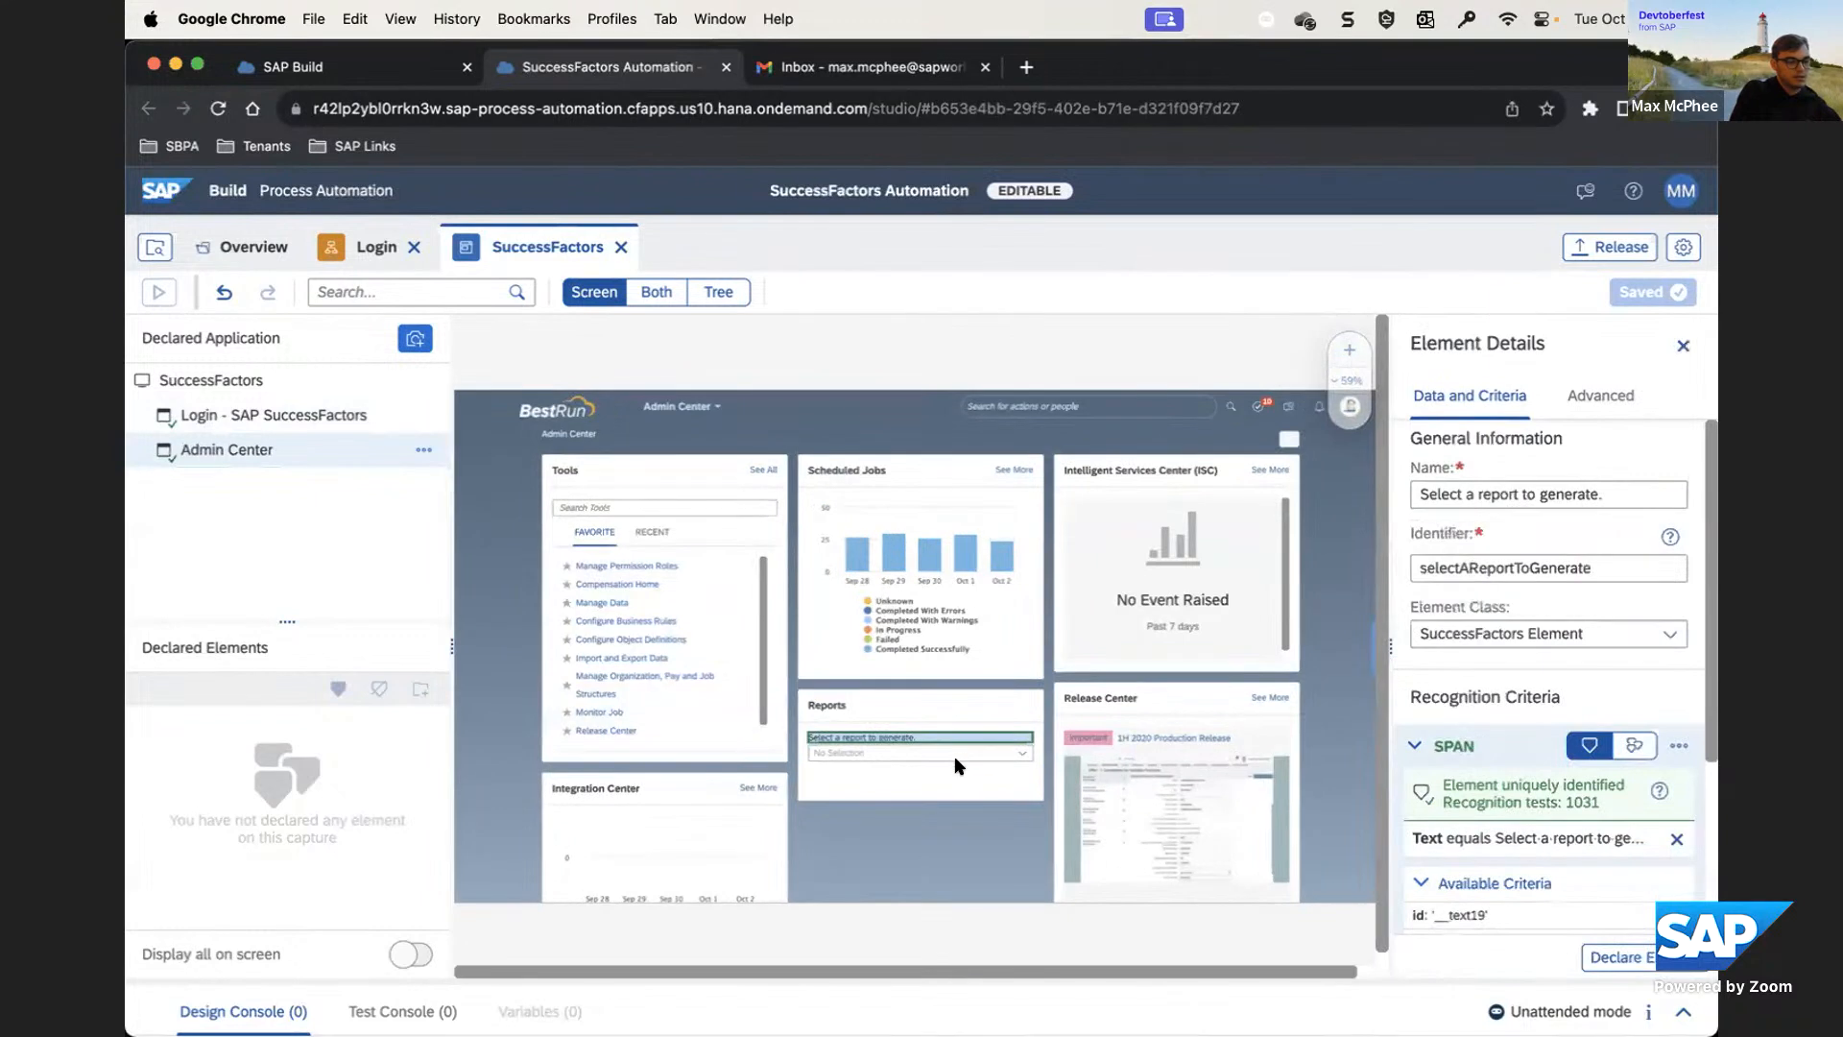
pyautogui.click(941, 755)
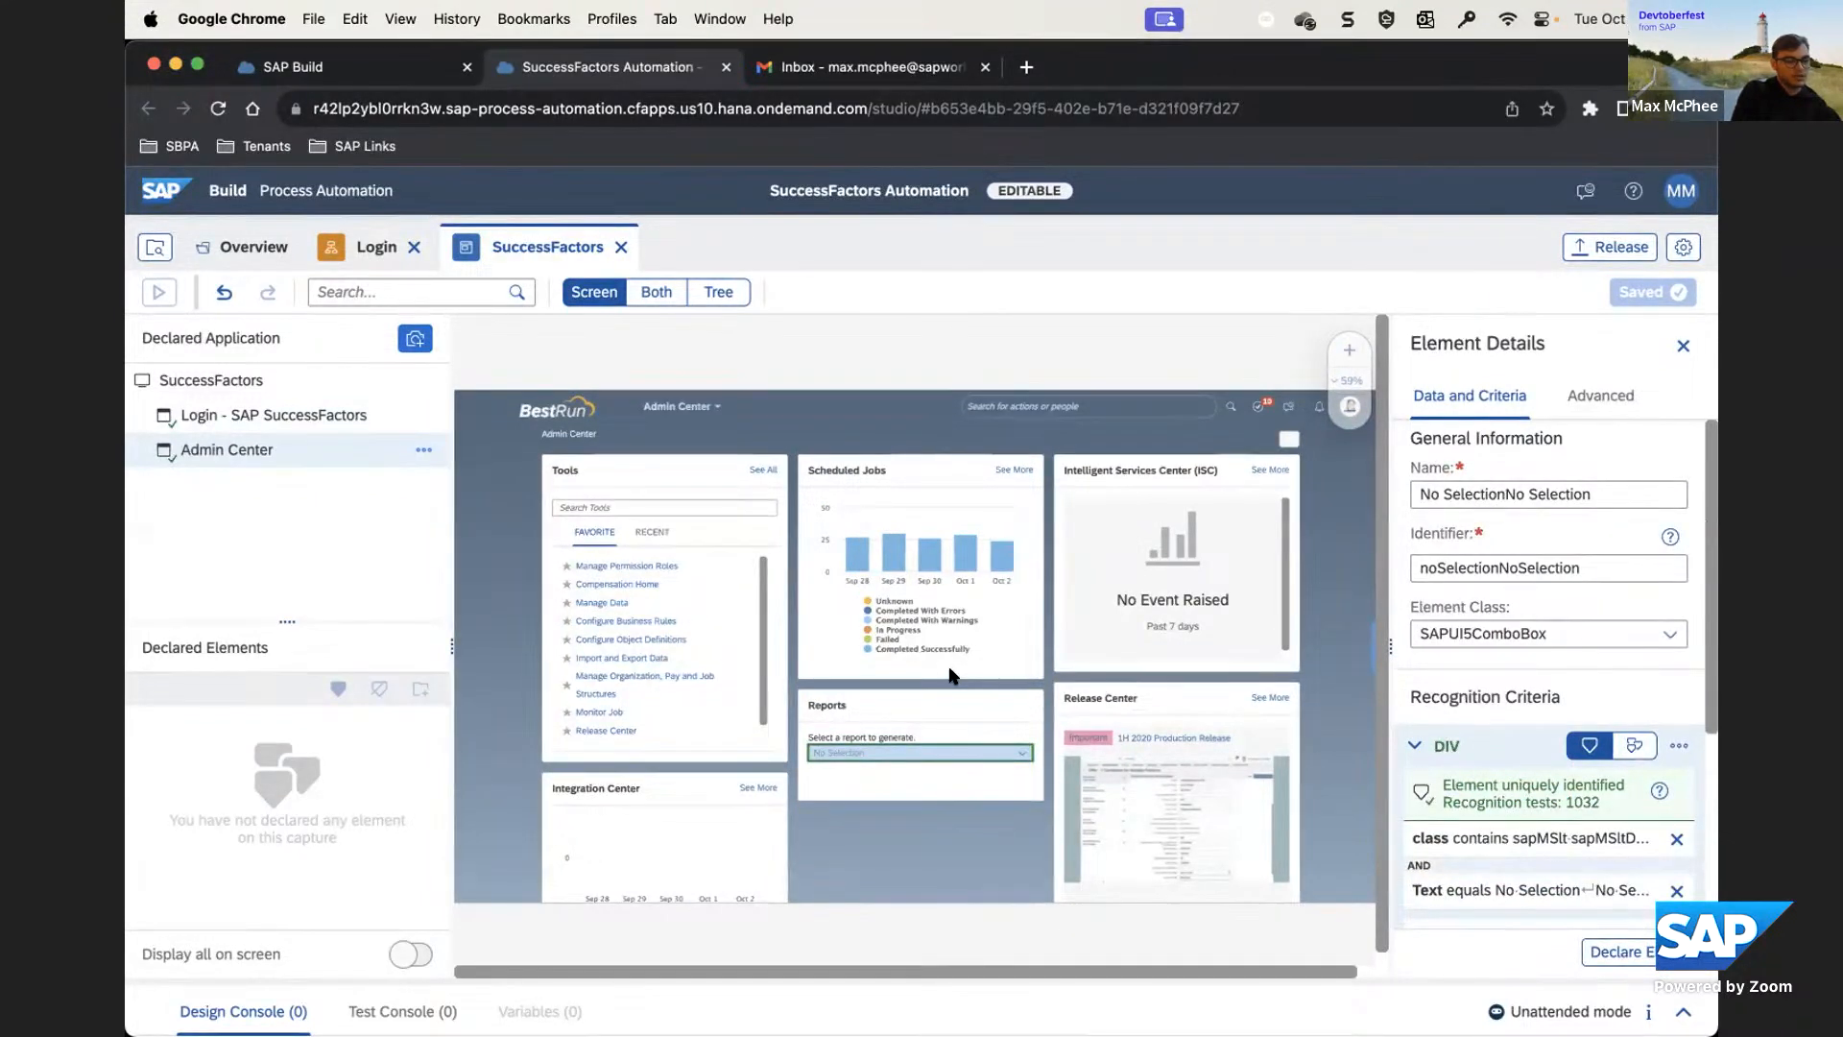
pyautogui.click(941, 688)
pyautogui.click(937, 708)
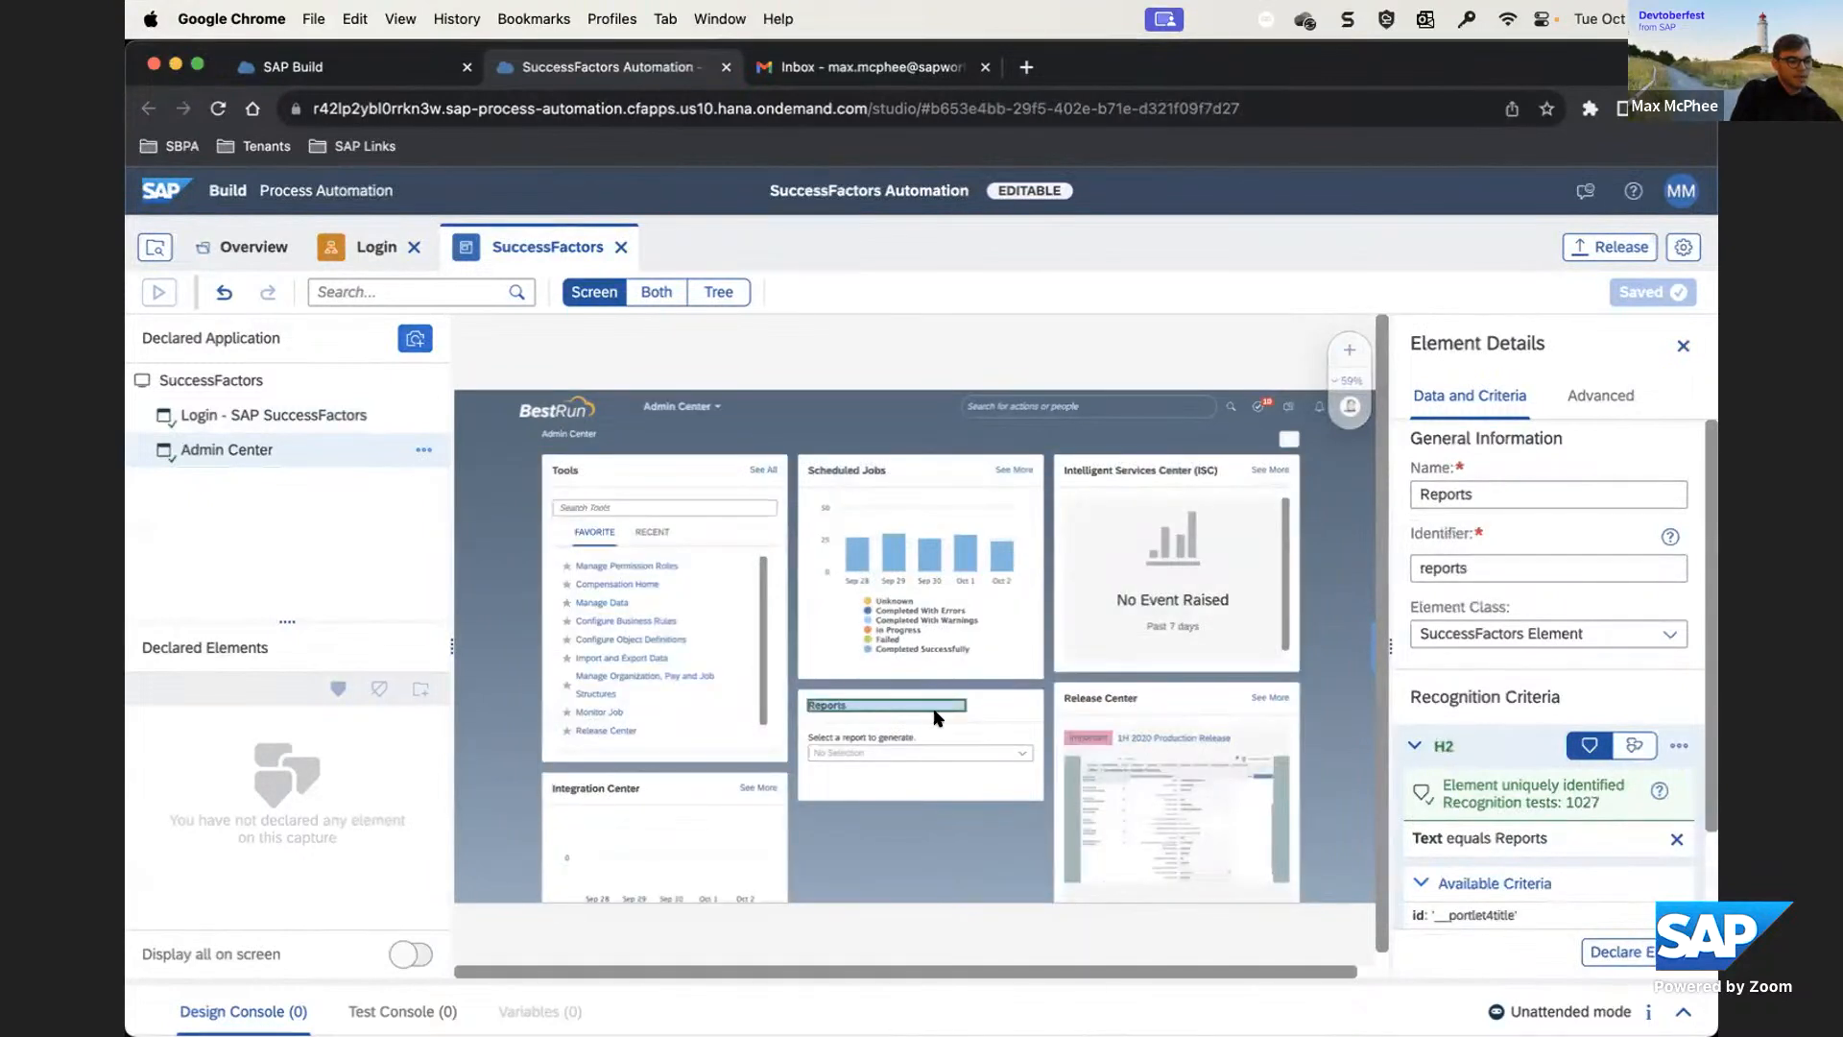
# Select the report dropdown in the capture, add its IRPA__UI5CLASSNAME value as a recognition criterion, and remove the Text criterion
pyautogui.click(1024, 753)
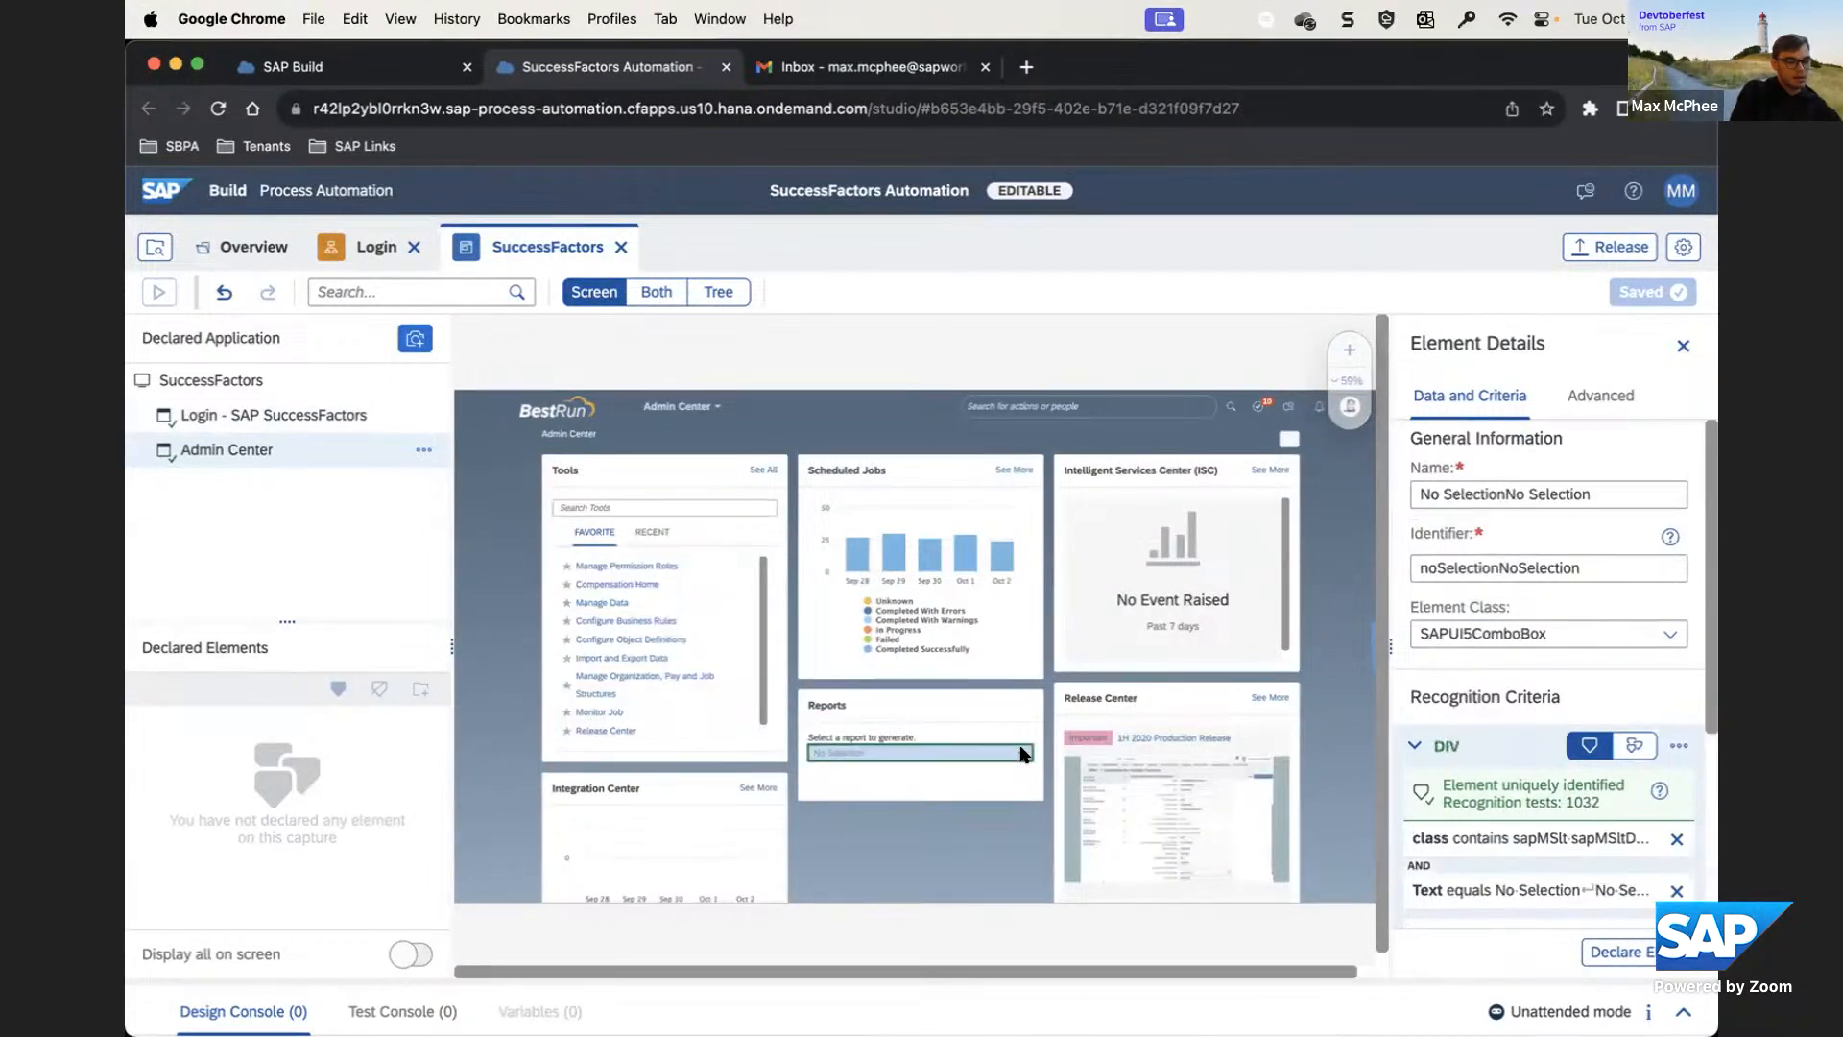
pyautogui.moveTo(1707, 683); pyautogui.dragTo(1699, 753)
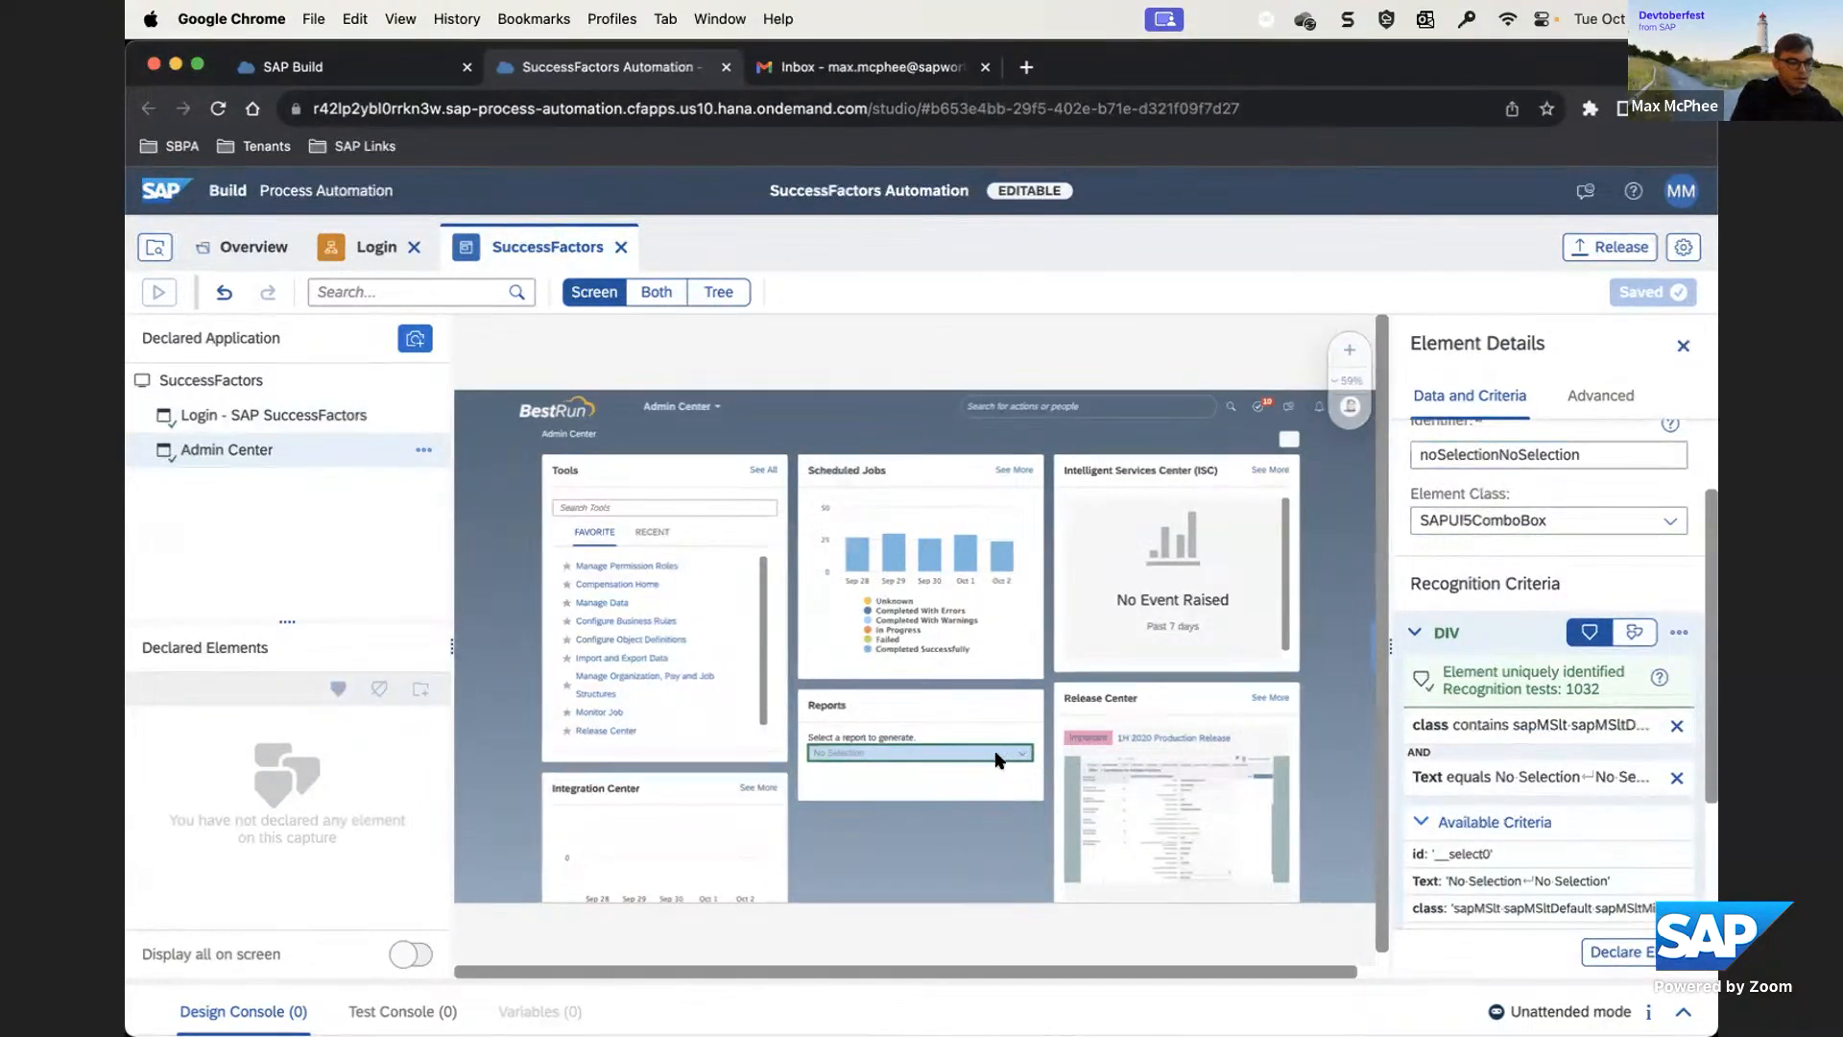
pyautogui.moveTo(1710, 744); pyautogui.dragTo(1705, 880)
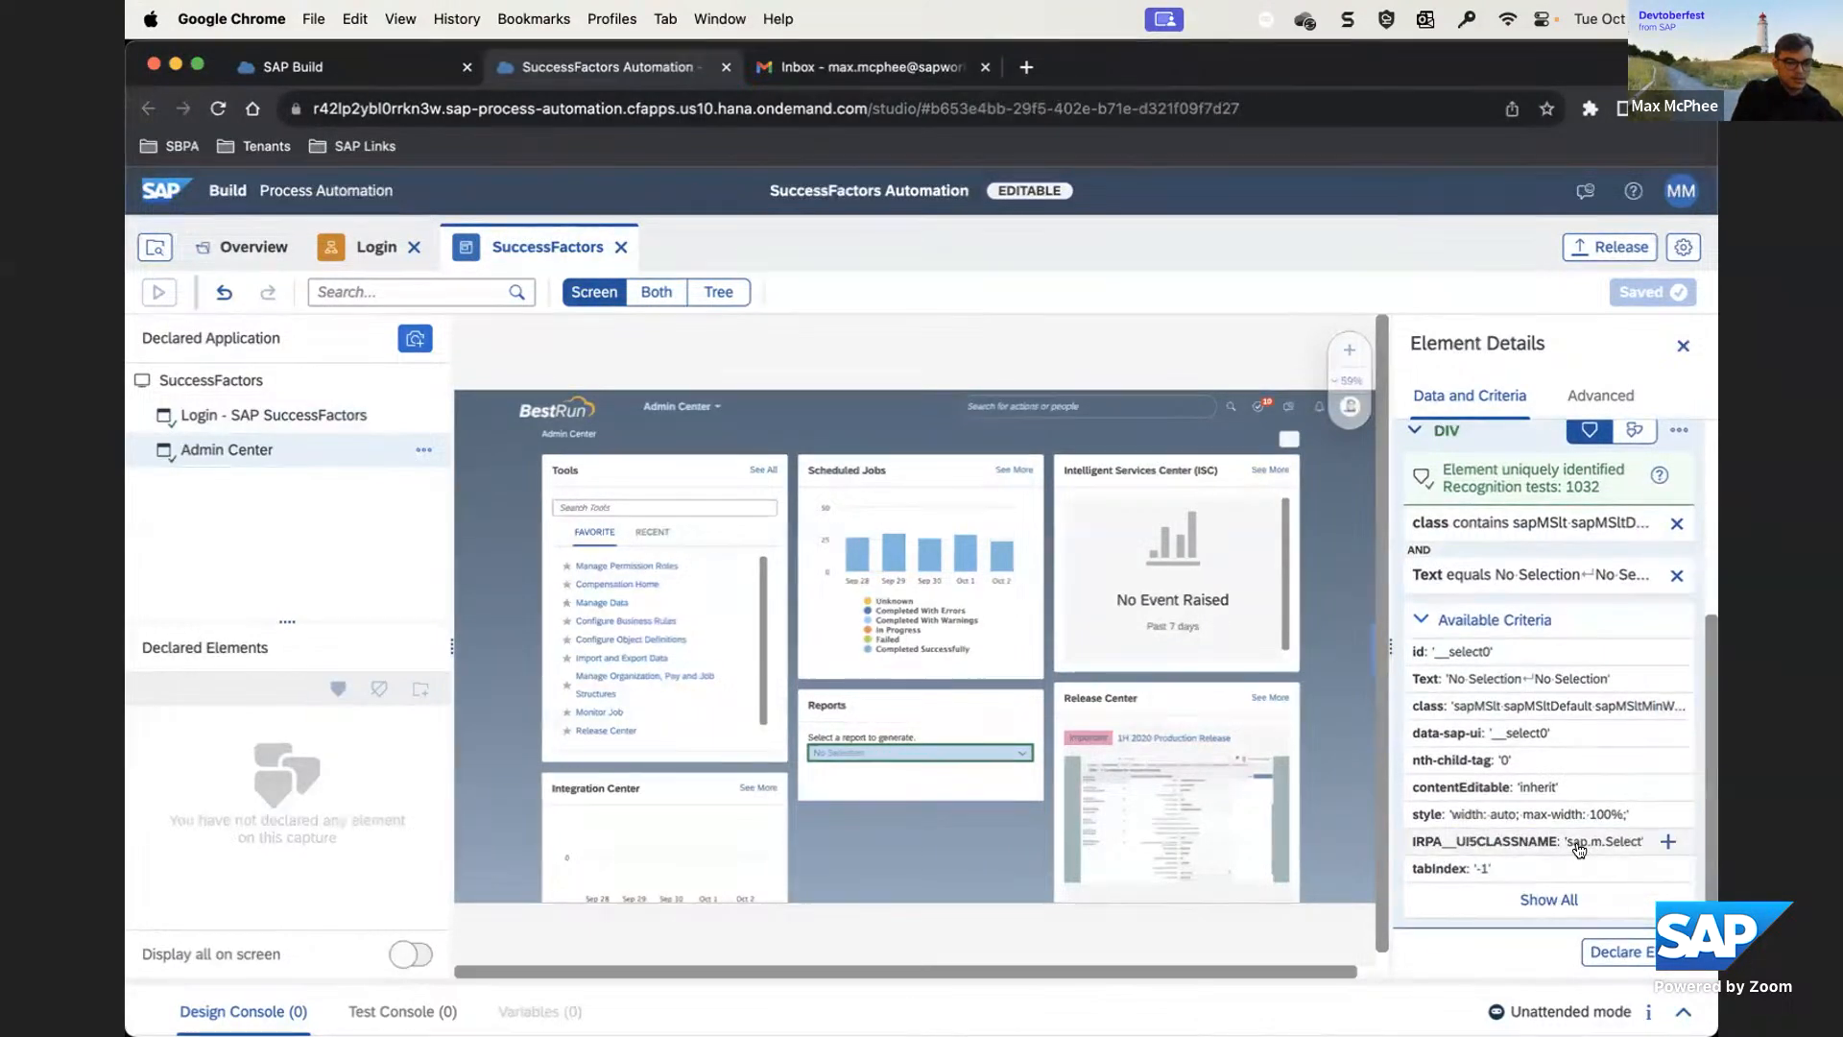
pyautogui.click(1666, 843)
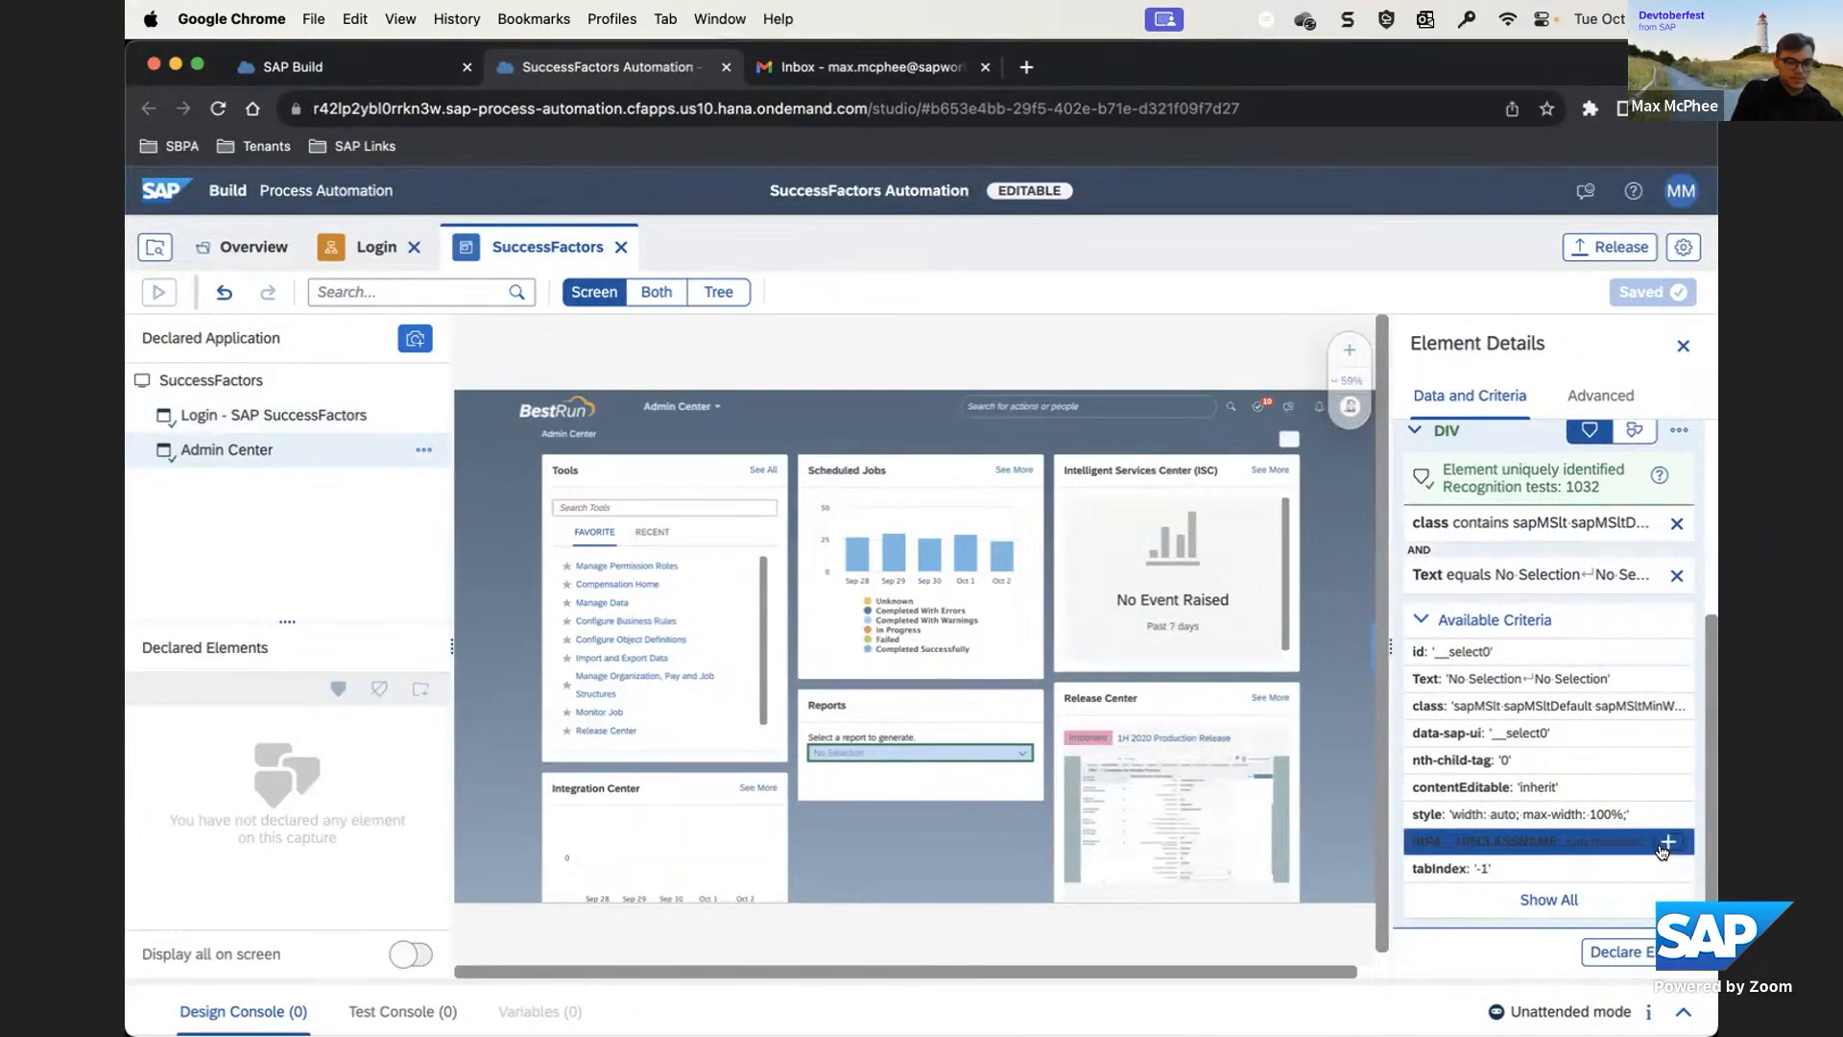
pyautogui.click(1545, 580)
pyautogui.moveTo(1254, 636); pyautogui.dragTo(1317, 685)
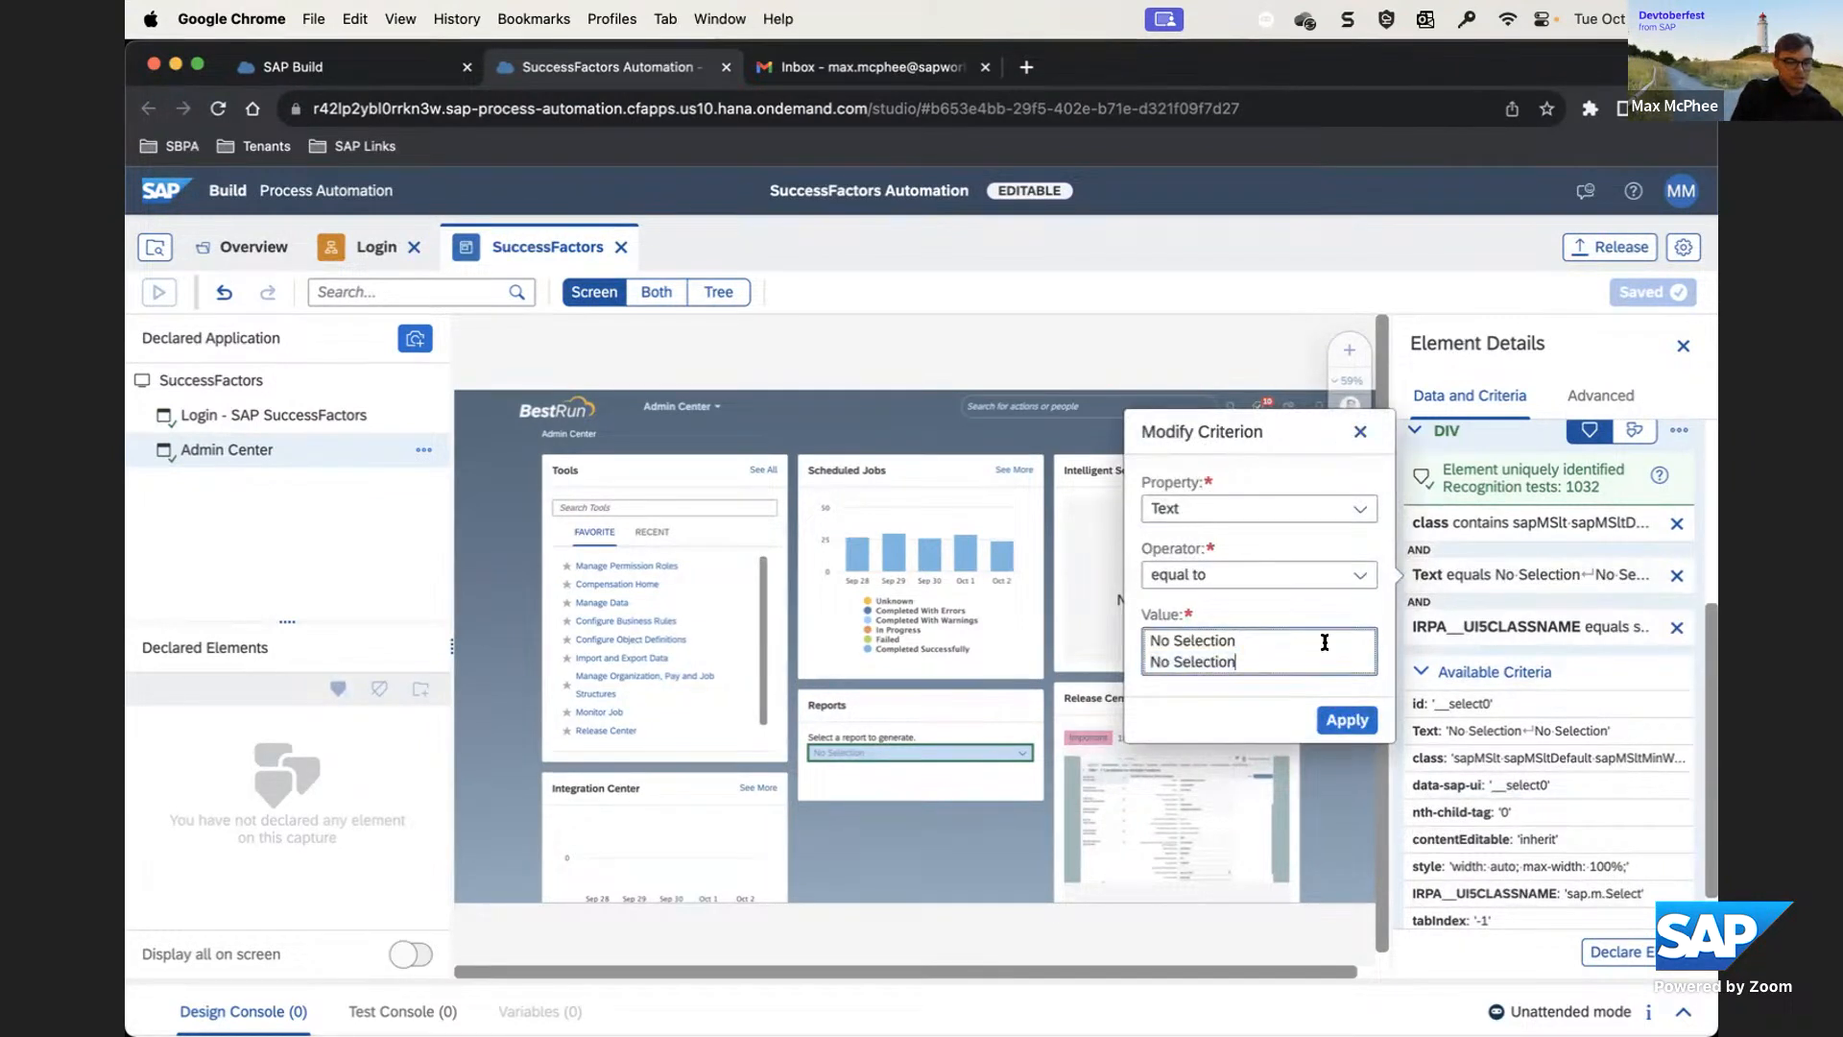
pyautogui.click(1360, 431)
pyautogui.click(1677, 576)
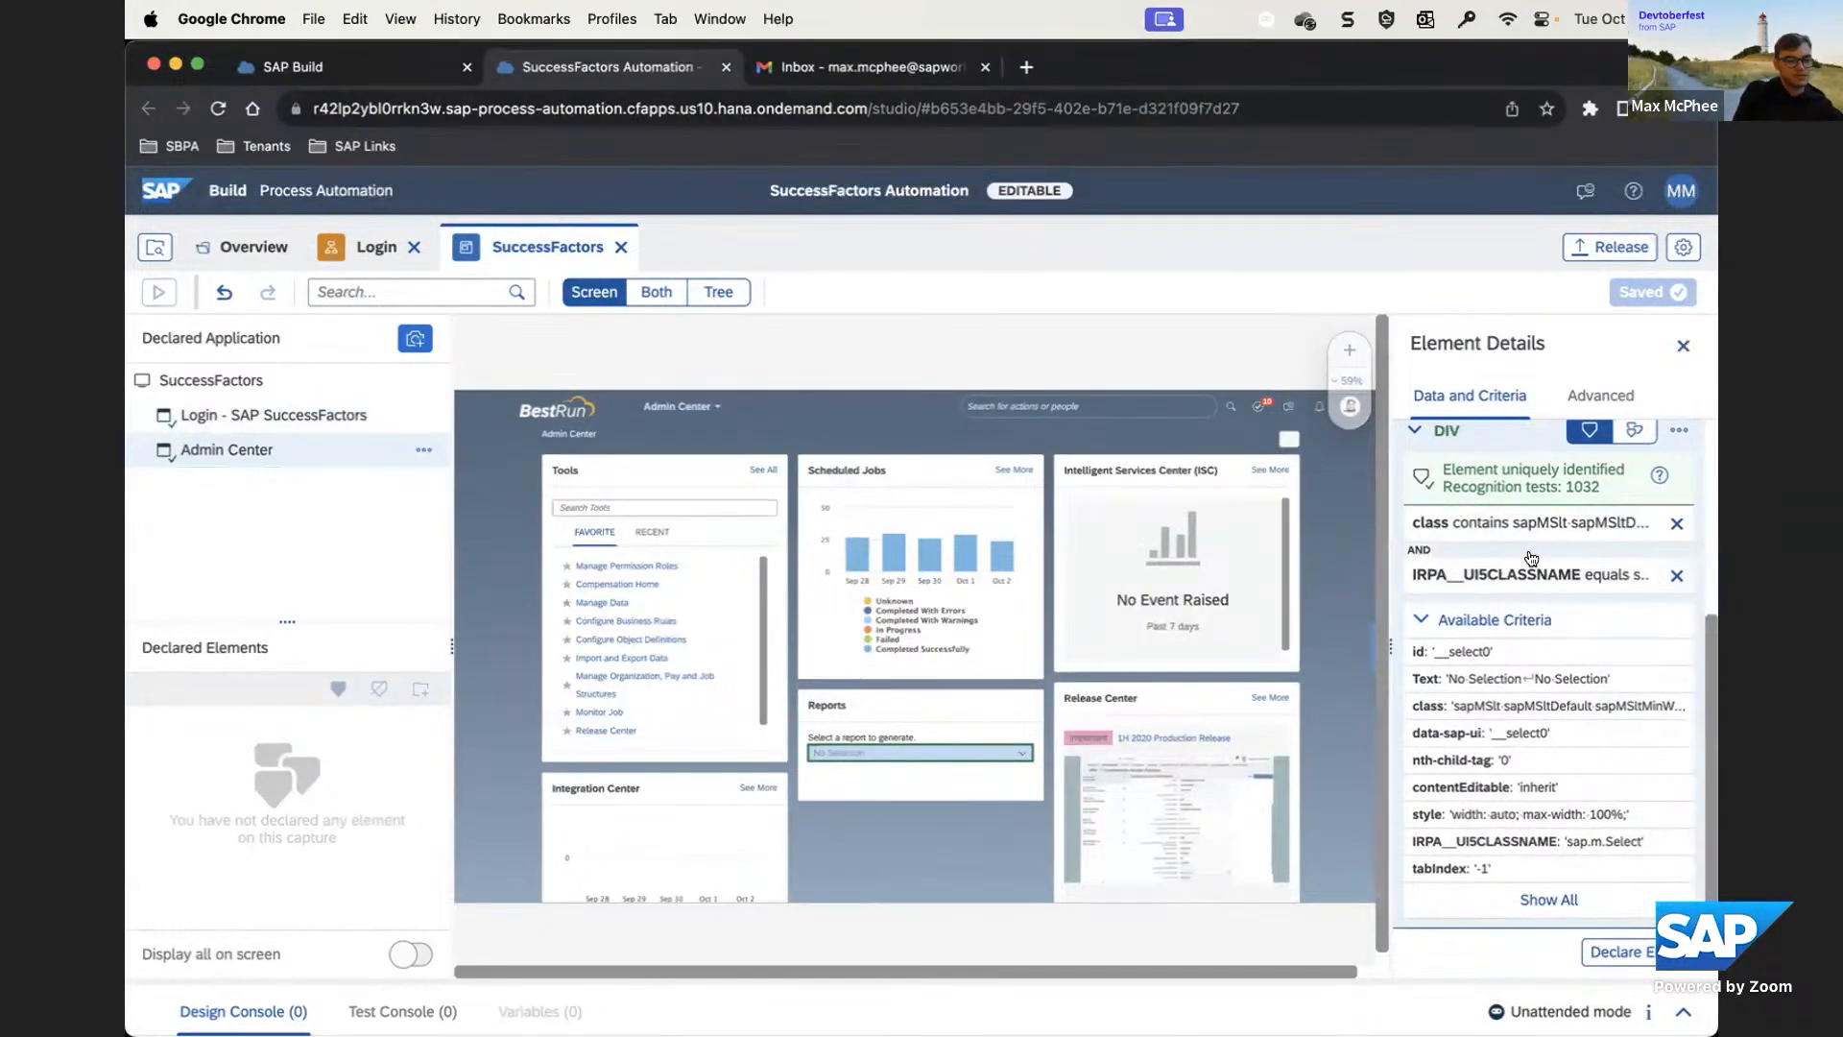
# Name the report dropdown element ComboBox
pyautogui.scroll(4, 1557, 544)
pyautogui.click(1598, 494)
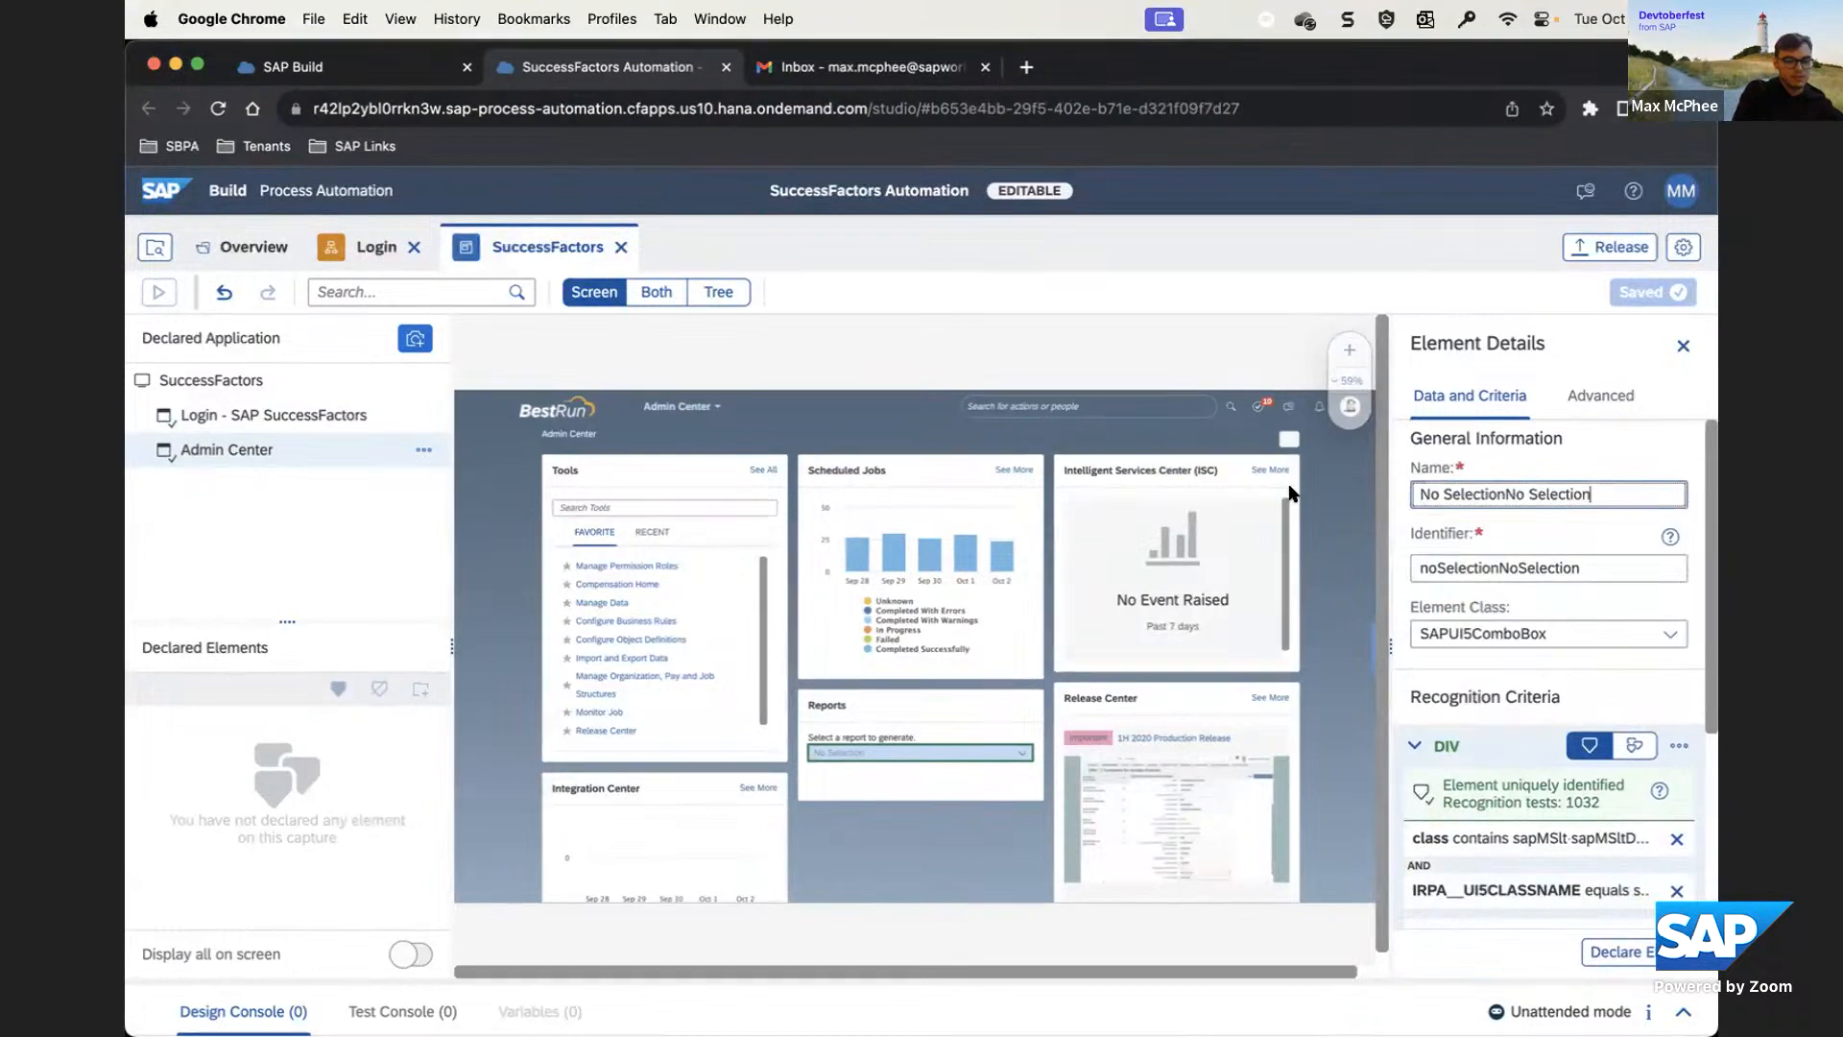
pyautogui.moveTo(1598, 494); pyautogui.dragTo(1415, 497)
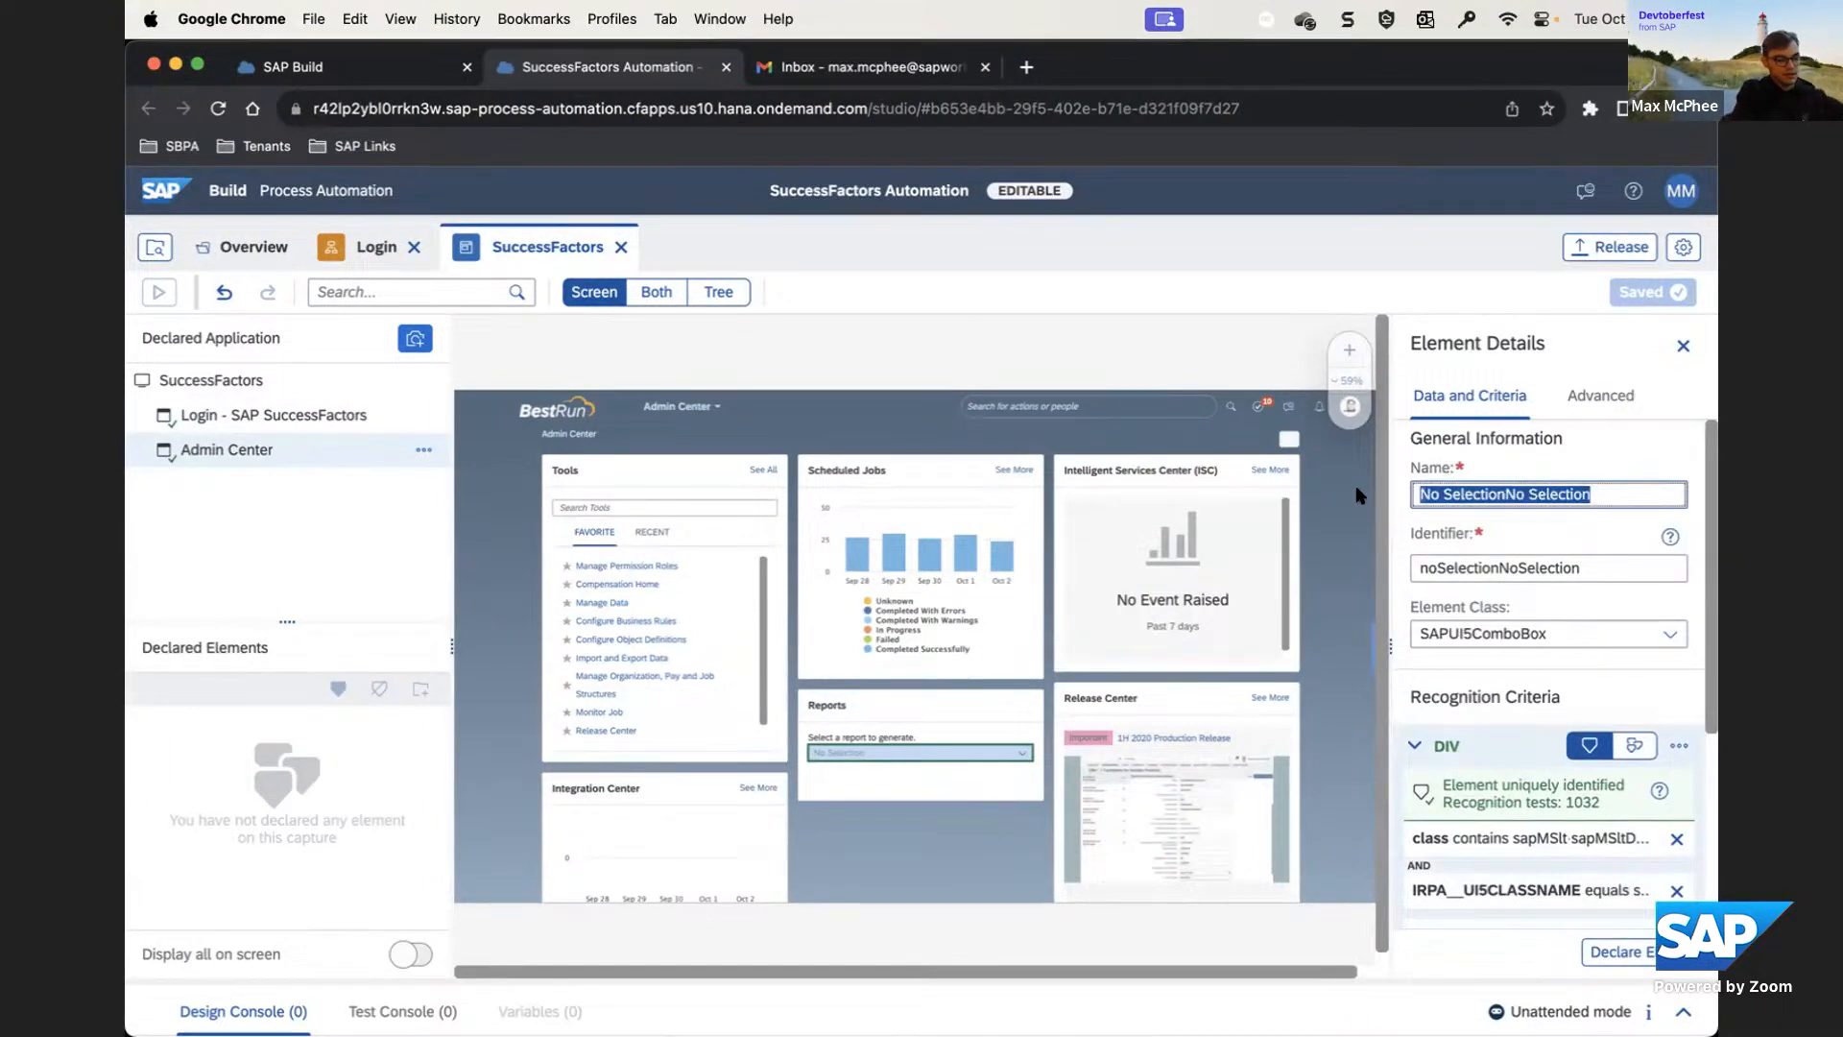
pyautogui.write('ComboBox')
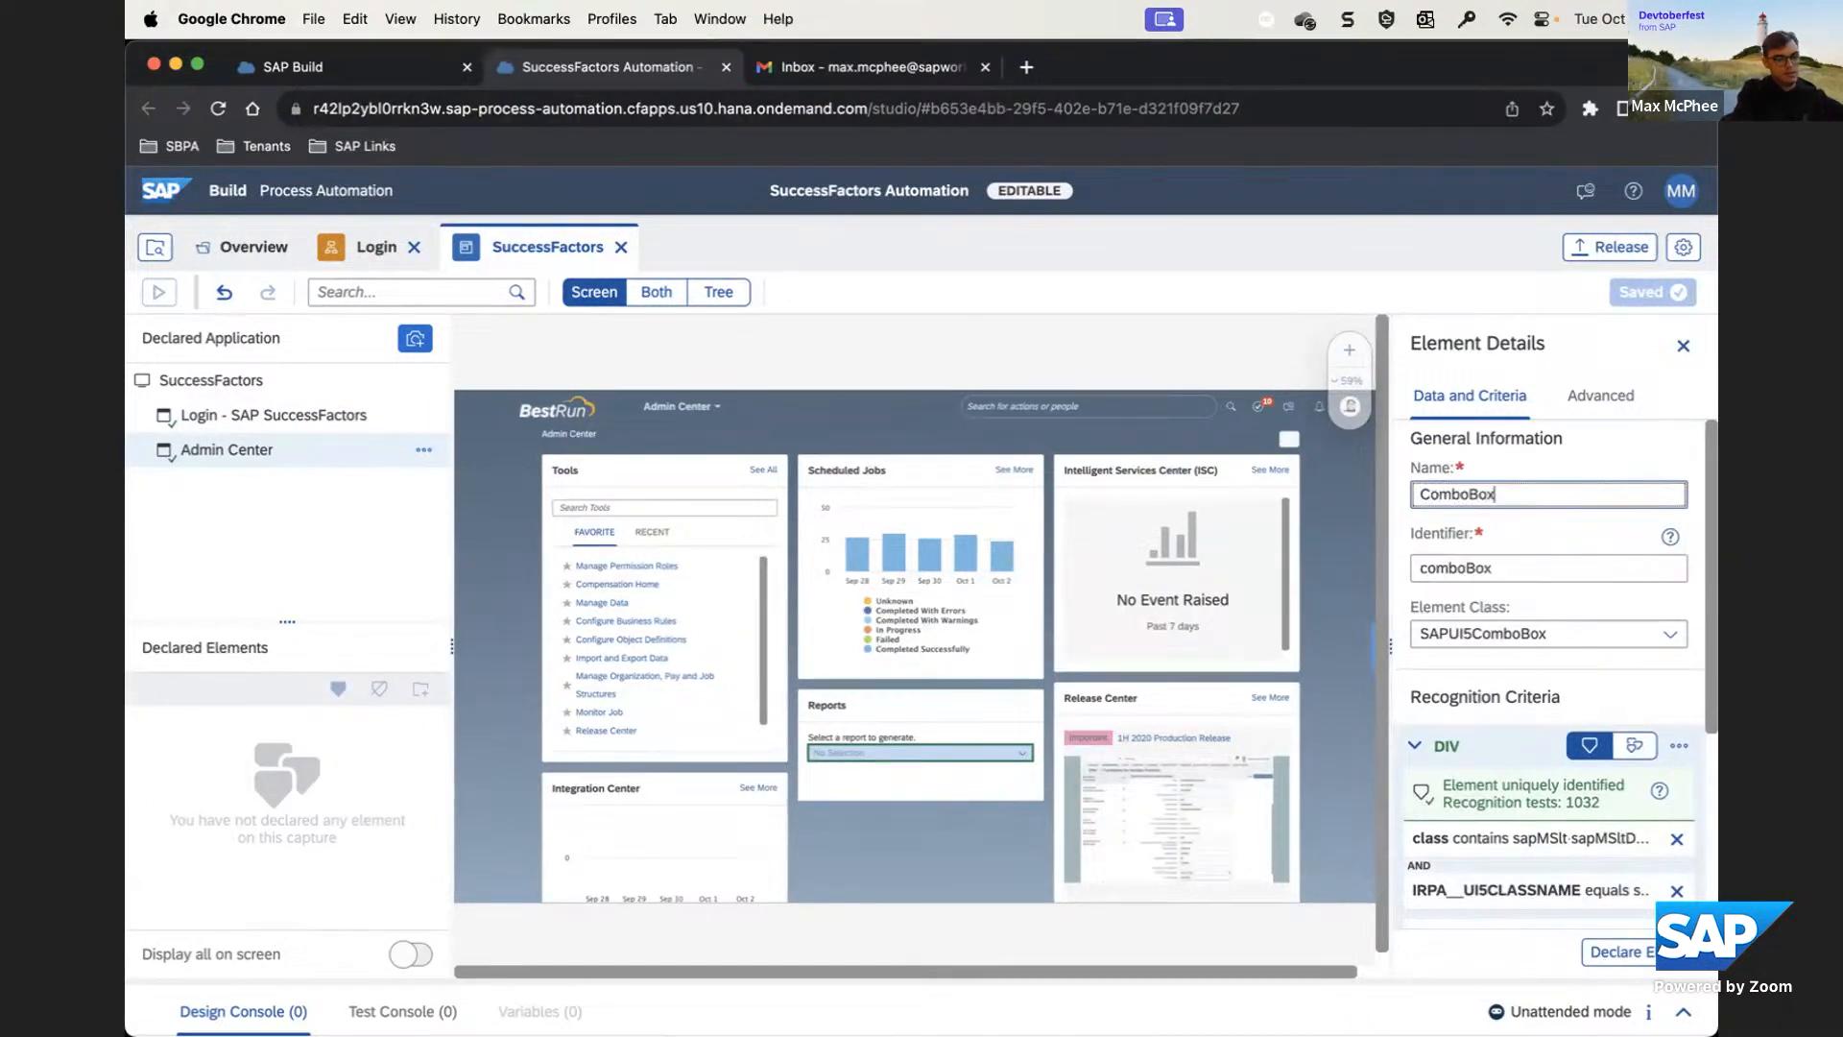
# Set the element class of ComboBox to SuccessFactors Element and declare the element on the Admin Center screen
pyautogui.click(1632, 636)
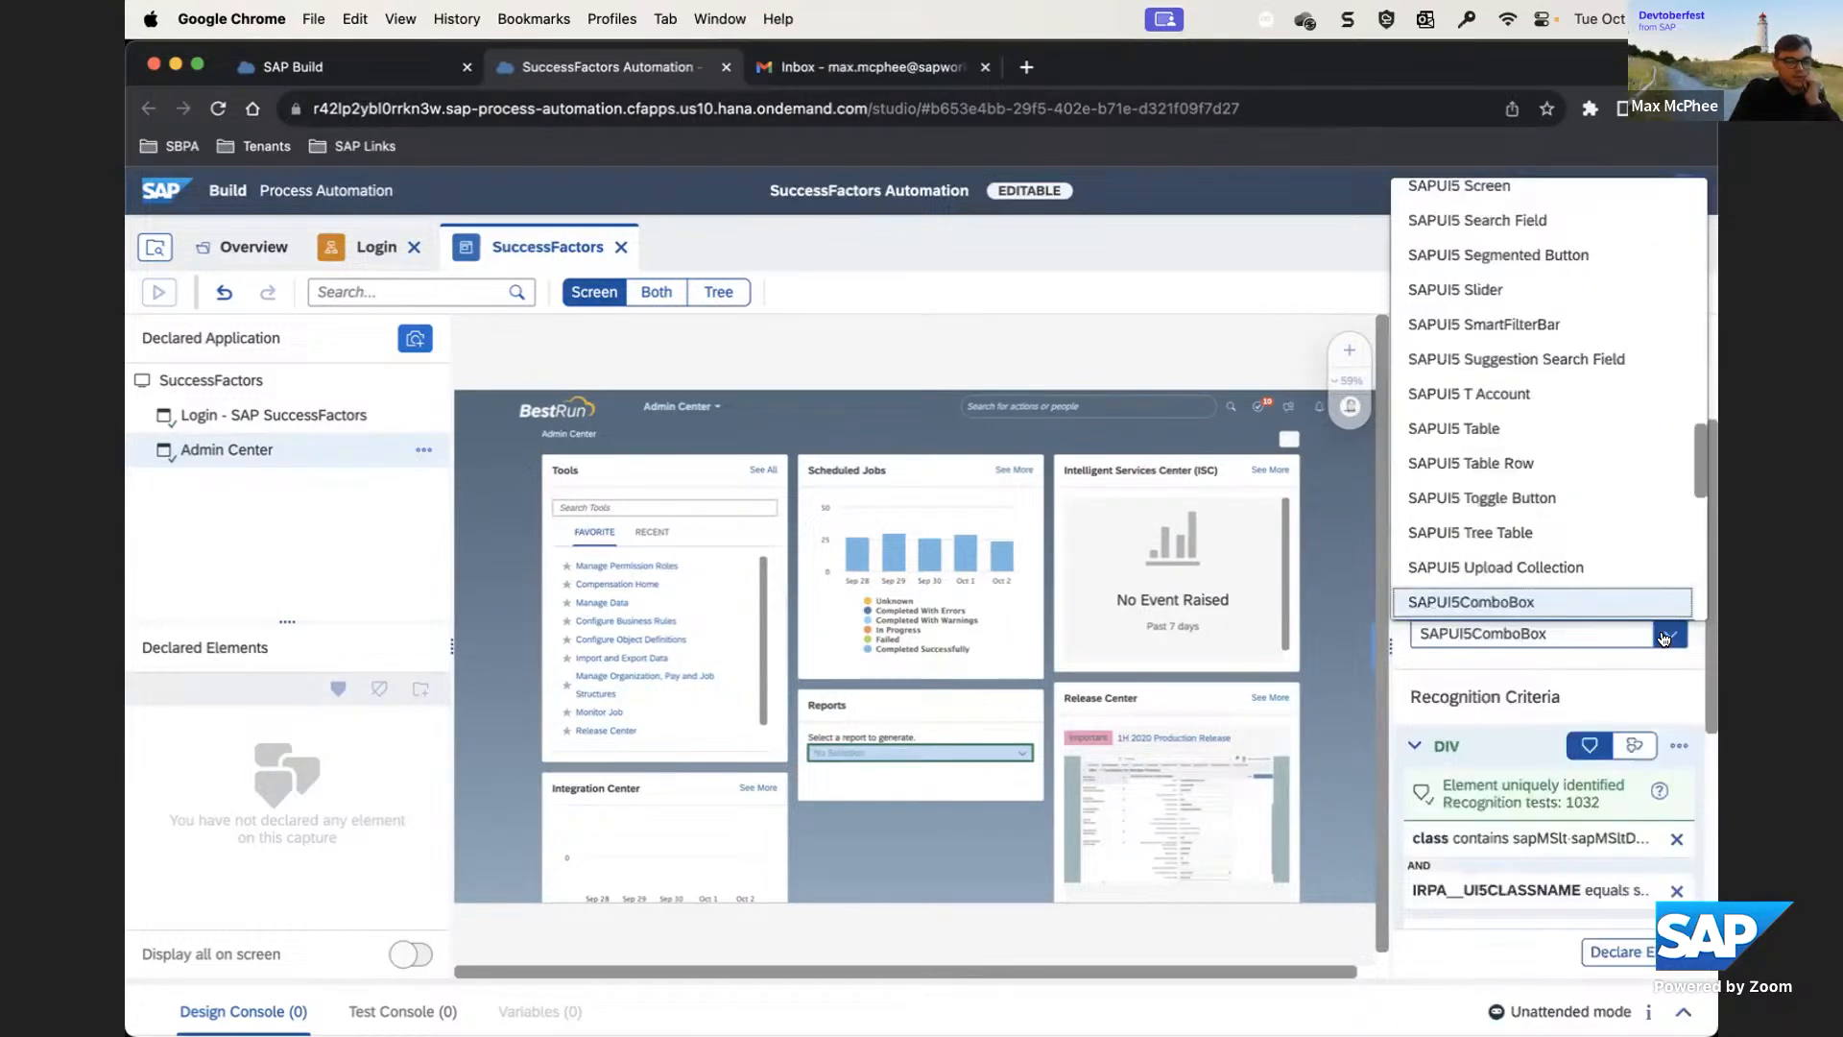
pyautogui.scroll(-5, 1563, 573)
pyautogui.scroll(-3, 1563, 573)
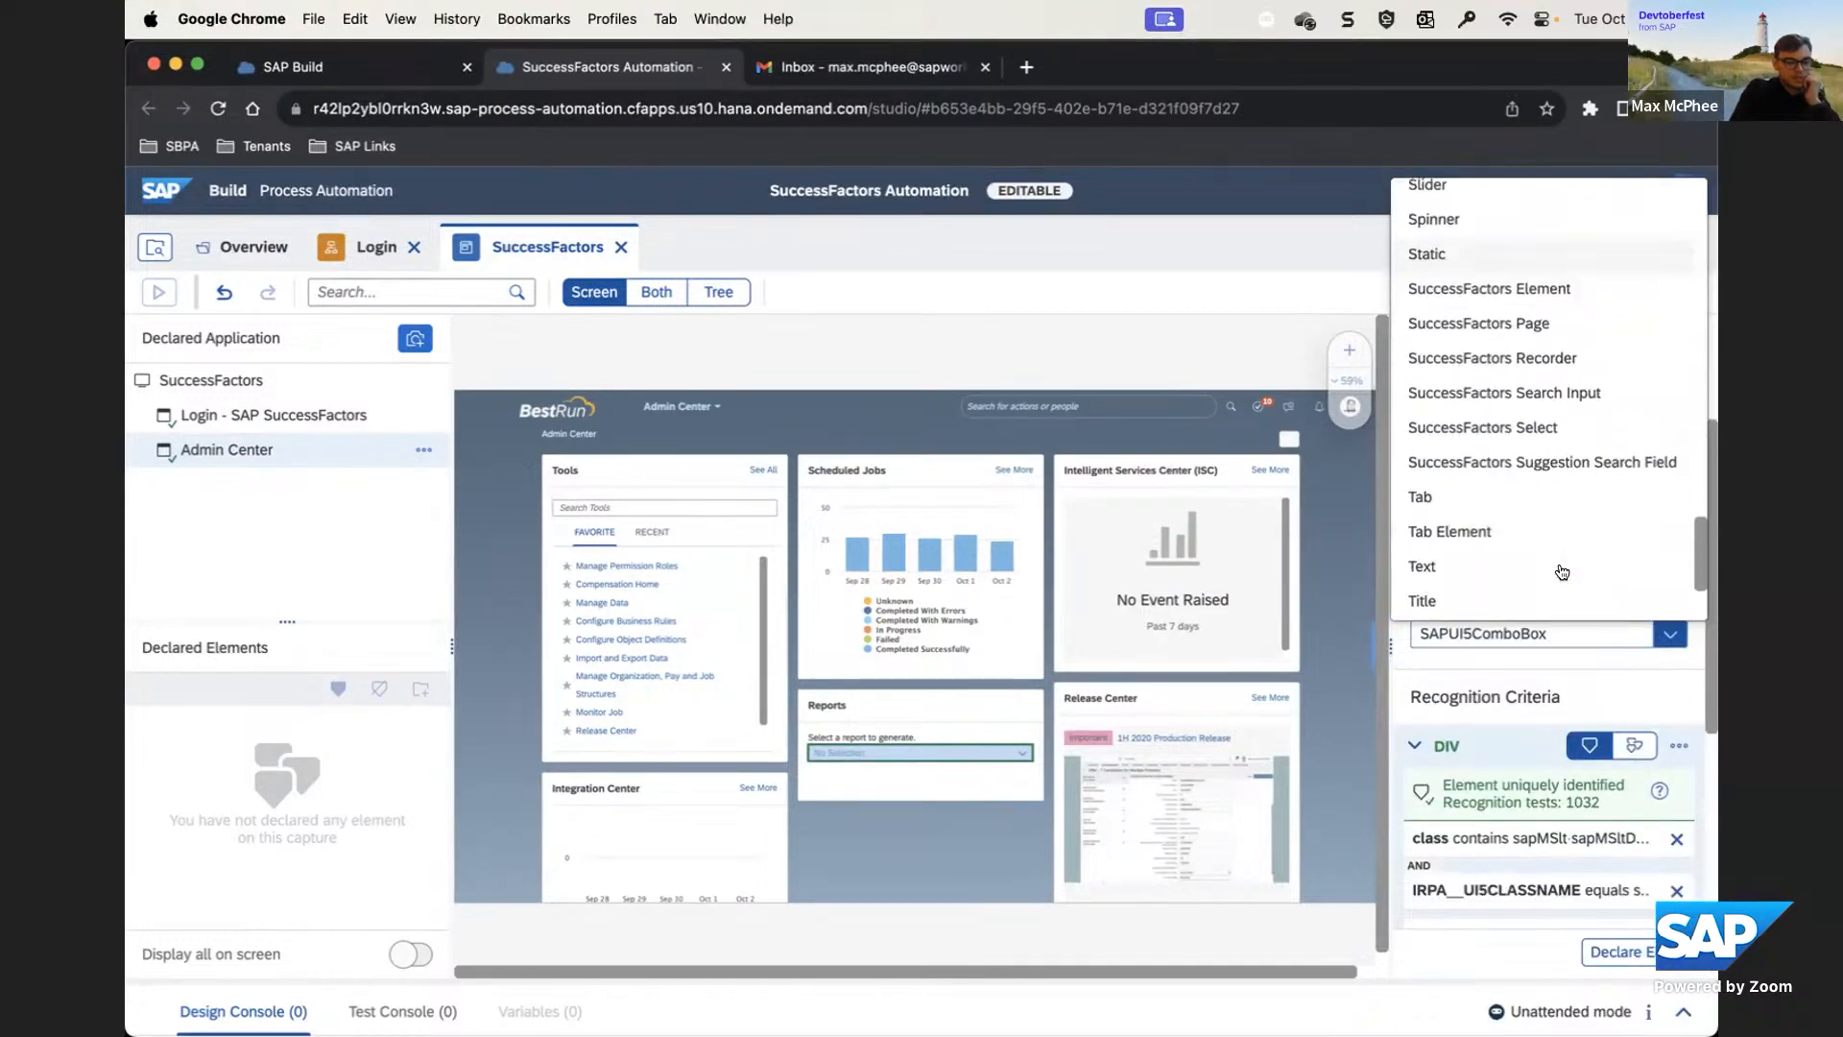
pyautogui.click(1559, 289)
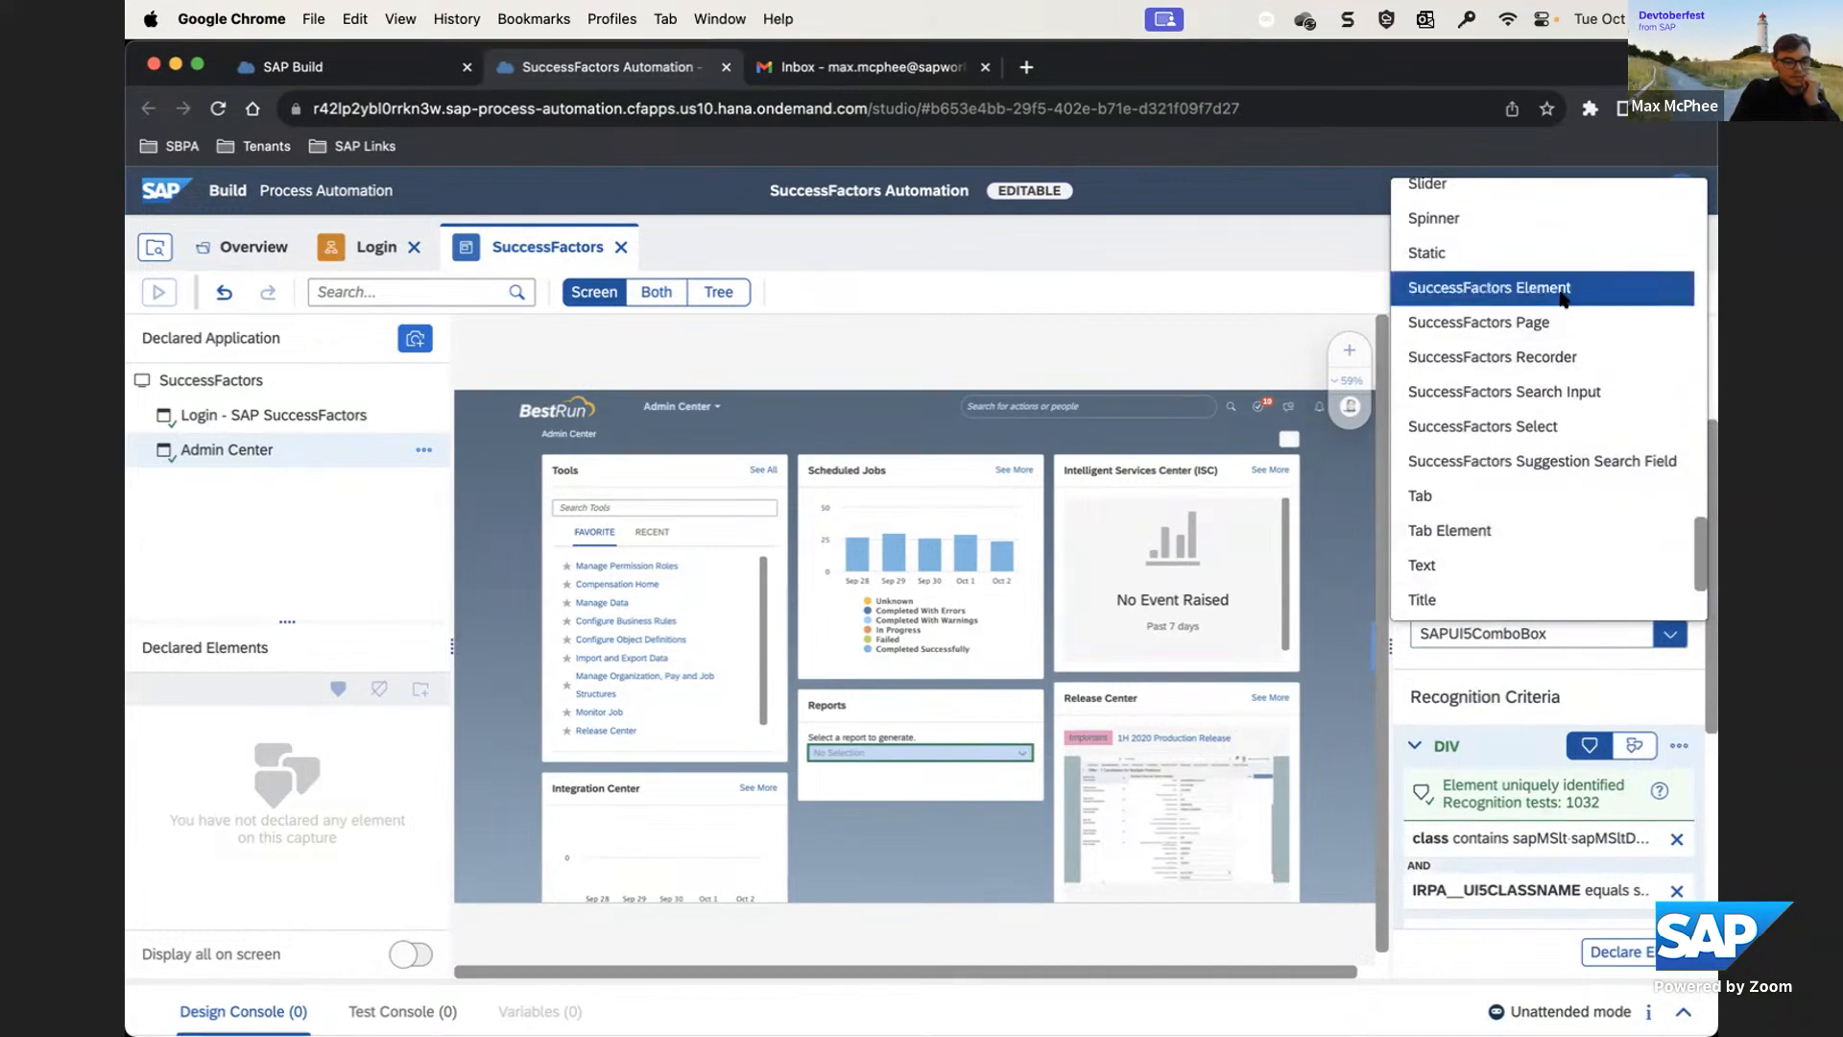
pyautogui.click(1605, 953)
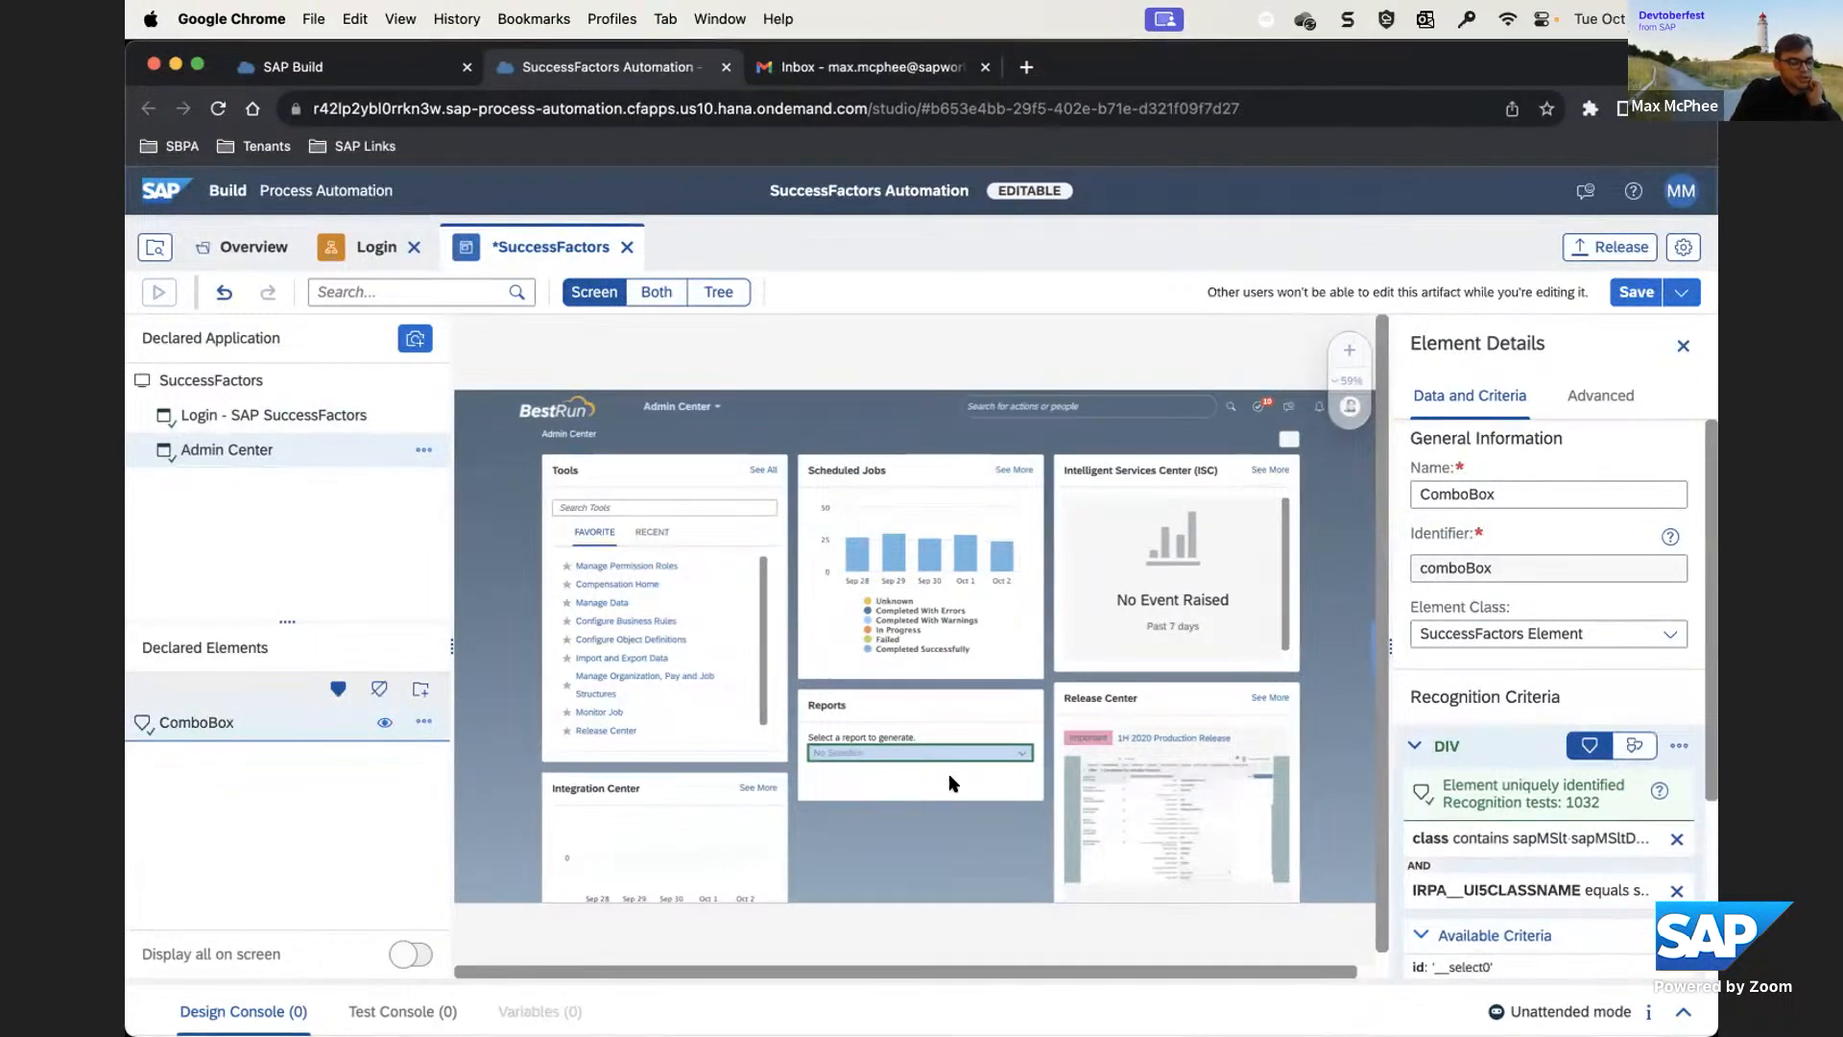
# Show the capture together with its element tree and inspect the list item elements below the report dropdown
pyautogui.click(656, 292)
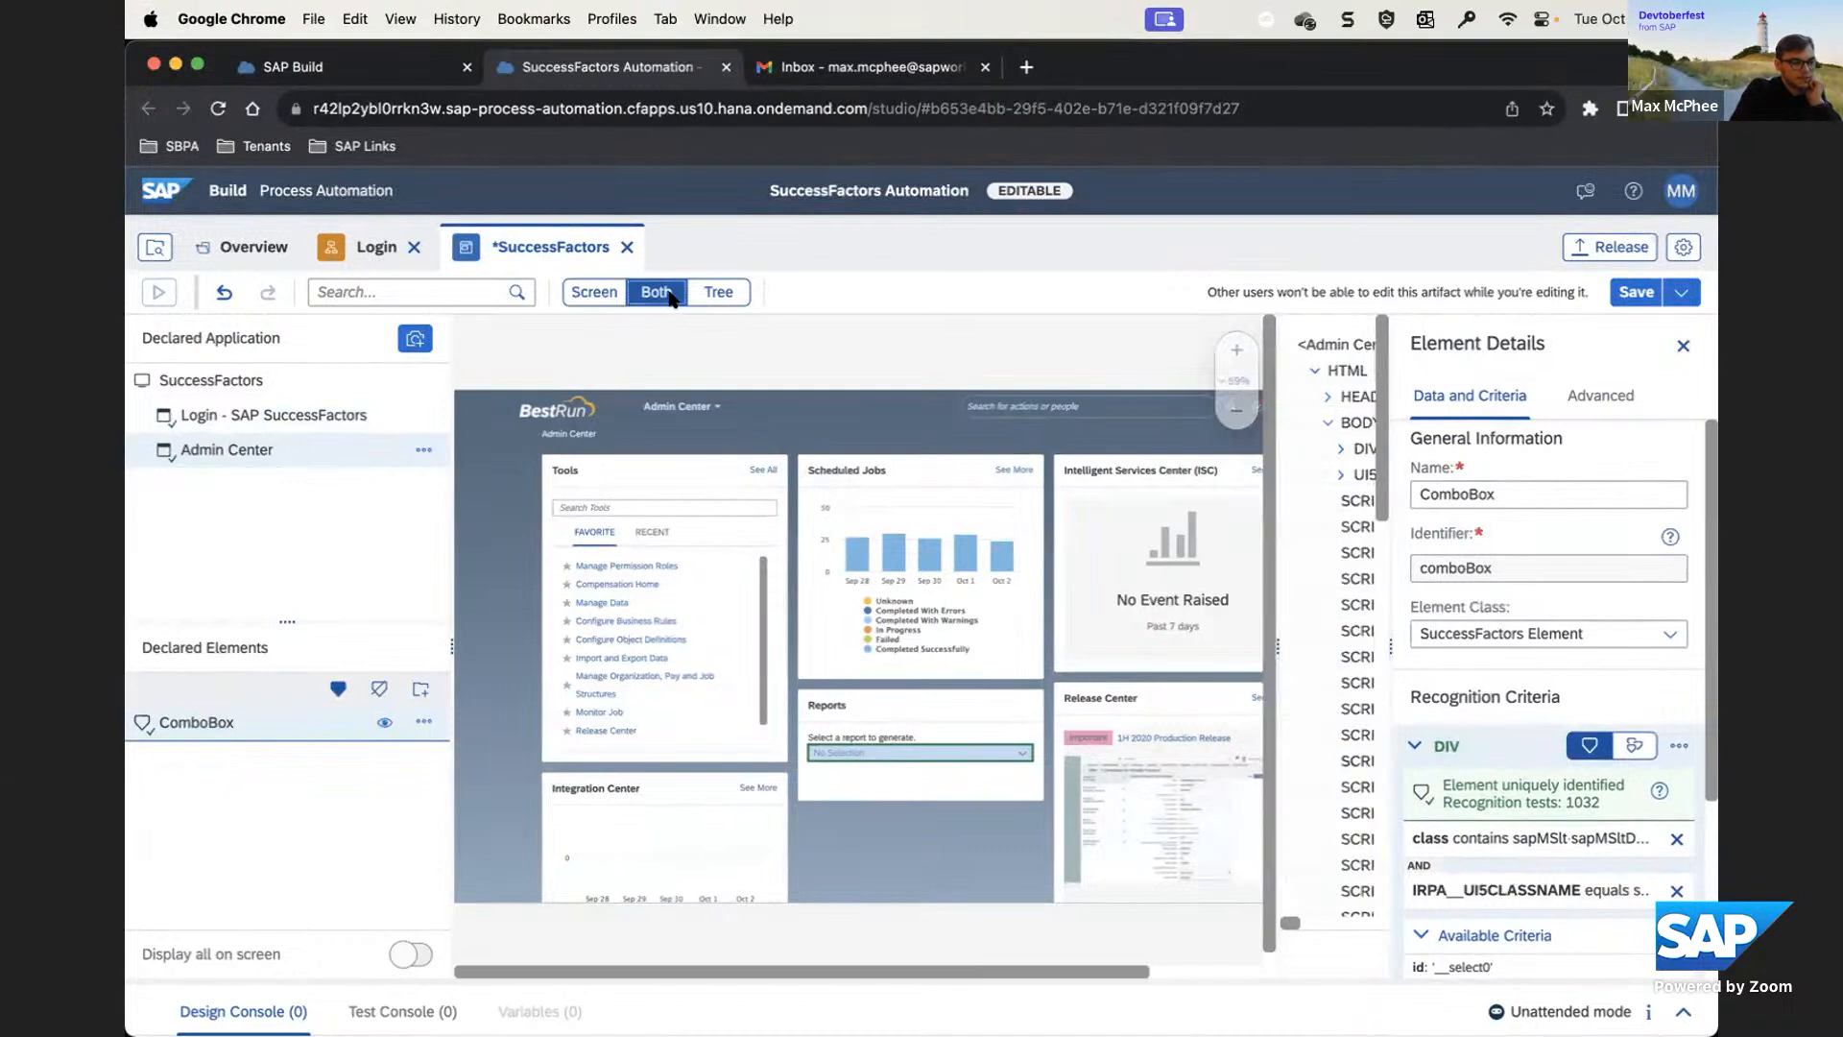
pyautogui.click(875, 764)
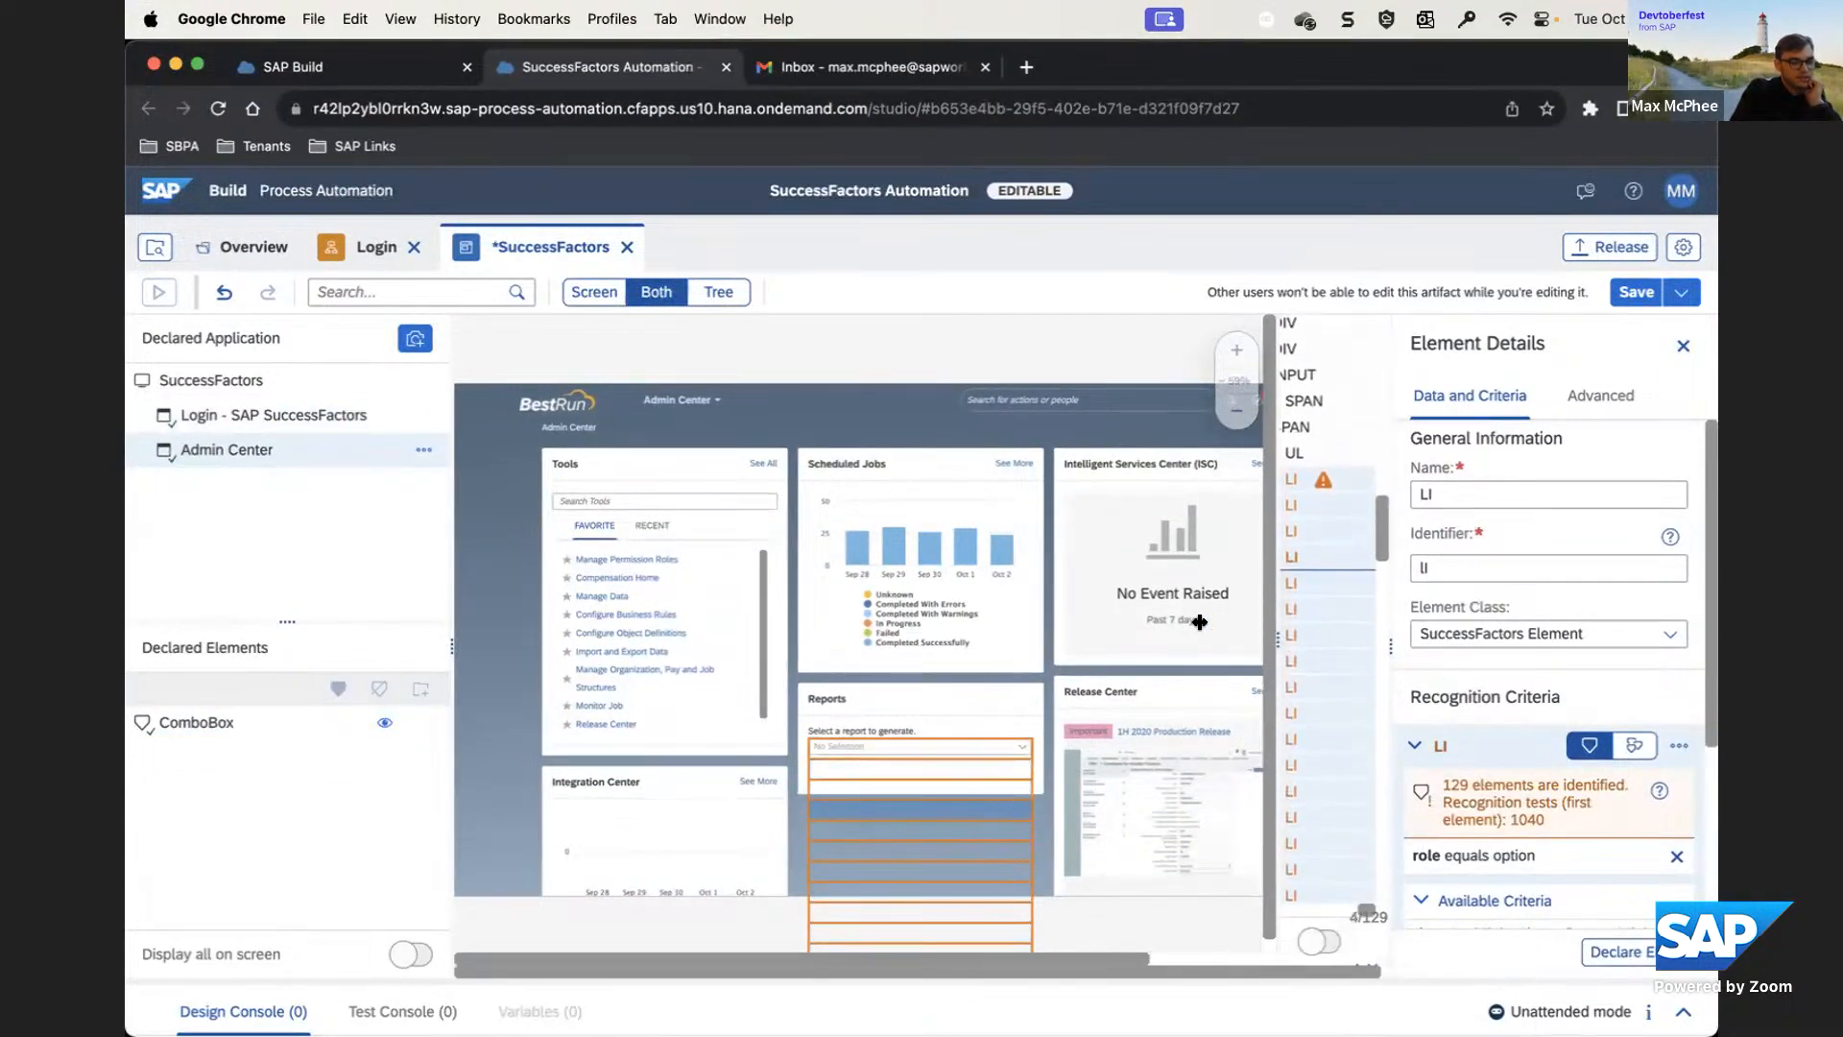
pyautogui.moveTo(1278, 633); pyautogui.dragTo(978, 651)
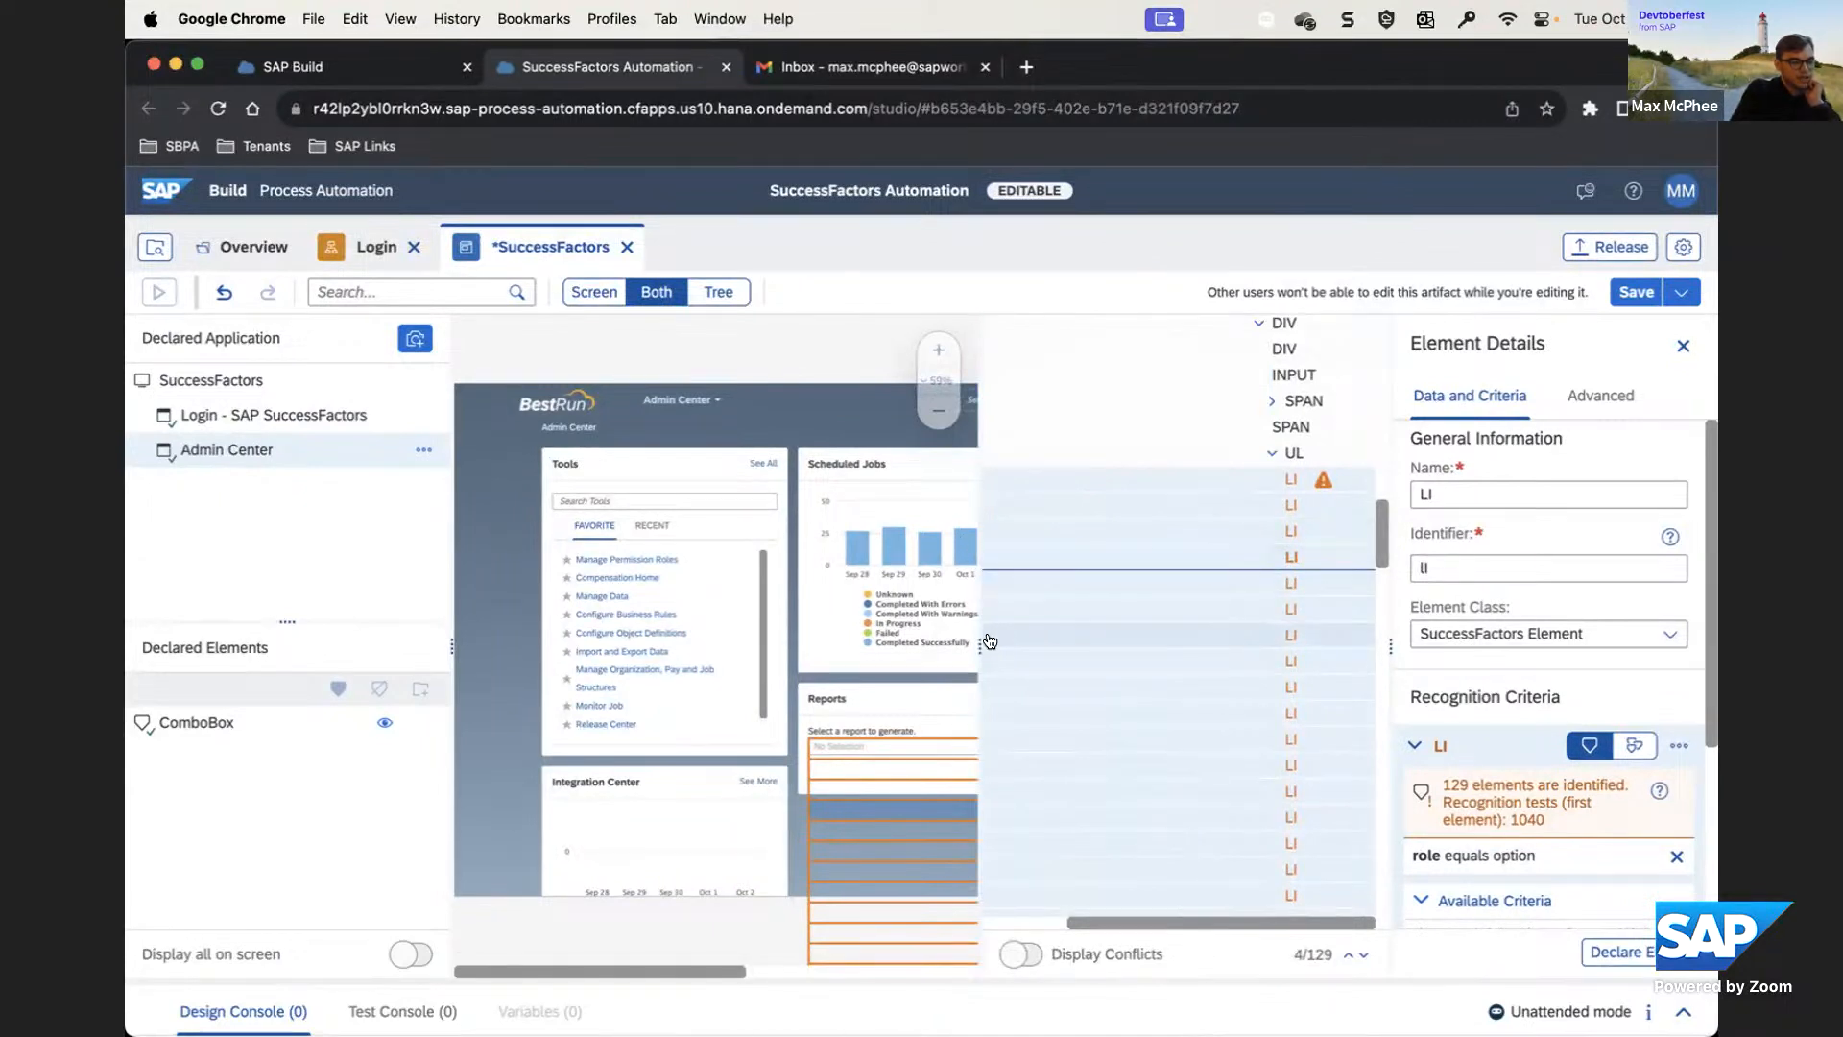
pyautogui.moveTo(982, 643); pyautogui.dragTo(1168, 678)
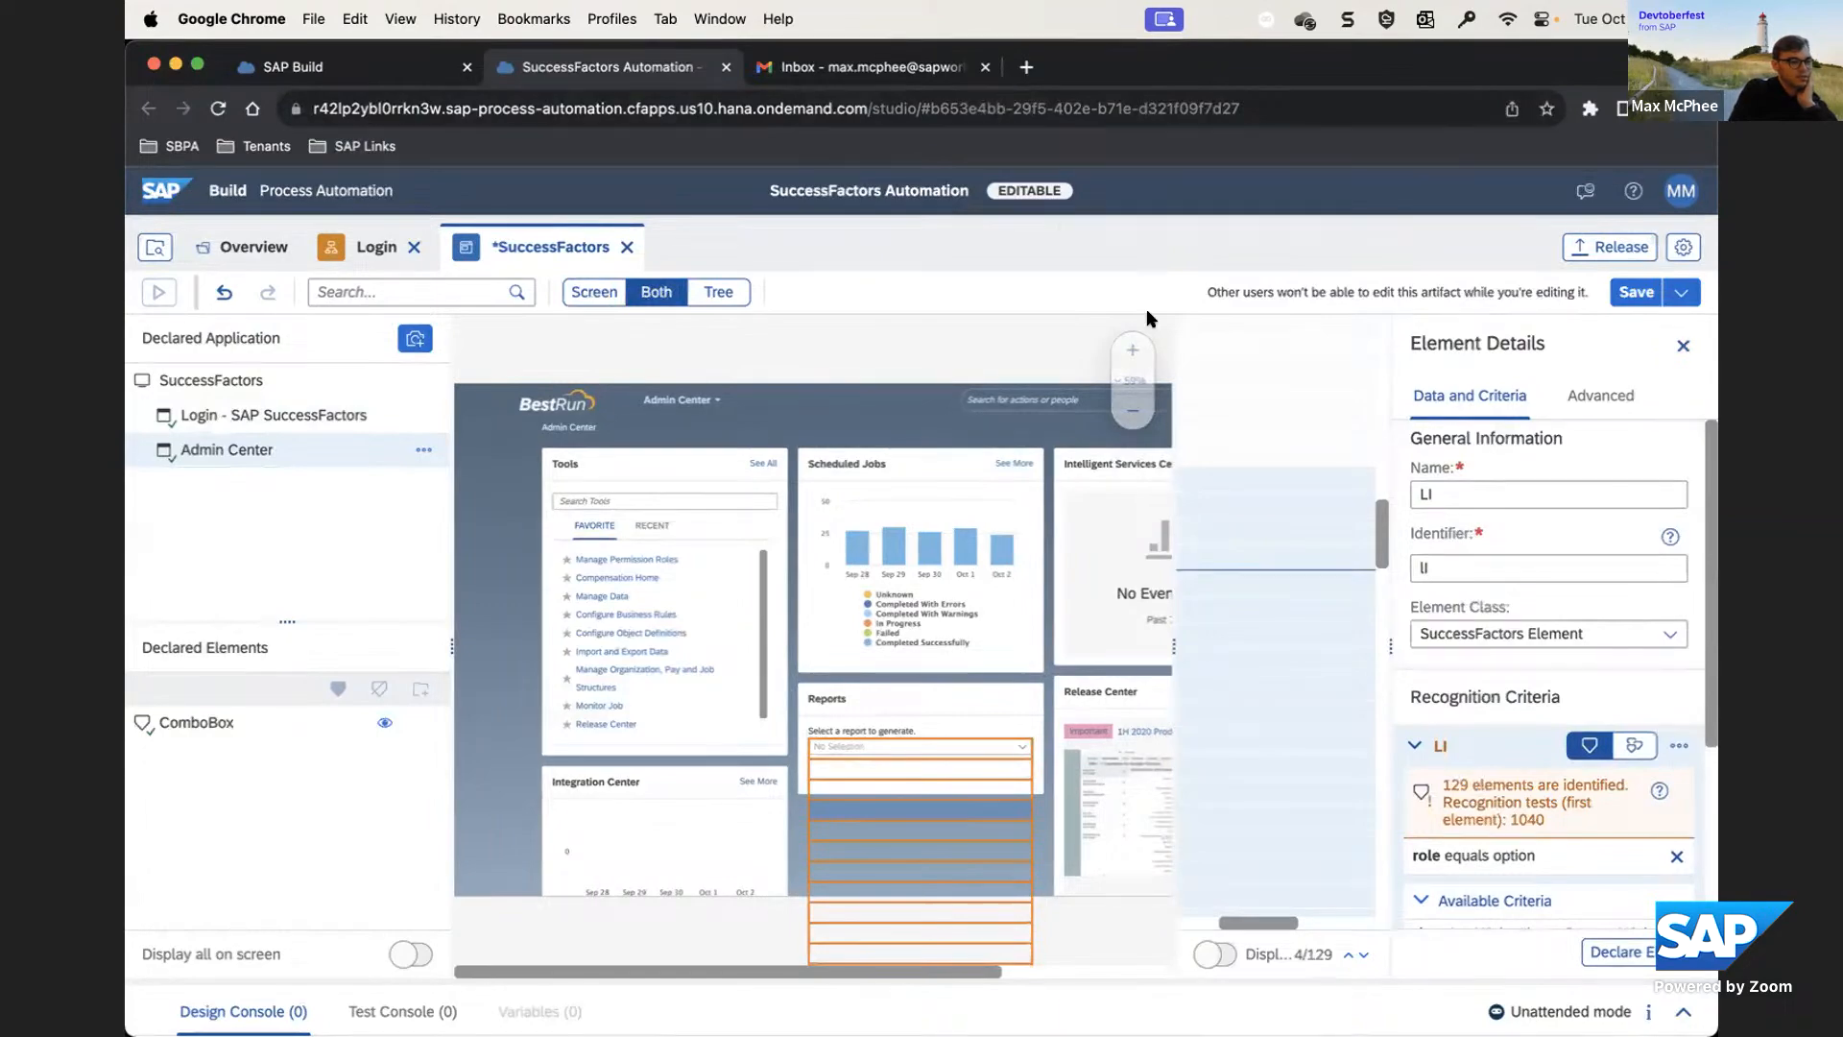
# Switch to the live SuccessFactors Admin Center page, expand its report dropdown, and return to SAP Build
pyautogui.hotkey('ctrl', 'Up')
pyautogui.click(673, 458)
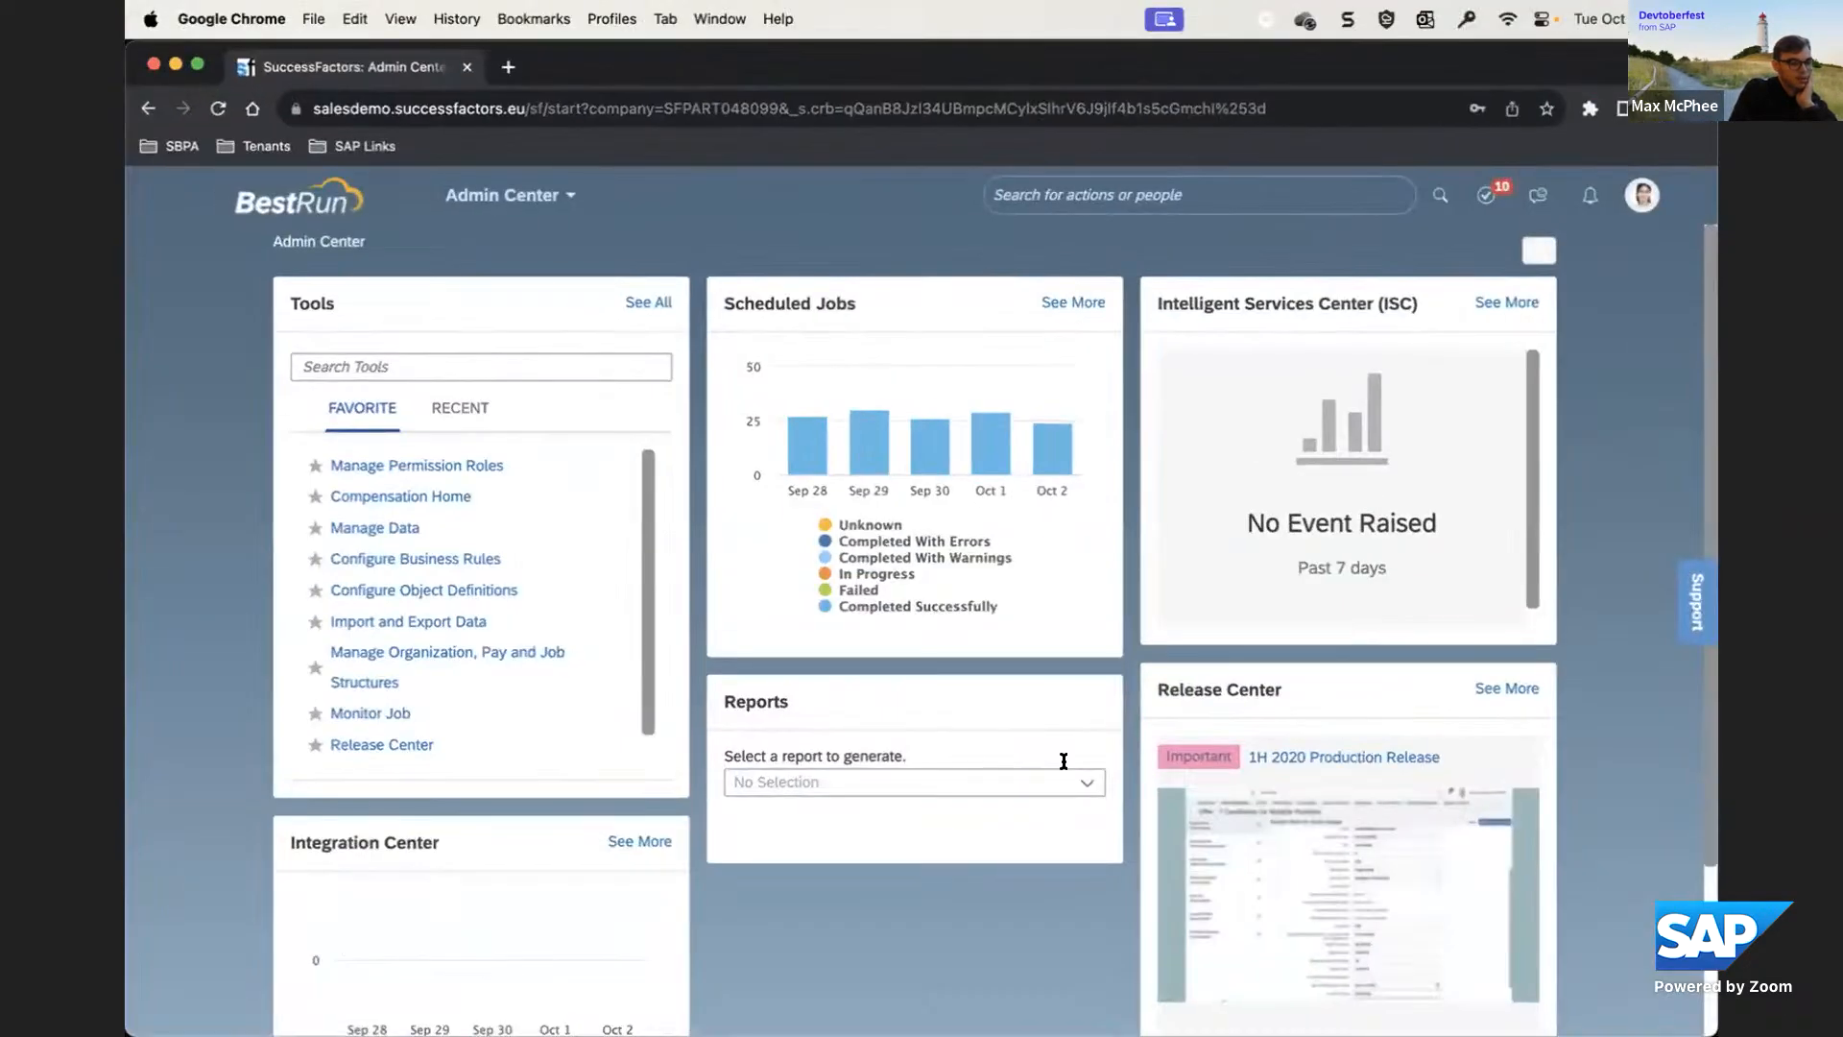
pyautogui.click(1066, 780)
pyautogui.hotkey('ctrl', 'Up')
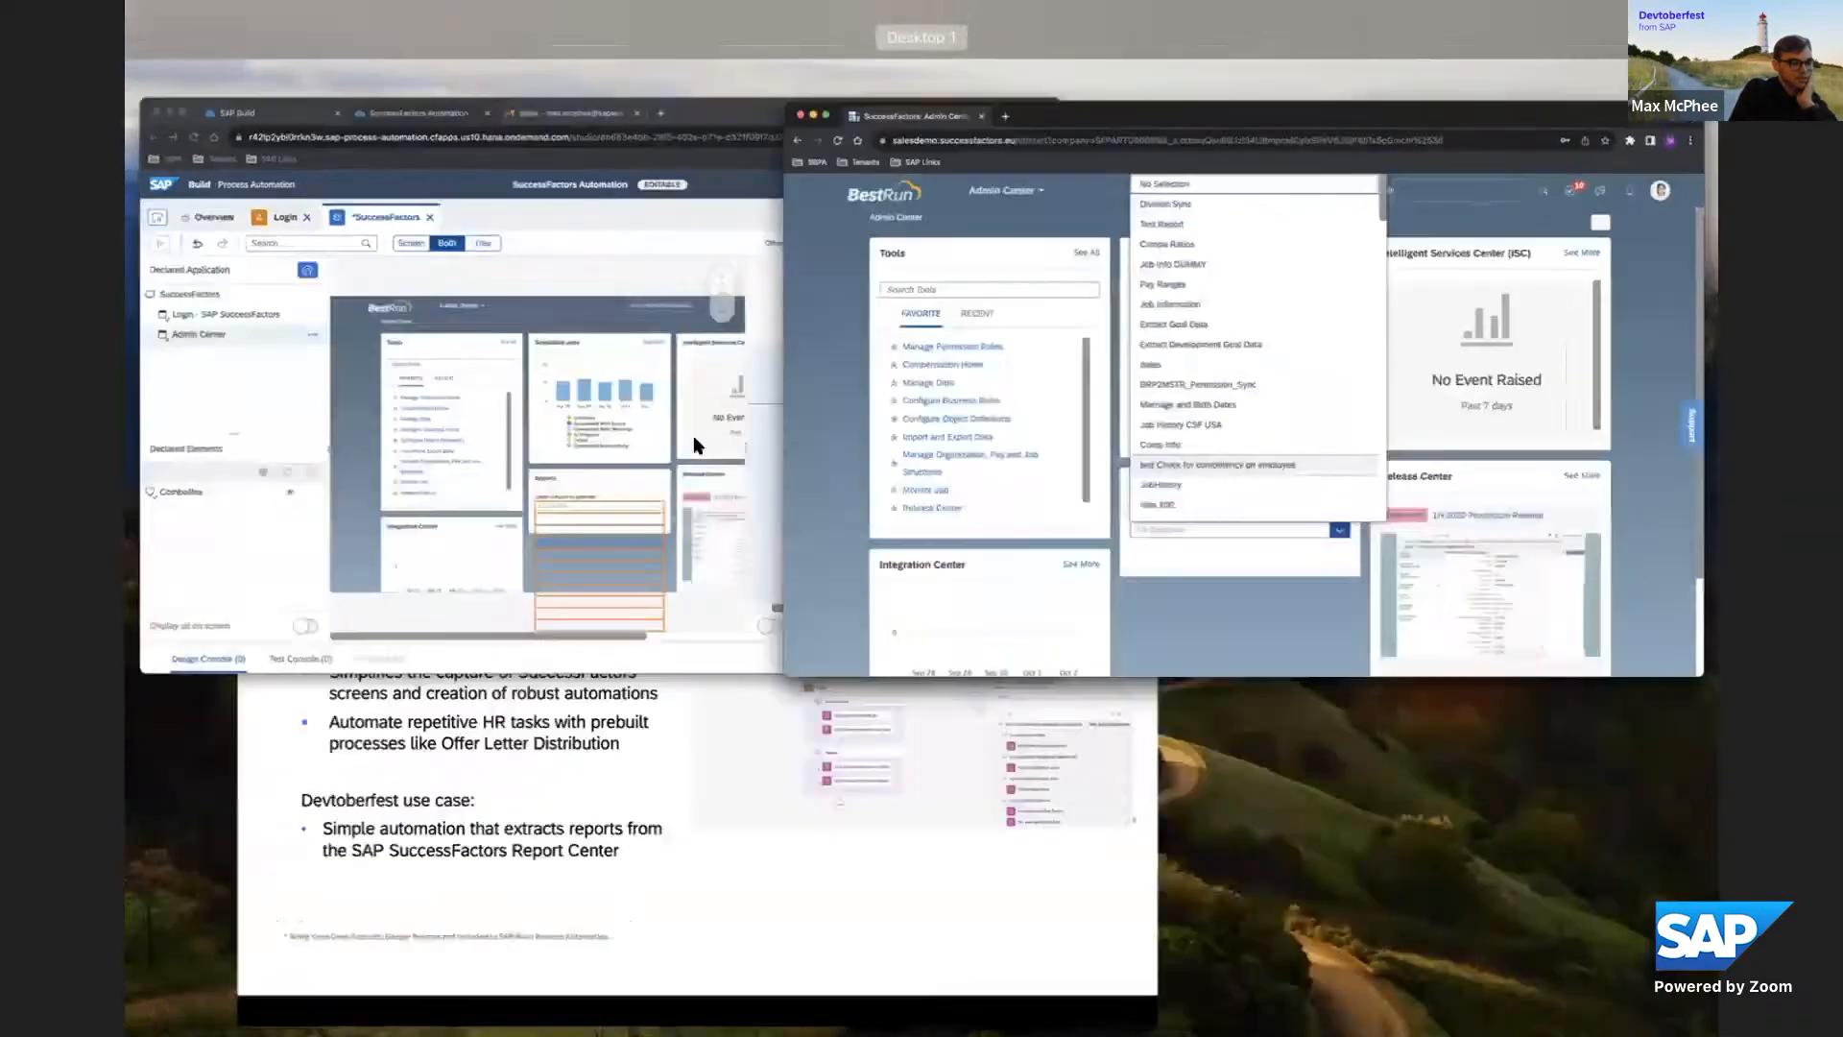
pyautogui.click(418, 452)
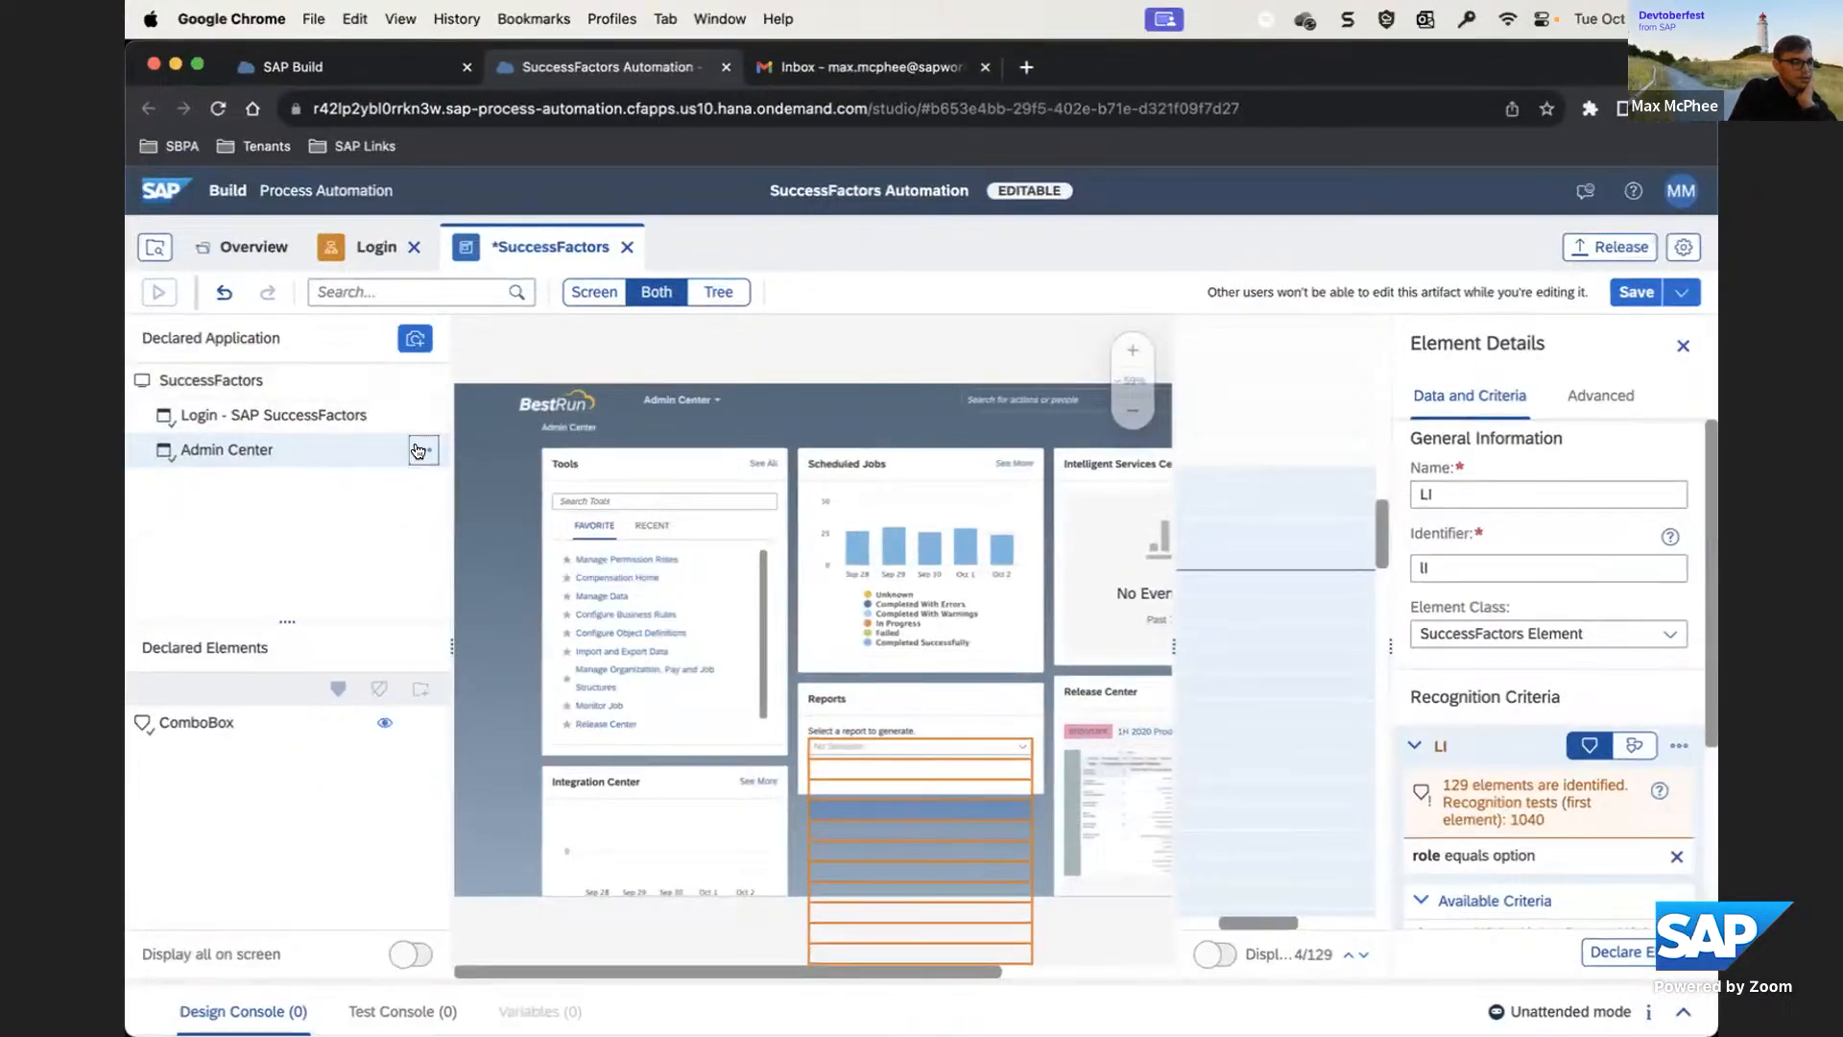
# Add a capture of the open SuccessFactors: Admin Center page to the Admin Center screen, linking all elements found on screen
pyautogui.click(419, 451)
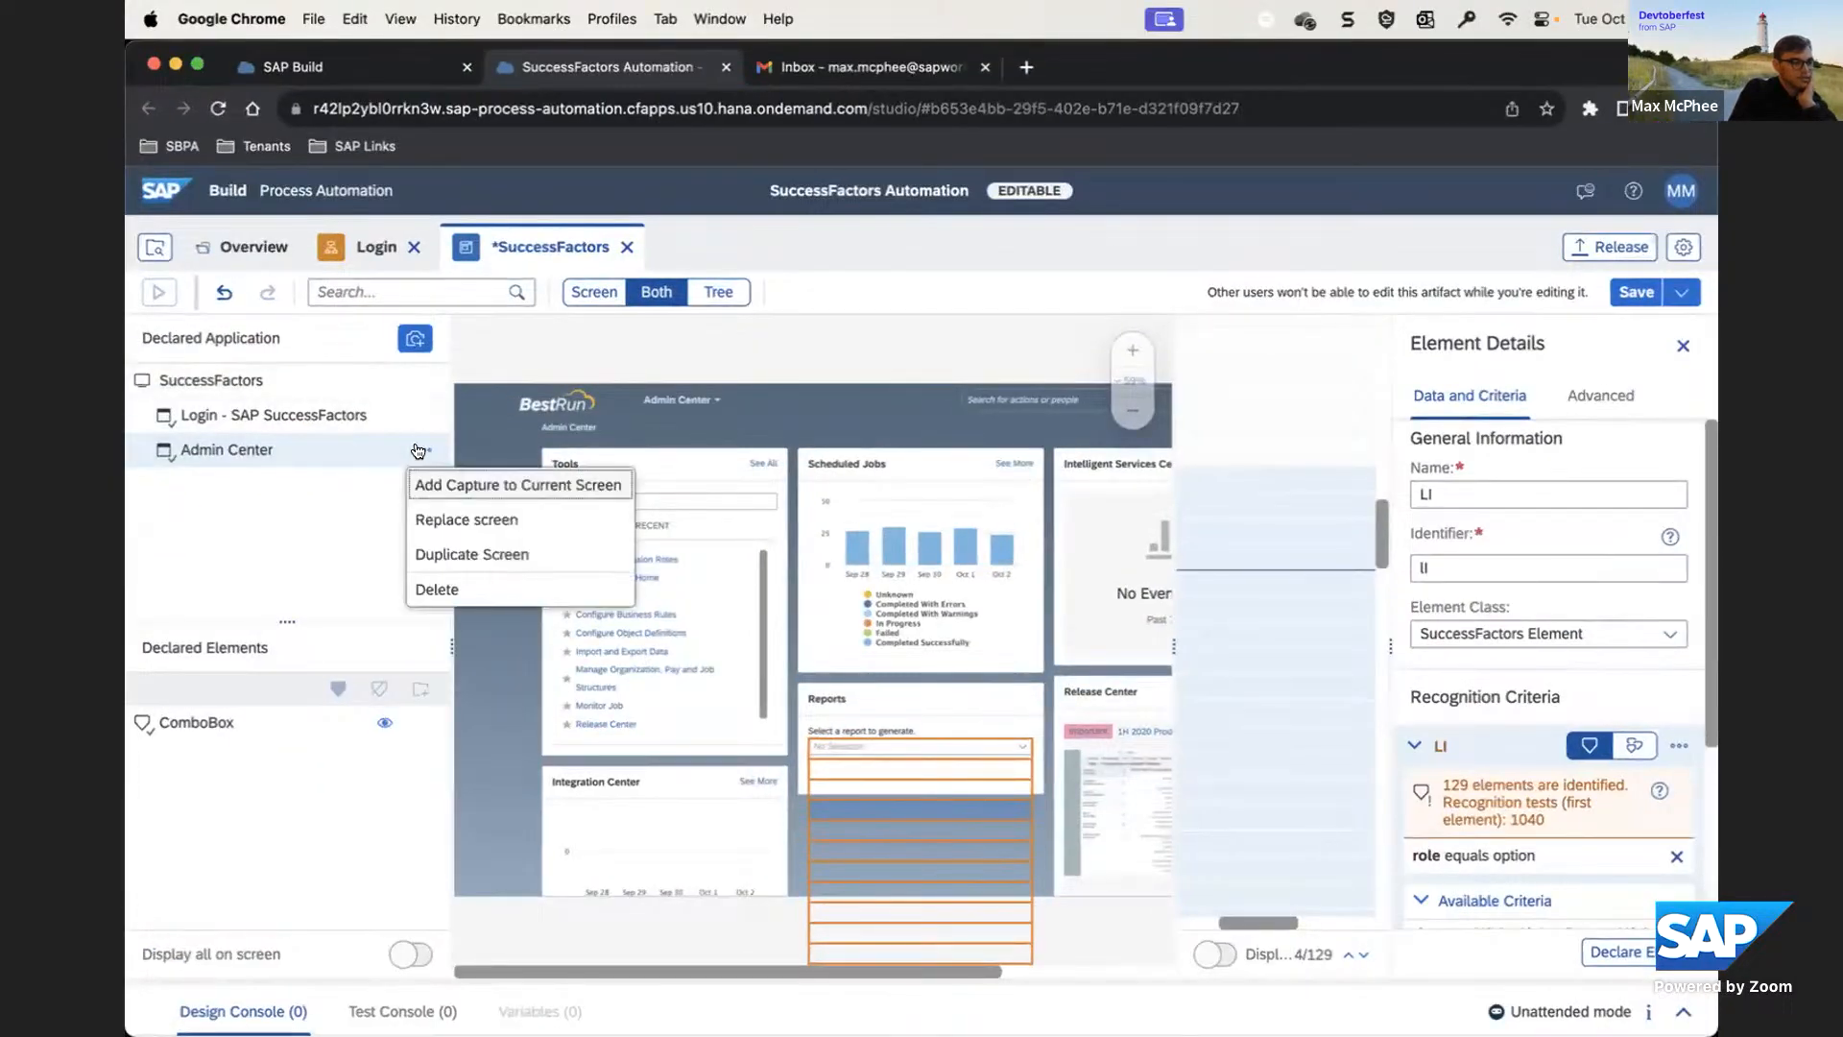
pyautogui.click(453, 484)
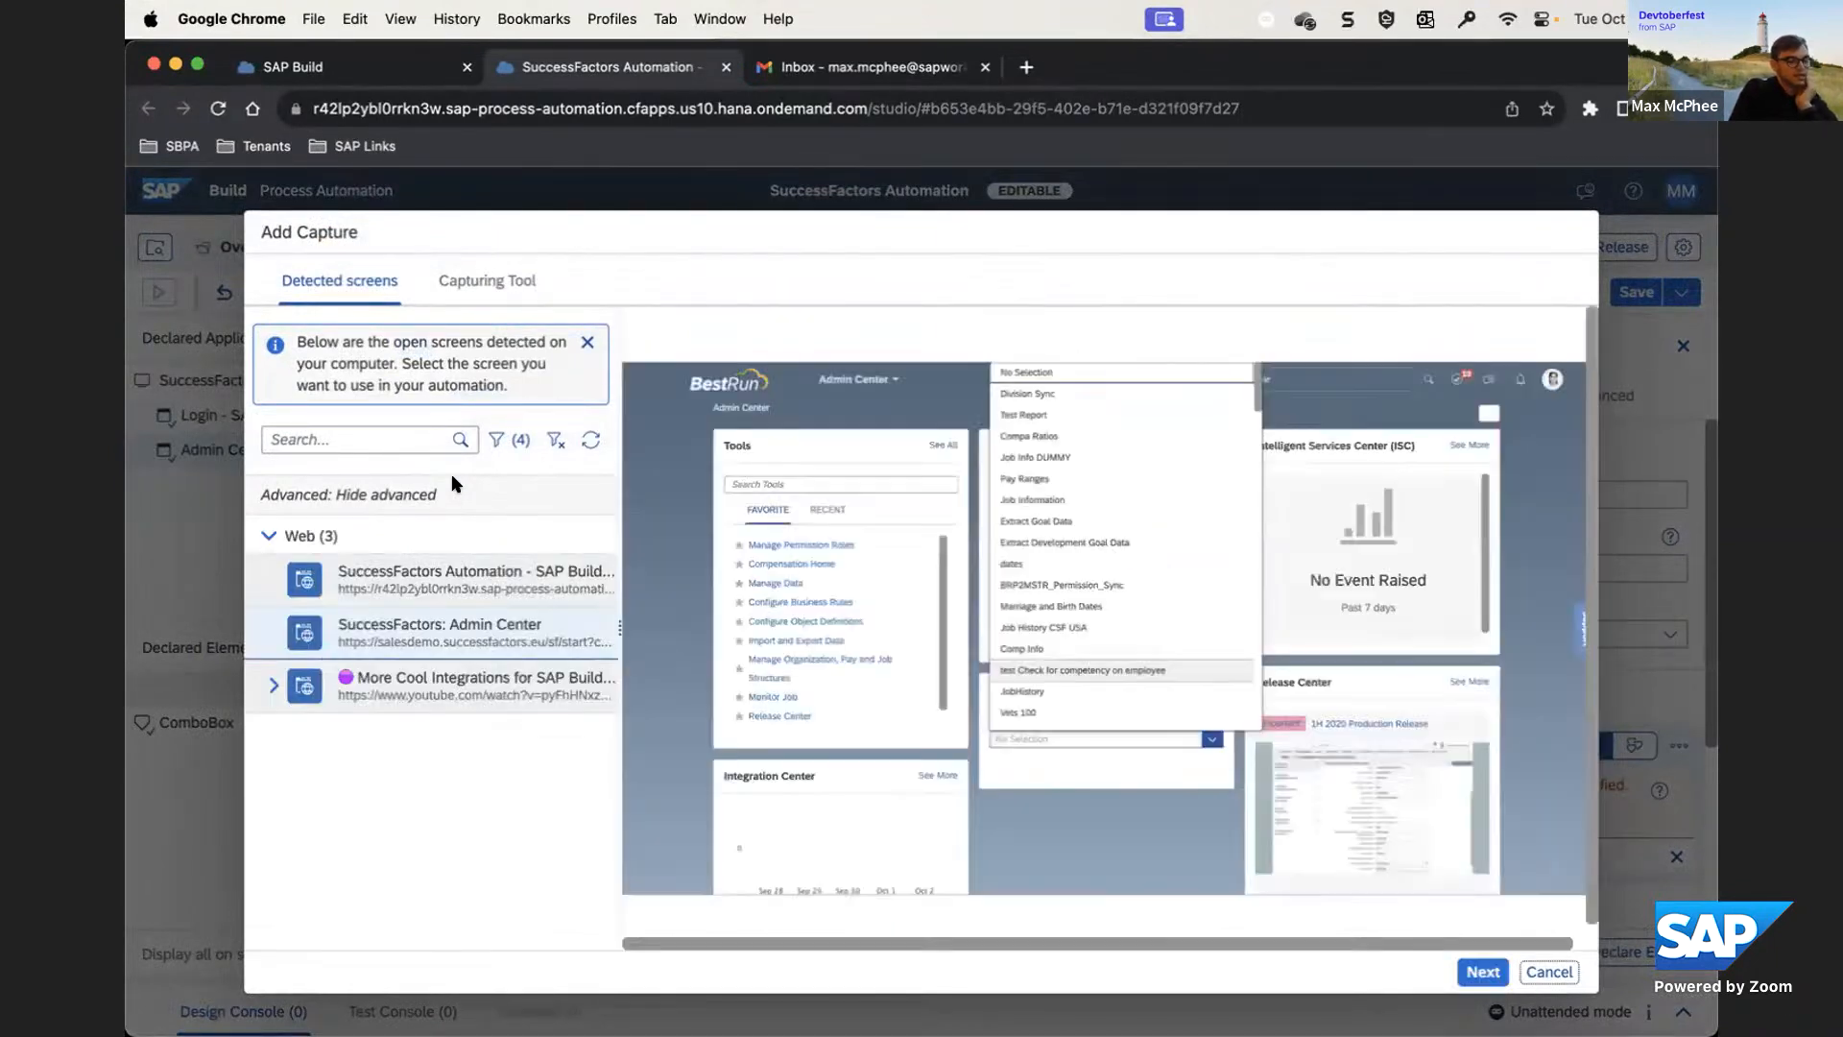
pyautogui.click(447, 635)
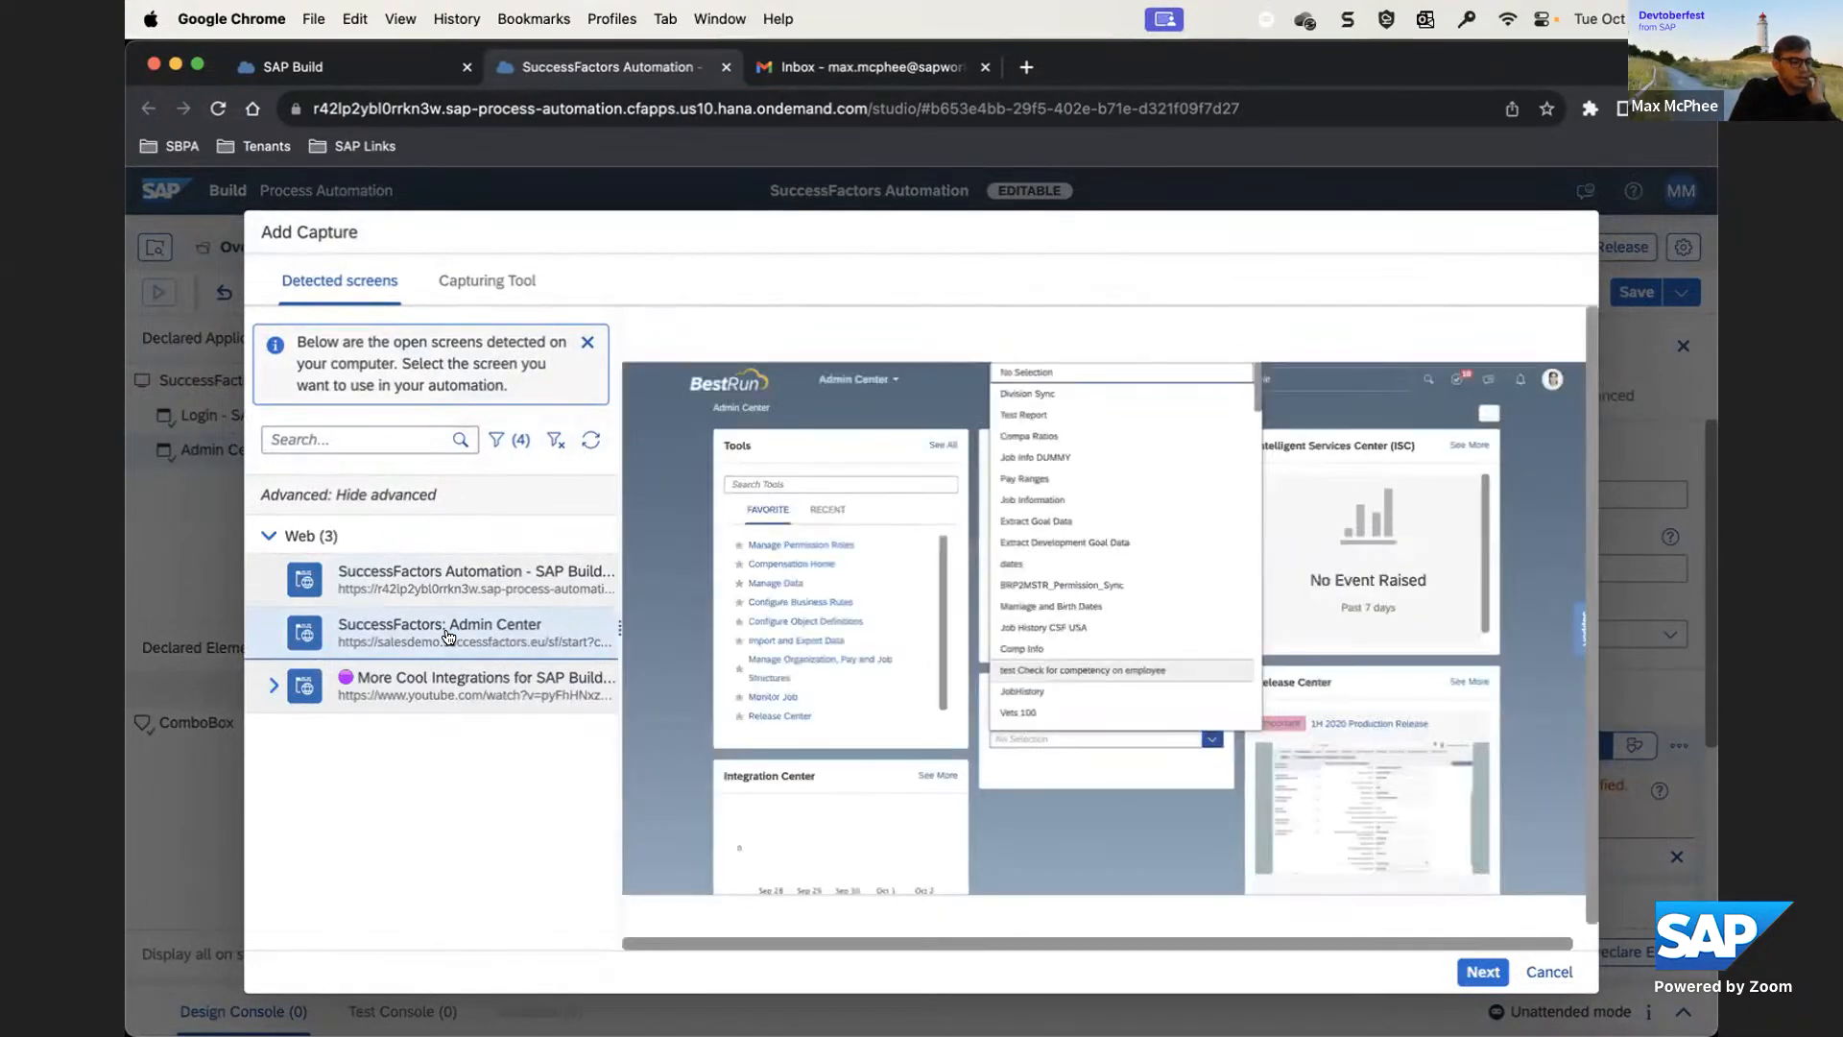
pyautogui.click(1468, 974)
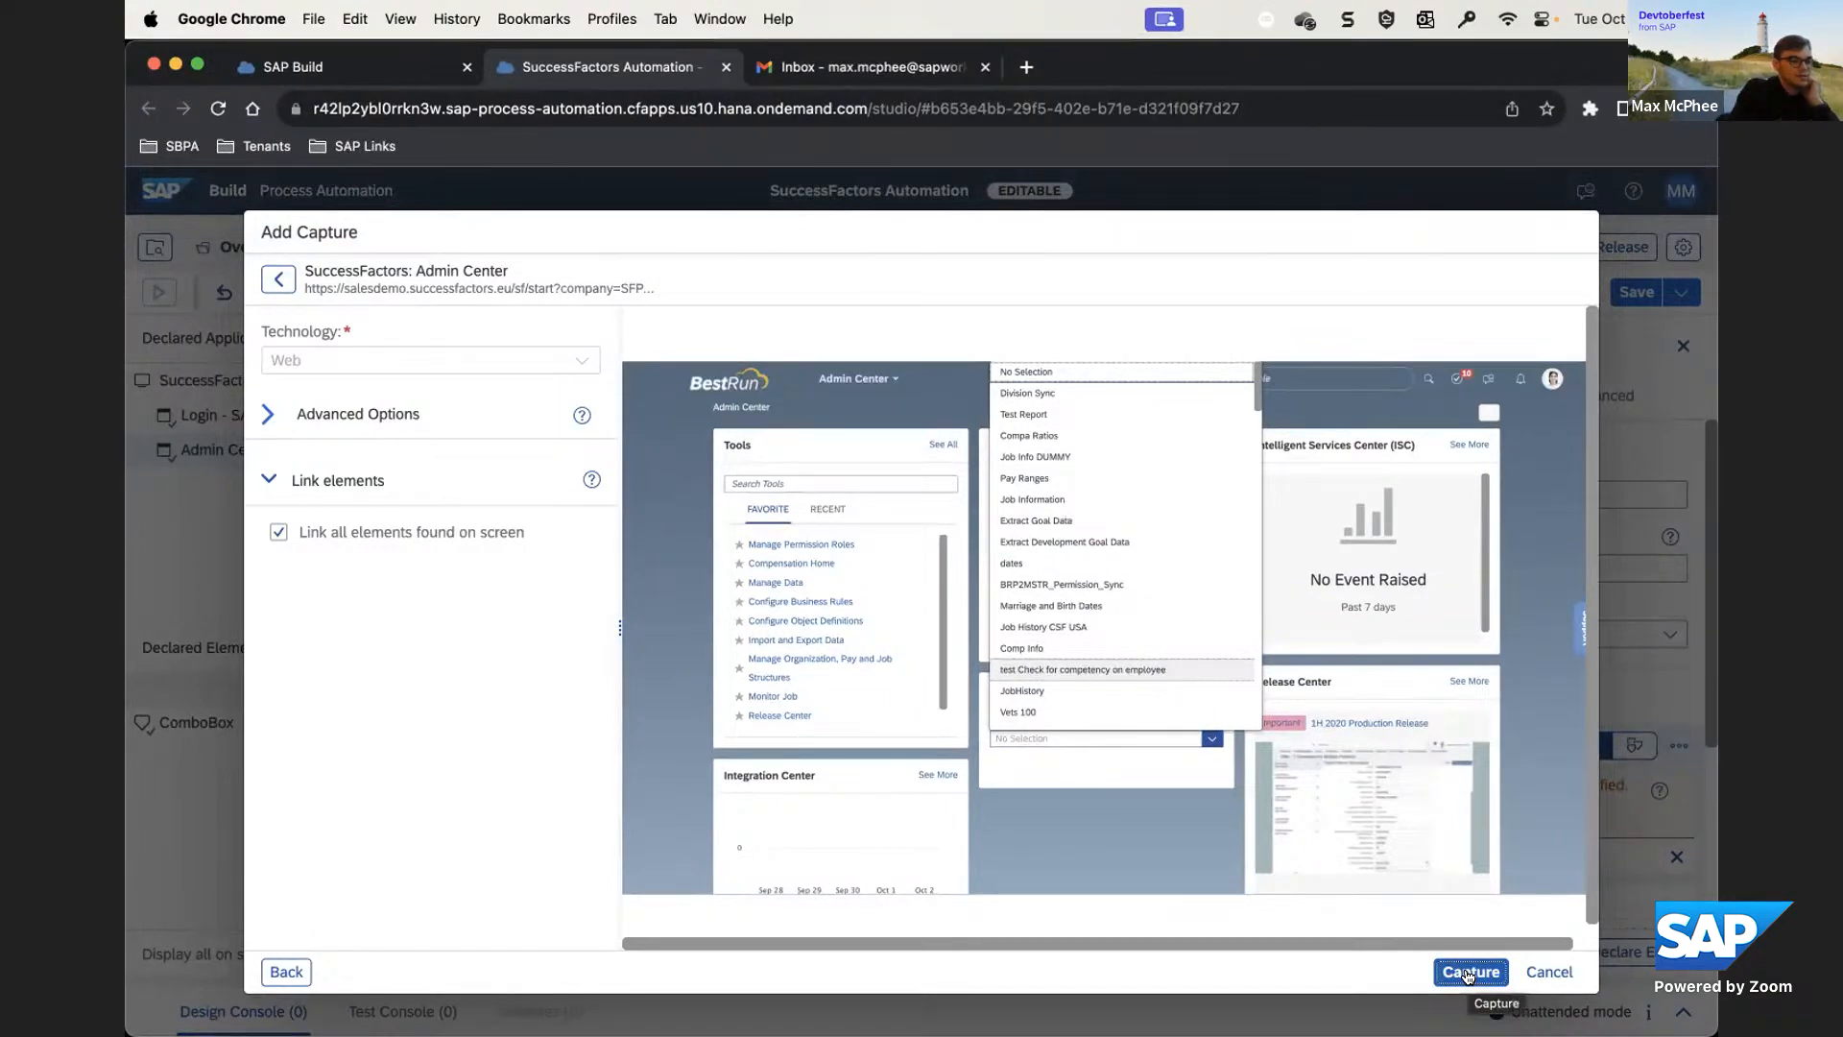
pyautogui.click(1467, 973)
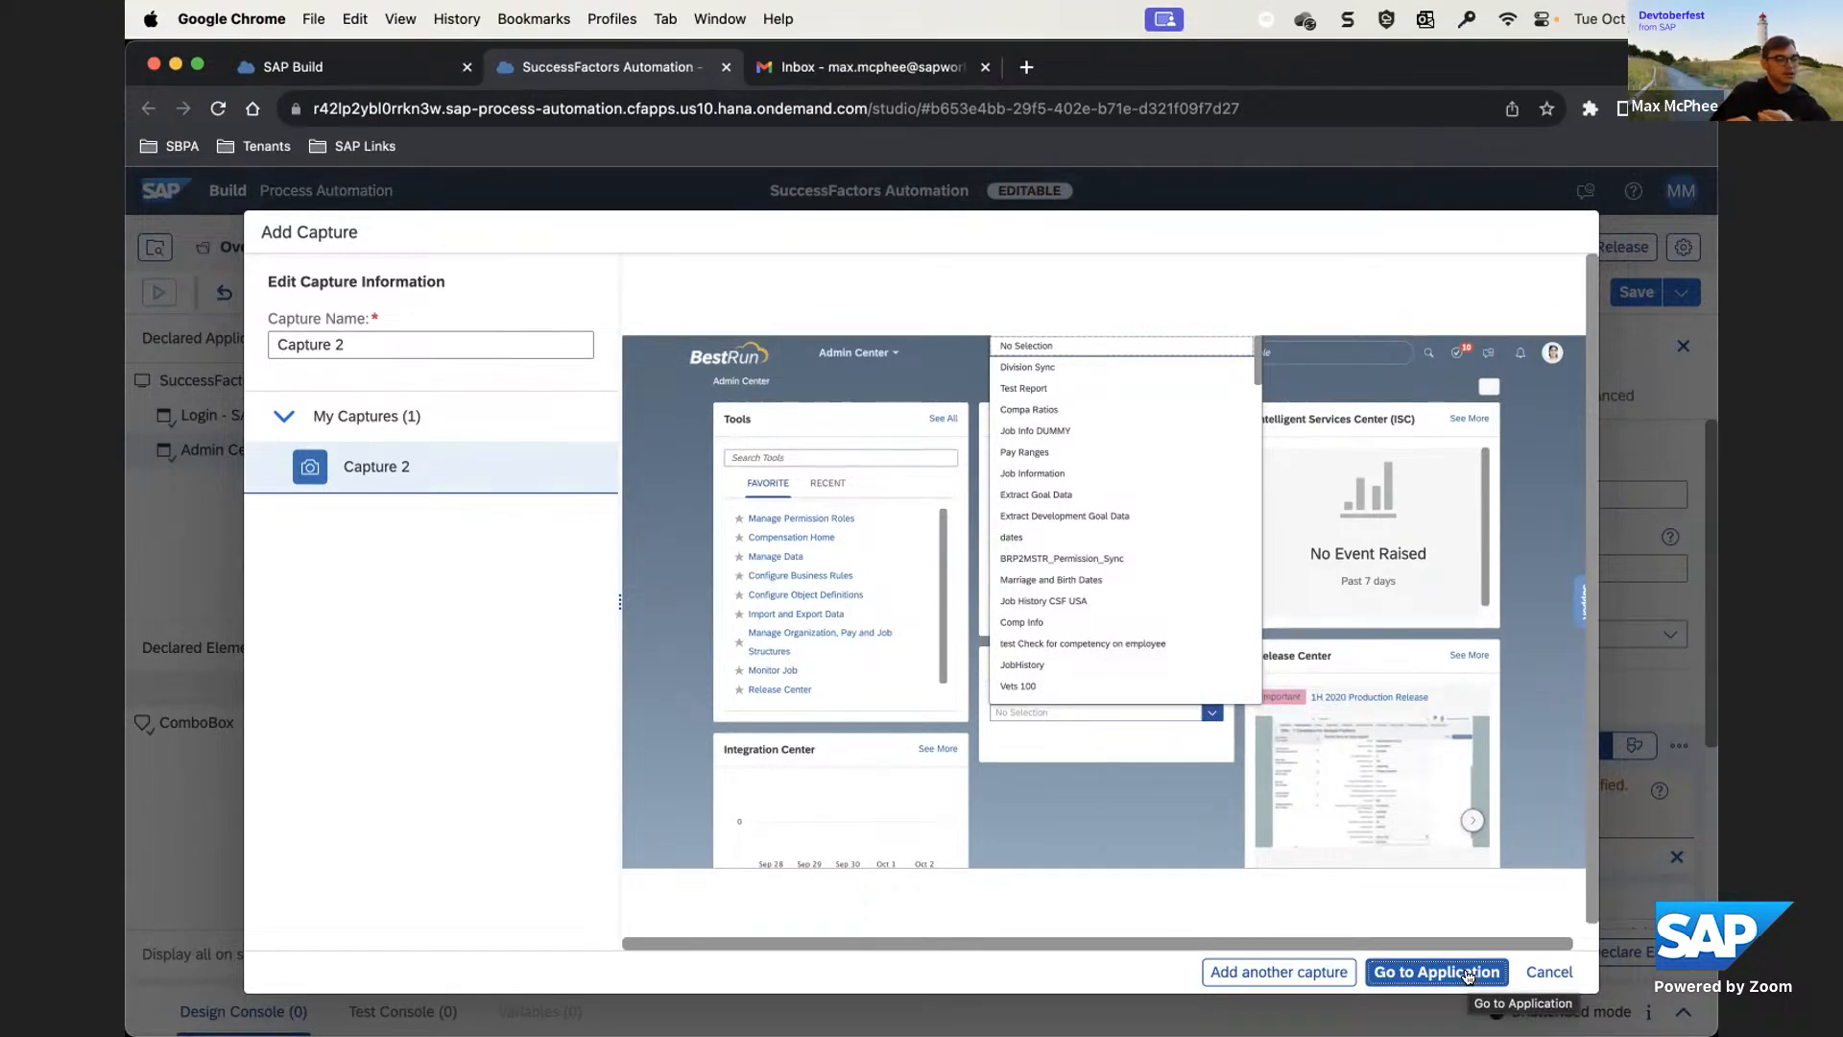
# Name the new capture DropDownMenu and go to the application
pyautogui.click(379, 347)
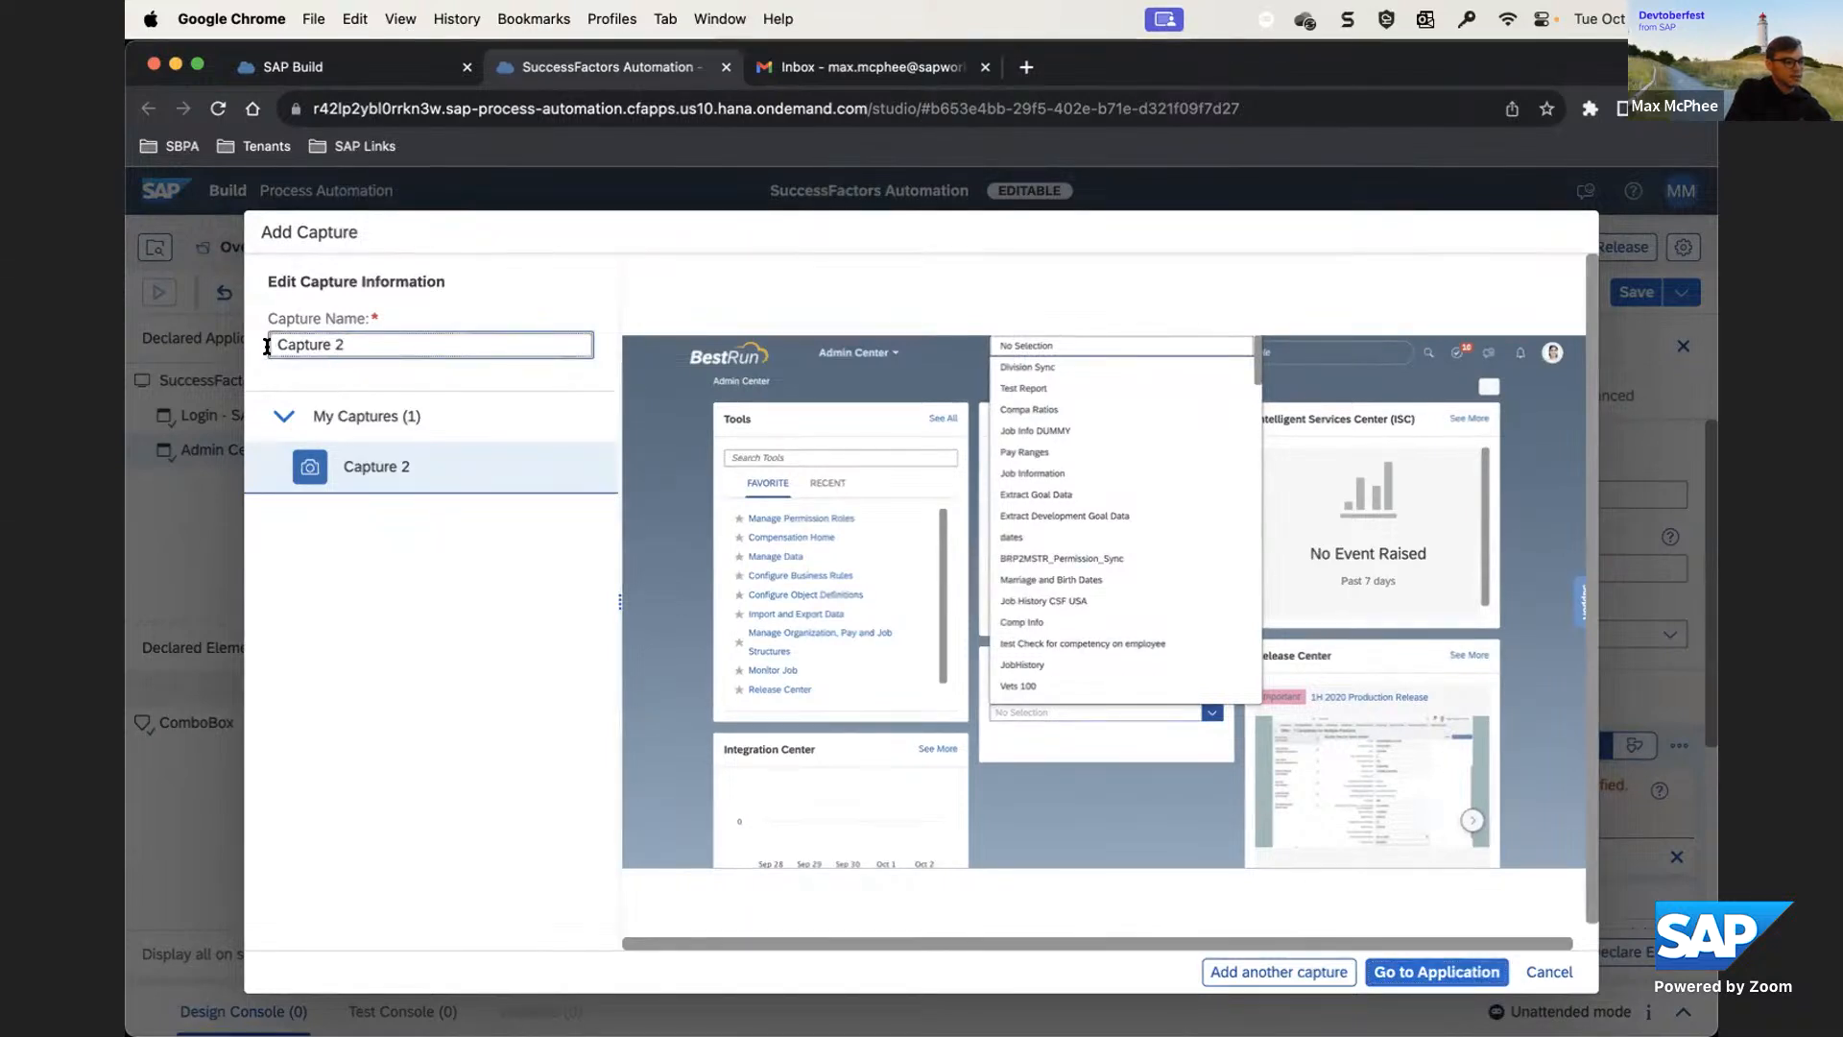
pyautogui.tripleClick(343, 345)
pyautogui.write('D')
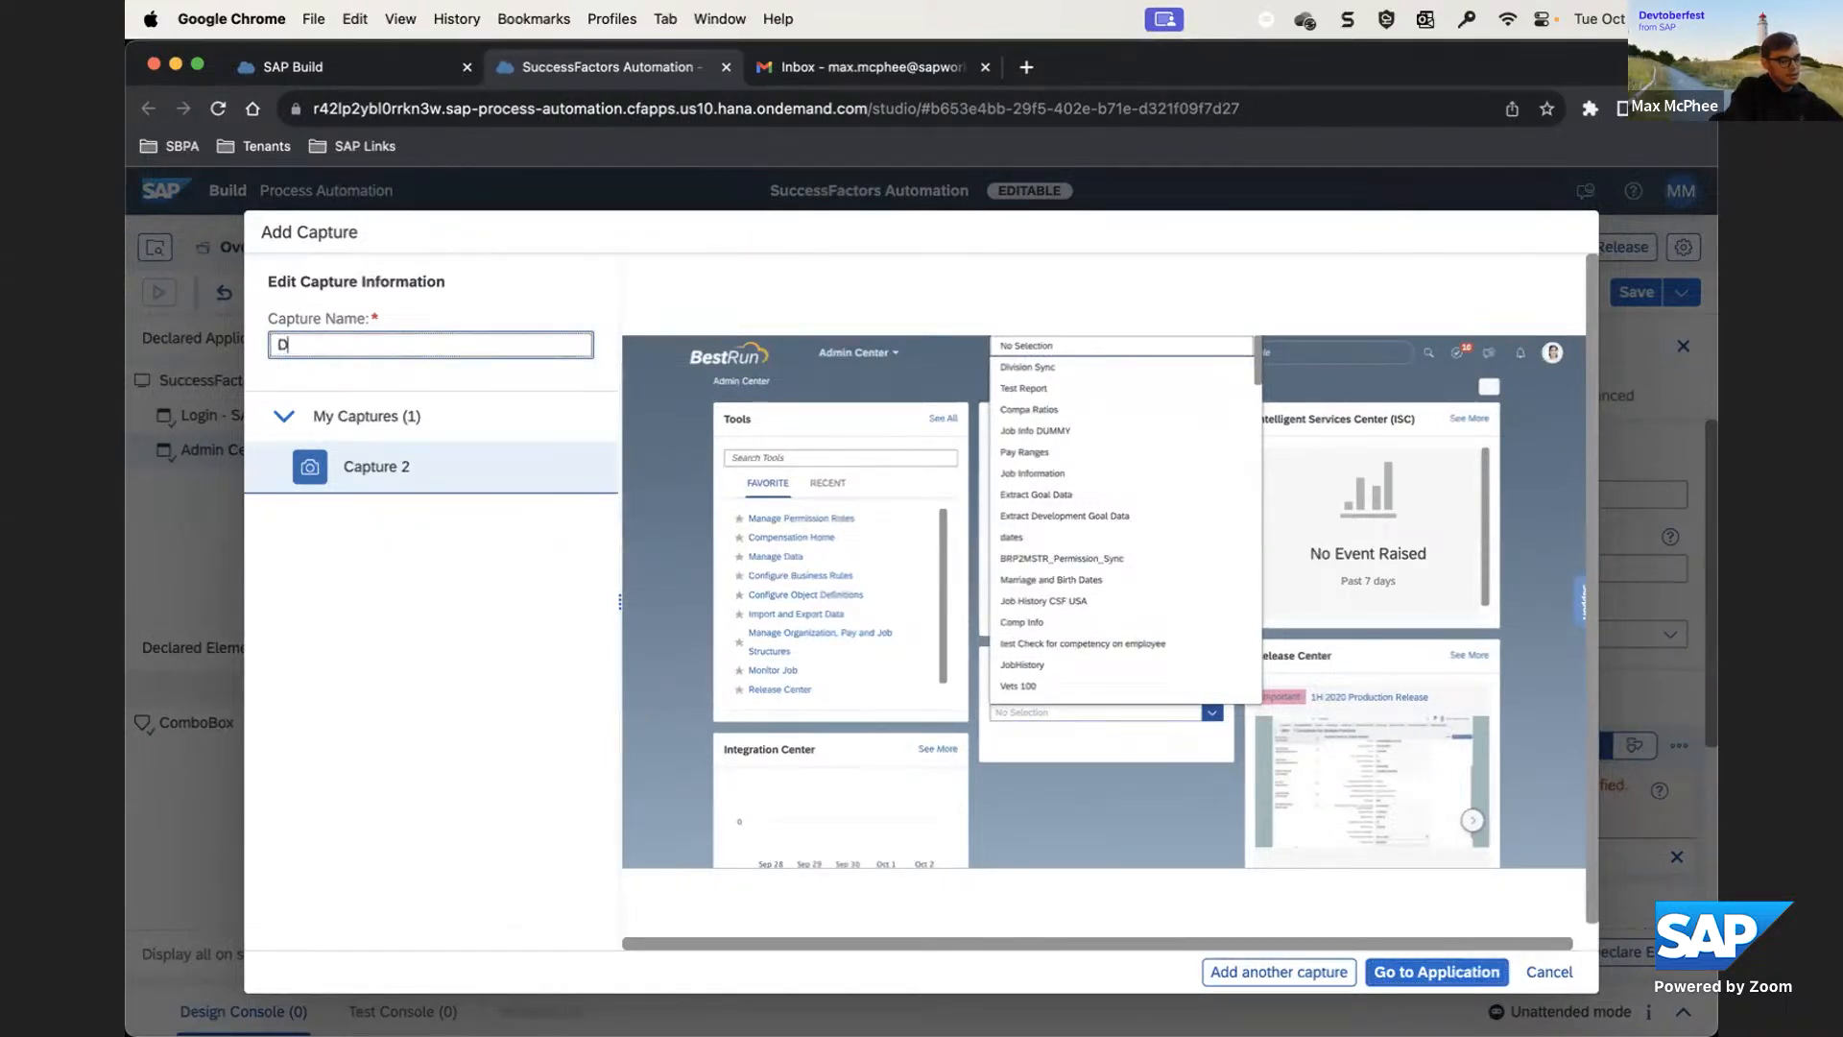
pyautogui.write('ropDownMenu')
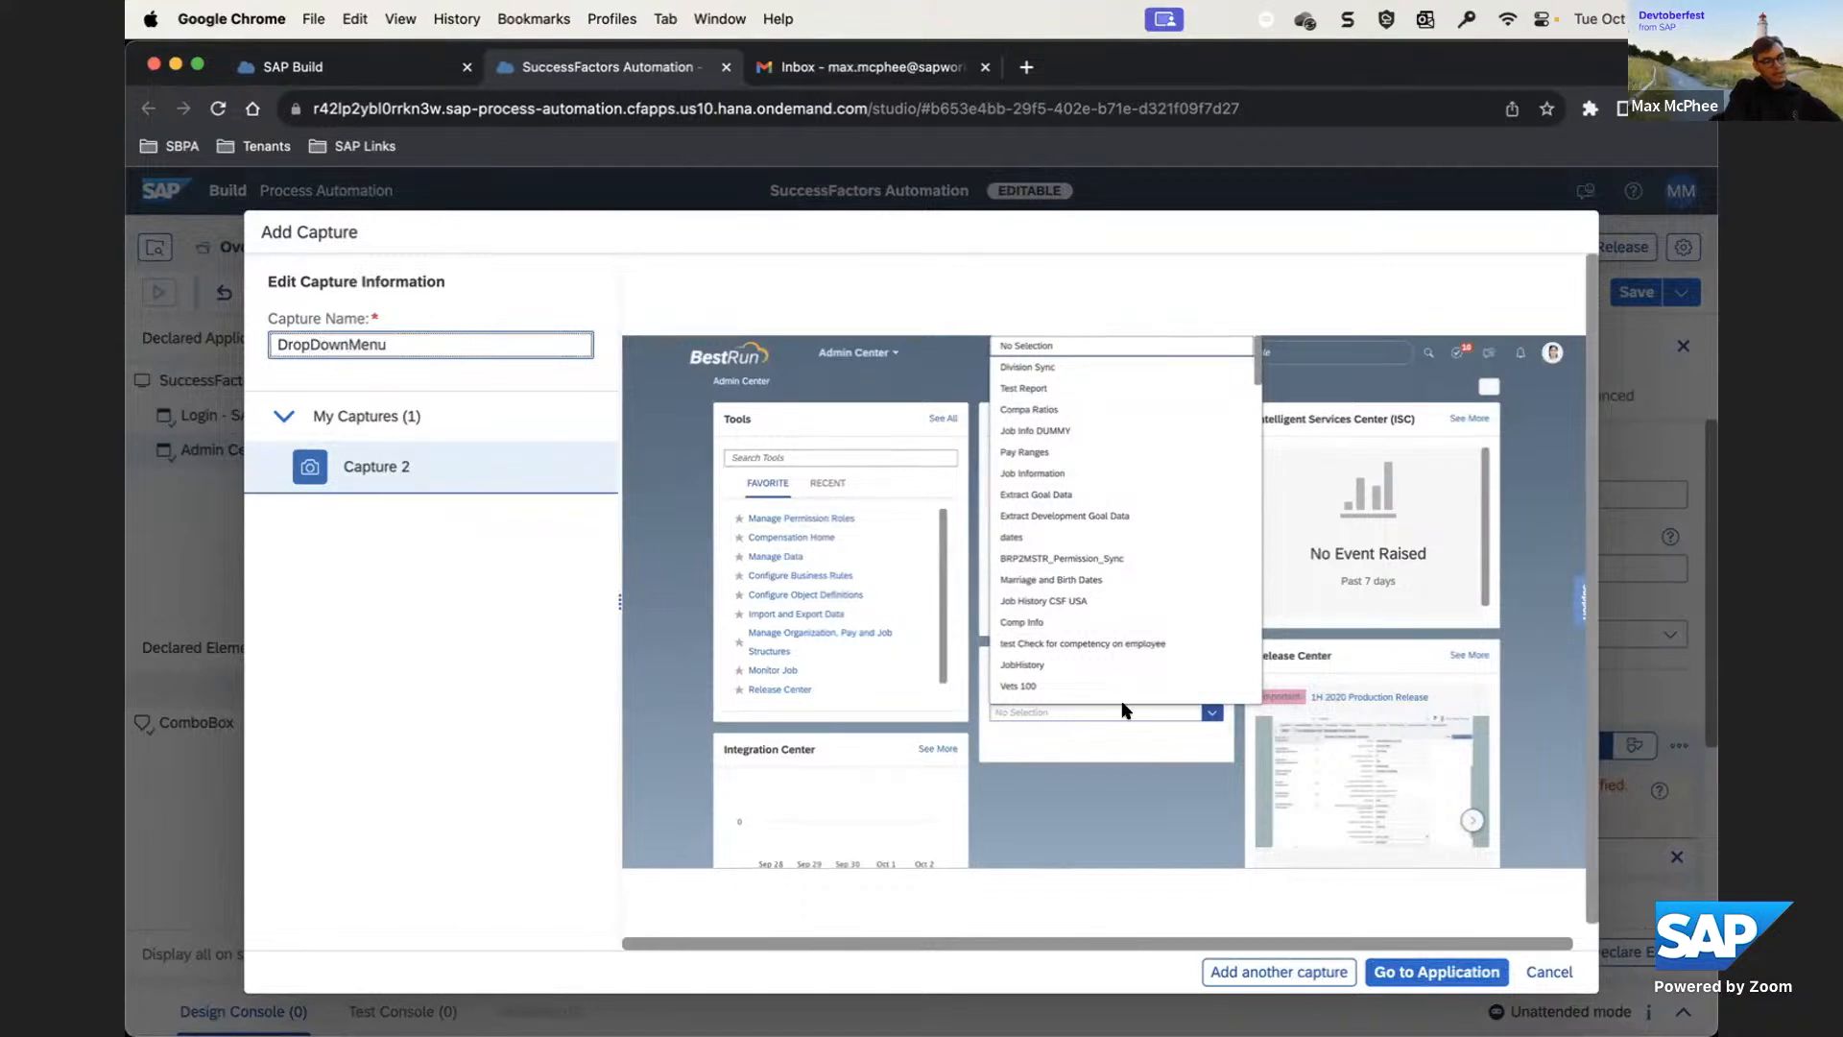
pyautogui.click(1431, 971)
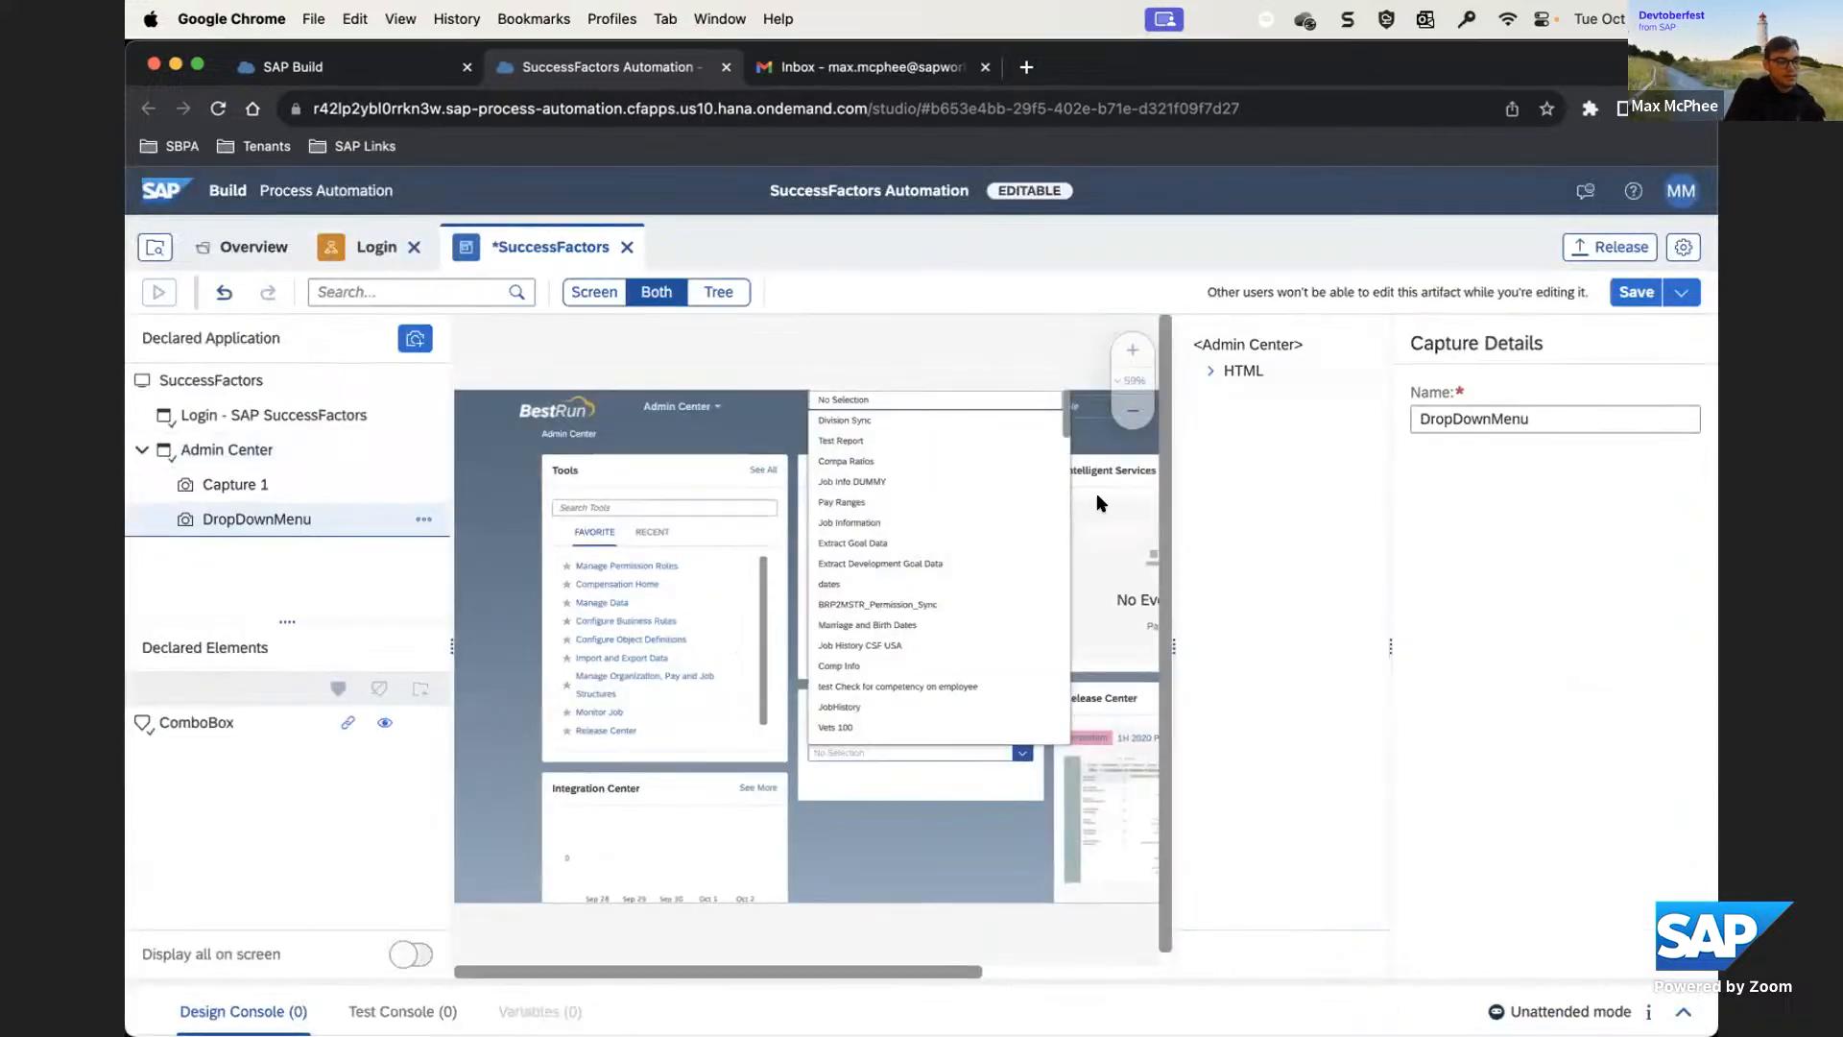
# Select the Division Sync entry in the DropDownMenu capture and expand its DIV in the element tree down to the UL list items
pyautogui.click(867, 480)
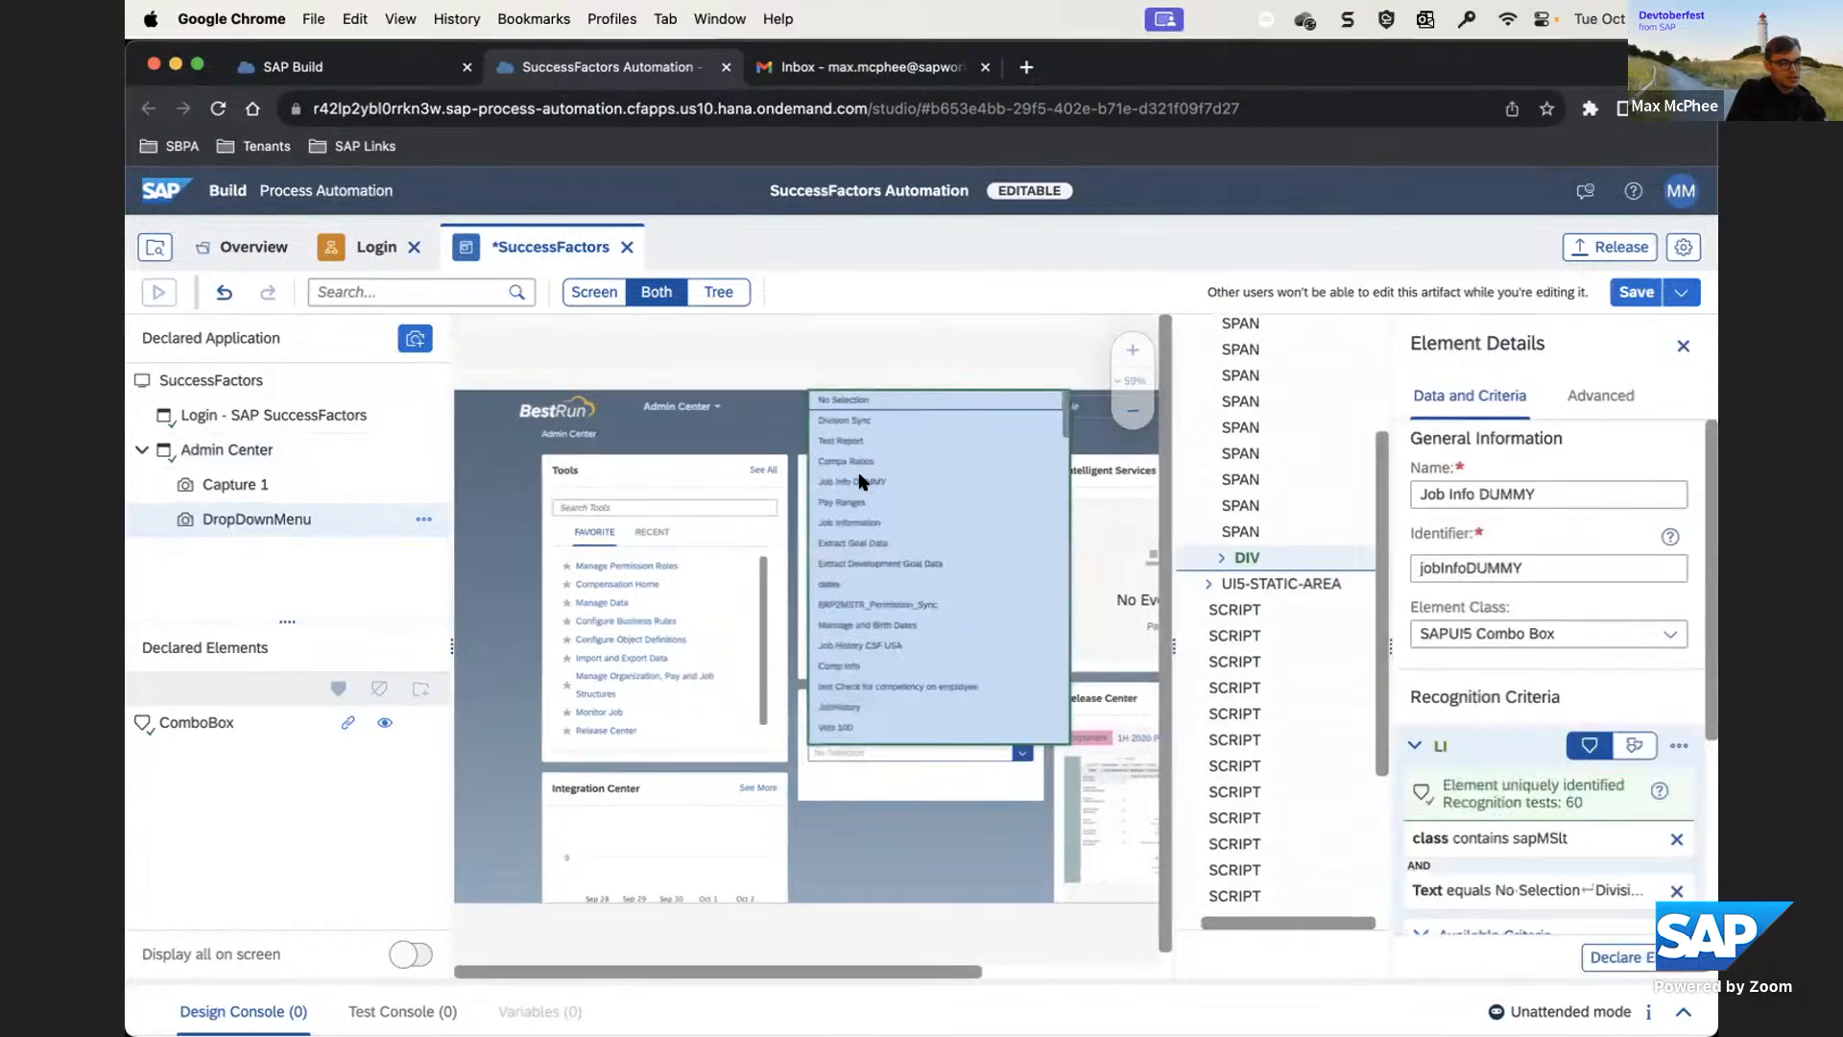
pyautogui.click(1221, 558)
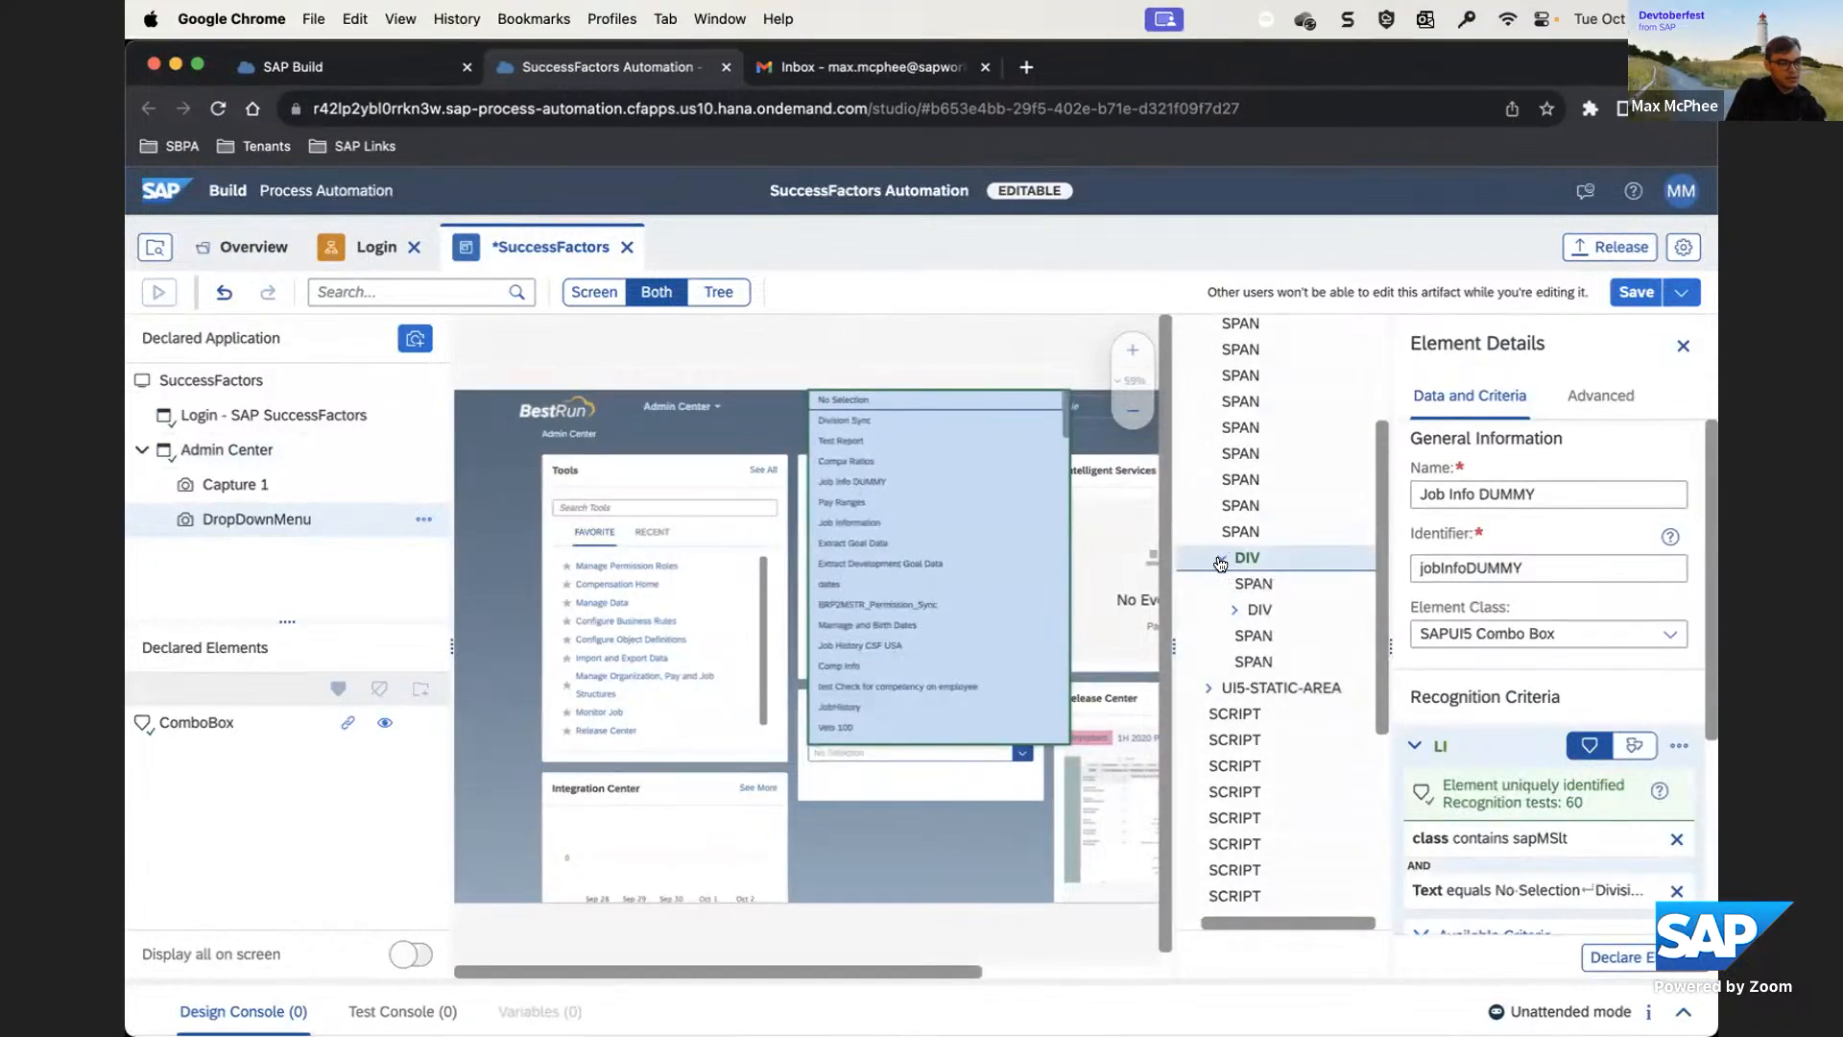
pyautogui.click(854, 507)
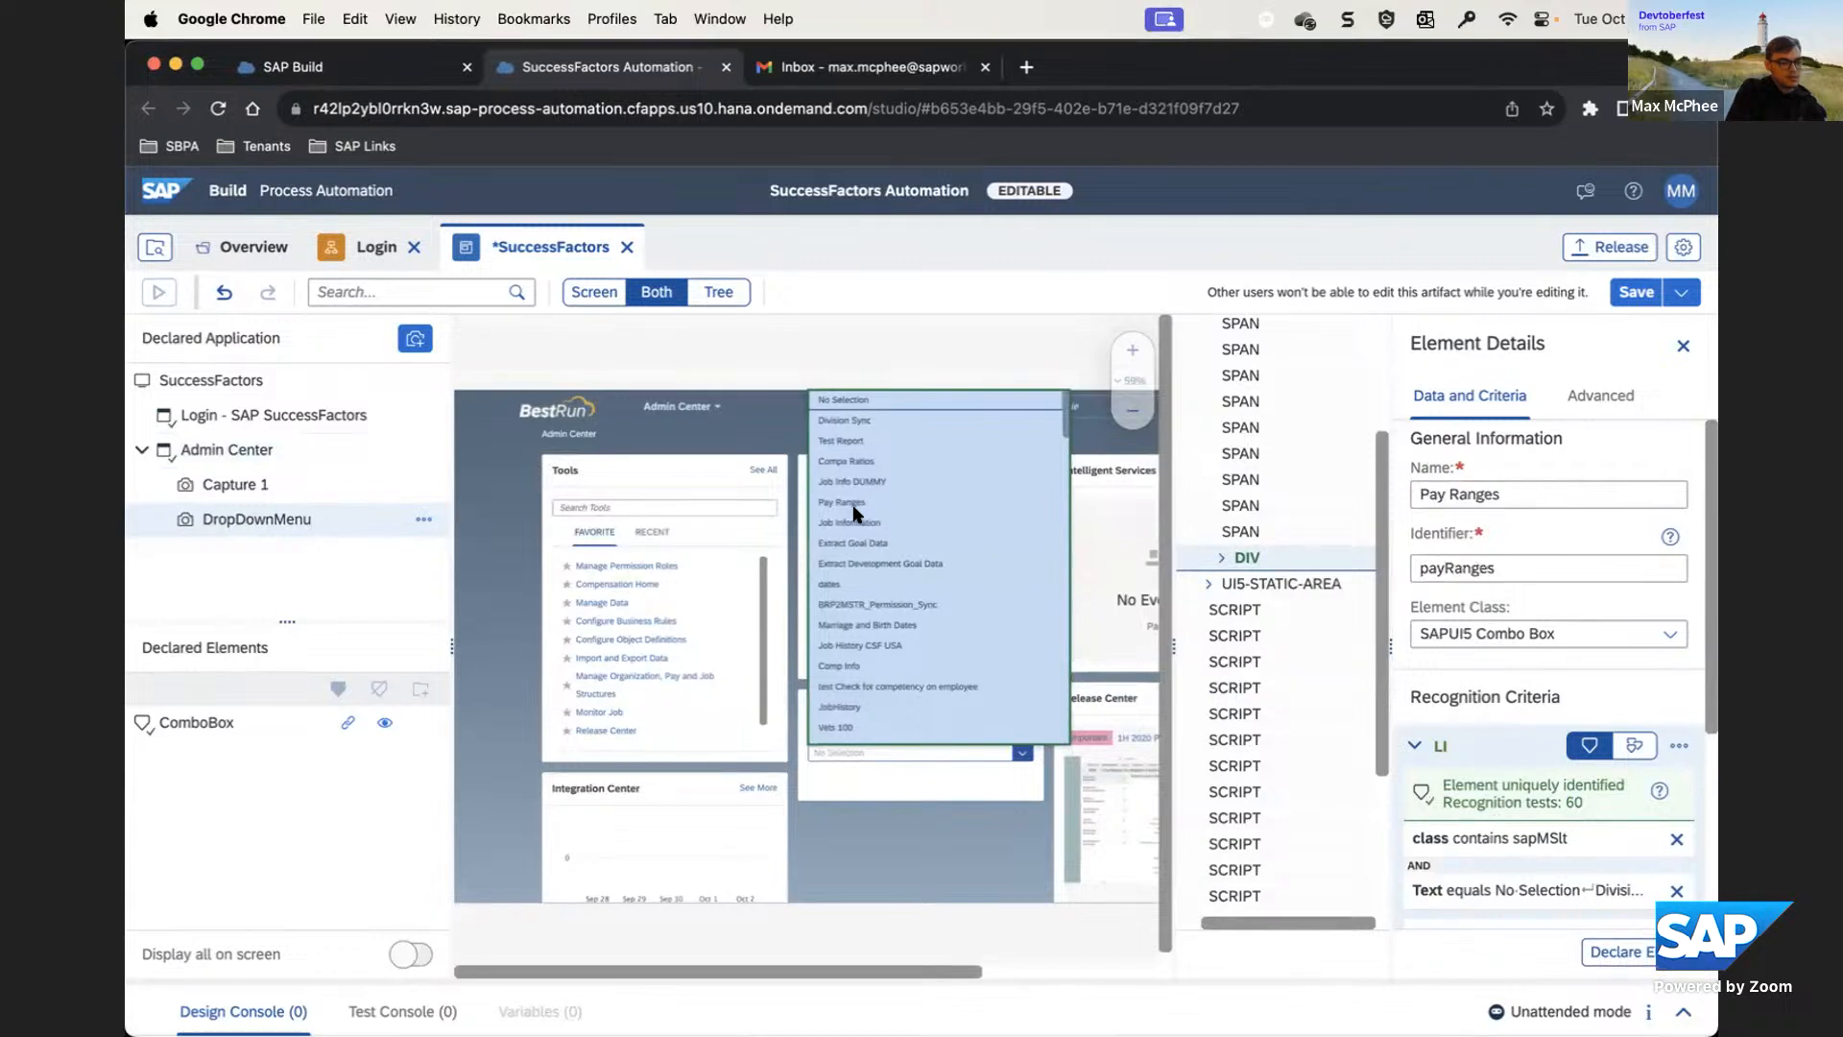
pyautogui.click(845, 420)
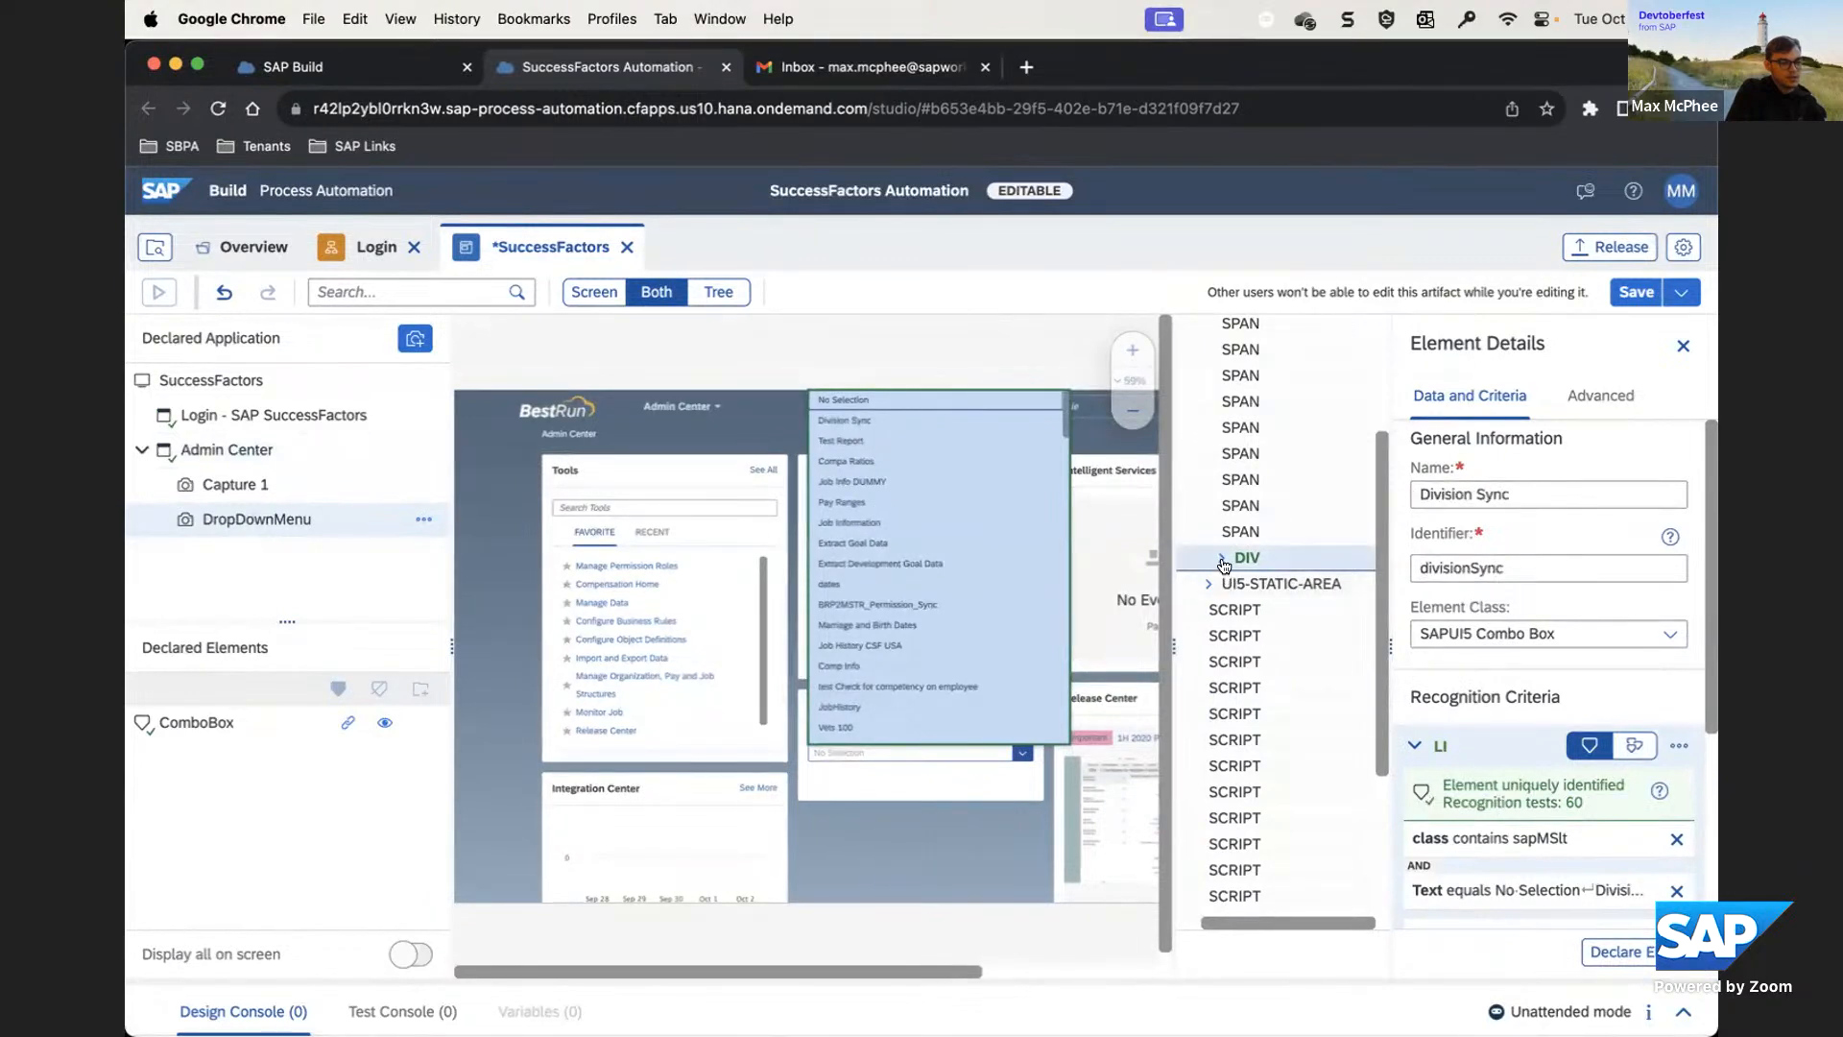
pyautogui.click(1223, 559)
pyautogui.click(1235, 610)
pyautogui.click(1249, 636)
pyautogui.click(1260, 662)
pyautogui.click(1277, 713)
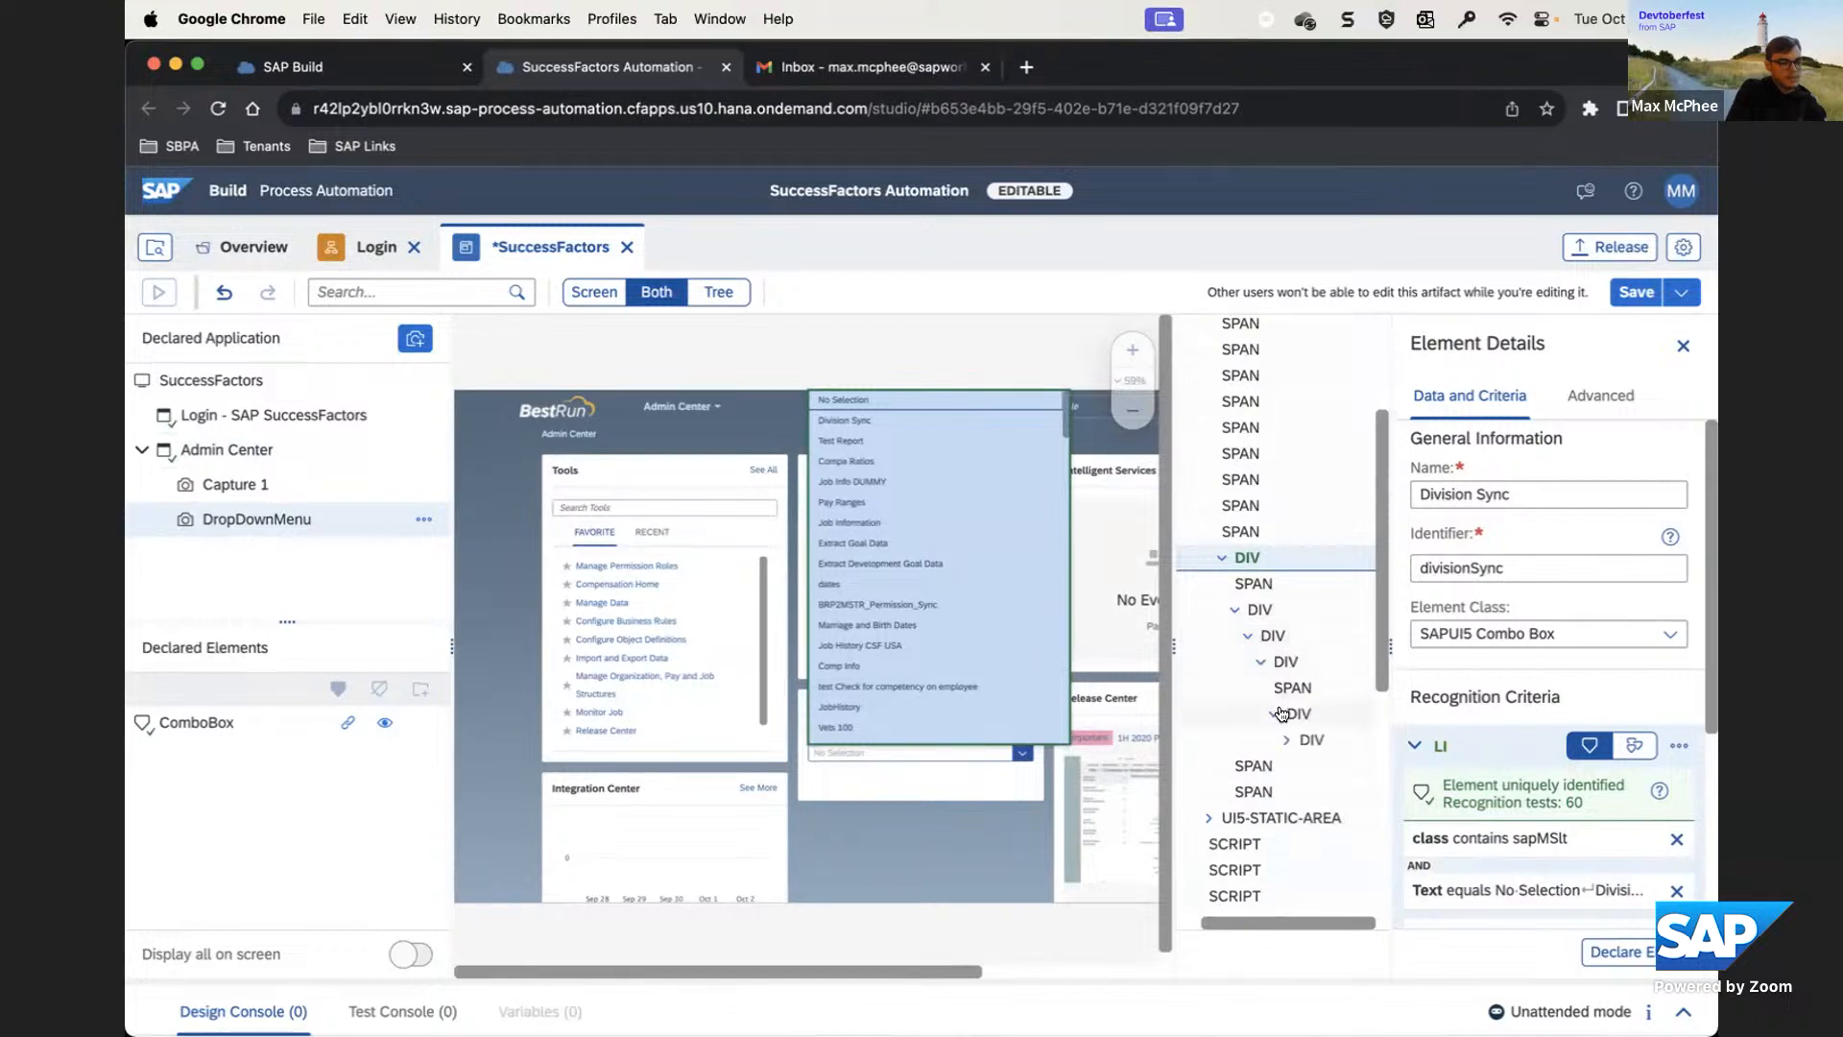
pyautogui.click(1287, 740)
pyautogui.click(1300, 765)
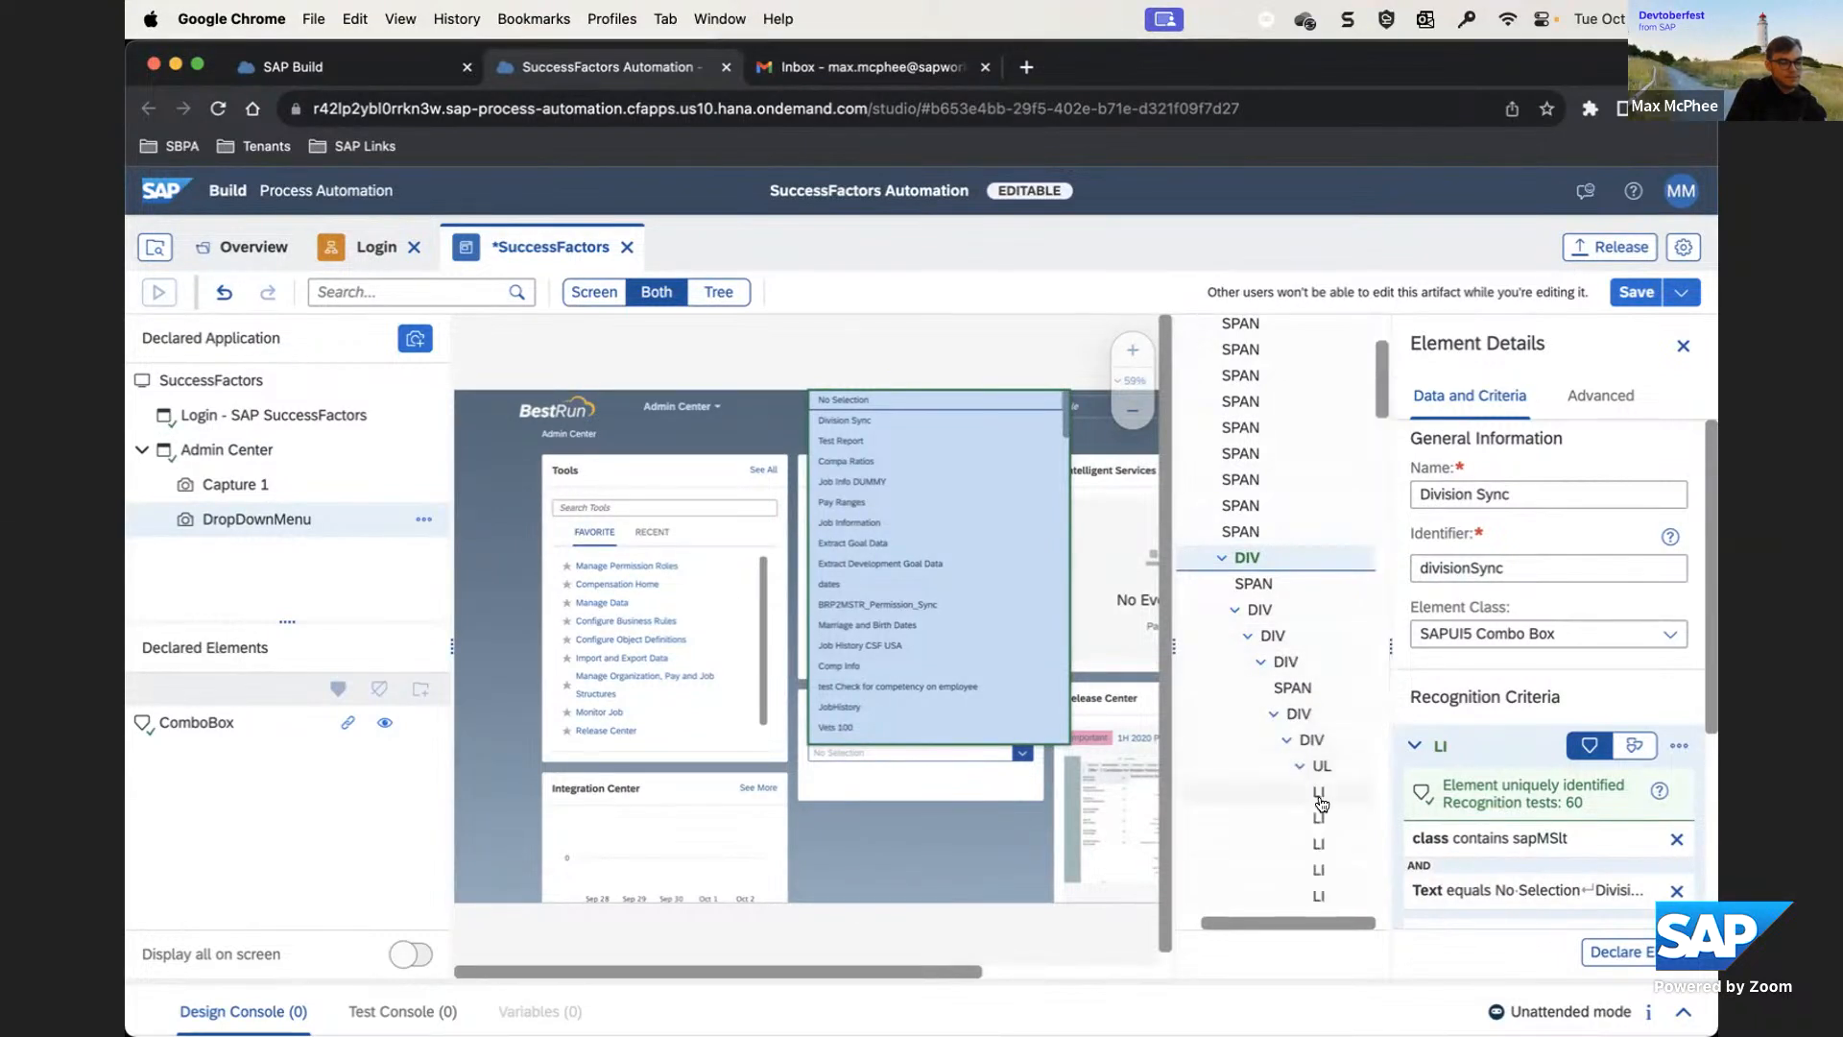
# Go through the LI elements of the report list and select the Extract Development Goal Data entry
pyautogui.click(1319, 793)
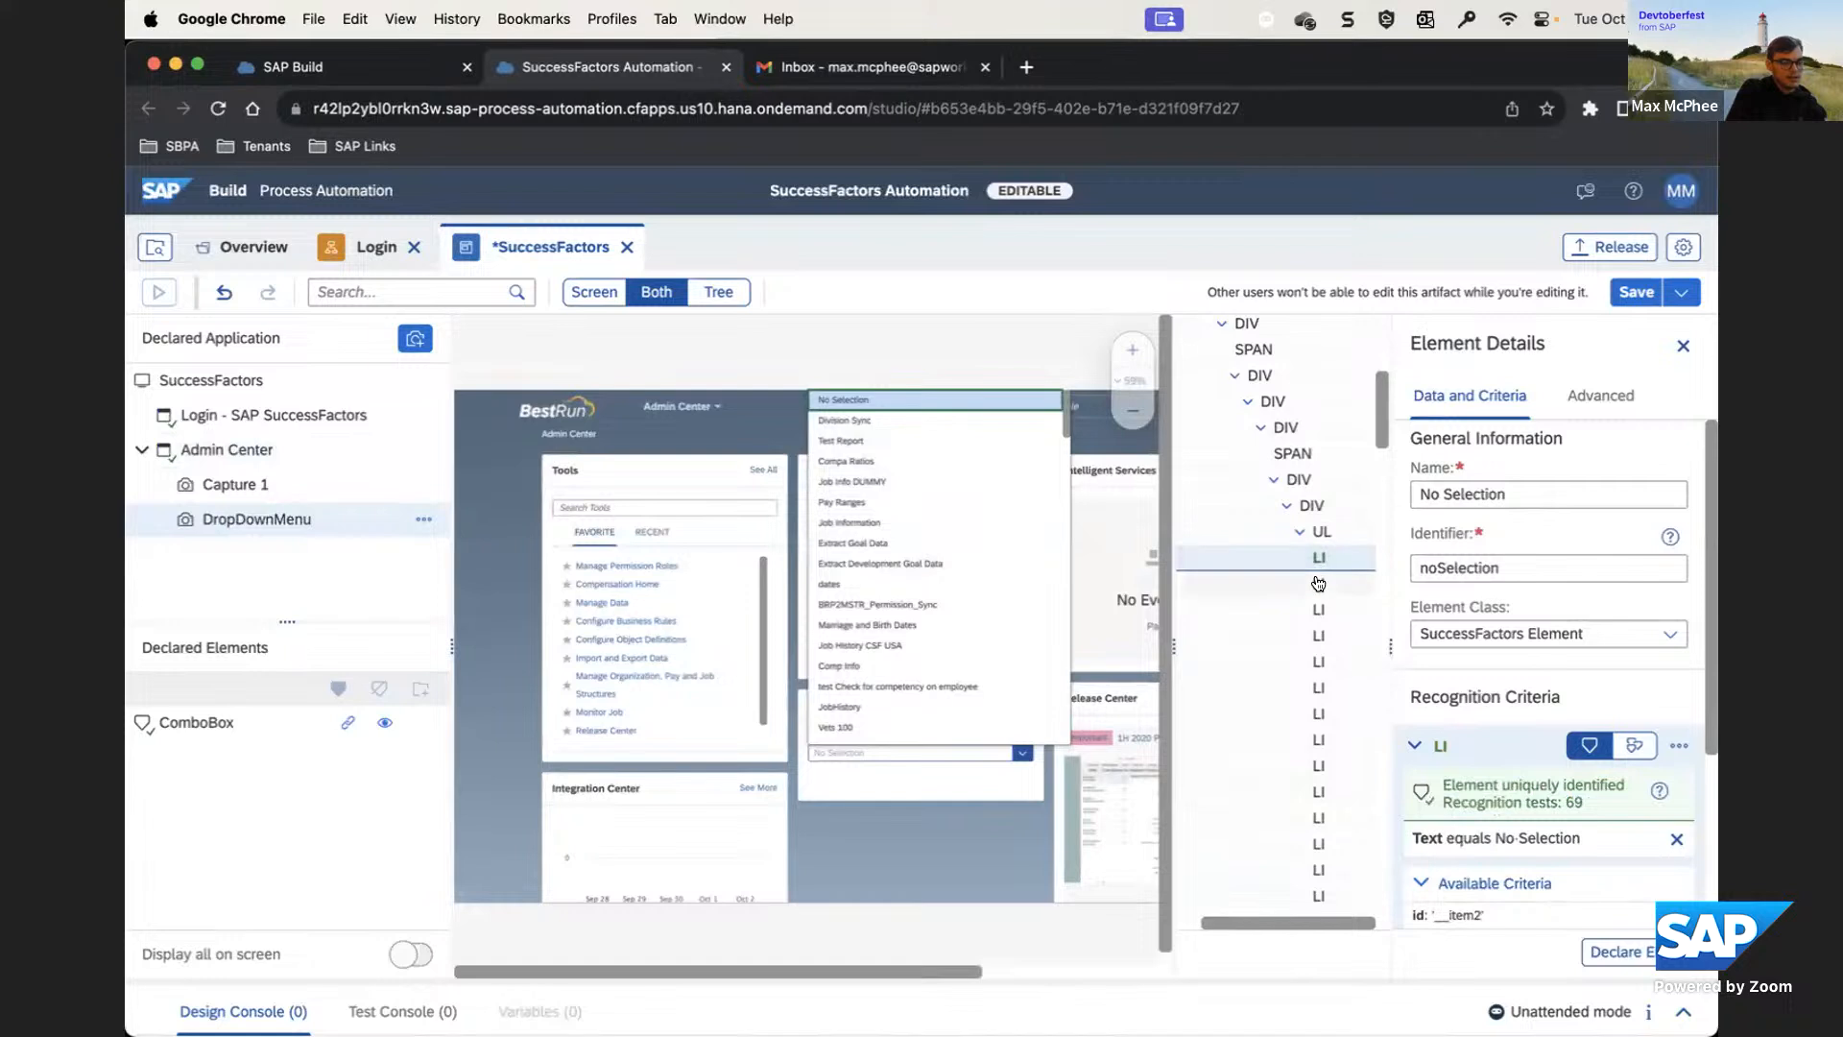
pyautogui.click(1319, 583)
pyautogui.click(1320, 587)
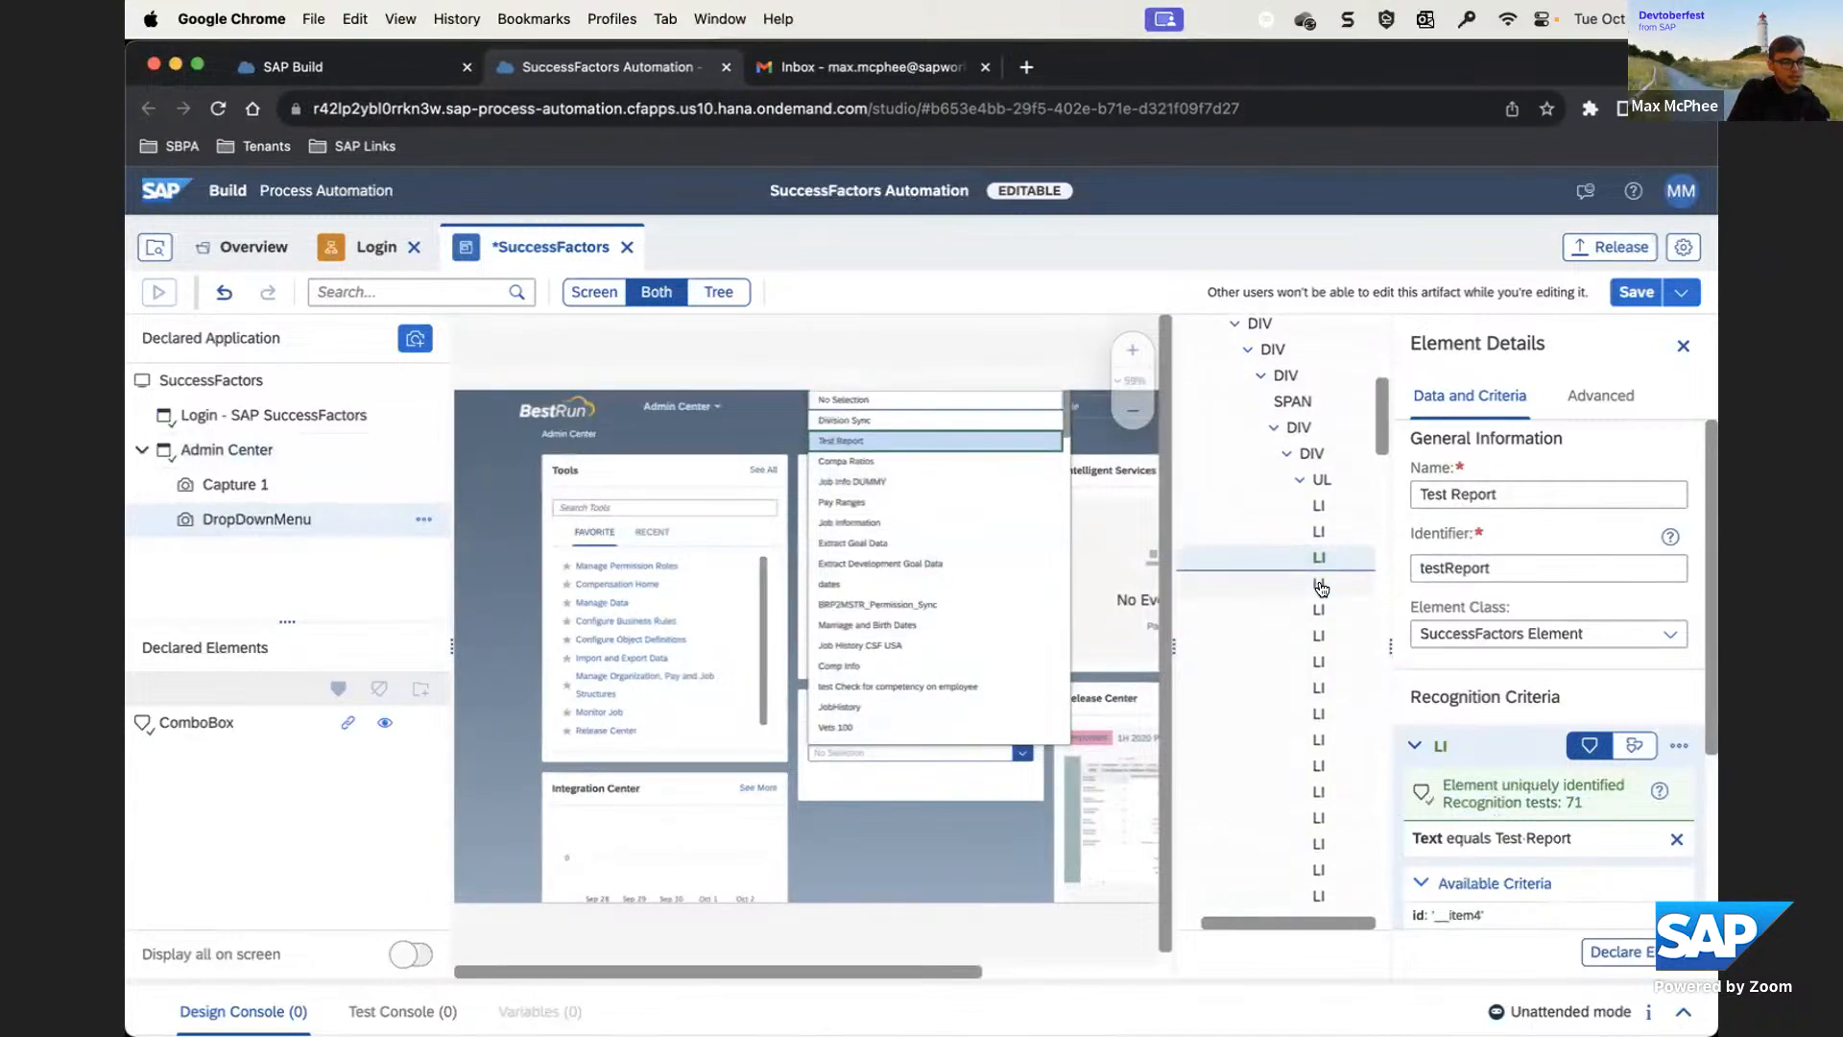
pyautogui.click(1320, 588)
pyautogui.click(1320, 587)
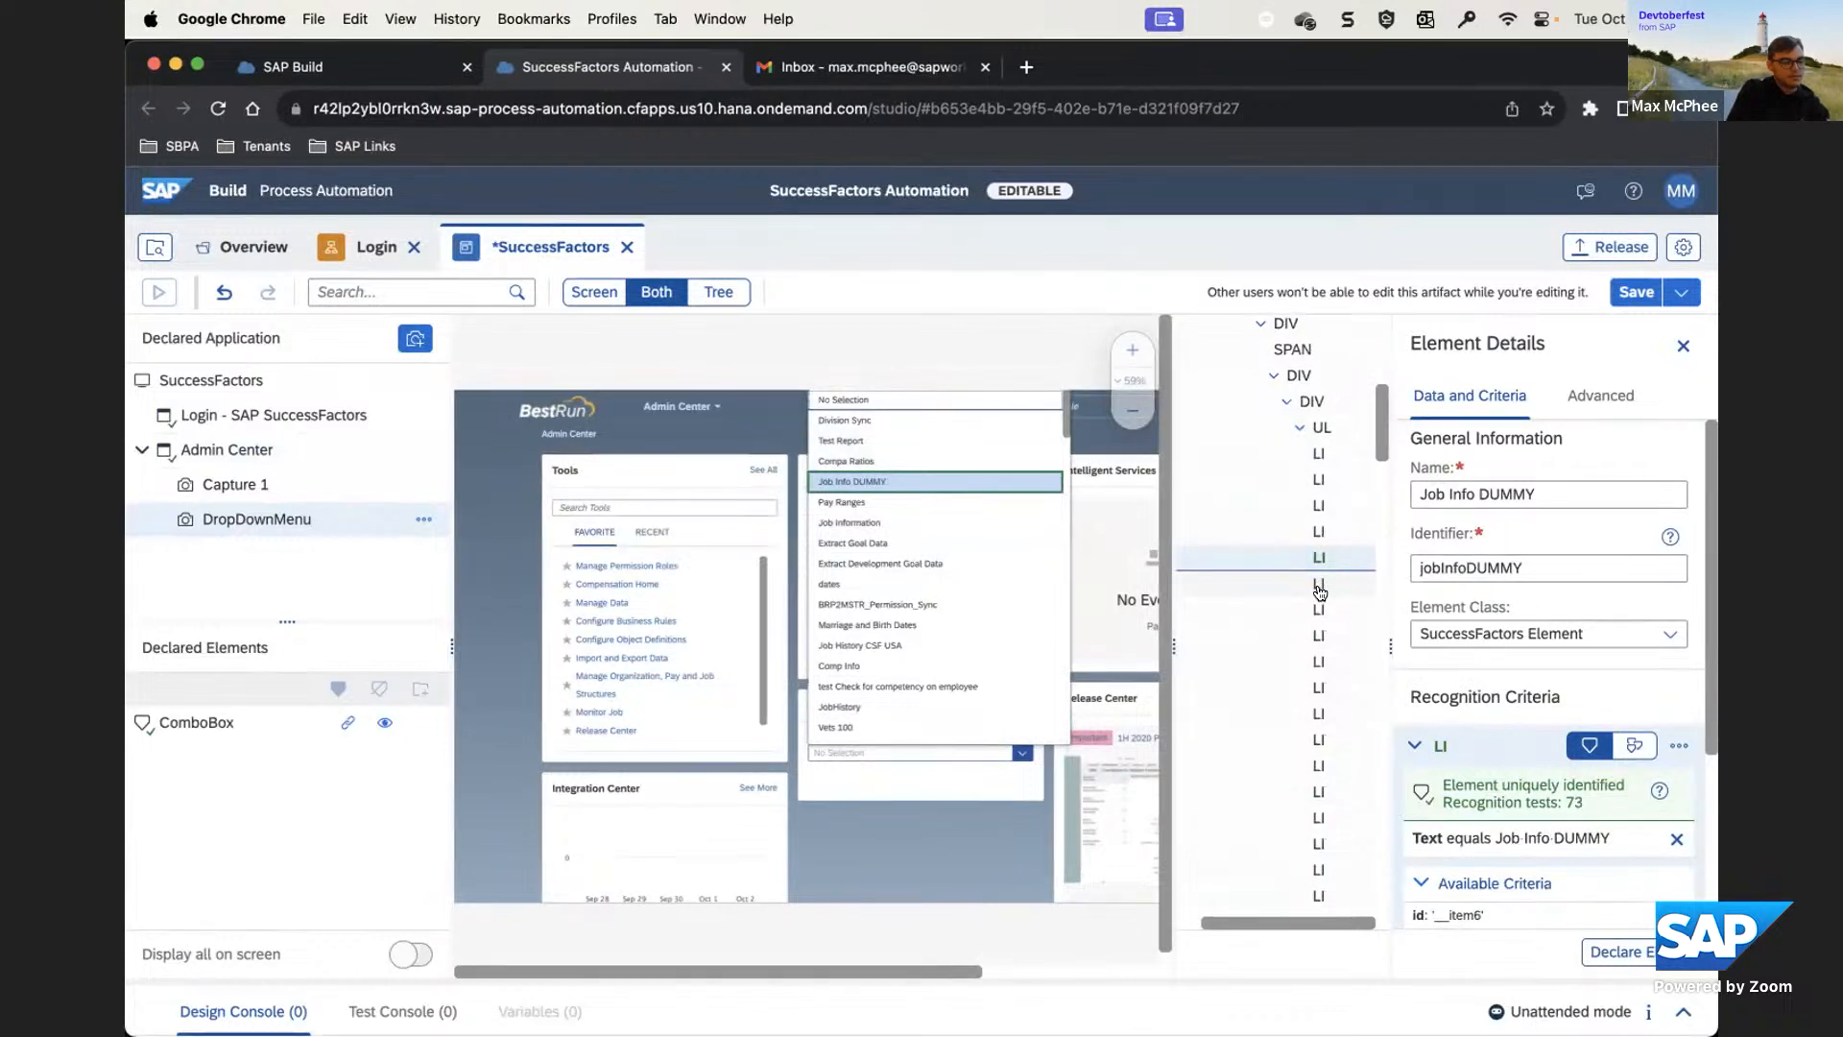
pyautogui.scroll(3, 1320, 590)
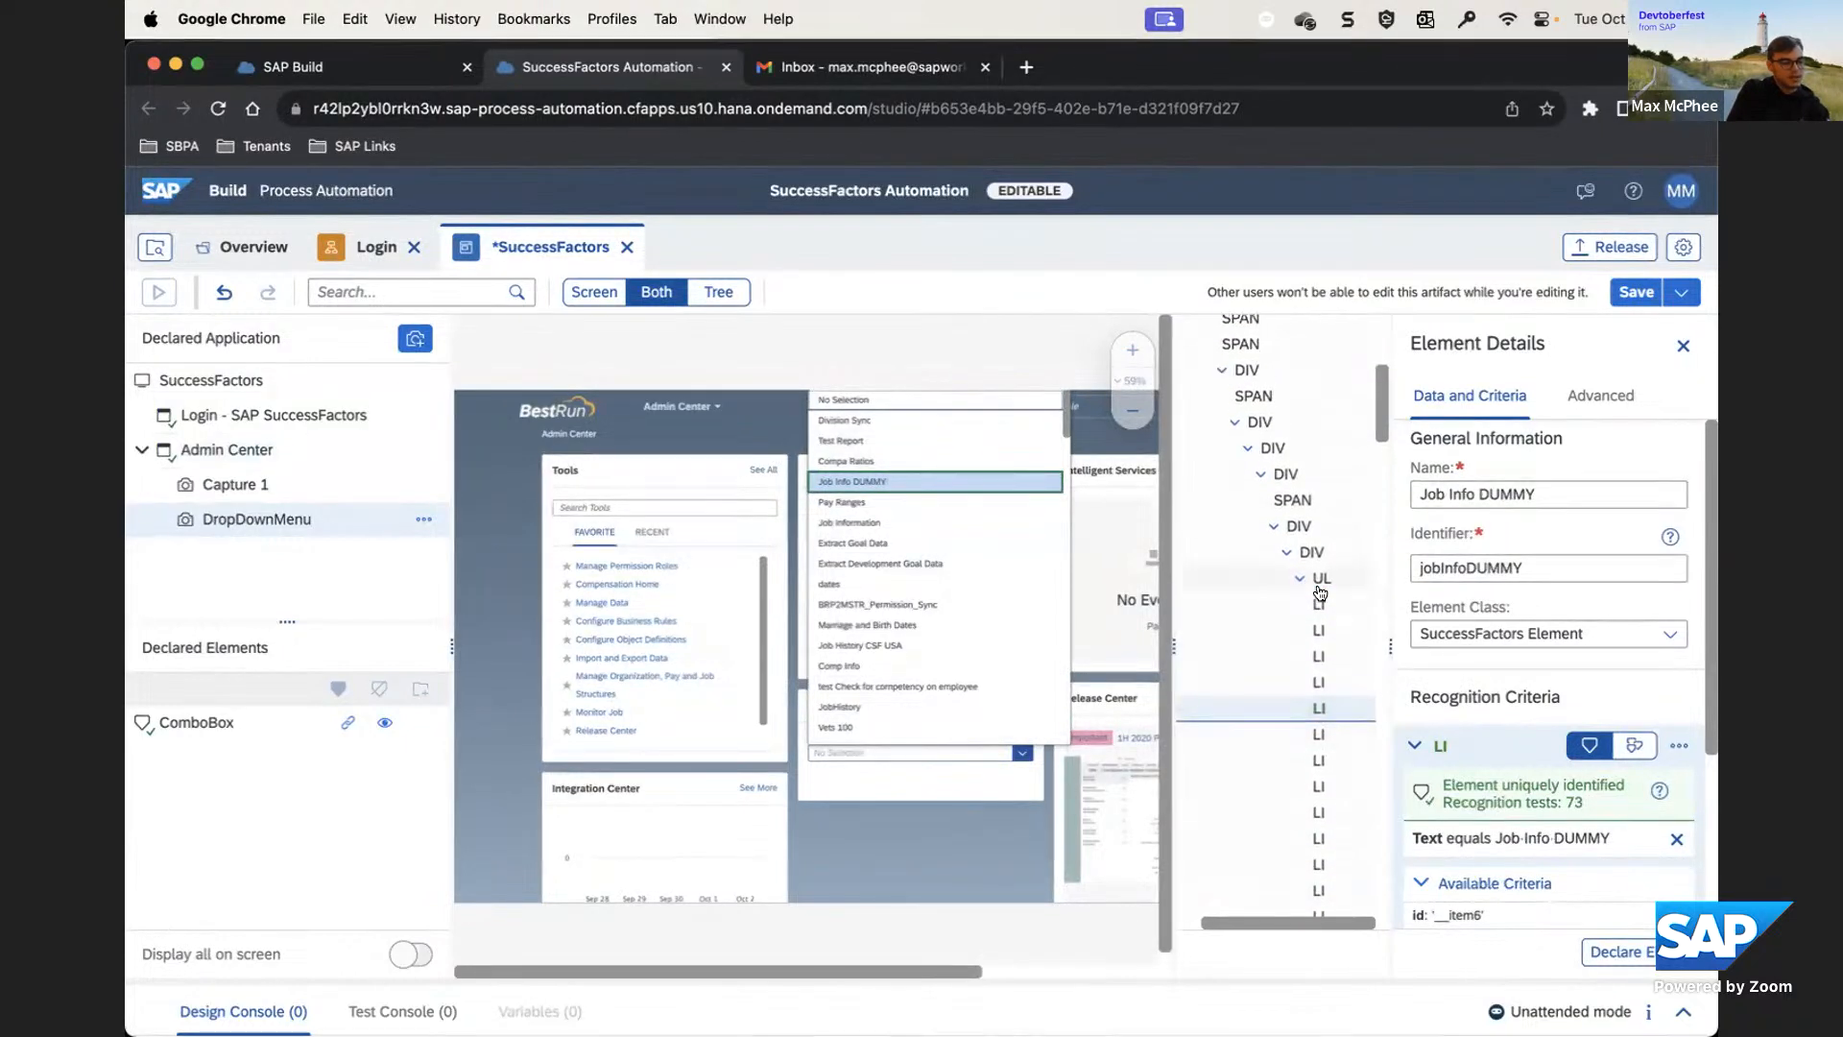
pyautogui.click(1318, 736)
pyautogui.scroll(-3, 1318, 747)
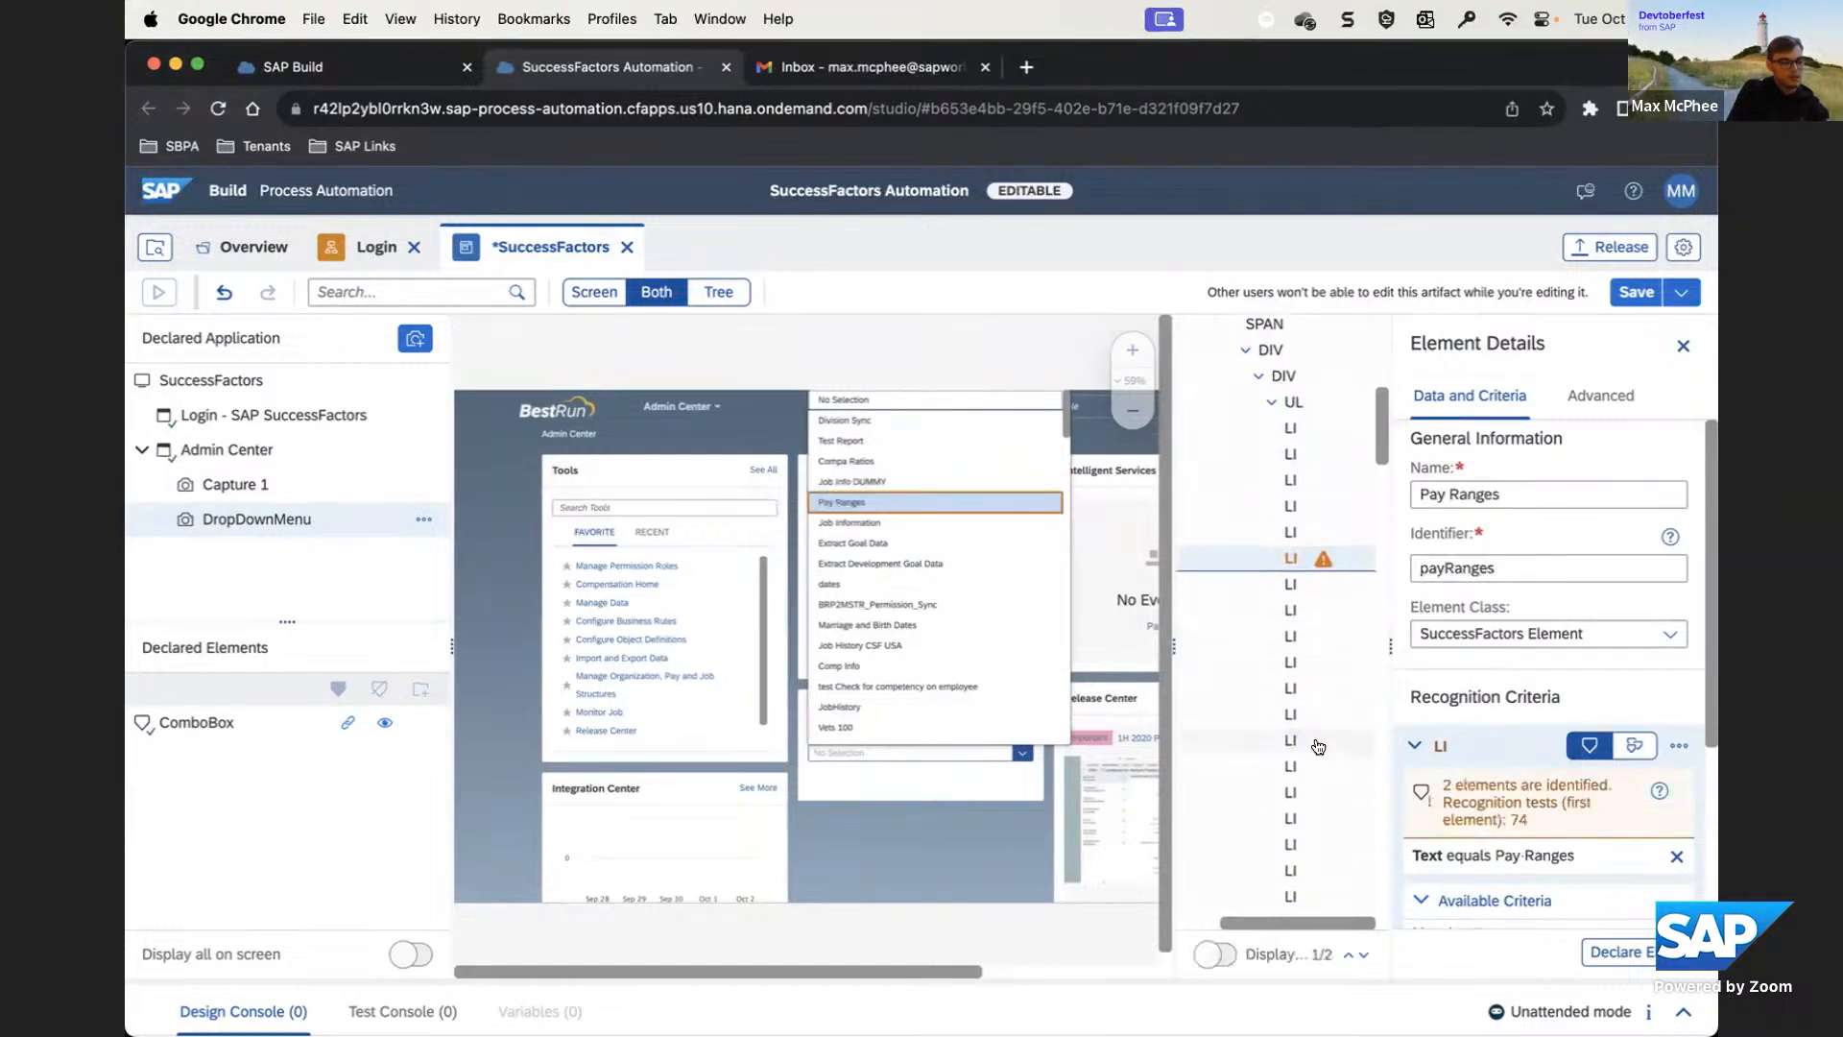
pyautogui.click(1287, 587)
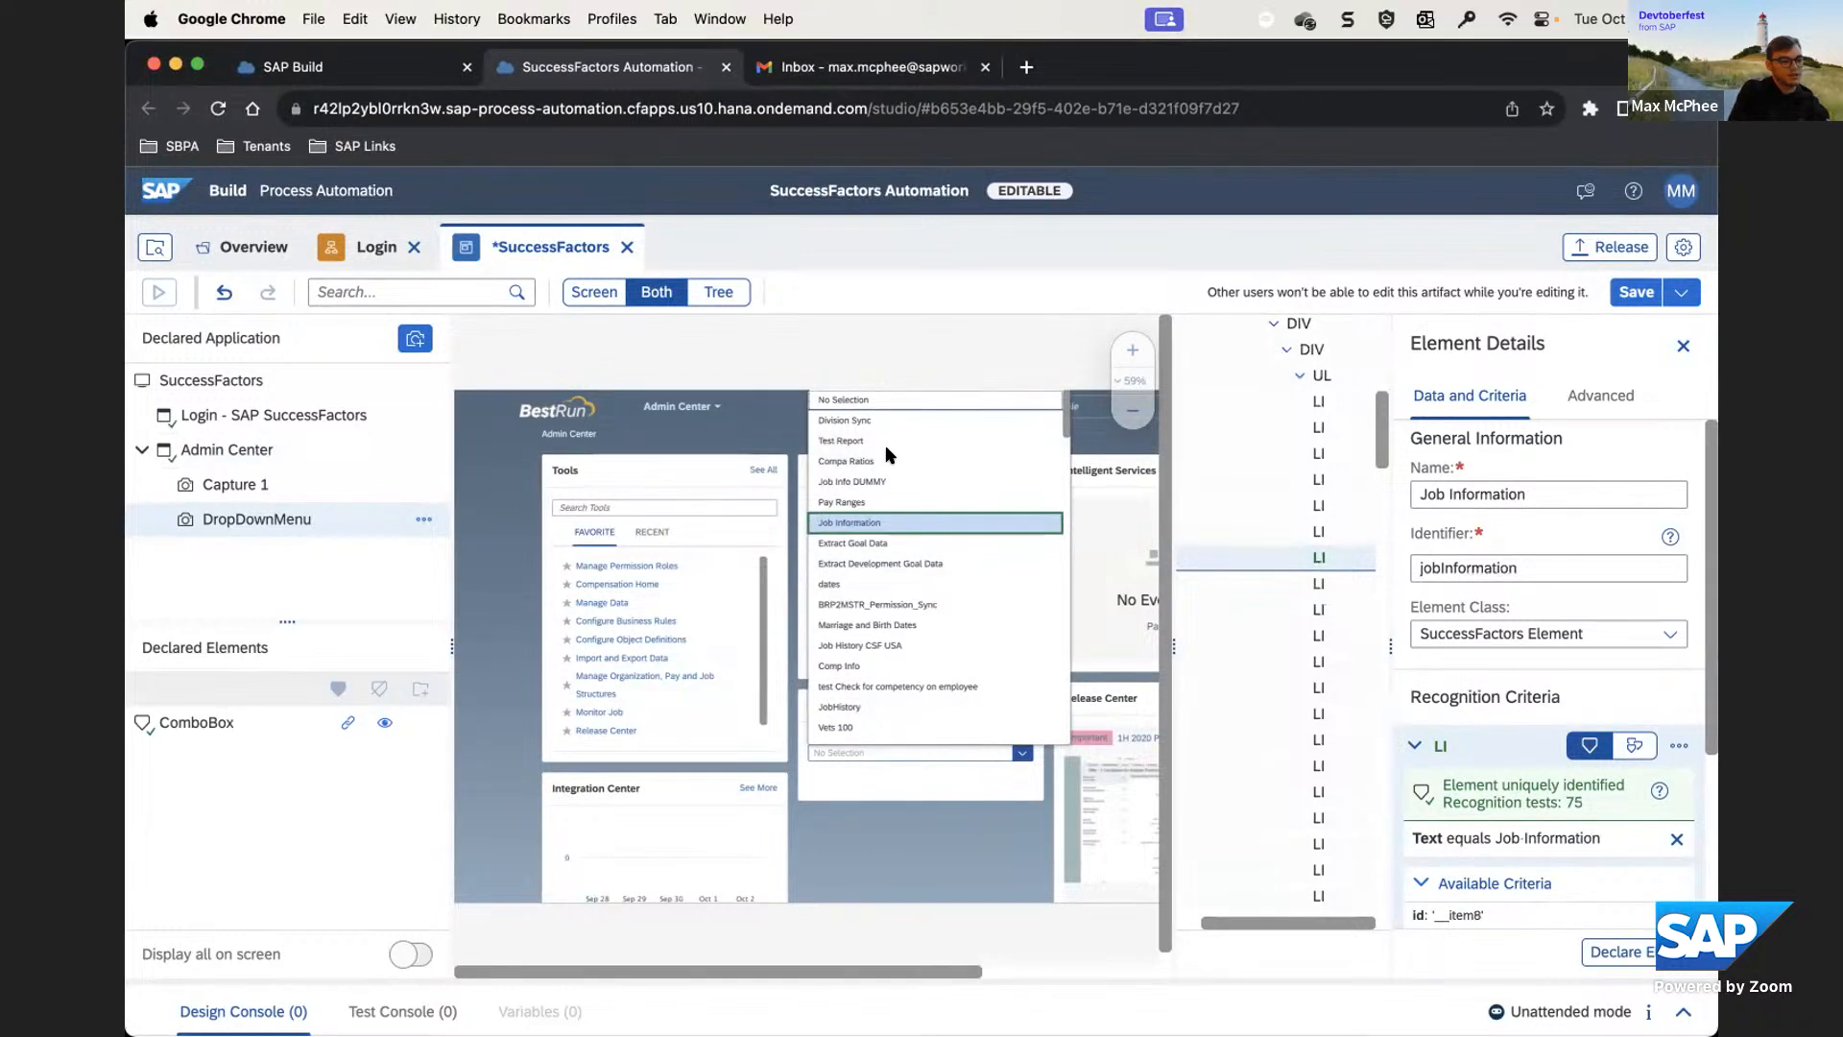
pyautogui.click(1297, 612)
pyautogui.scroll(-1, 1297, 615)
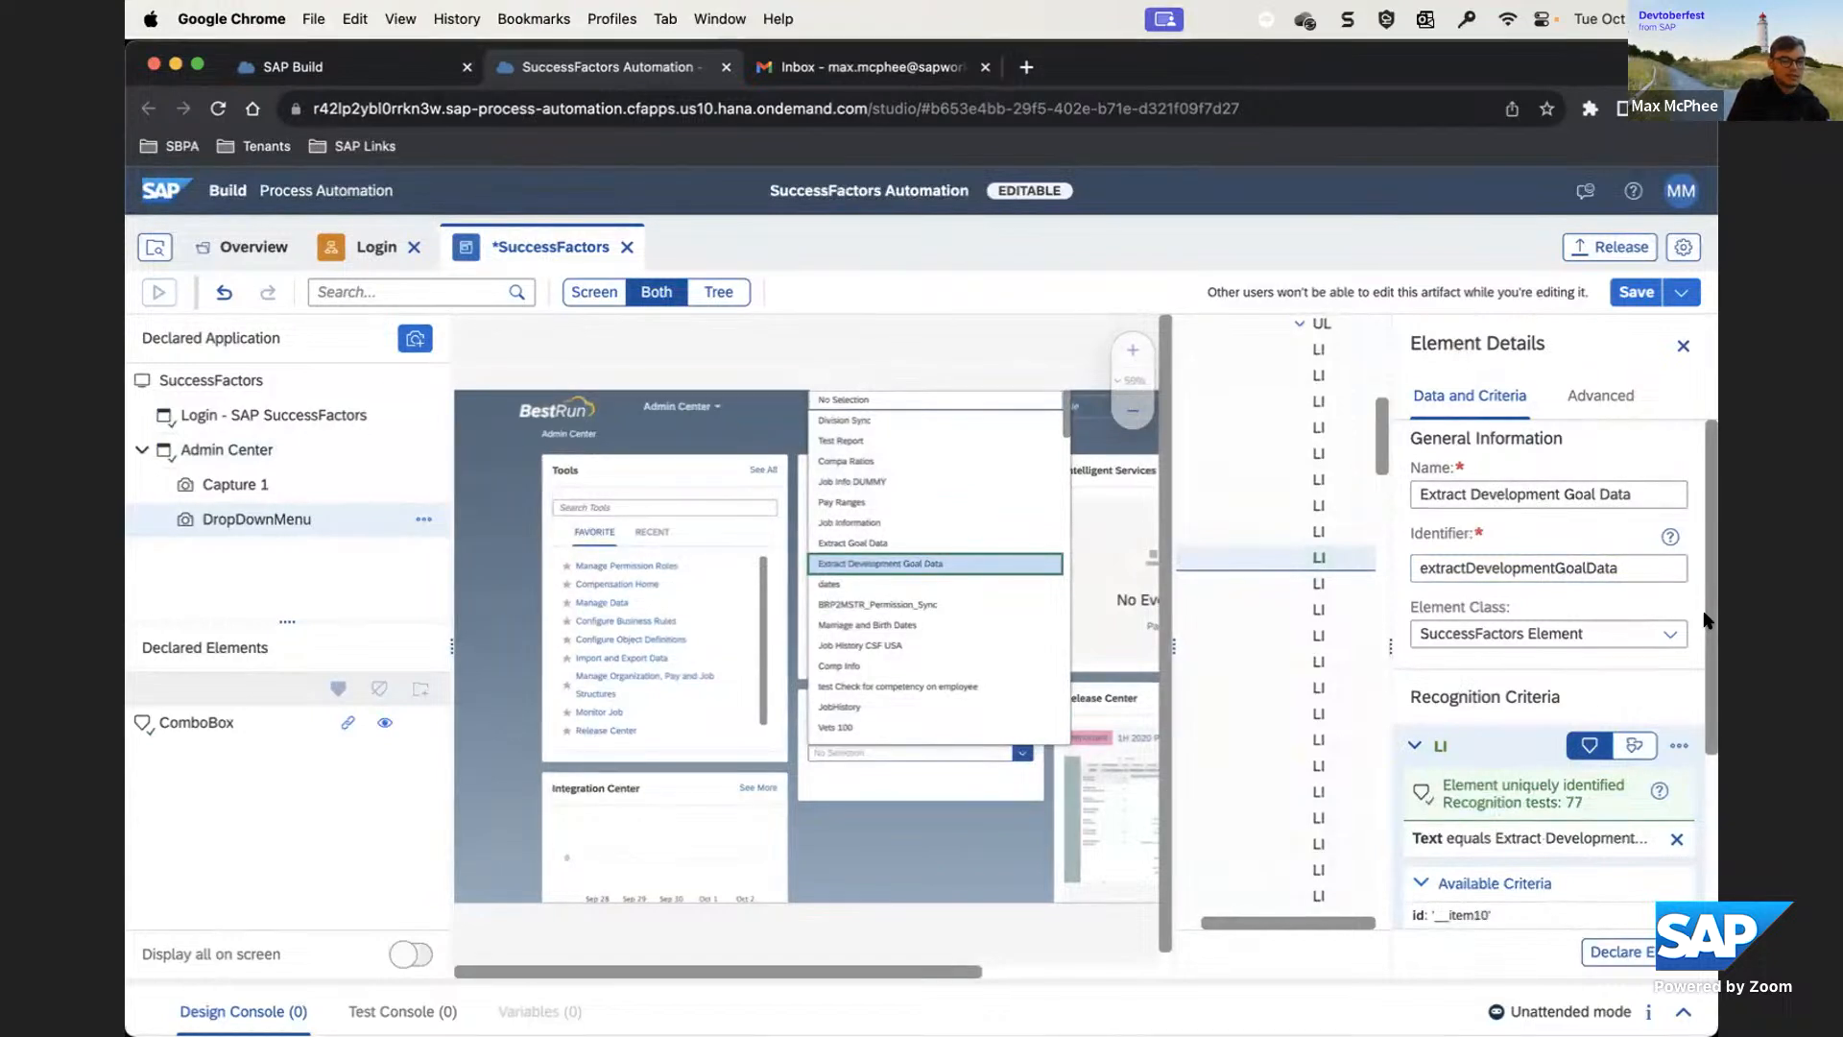
# Review the available recognition criteria of Extract Development Goal Data, declare the element, and save the application
pyautogui.moveTo(1707, 619); pyautogui.dragTo(1700, 745)
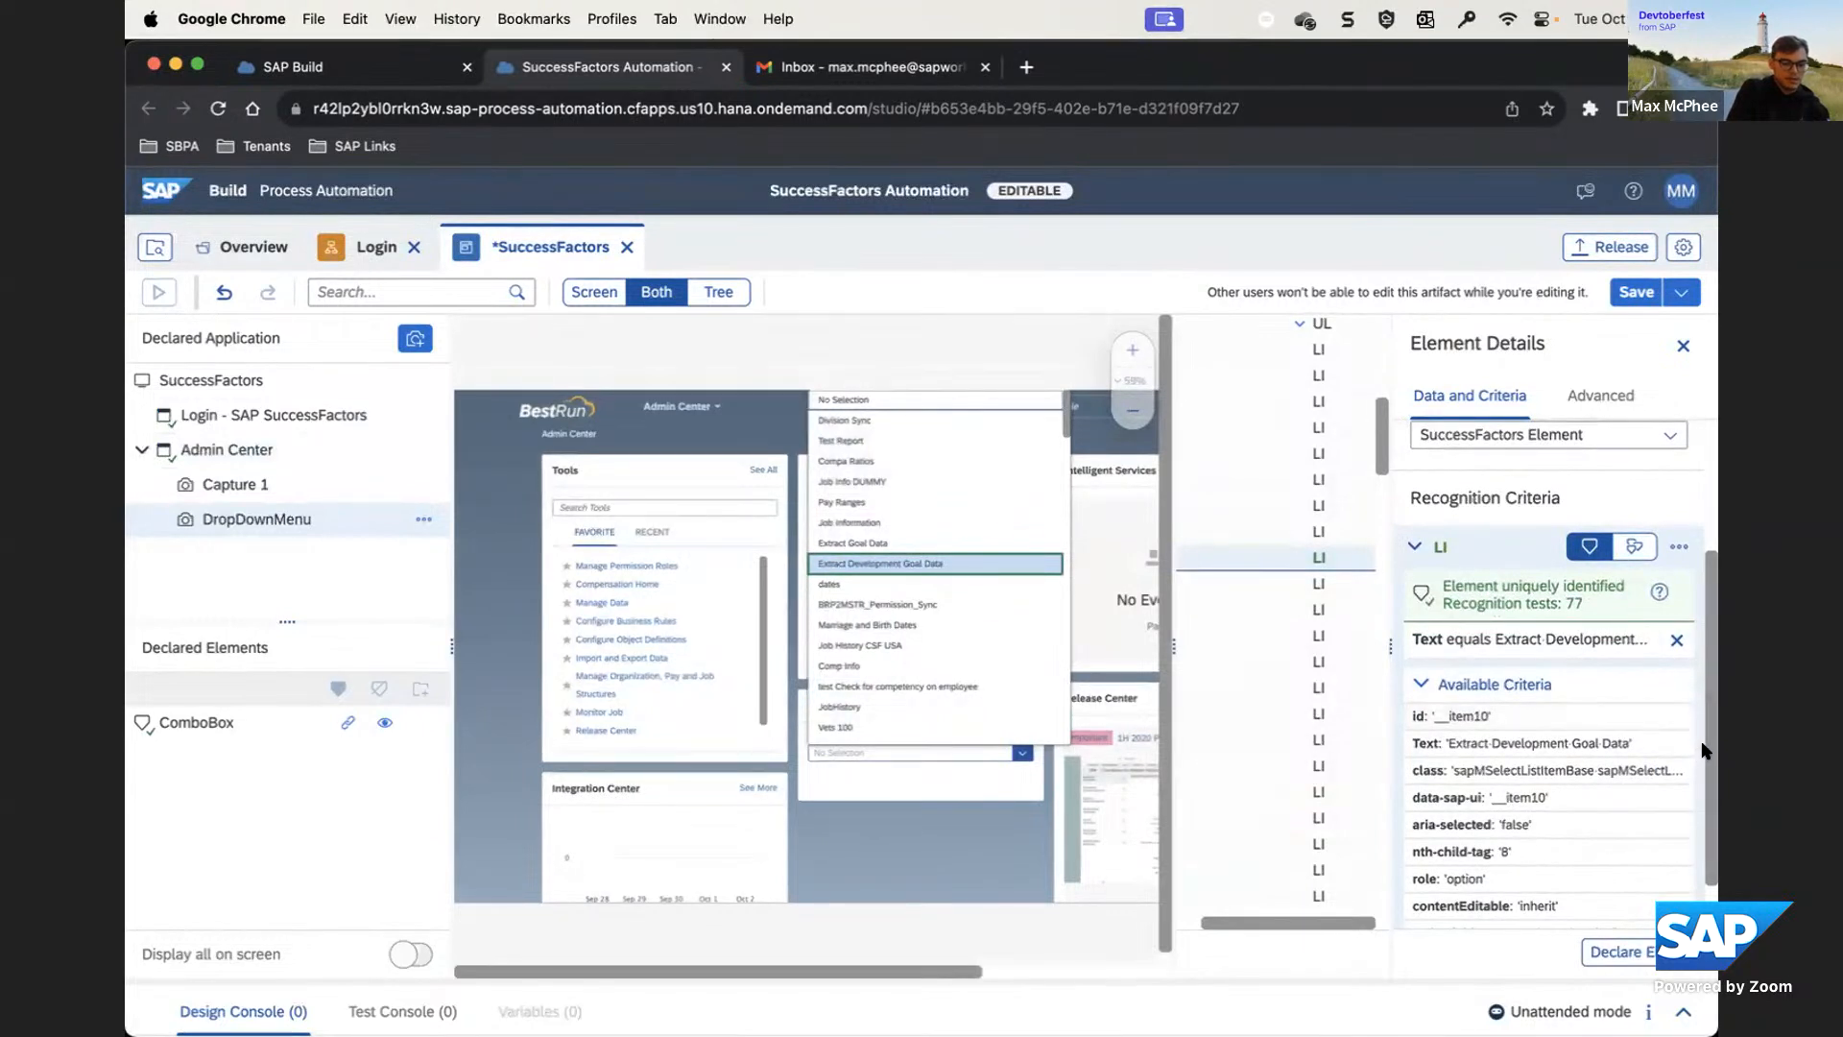
pyautogui.scroll(-2, 1702, 758)
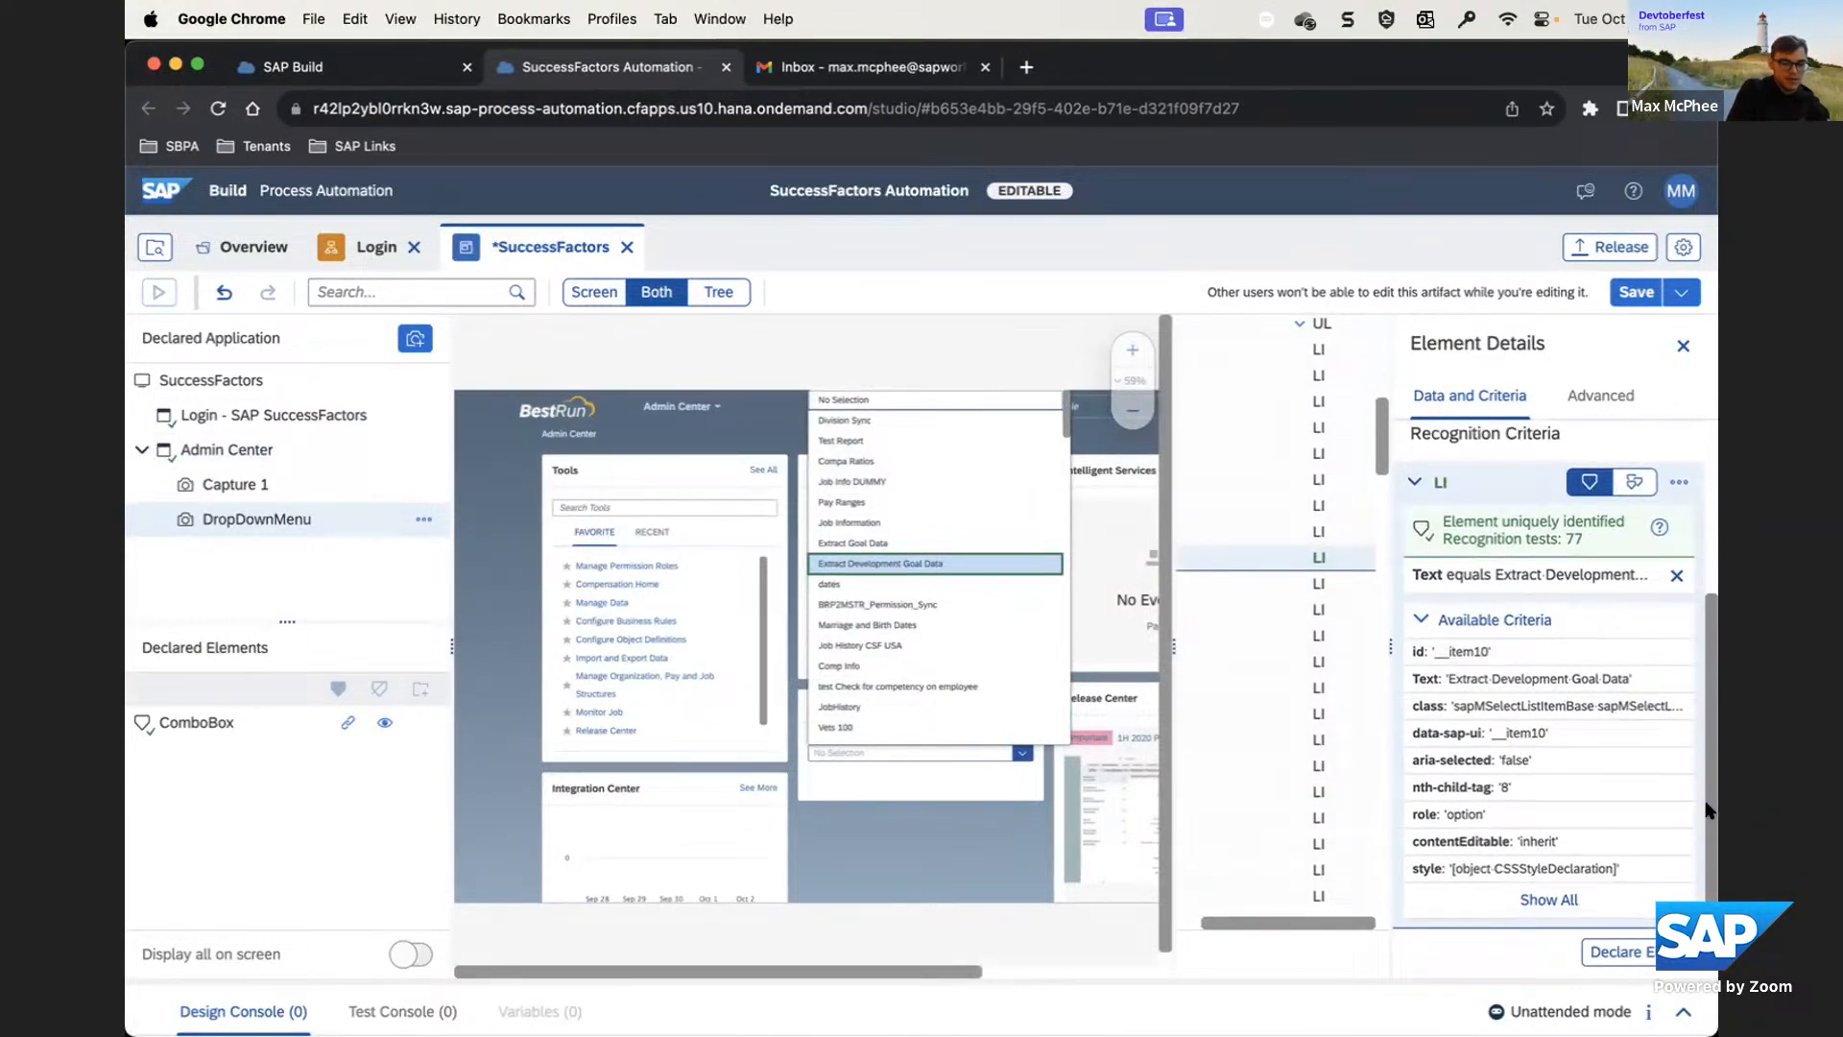
pyautogui.click(1644, 948)
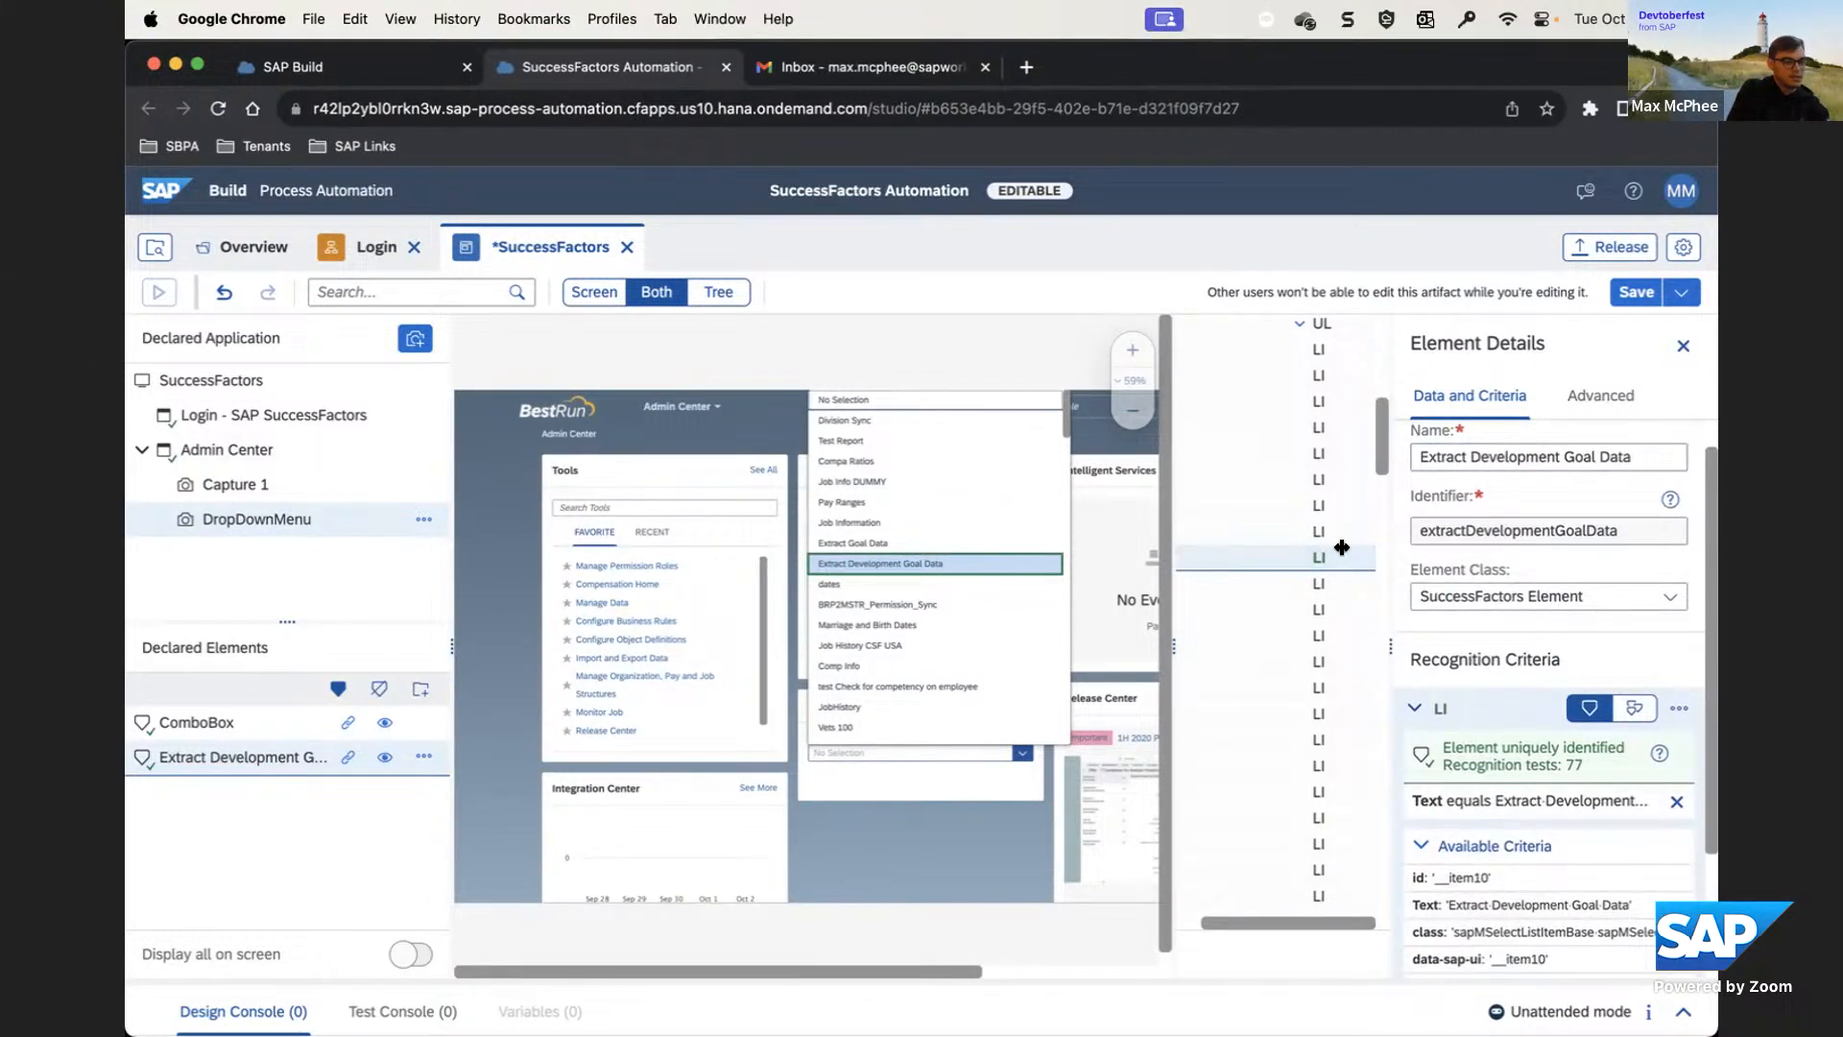
pyautogui.click(1630, 296)
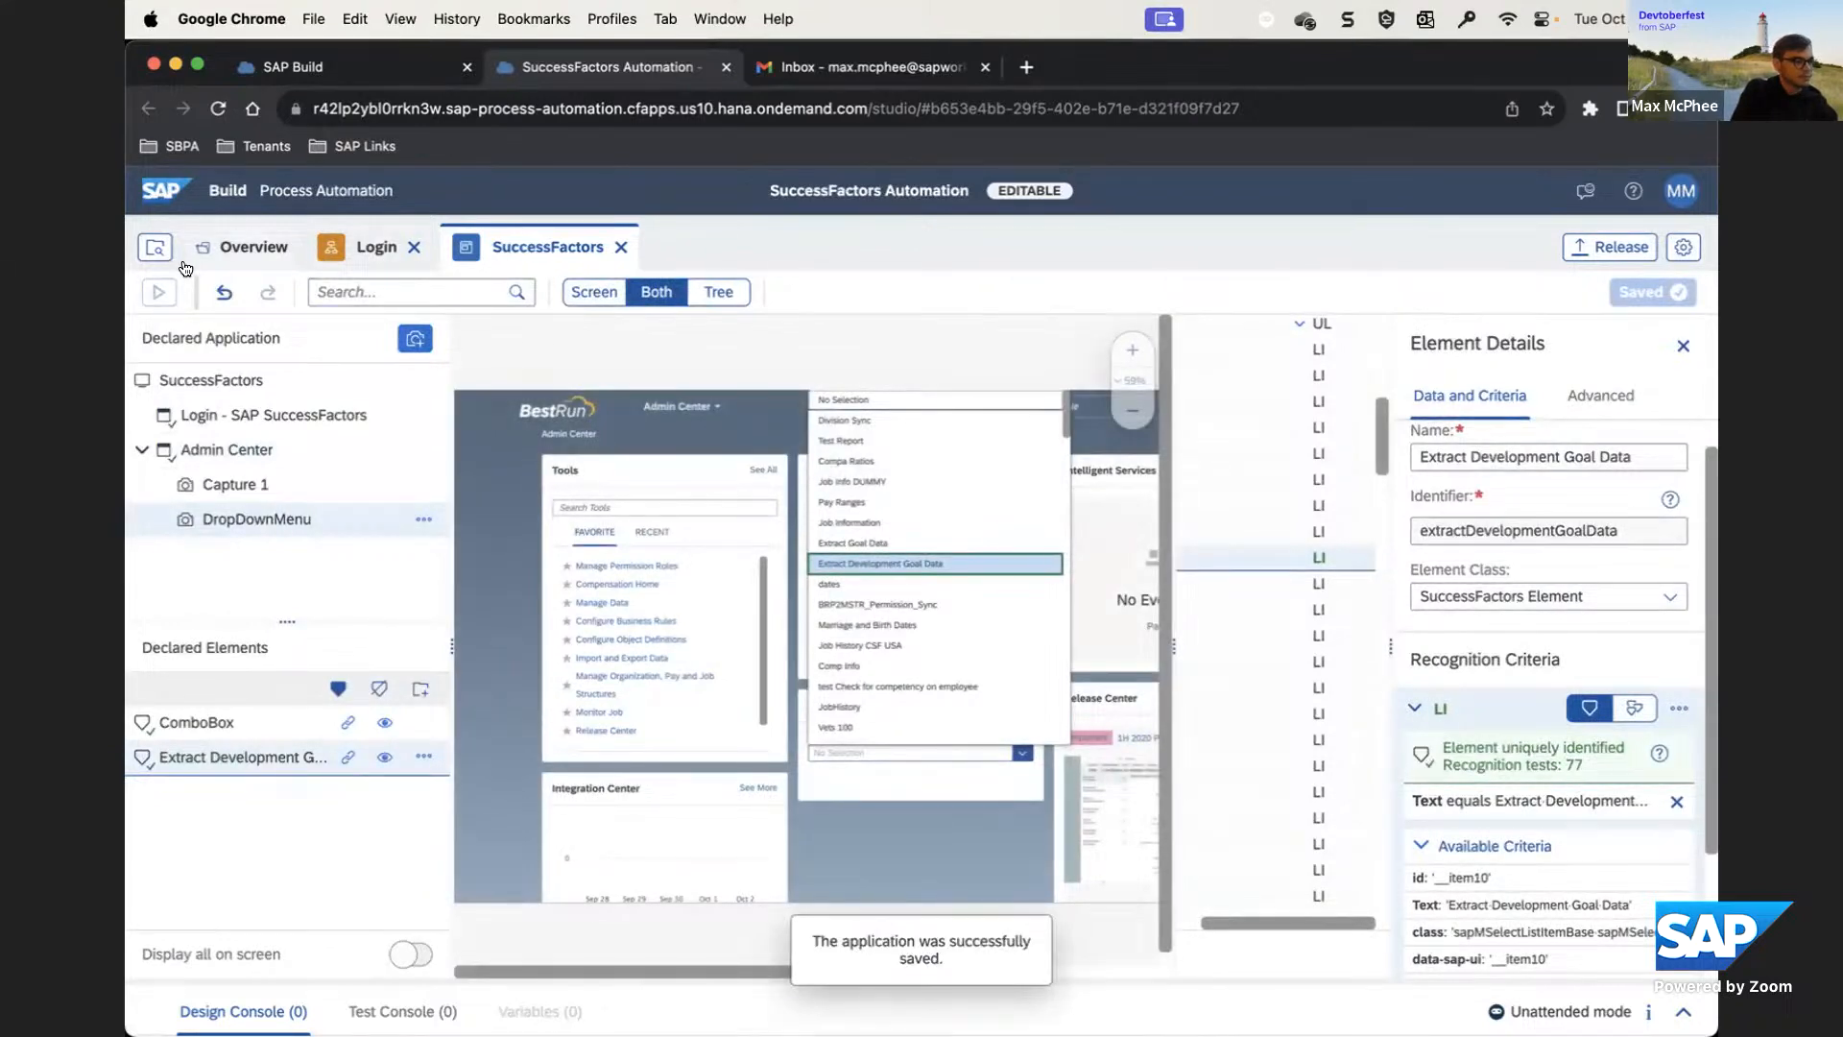
# Create an automation named ExtractGoalData in the project and close the project content overview
pyautogui.click(155, 248)
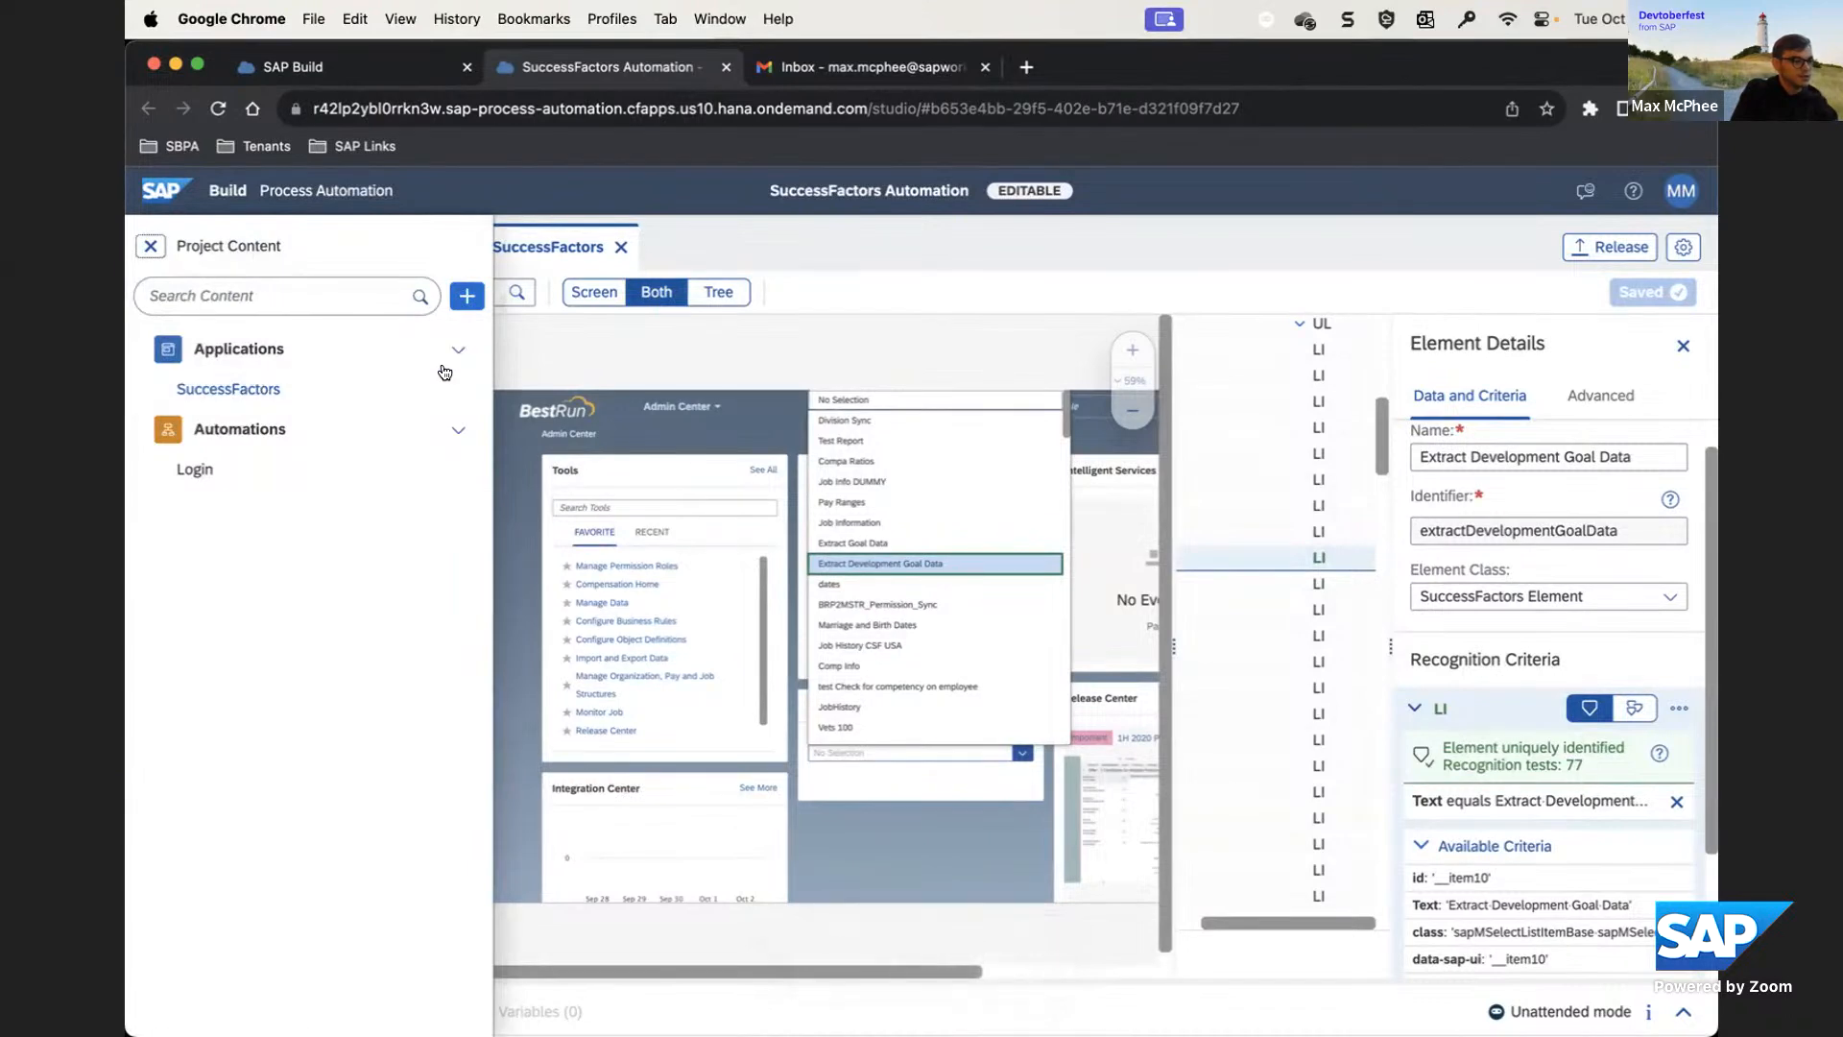
pyautogui.click(467, 295)
pyautogui.moveTo(495, 336)
pyautogui.click(608, 333)
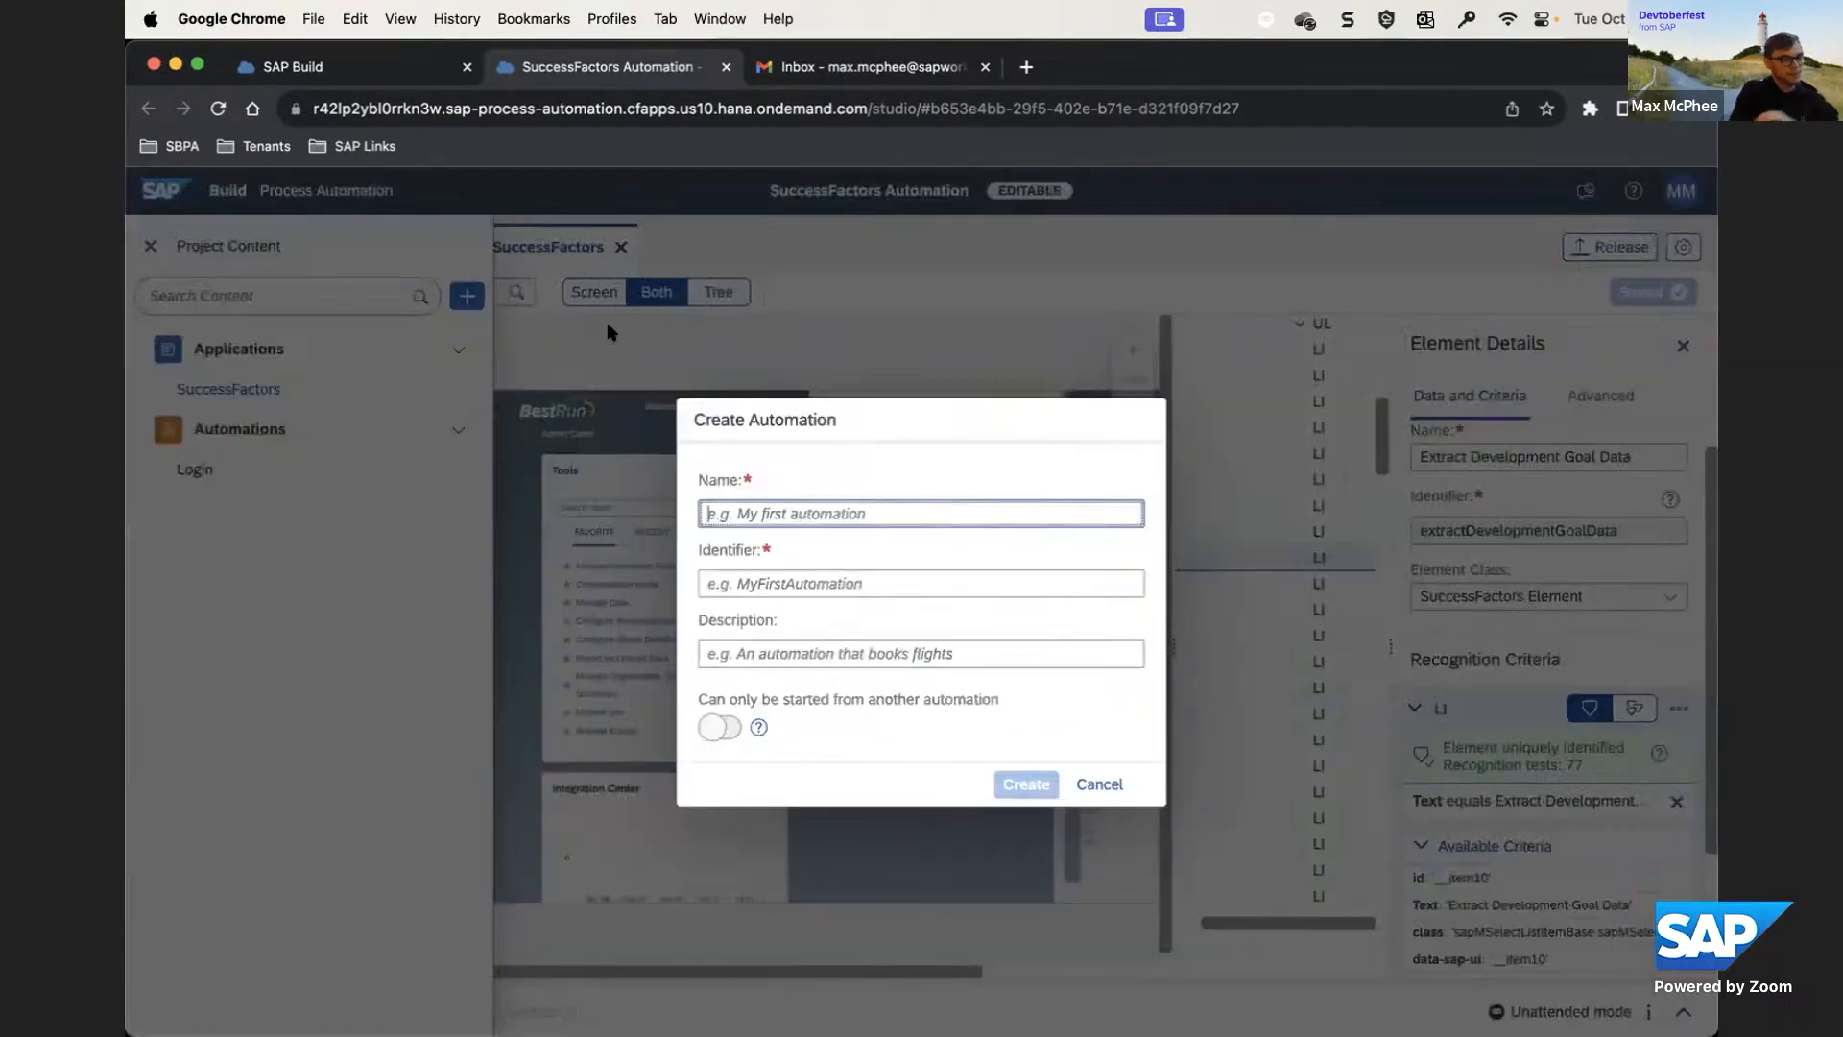
pyautogui.write('Extrac')
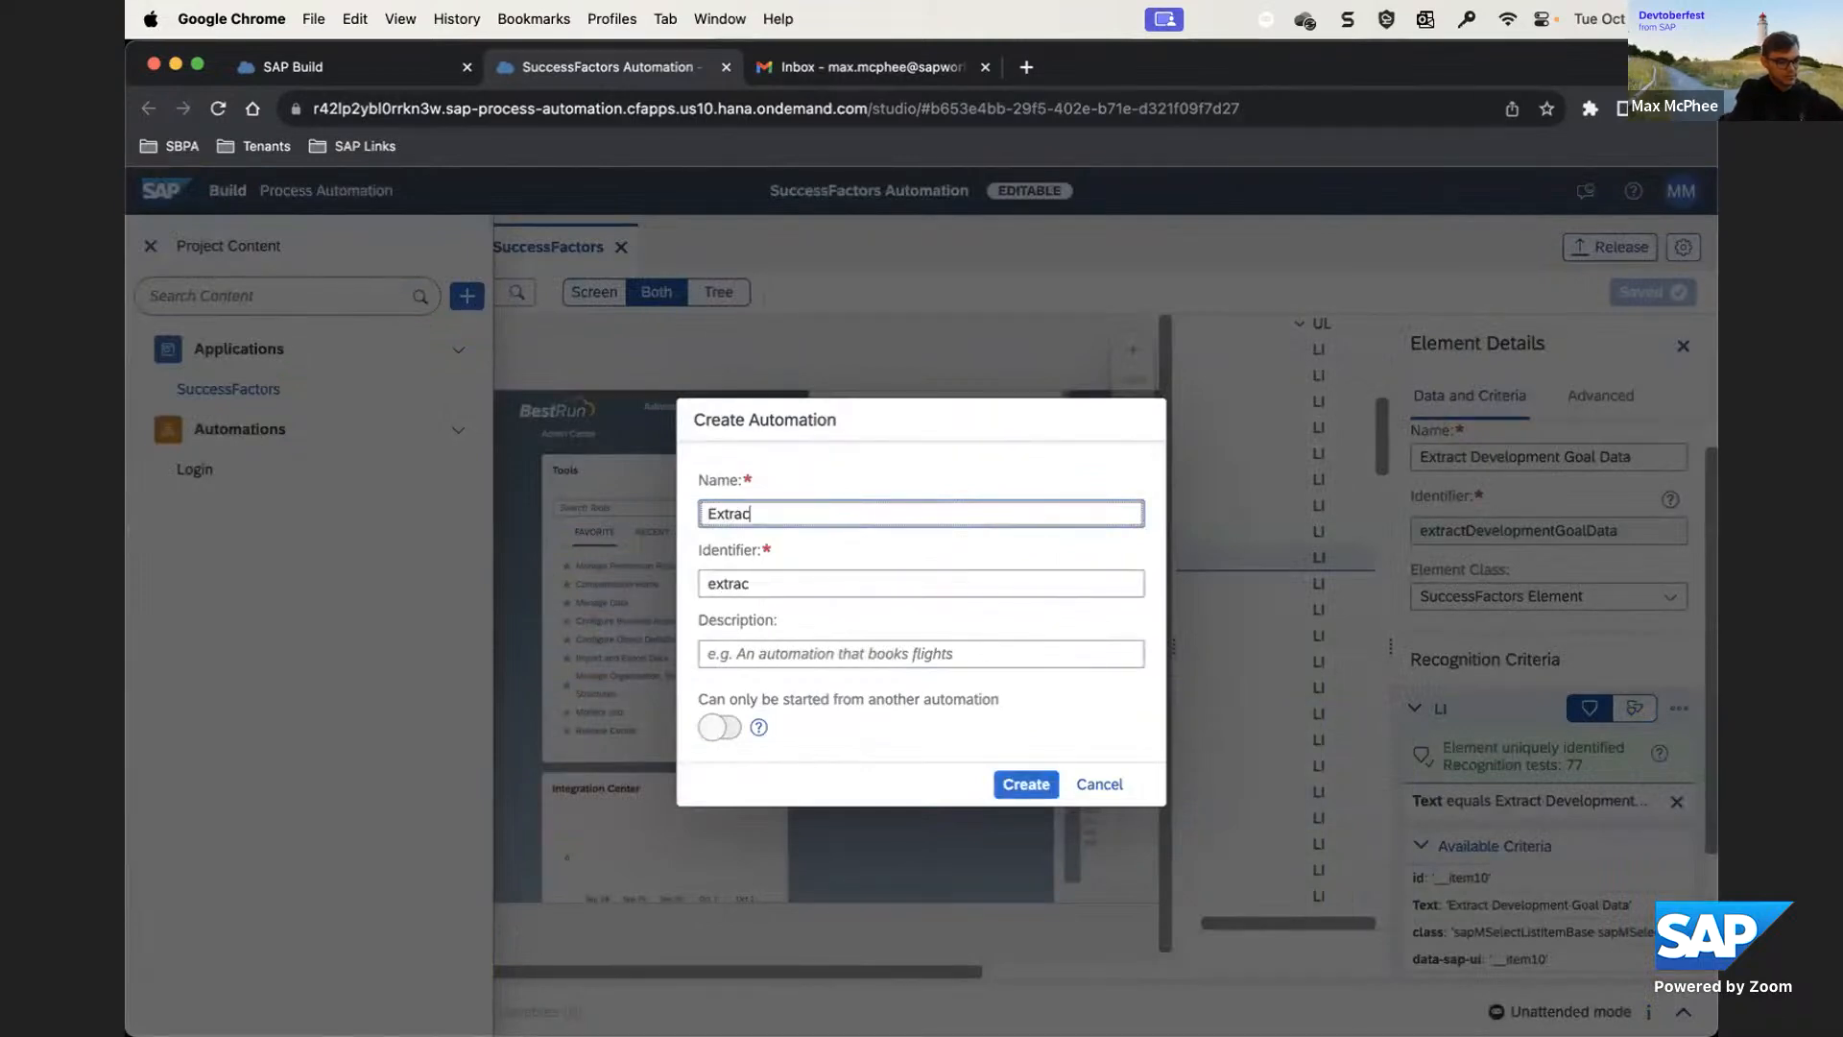
pyautogui.write('tGoalDa')
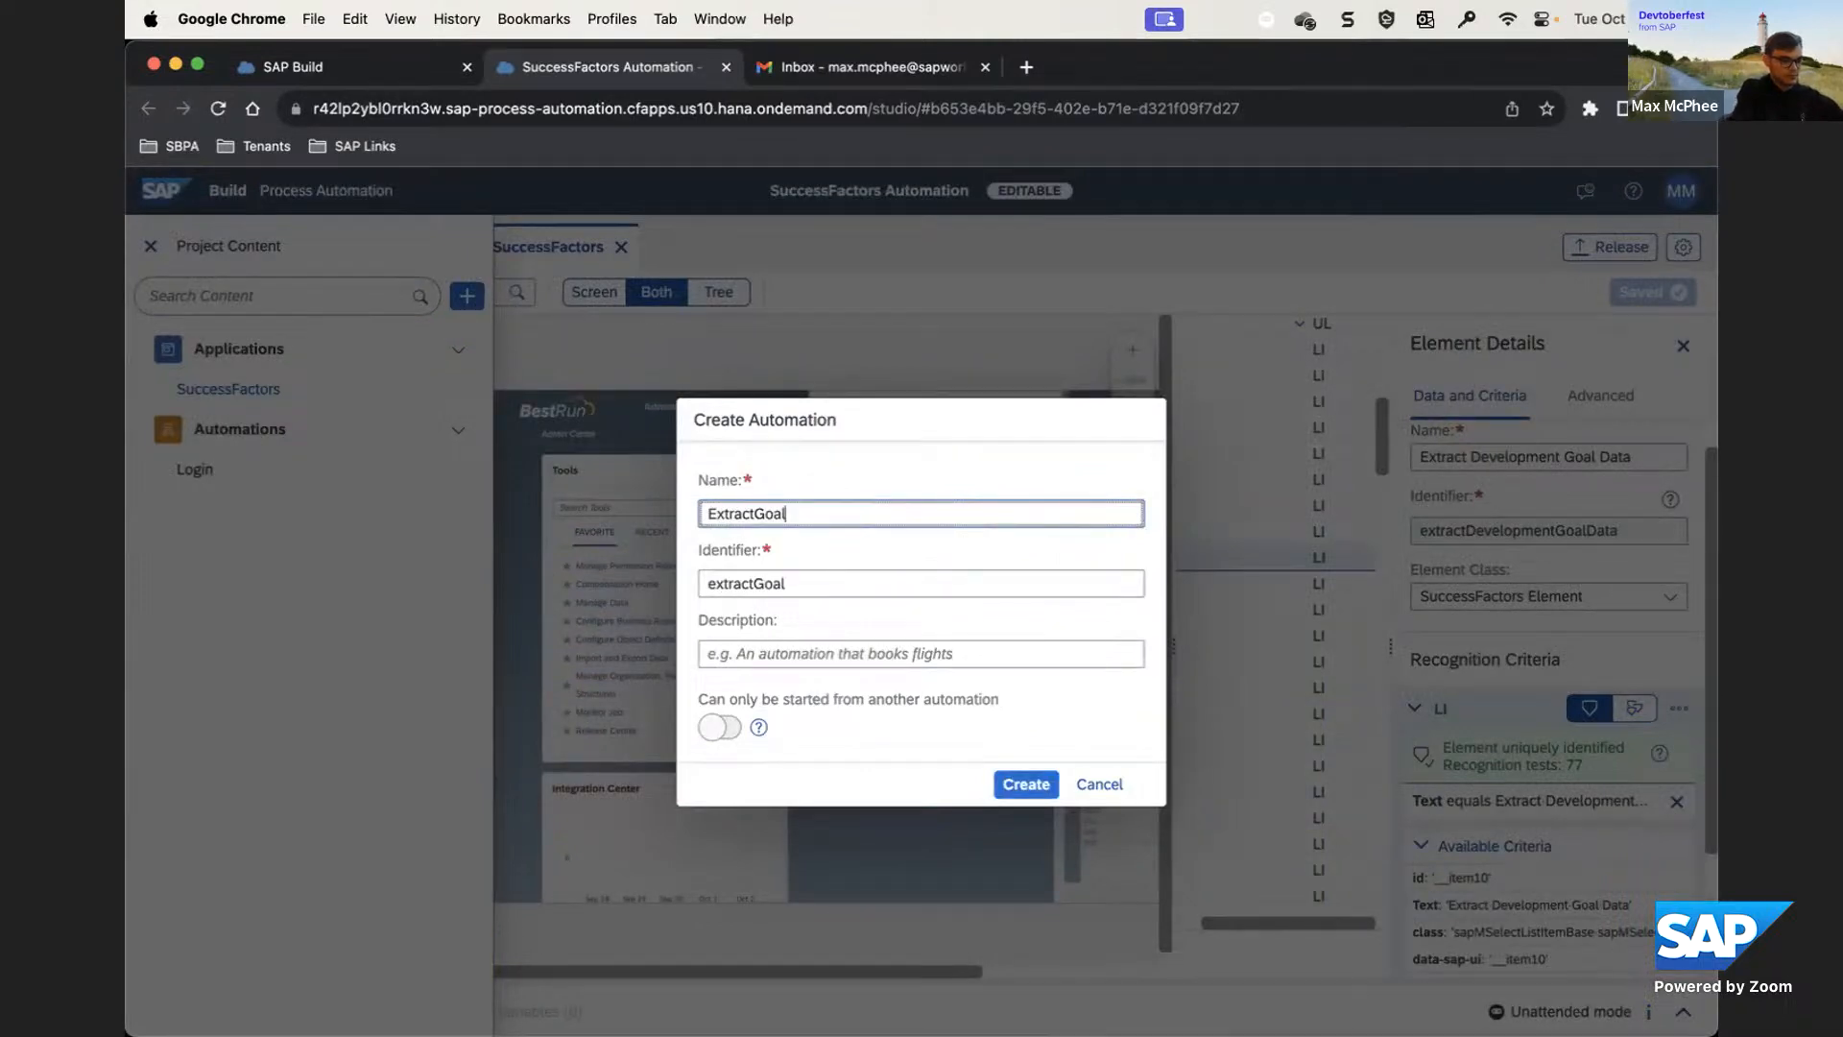
pyautogui.write('ta')
pyautogui.press('Return')
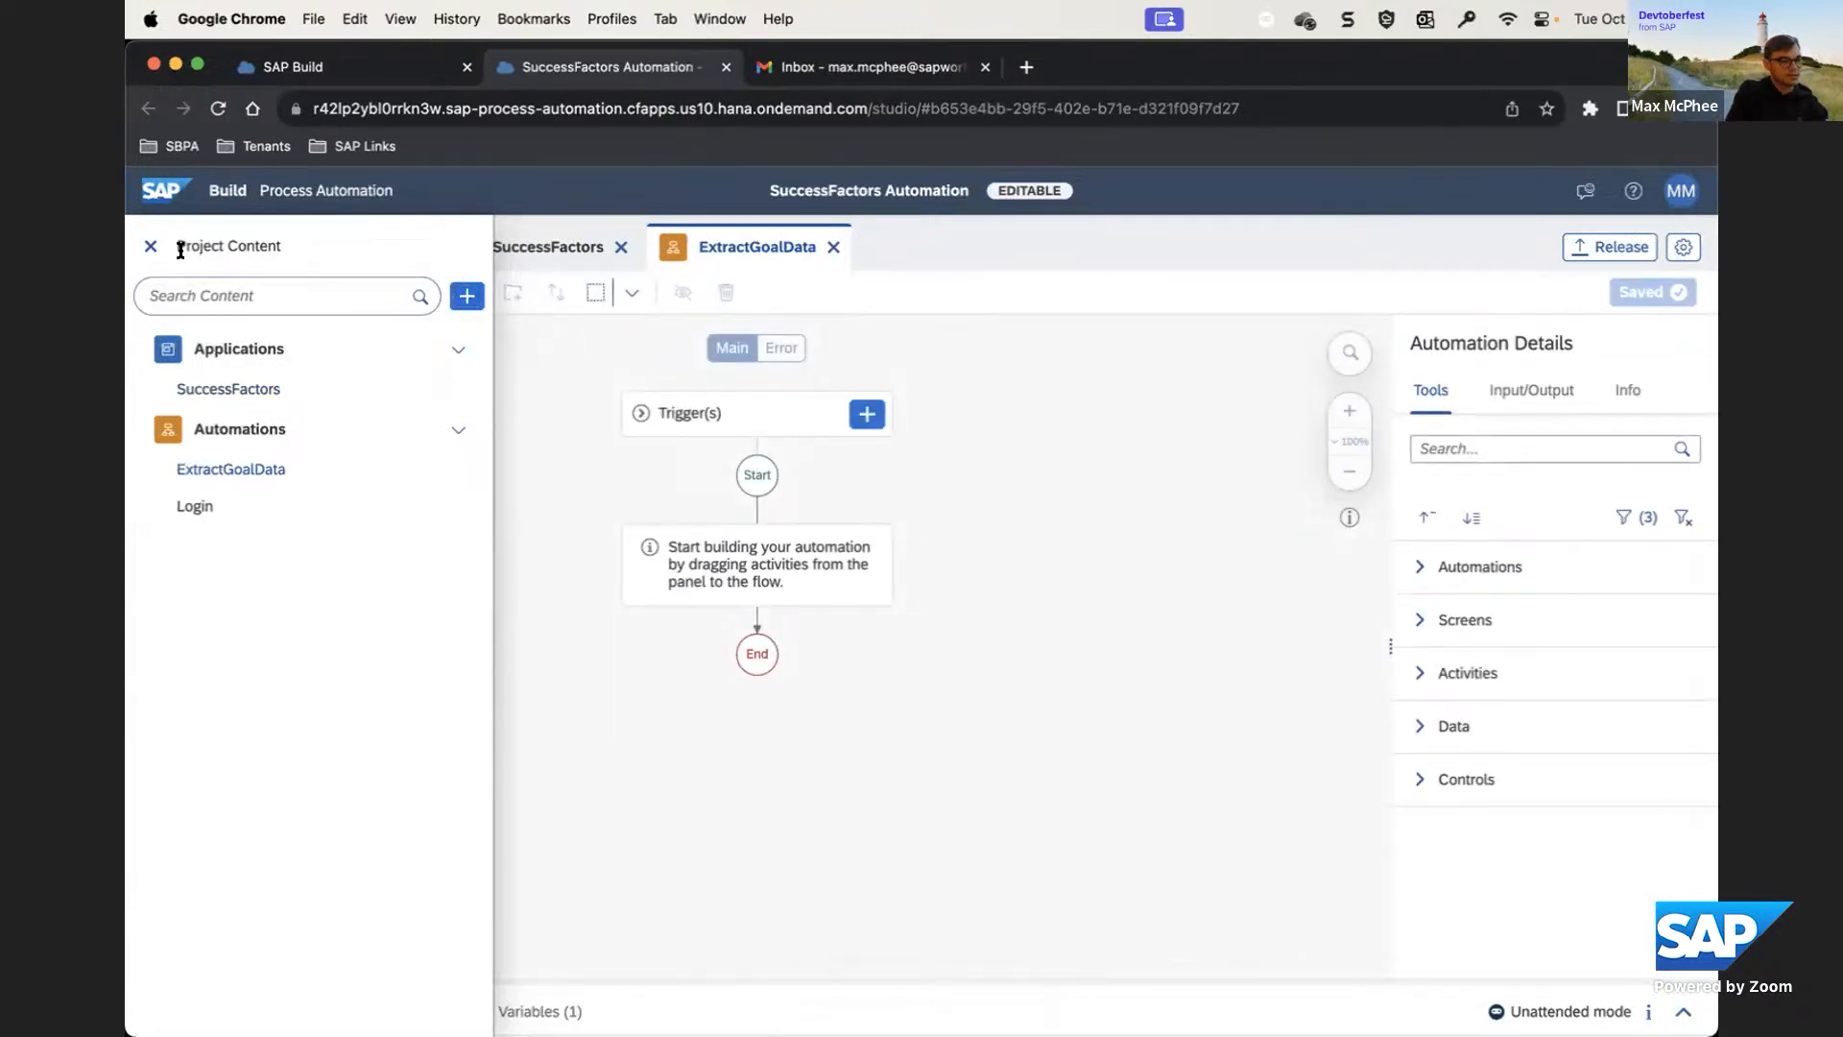
pyautogui.click(151, 246)
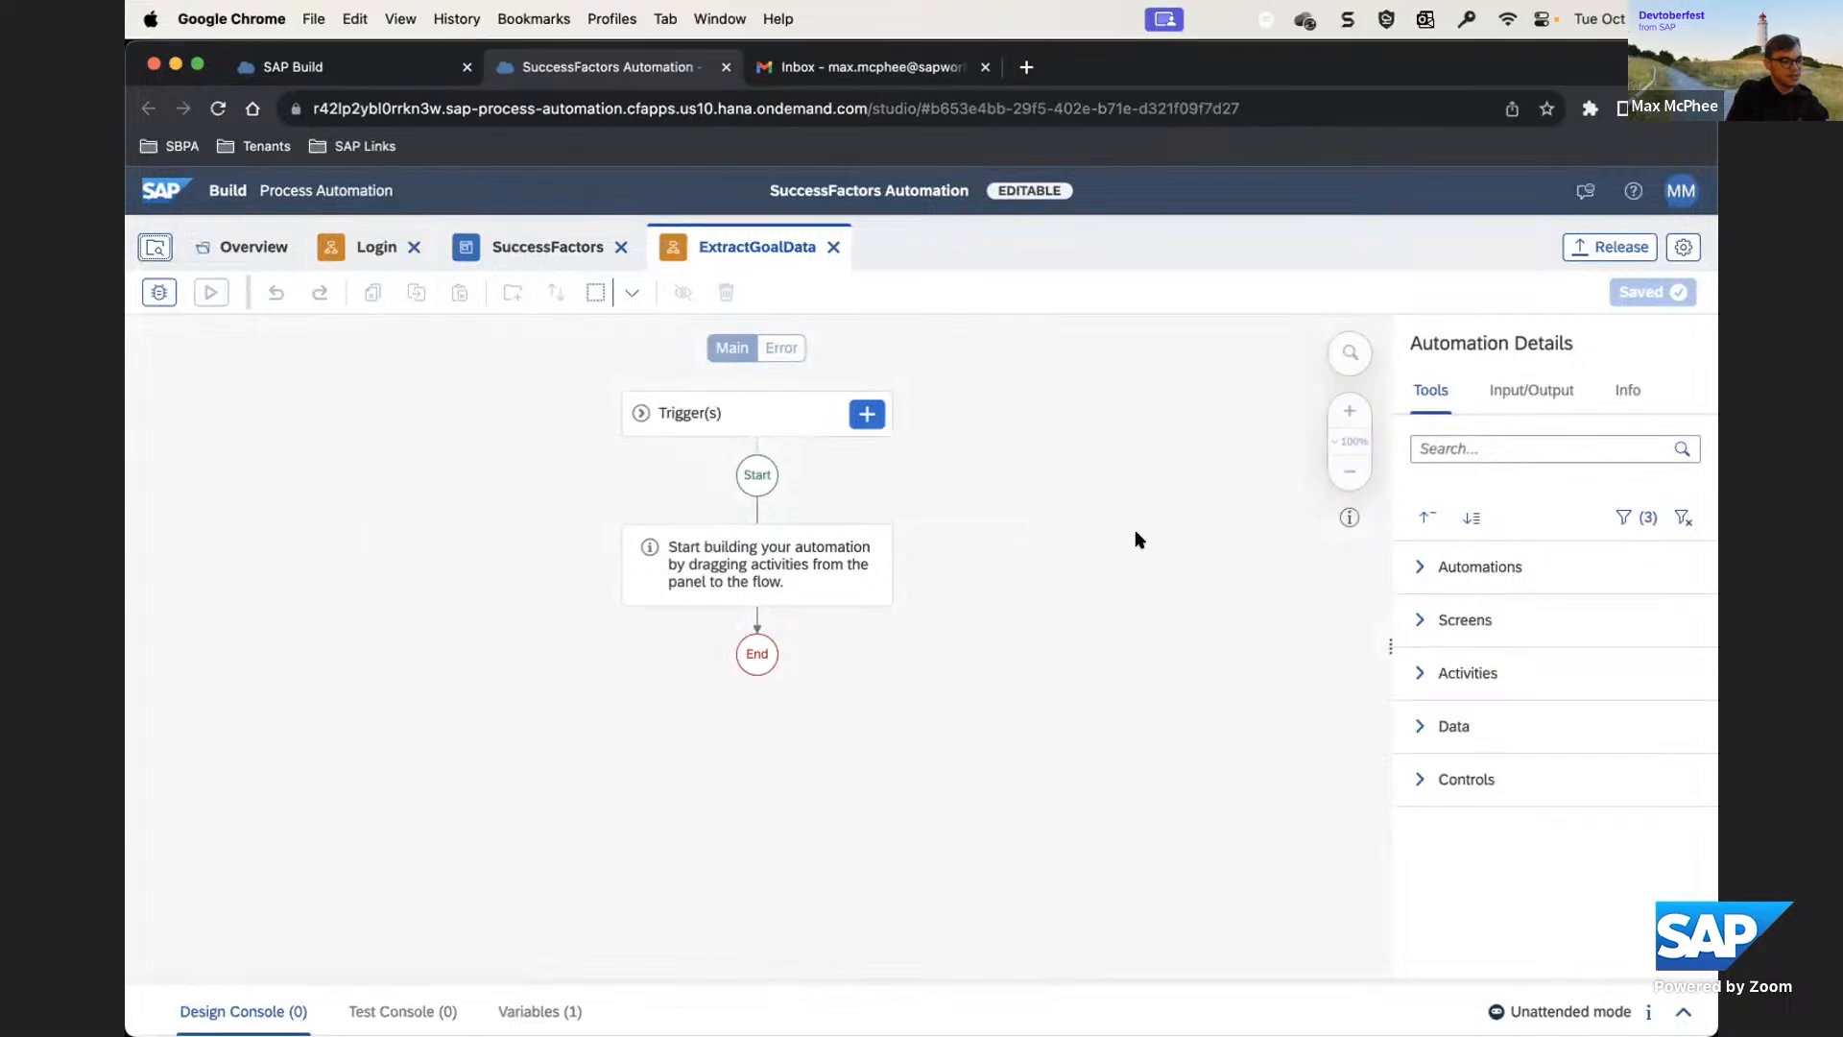
# Build the start of the ExtractGoalData flow by adding the Login automation followed by the Admin Center screen
pyautogui.click(1460, 568)
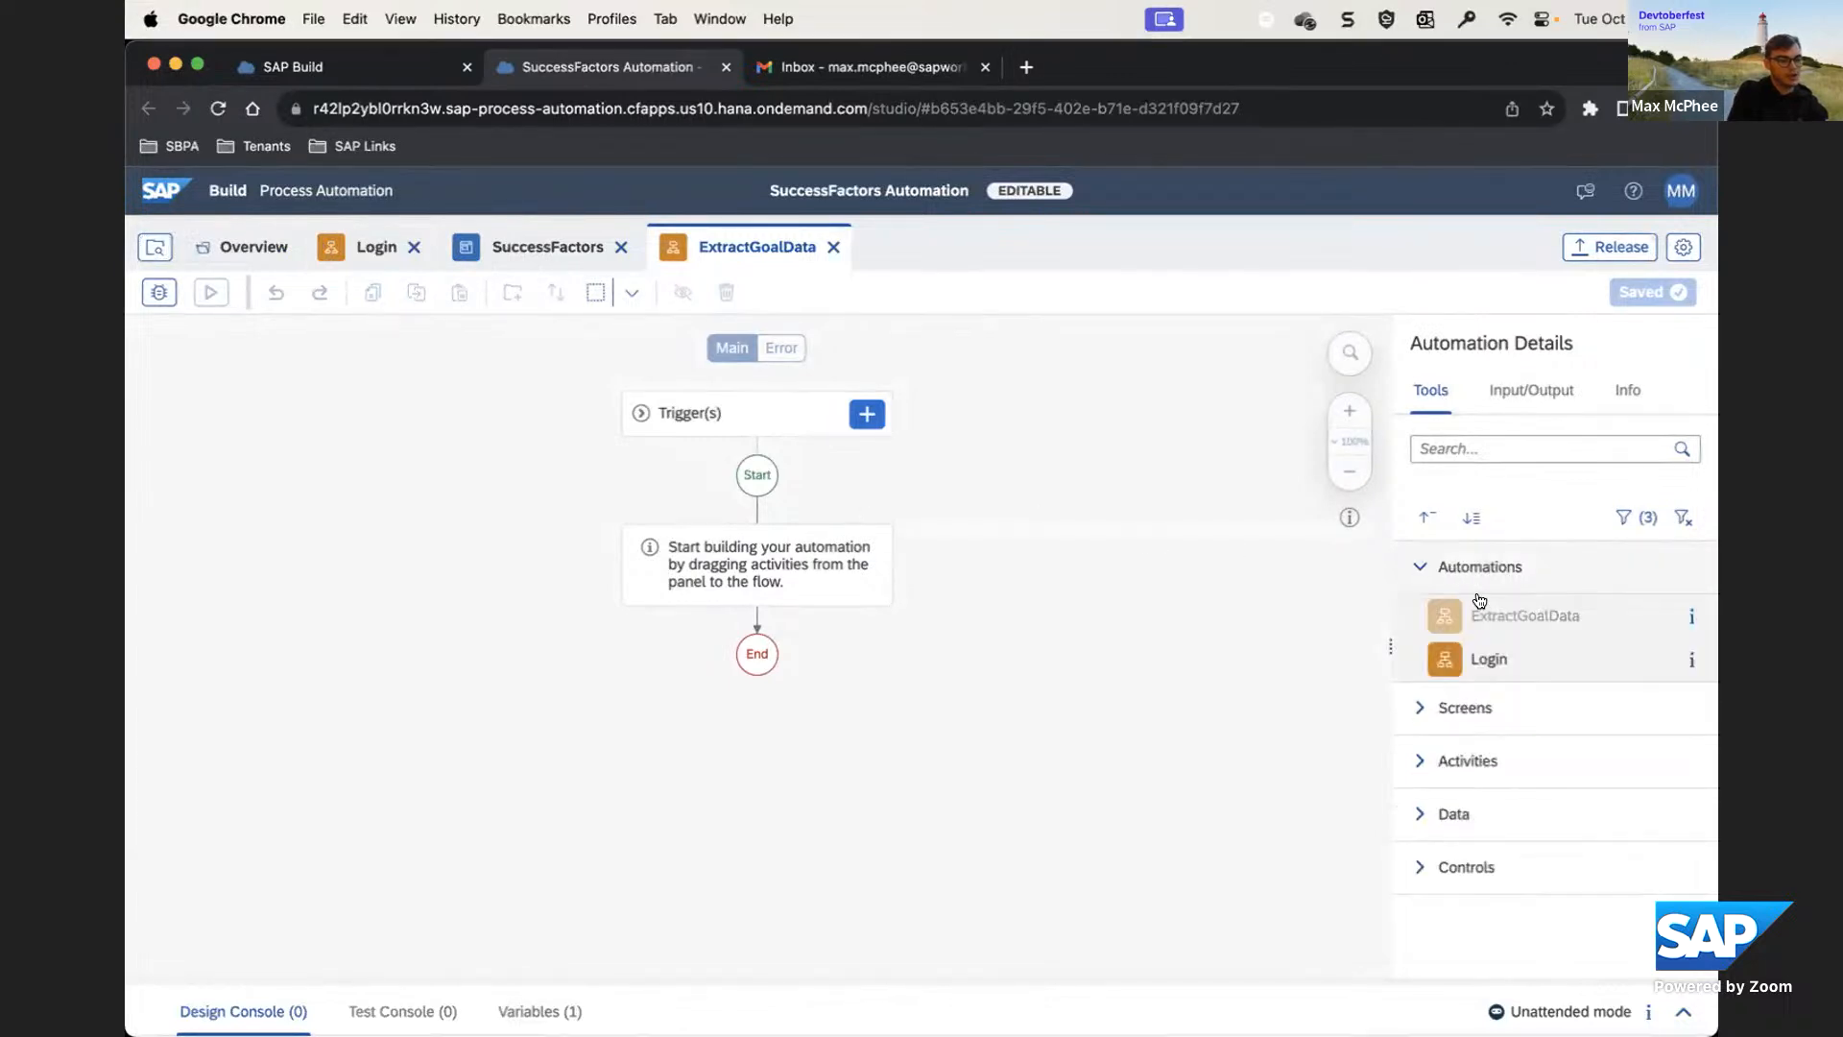
pyautogui.moveTo(1494, 657); pyautogui.dragTo(754, 564)
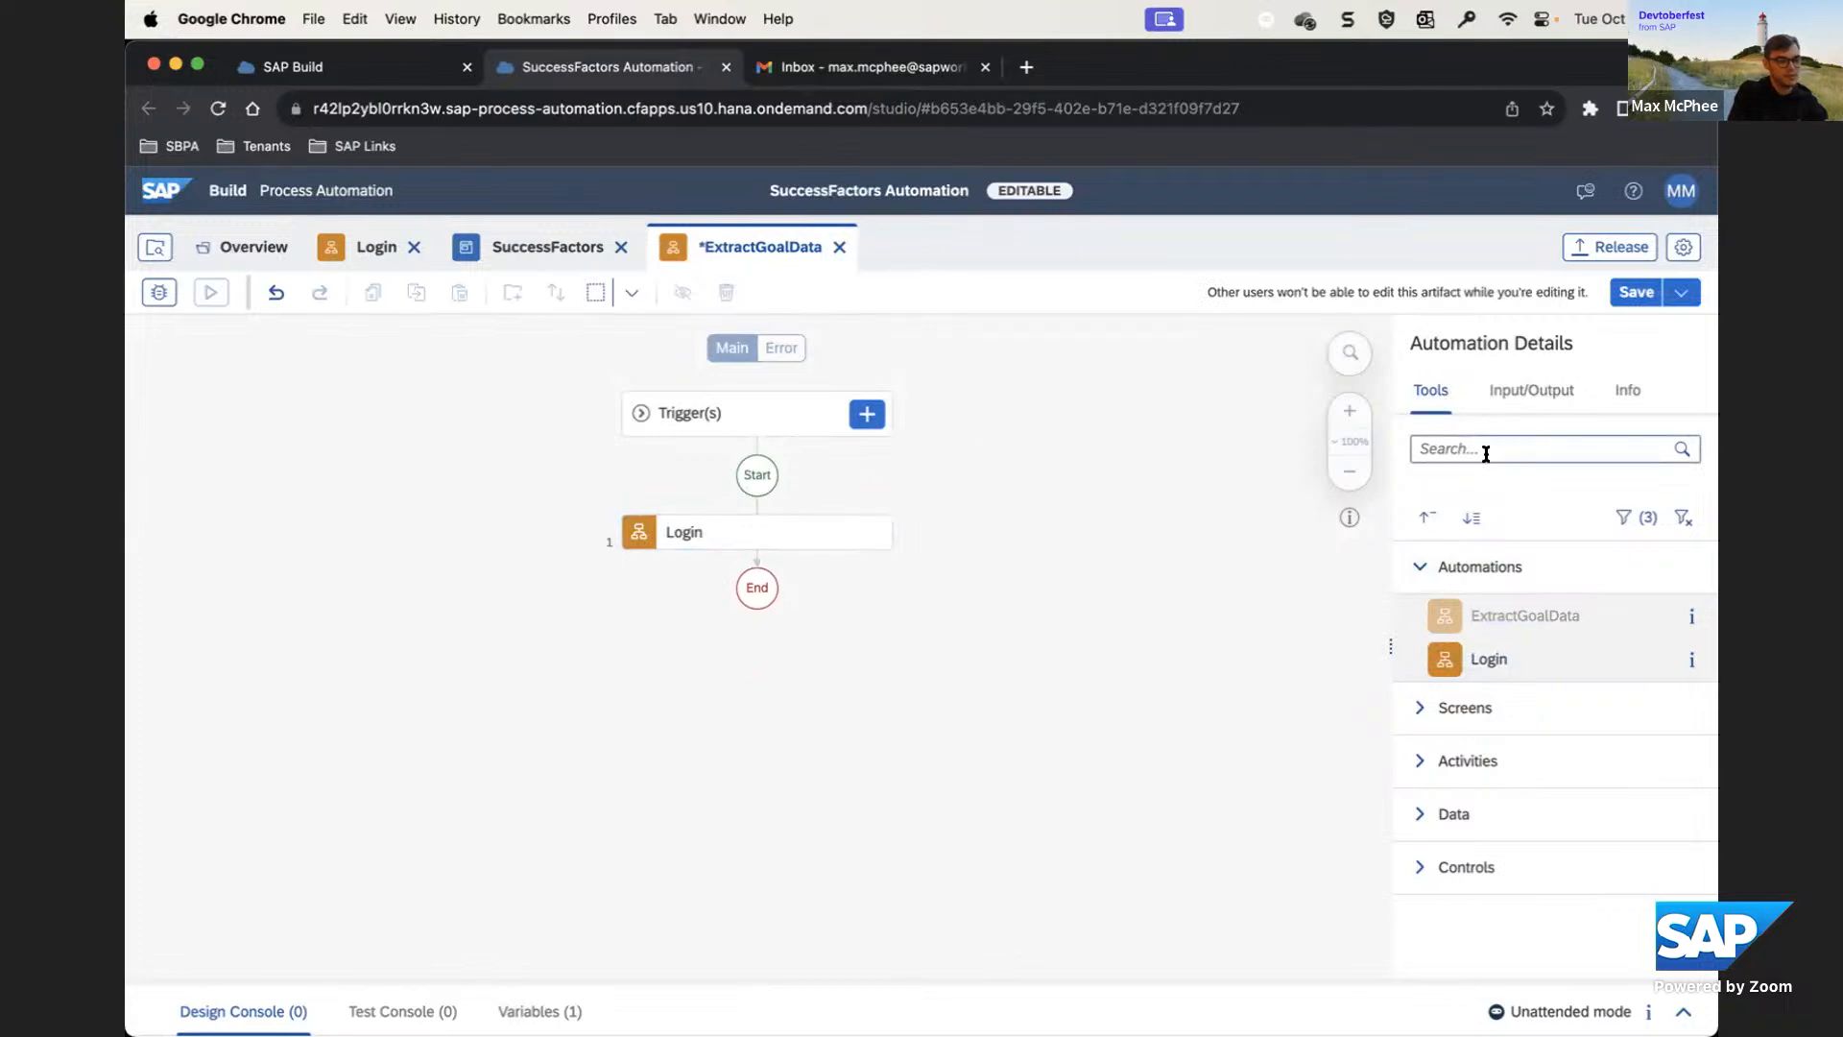
pyautogui.click(1421, 708)
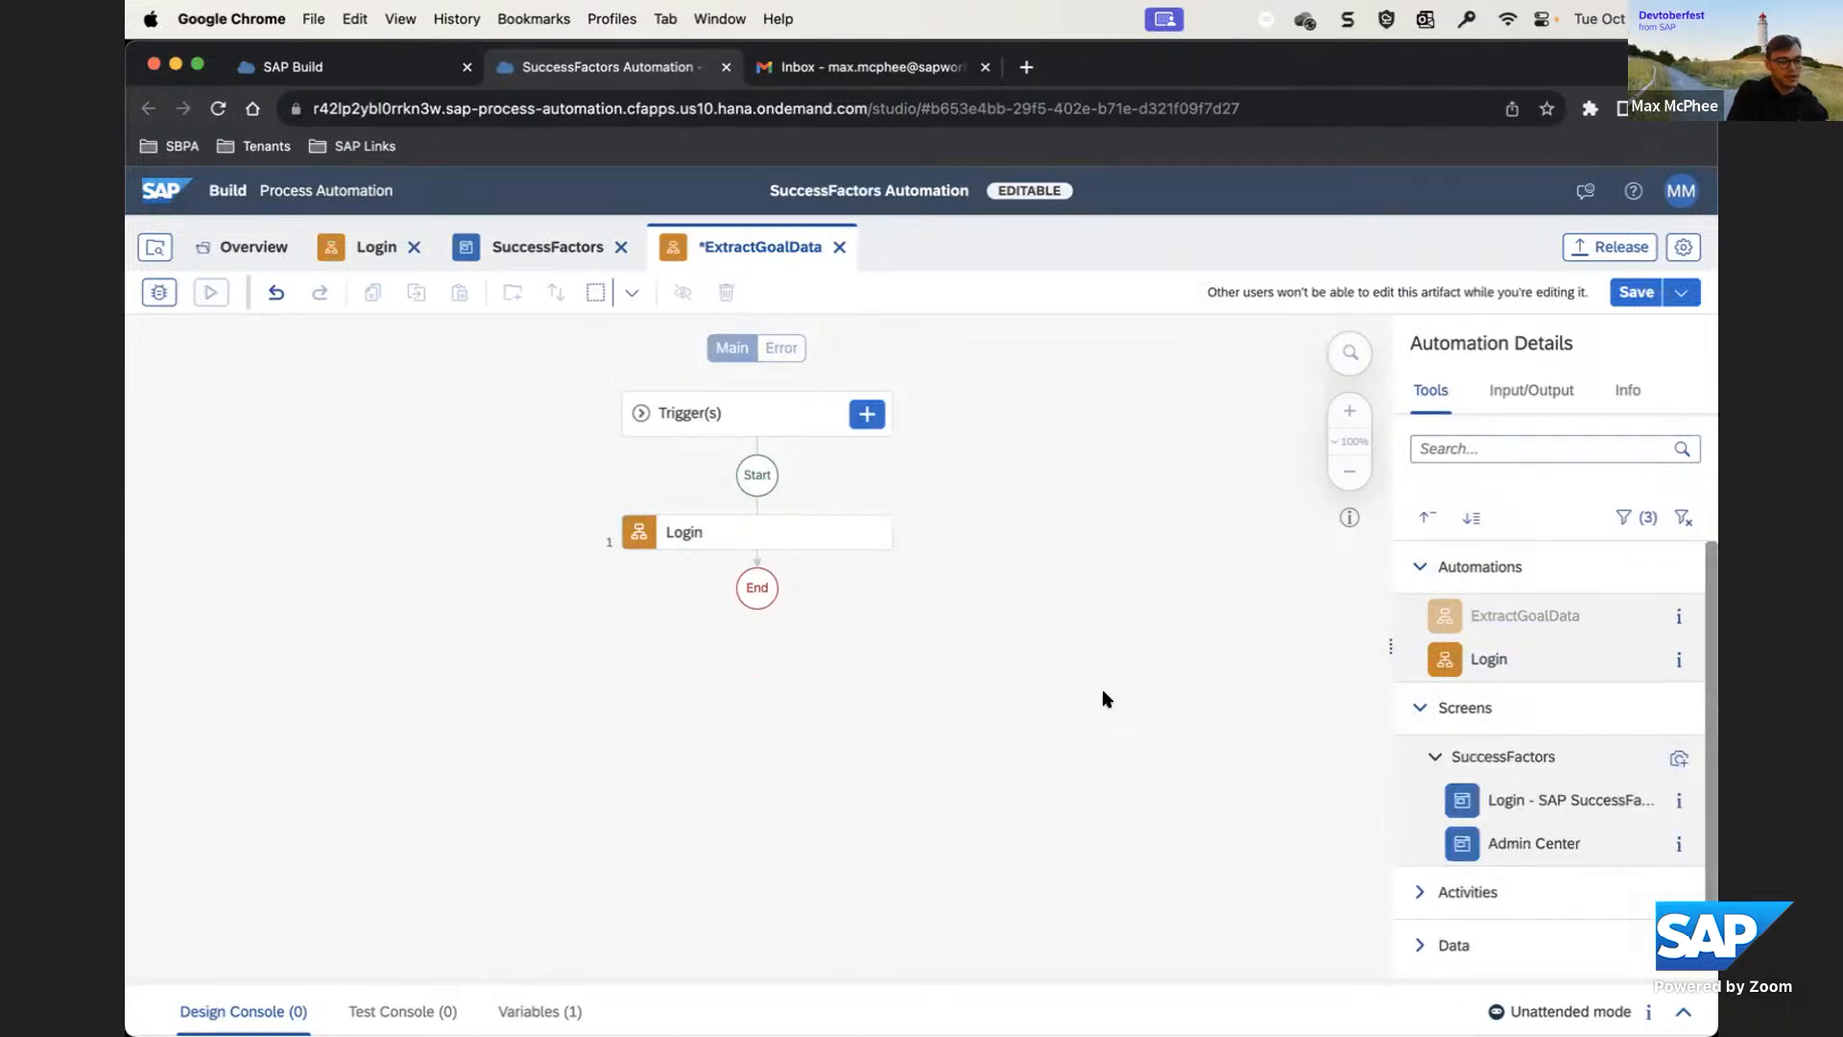
pyautogui.moveTo(1498, 843); pyautogui.dragTo(737, 566)
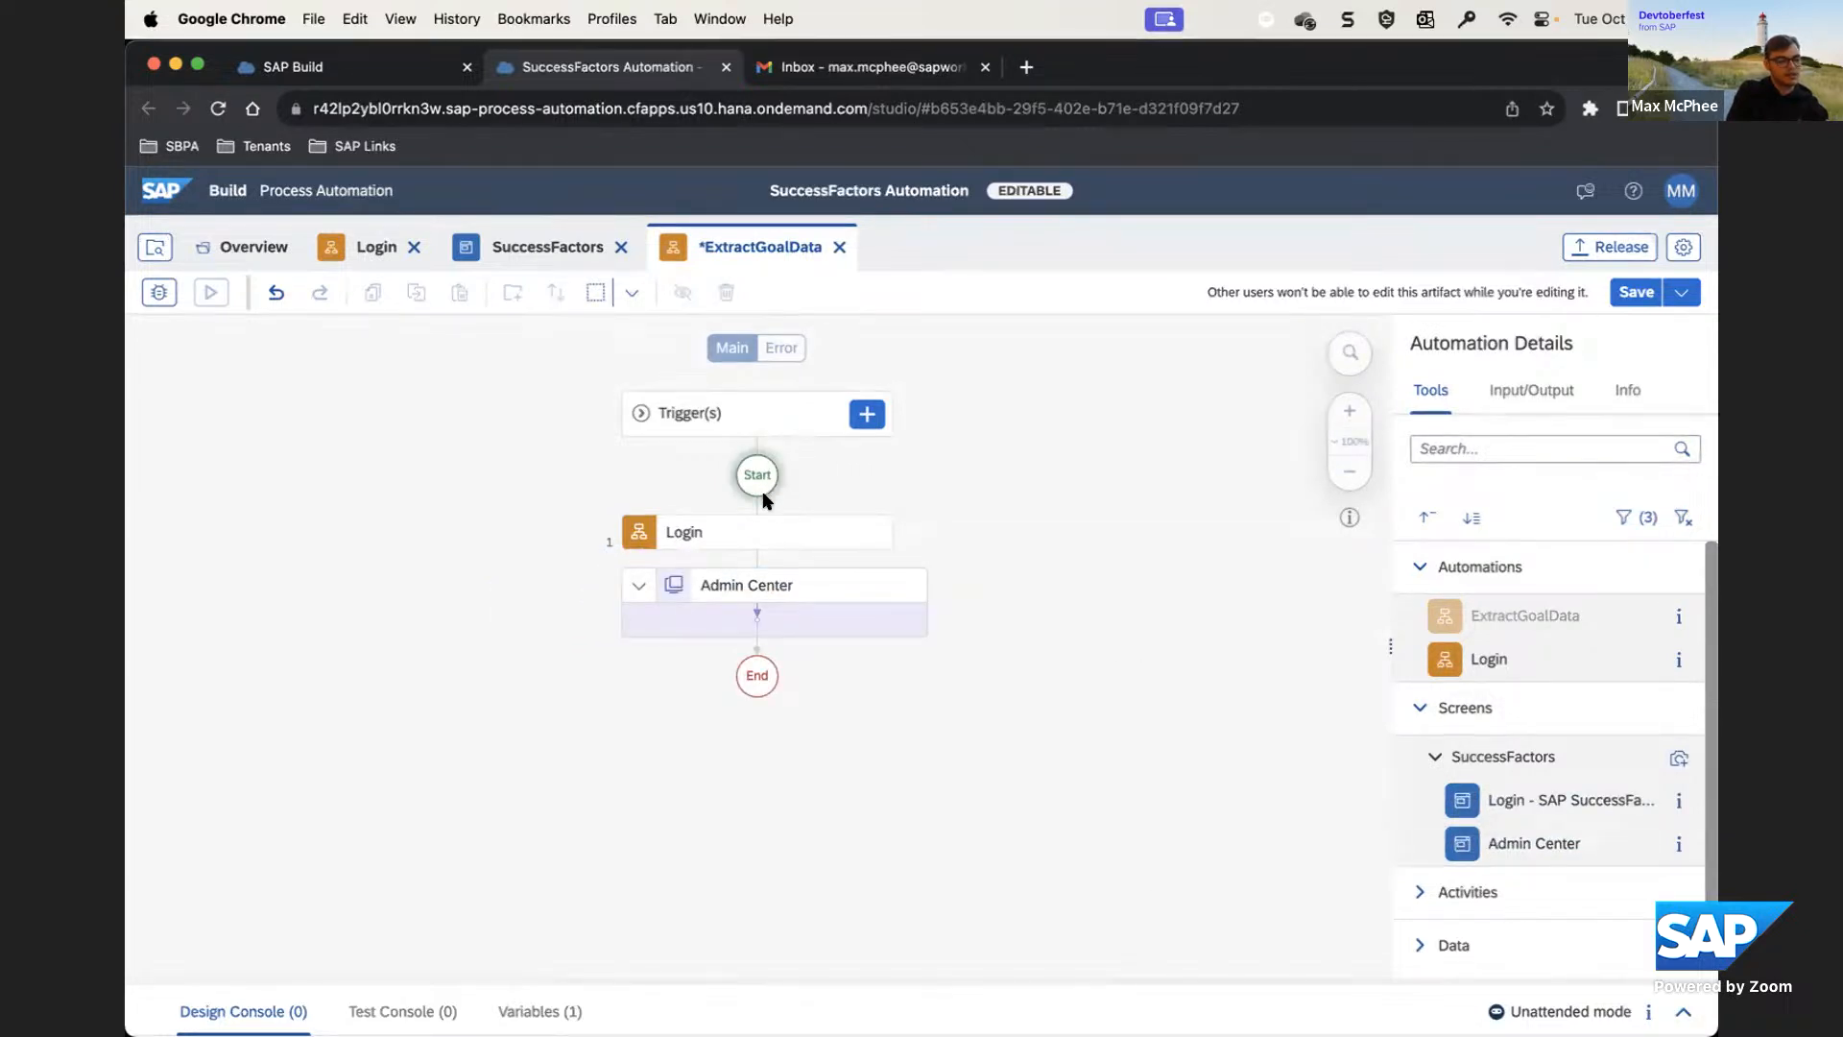
# Open the Admin Center screen's Capture 1 enlarged to the Reports area and check the filter options for the available tools
pyautogui.click(741, 588)
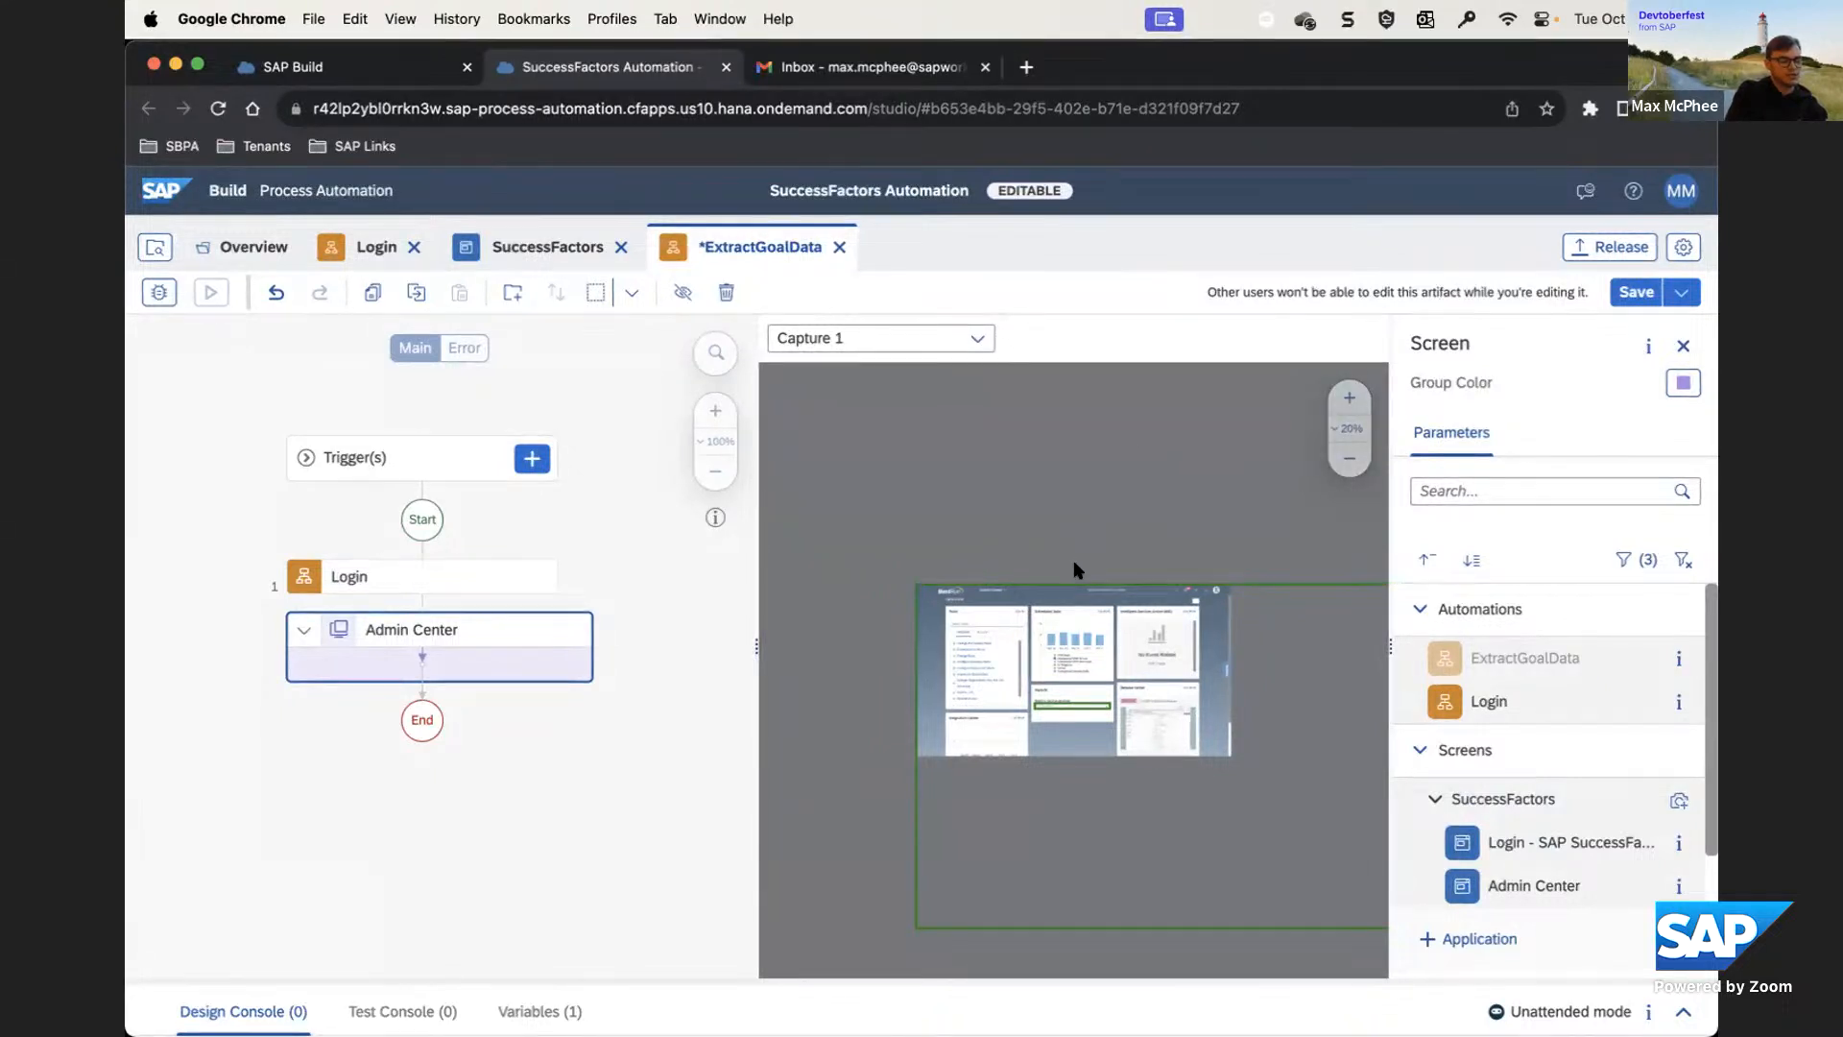
pyautogui.click(1350, 398)
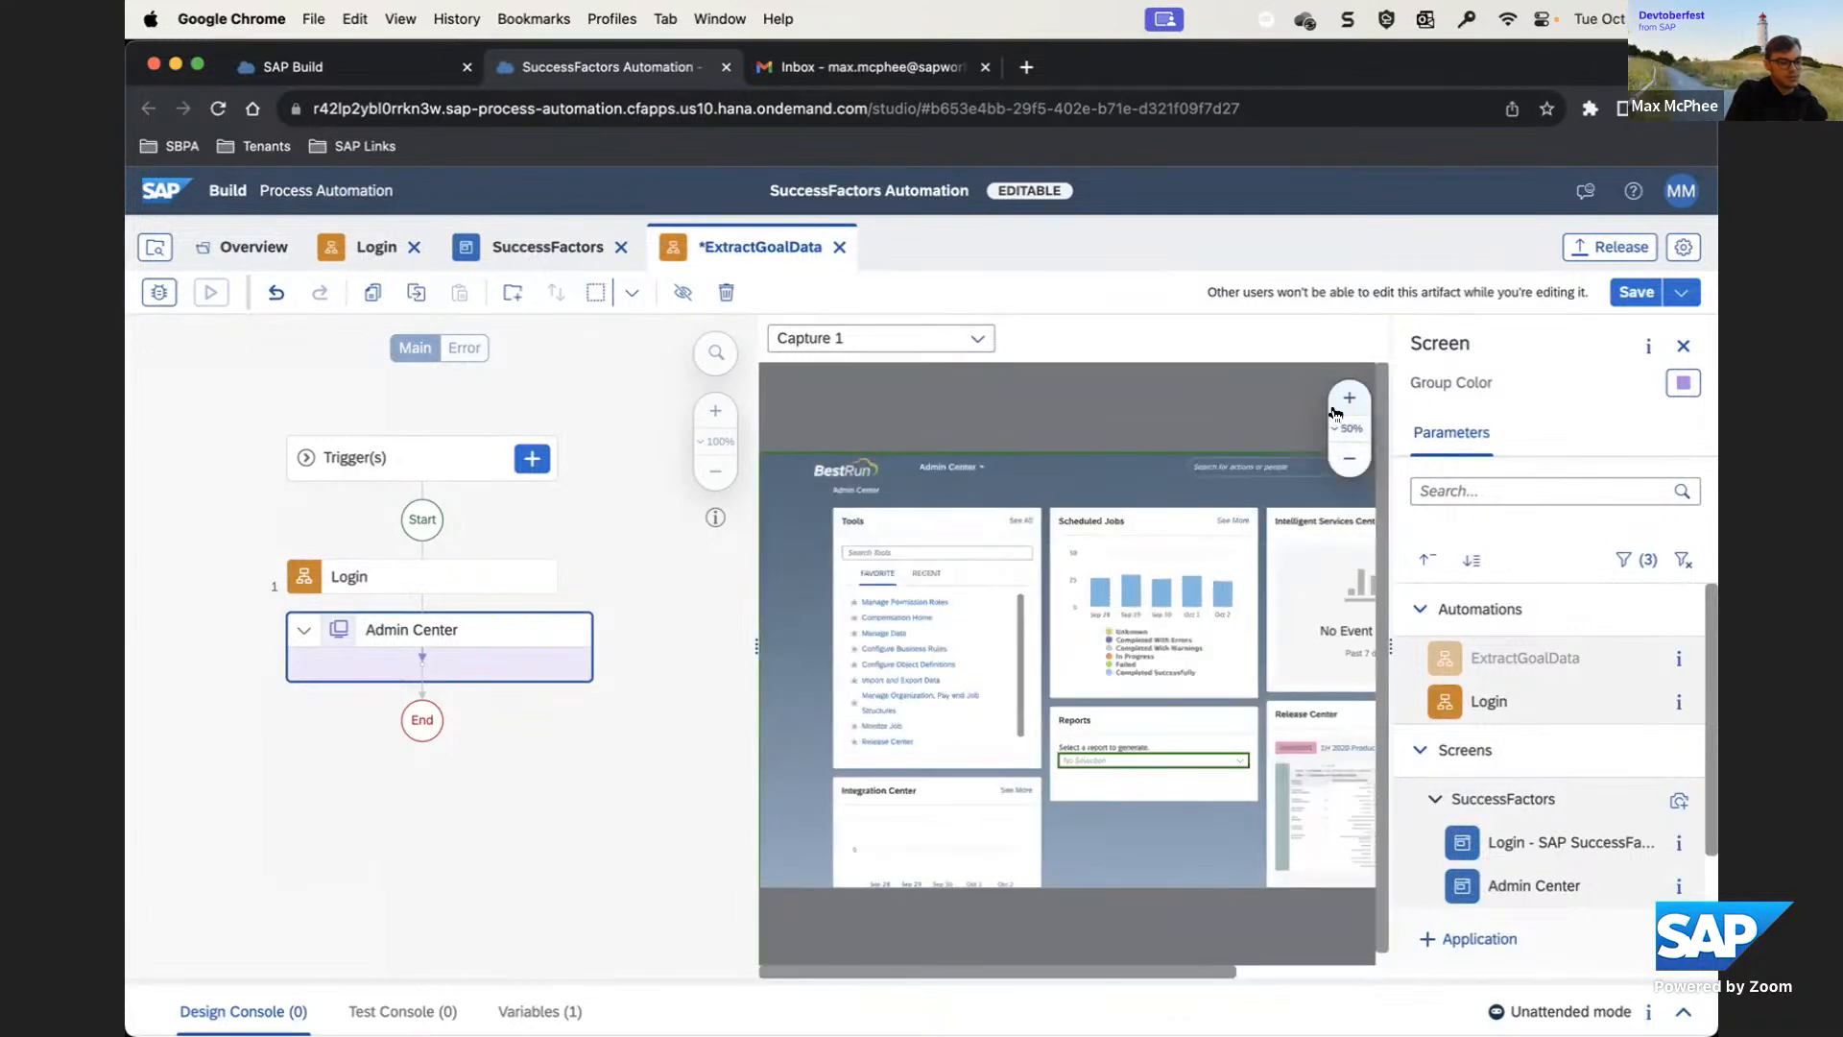
pyautogui.hscroll(2, 1244, 632)
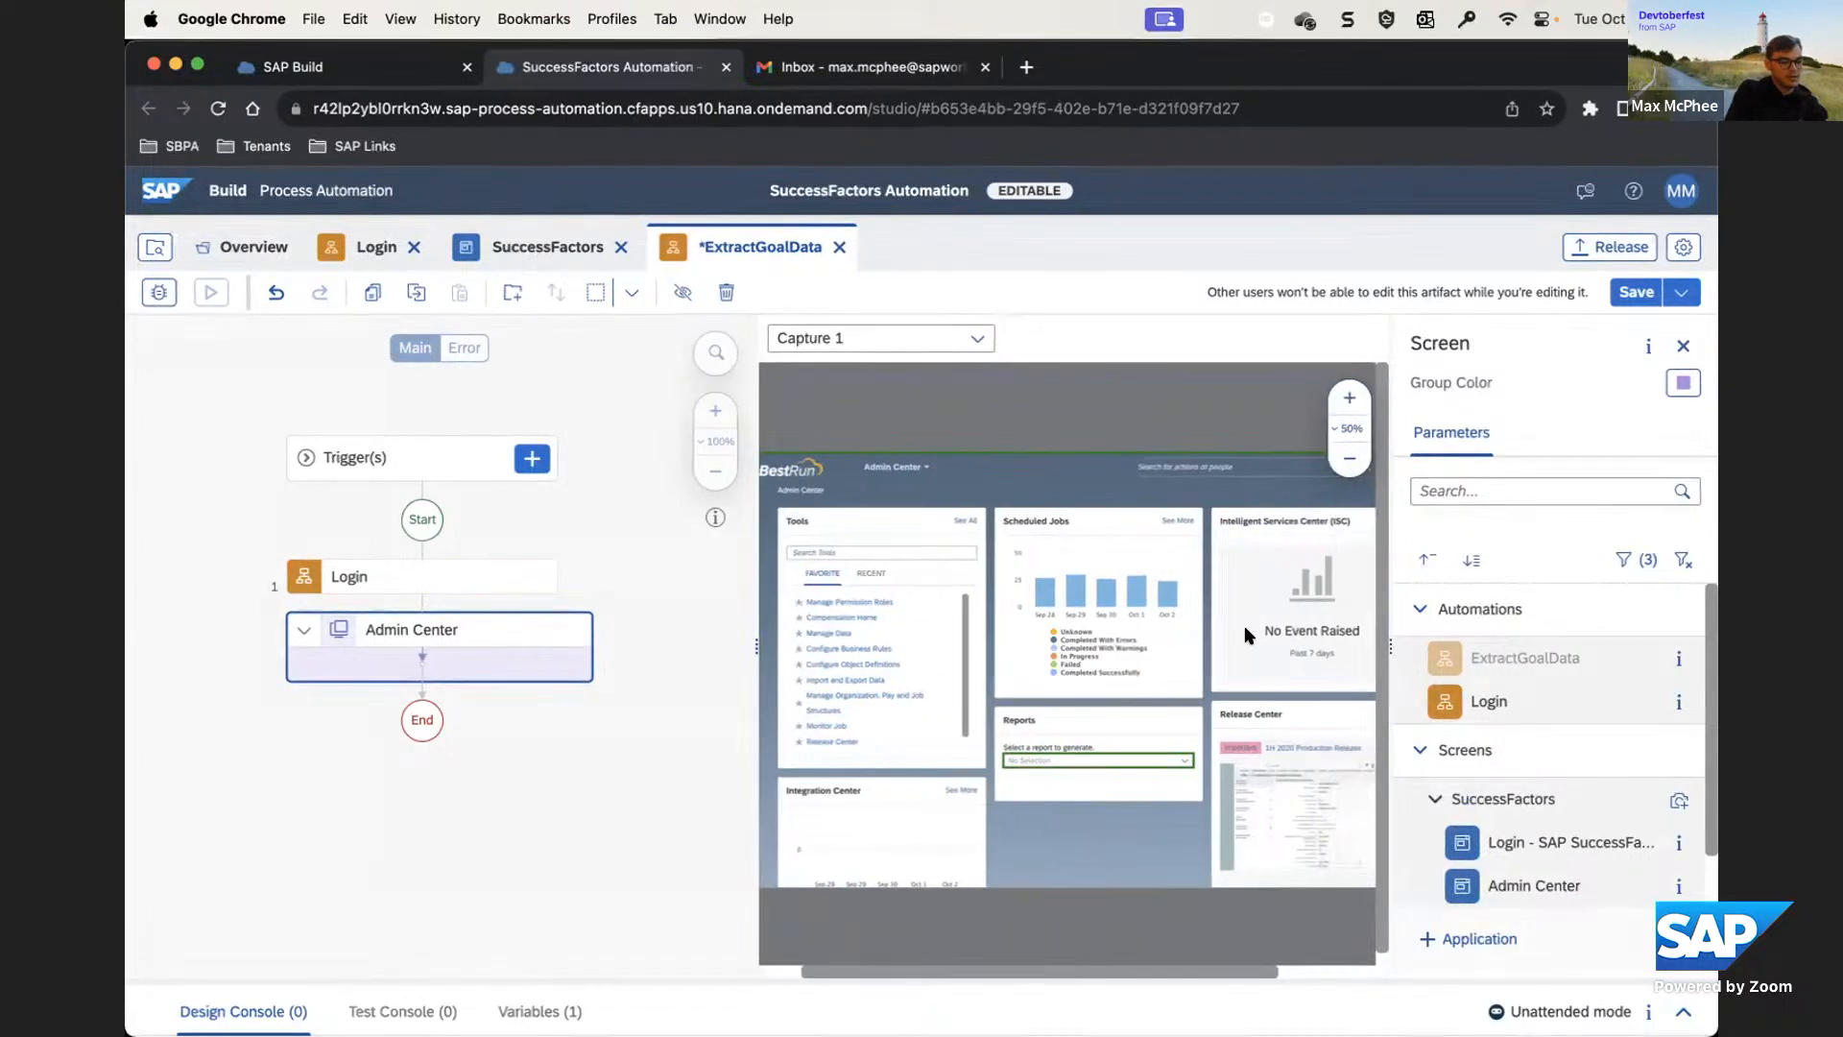
pyautogui.scroll(-1, 1246, 636)
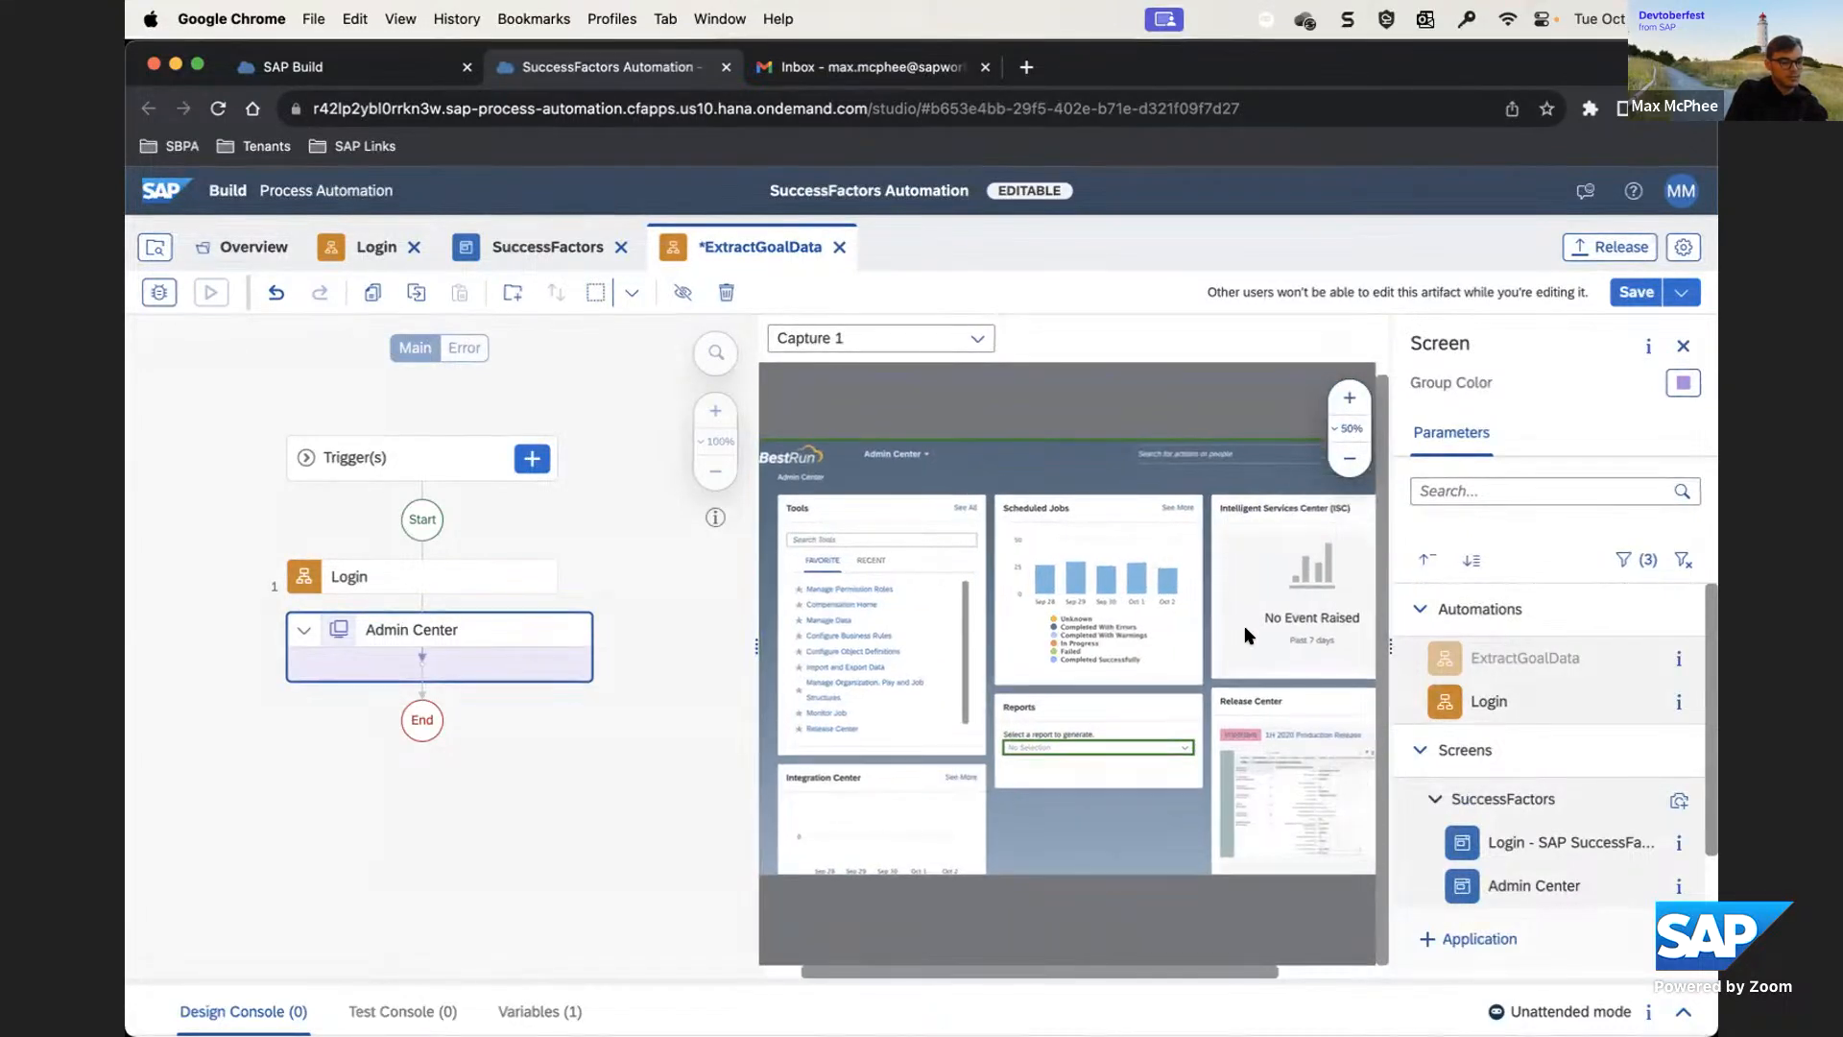
pyautogui.click(1350, 398)
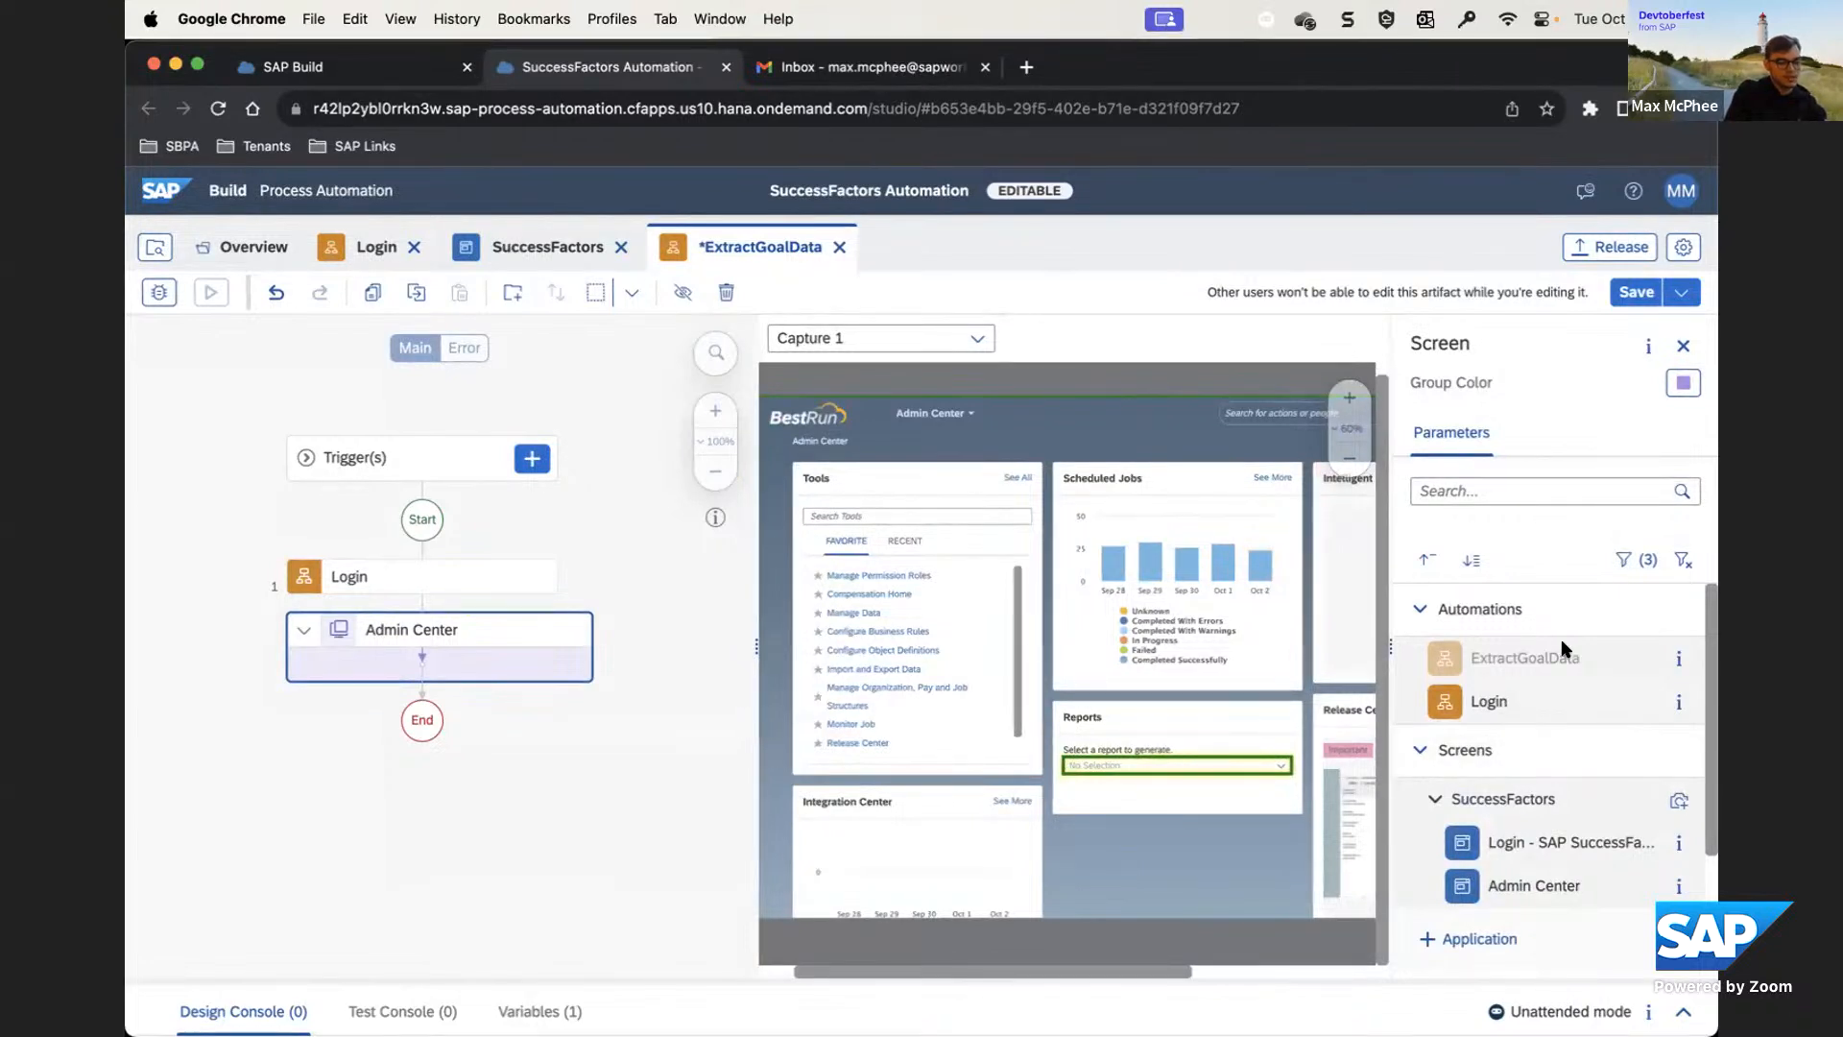
pyautogui.click(1420, 609)
pyautogui.click(1420, 656)
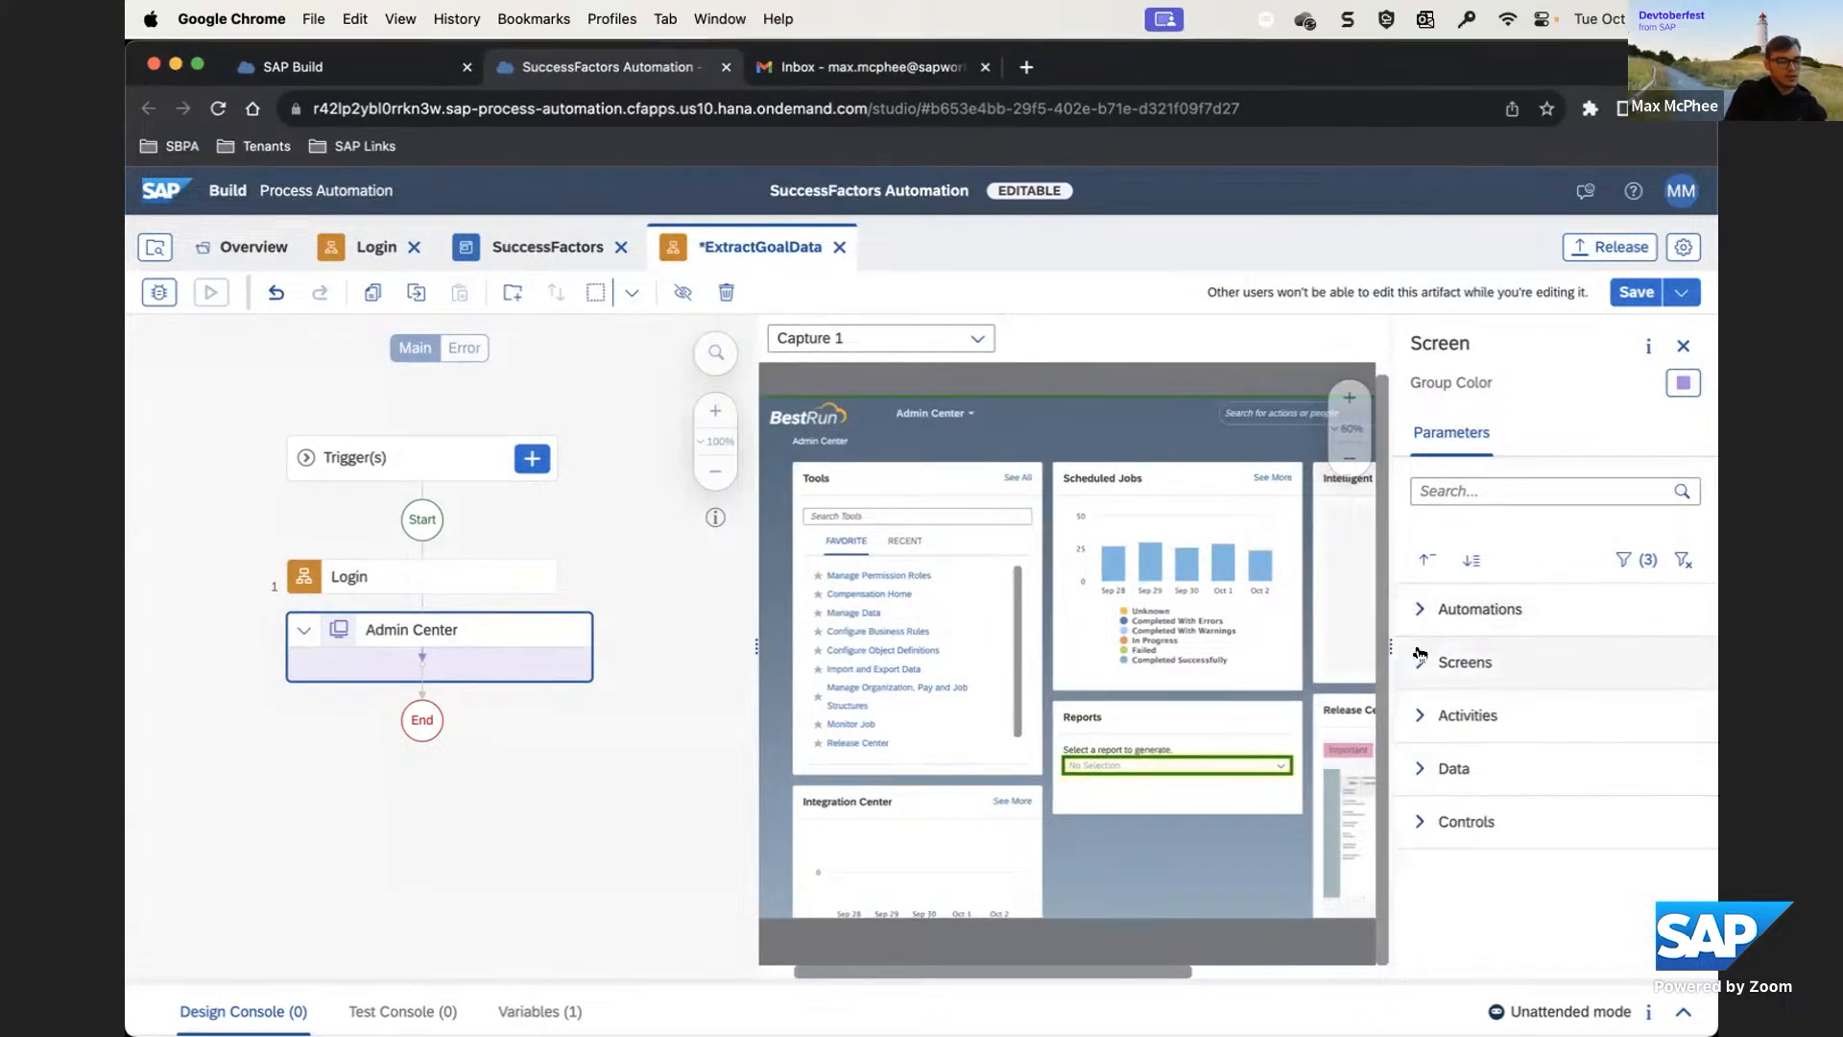
pyautogui.click(1637, 560)
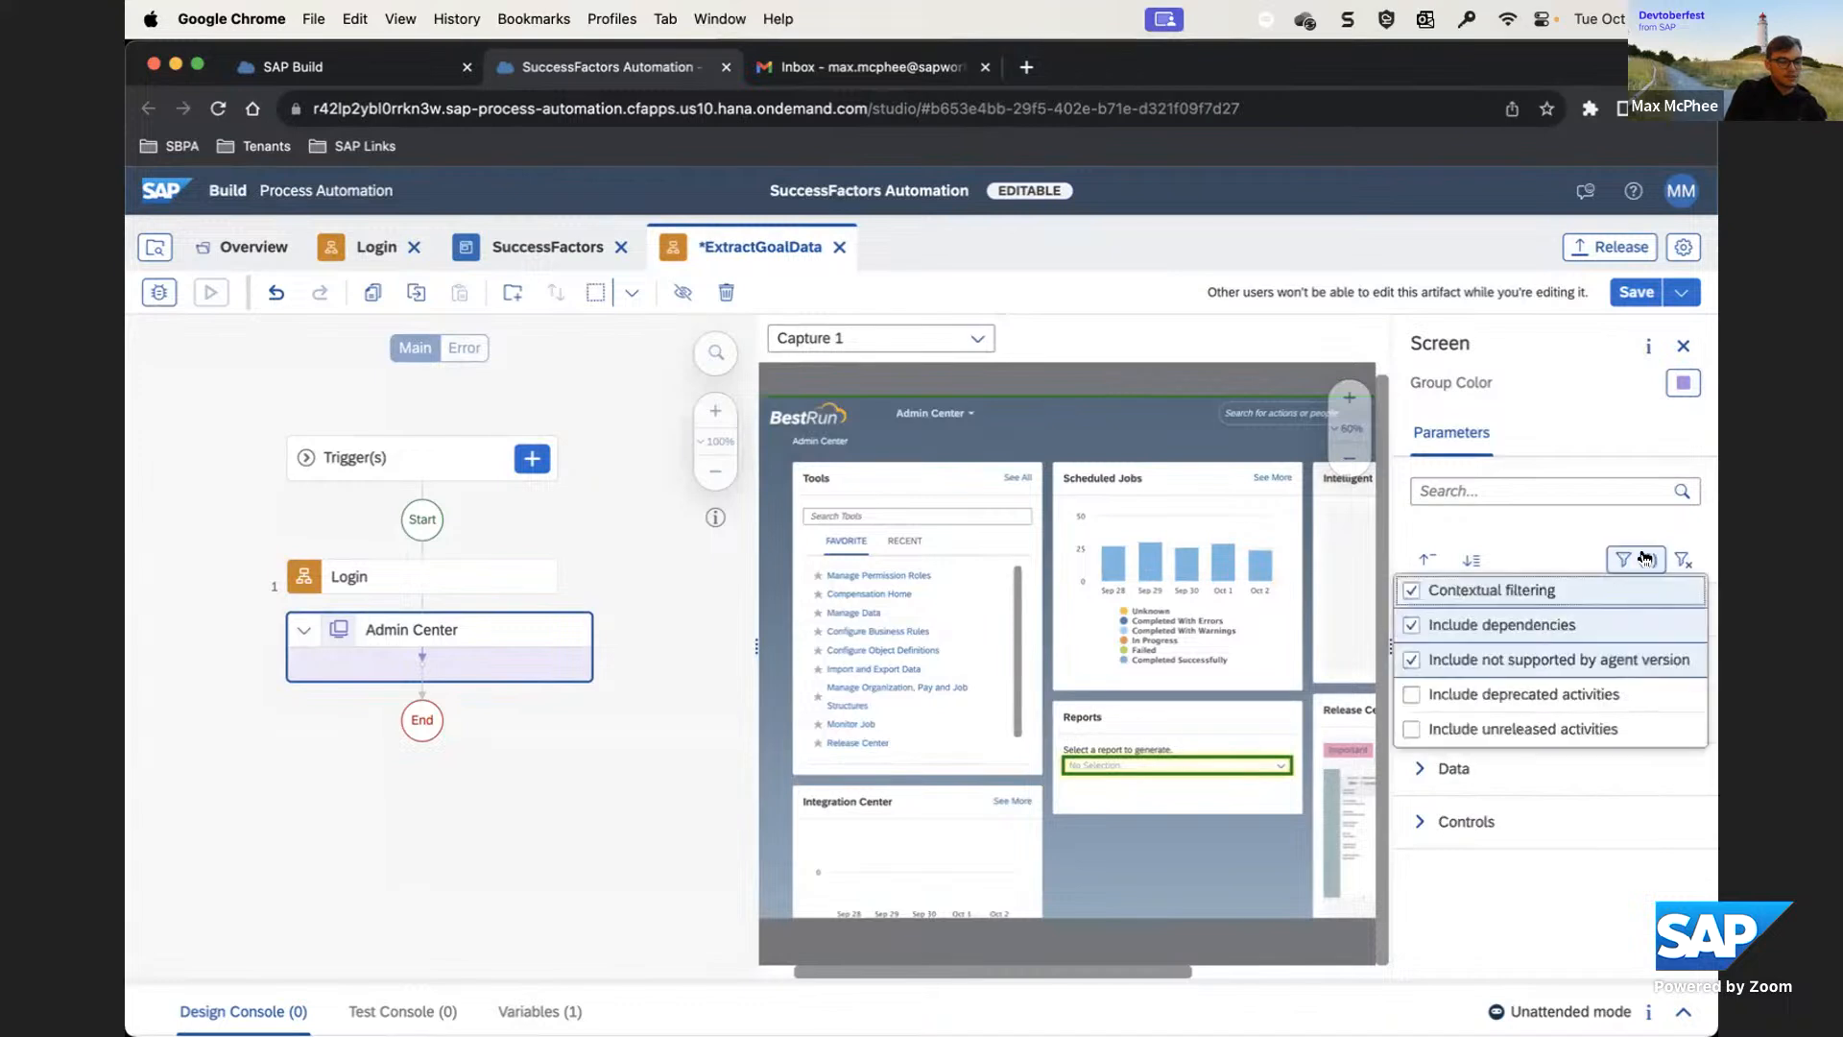
pyautogui.click(1637, 560)
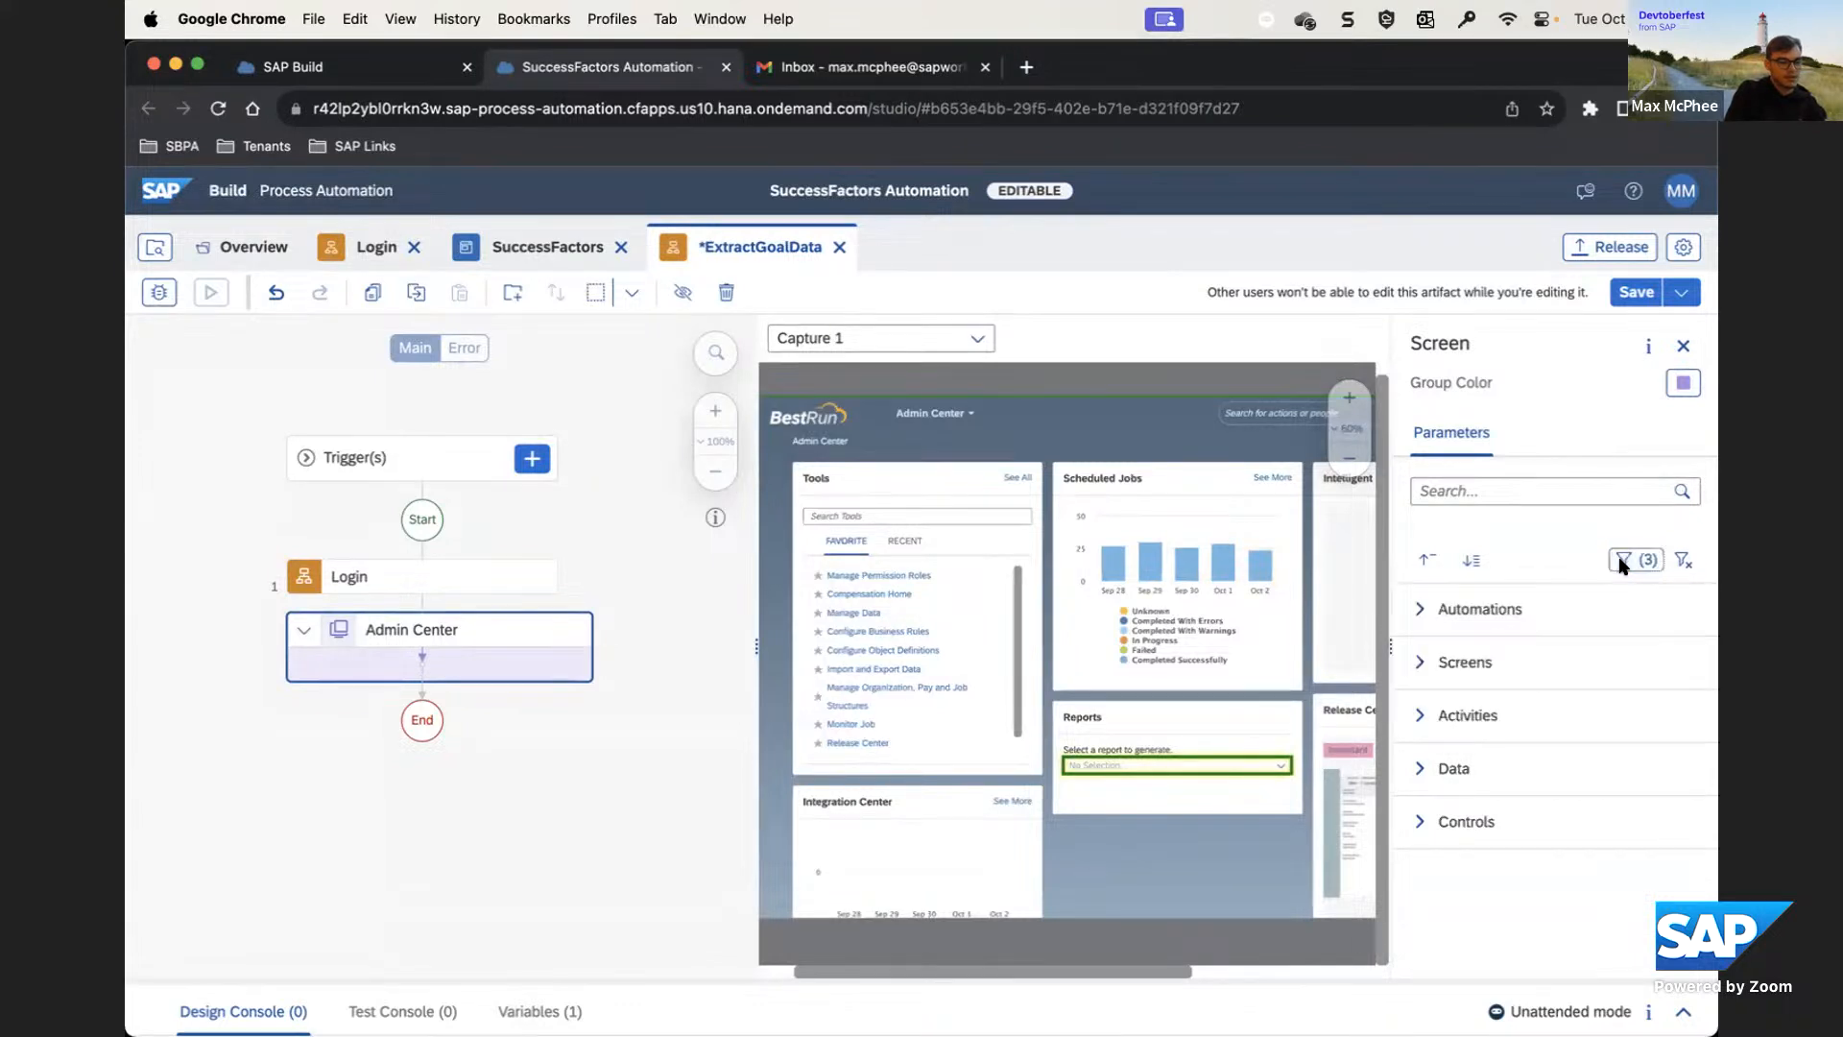
# Look through the Core SDK and SAP SuccessFactors activities and add the SuccessFactors Click Element activity to the report ComboBox
pyautogui.click(1424, 713)
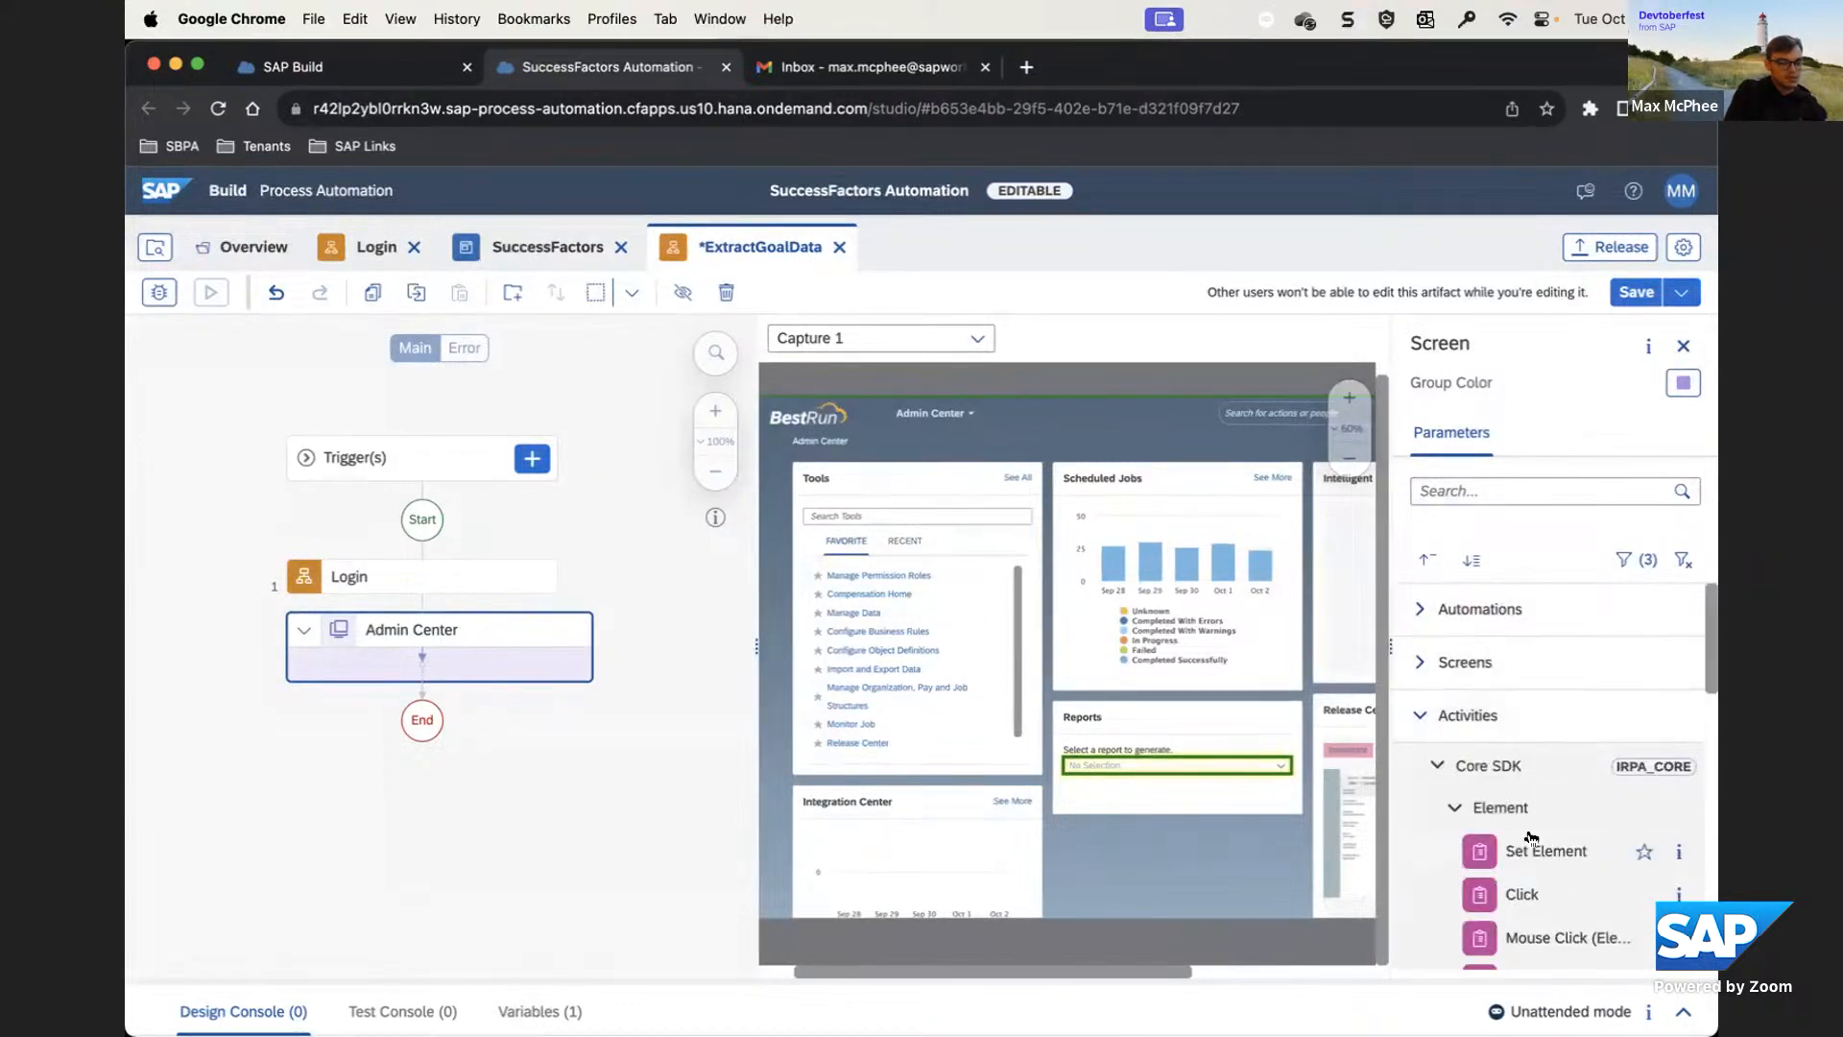
pyautogui.click(1434, 766)
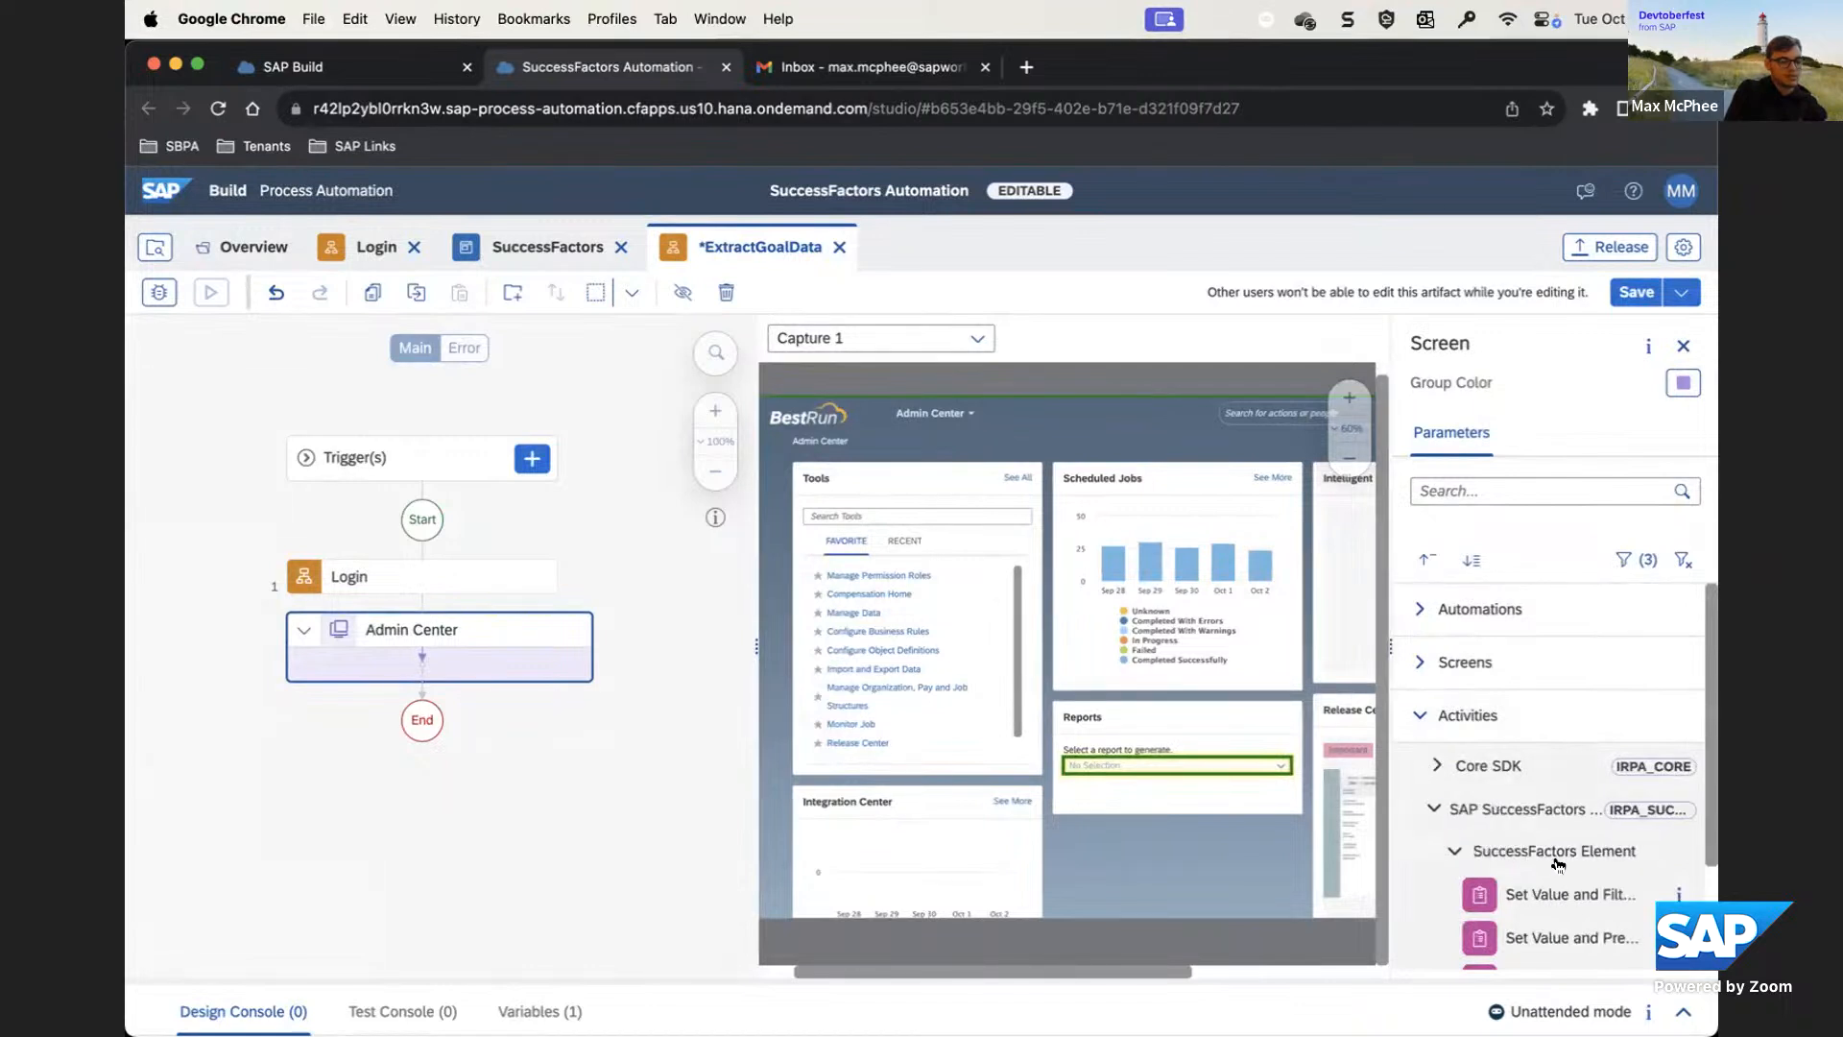
pyautogui.scroll(-3, 1503, 845)
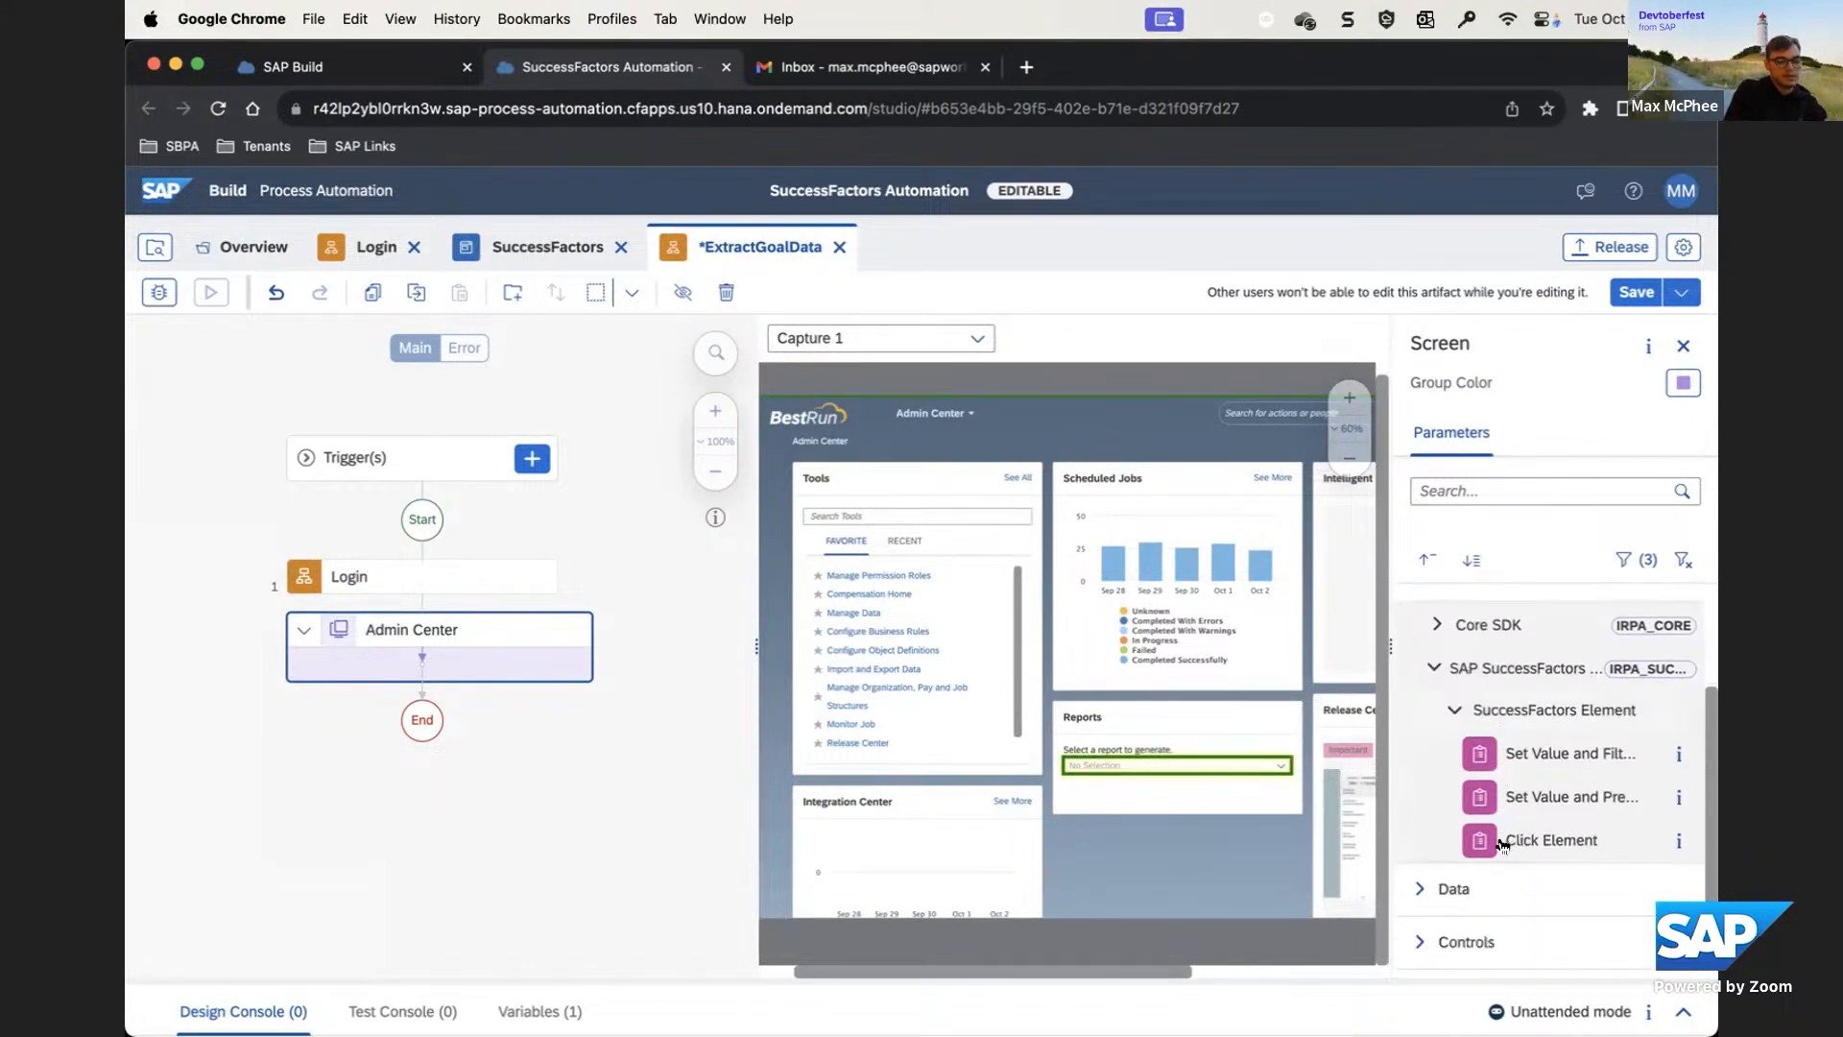
pyautogui.click(1439, 626)
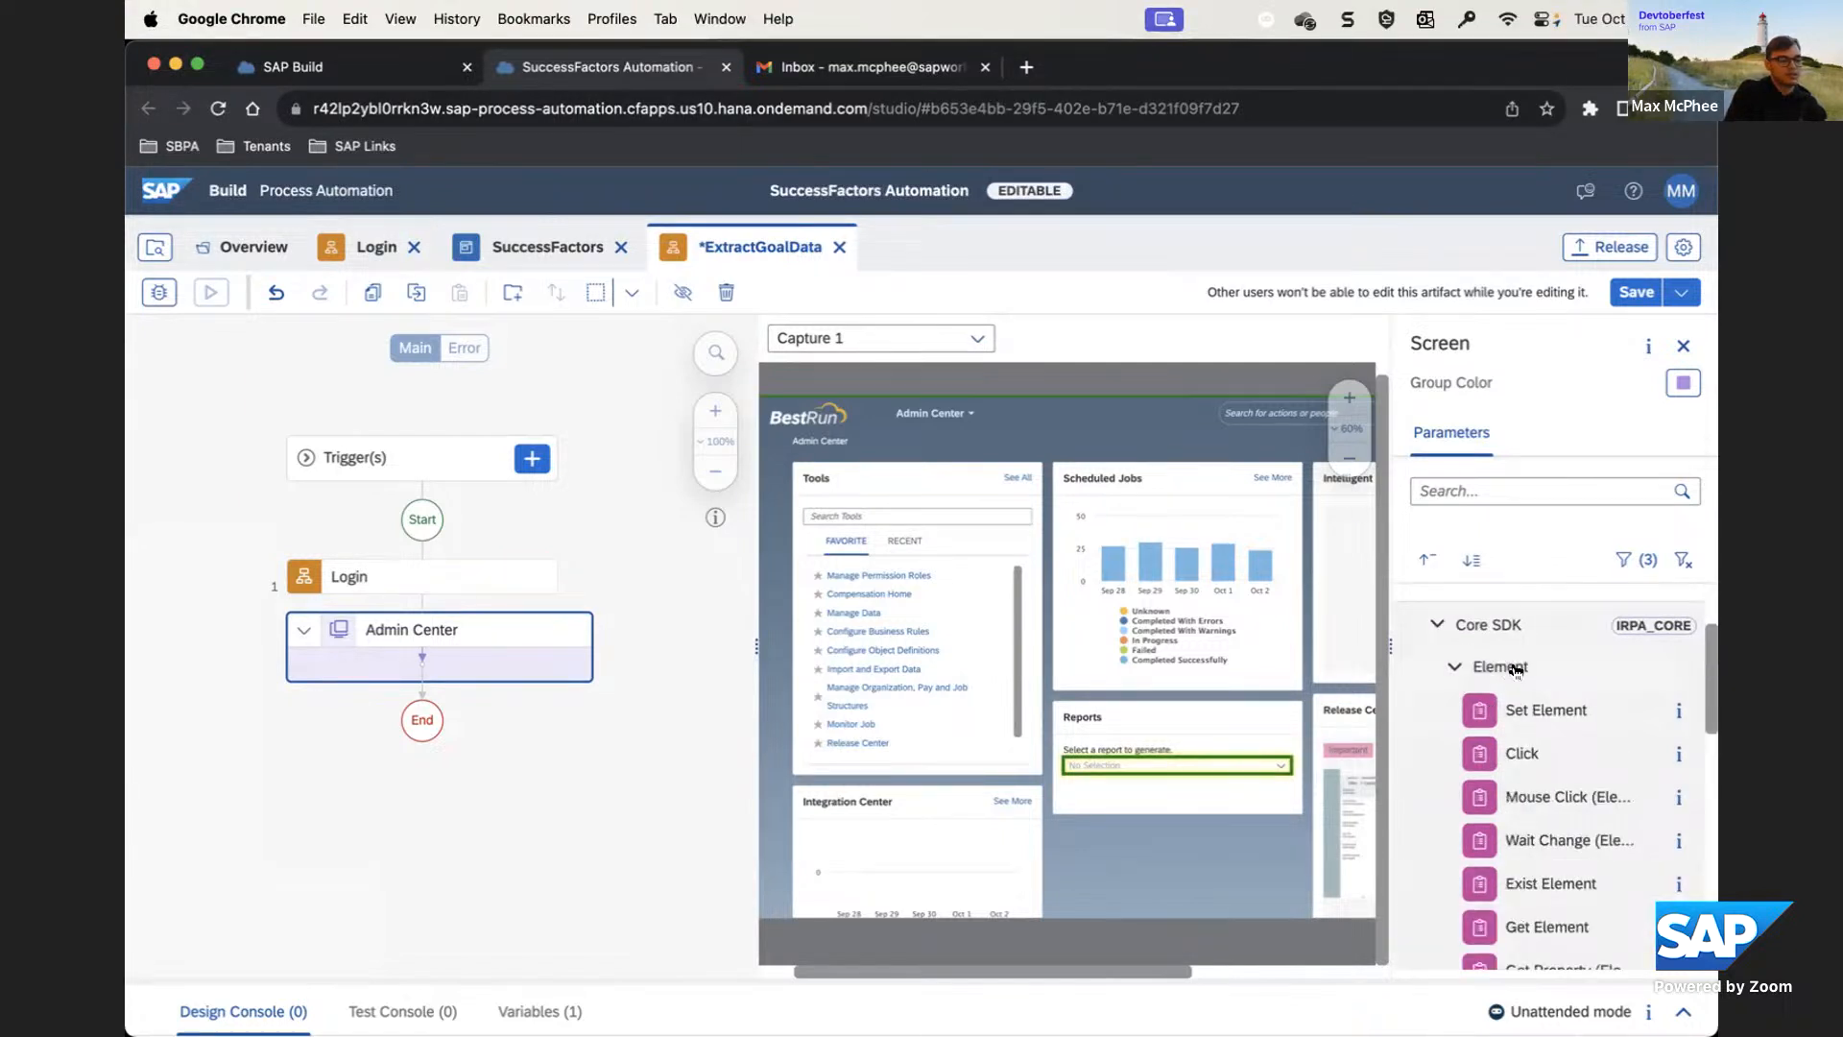
pyautogui.click(1435, 626)
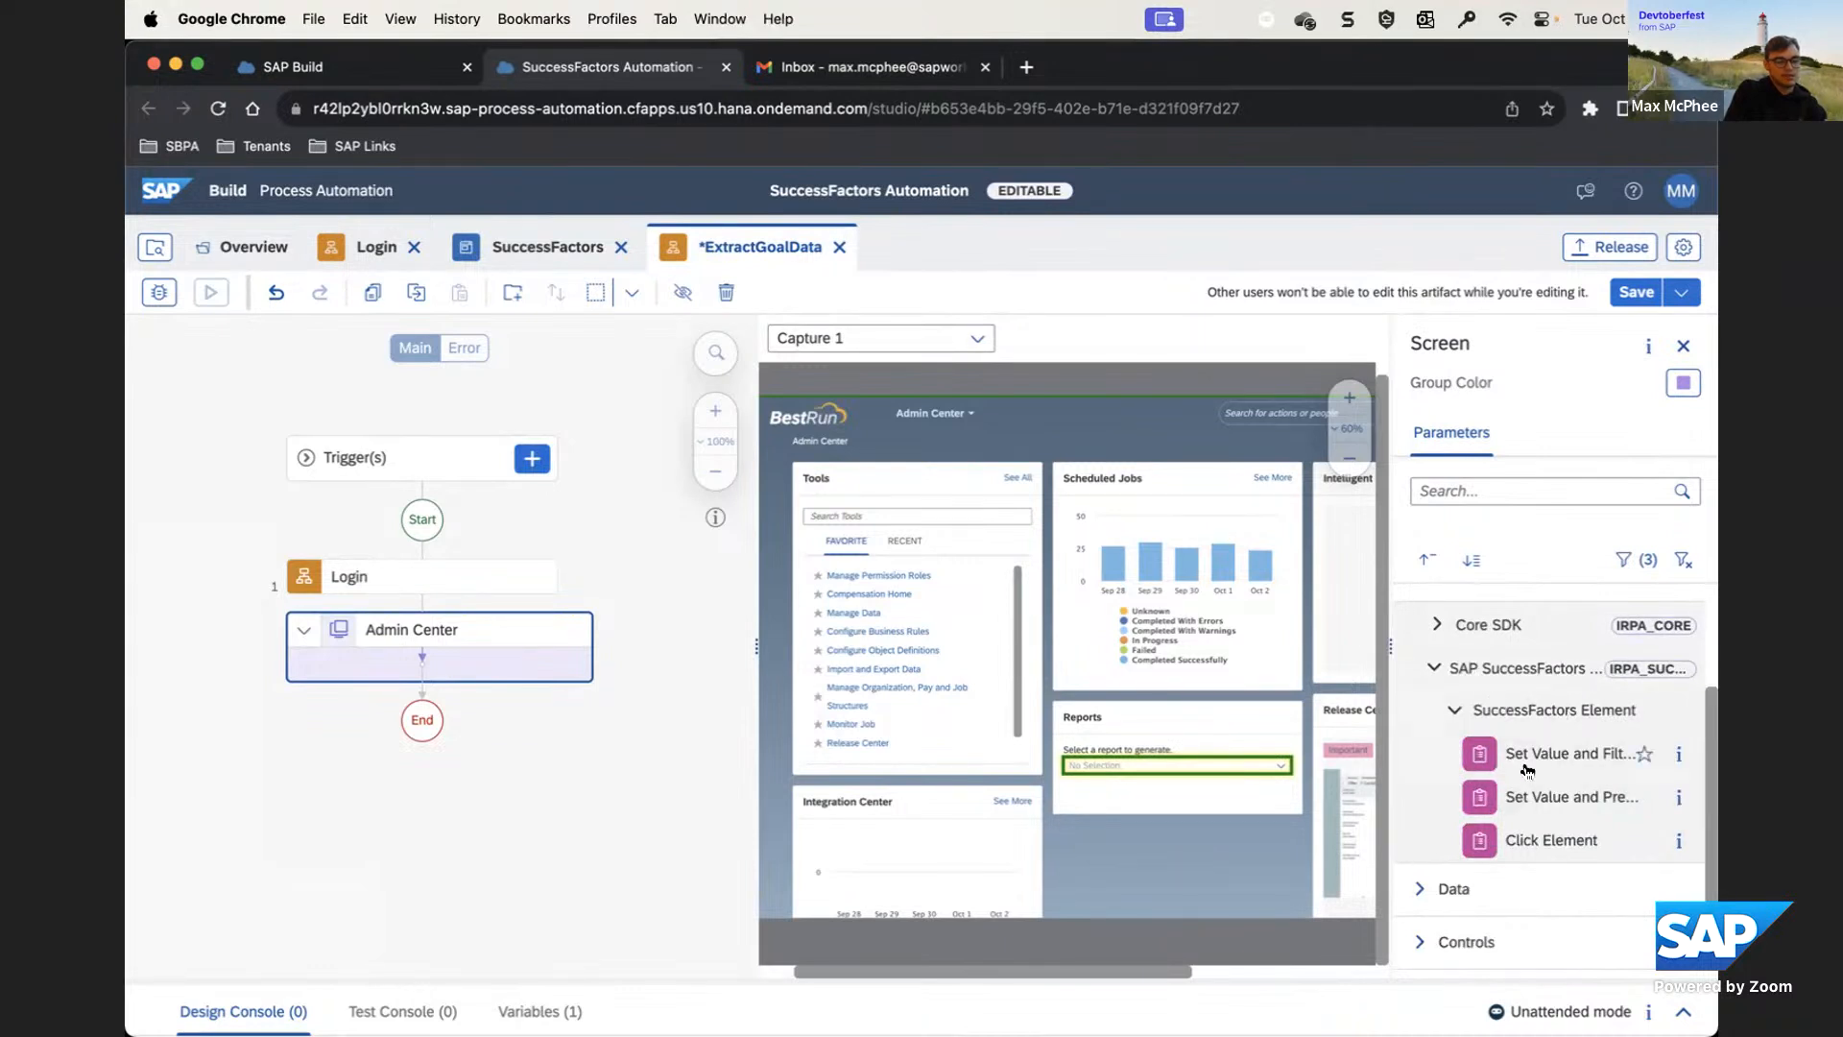
pyautogui.moveTo(1527, 837); pyautogui.dragTo(1173, 761)
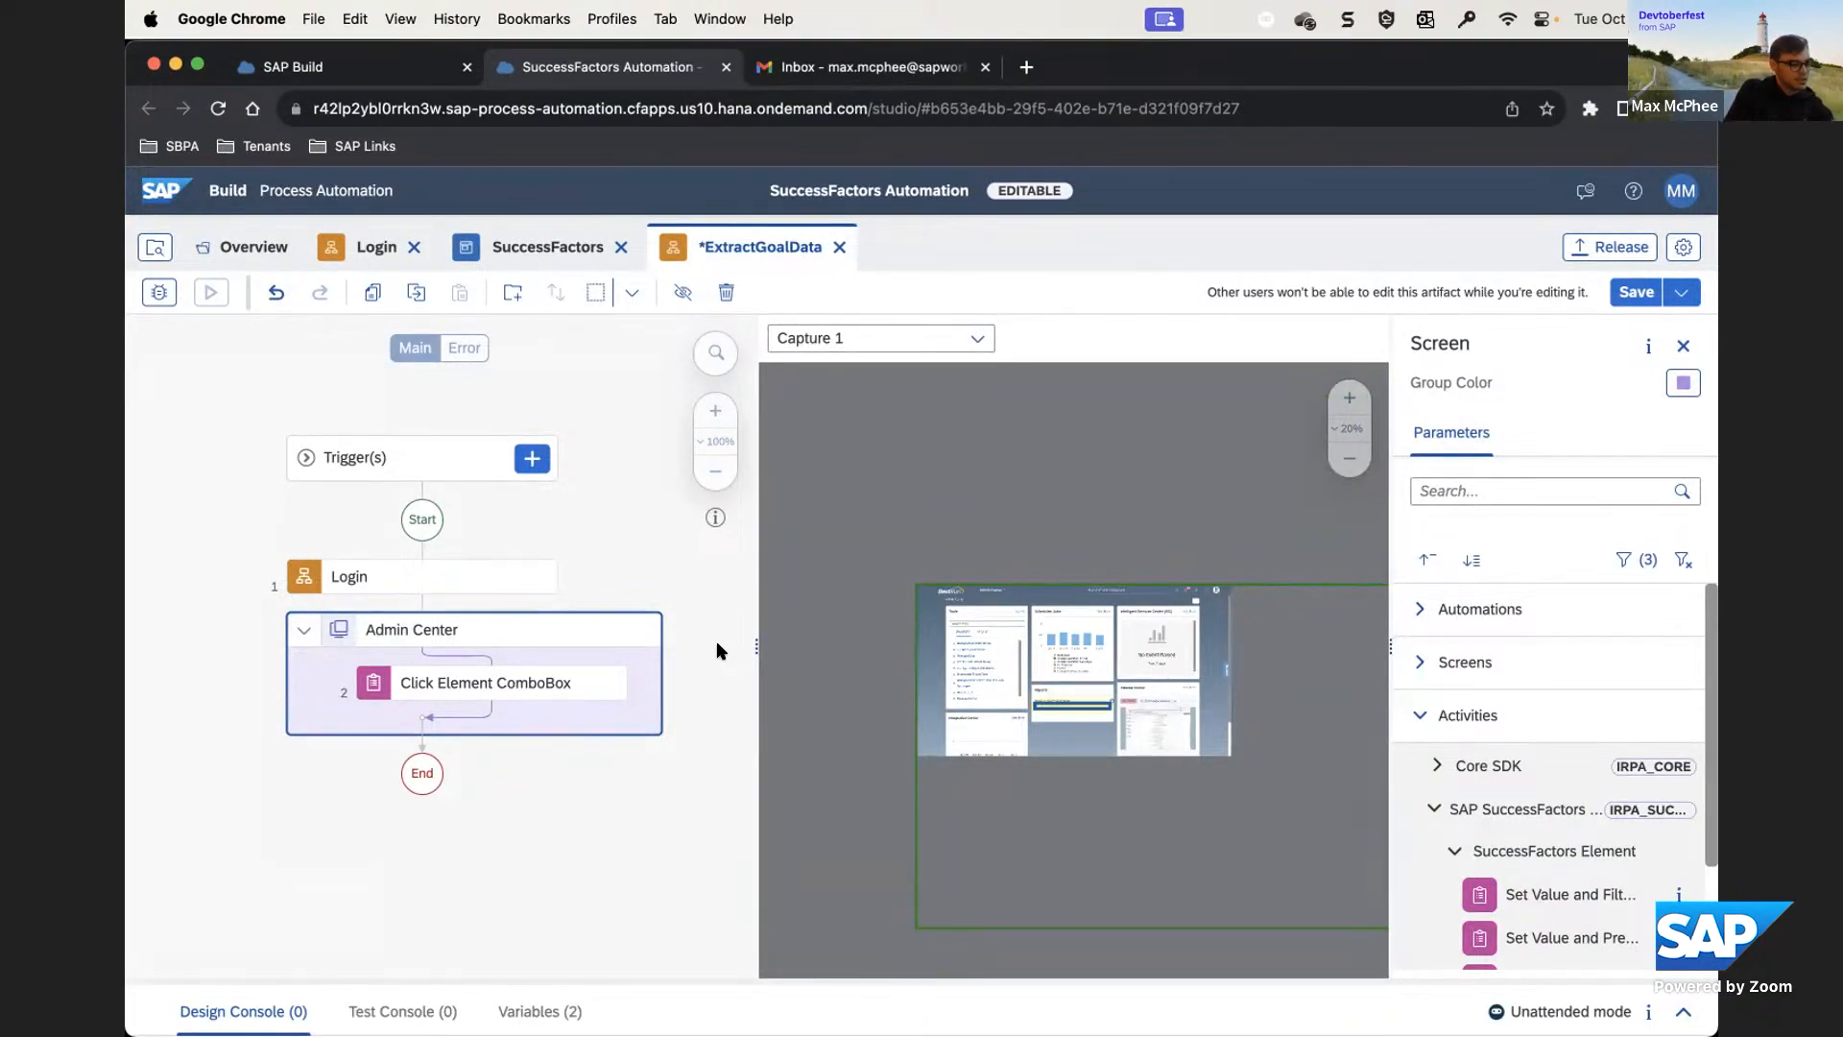
# Add a SuccessFactors Click Element activity to Extract Development Goal Data in the DropDownMenu capture and save the automation
pyautogui.click(976, 338)
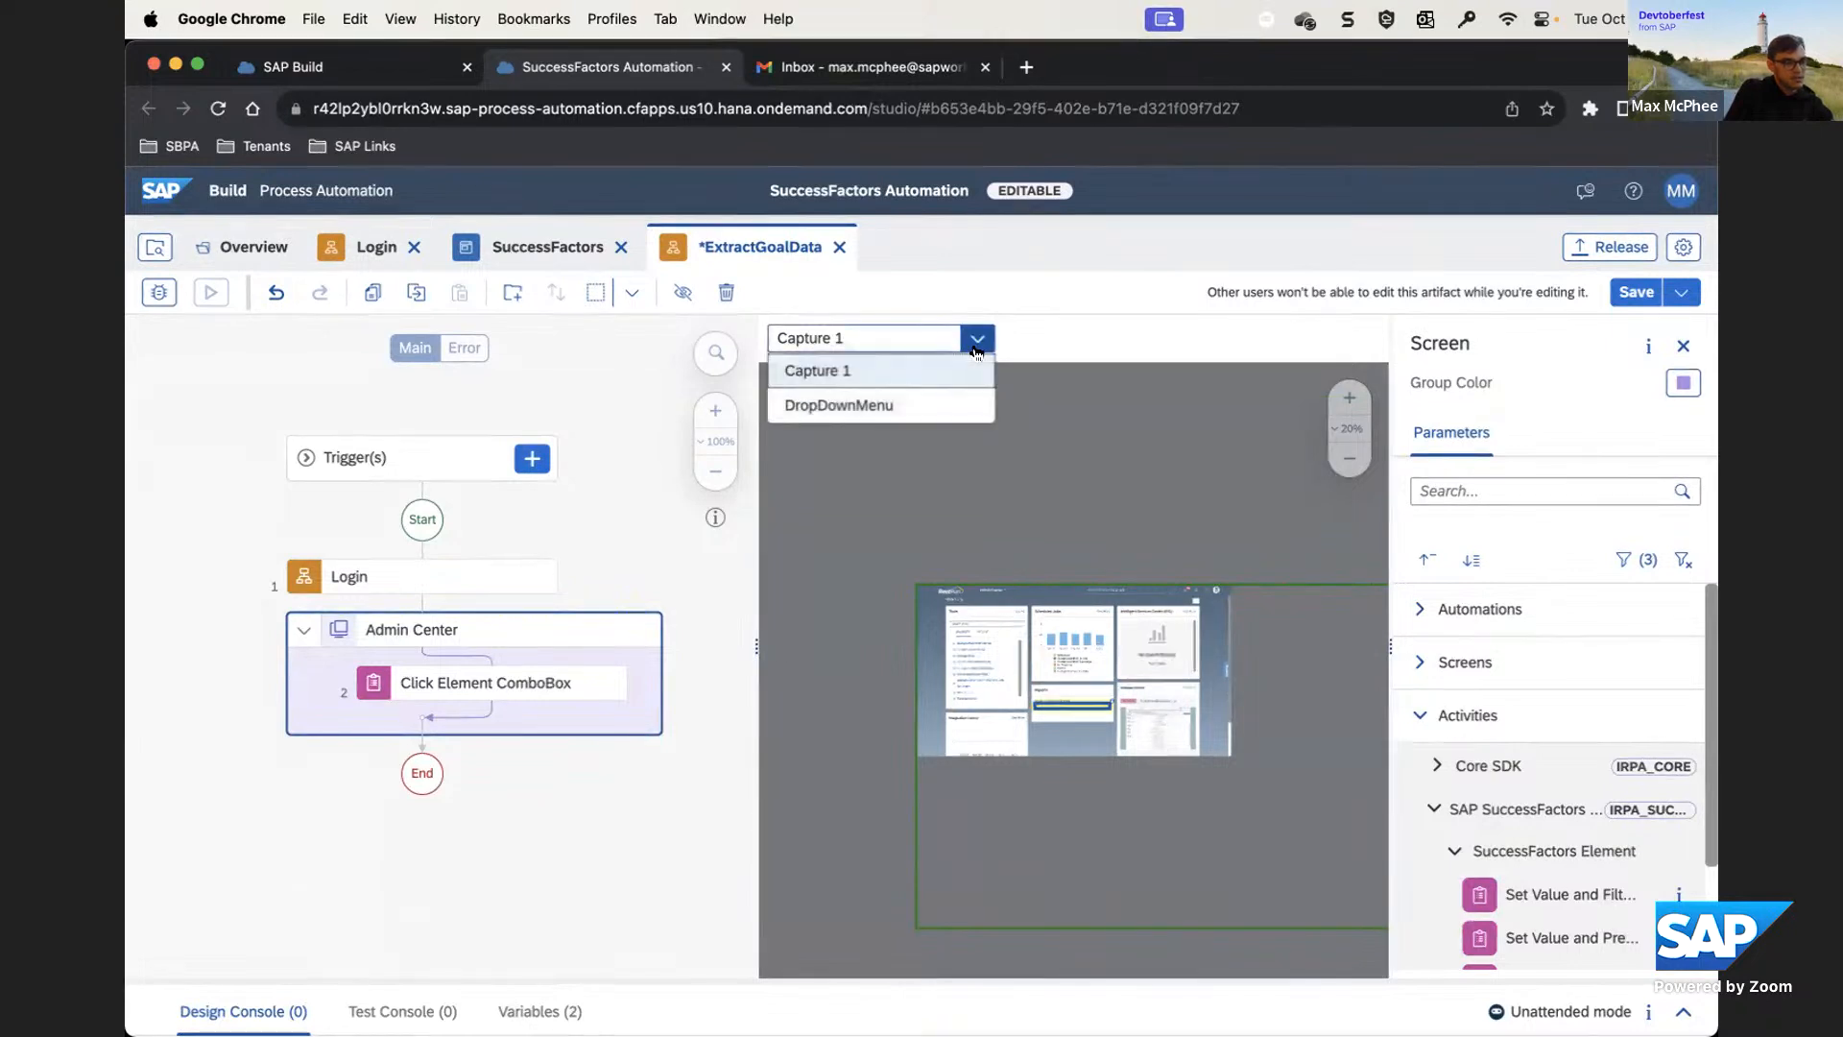
pyautogui.click(926, 406)
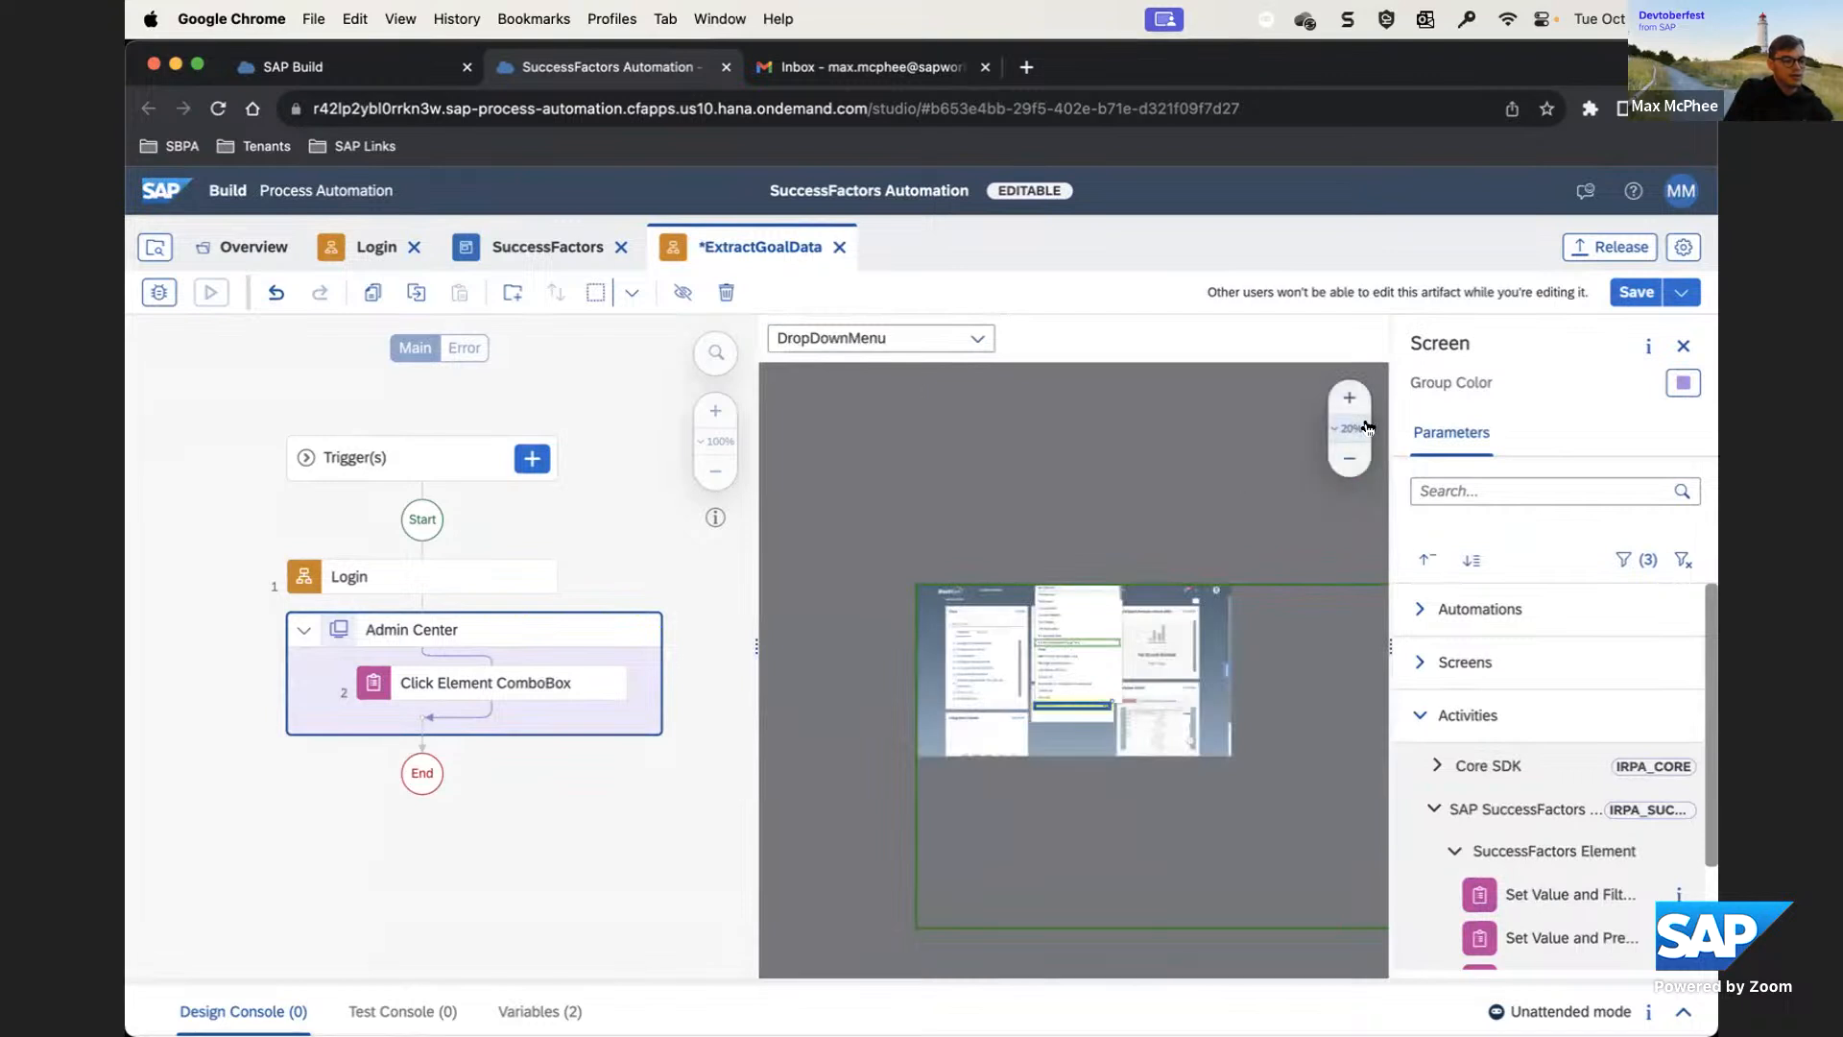
pyautogui.click(1351, 397)
pyautogui.click(1351, 398)
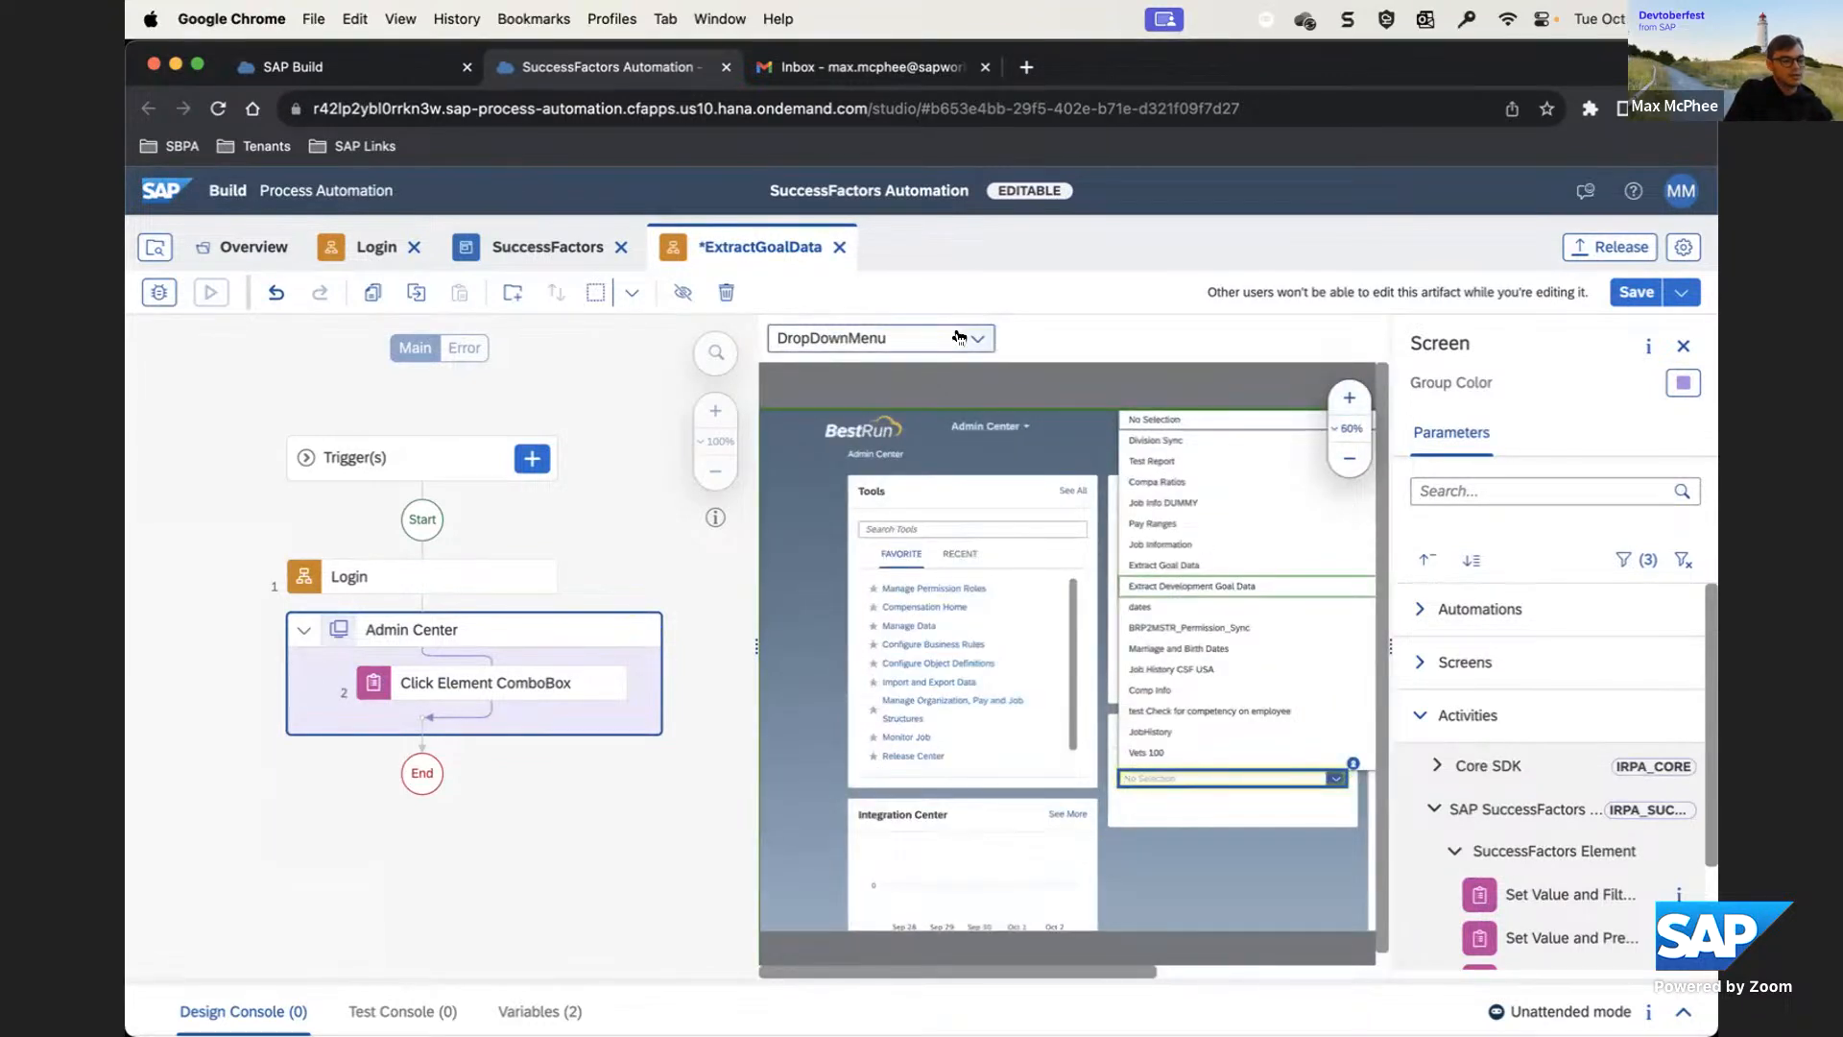
pyautogui.click(1193, 584)
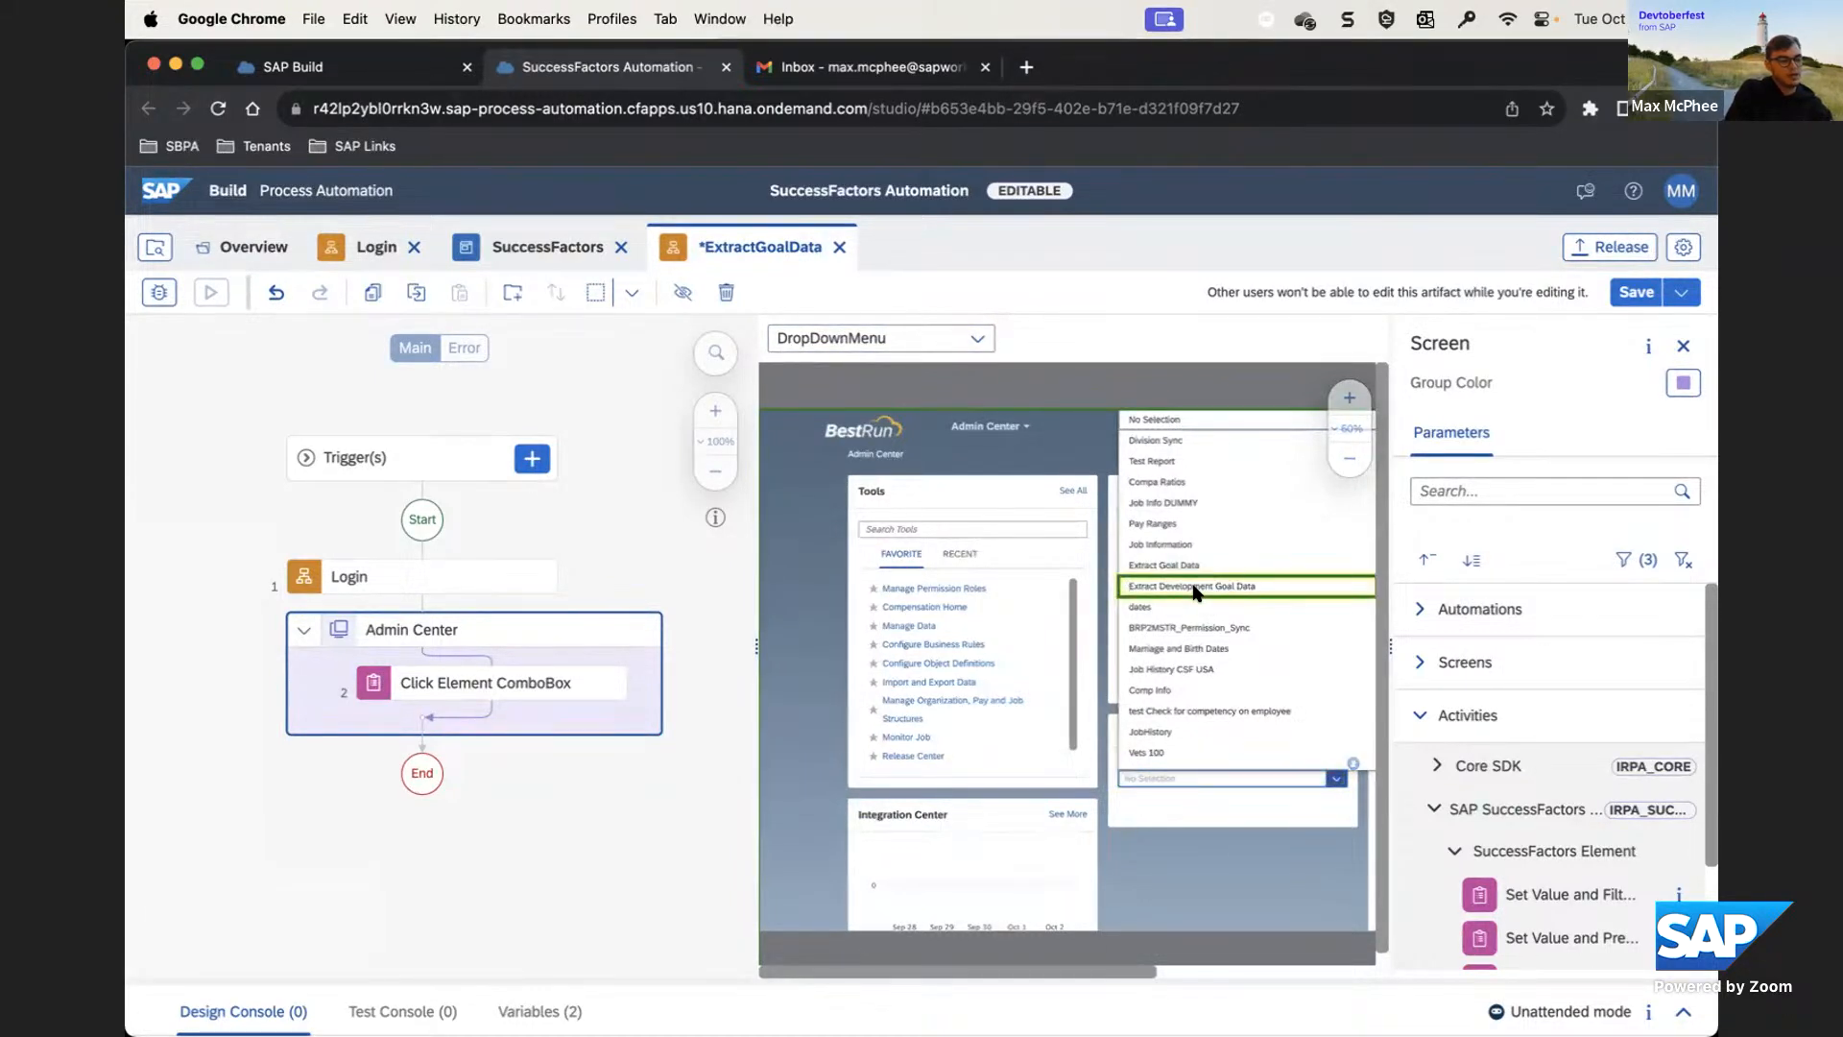
pyautogui.scroll(-2, 1541, 914)
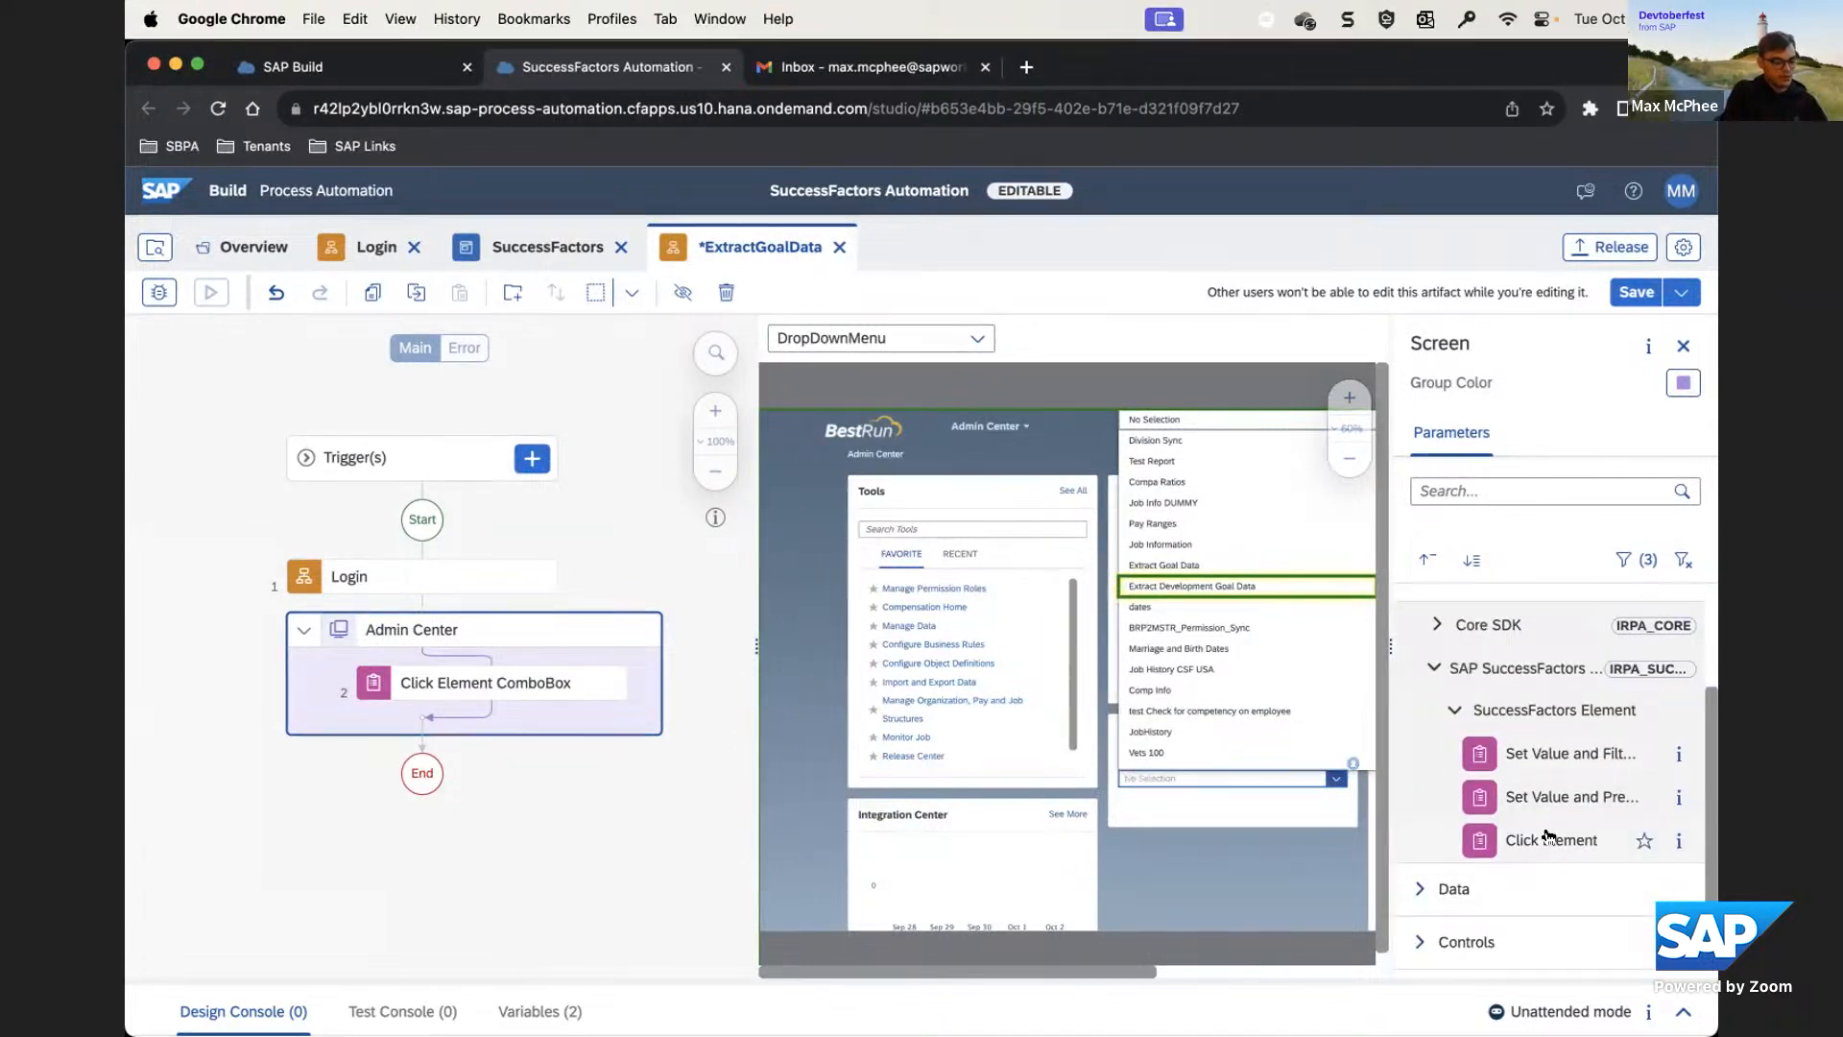
pyautogui.moveTo(1546, 835); pyautogui.dragTo(1260, 587)
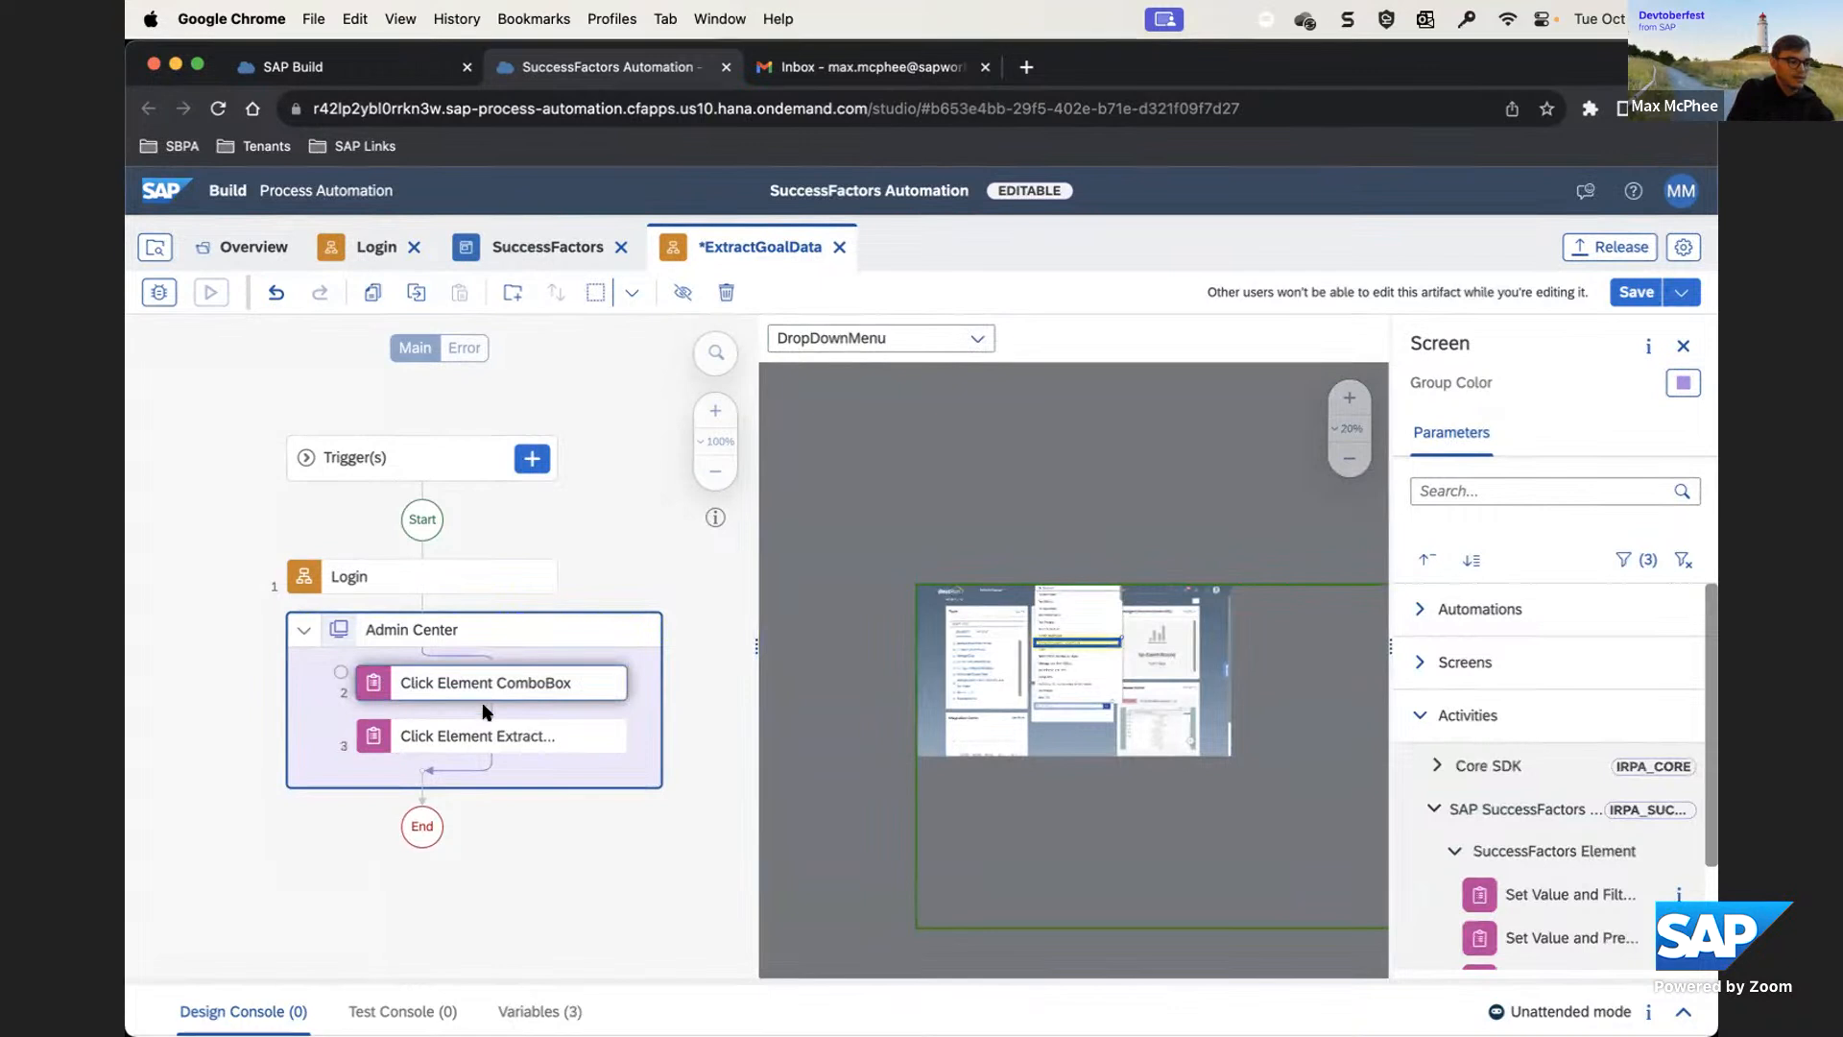
pyautogui.click(1635, 293)
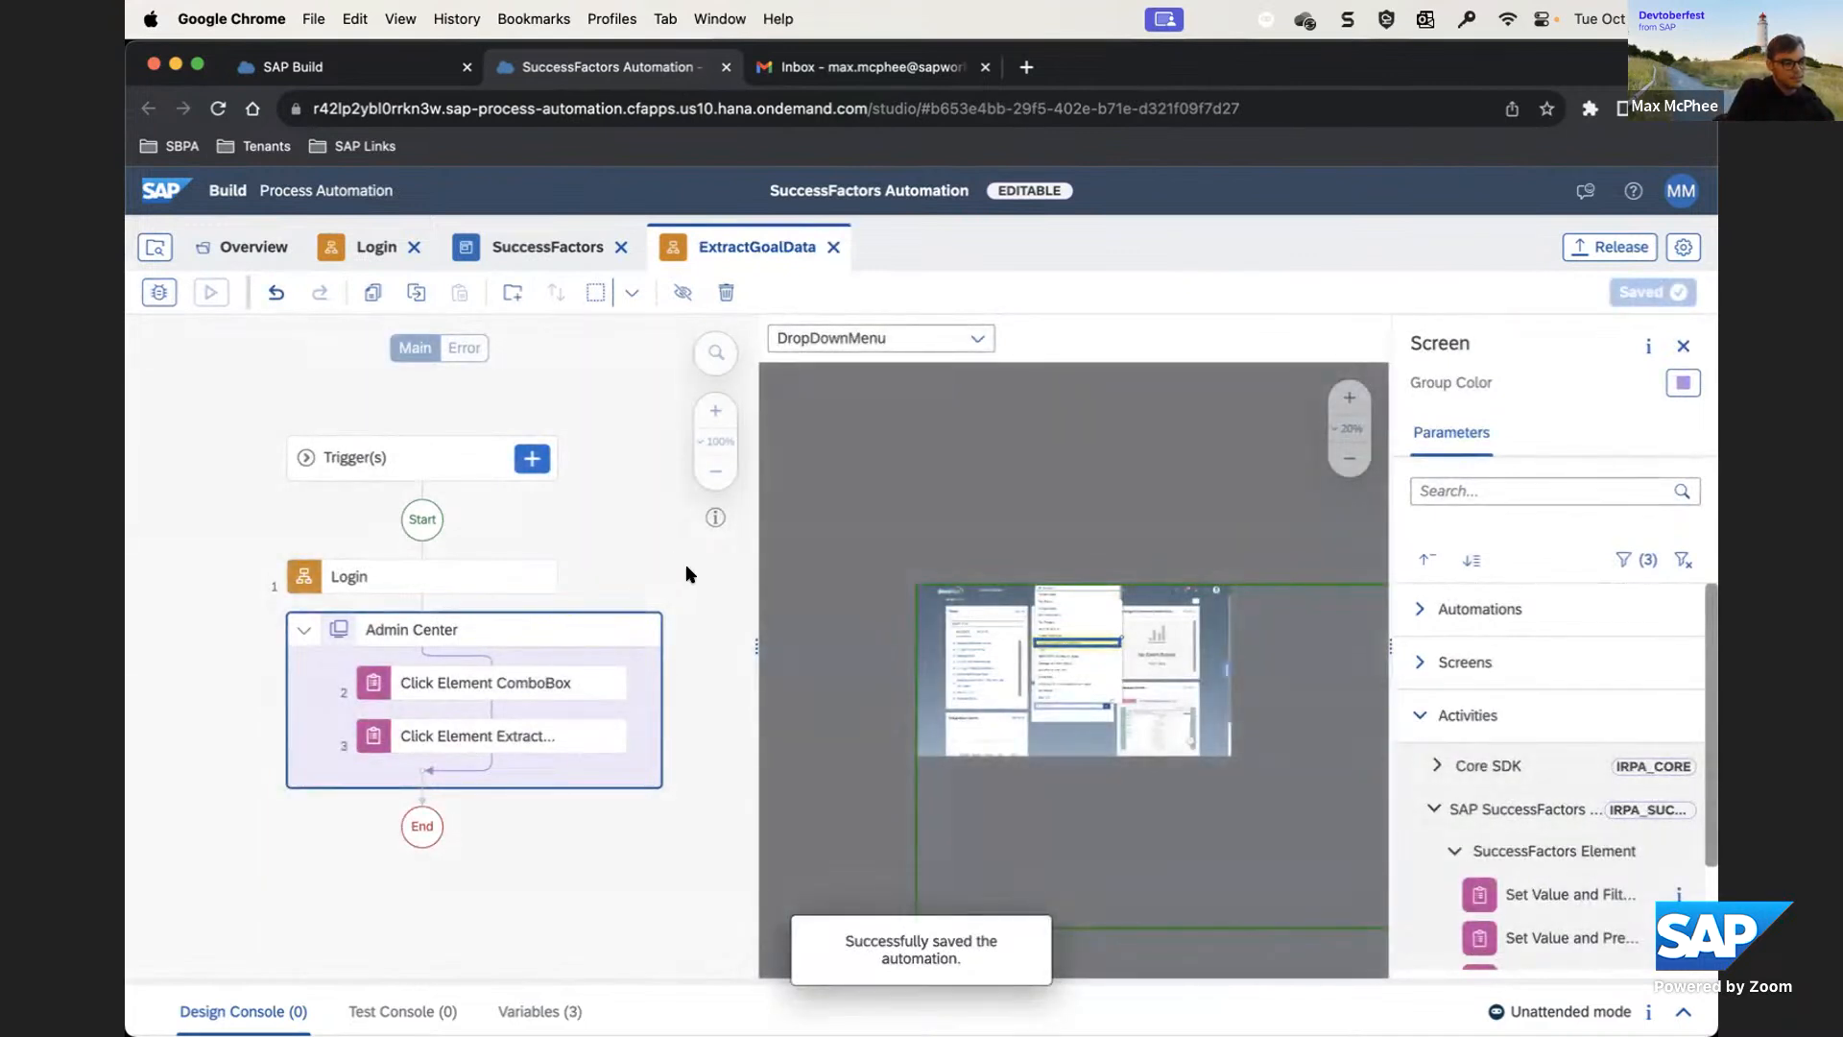
# Close the capture preview, centre the flow, and review the parameters of the Click Element step for Extract Development Goal Data
pyautogui.moveTo(770, 640); pyautogui.dragTo(894, 644)
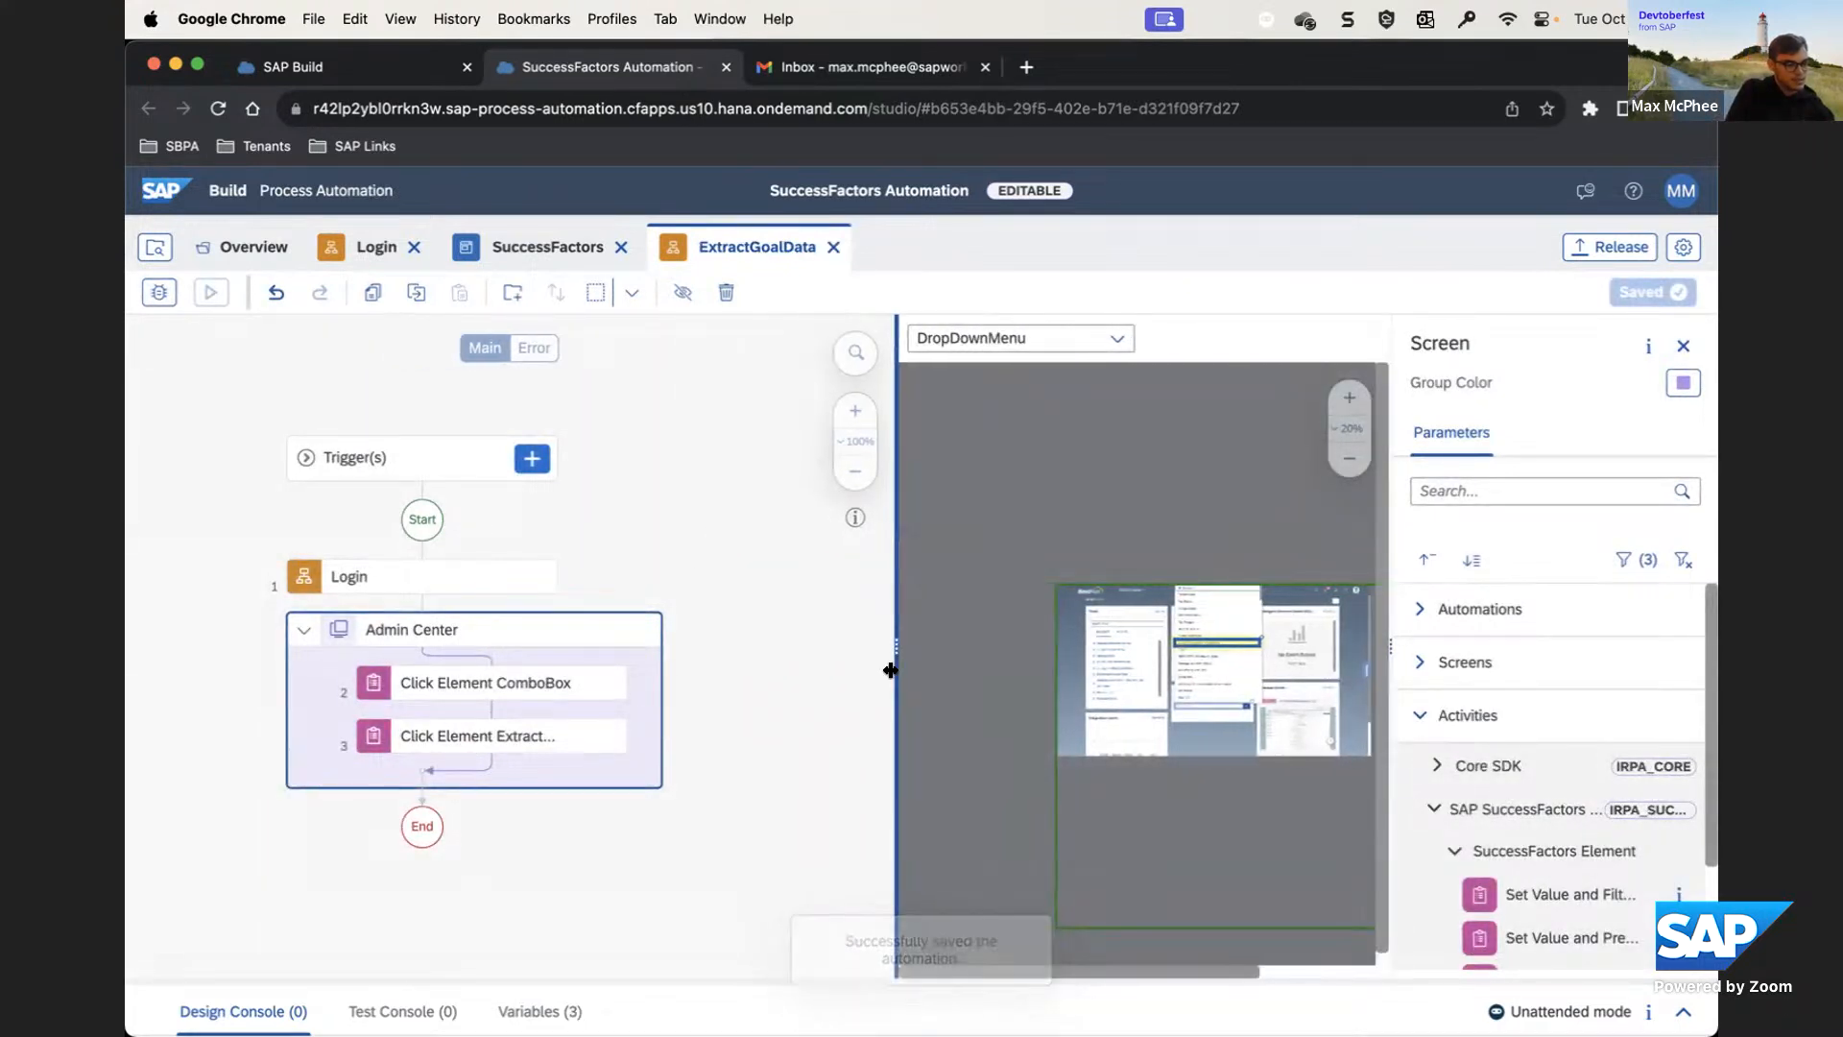
pyautogui.click(749, 588)
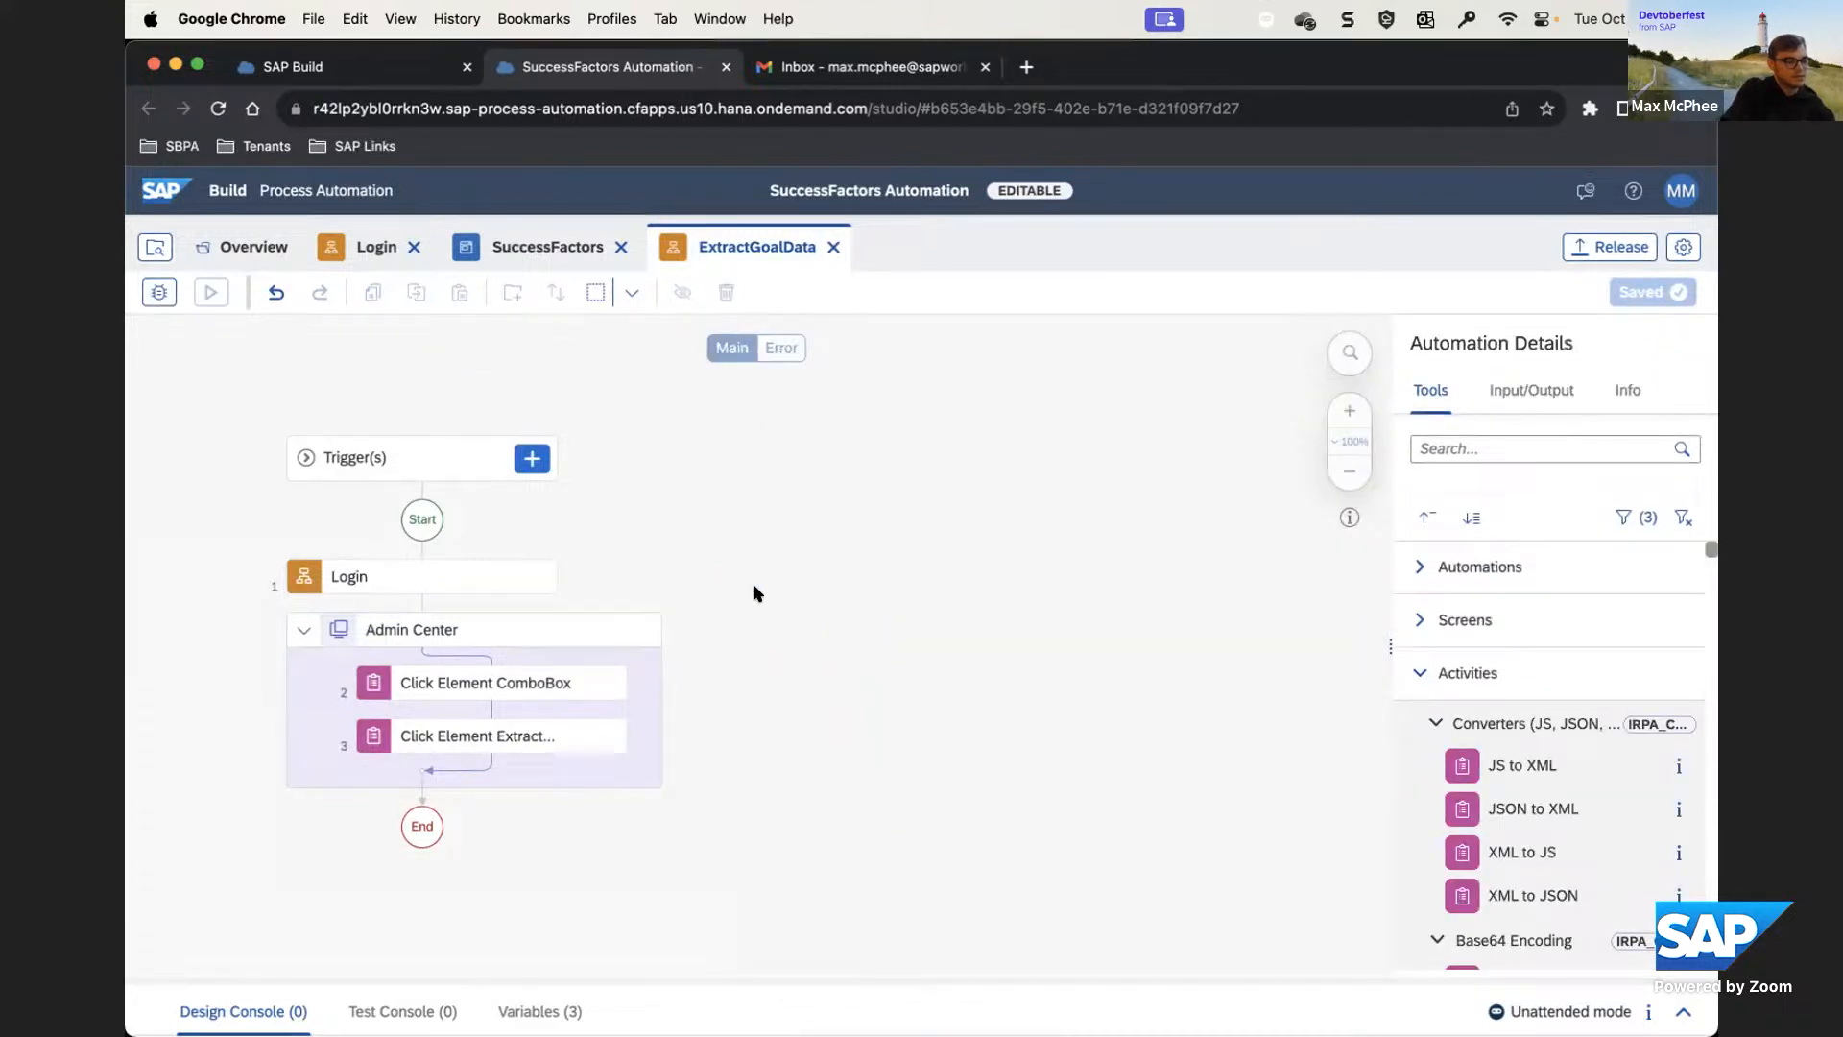
pyautogui.moveTo(684, 569); pyautogui.dragTo(1009, 496)
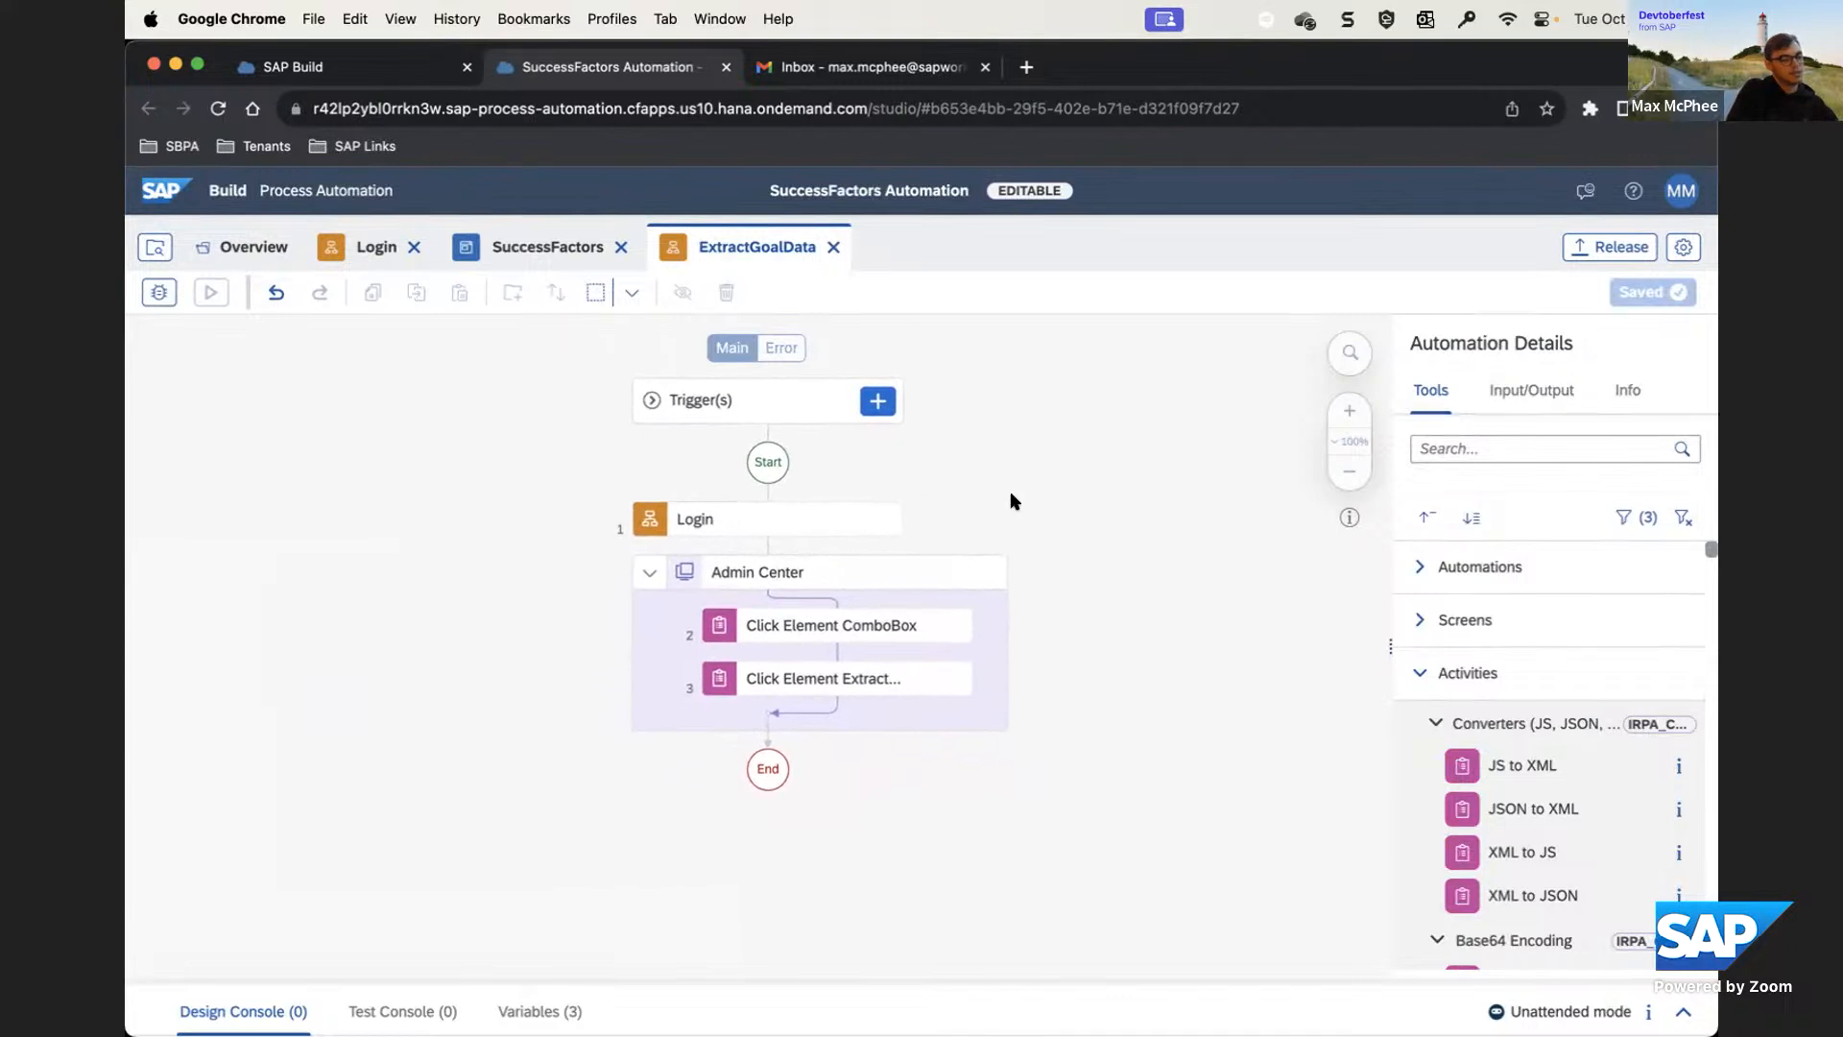
pyautogui.click(934, 683)
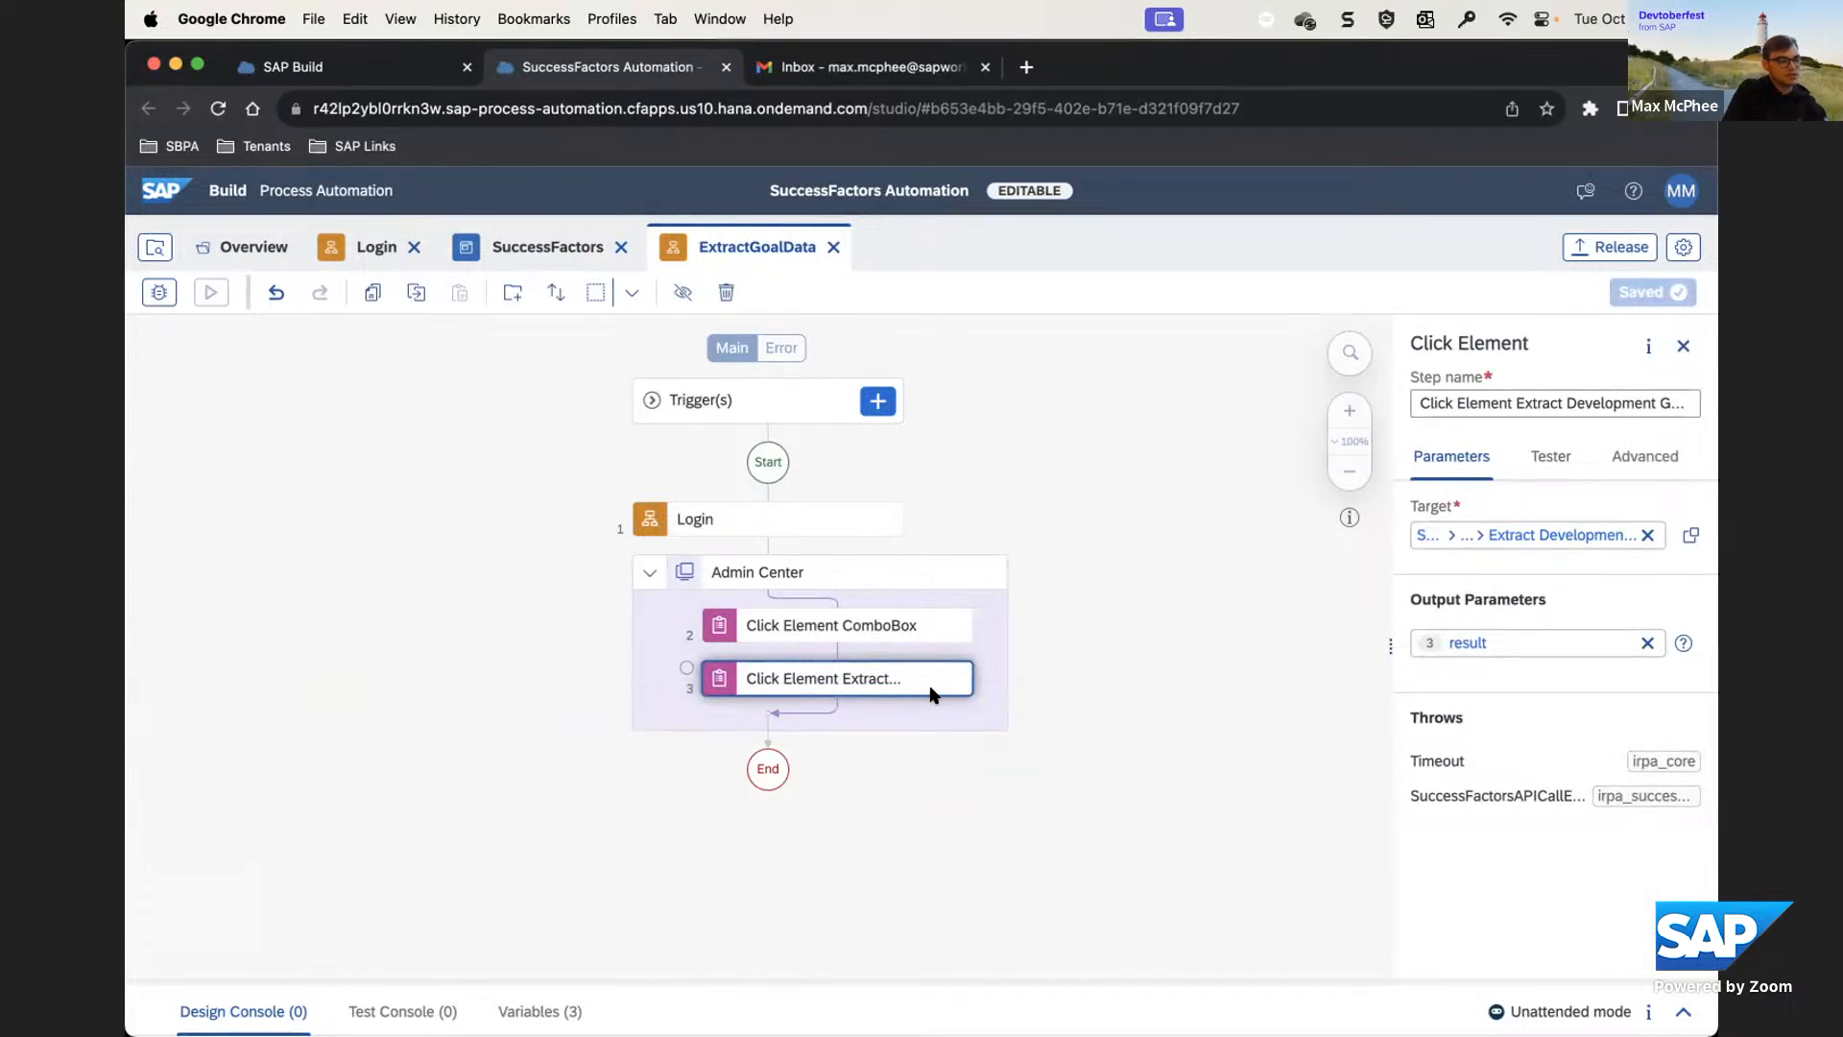
pyautogui.click(1048, 656)
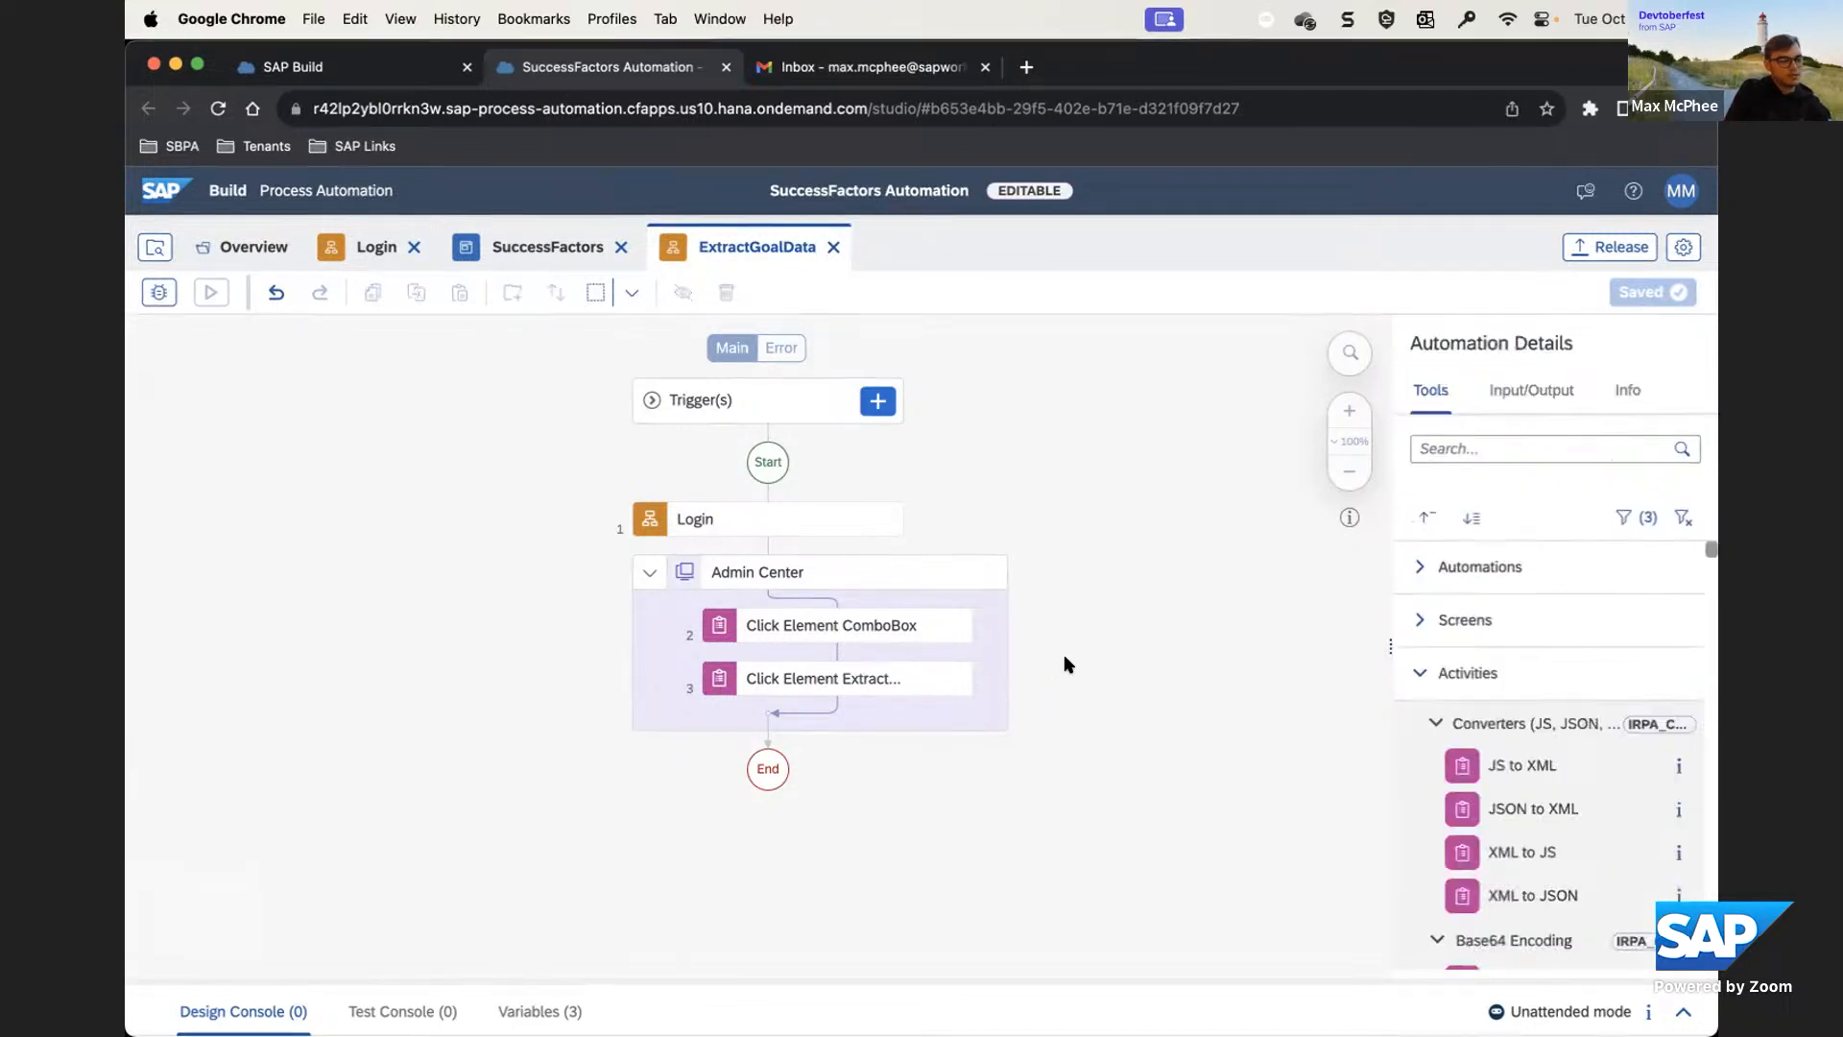
# Open the SuccessFactors application artifact and switch to the presentation's SAP SuccessFactors Integration slide
pyautogui.click(548, 250)
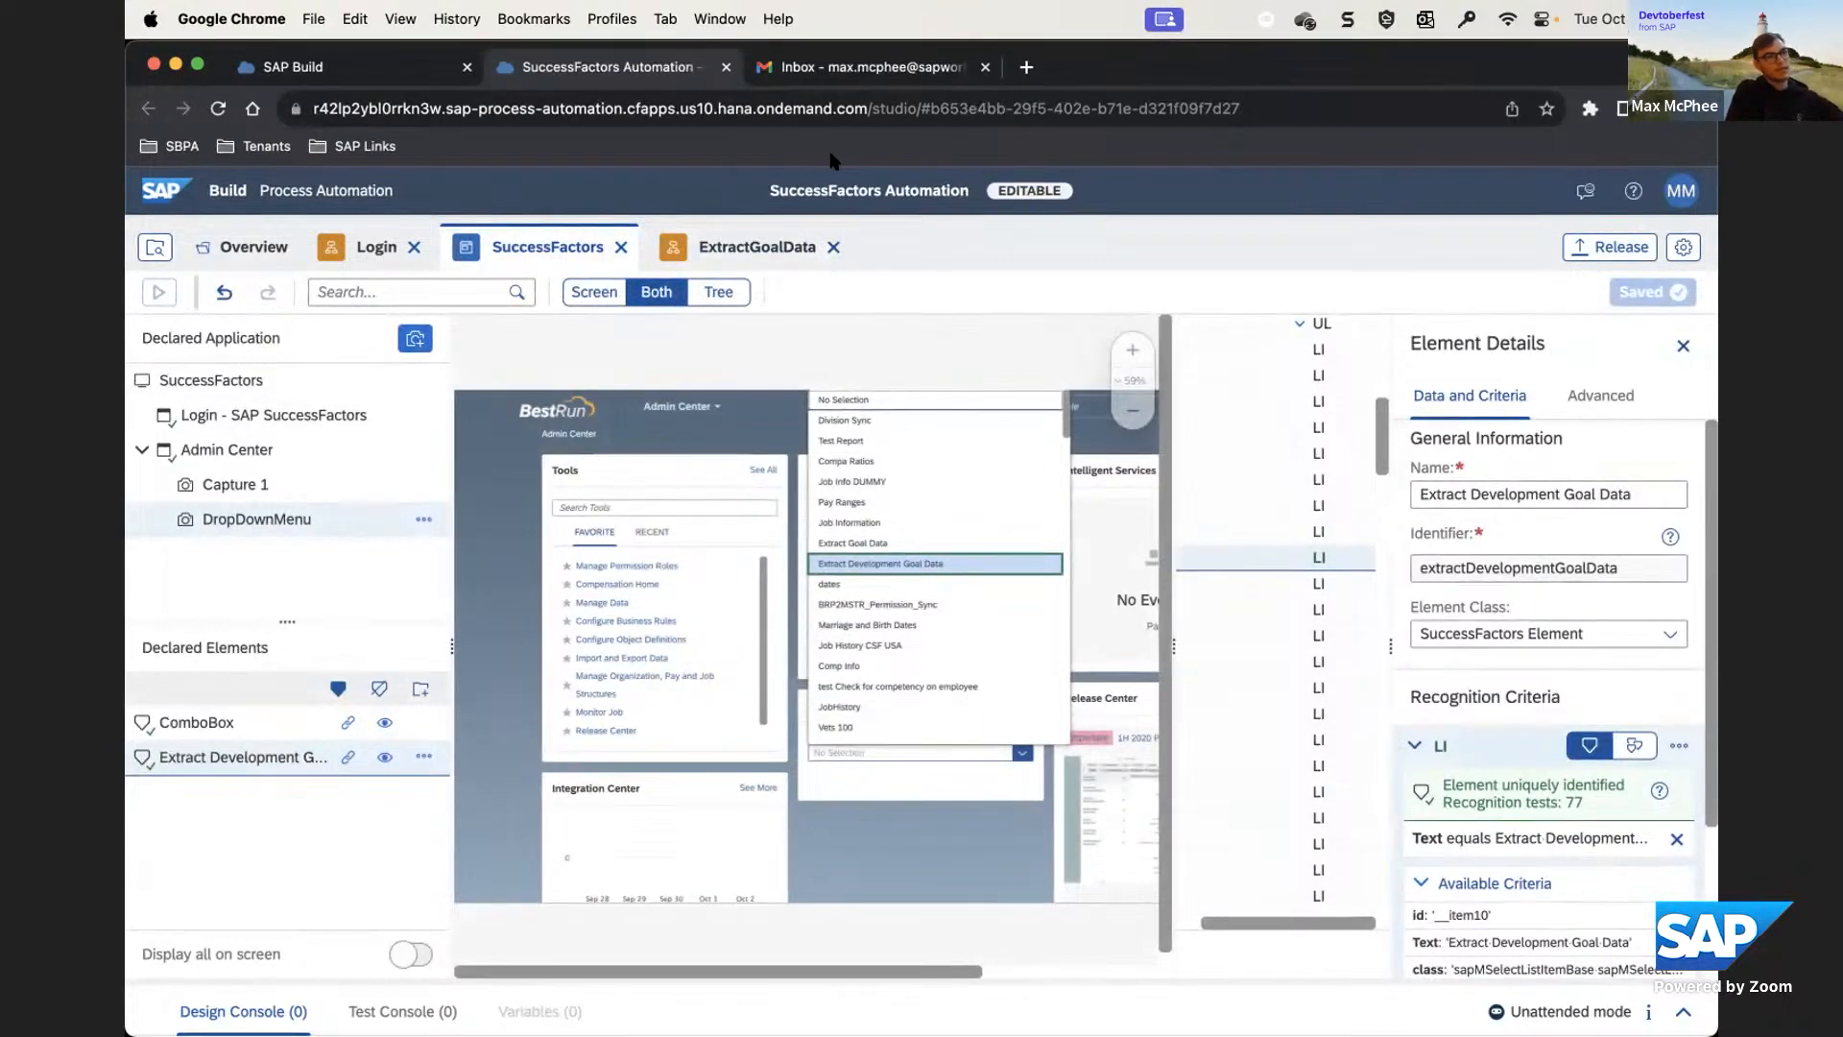
pyautogui.hotkey('ctrl', 'Up')
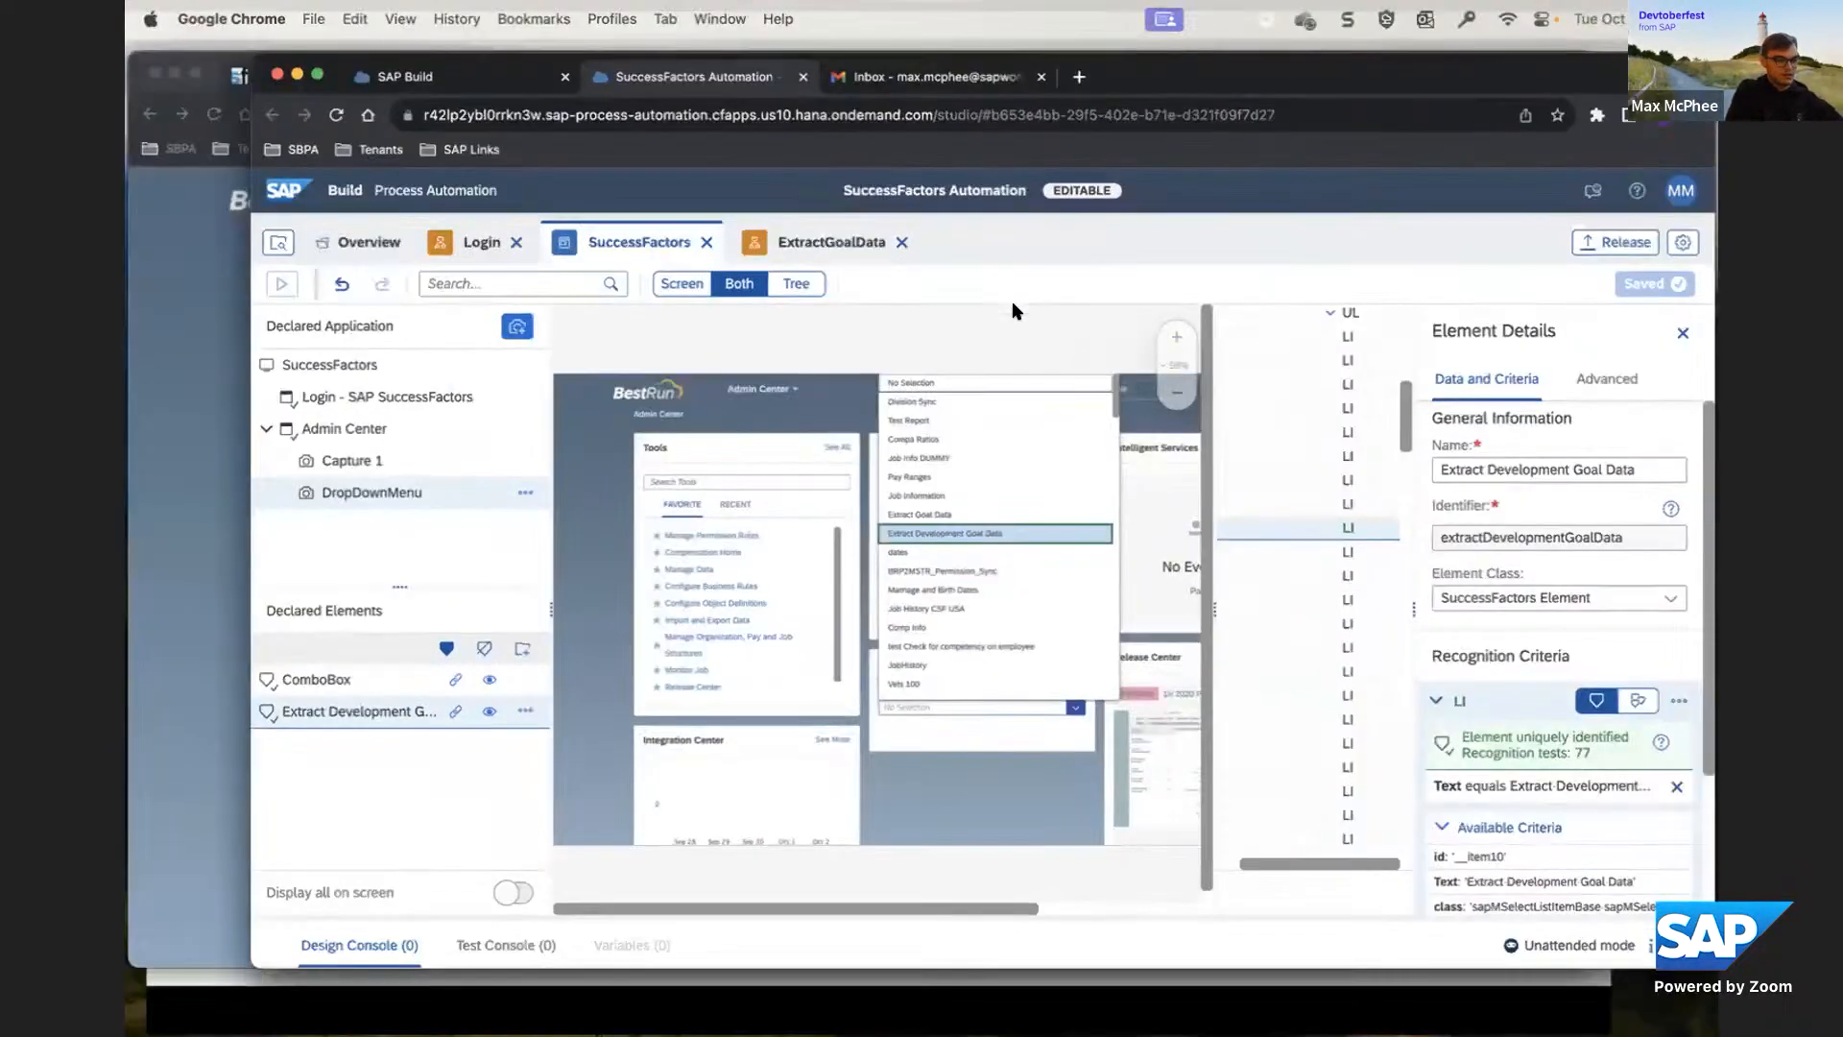
pyautogui.click(812, 705)
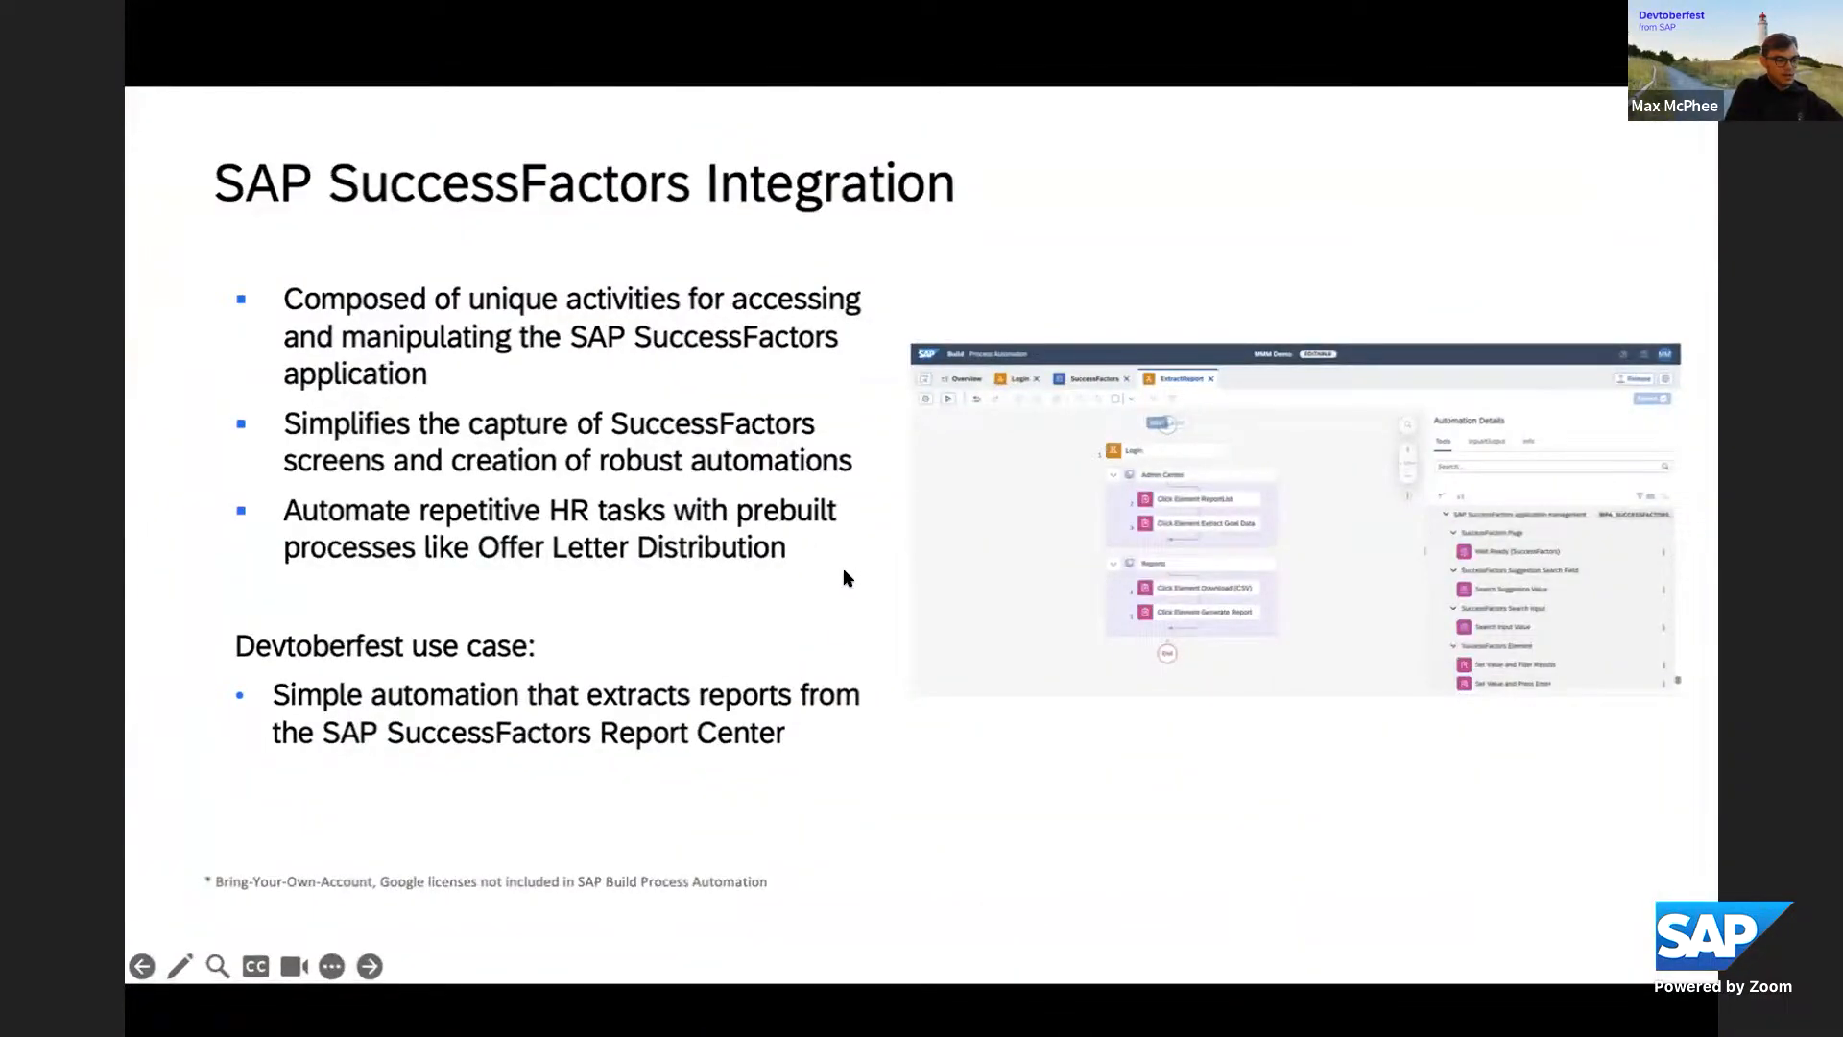
# Return to the SuccessFactors application in SAP Build and widen the element tree beside the DropDownMenu capture
pyautogui.hotkey('ctrl', 'Up')
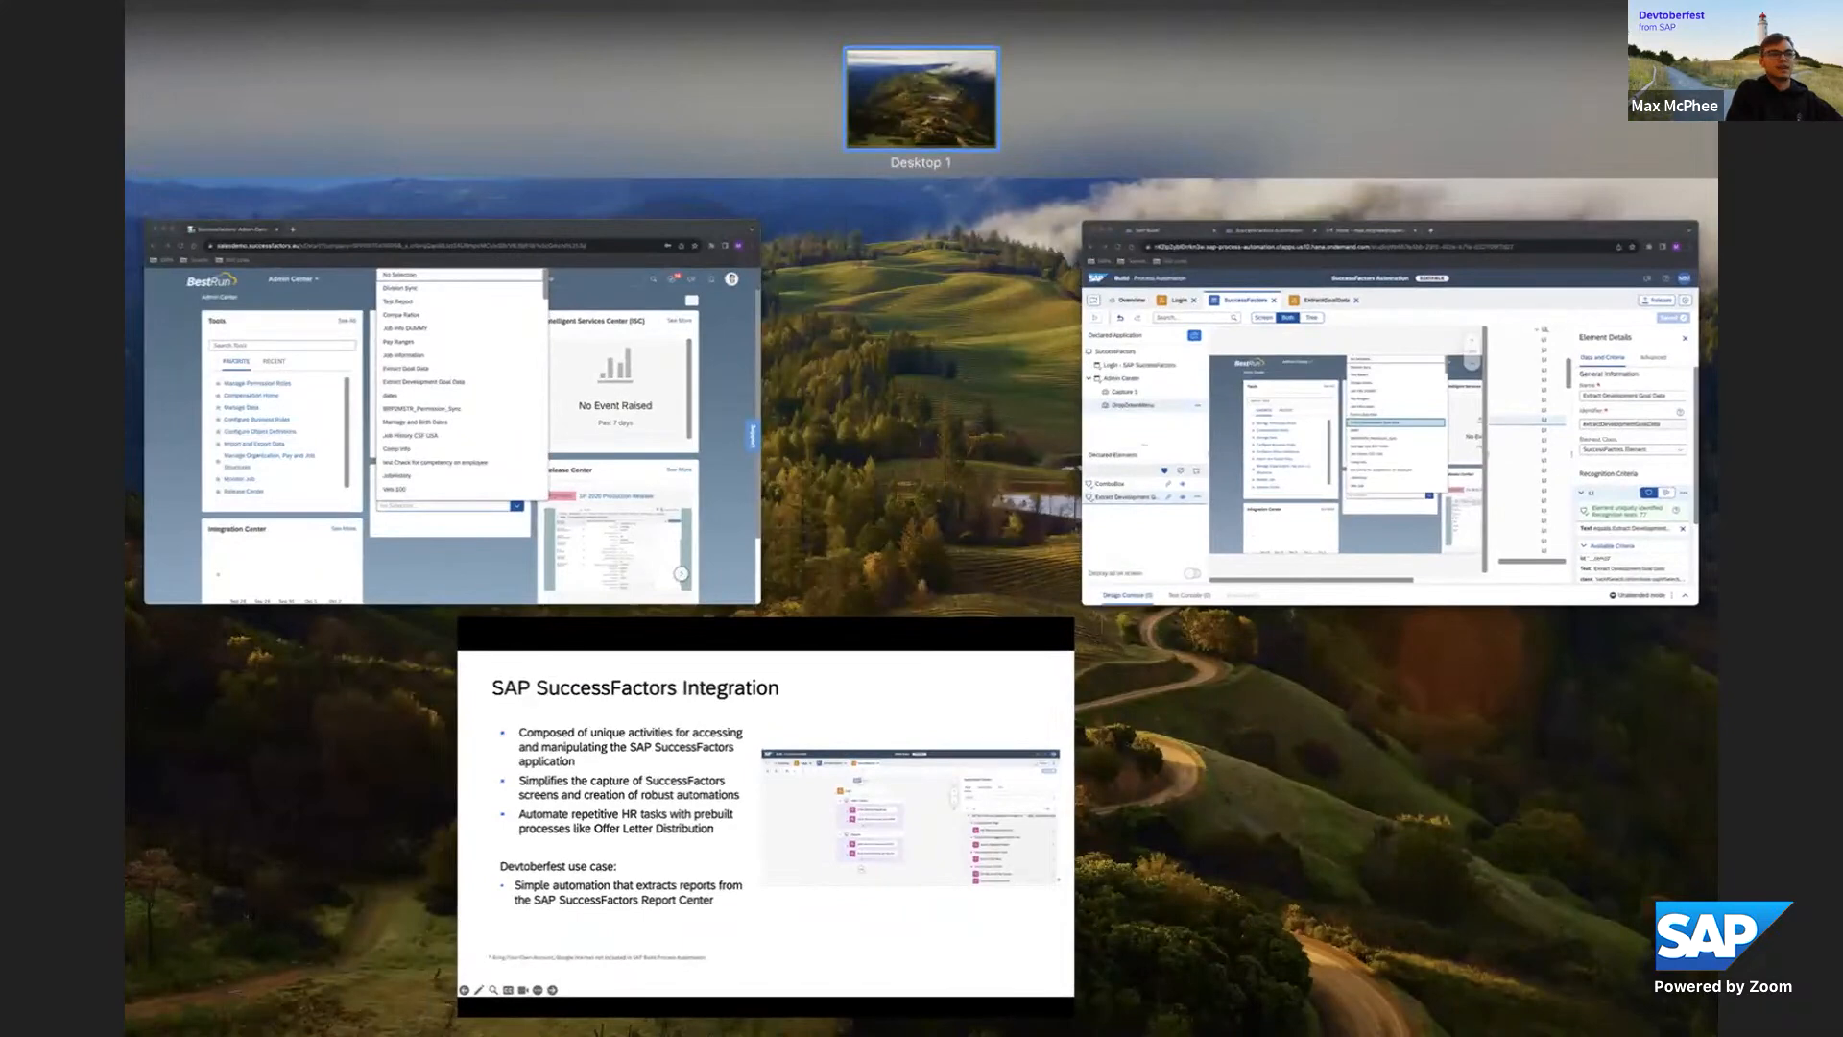
pyautogui.click(1390, 413)
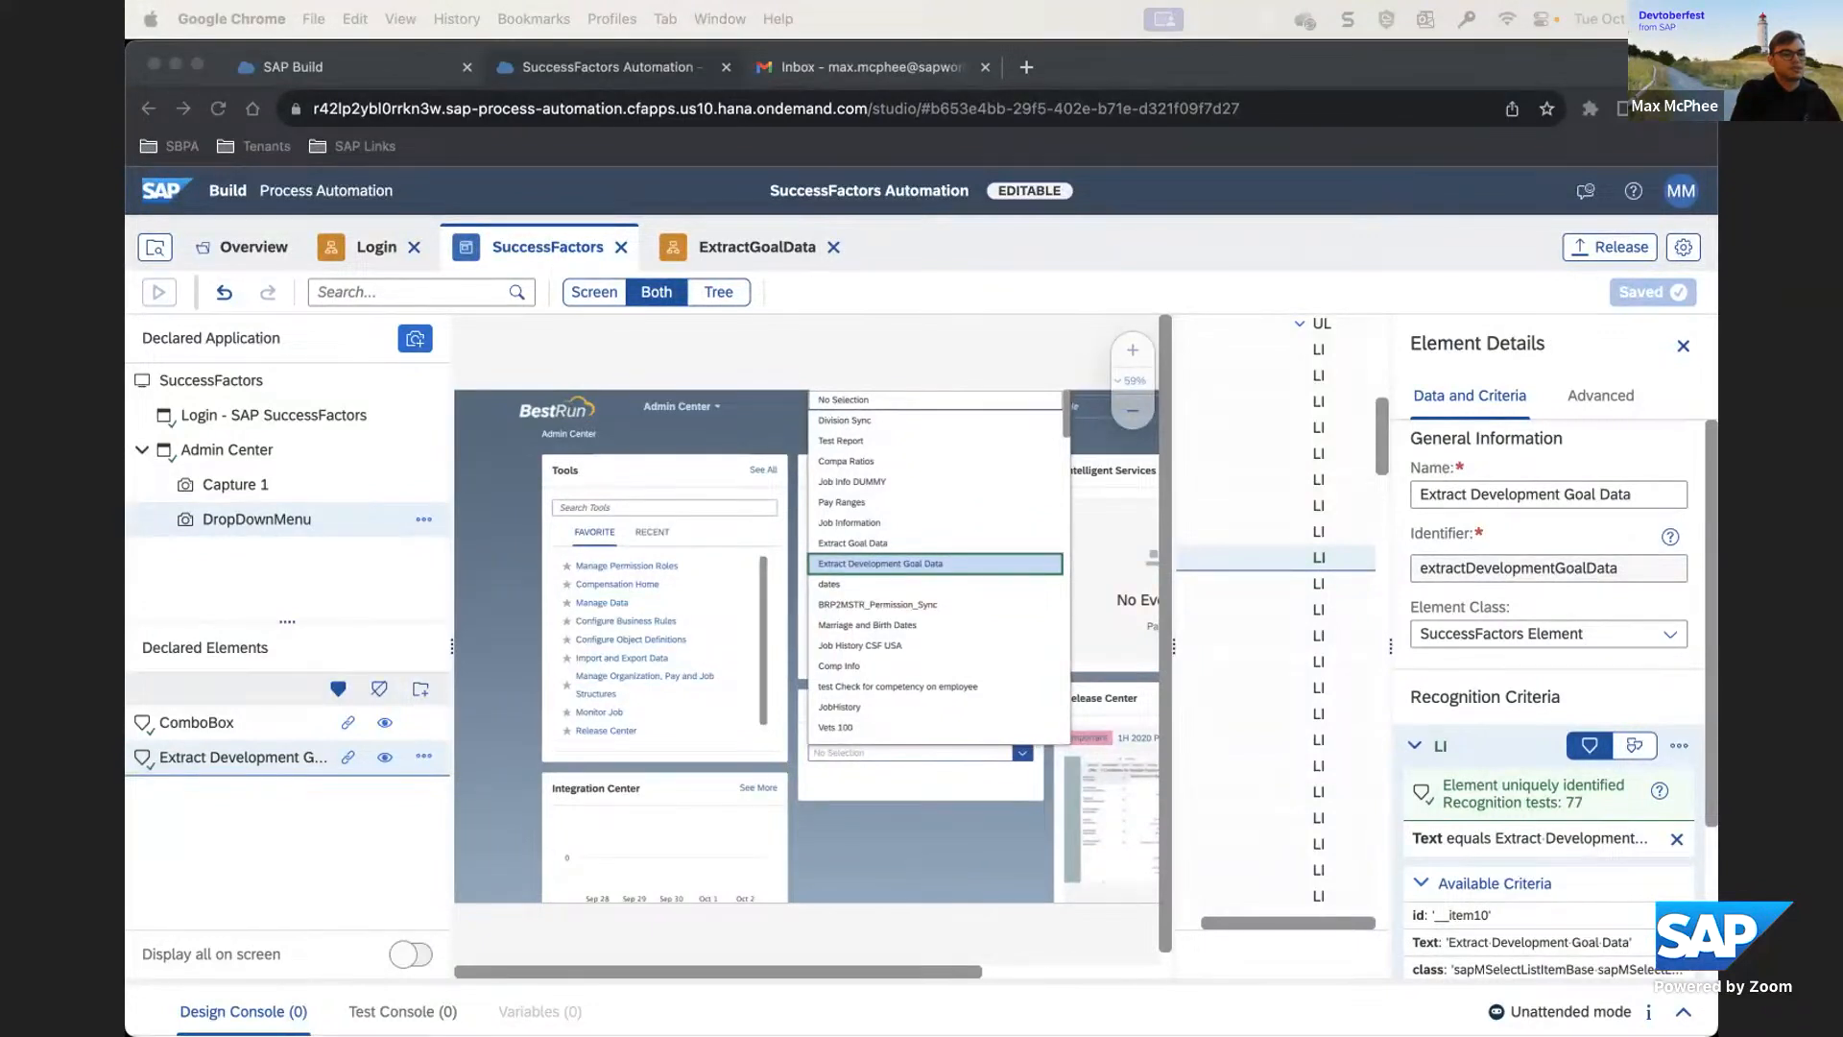
pyautogui.click(1078, 285)
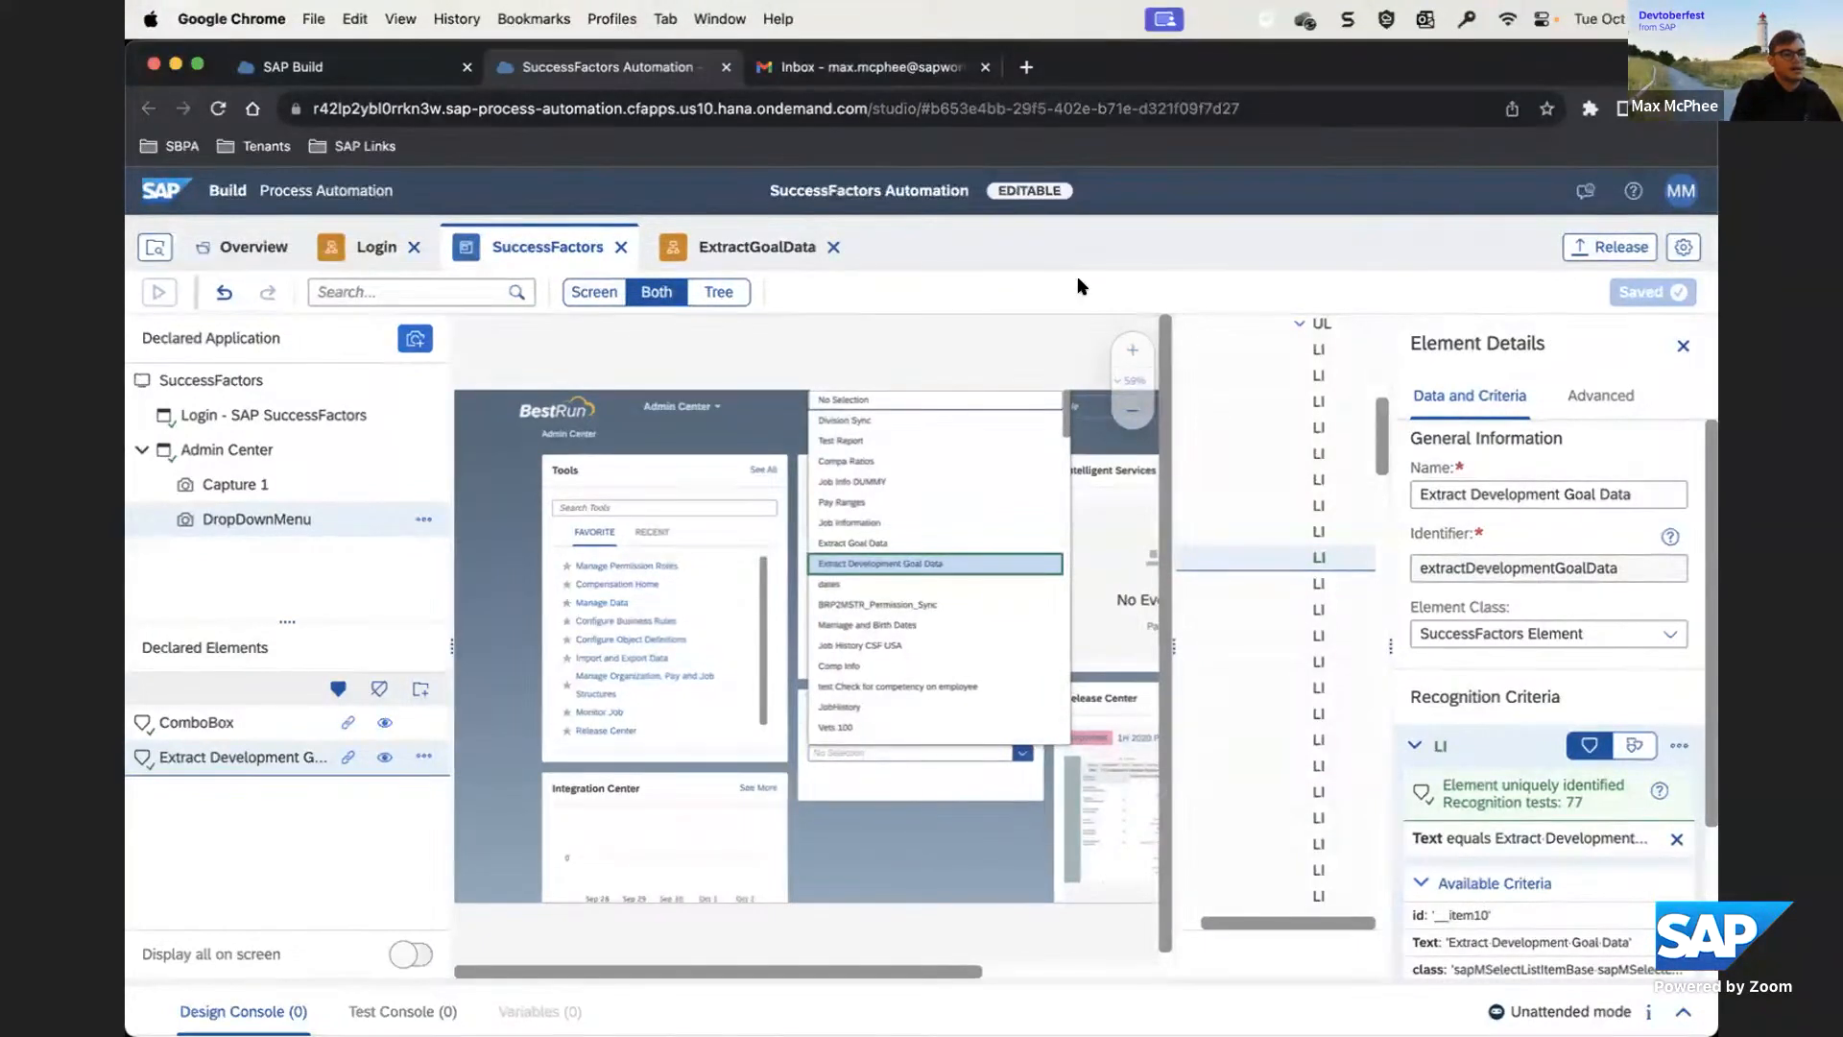
pyautogui.moveTo(1173, 627); pyautogui.dragTo(1073, 630)
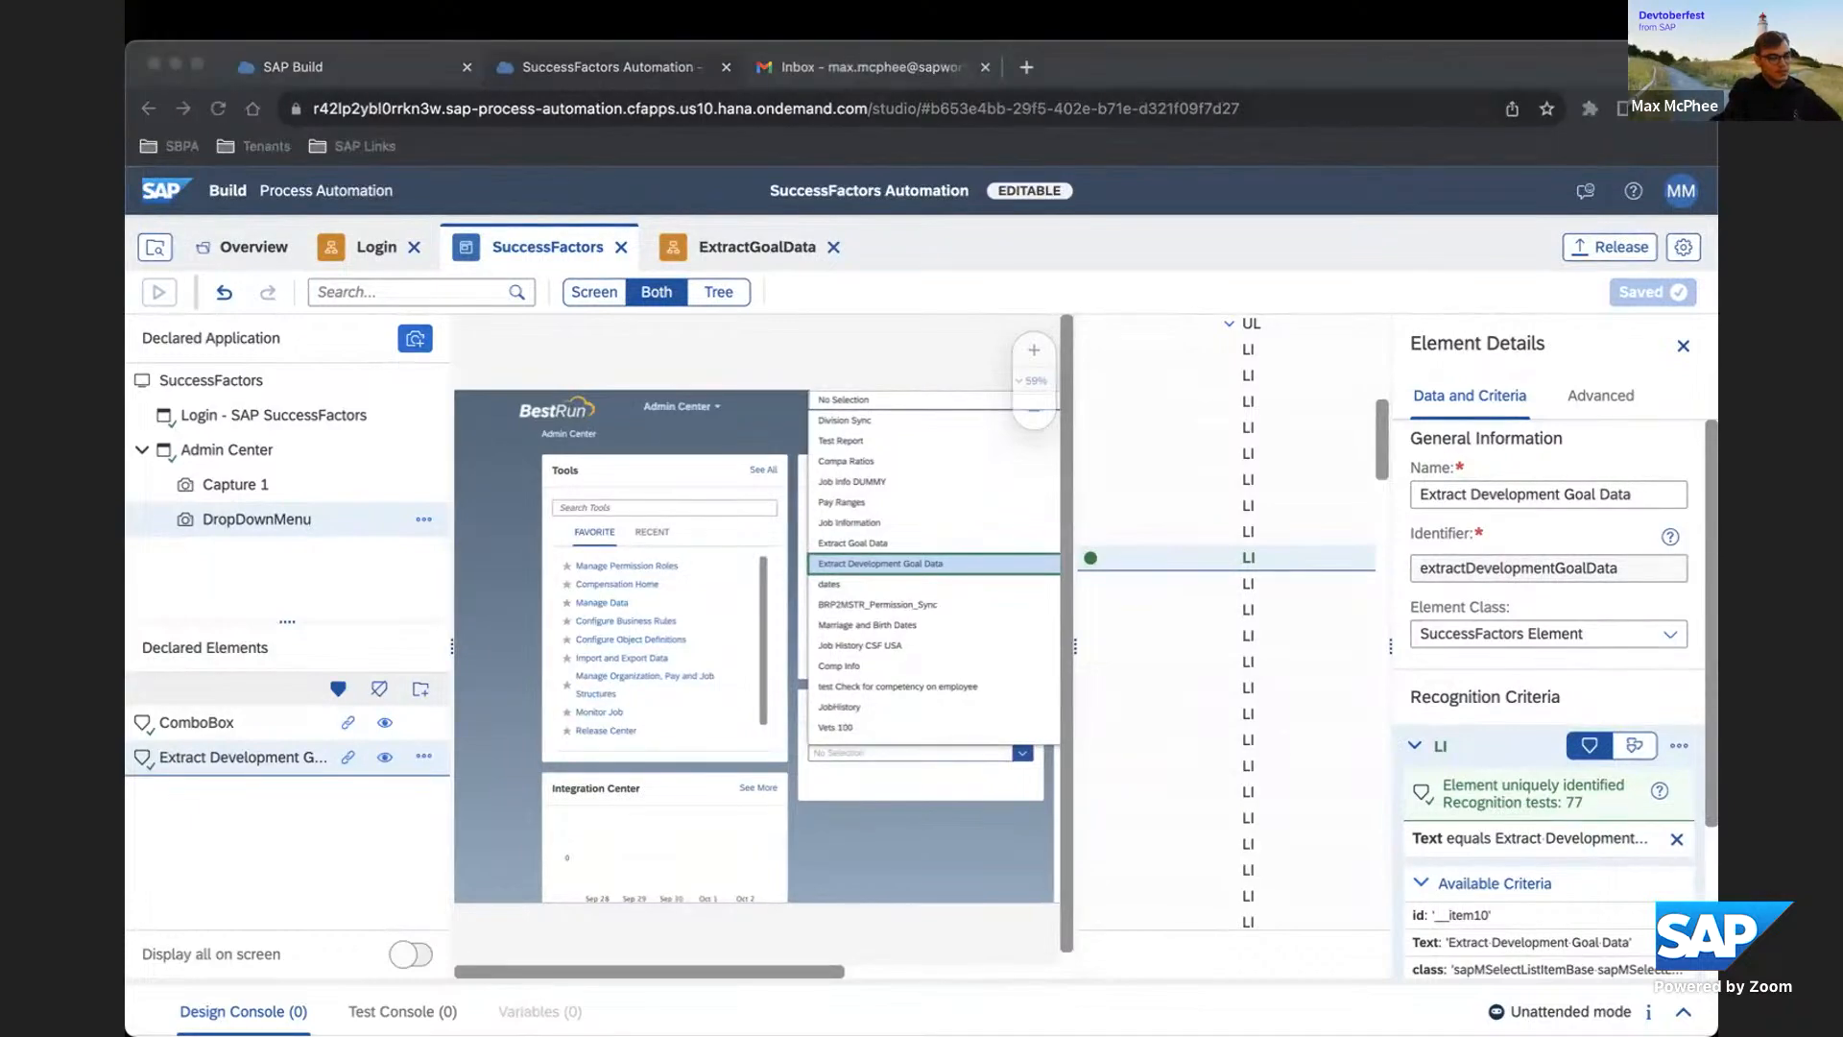
# Switch to the presentation and advance to the closing Thank you slide
pyautogui.hotkey('ctrl', 'Up')
pyautogui.click(626, 802)
pyautogui.click(629, 803)
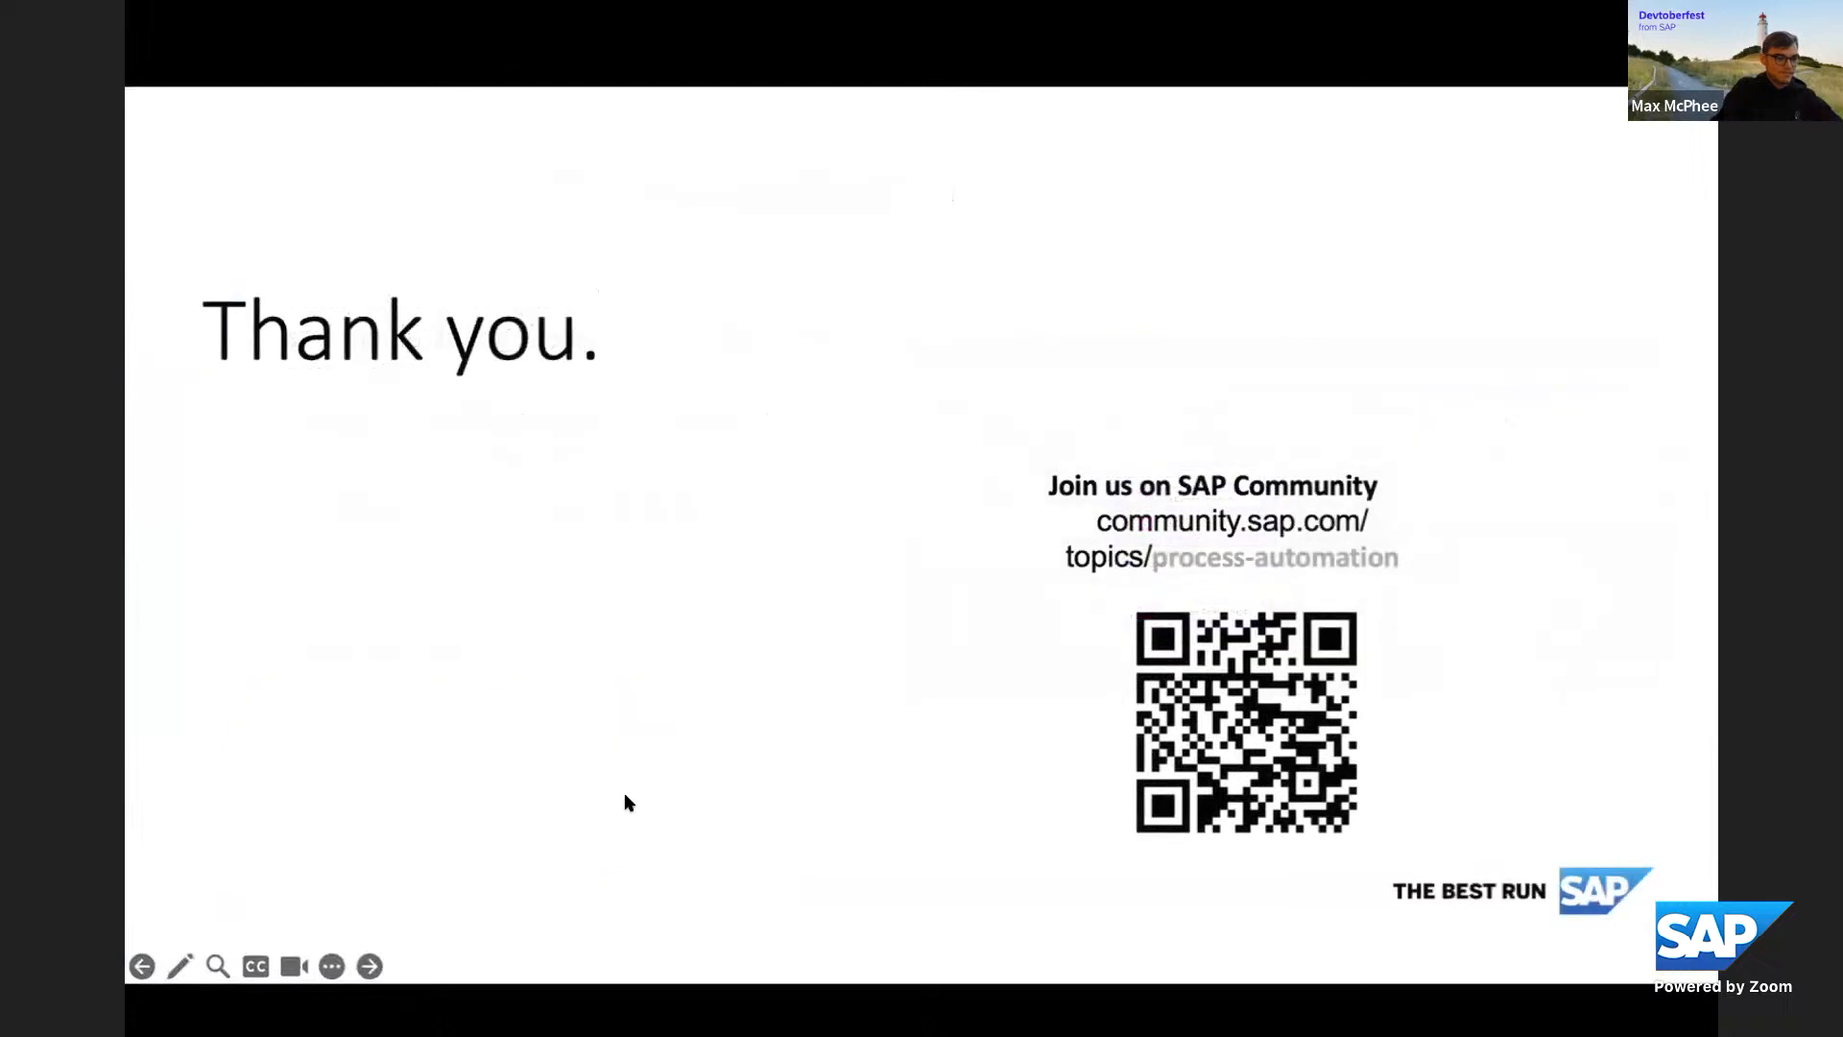